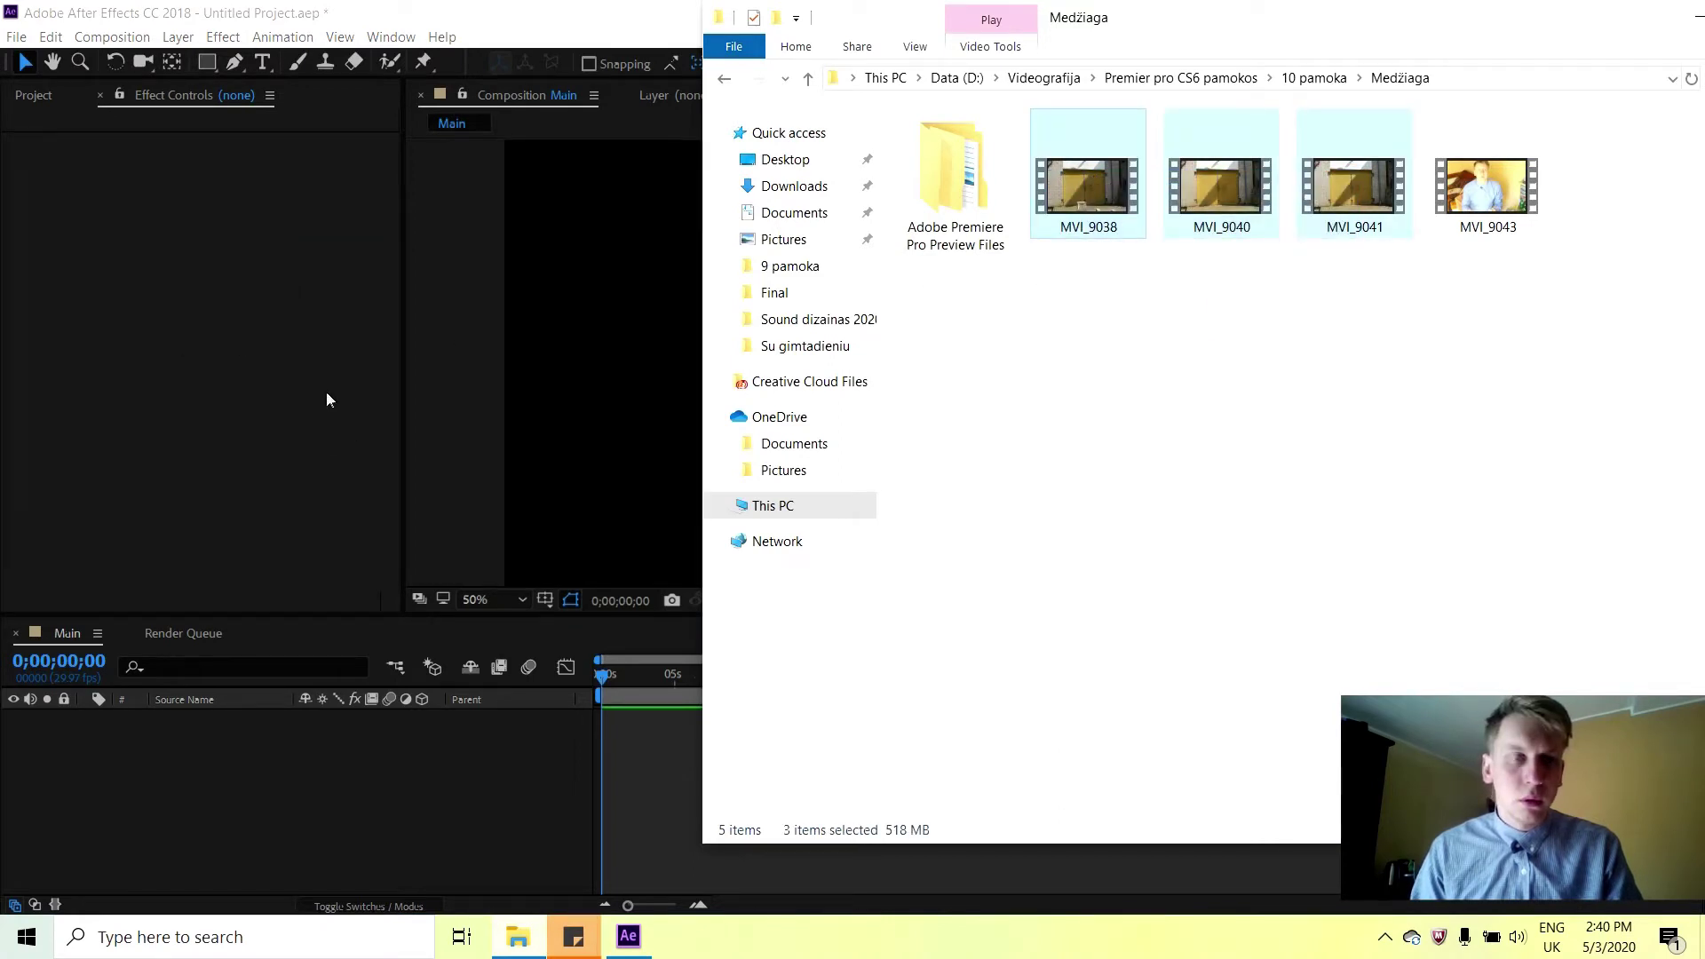
Drag MVI_9038, MVI_9040 and MVI_9041.MOV from Explorer into the Project panel and select all three.
{"action": "left_click", "coordinate": [29, 100]}
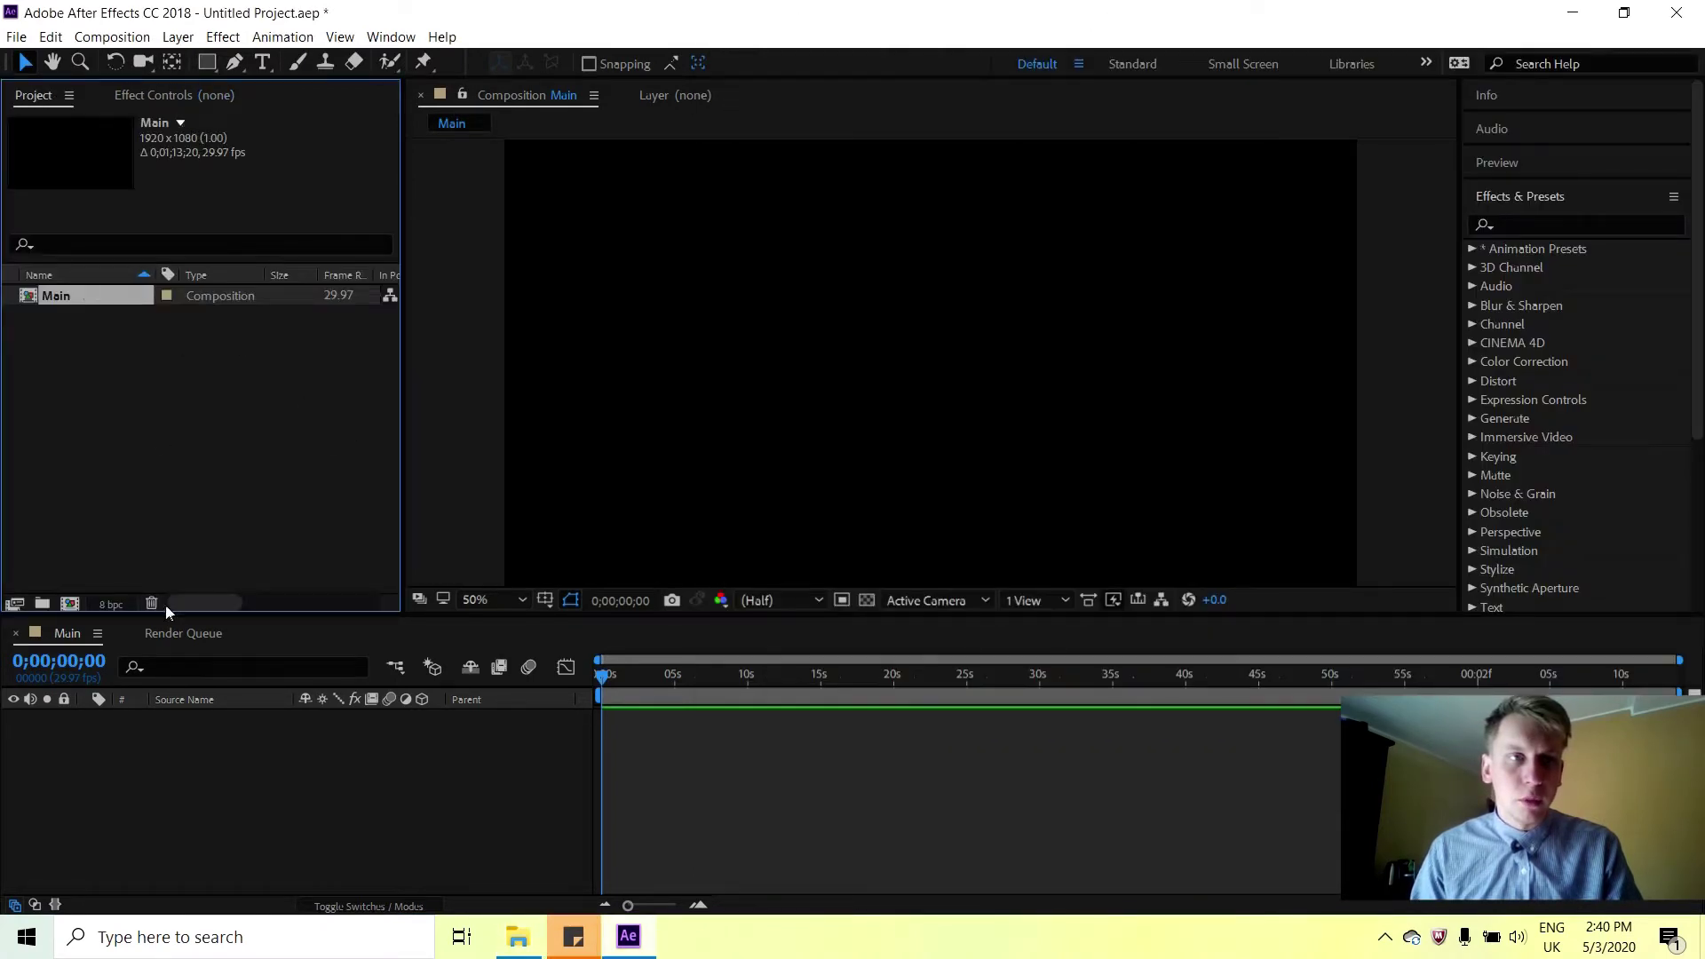
{"action": "left_click", "coordinate": [506, 947]}
{"action": "left_click_drag", "start_coordinate": [1146, 175], "coordinate": [215, 464]}
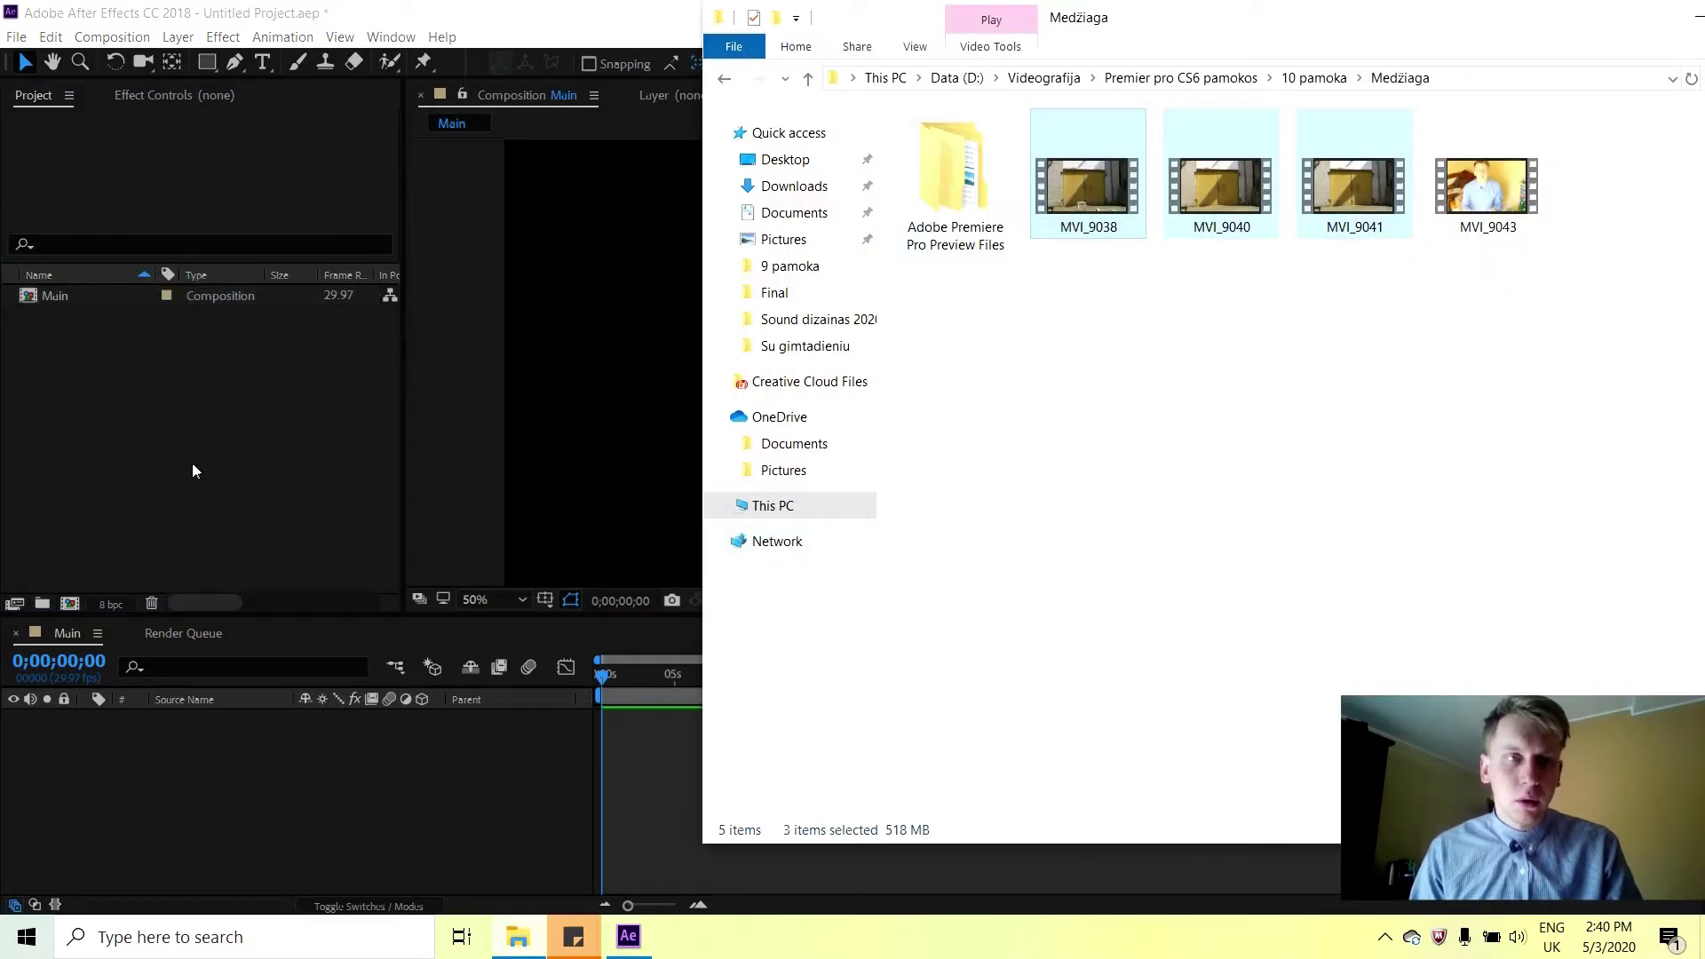
{"action": "left_click", "coordinate": [193, 474]}
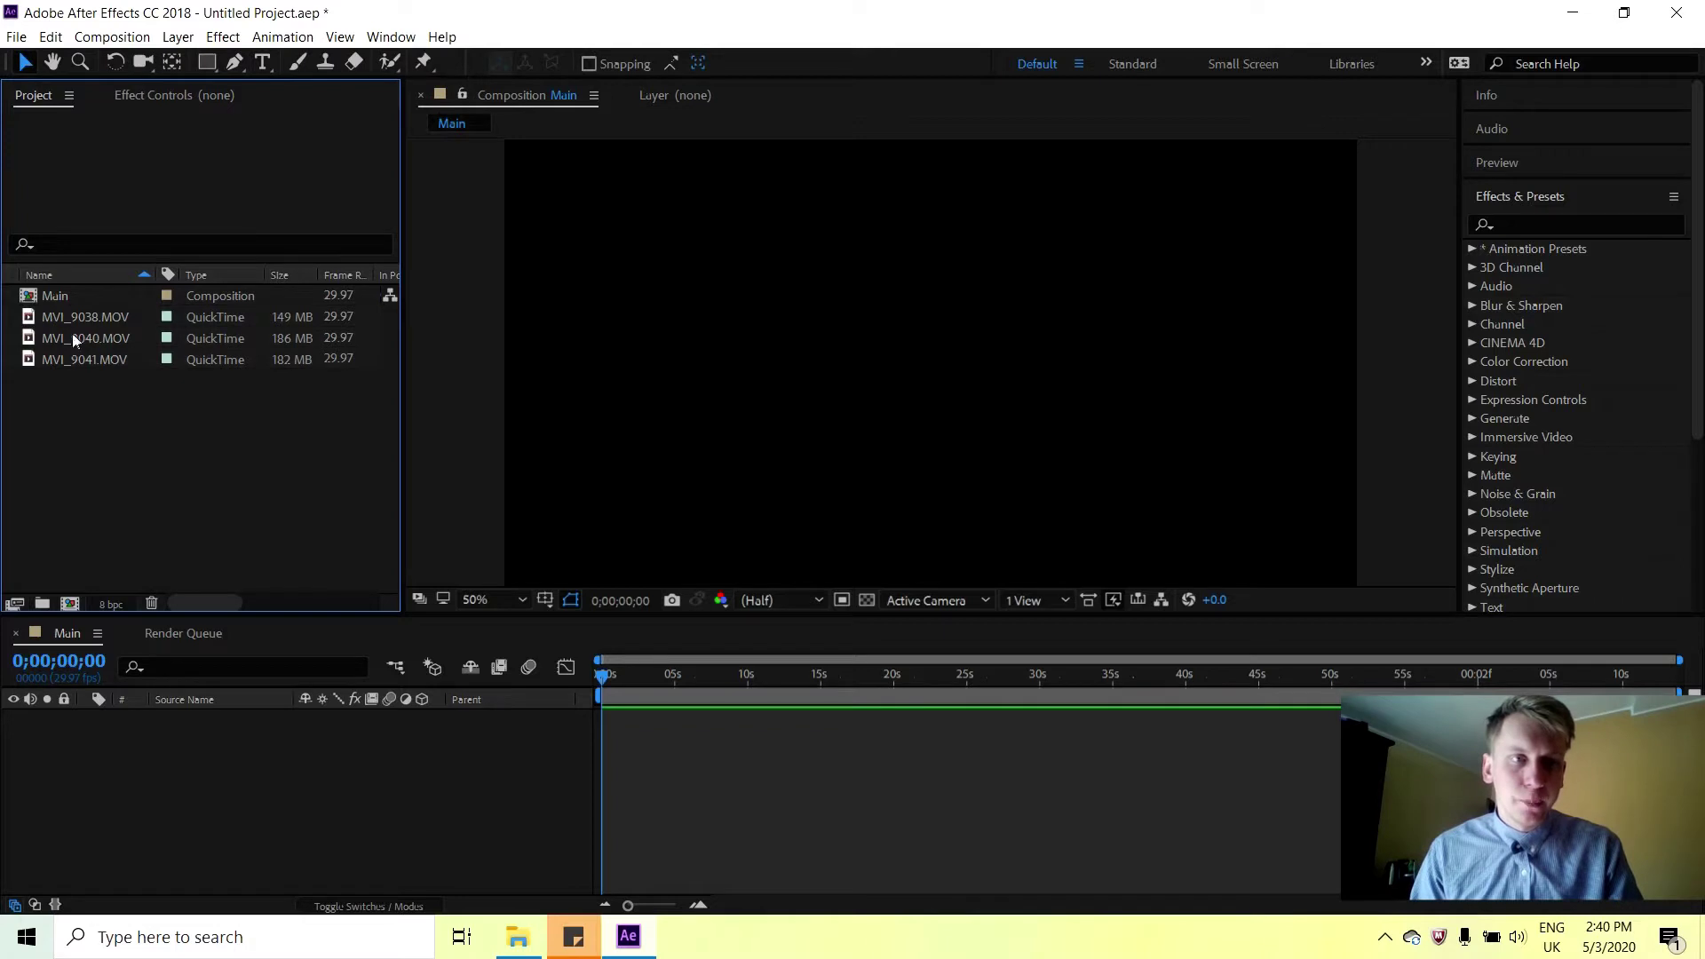
{"action": "left_click_drag", "start_coordinate": [126, 433], "coordinate": [213, 763]}
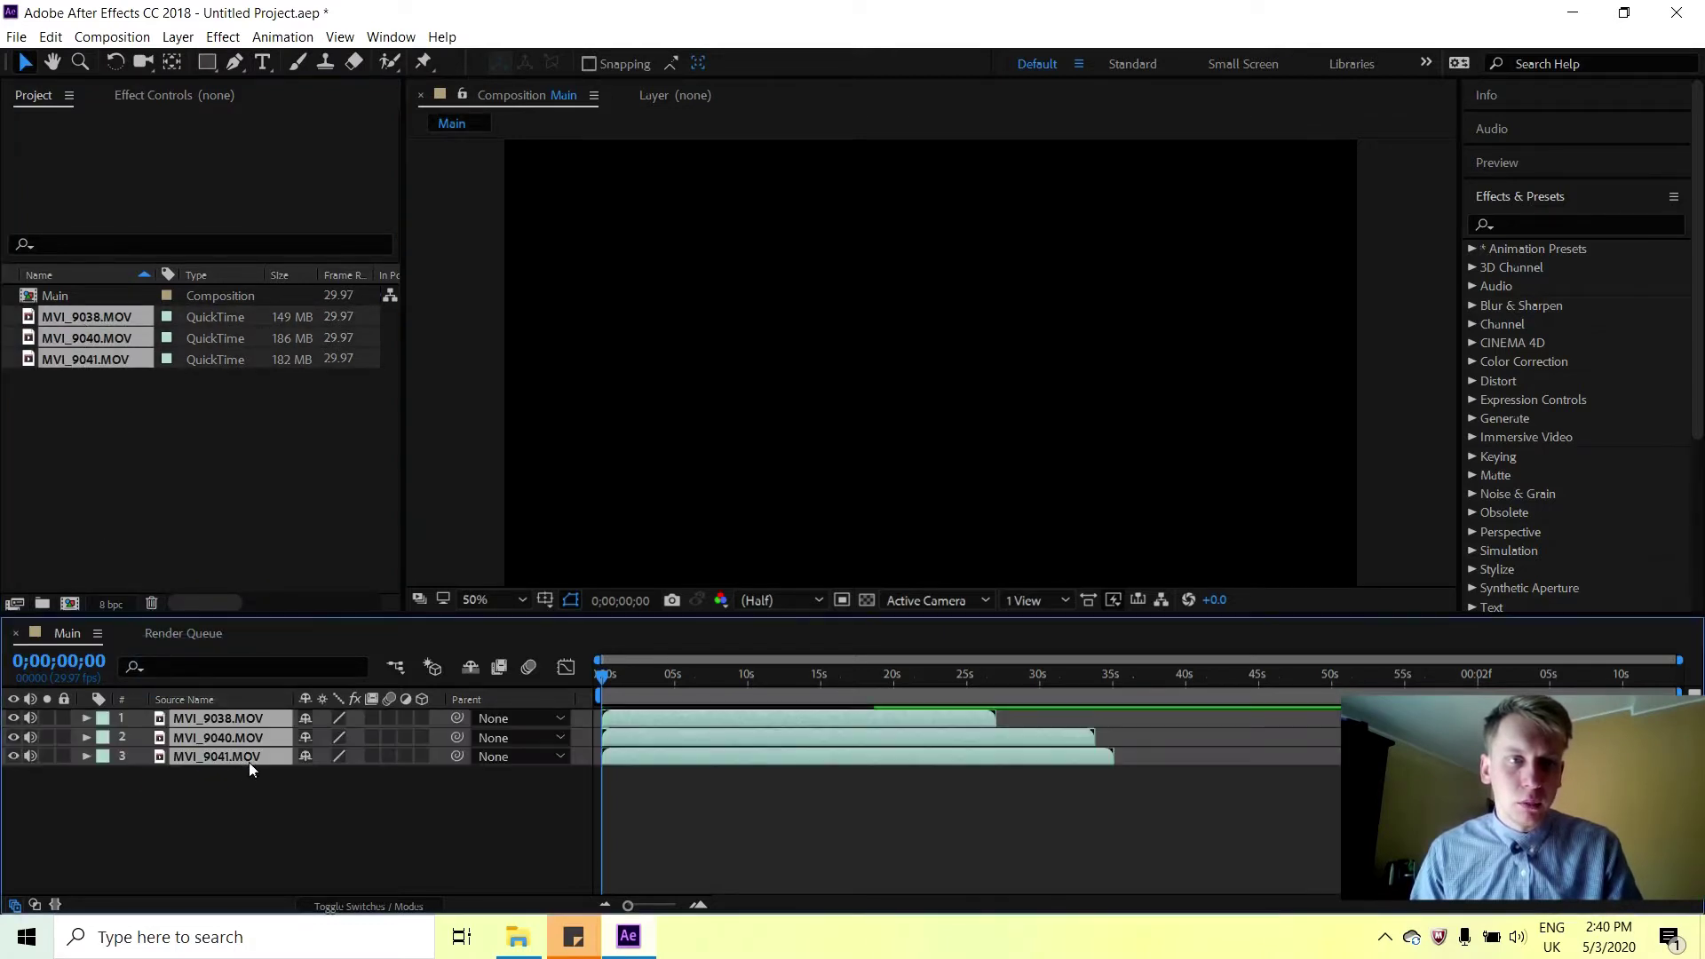
Preview the footage up to about 17 seconds and hide the MVI_9038 layer.
{"action": "left_click", "coordinate": [737, 834]}
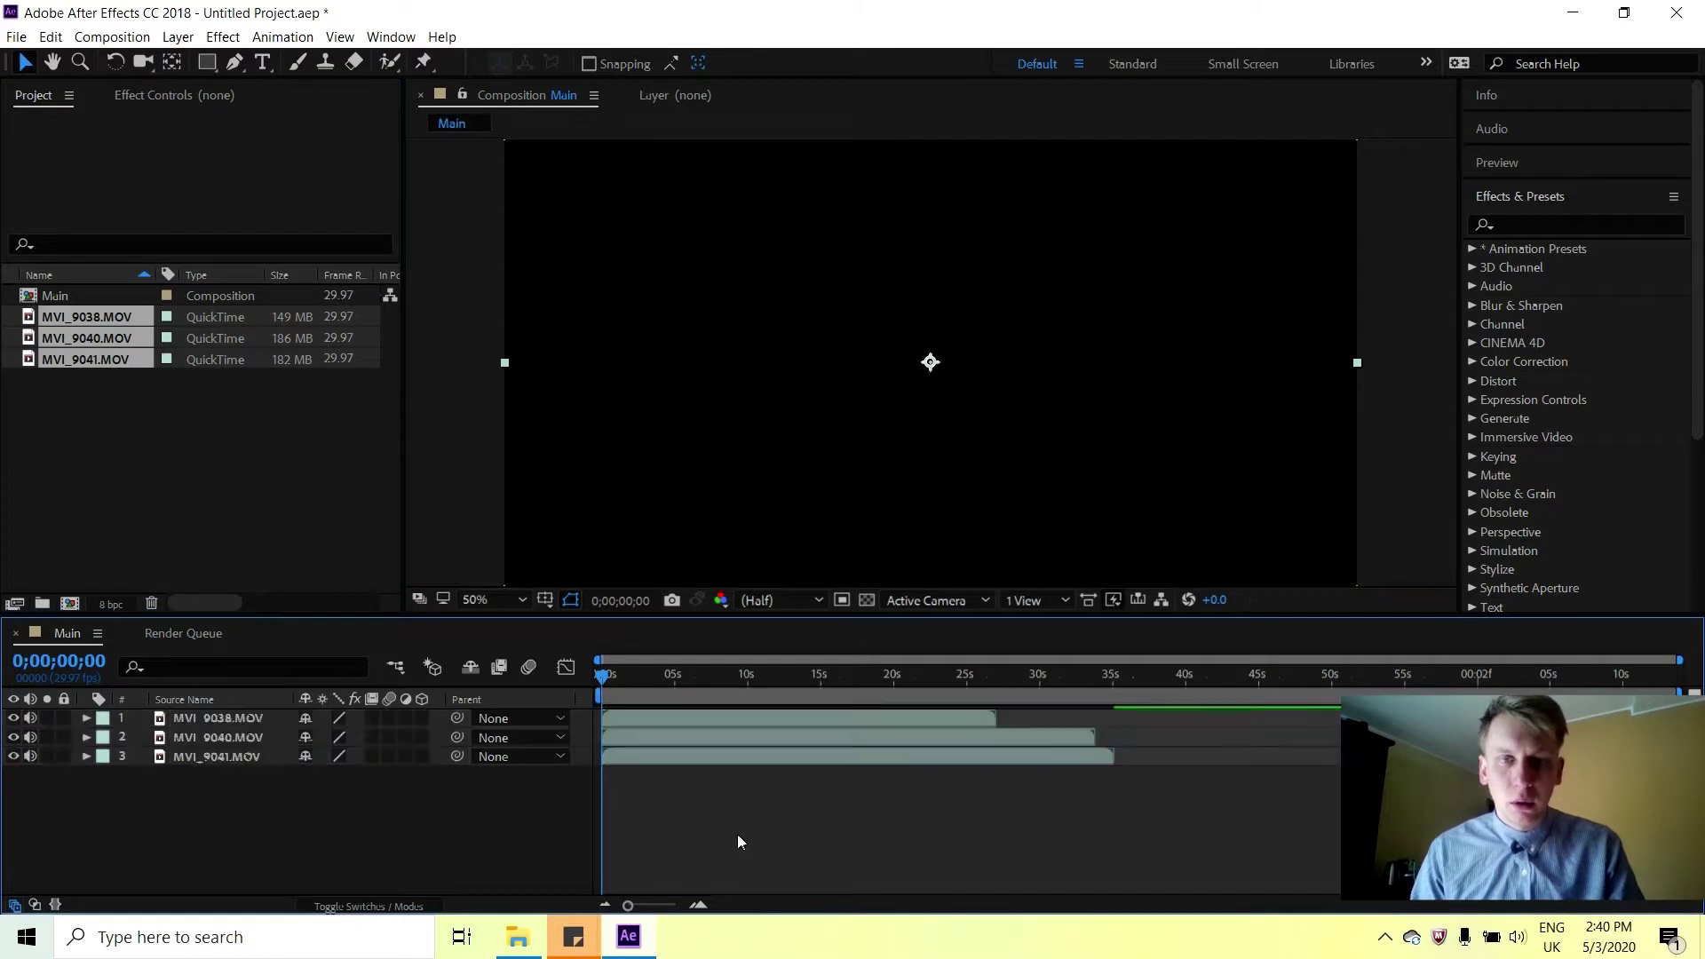
{"action": "left_click", "coordinate": [634, 675]}
{"action": "left_click", "coordinate": [700, 682]}
{"action": "left_click_drag", "start_coordinate": [701, 682], "coordinate": [593, 716]}
{"action": "left_click", "coordinate": [13, 718]}
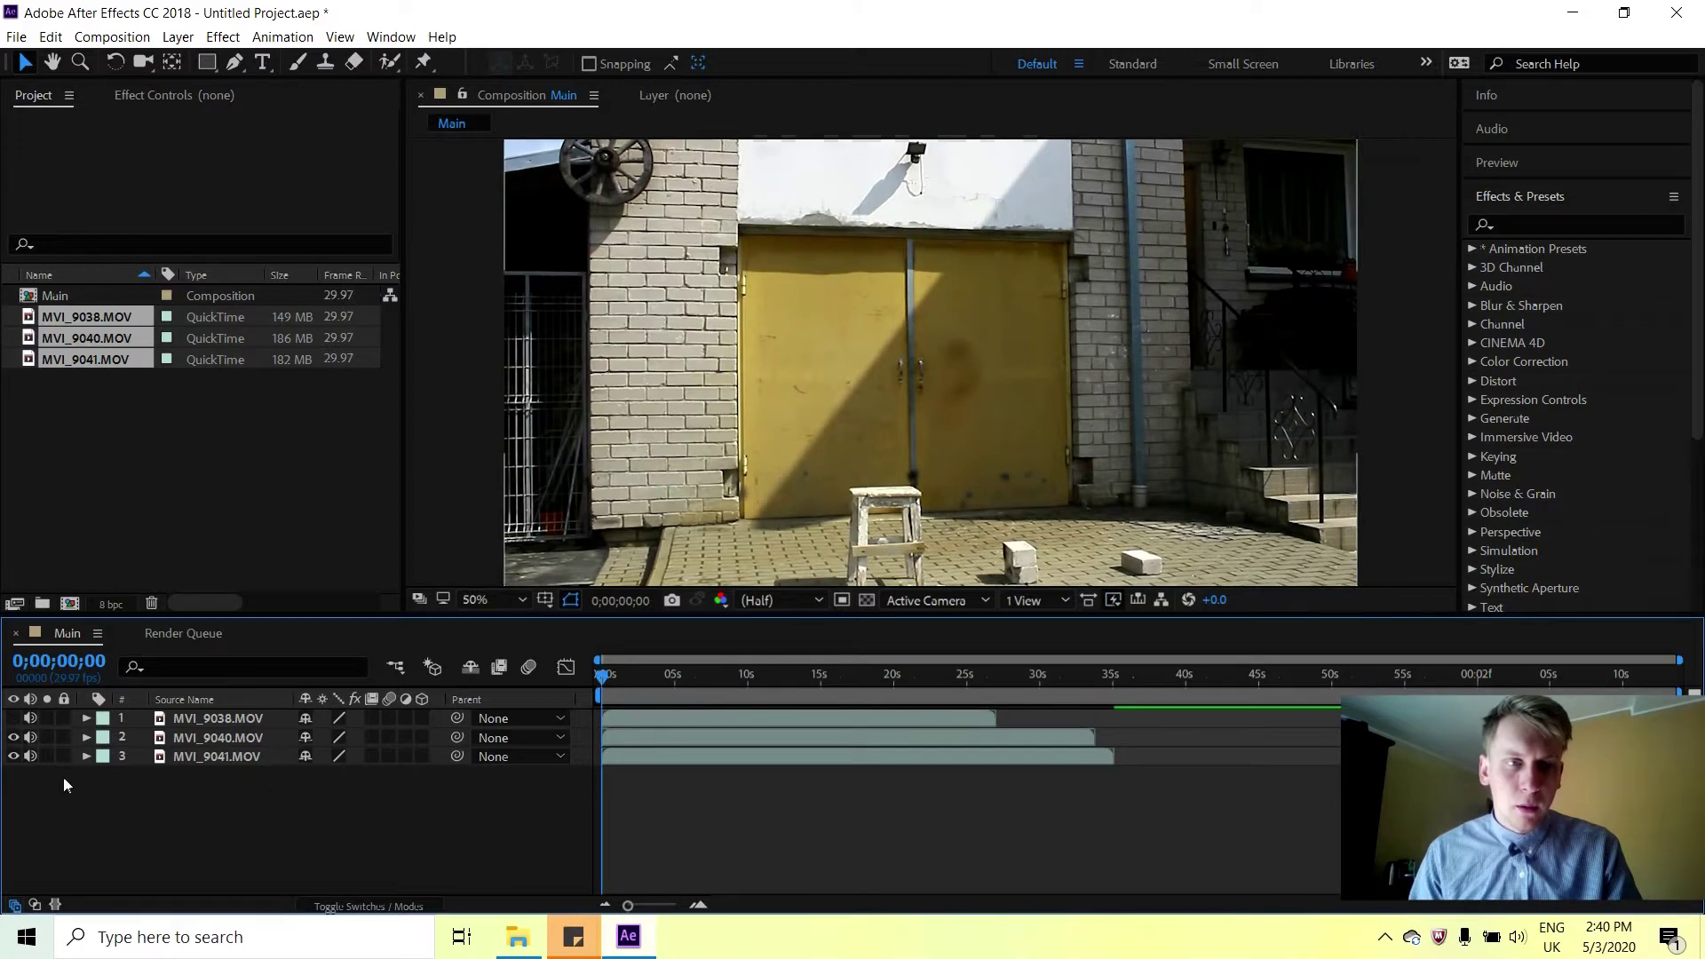
Preview MVI_9040 through the chair-carrying moment, then hide that layer too.
{"action": "left_click_drag", "start_coordinate": [596, 688], "coordinate": [754, 698]}
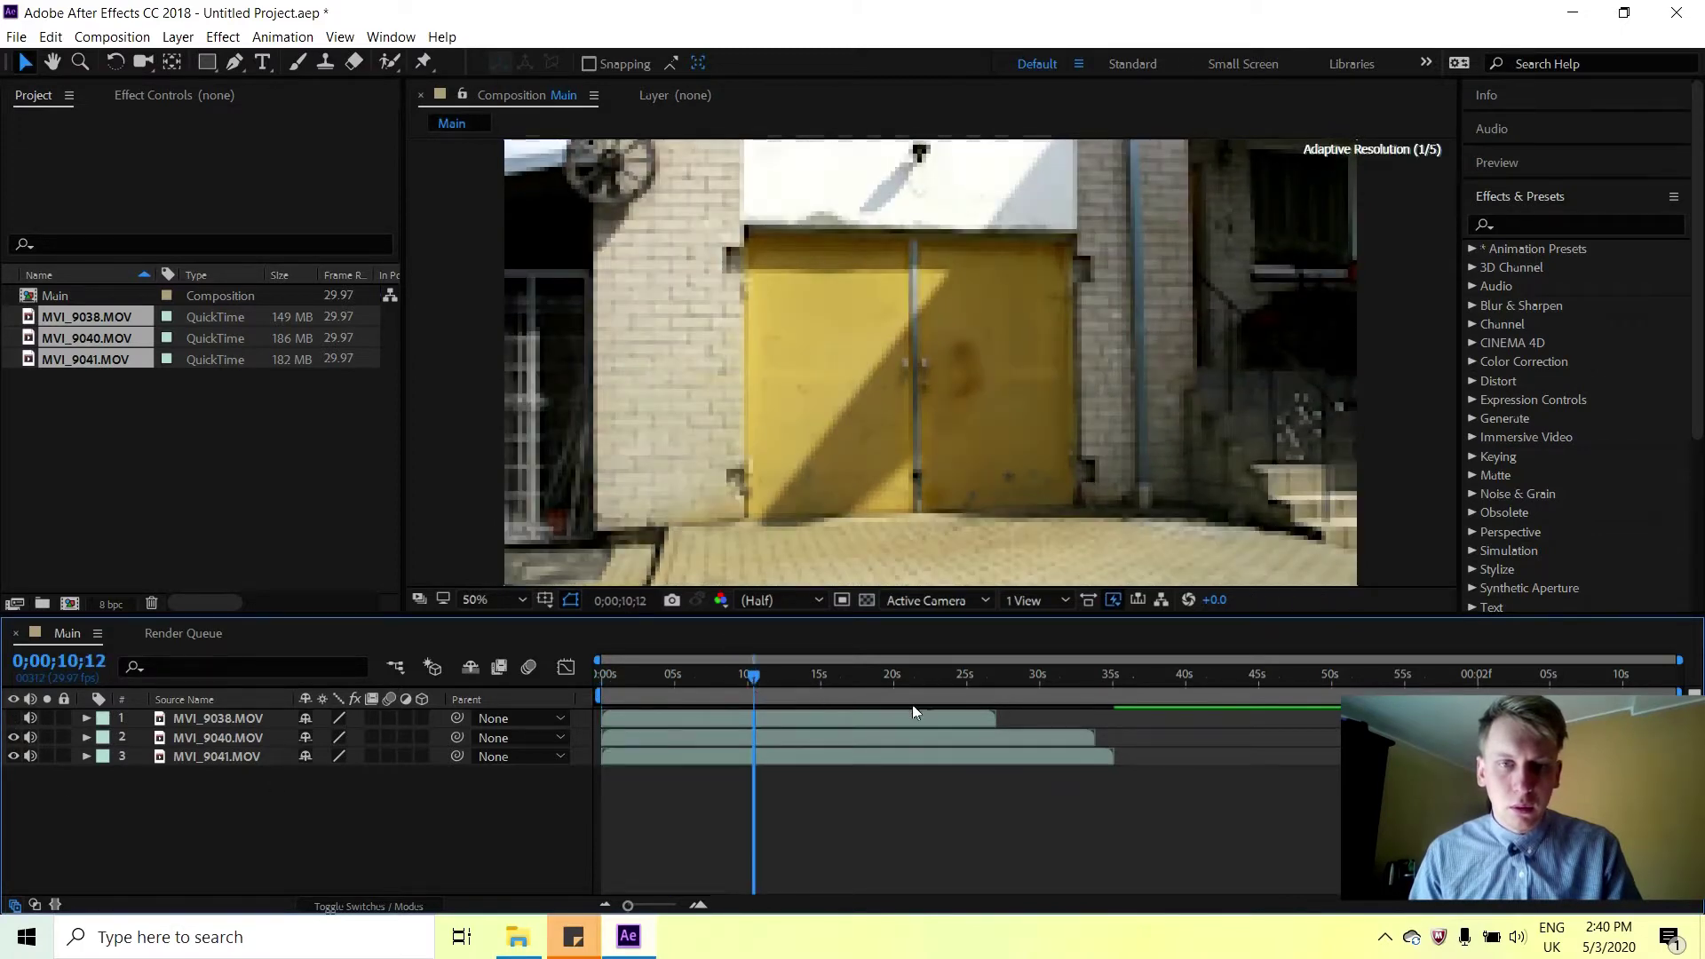
{"action": "left_click", "coordinate": [940, 706]}
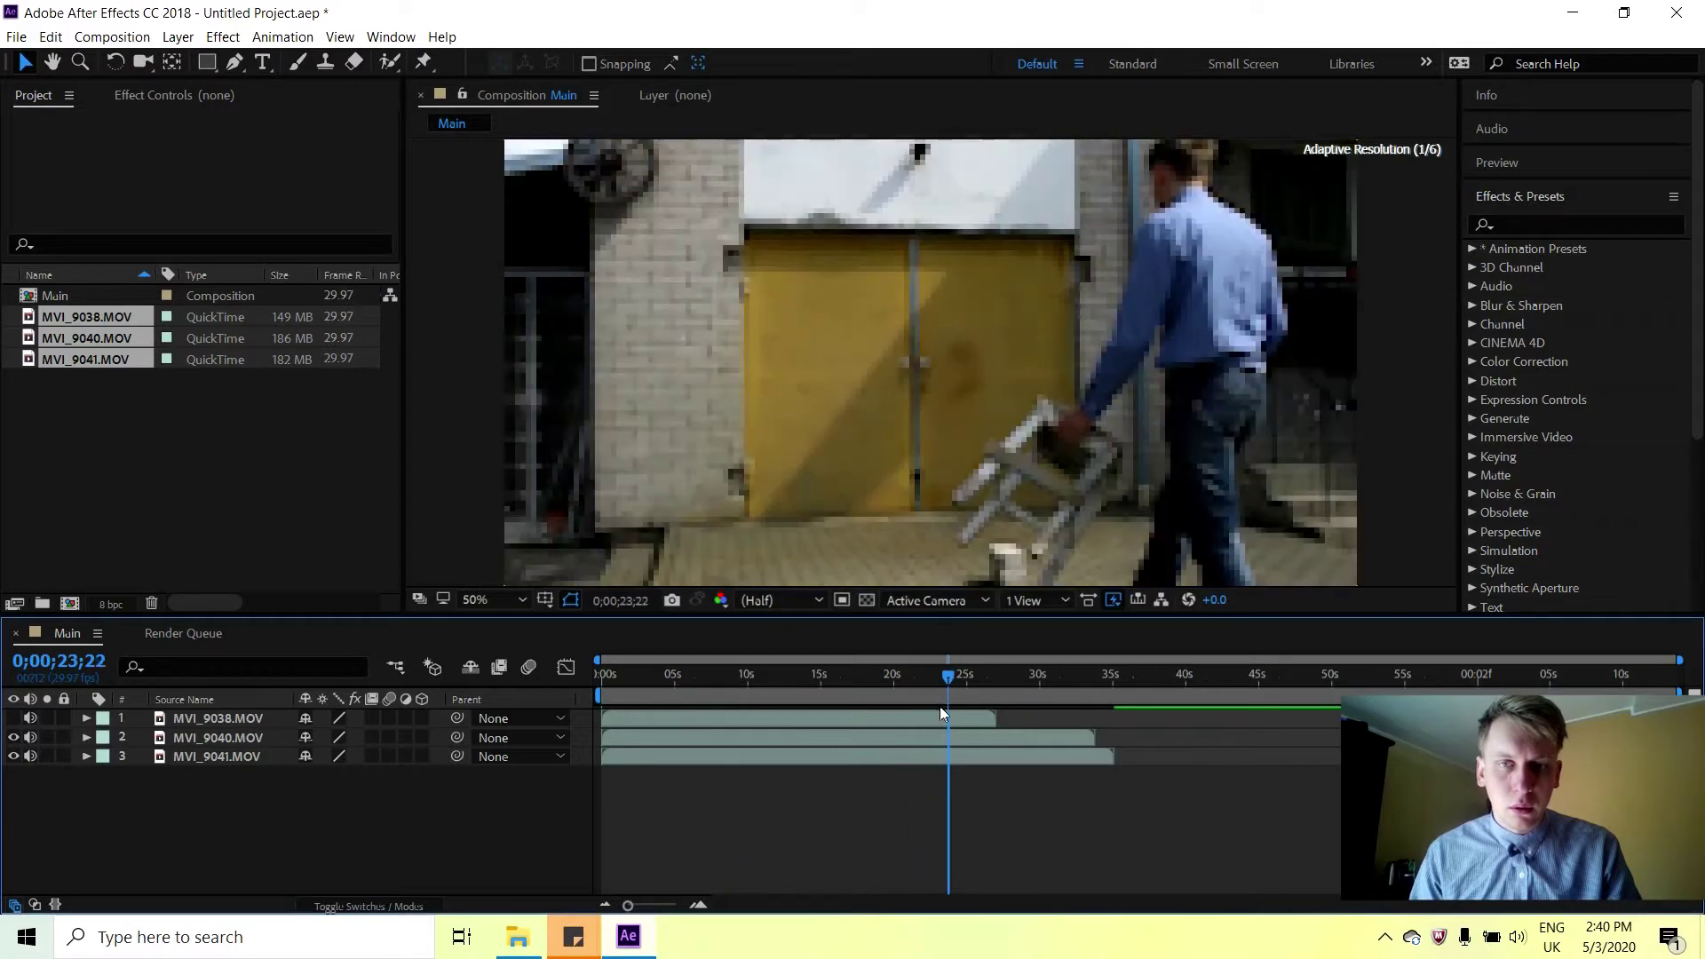
{"action": "key", "text": "space"}
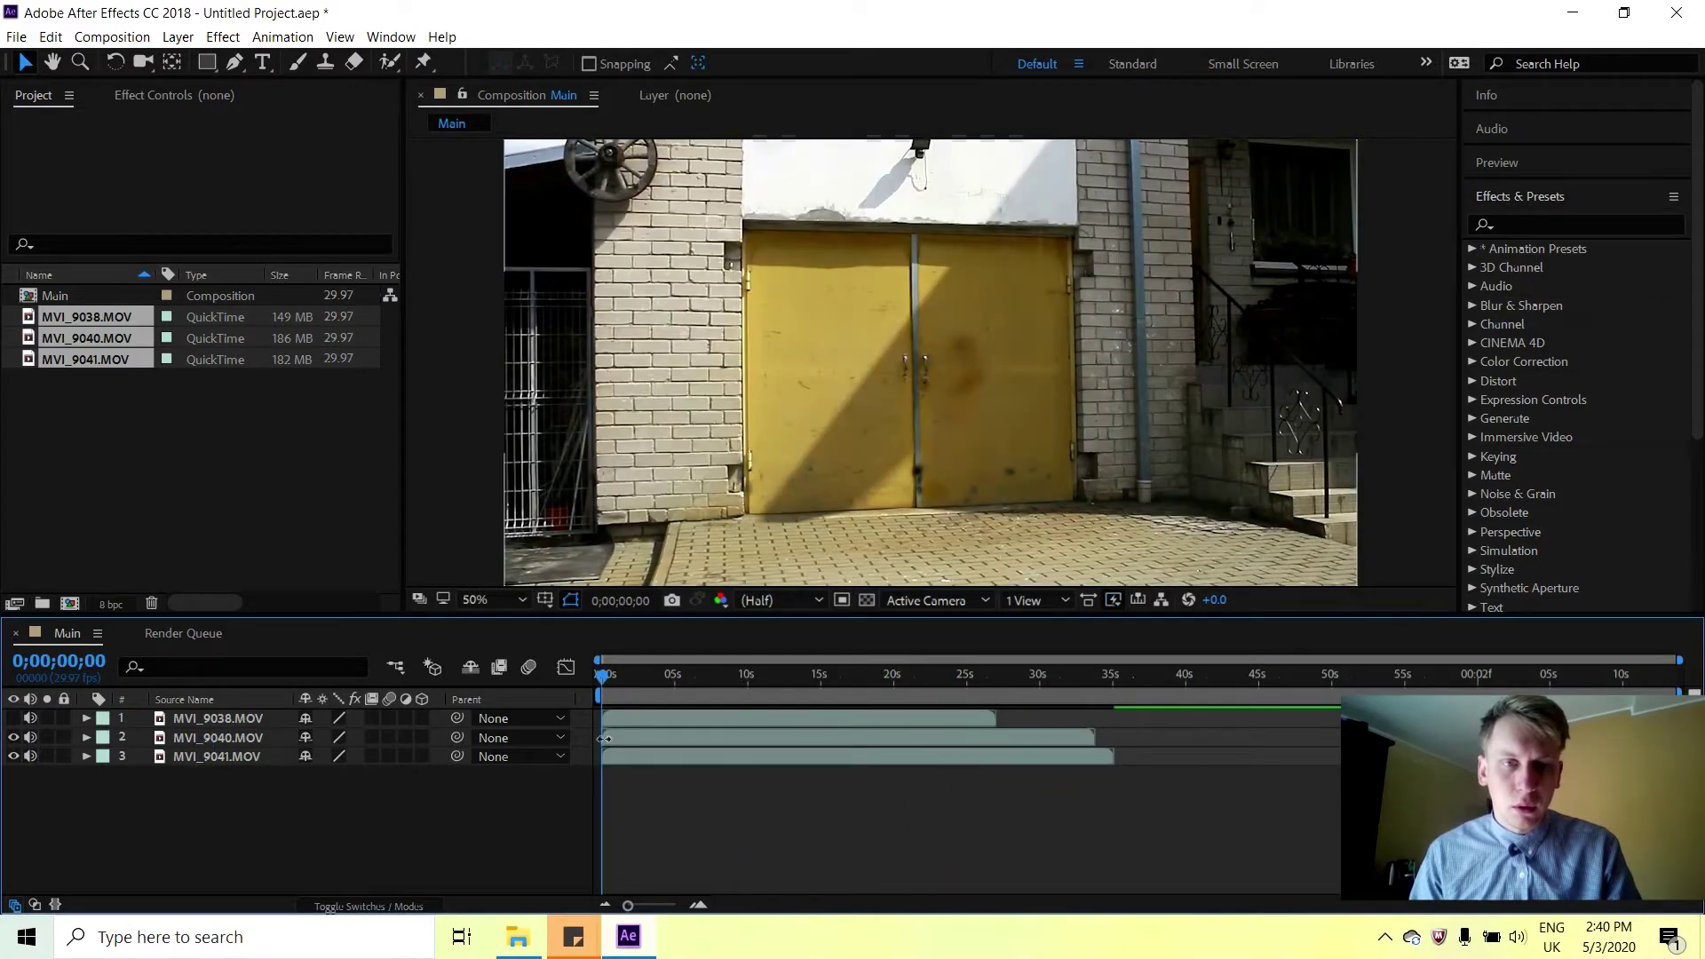
{"action": "left_click", "coordinate": [13, 738]}
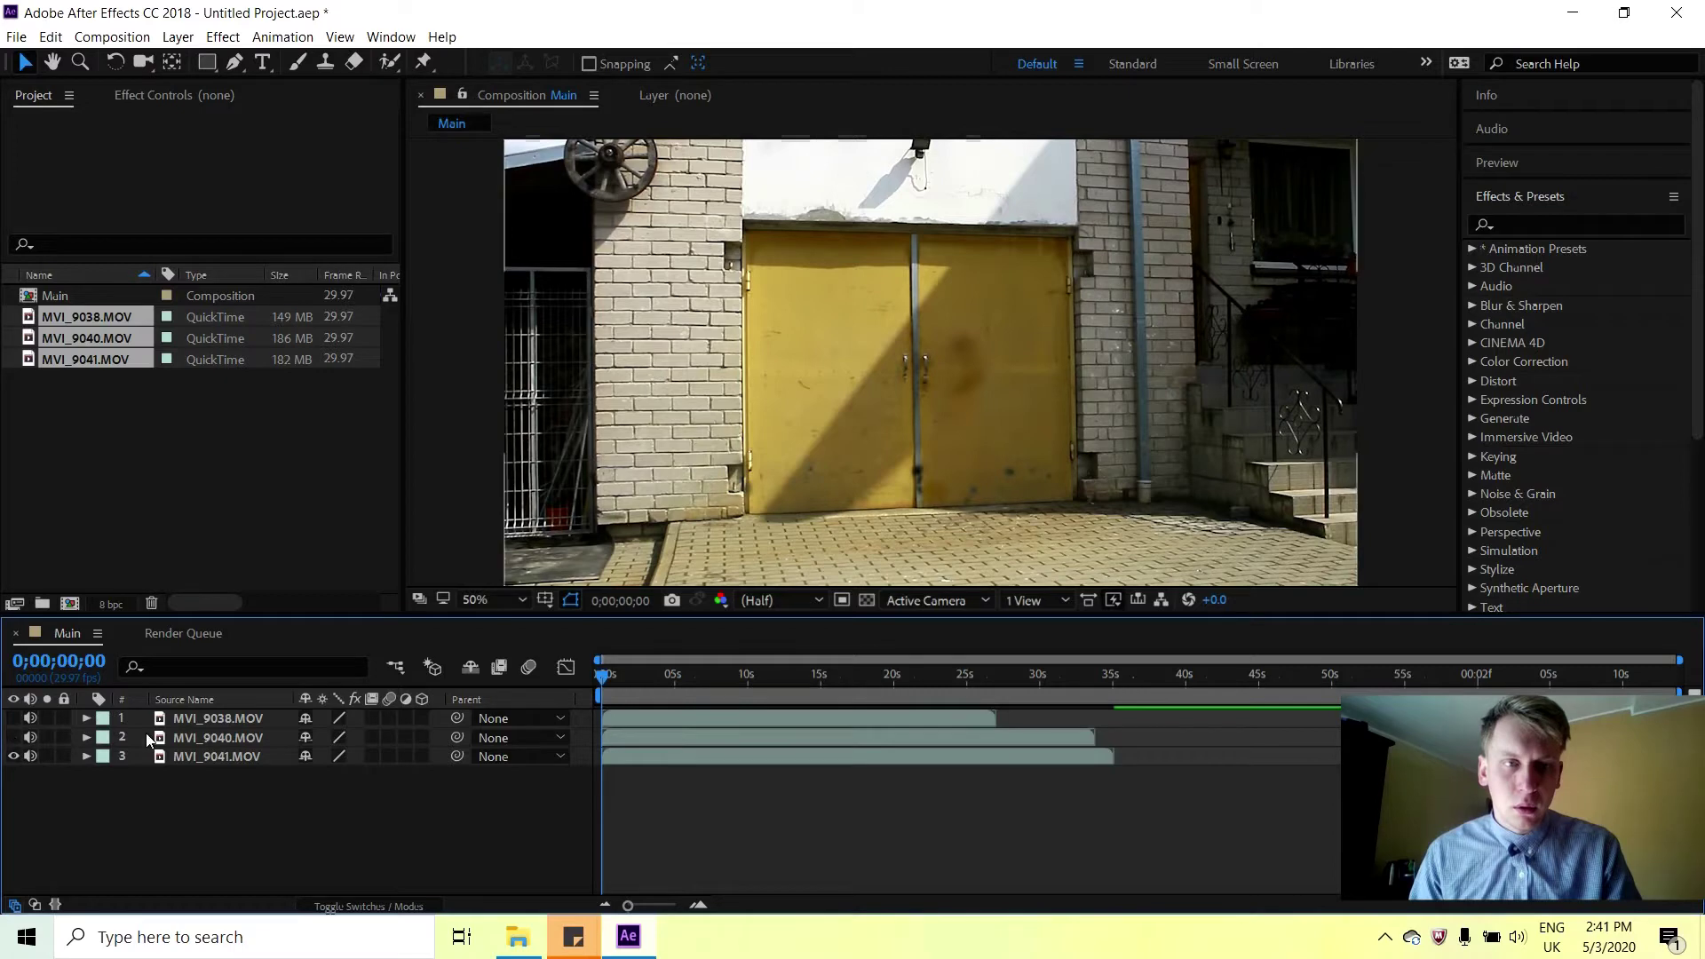
Delete the MVI_9040 layer and make MVI_9038 visible again, toggling it once to compare.
{"action": "left_click", "coordinate": [167, 735]}
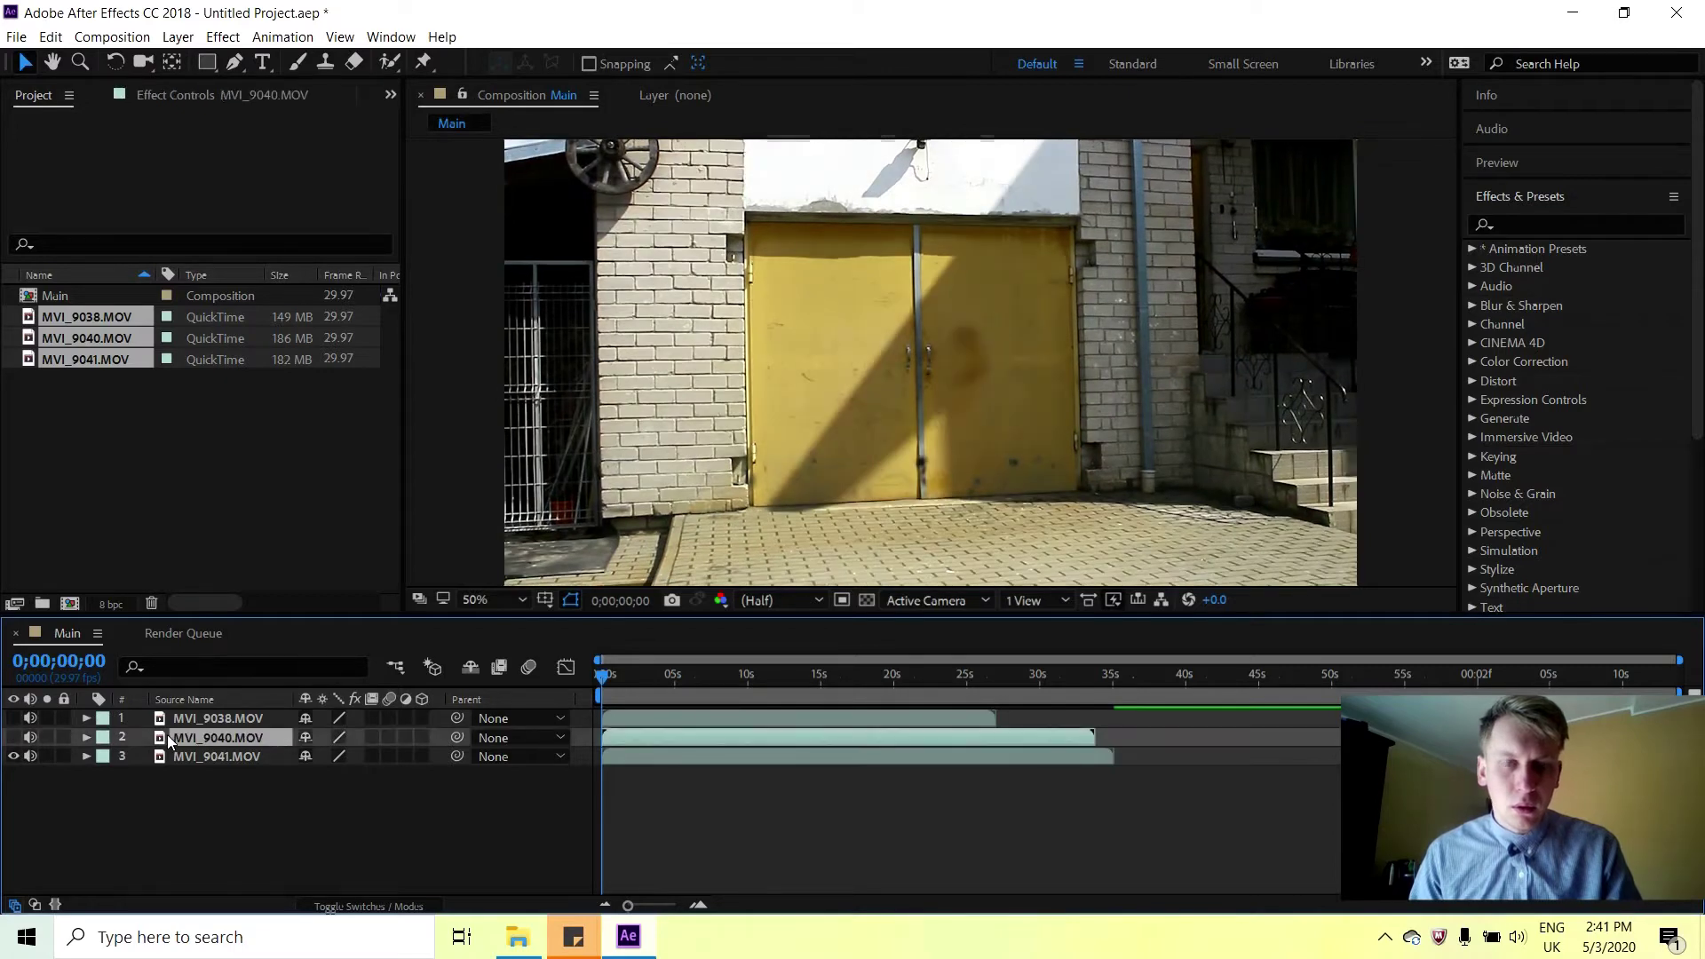
{"action": "key", "text": "Delete"}
{"action": "left_click", "coordinate": [275, 719]}
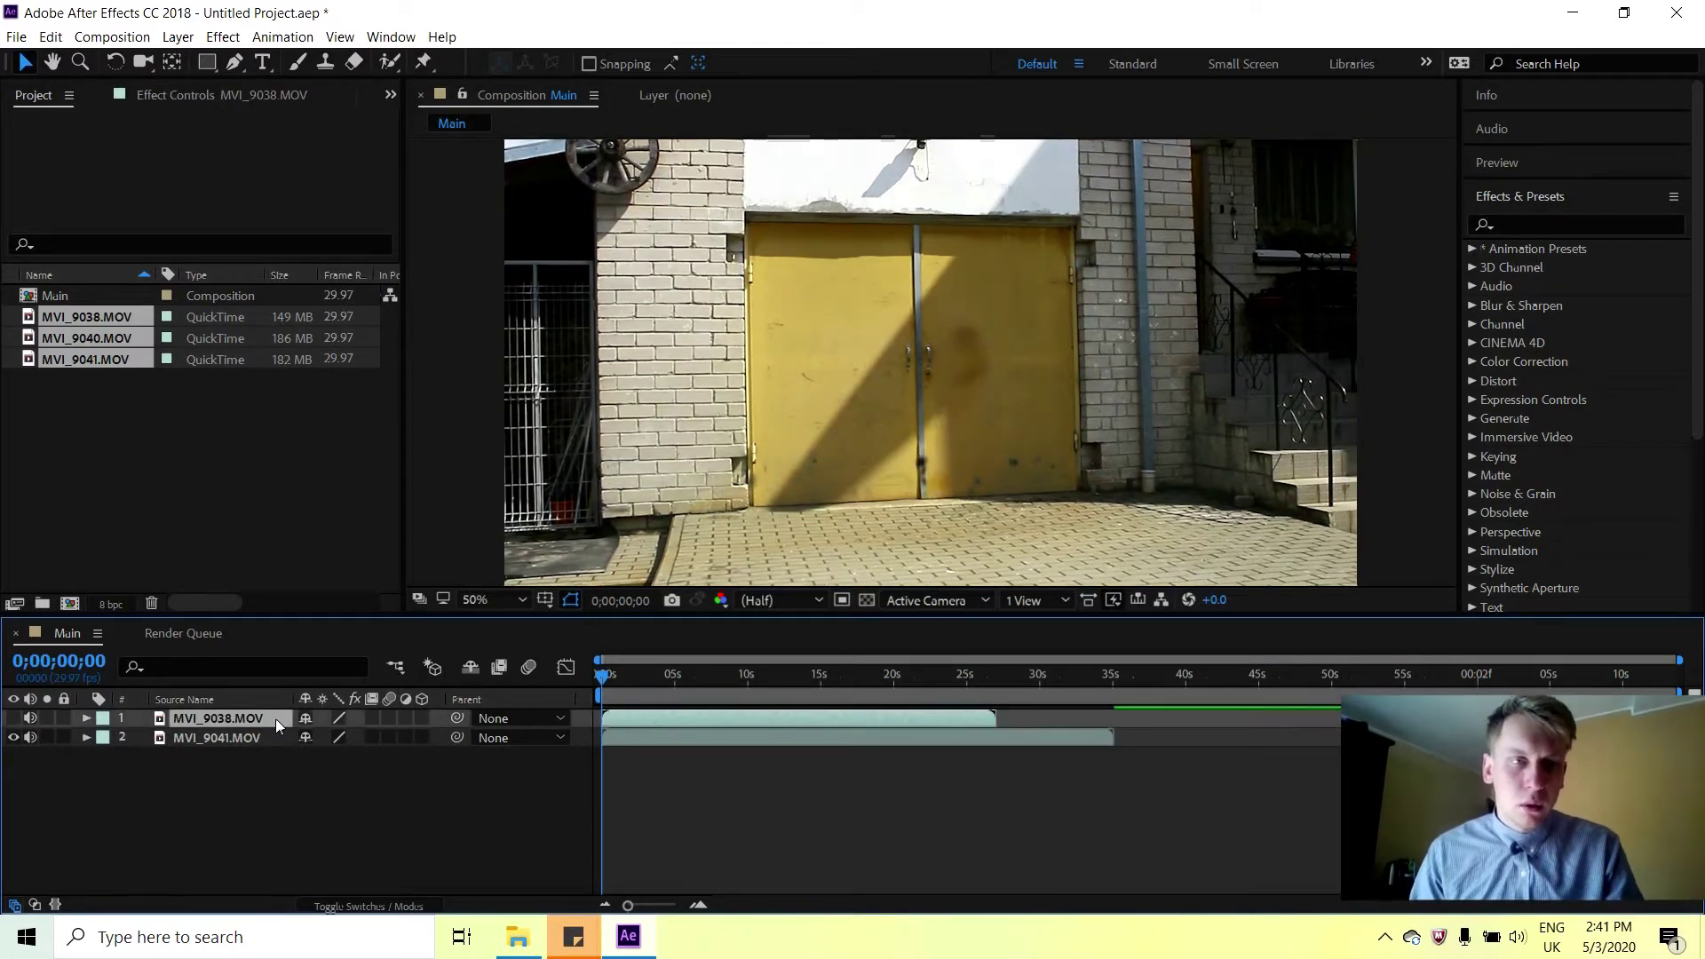
{"action": "left_click", "coordinate": [14, 719]}
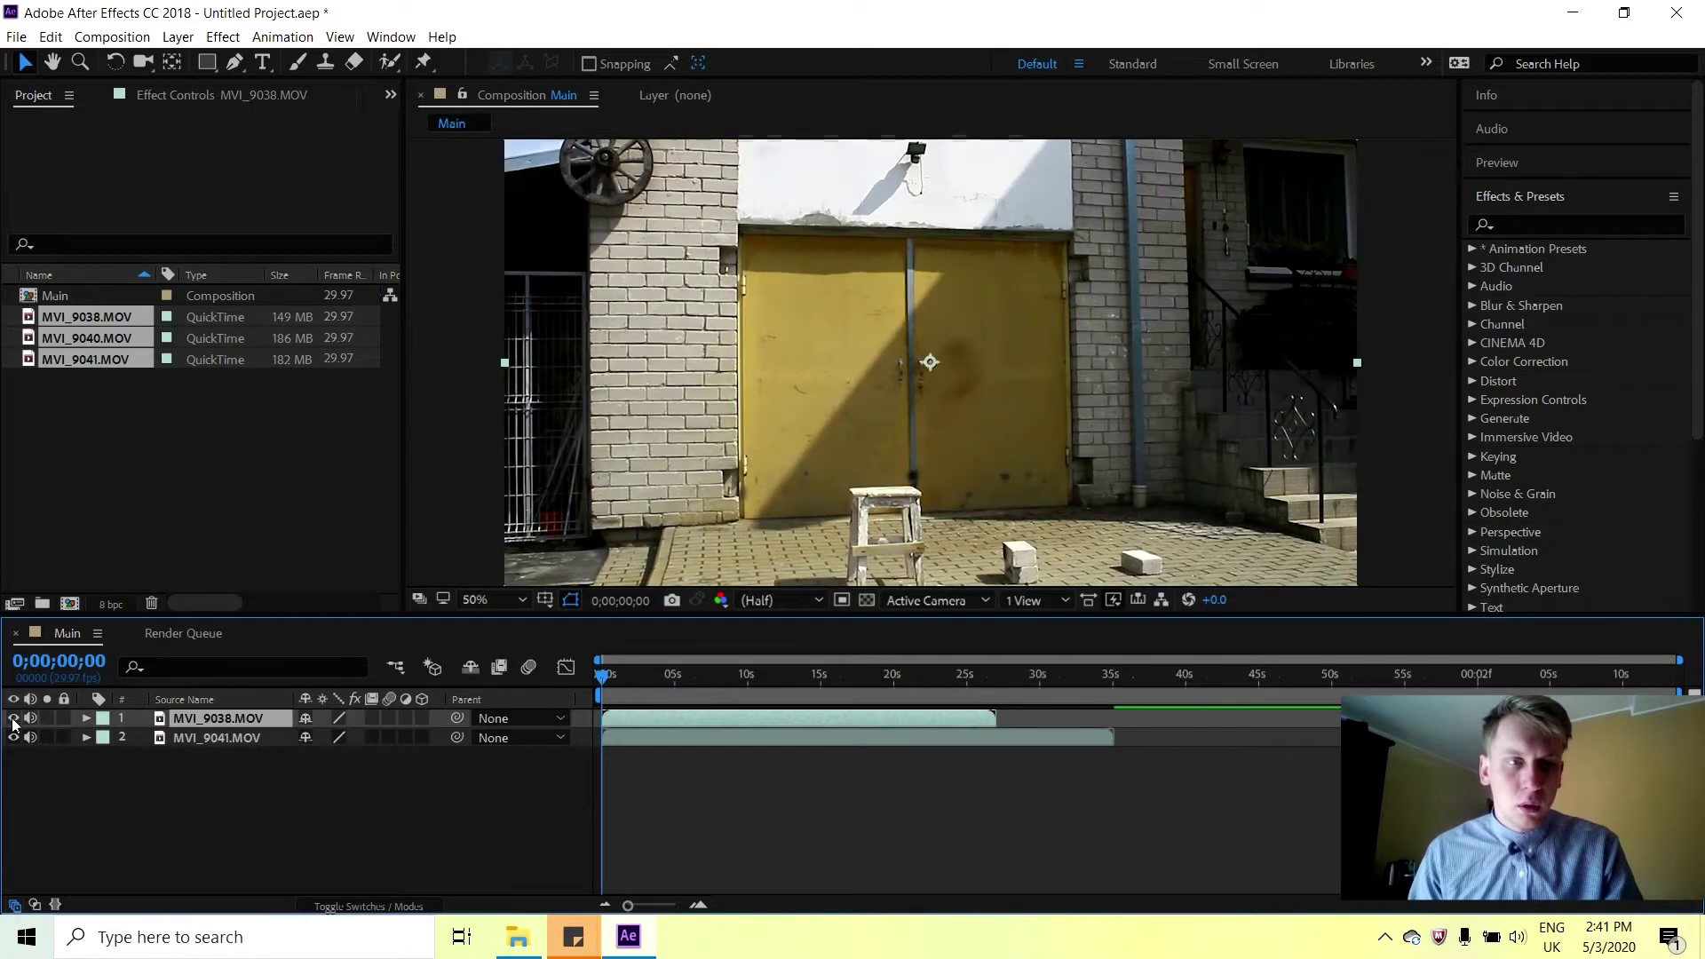
{"action": "left_click", "coordinate": [12, 718]}
{"action": "left_click", "coordinate": [13, 719]}
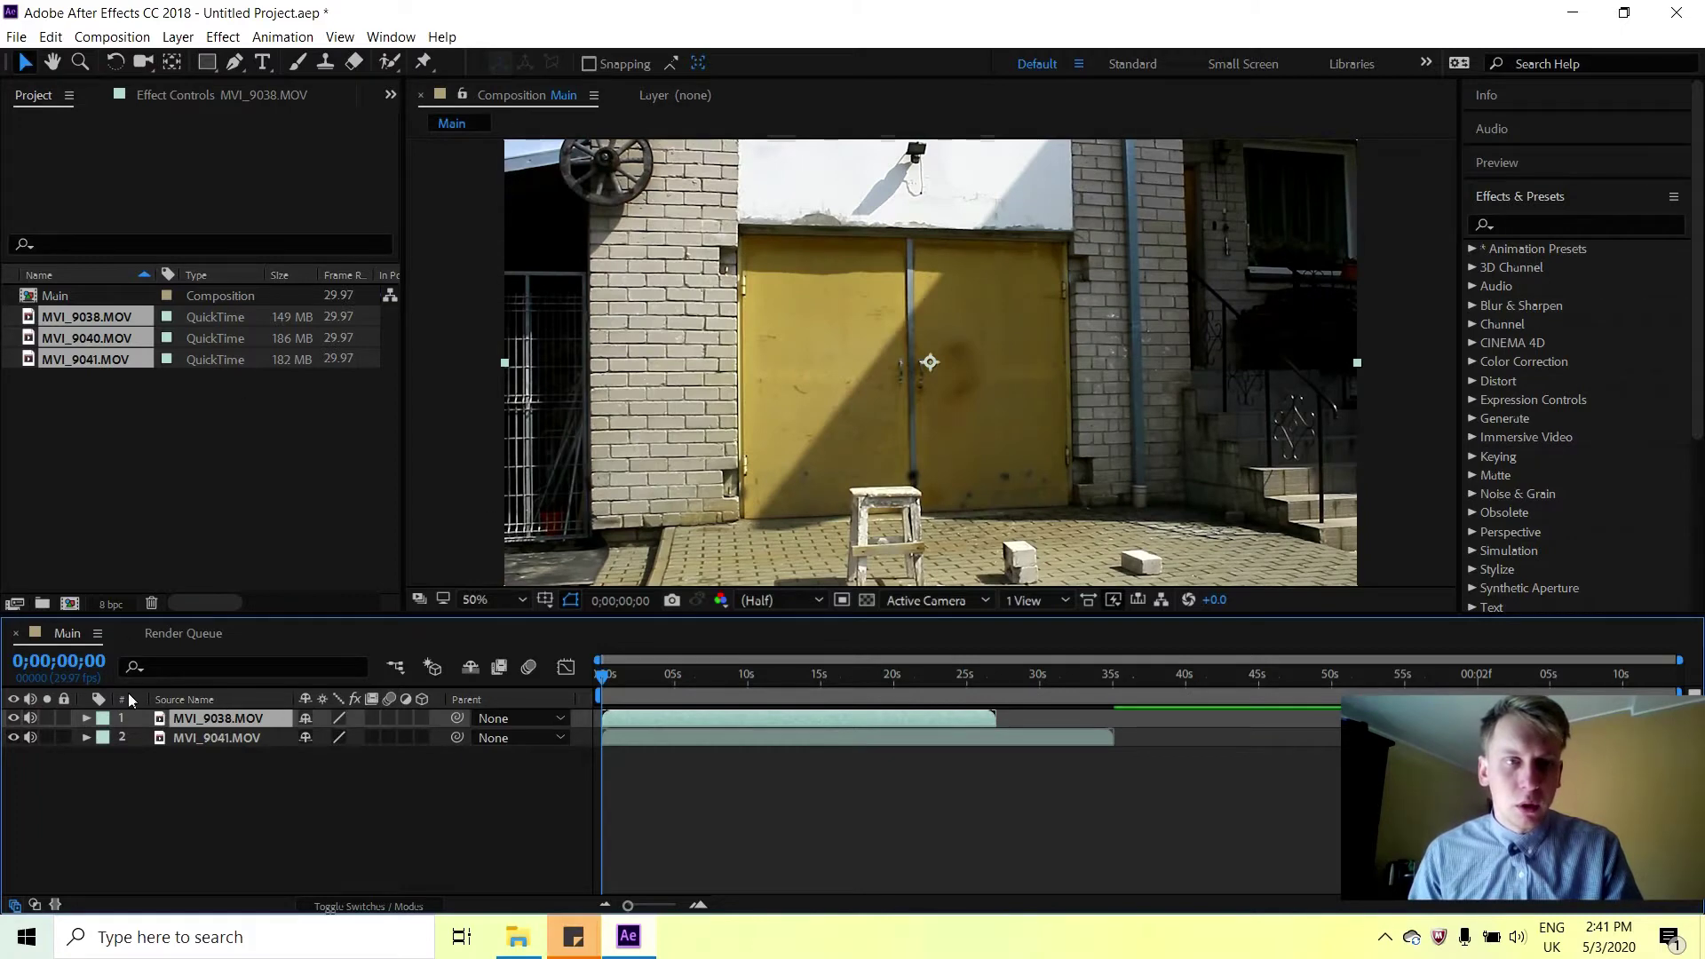
Expand MVI_9038's Transform properties and lower its Opacity to compare with the shot beneath.
{"action": "left_click", "coordinate": [85, 718]}
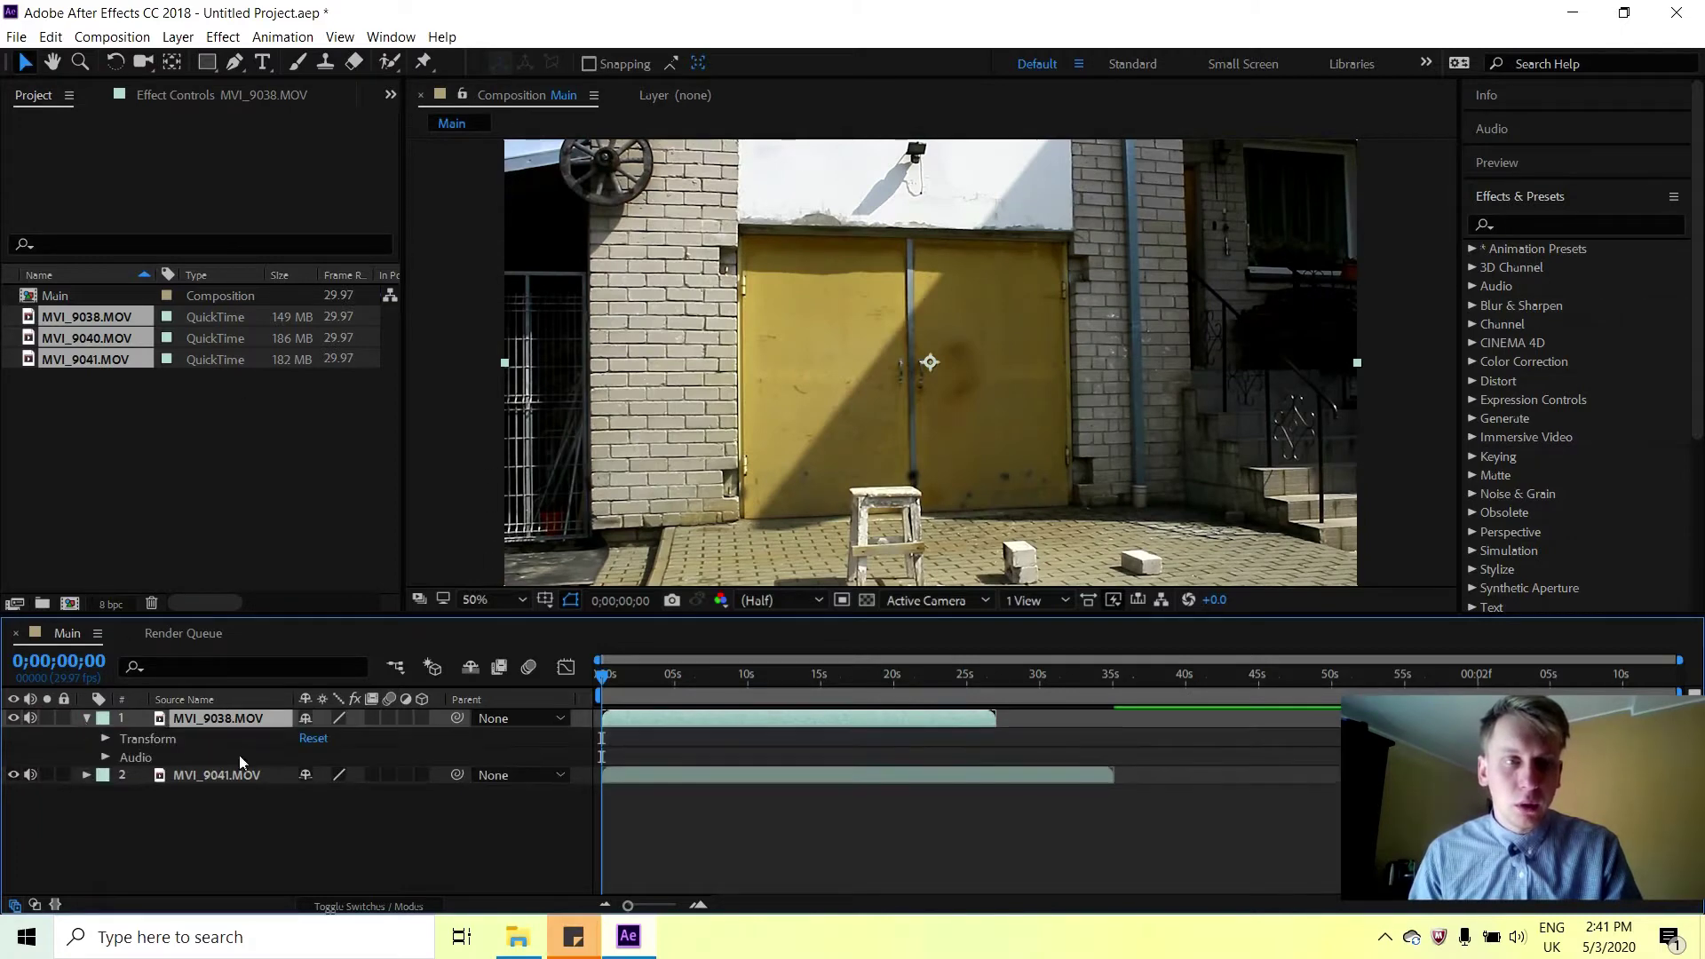
{"action": "left_click", "coordinate": [104, 739]}
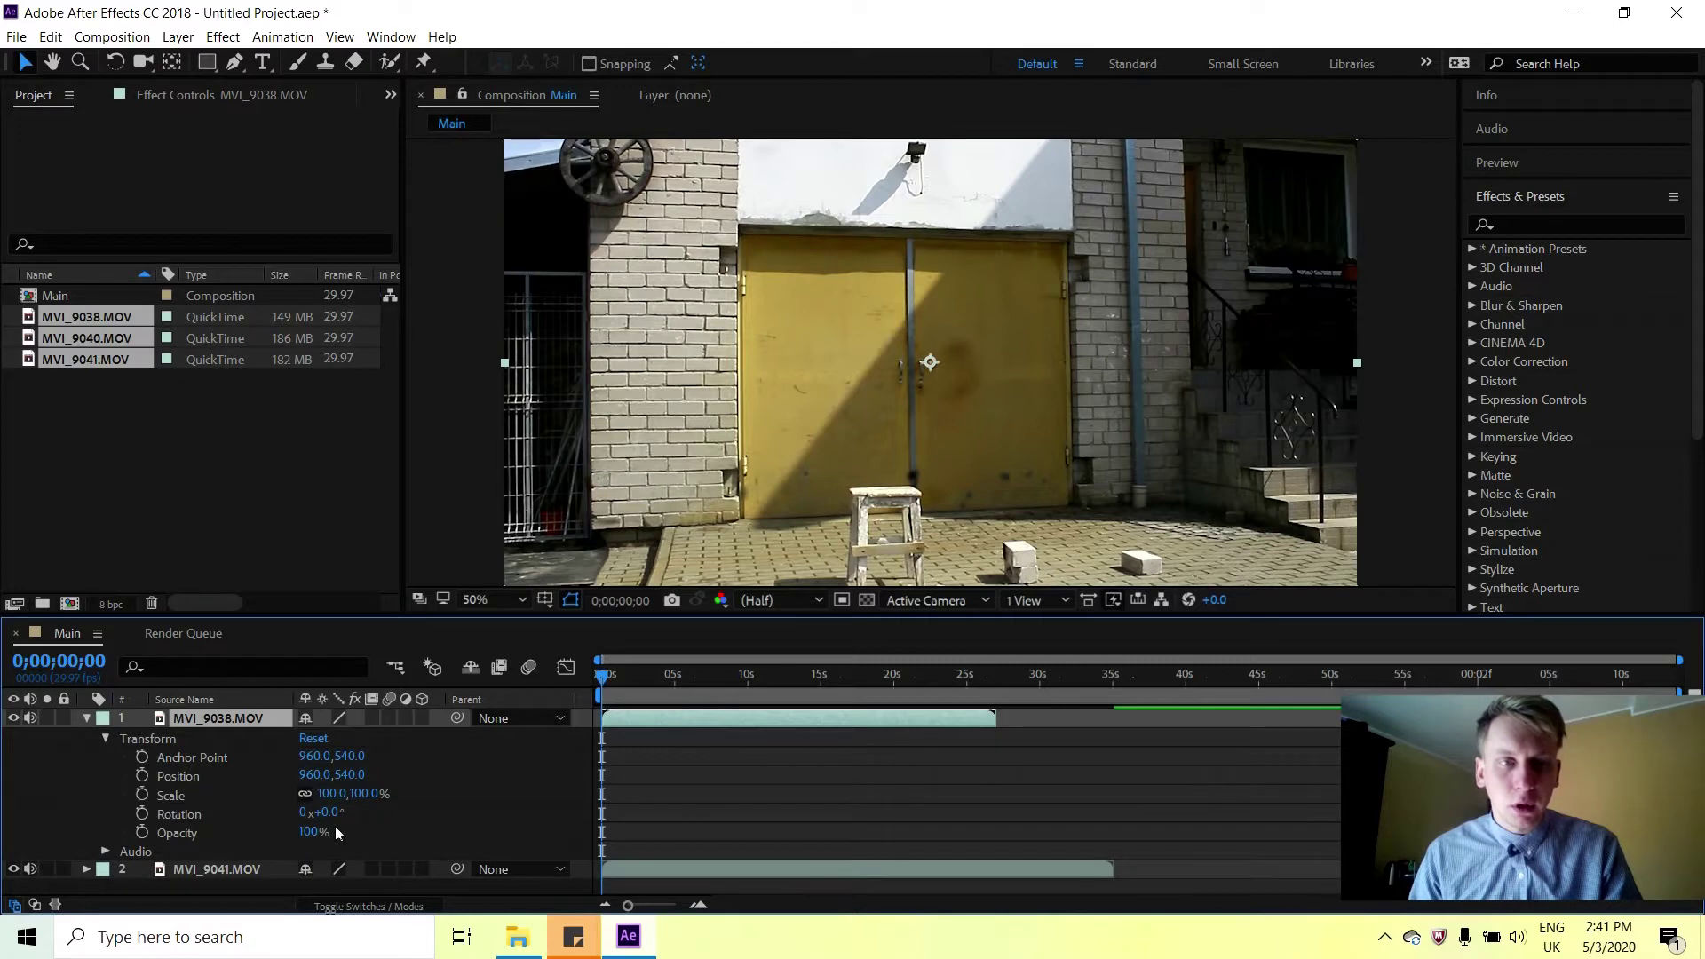
{"action": "left_click_drag", "start_coordinate": [310, 836], "coordinate": [254, 830]}
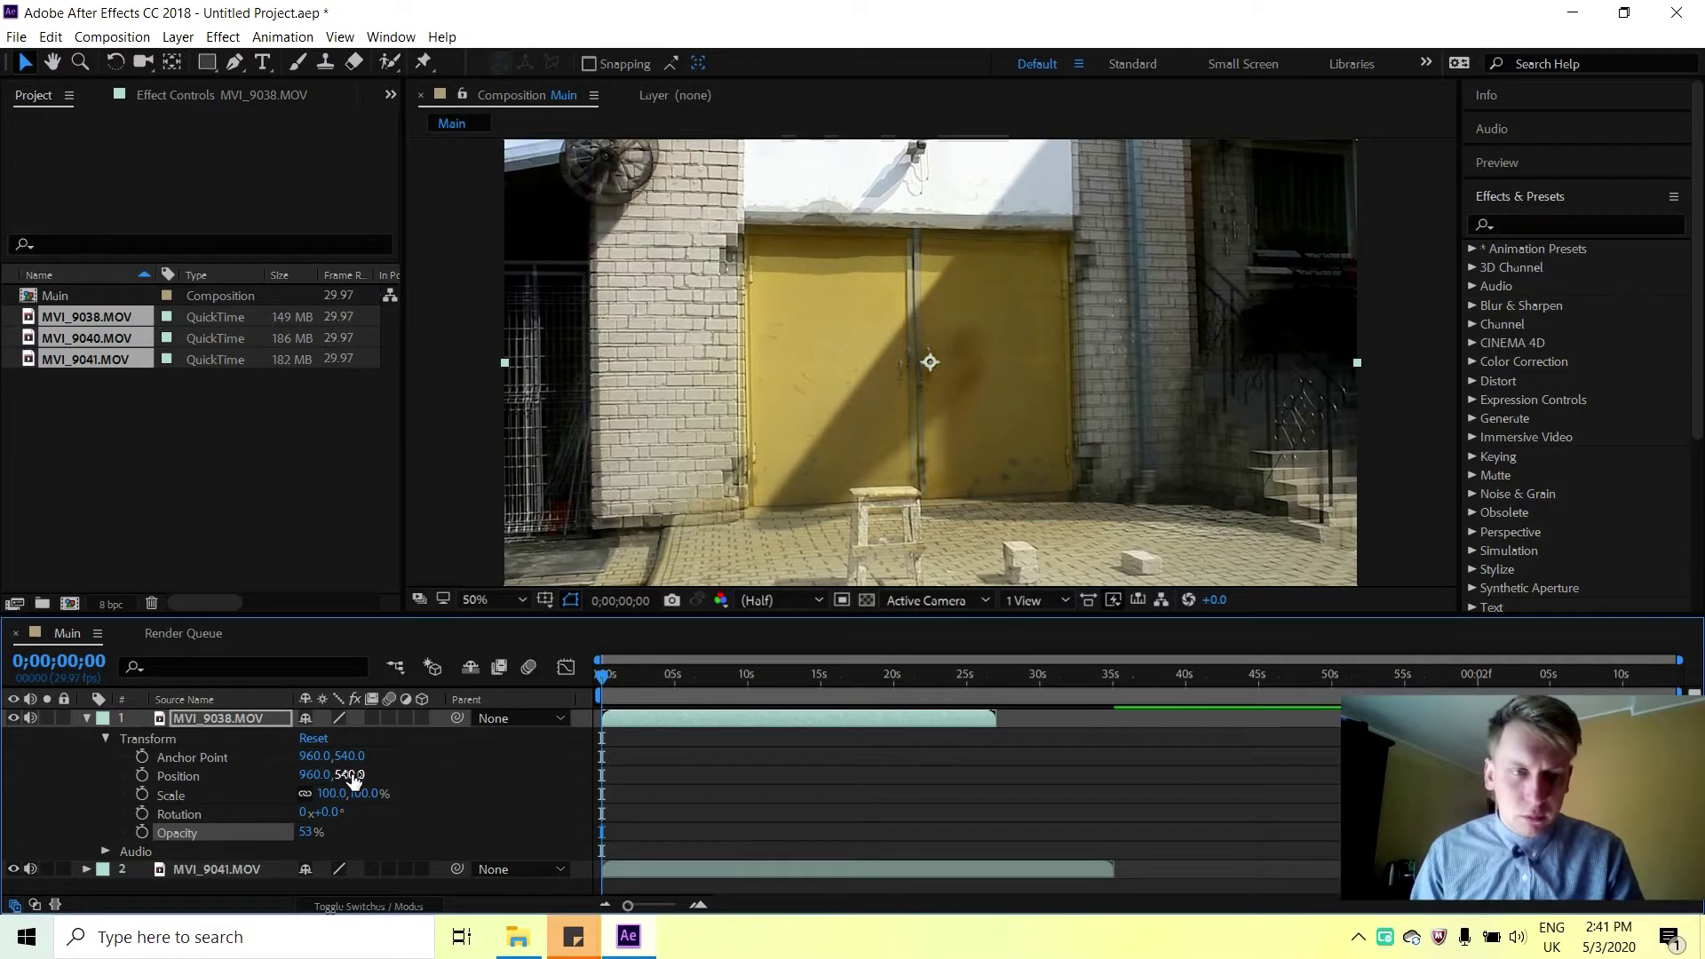
Set MVI_9038's Position to 974.0, 511.0 to align the shots, then restore Opacity to 100%.
{"action": "mouse_move", "coordinate": [352, 775]}
{"action": "left_mouse_down"}
{"action": "mouse_move", "coordinate": [382, 775]}
{"action": "mouse_move", "coordinate": [366, 776]}
{"action": "left_mouse_up"}
{"action": "right_click", "coordinate": [365, 776]}
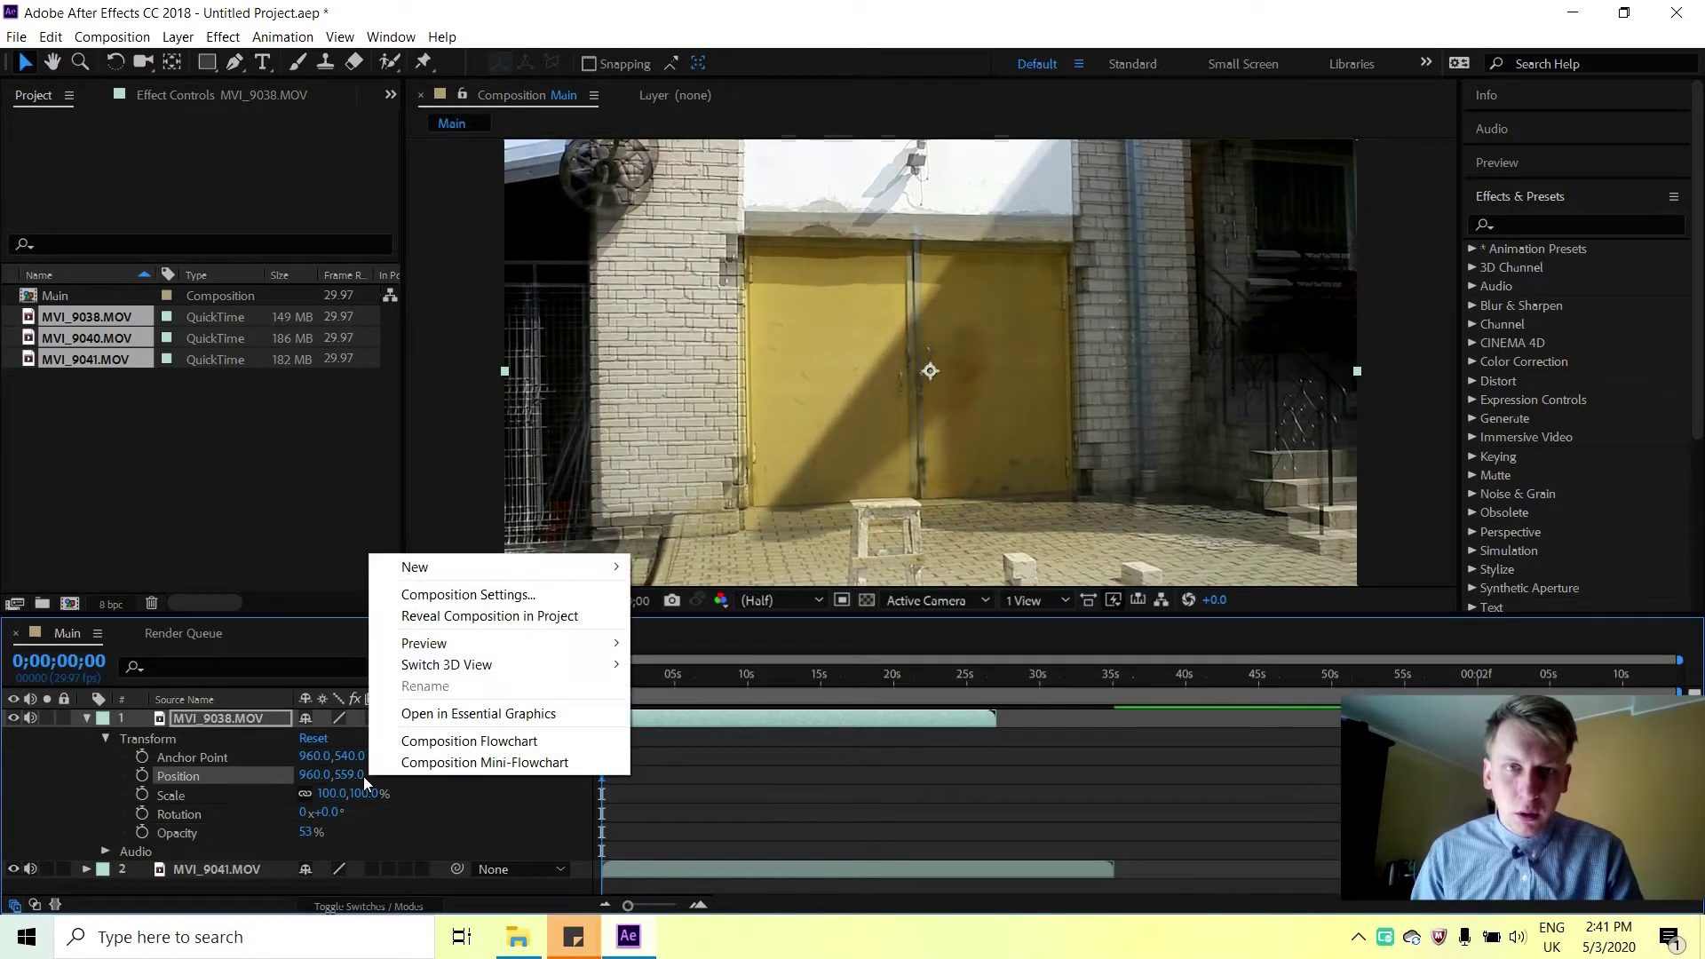
{"action": "left_click", "coordinate": [345, 776]}
{"action": "left_click", "coordinate": [345, 775]}
{"action": "key", "text": "Down"}
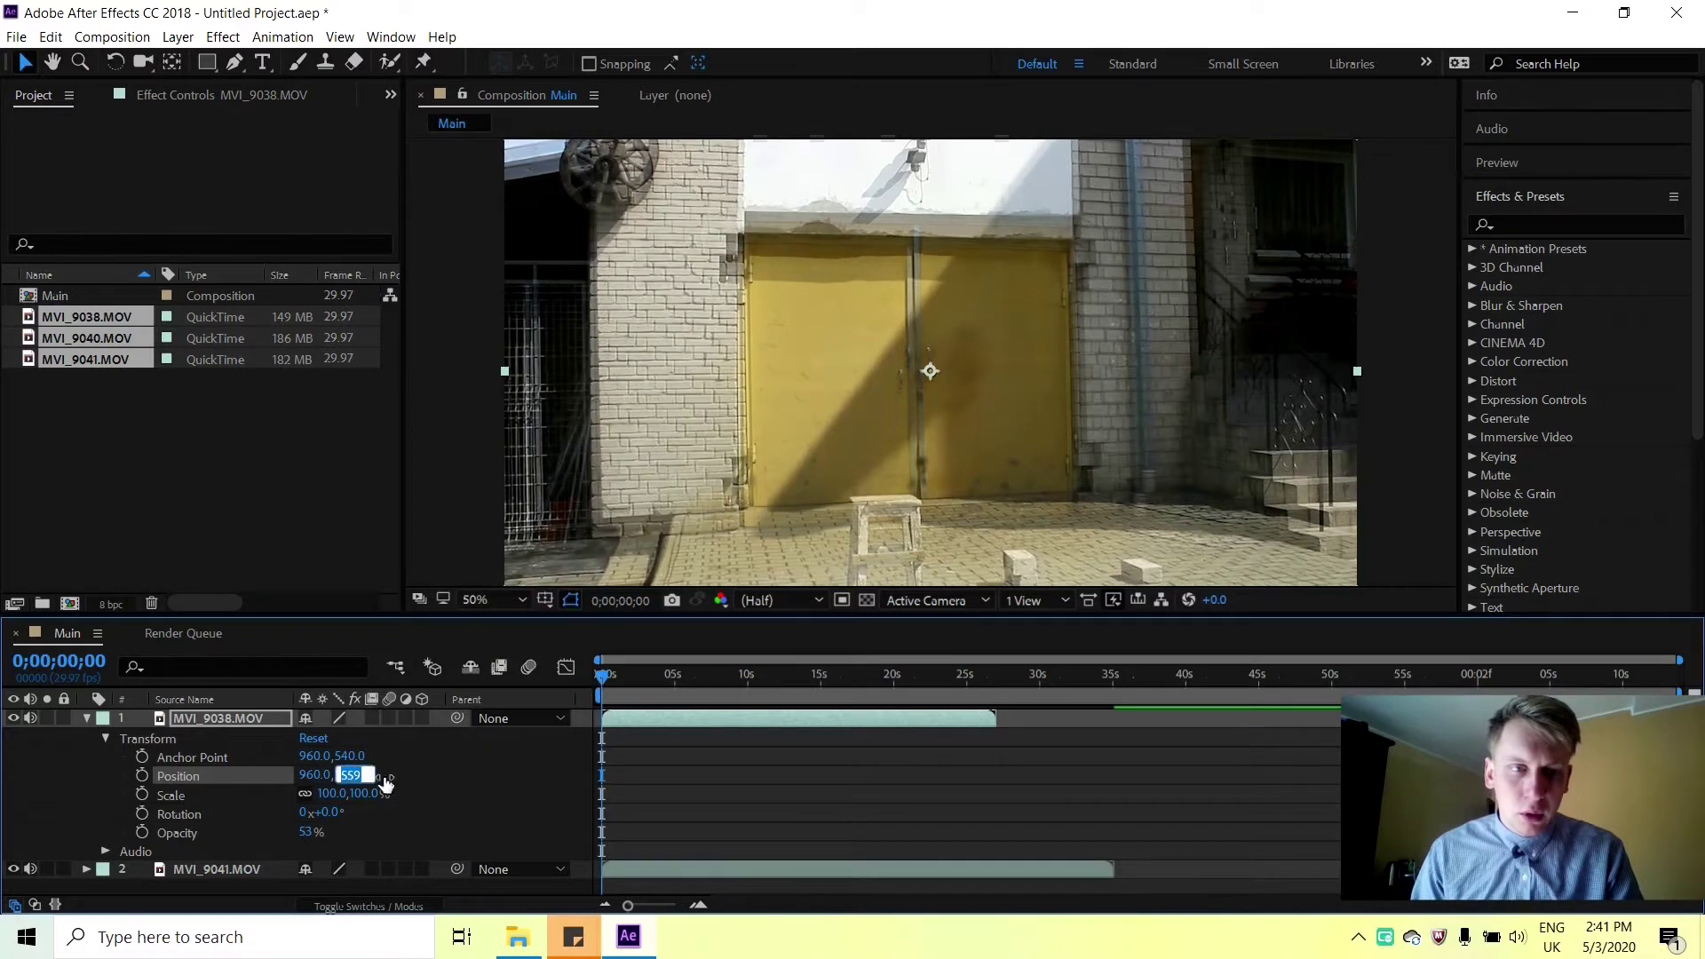
{"action": "left_click", "coordinate": [381, 778]}
{"action": "left_click_drag", "start_coordinate": [362, 776], "coordinate": [306, 778]}
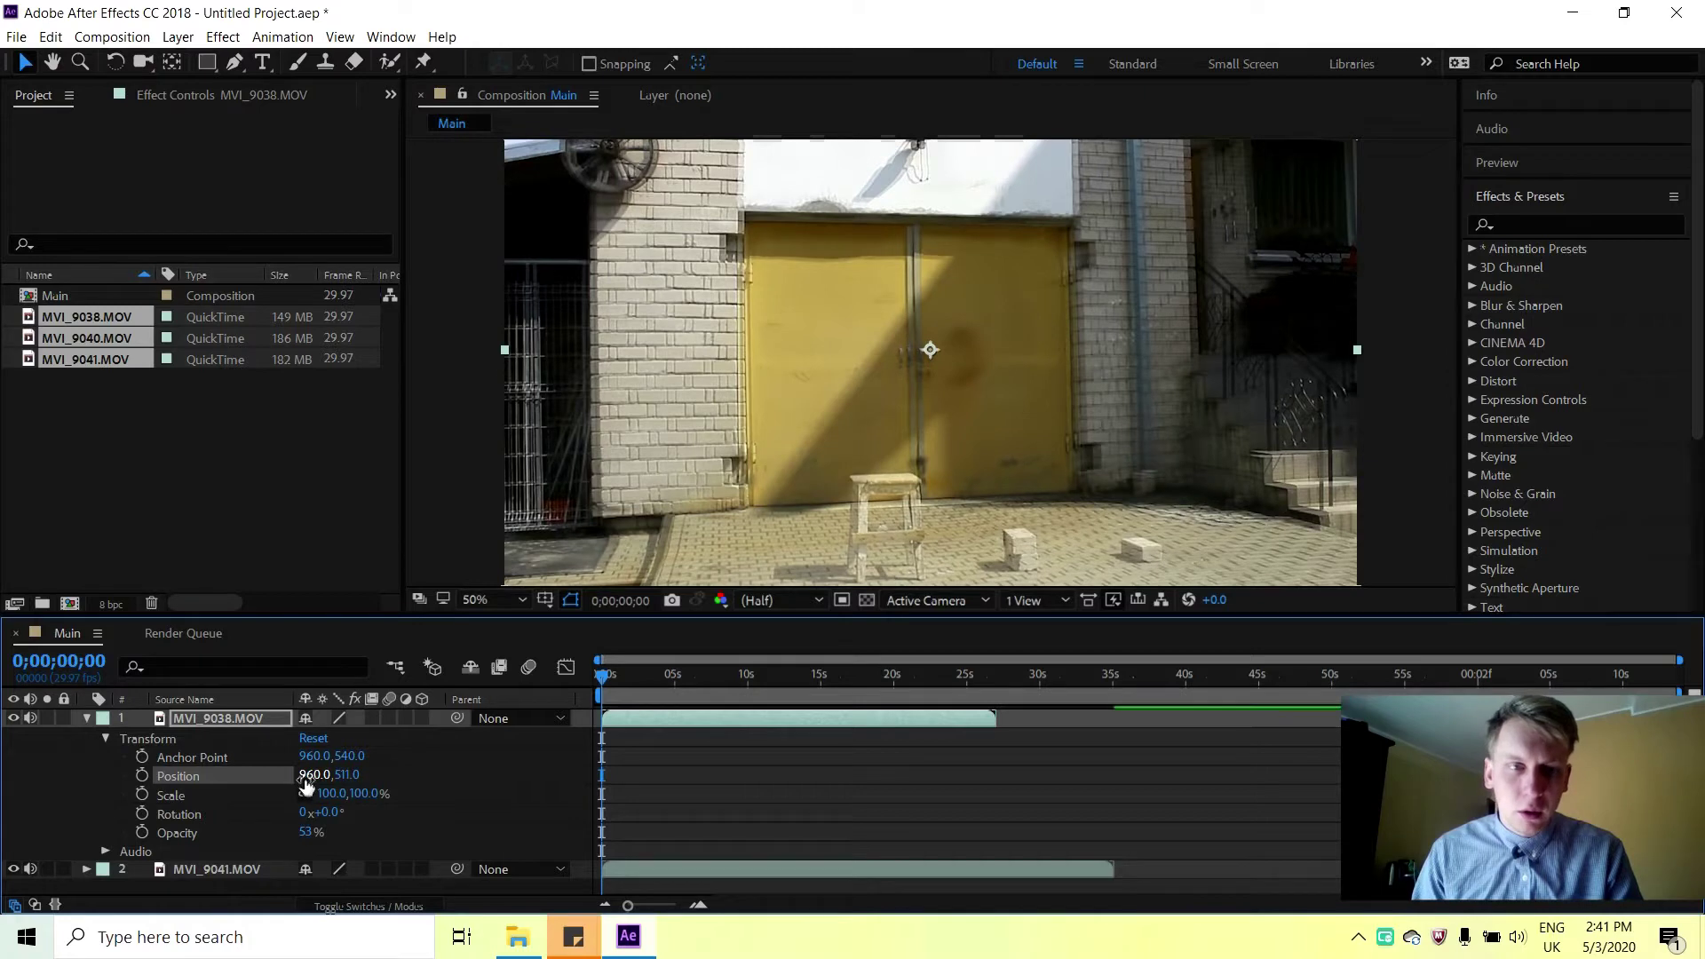
{"action": "left_click_drag", "start_coordinate": [304, 776], "coordinate": [322, 775]}
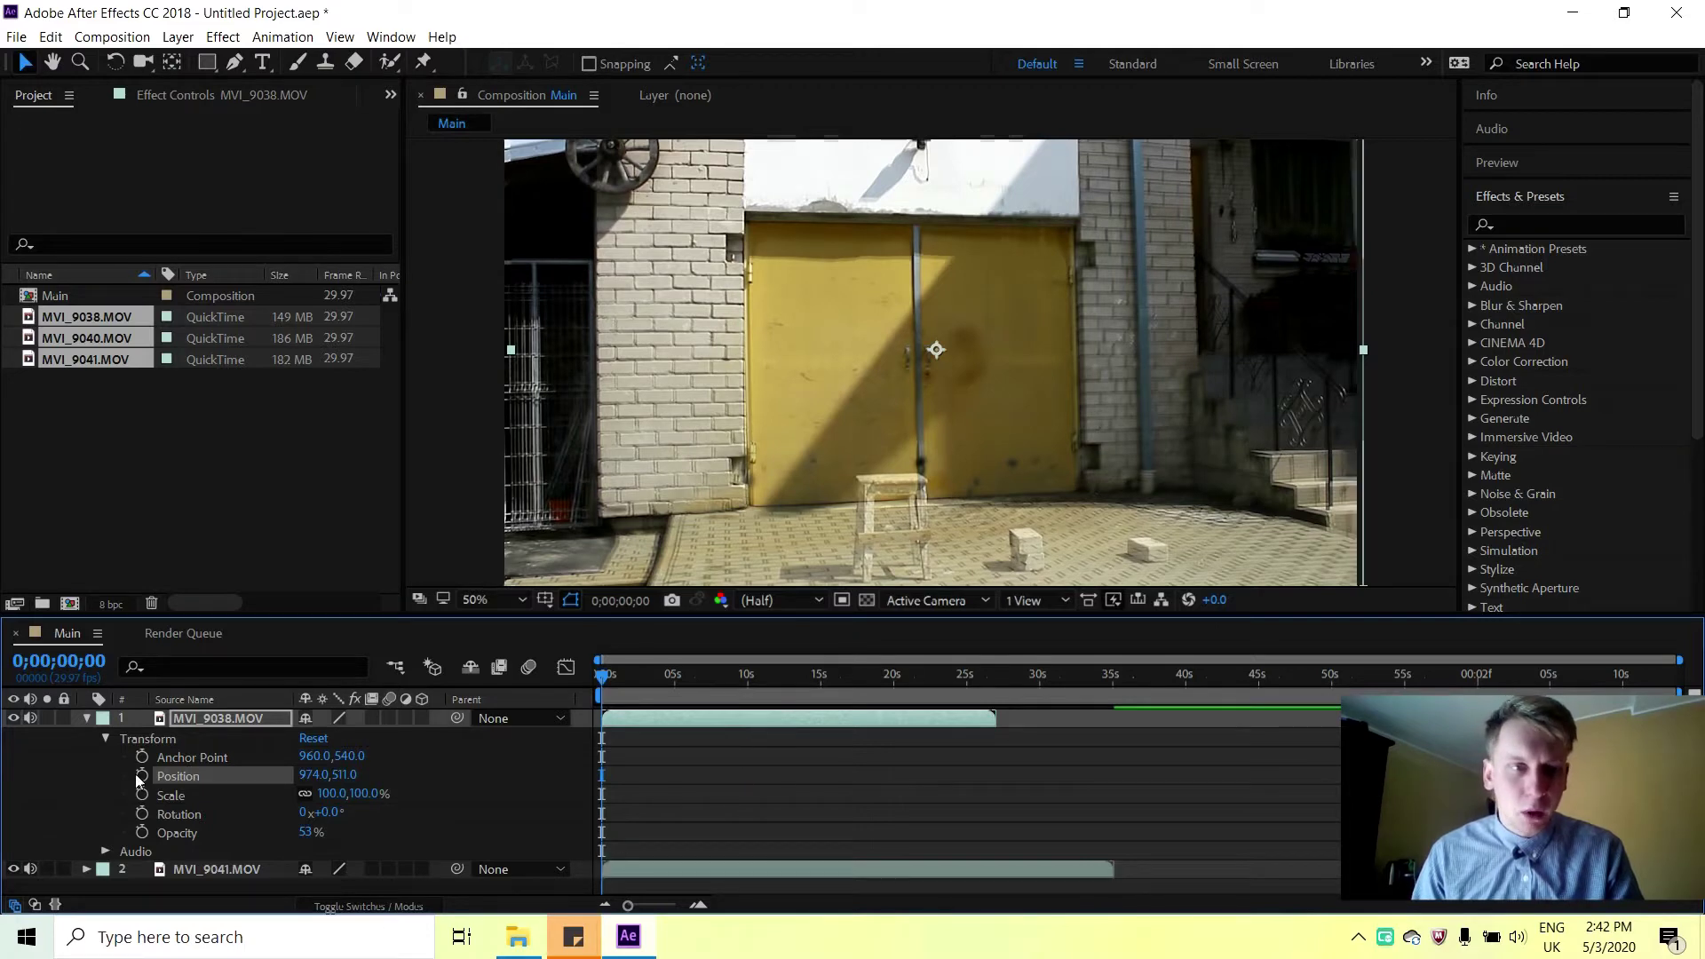
{"action": "left_click_drag", "start_coordinate": [309, 832], "coordinate": [658, 792]}
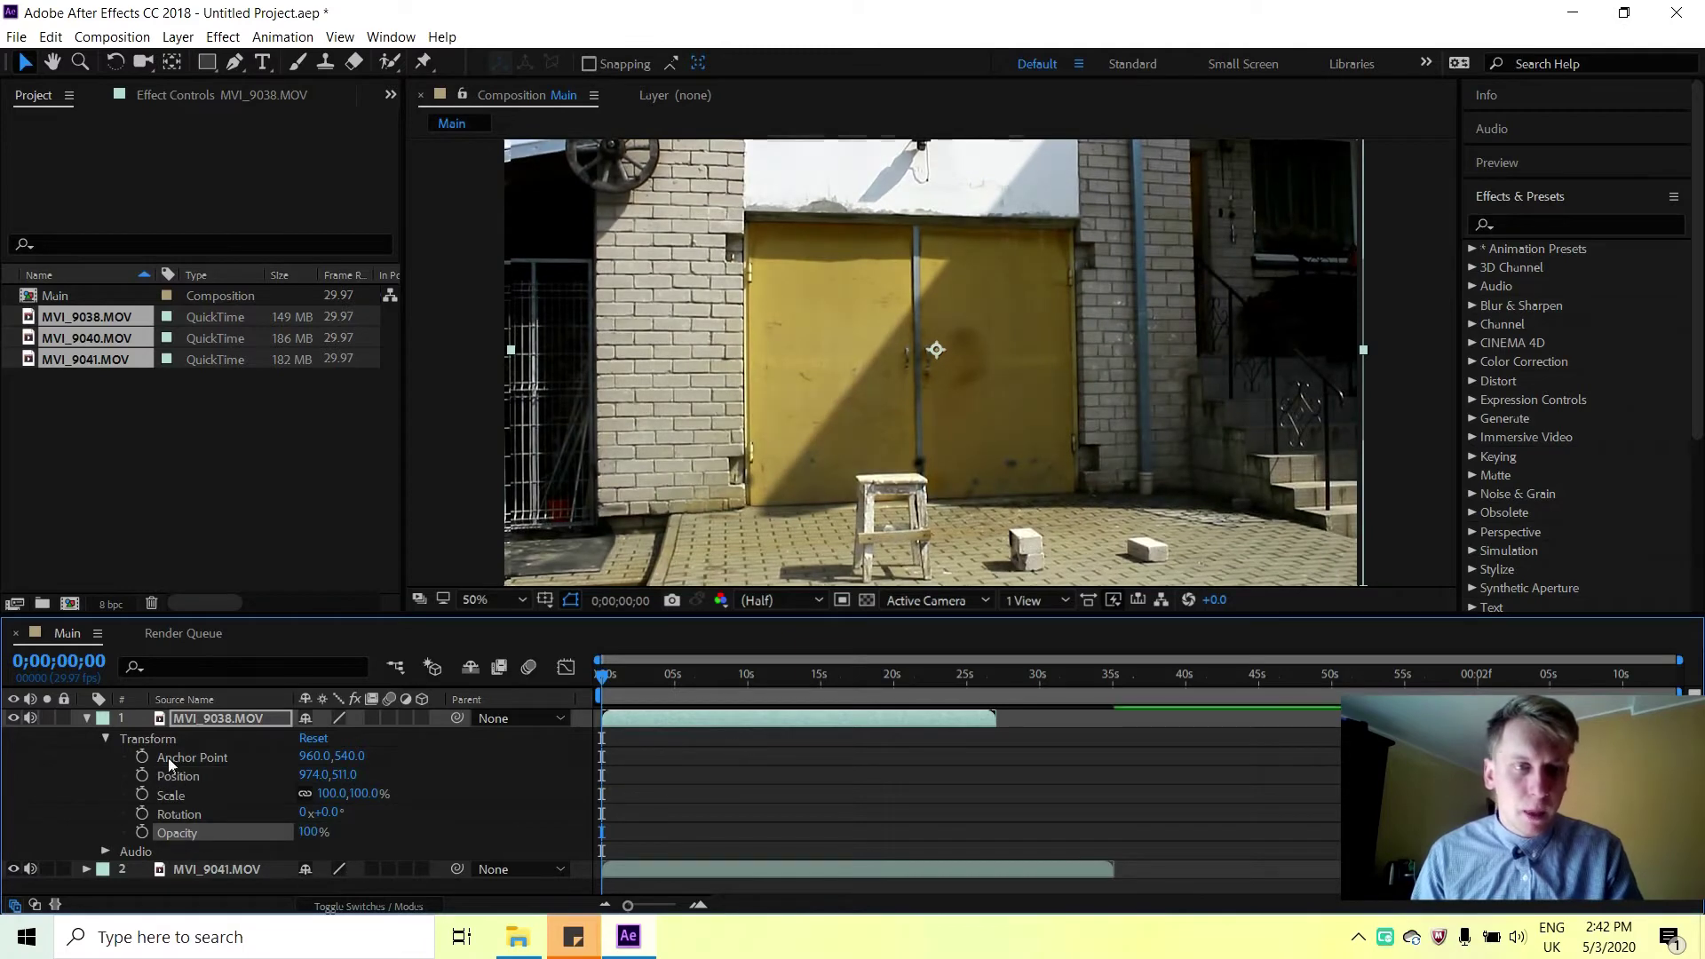
Flick MVI_9038's visibility on and off to compare, then lower its Opacity to about 37%.
{"action": "left_click", "coordinate": [13, 720]}
{"action": "left_click", "coordinate": [13, 719]}
{"action": "left_click", "coordinate": [13, 719]}
{"action": "left_click", "coordinate": [12, 719]}
{"action": "left_click", "coordinate": [12, 719]}
{"action": "left_click", "coordinate": [13, 719]}
{"action": "left_click", "coordinate": [12, 719]}
{"action": "left_click", "coordinate": [13, 719]}
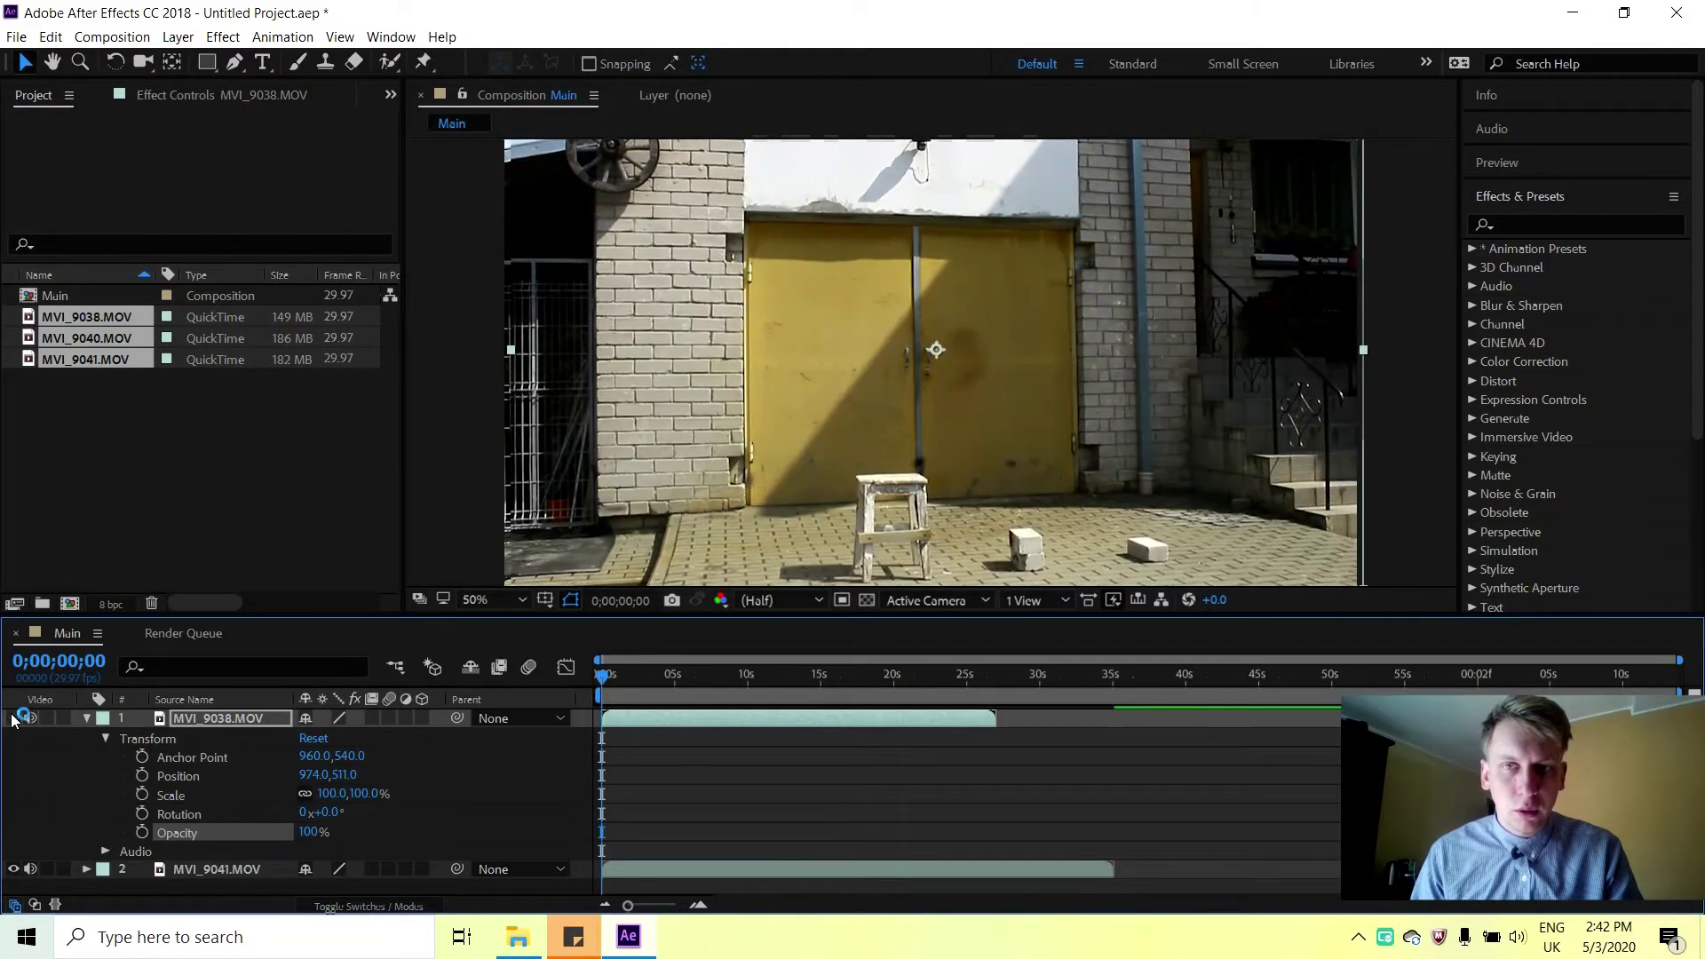
{"action": "left_click", "coordinate": [12, 719]}
{"action": "left_click", "coordinate": [13, 720]}
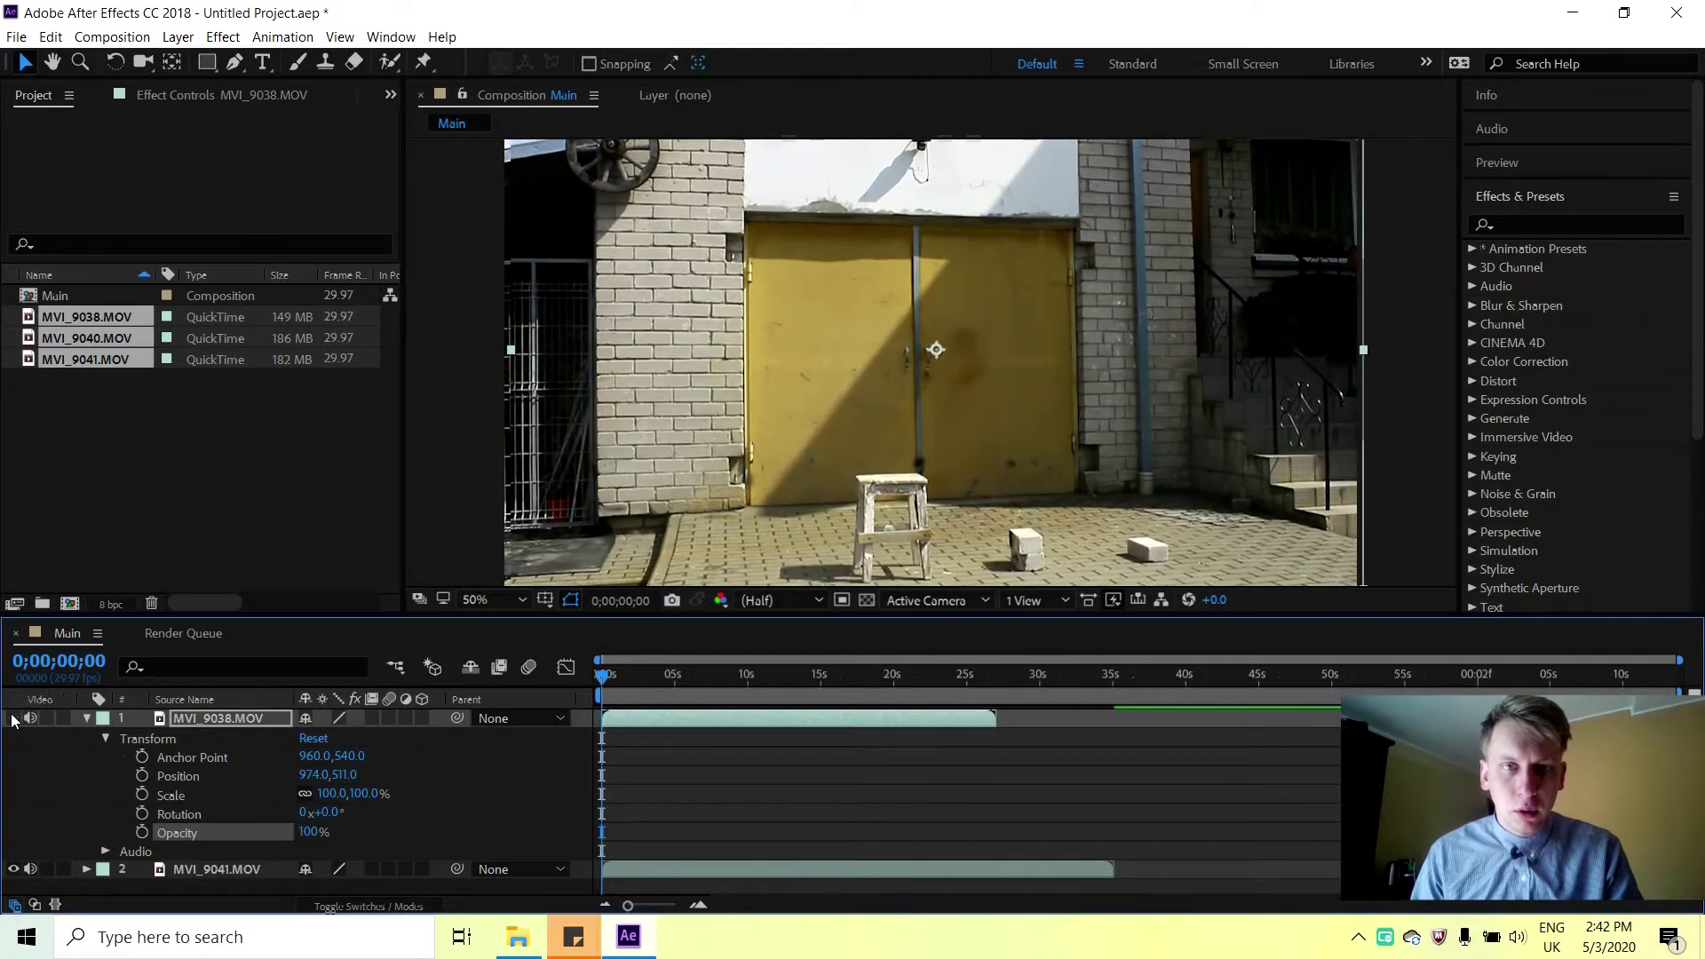
{"action": "left_click", "coordinate": [12, 719]}
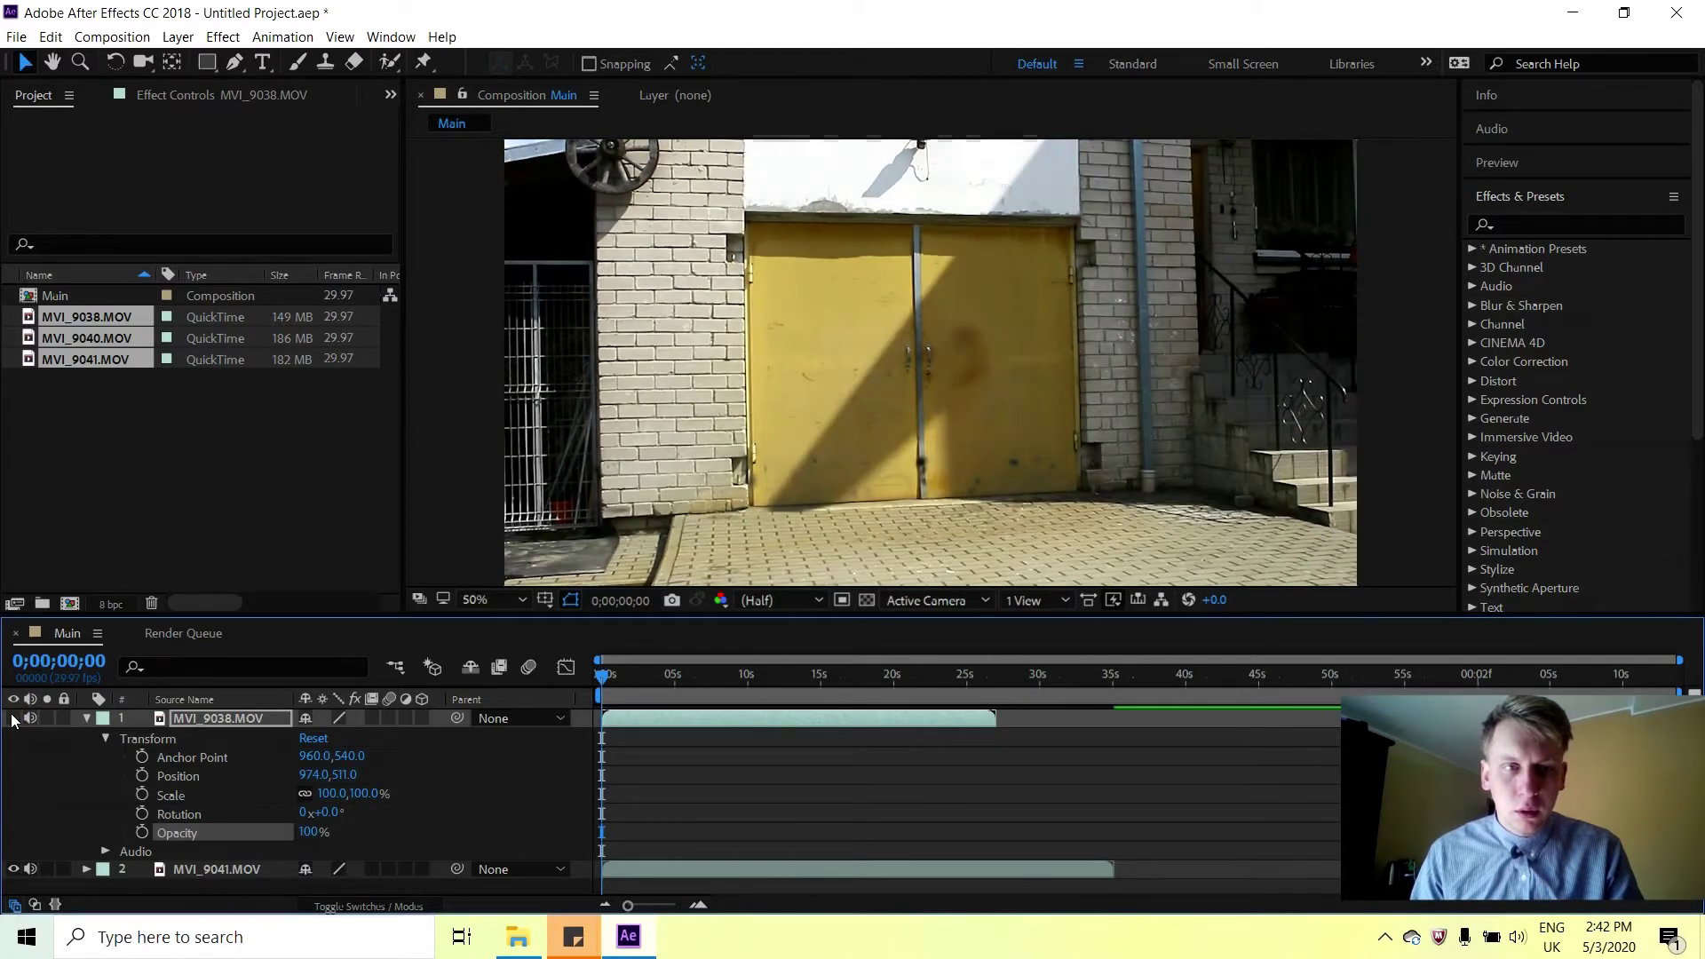
{"action": "left_click", "coordinate": [12, 719]}
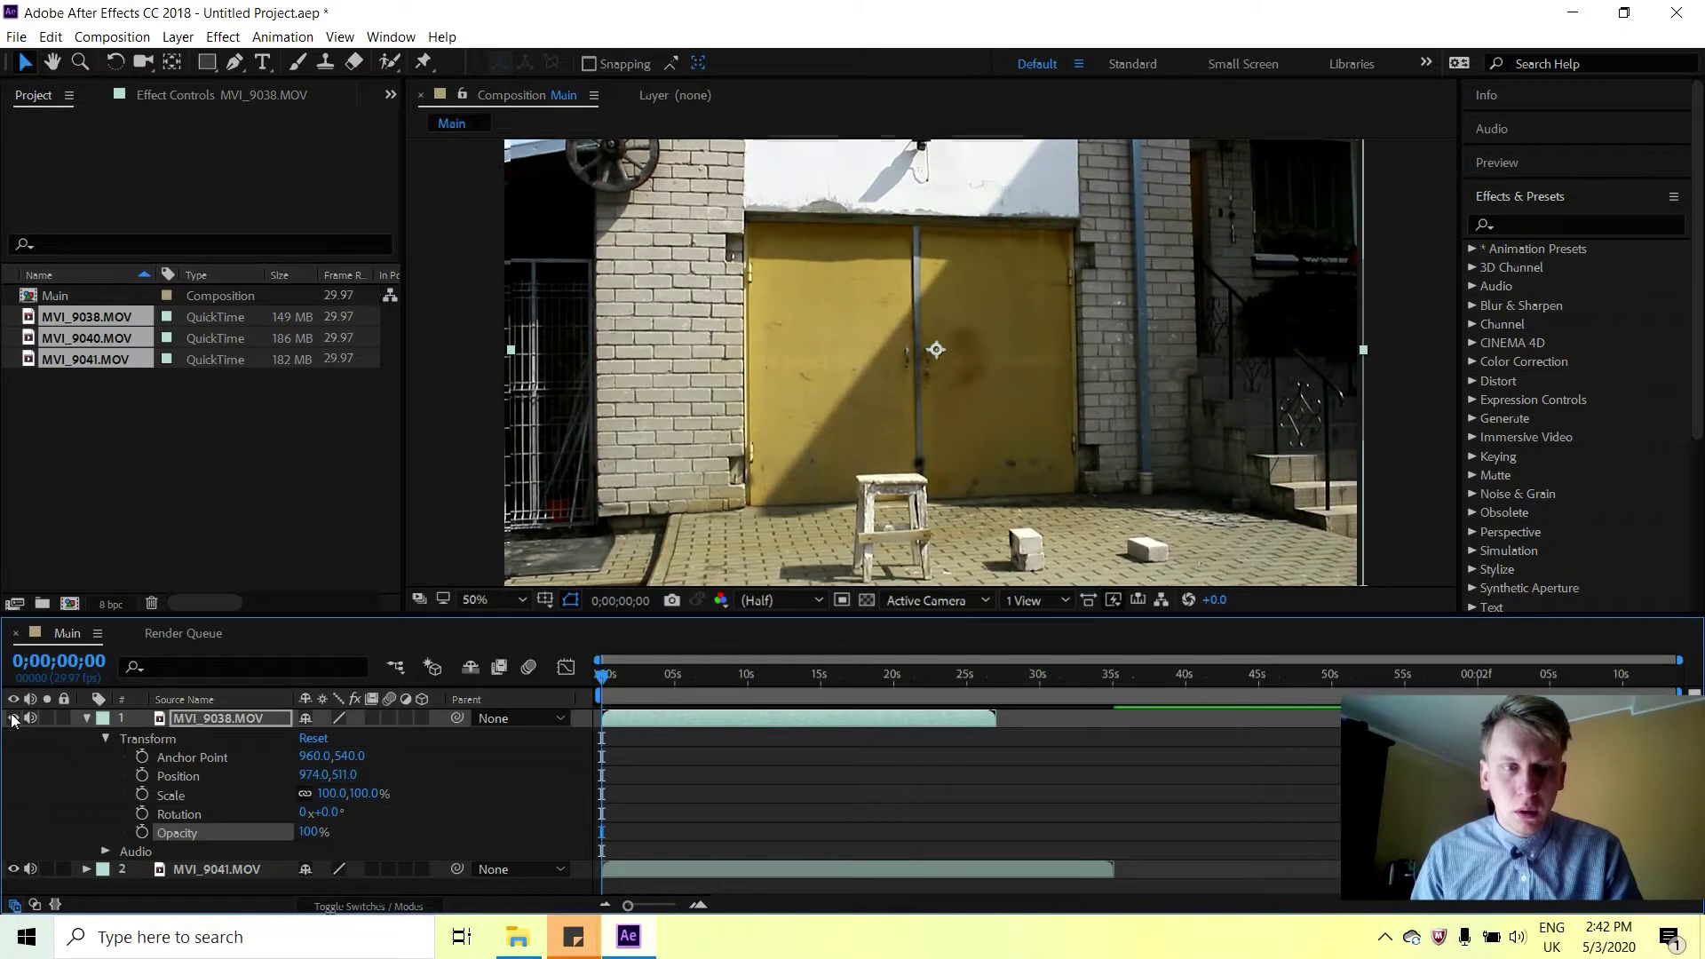
{"action": "left_click_drag", "start_coordinate": [308, 832], "coordinate": [215, 833]}
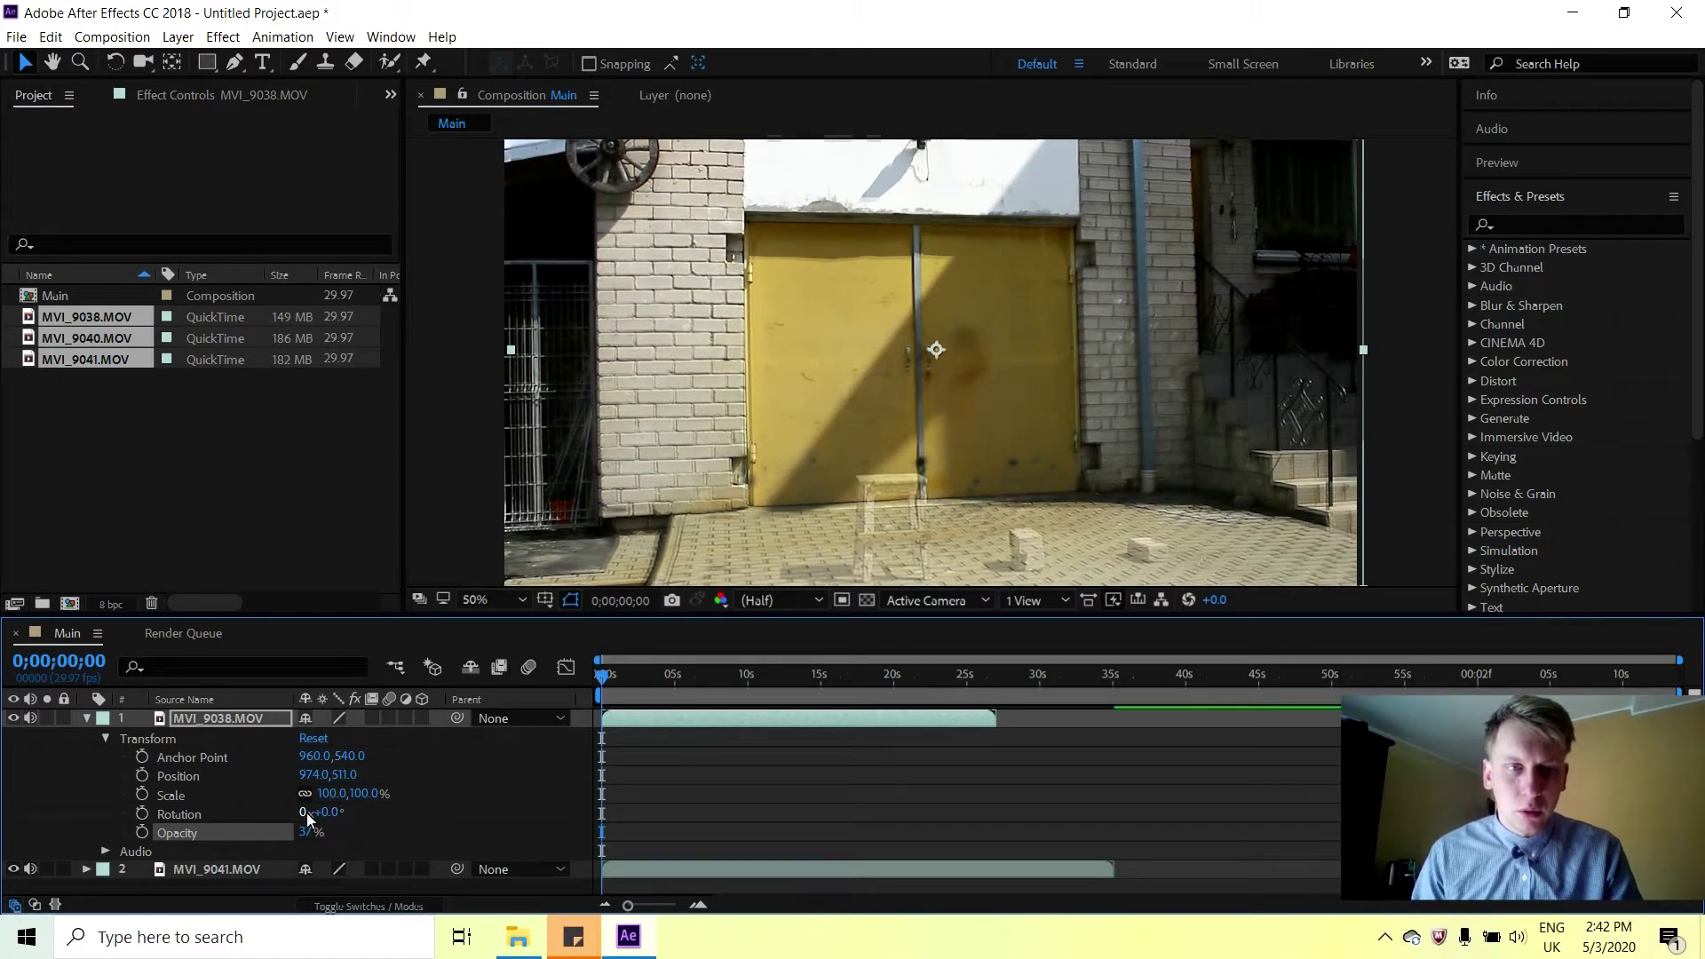
Reset MVI_9038's Rotation to 0x+0.0° after test spins, then scrub its Opacity to 89%.
{"action": "left_click", "coordinate": [309, 812]}
{"action": "mouse_move", "coordinate": [308, 813]}
{"action": "left_mouse_down"}
{"action": "mouse_move", "coordinate": [292, 813]}
{"action": "mouse_move", "coordinate": [348, 796]}
{"action": "mouse_move", "coordinate": [309, 810]}
{"action": "left_mouse_up"}
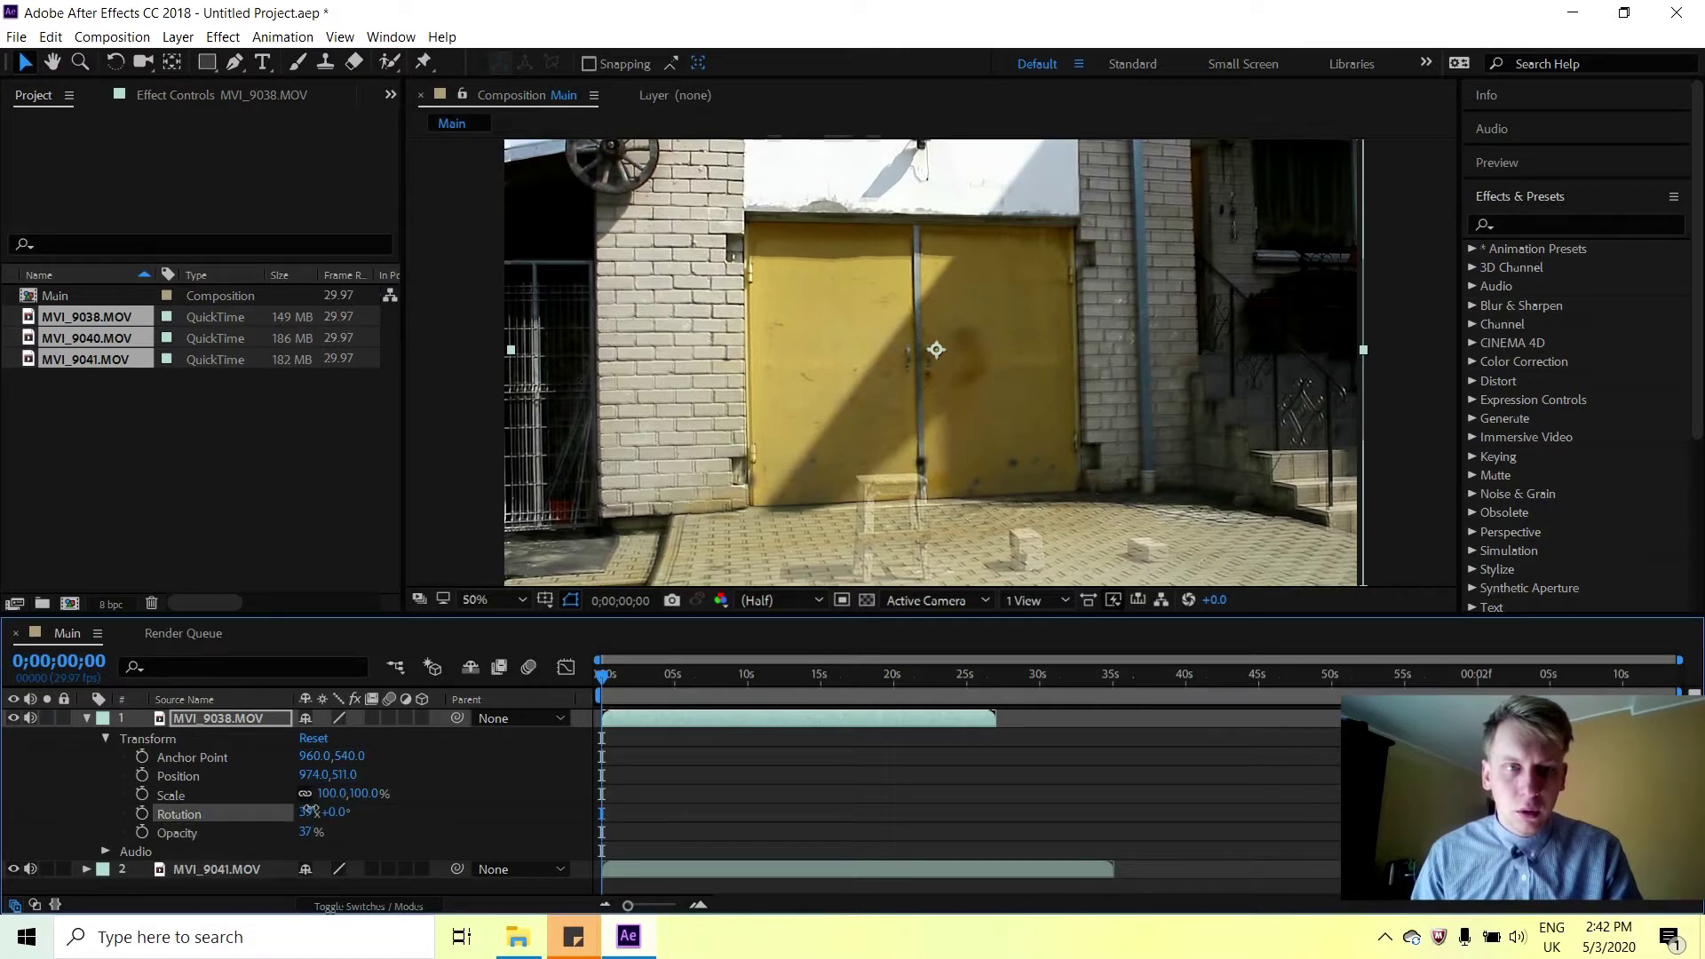
{"action": "left_click_drag", "start_coordinate": [225, 868], "coordinate": [217, 868]}
{"action": "left_click", "coordinate": [311, 812]}
{"action": "type", "text": "0"}
{"action": "key", "text": "Return"}
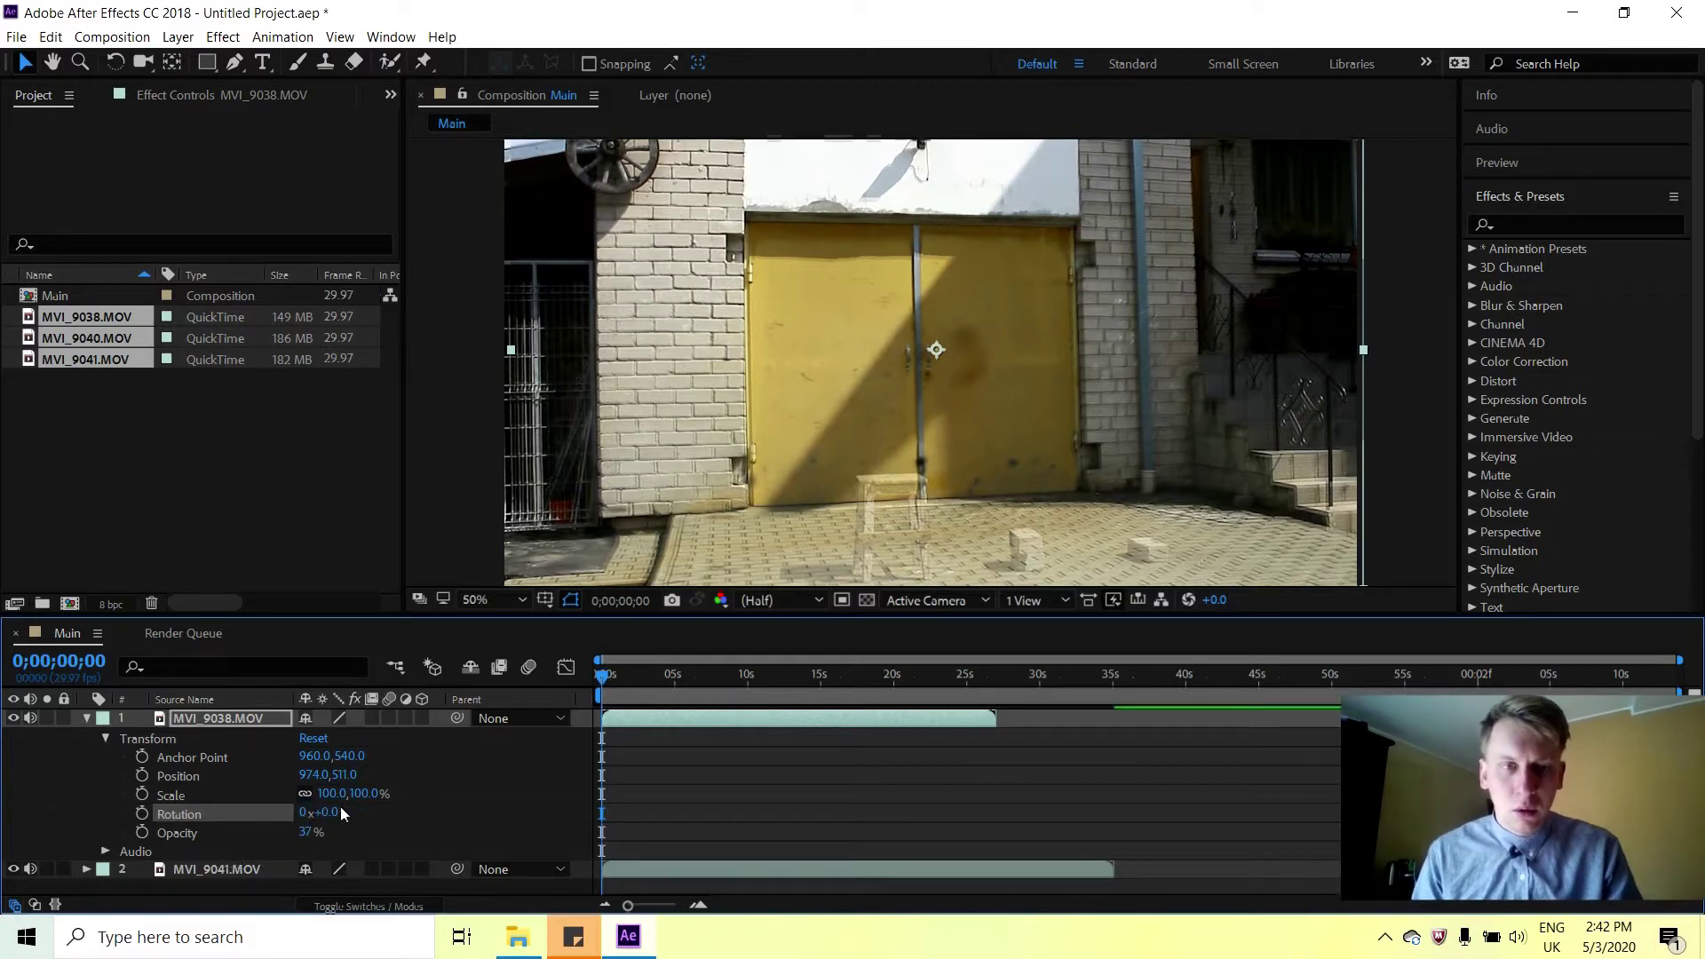
{"action": "mouse_move", "coordinate": [342, 813]}
{"action": "left_mouse_down"}
{"action": "mouse_move", "coordinate": [364, 809]}
{"action": "mouse_move", "coordinate": [337, 811]}
{"action": "left_mouse_up"}
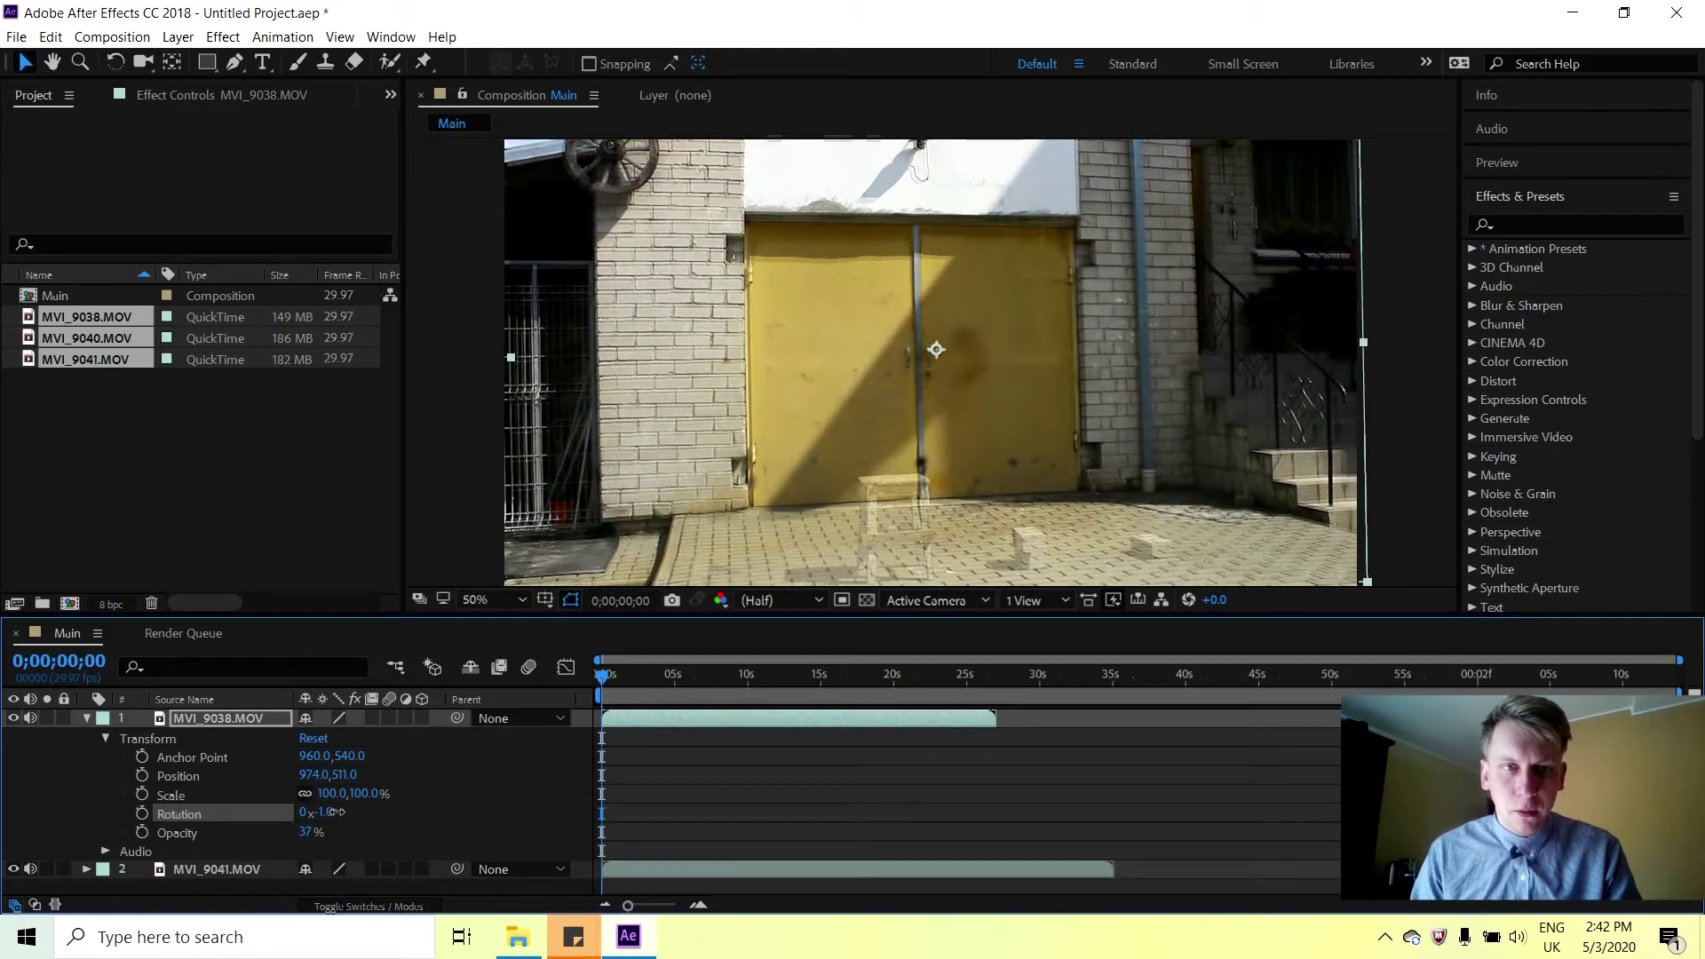
{"action": "left_click_drag", "start_coordinate": [338, 811], "coordinate": [339, 811]}
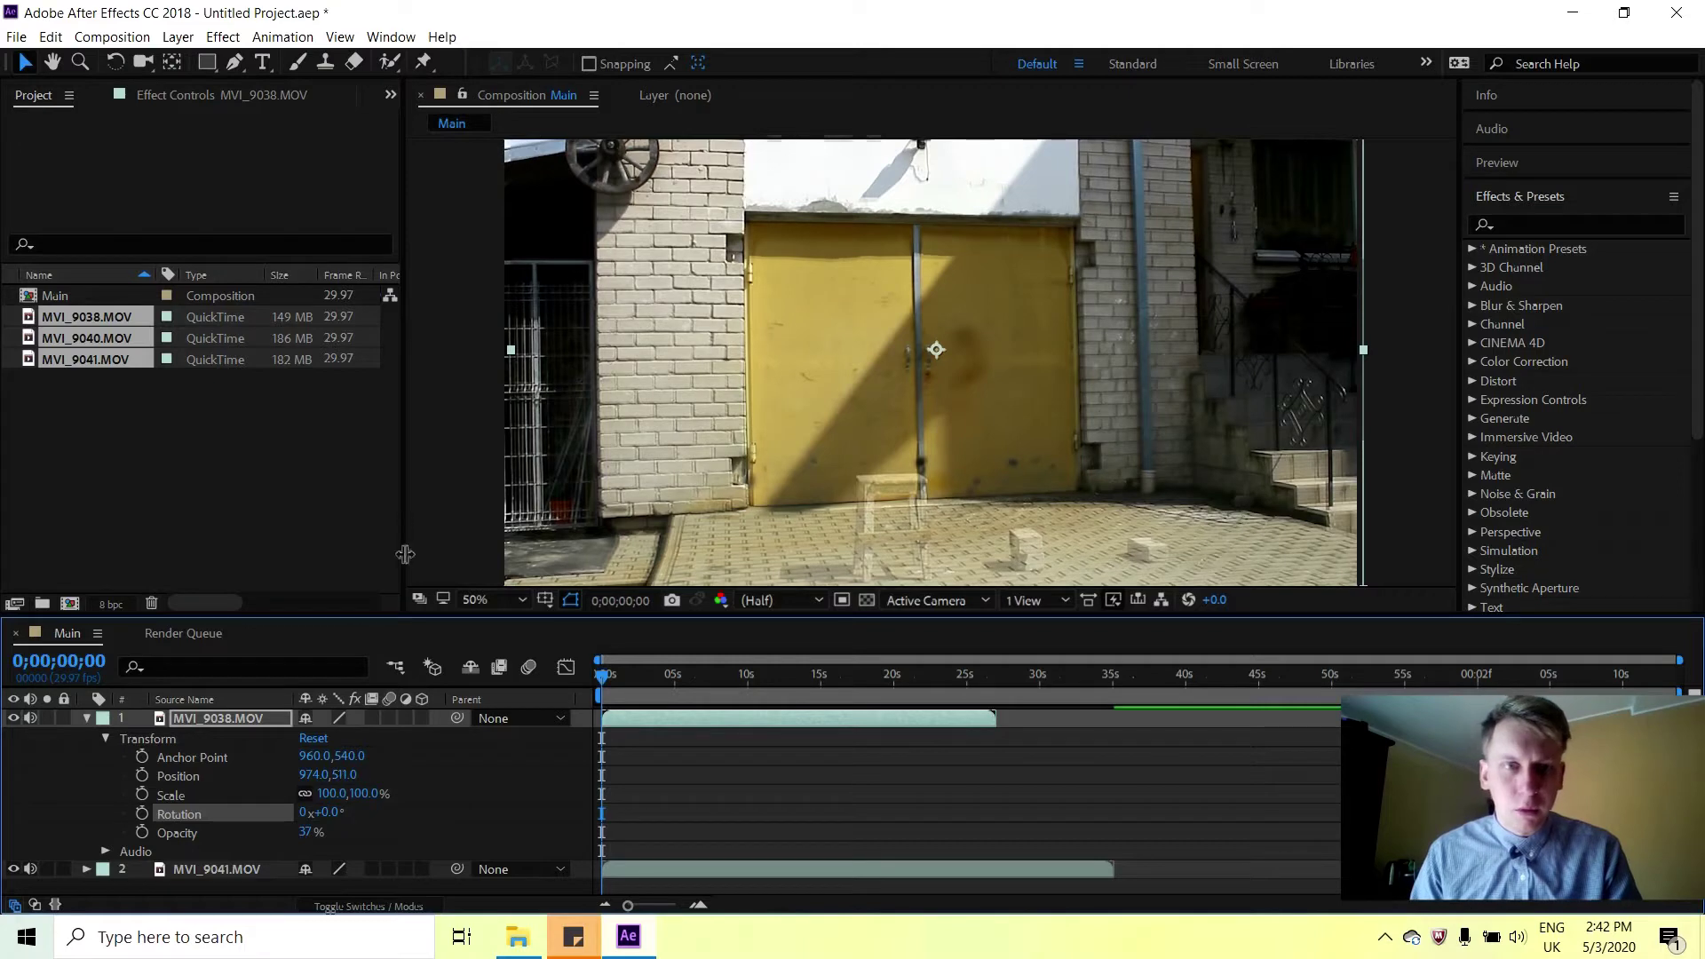
{"action": "left_click_drag", "start_coordinate": [307, 832], "coordinate": [355, 831]}
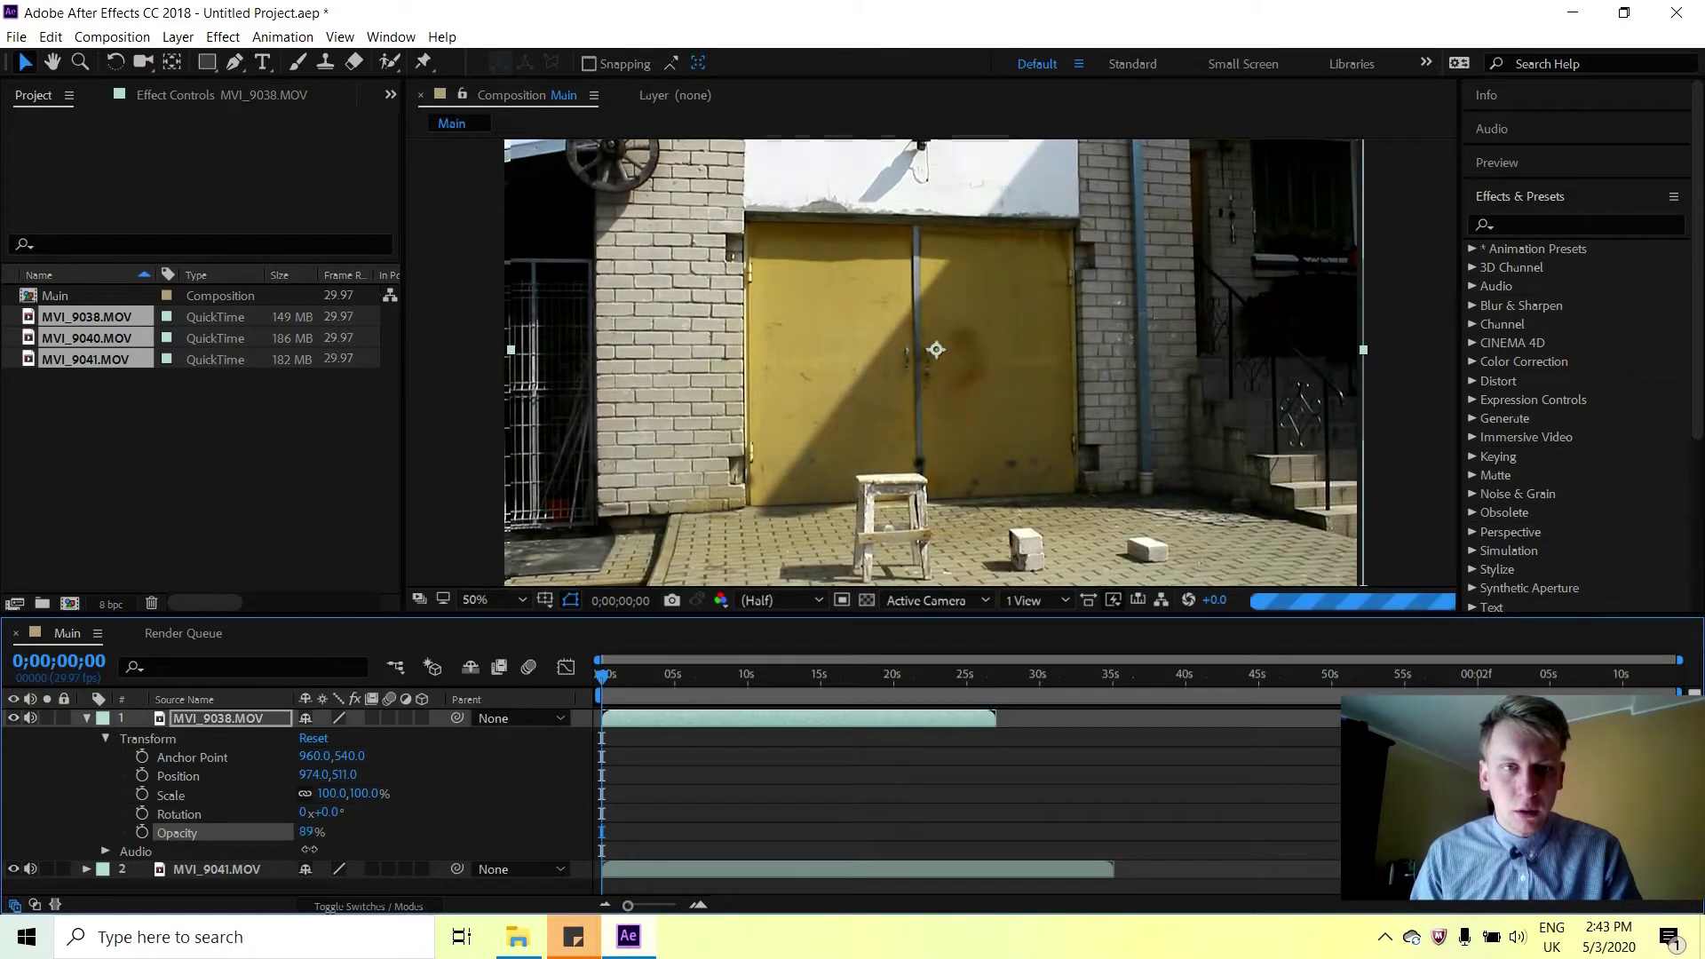
Scrub MVI_9038's Opacity down to compare the layers, then back up to 100%.
{"action": "right_click", "coordinate": [283, 850]}
{"action": "left_click", "coordinate": [274, 844]}
{"action": "left_click_drag", "start_coordinate": [307, 834], "coordinate": [453, 815]}
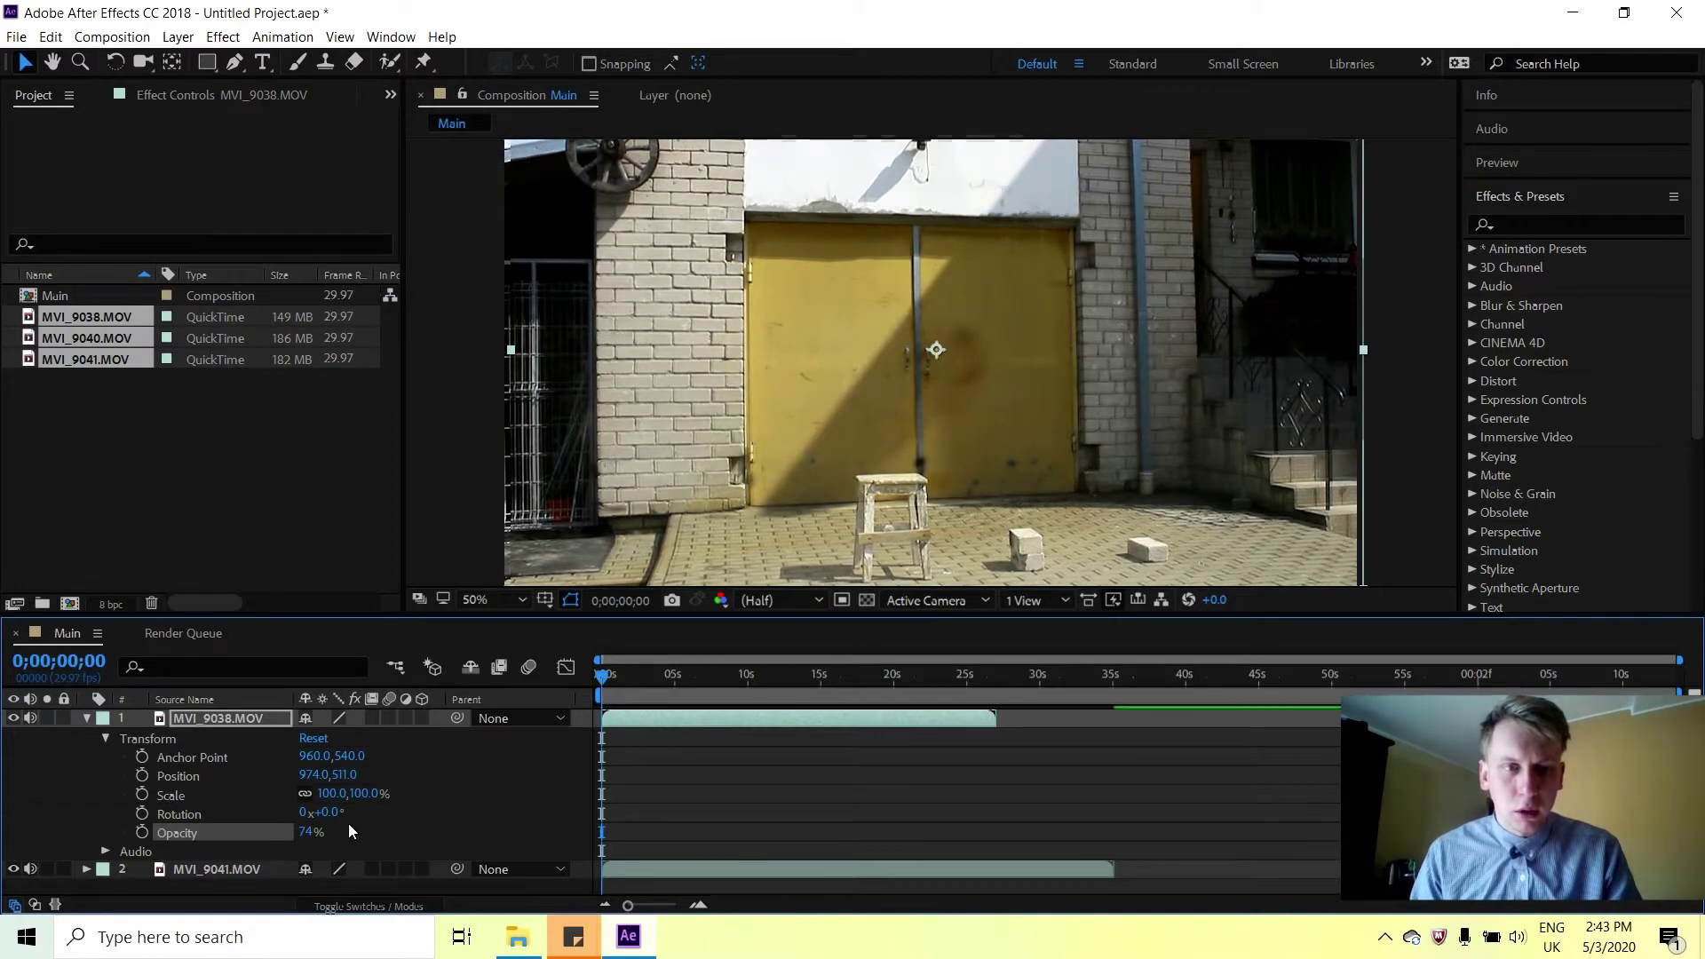
{"action": "left_click_drag", "start_coordinate": [310, 840], "coordinate": [366, 822]}
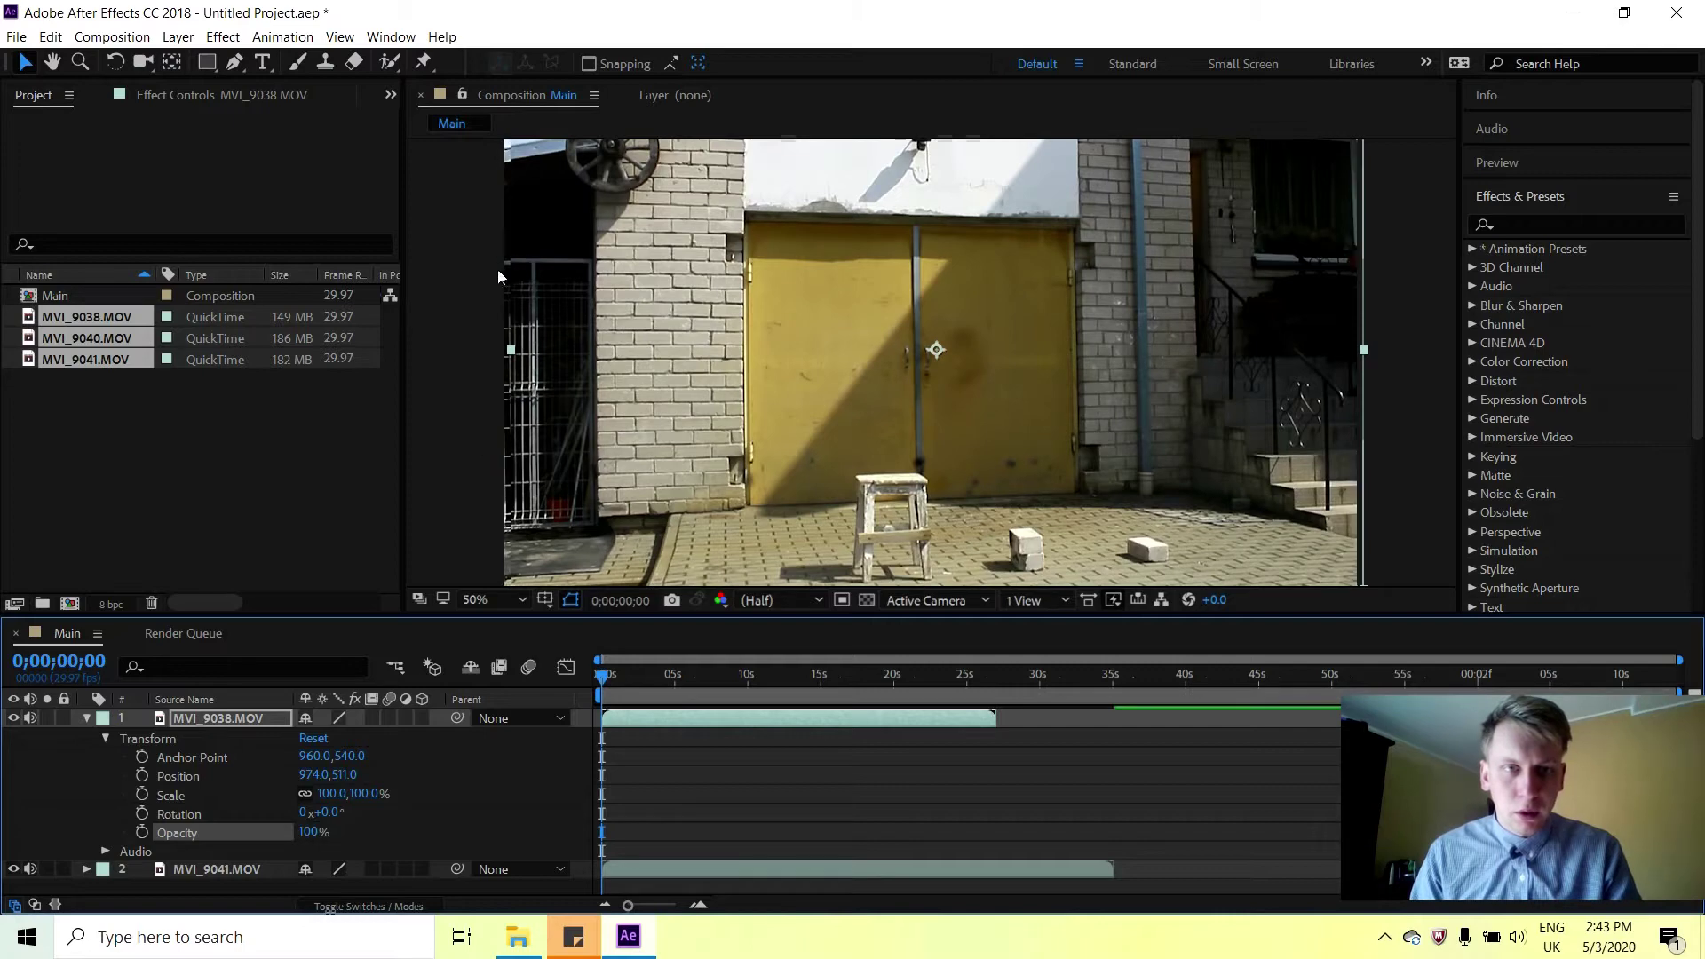
Spin MVI_9038's Rotation as a test, then reset it to 0 revolutions and 0°.
{"action": "left_click", "coordinate": [306, 812]}
{"action": "left_click_drag", "start_coordinate": [318, 812], "coordinate": [349, 814]}
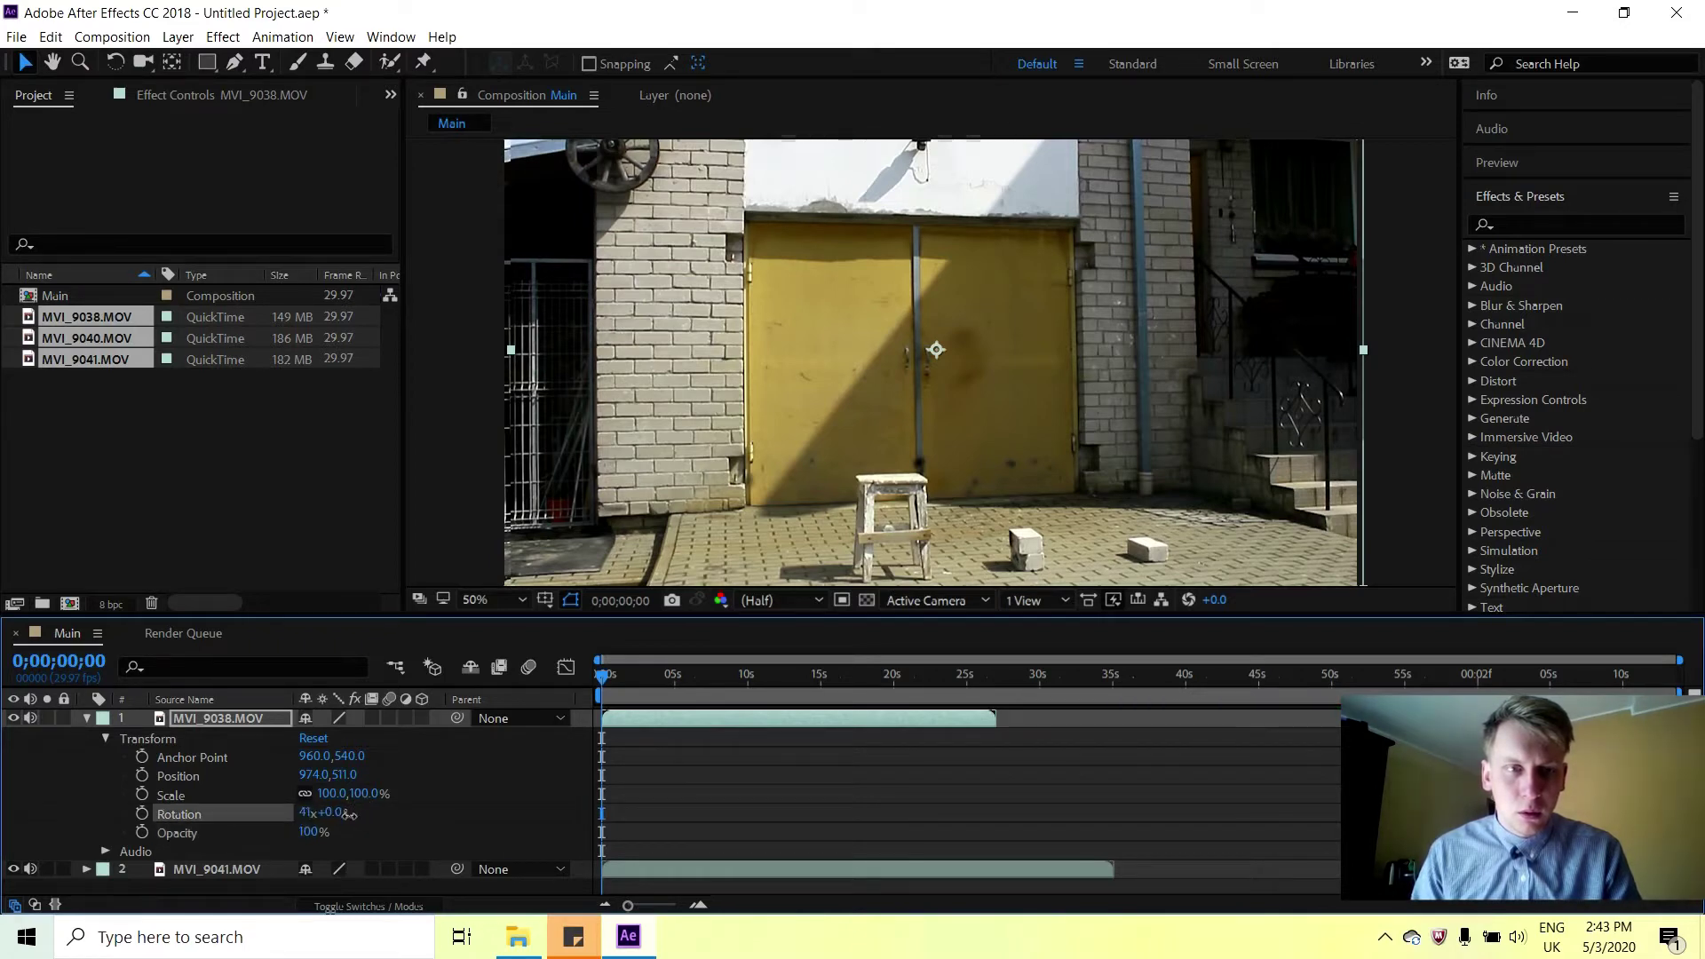
{"action": "left_click", "coordinate": [313, 814]}
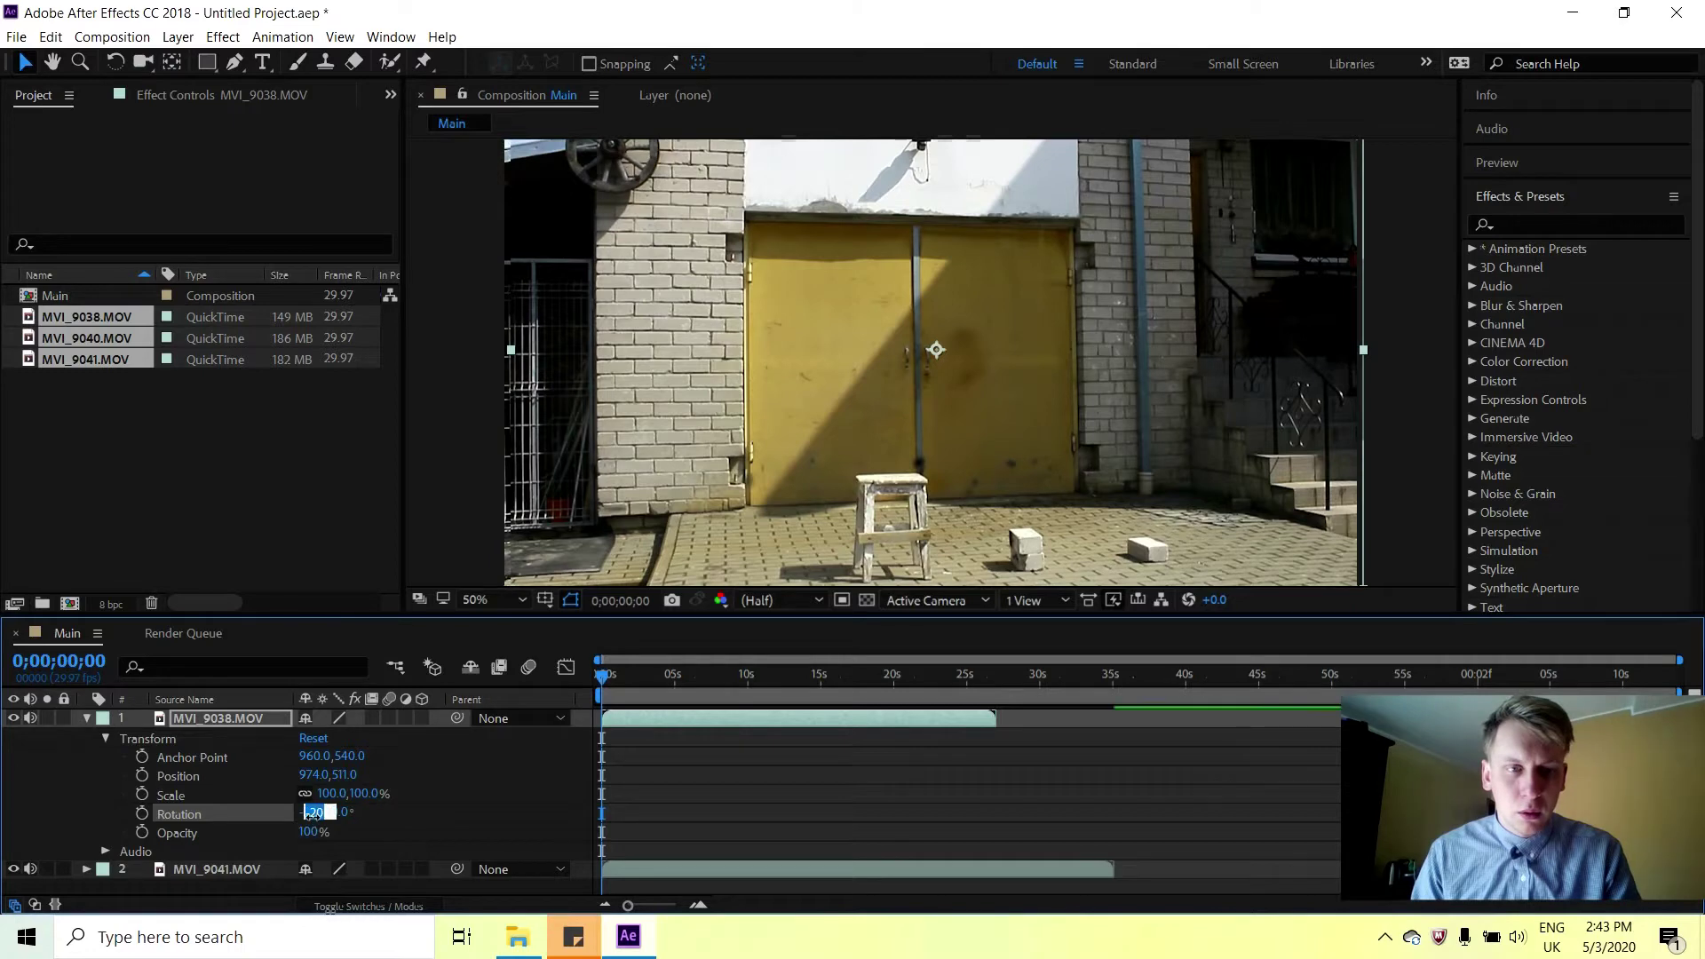
{"action": "type", "text": "0"}
{"action": "key", "text": "Return"}
{"action": "left_click_drag", "start_coordinate": [325, 813], "coordinate": [338, 814]}
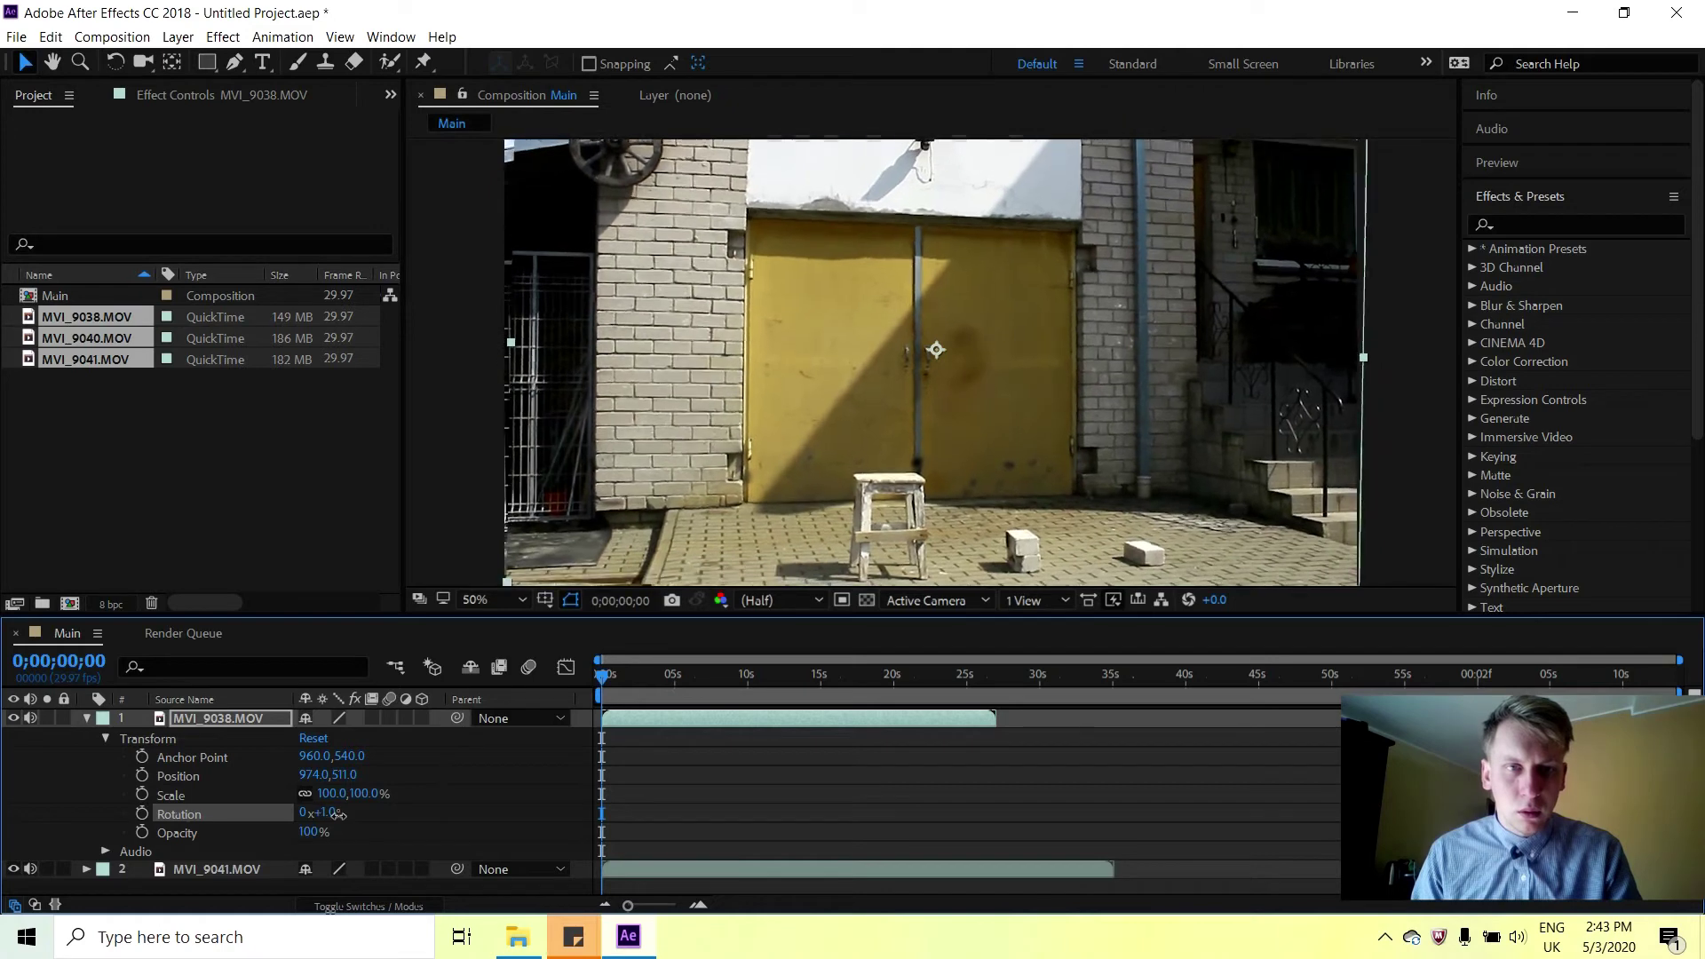
{"action": "left_click_drag", "start_coordinate": [337, 814], "coordinate": [338, 814]}
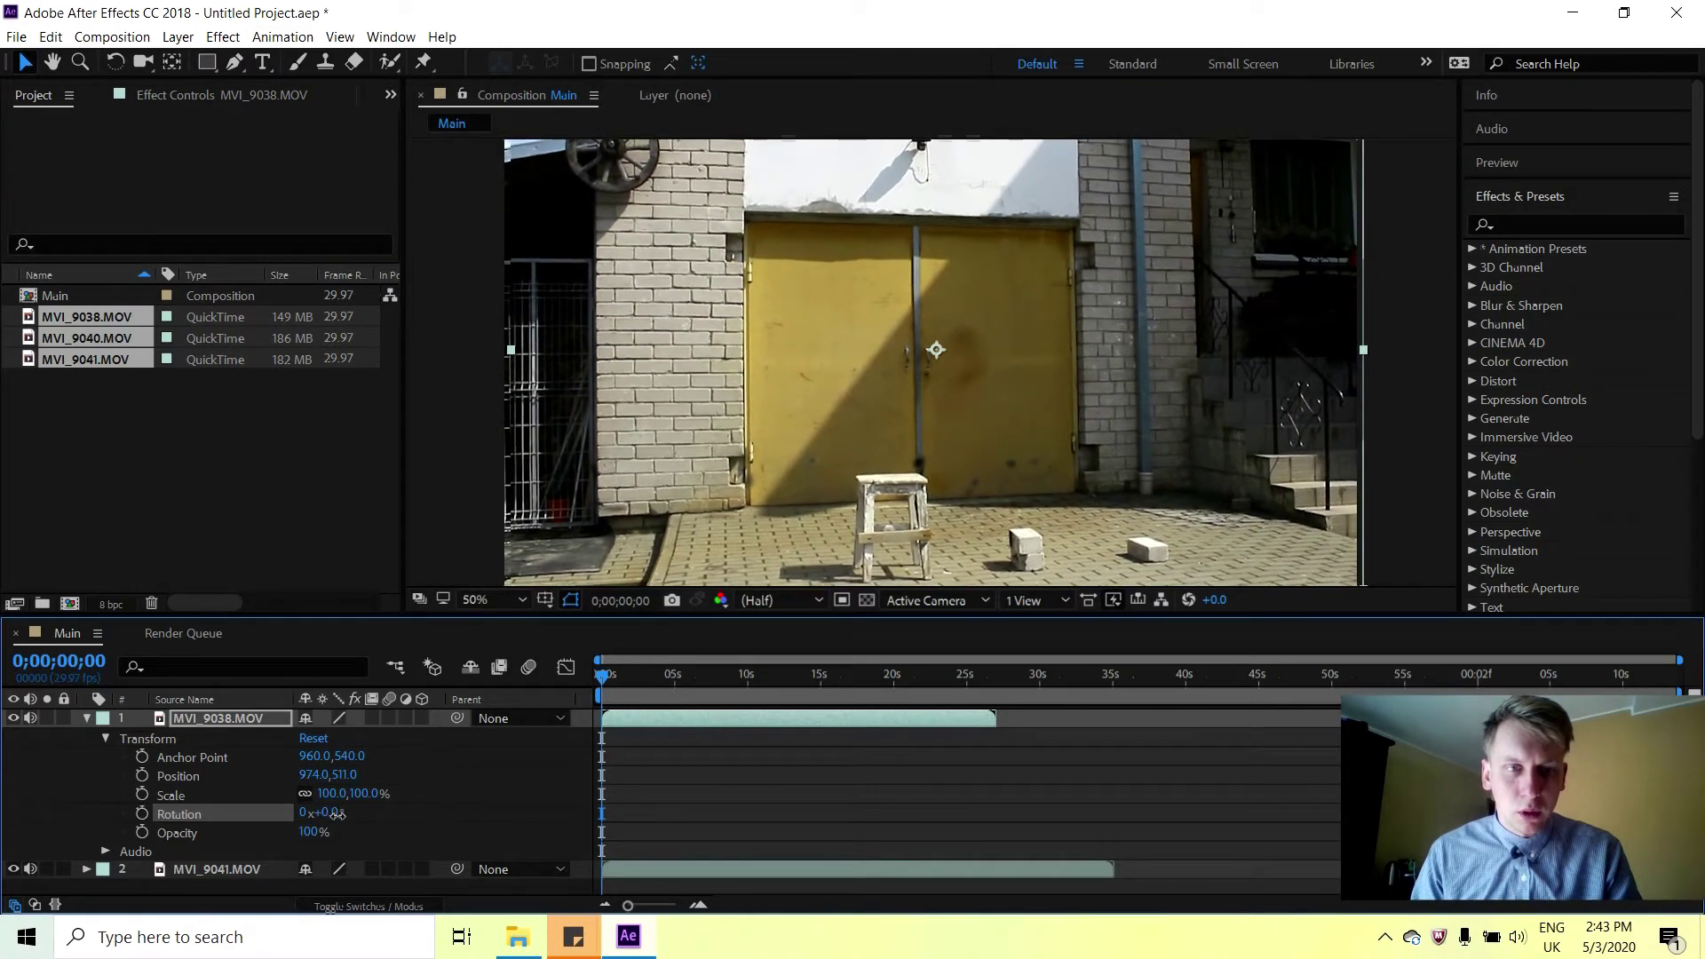
Try Rotation angles of 0.1°, -0.1° and -0.2° on MVI_9038.
{"action": "left_click", "coordinate": [338, 814]}
{"action": "type", "text": "0.1"}
{"action": "key", "text": "Return"}
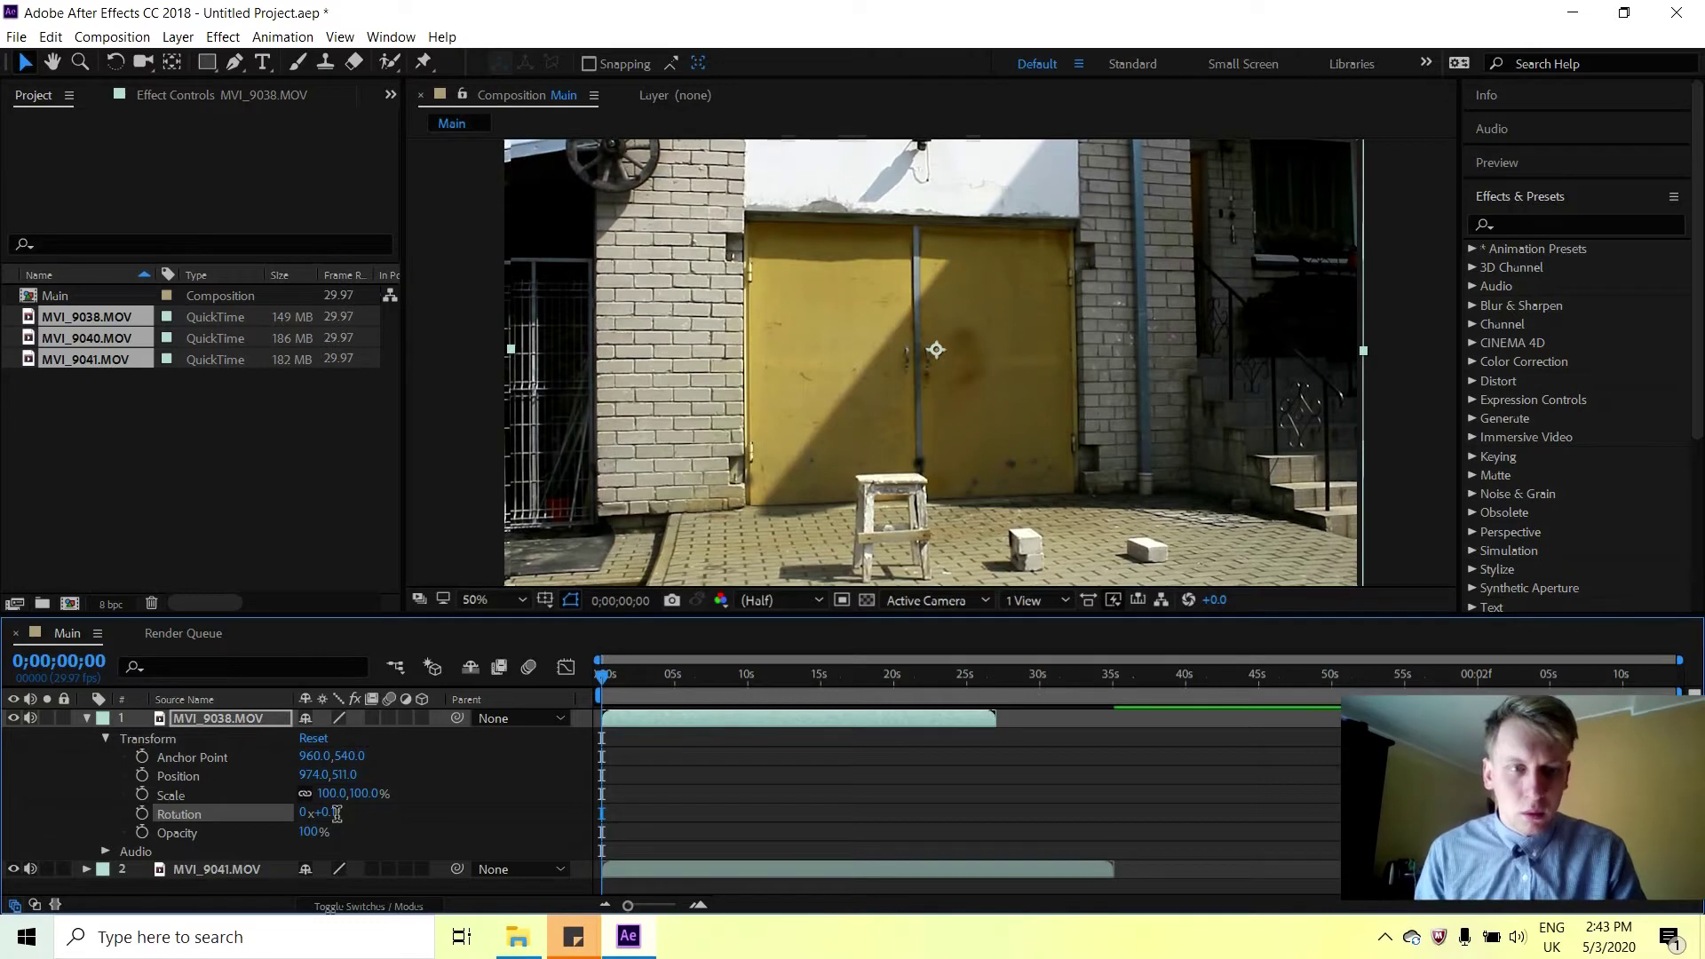
{"action": "left_click", "coordinate": [337, 813]}
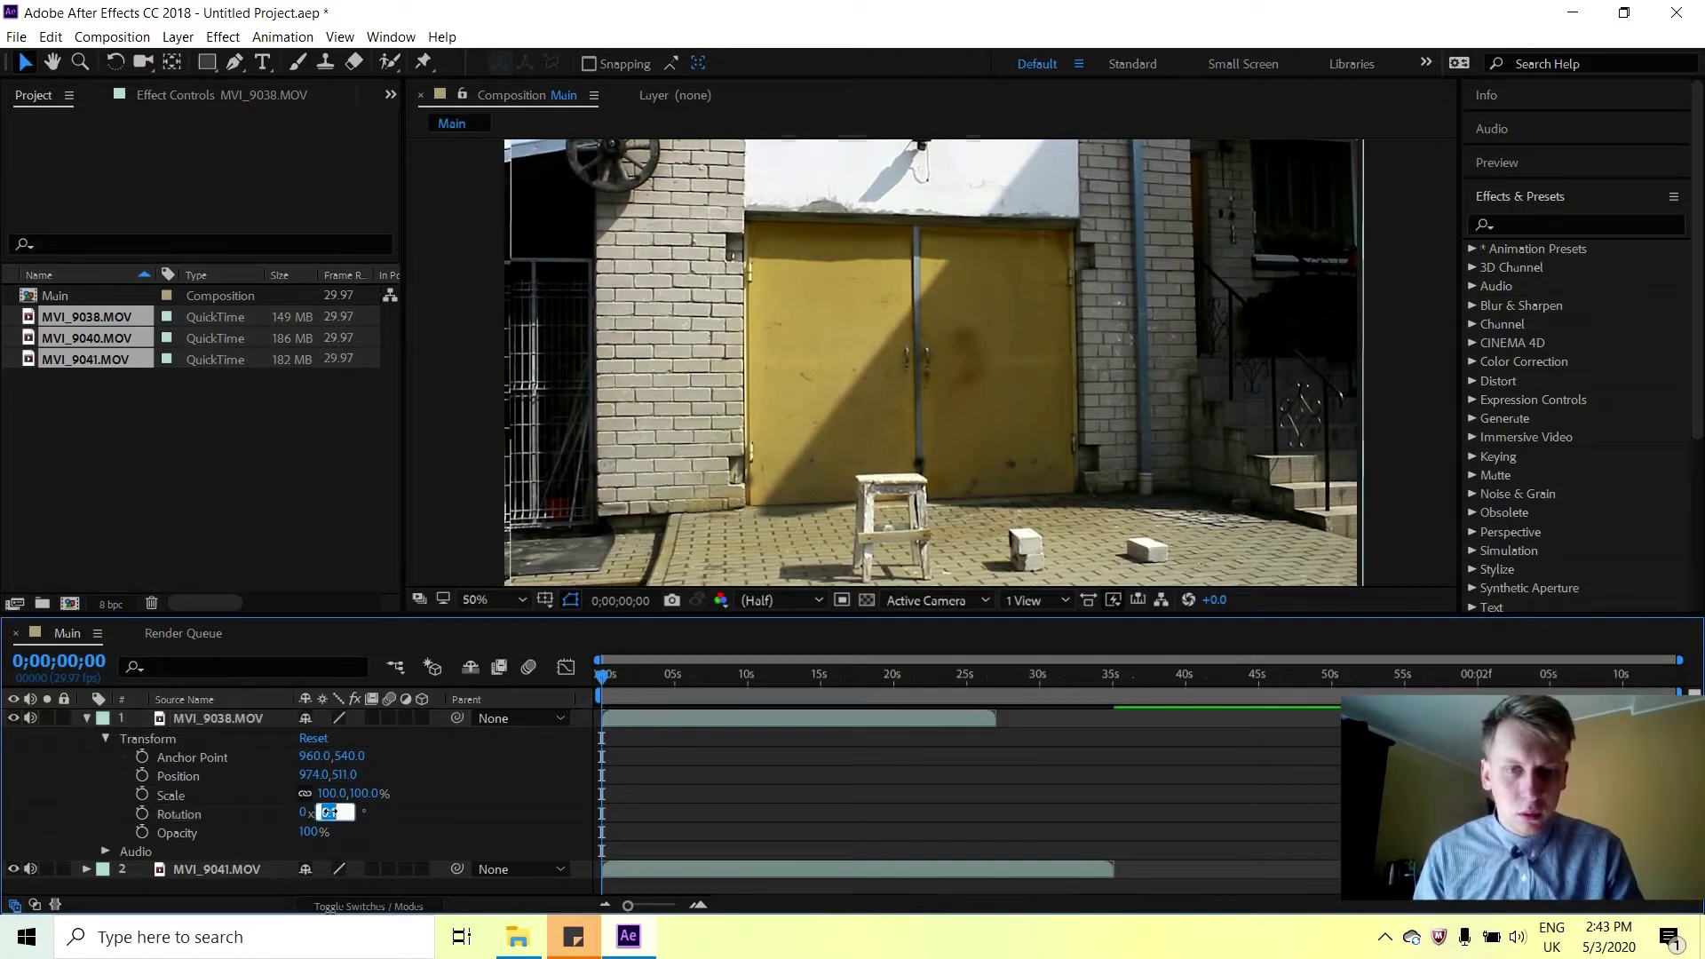
{"action": "type", "text": "-1"}
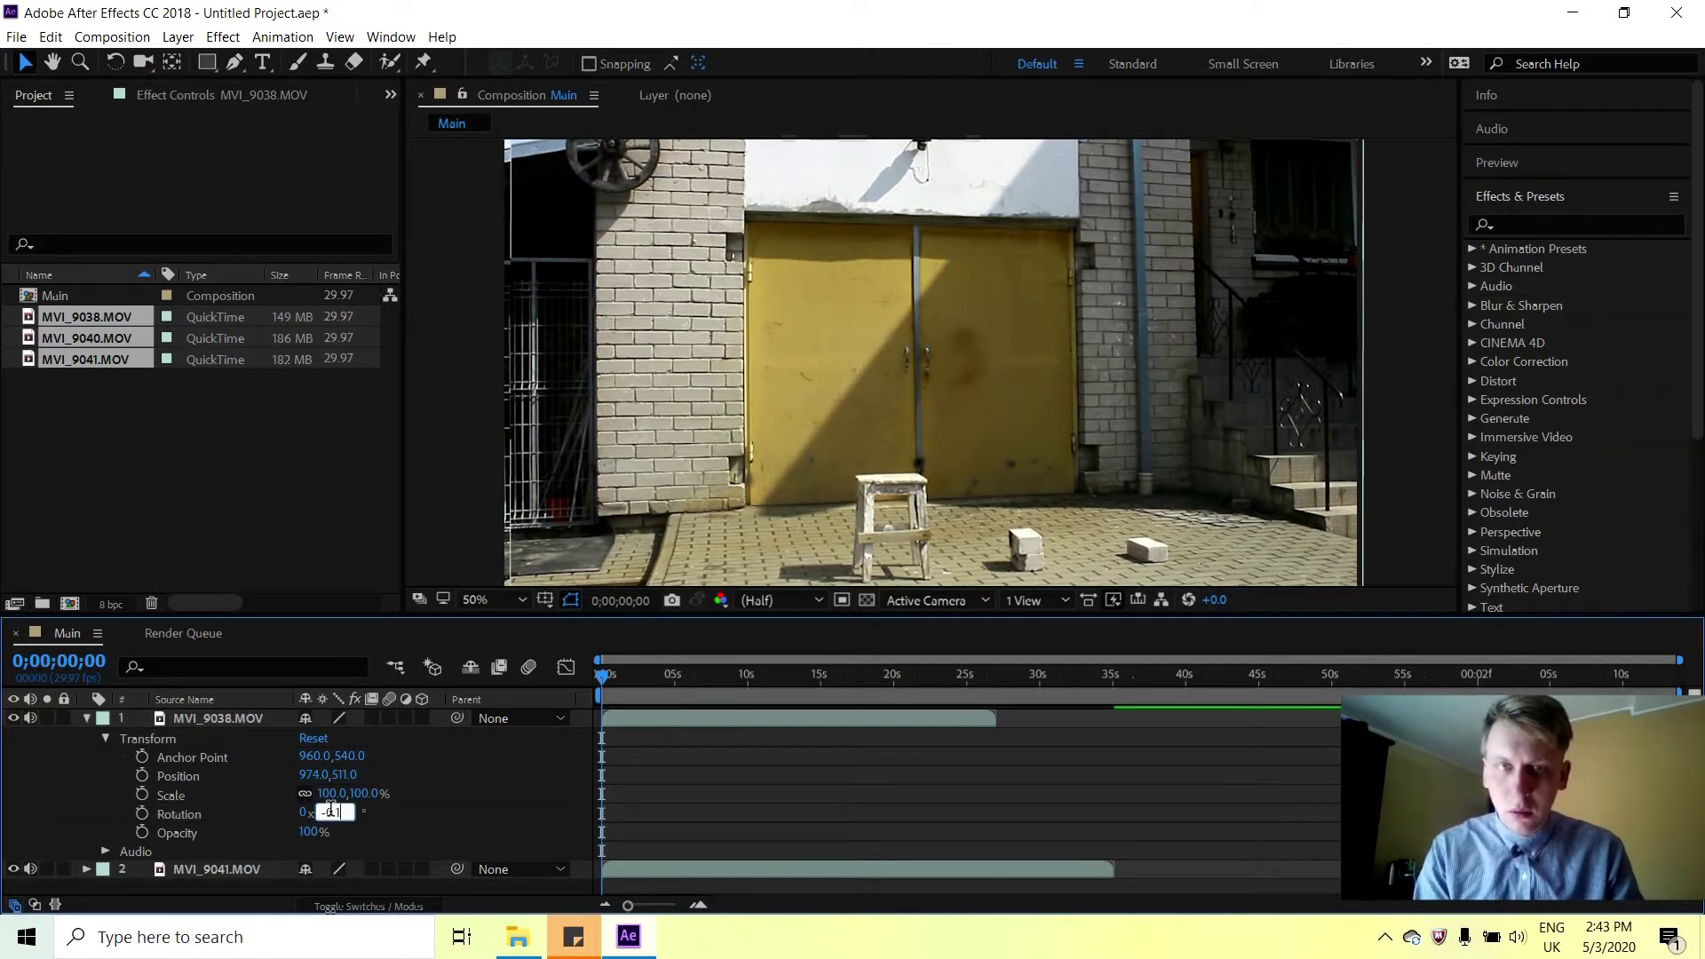
{"action": "type", "text": "0.1"}
{"action": "key", "text": "Return"}
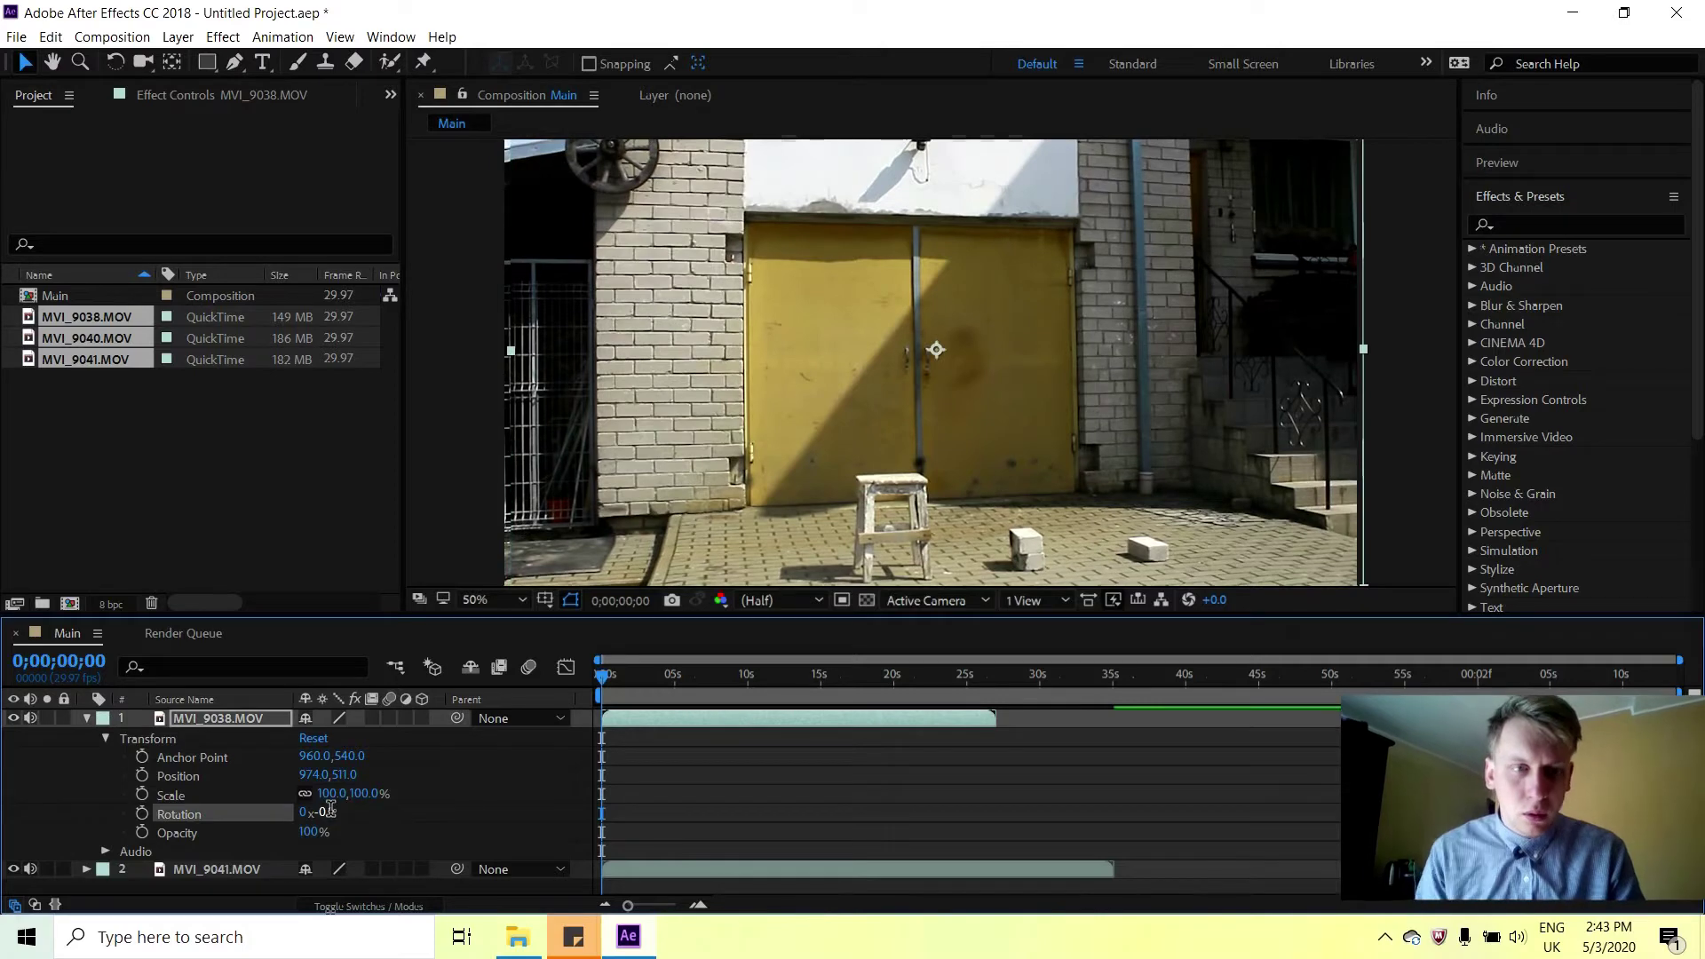
{"action": "left_click", "coordinate": [336, 815]}
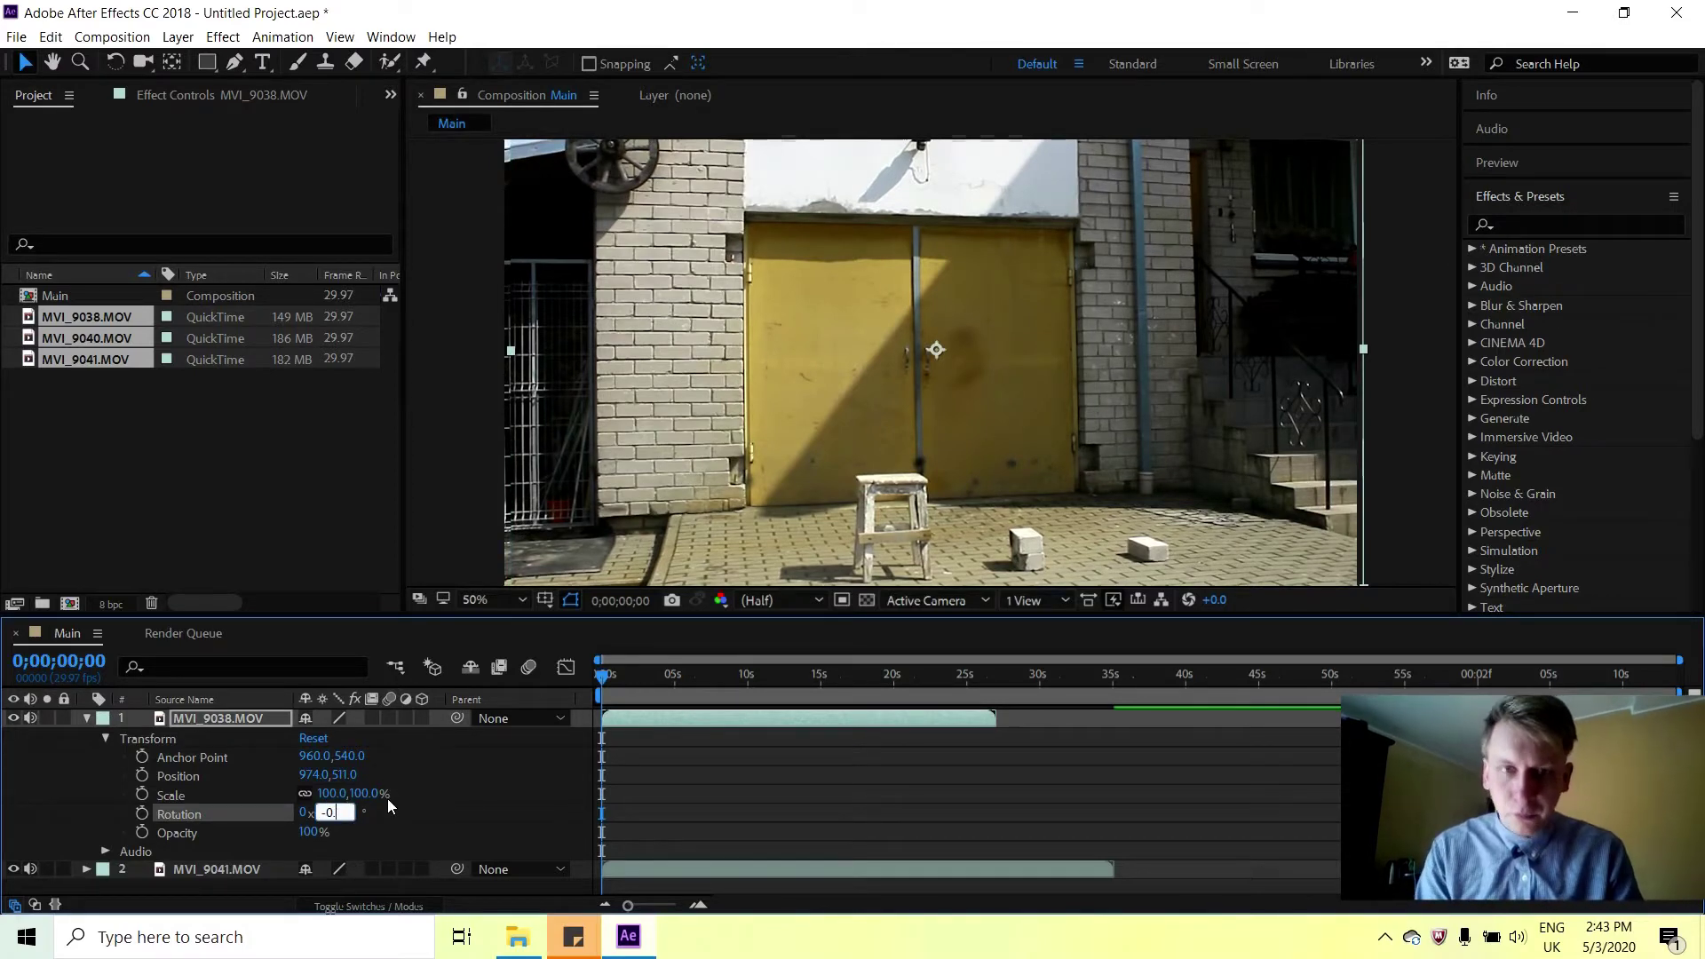
{"action": "type", "text": "-0.2"}
{"action": "key", "text": "Return"}
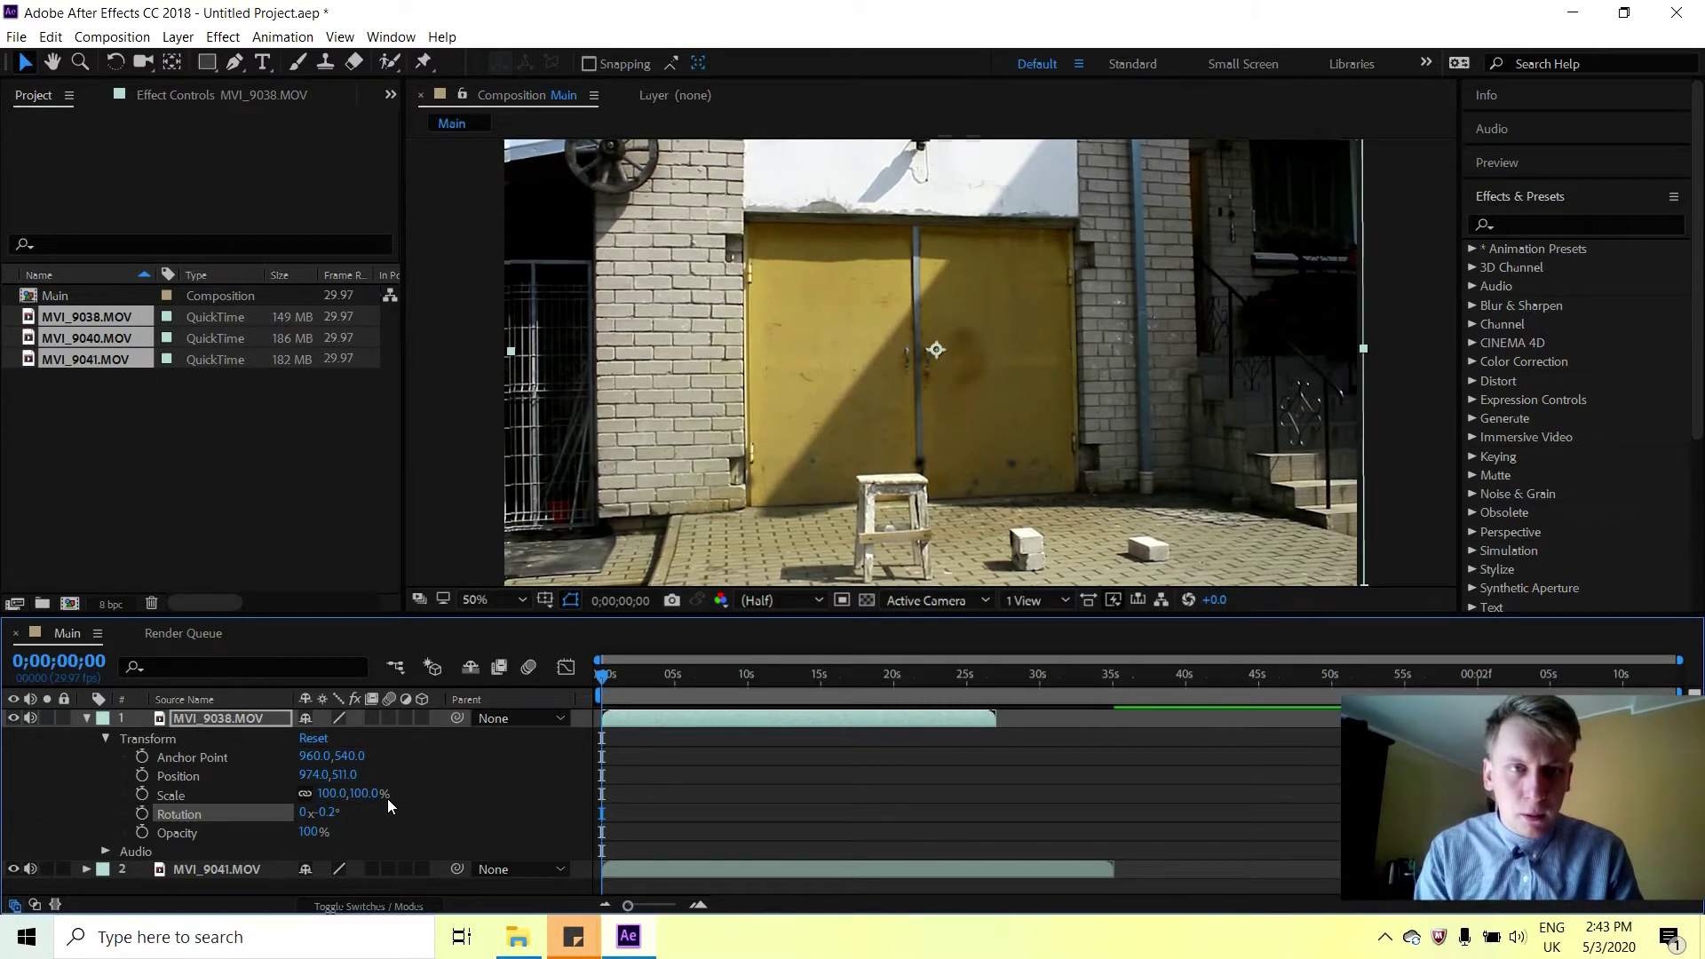
Try -0.5° and -0.4°, settle on -0.3° rotation, and collapse the layer's properties.
{"action": "left_click", "coordinate": [327, 812]}
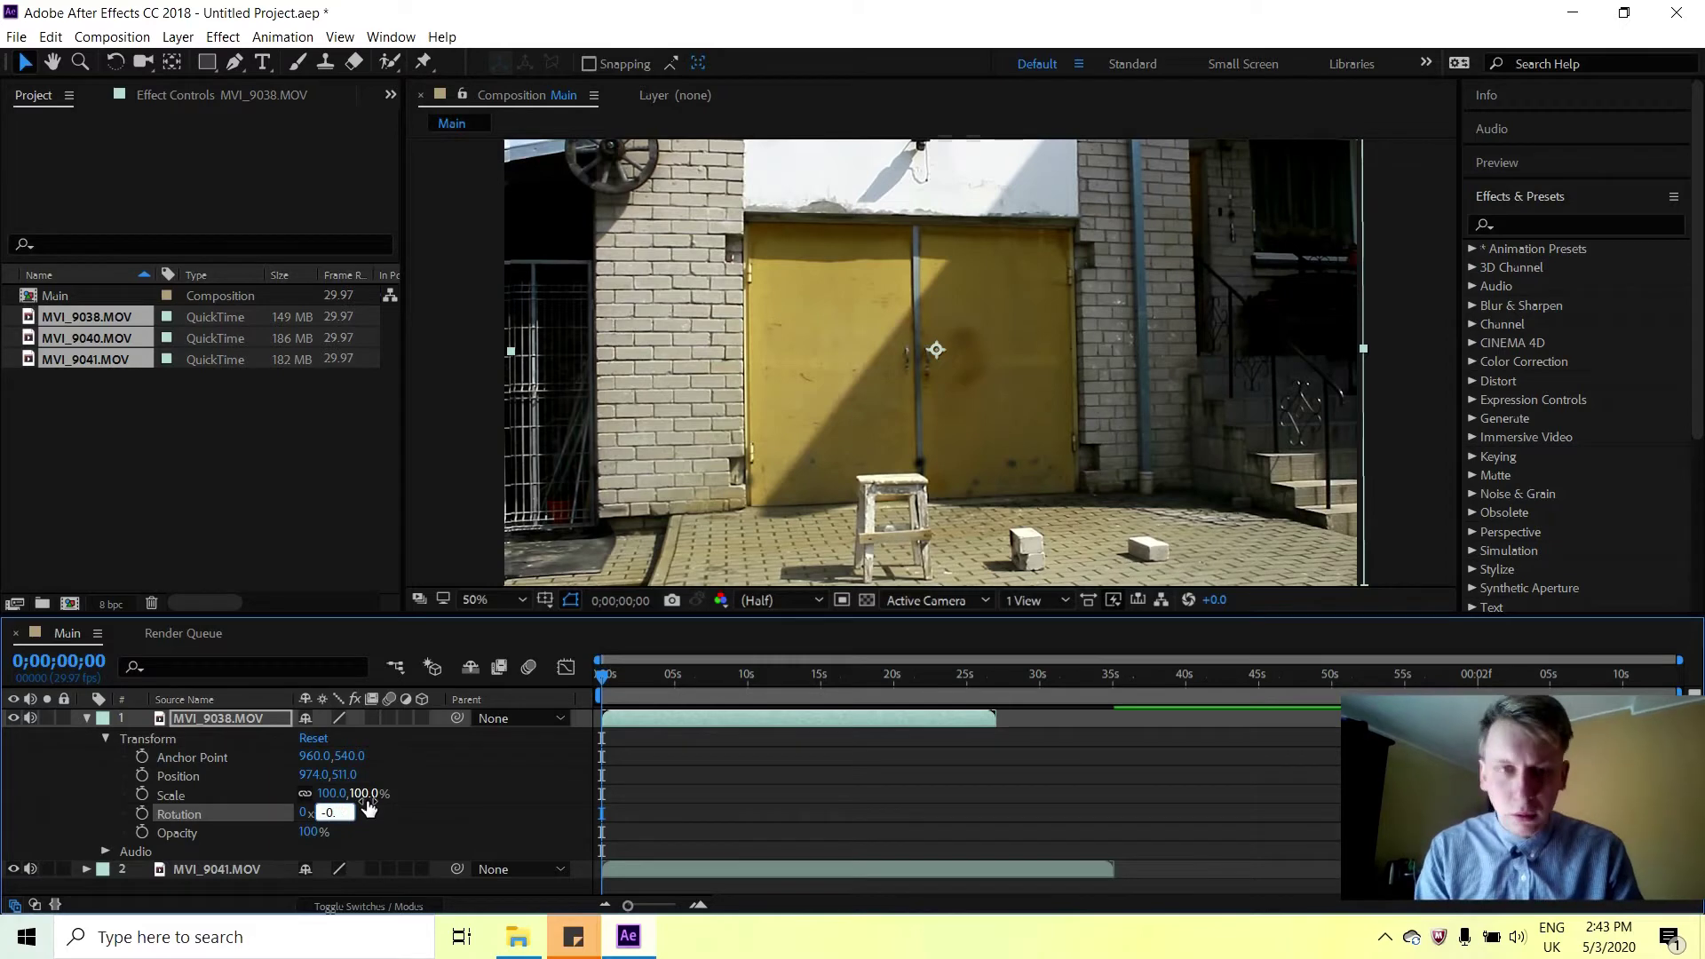
{"action": "type", "text": "-0.5"}
{"action": "key", "text": "Return"}
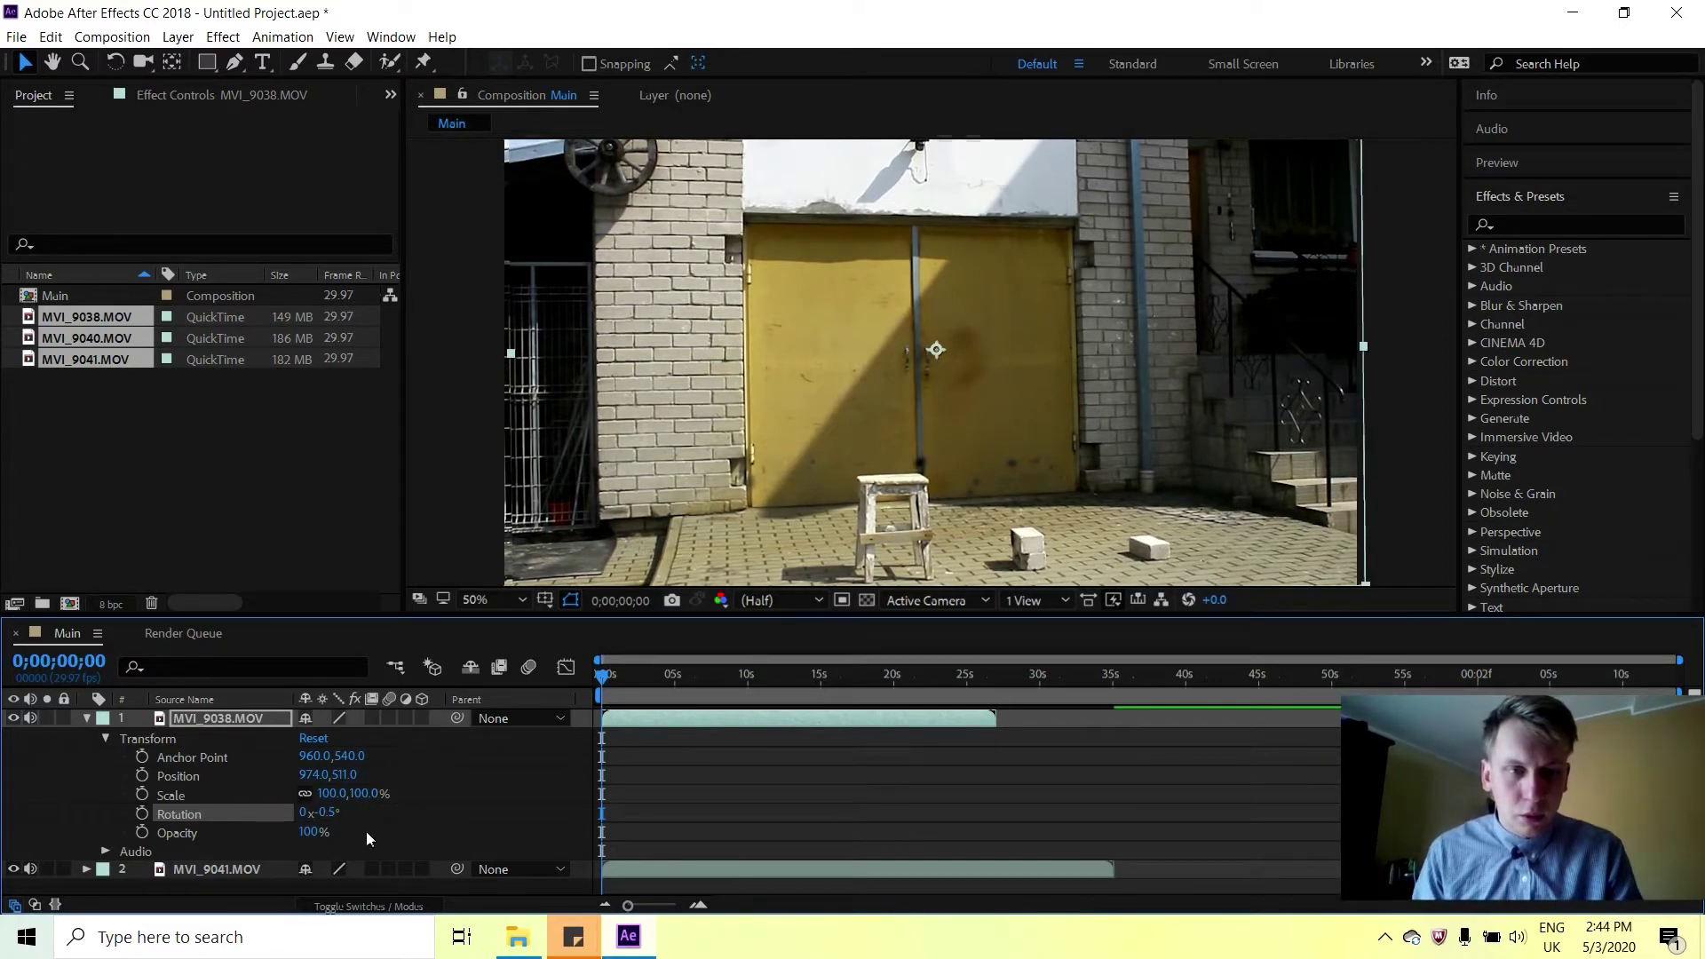
{"action": "left_click", "coordinate": [336, 813]}
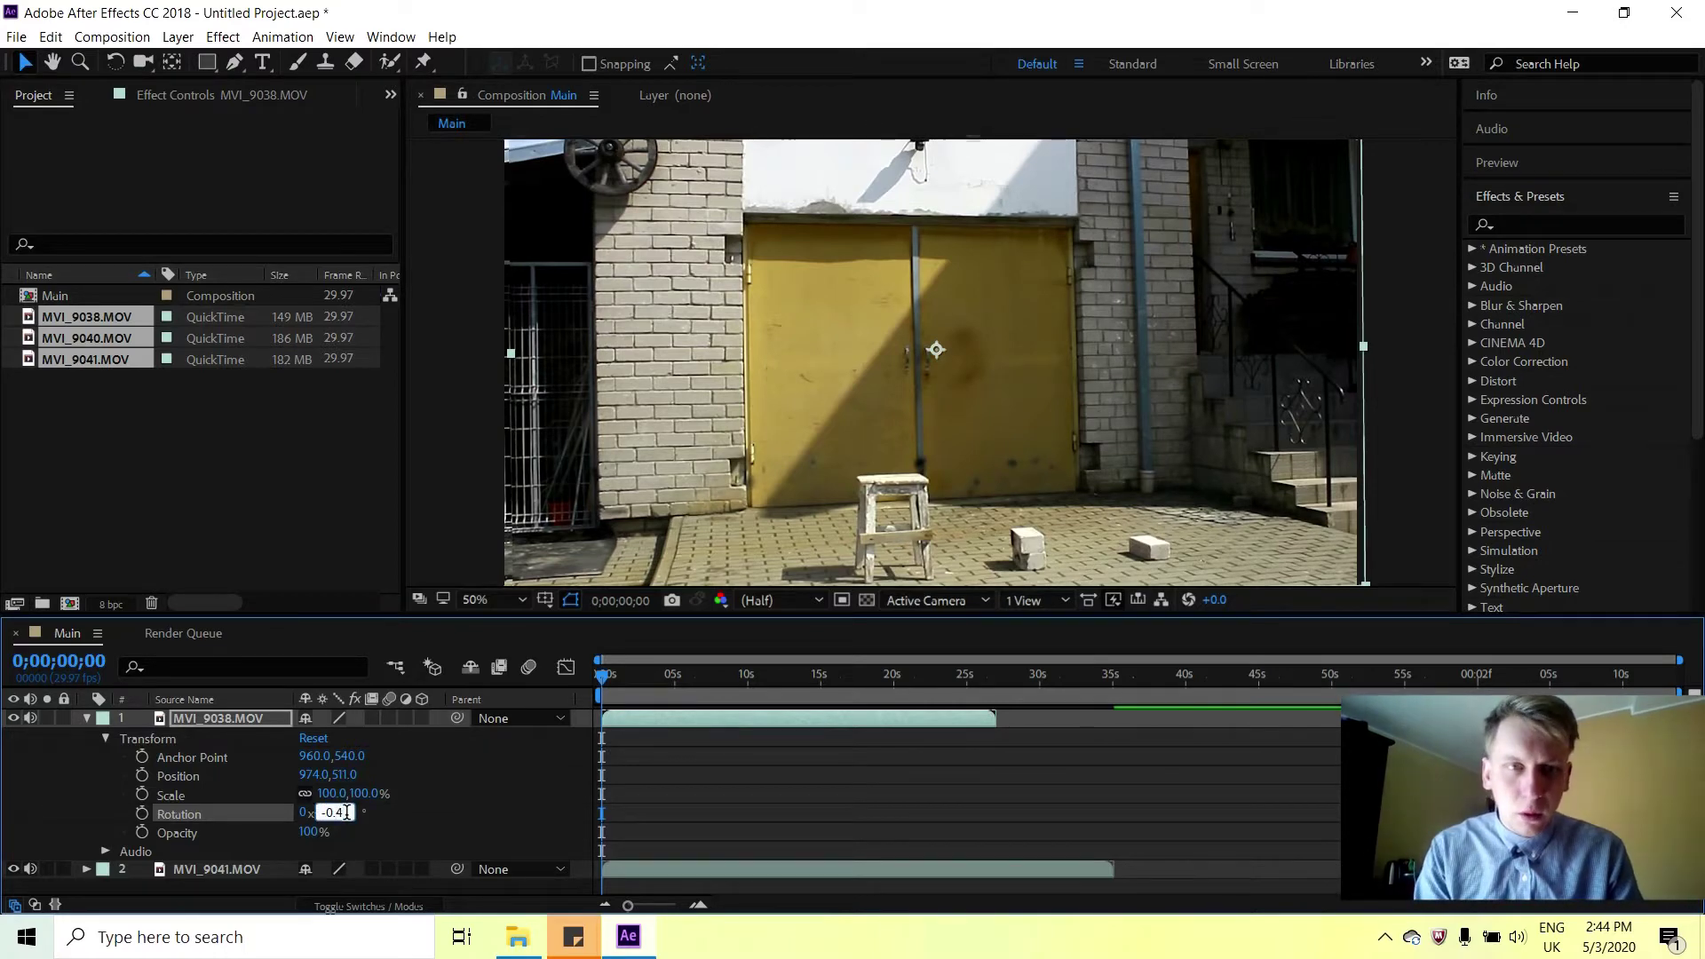
{"action": "key", "text": "Return"}
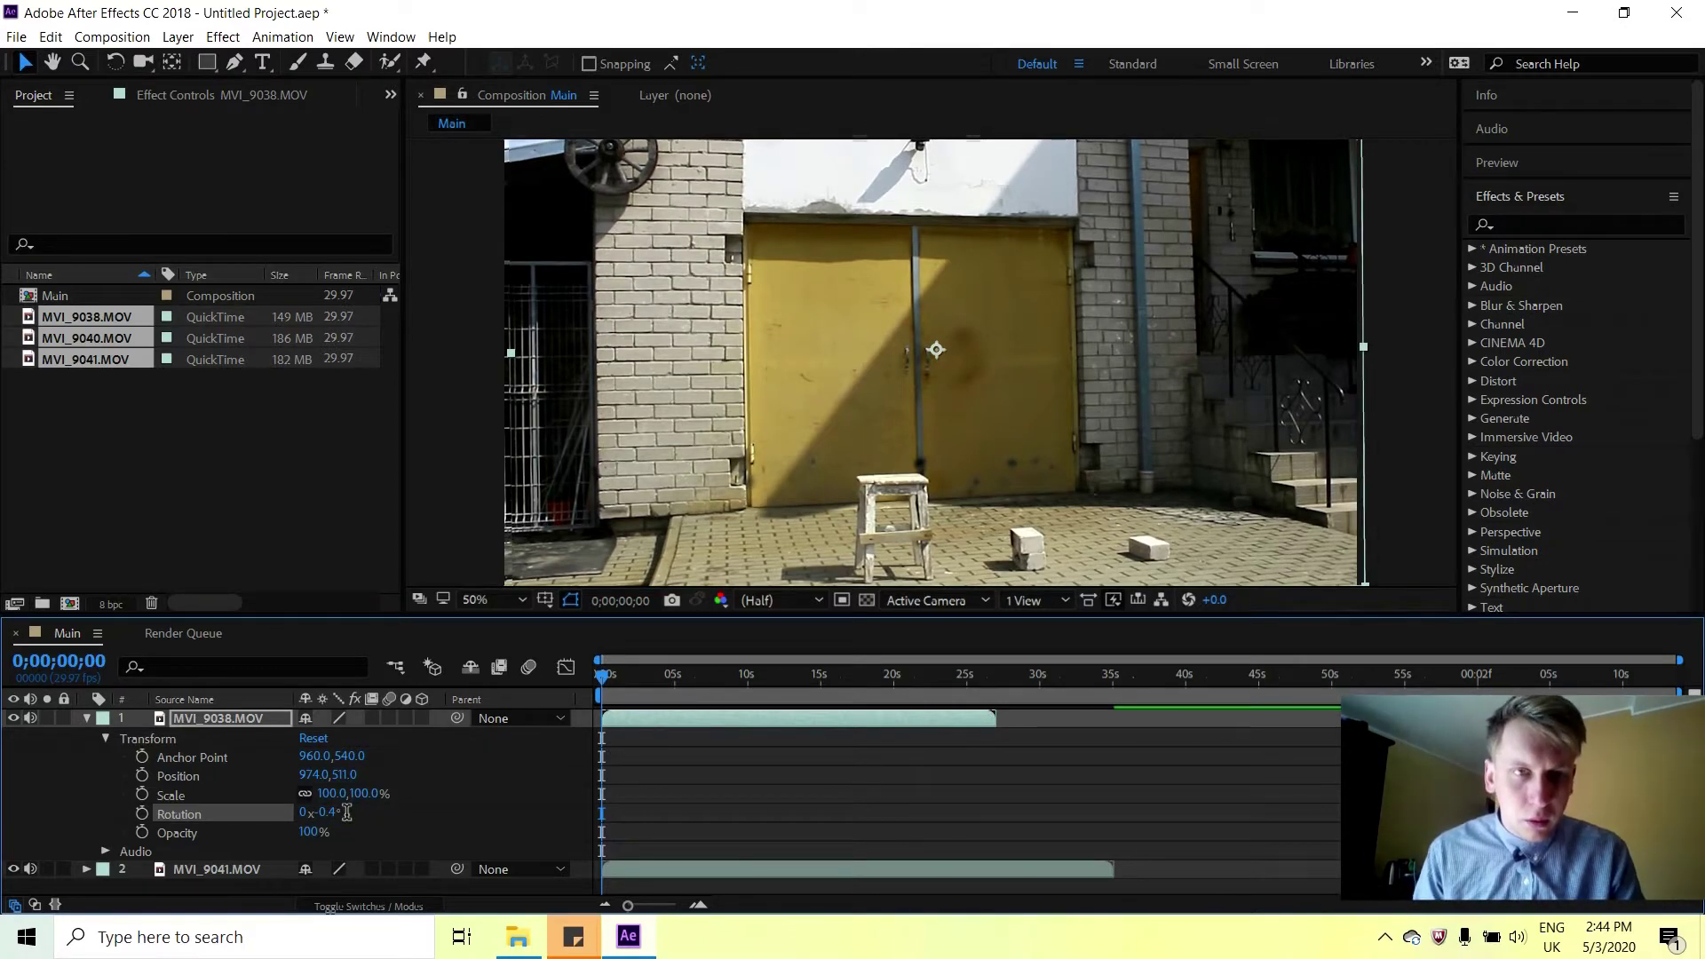
{"action": "left_click", "coordinate": [336, 812]}
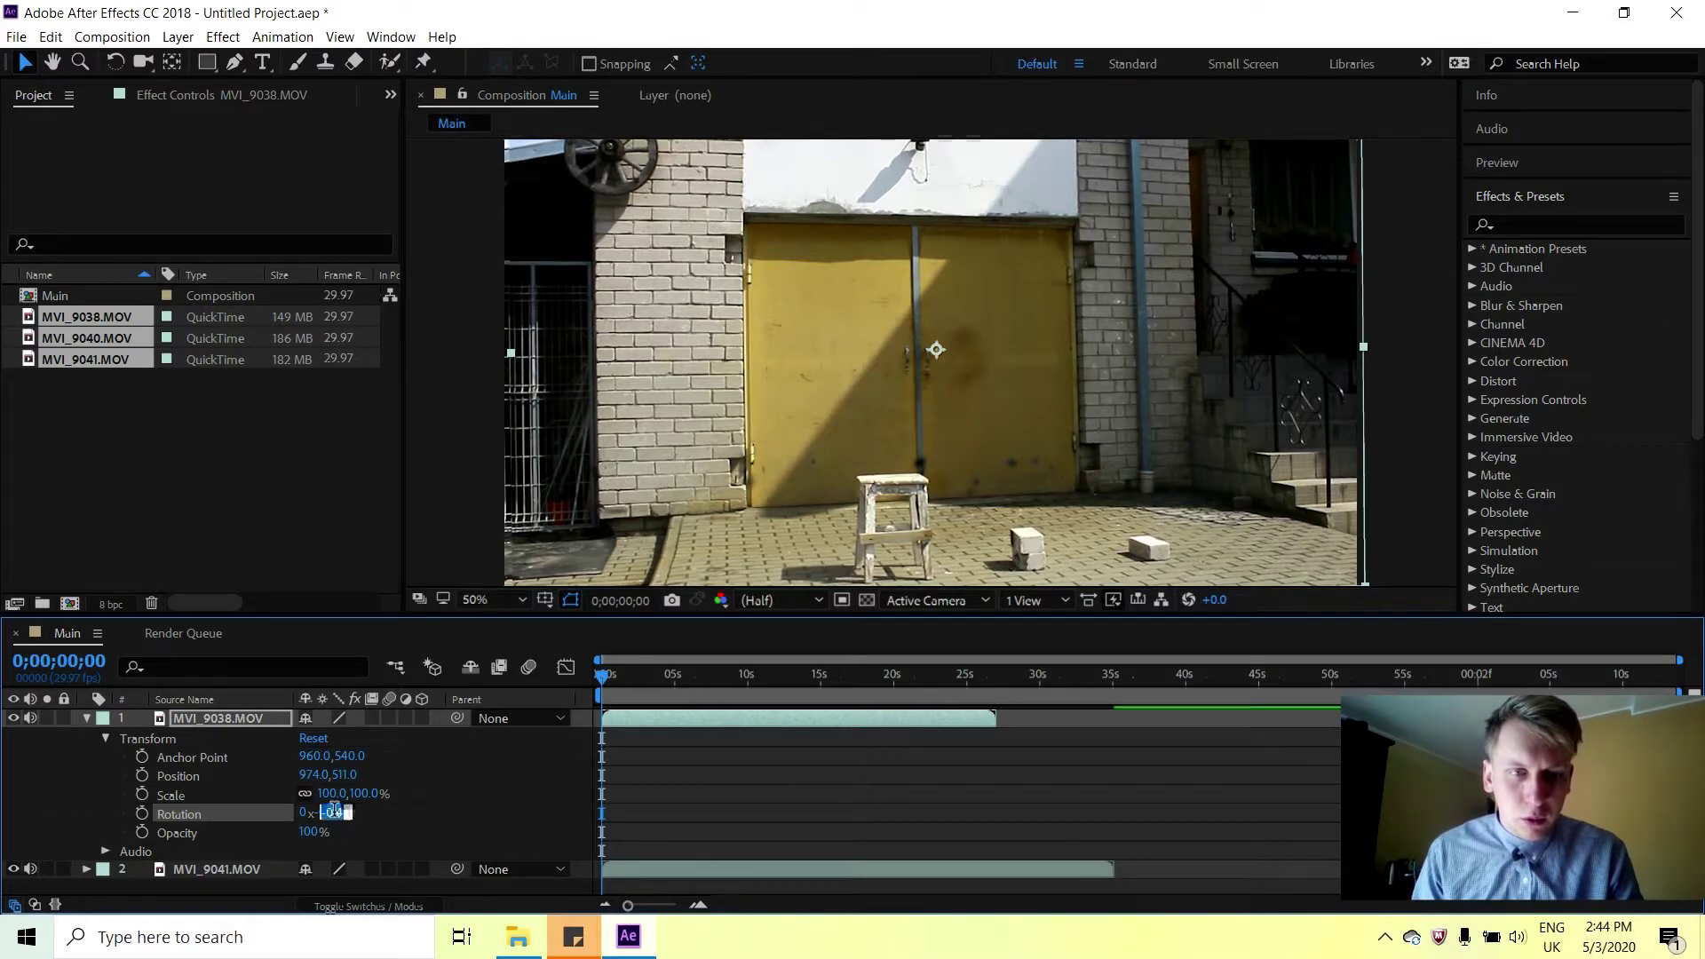
{"action": "type", "text": "-0."}
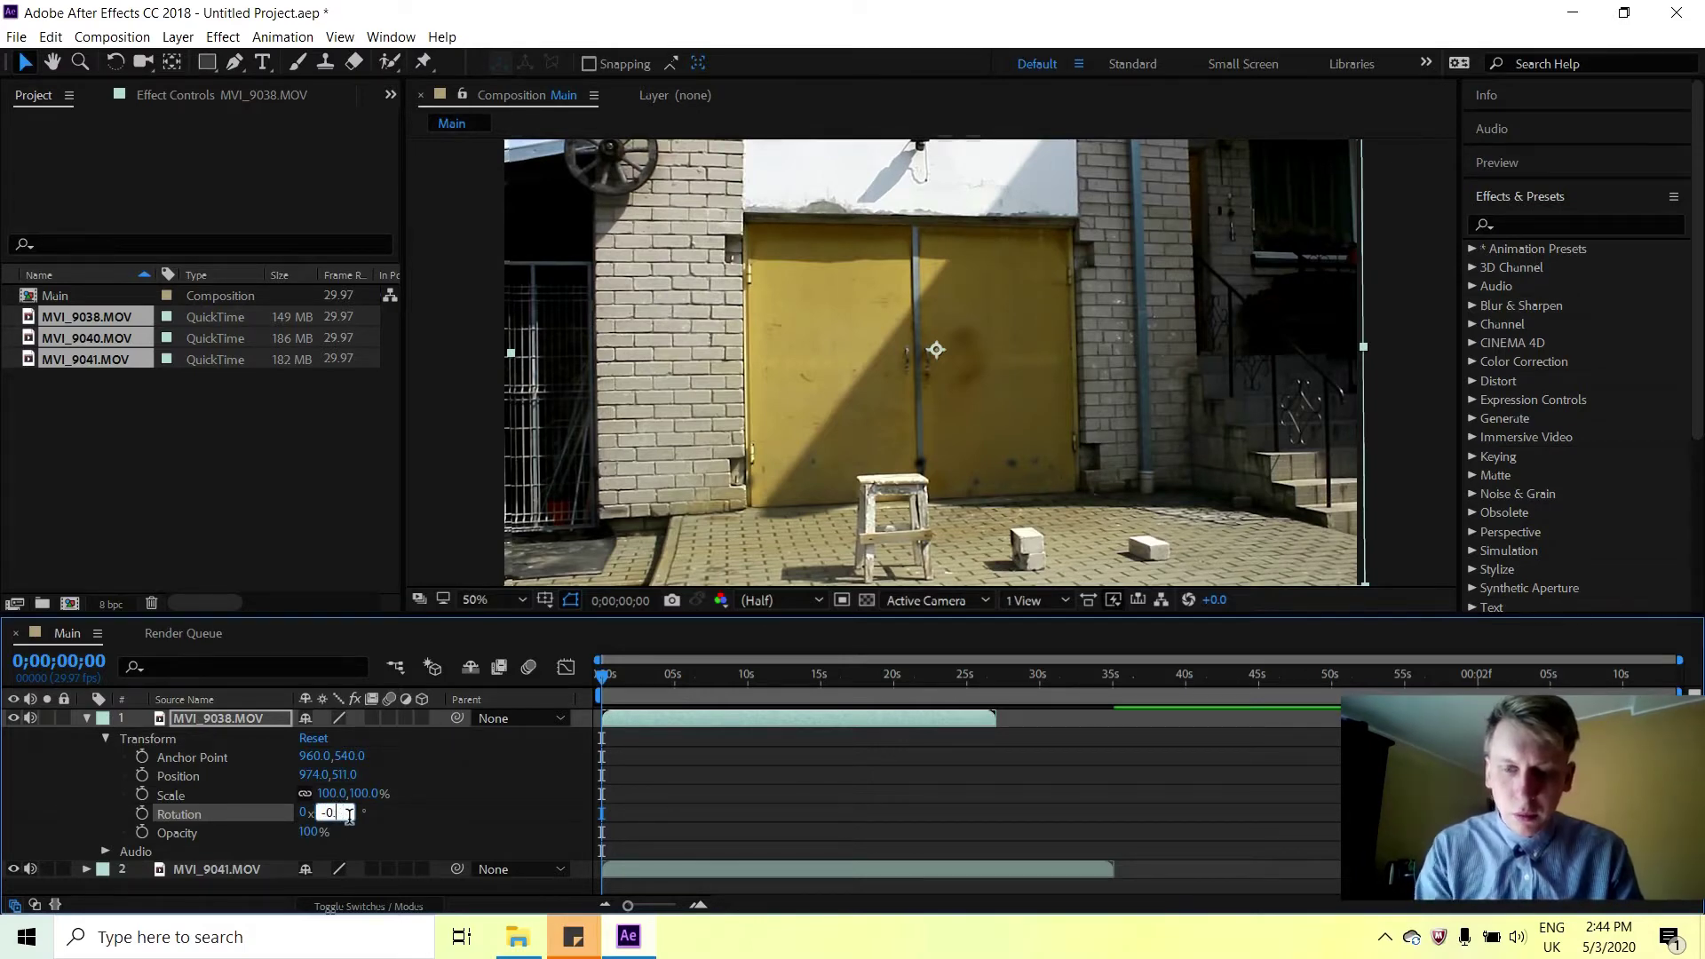
{"action": "key", "text": "Return"}
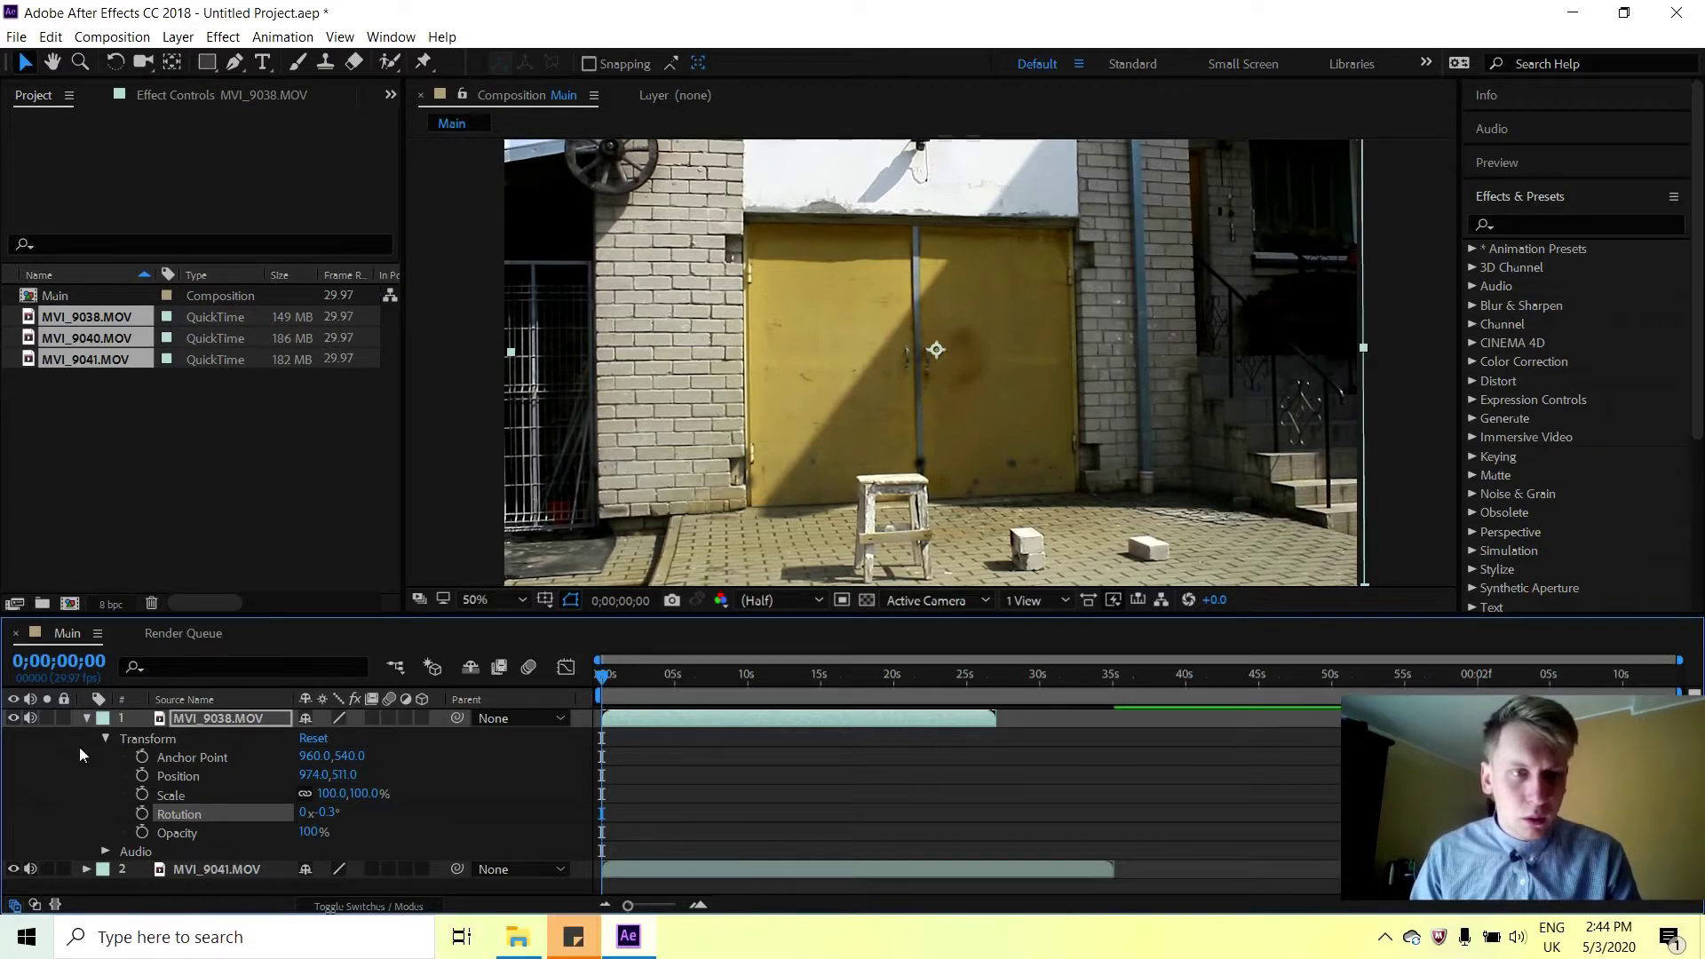
{"action": "left_click", "coordinate": [86, 718]}
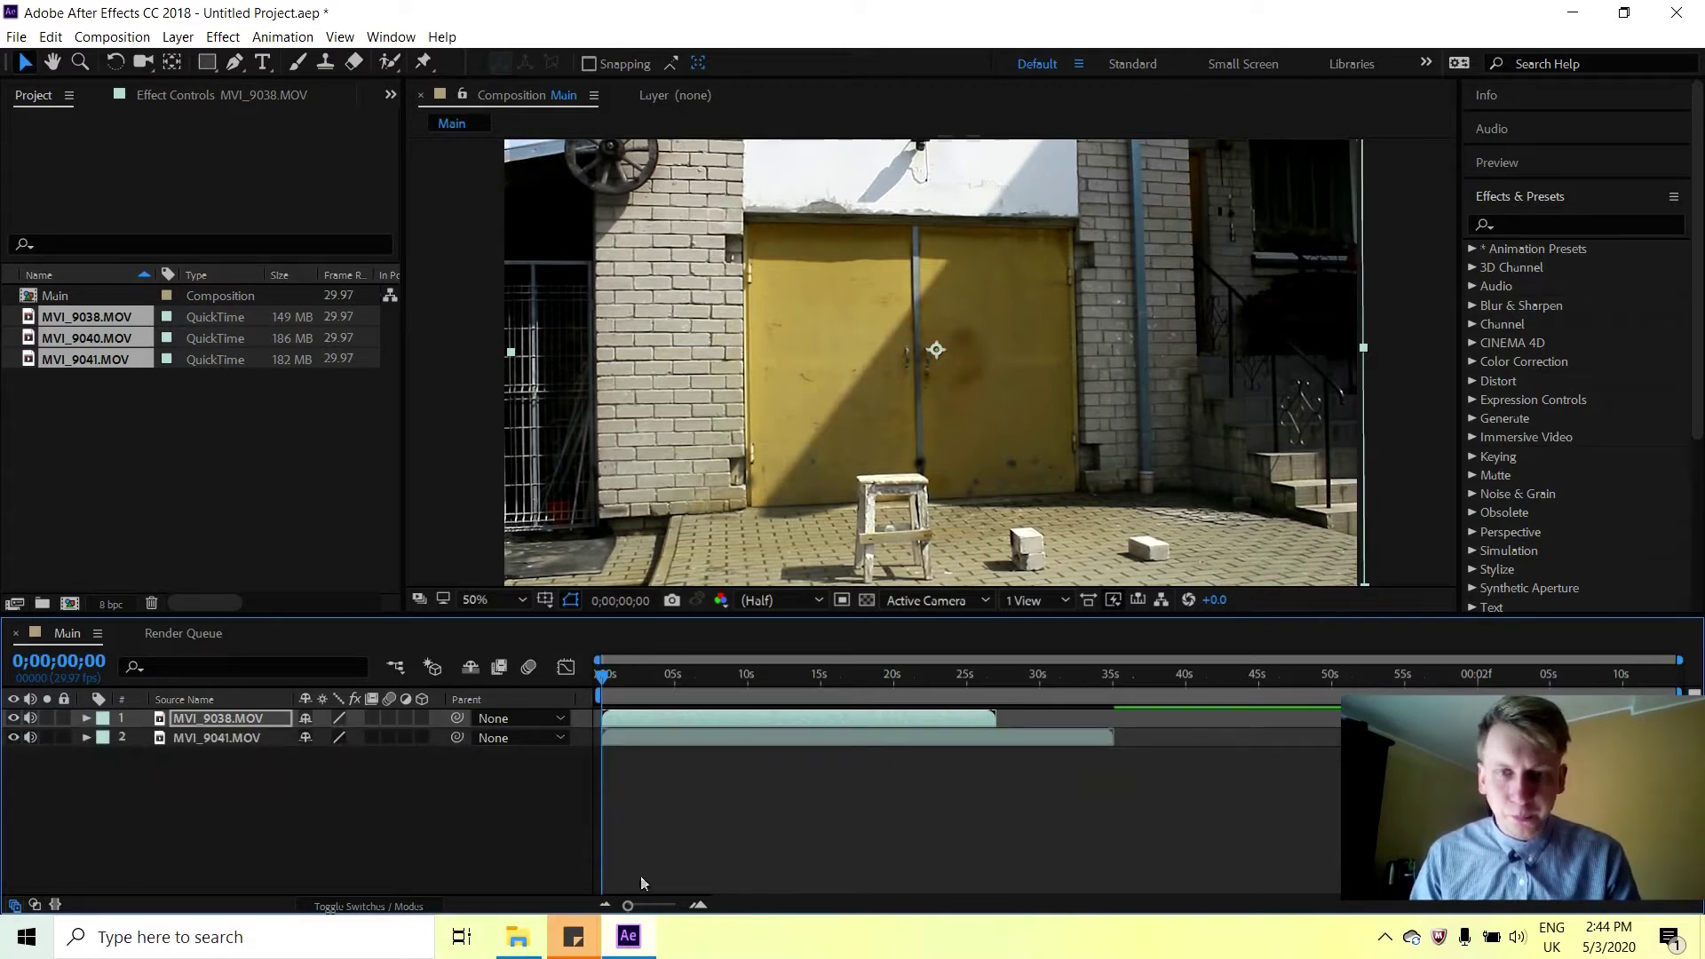
Toggle the top clip to compare, then scan the comp between about 3 and 16 seconds.
{"action": "left_click", "coordinate": [13, 721]}
{"action": "left_click", "coordinate": [12, 719]}
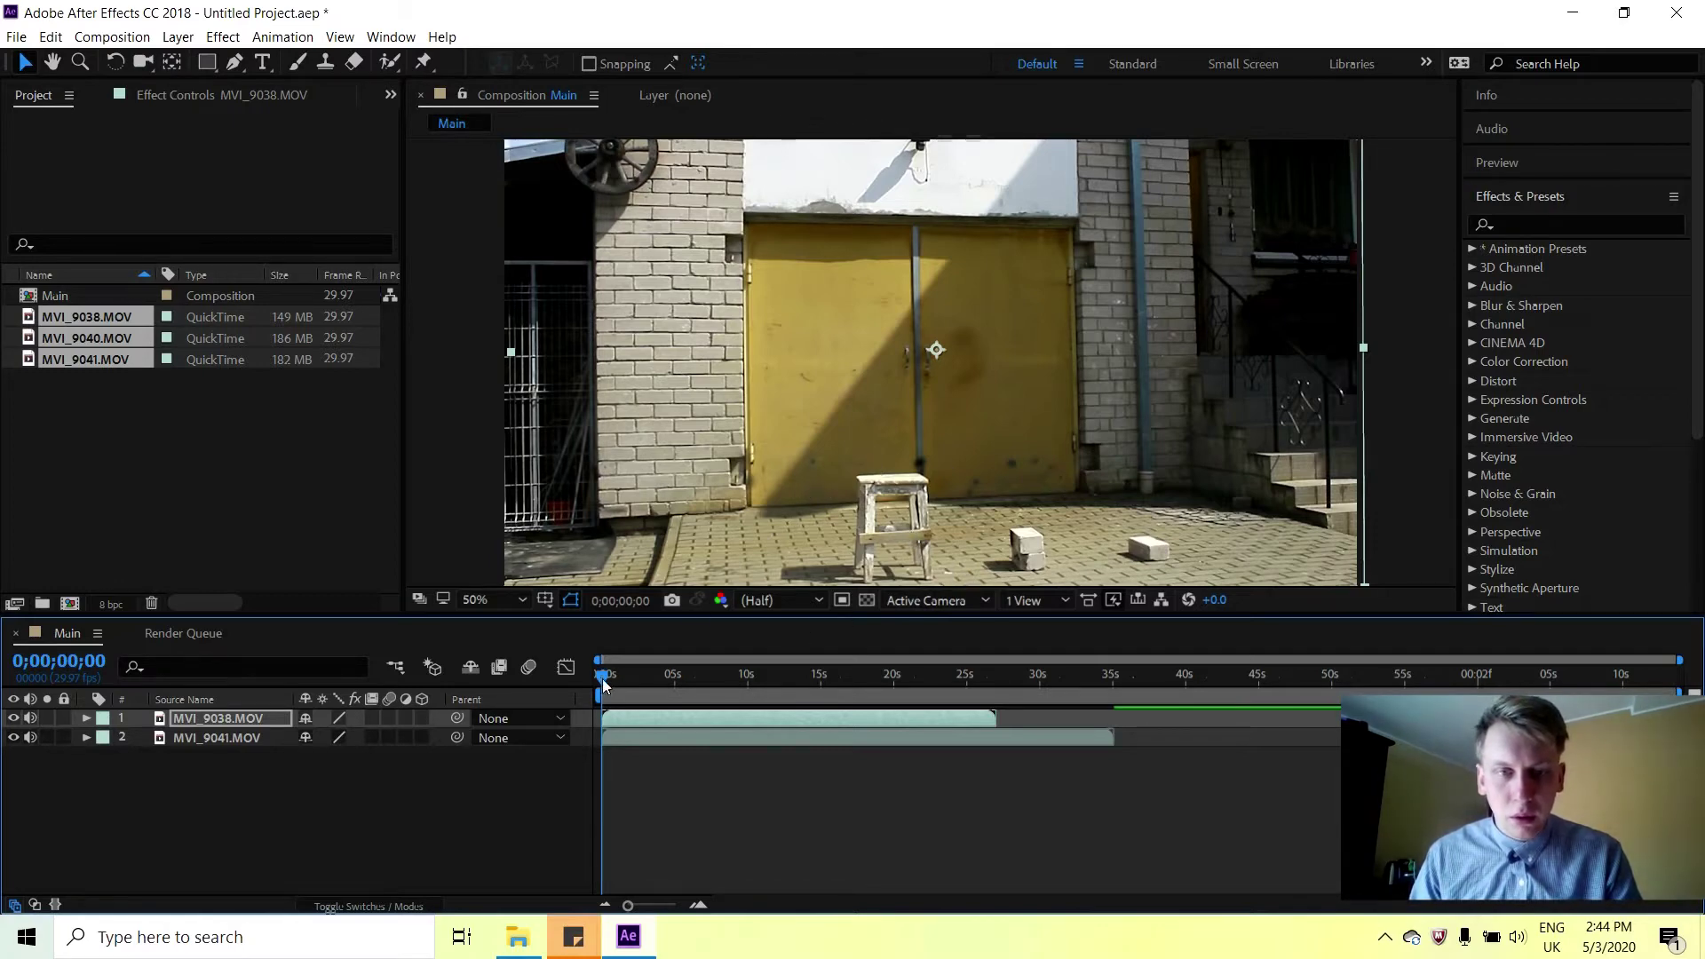
{"action": "left_click_drag", "start_coordinate": [603, 683], "coordinate": [687, 691]}
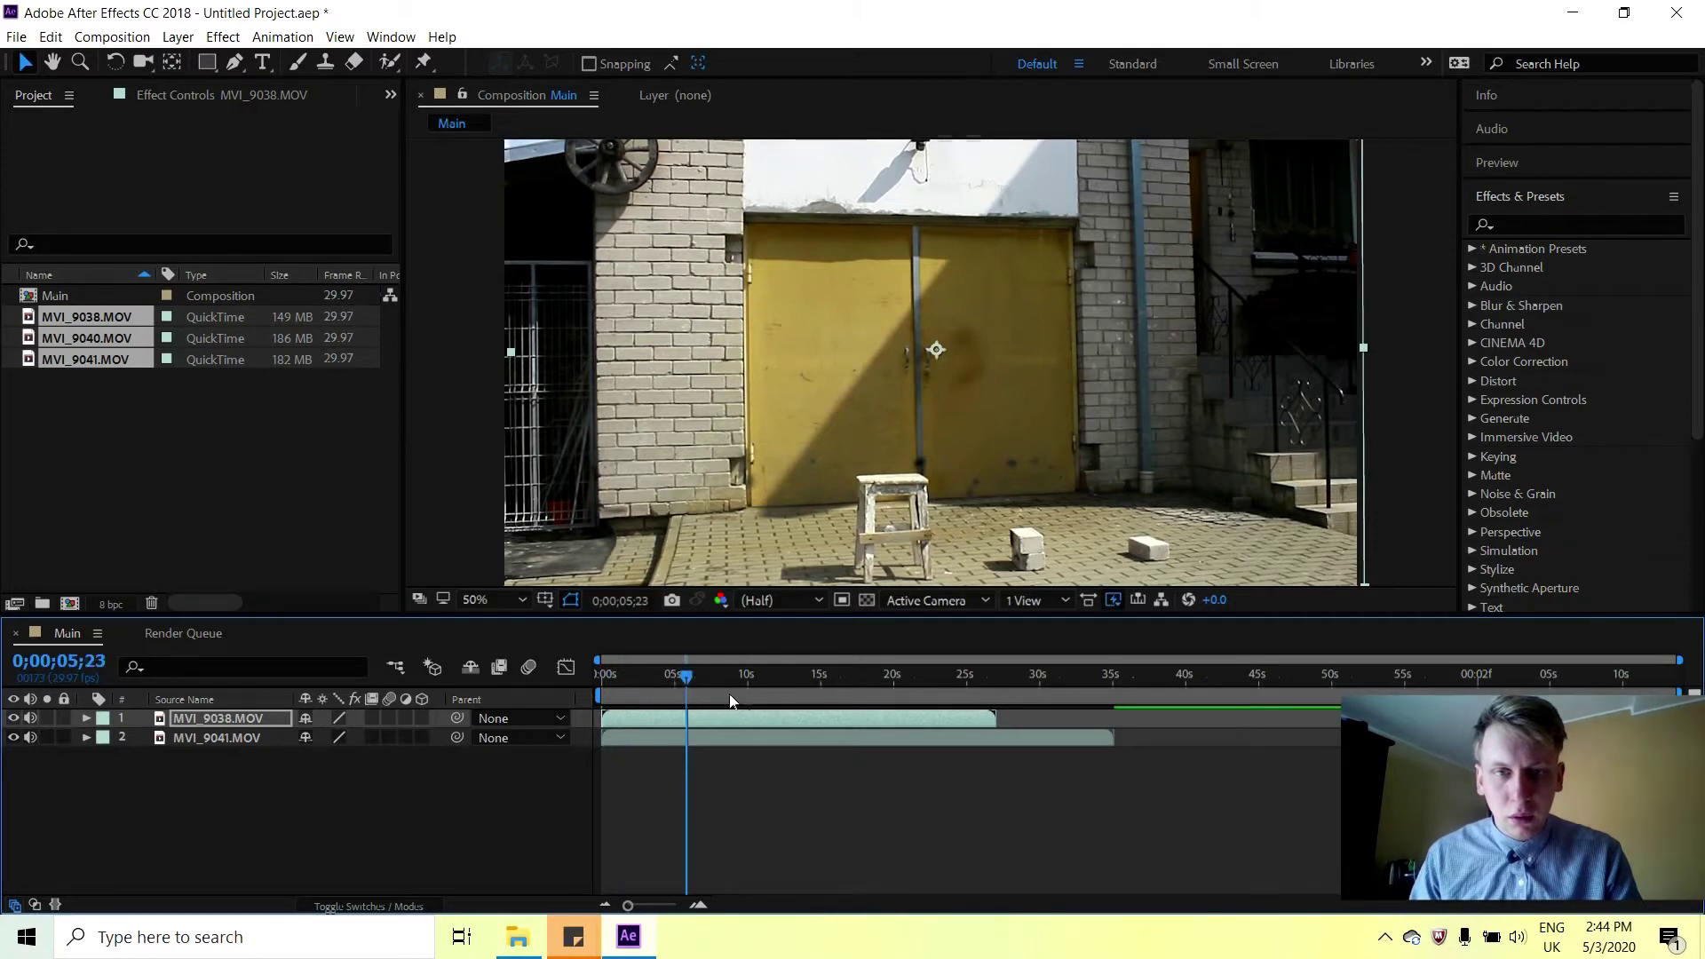
{"action": "left_click", "coordinate": [780, 691]}
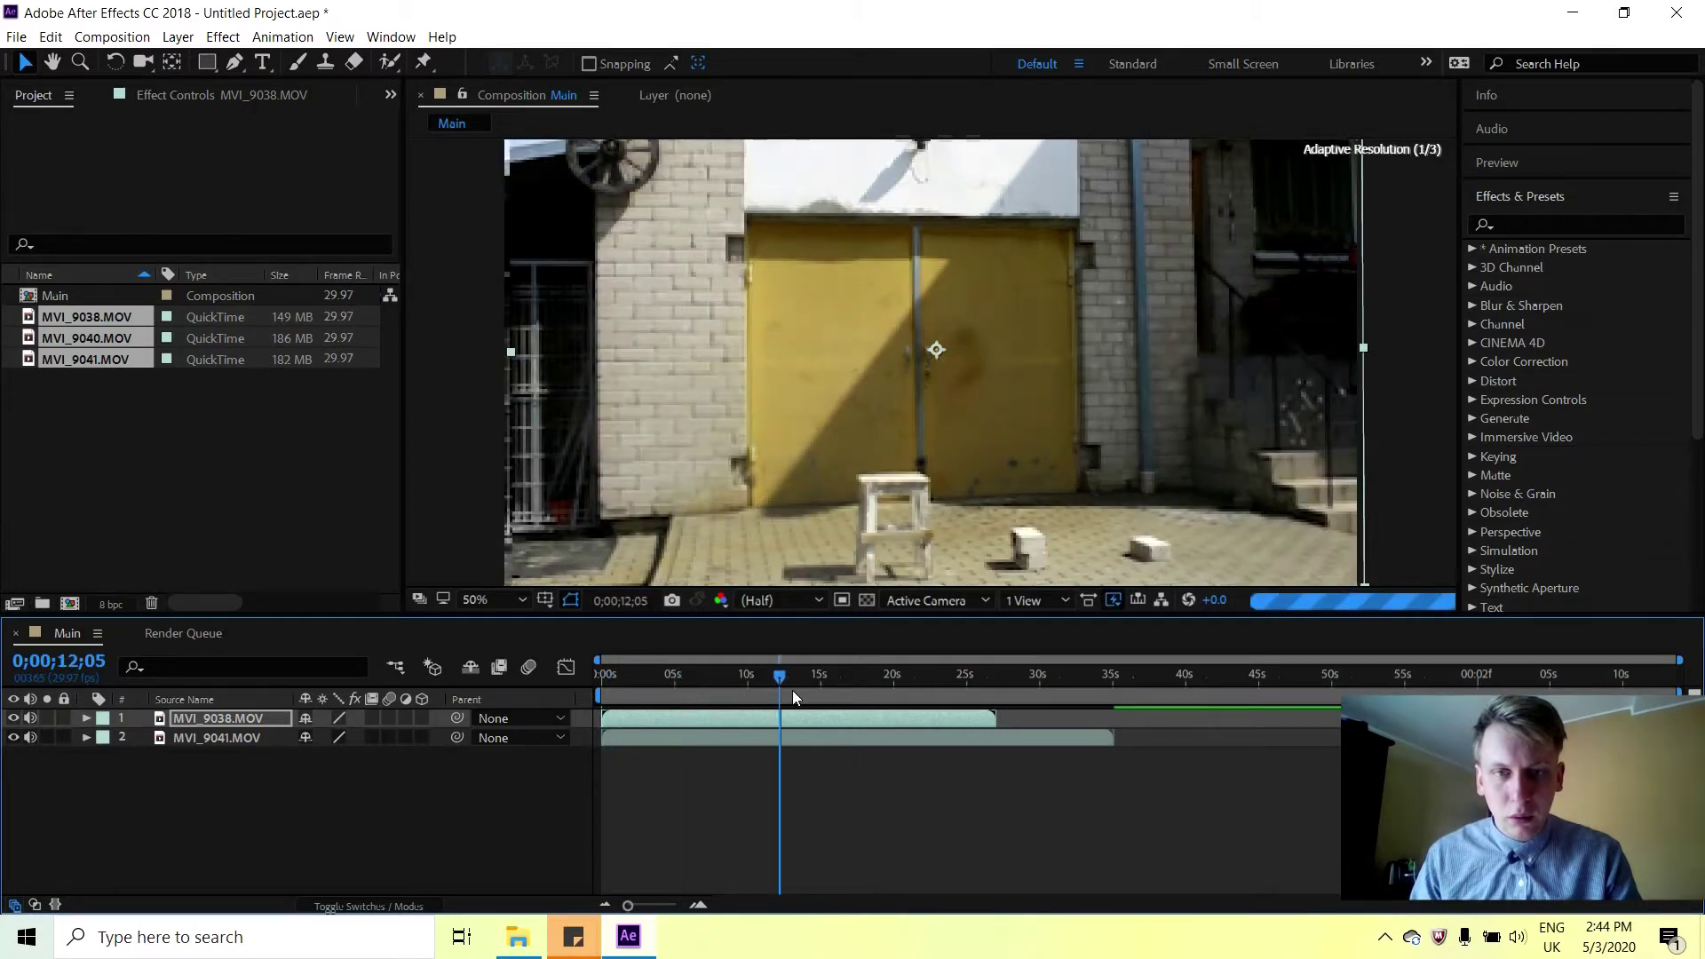
{"action": "left_click", "coordinate": [801, 690]}
{"action": "left_click", "coordinate": [840, 681]}
{"action": "left_click", "coordinate": [788, 684]}
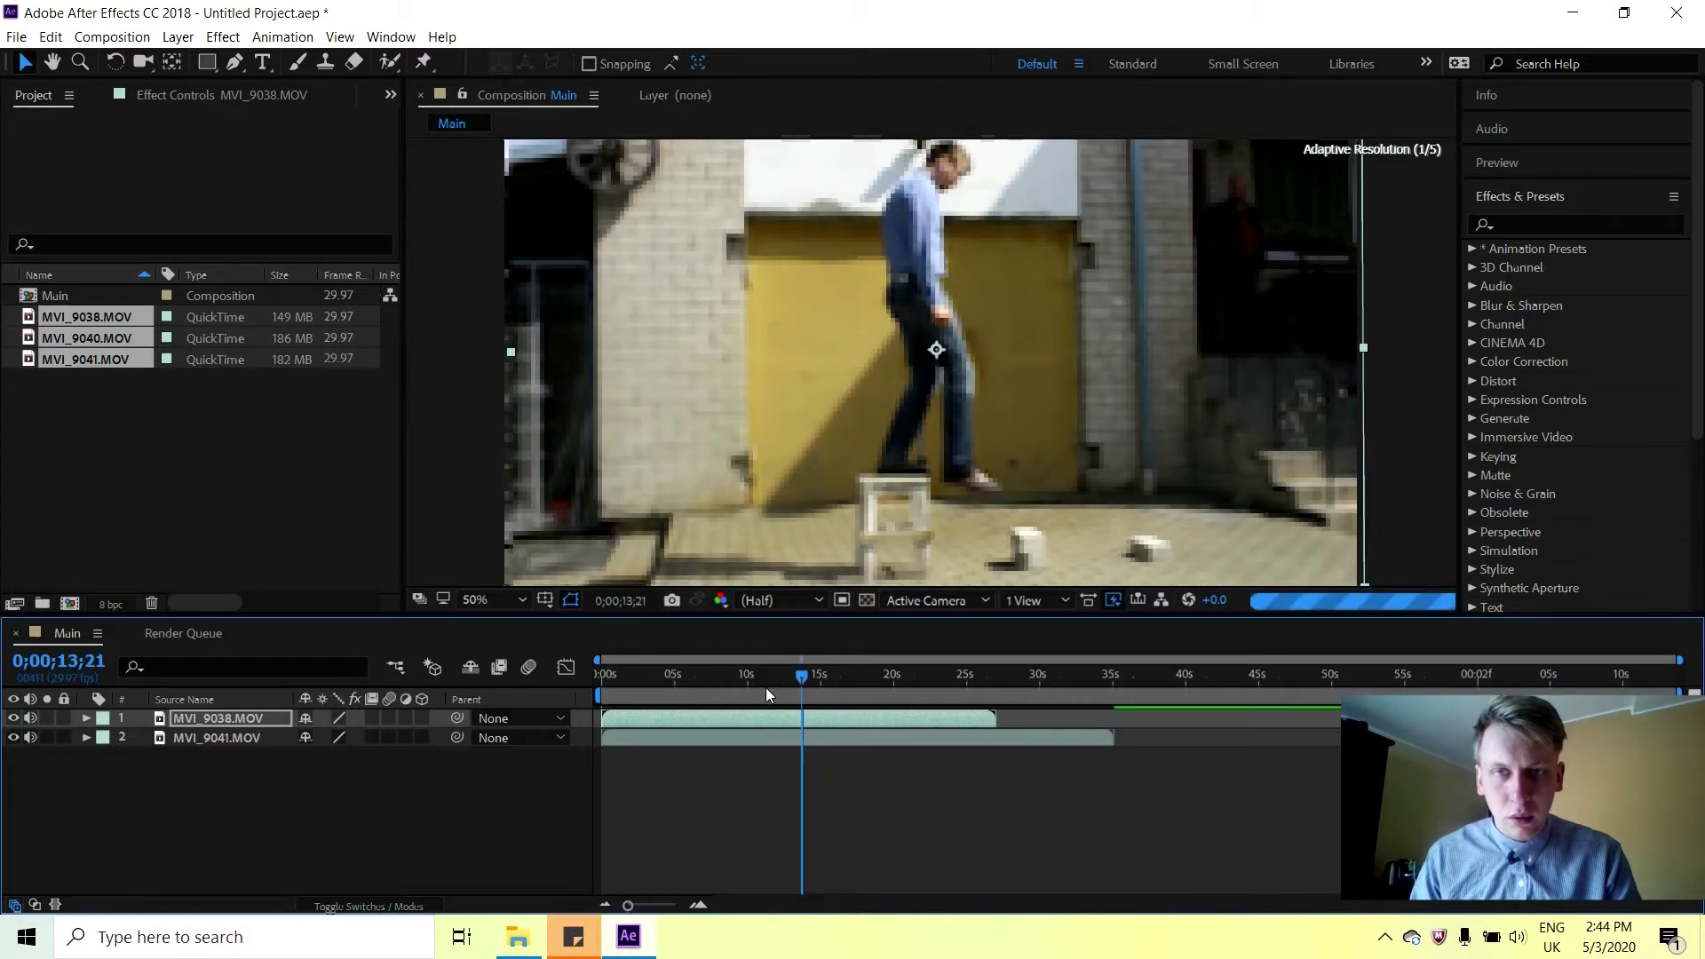
{"action": "left_click", "coordinate": [745, 689]}
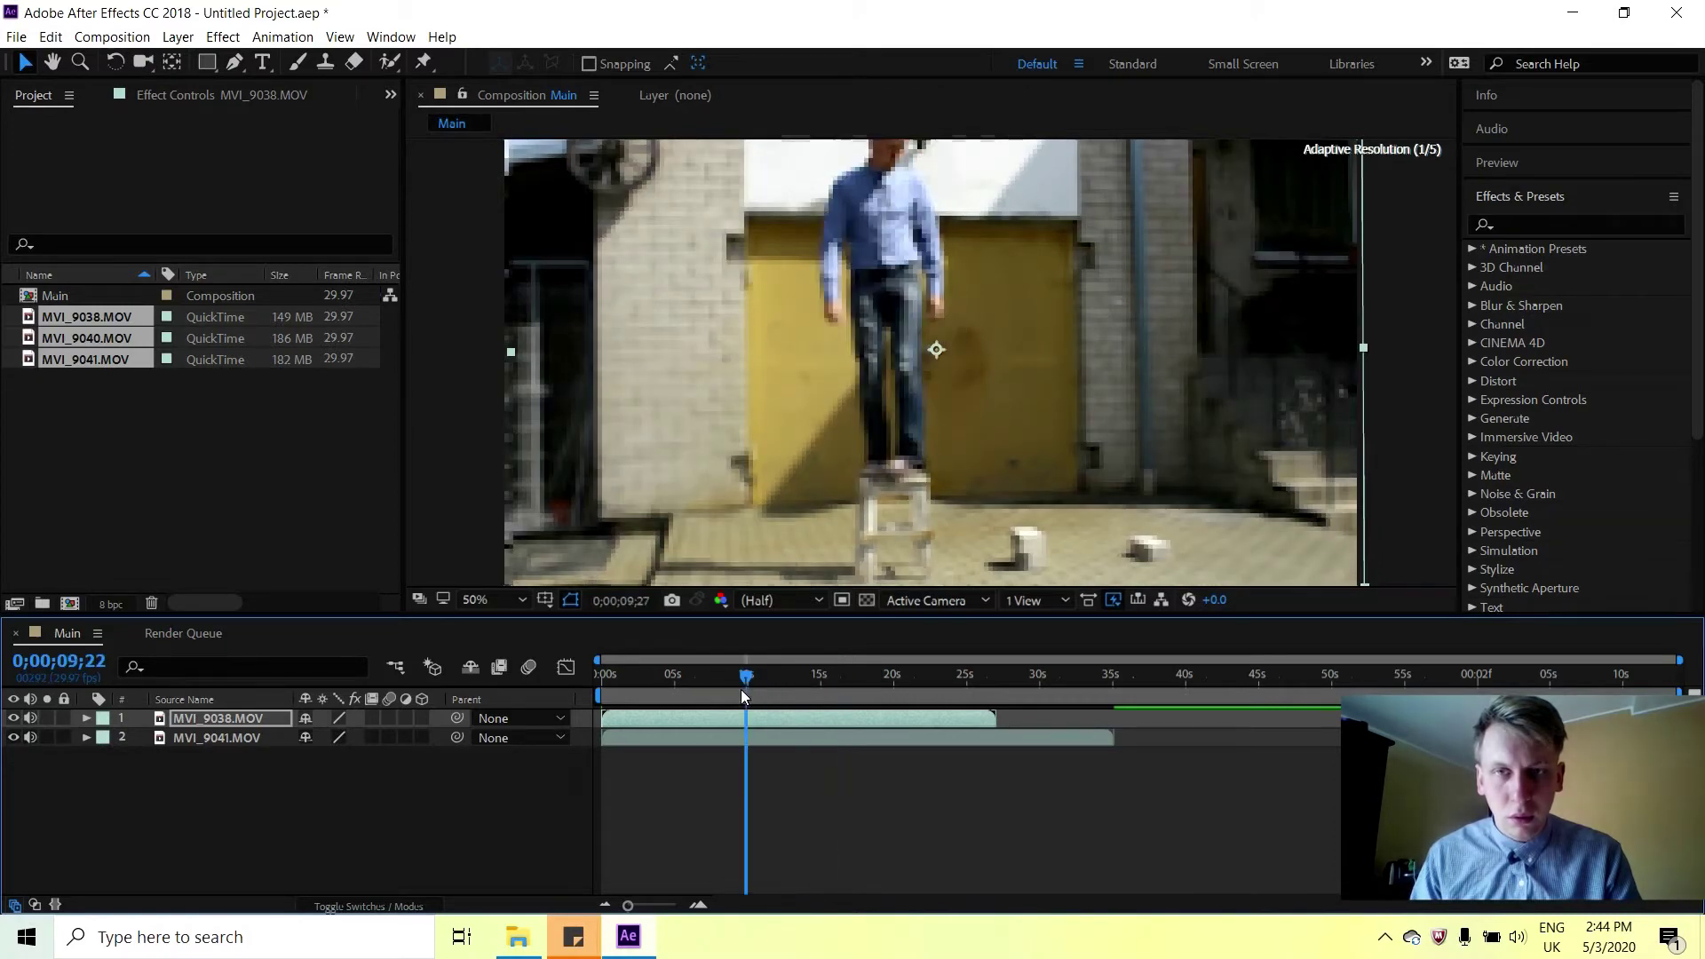
{"action": "left_click", "coordinate": [673, 688]}
{"action": "left_click", "coordinate": [643, 687]}
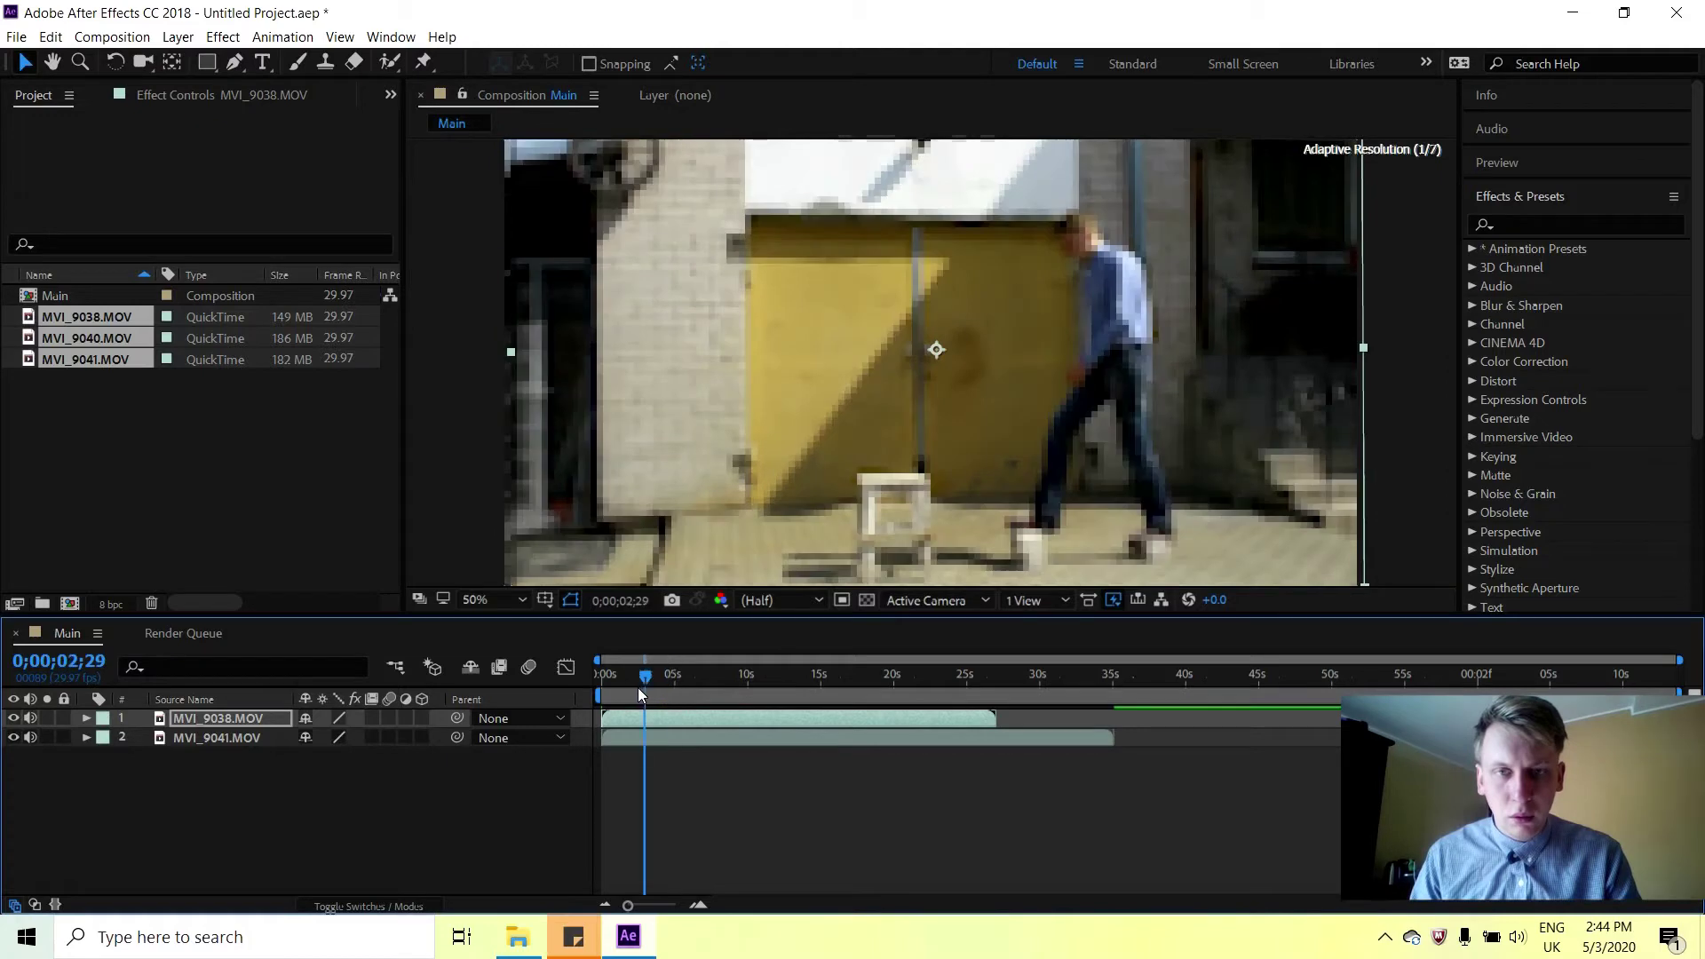
Step the playhead forward to 0;00;07;27, where the man first walks in at the right.
{"action": "left_click", "coordinate": [628, 691]}
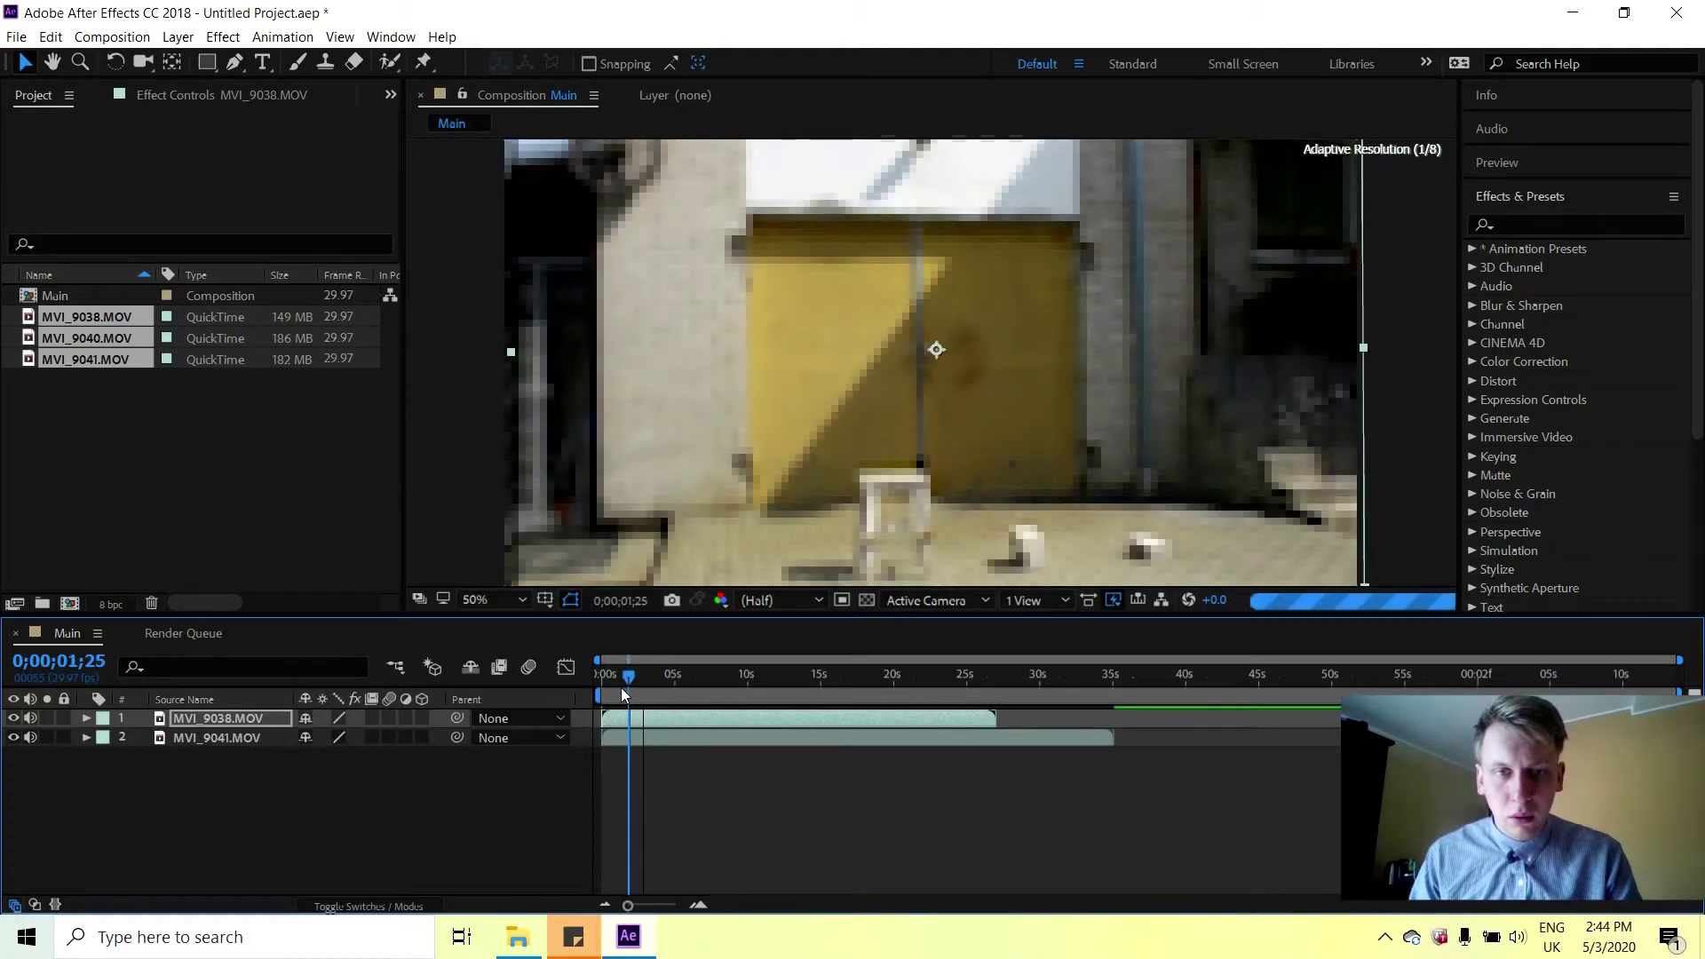
{"action": "left_click", "coordinate": [641, 686]}
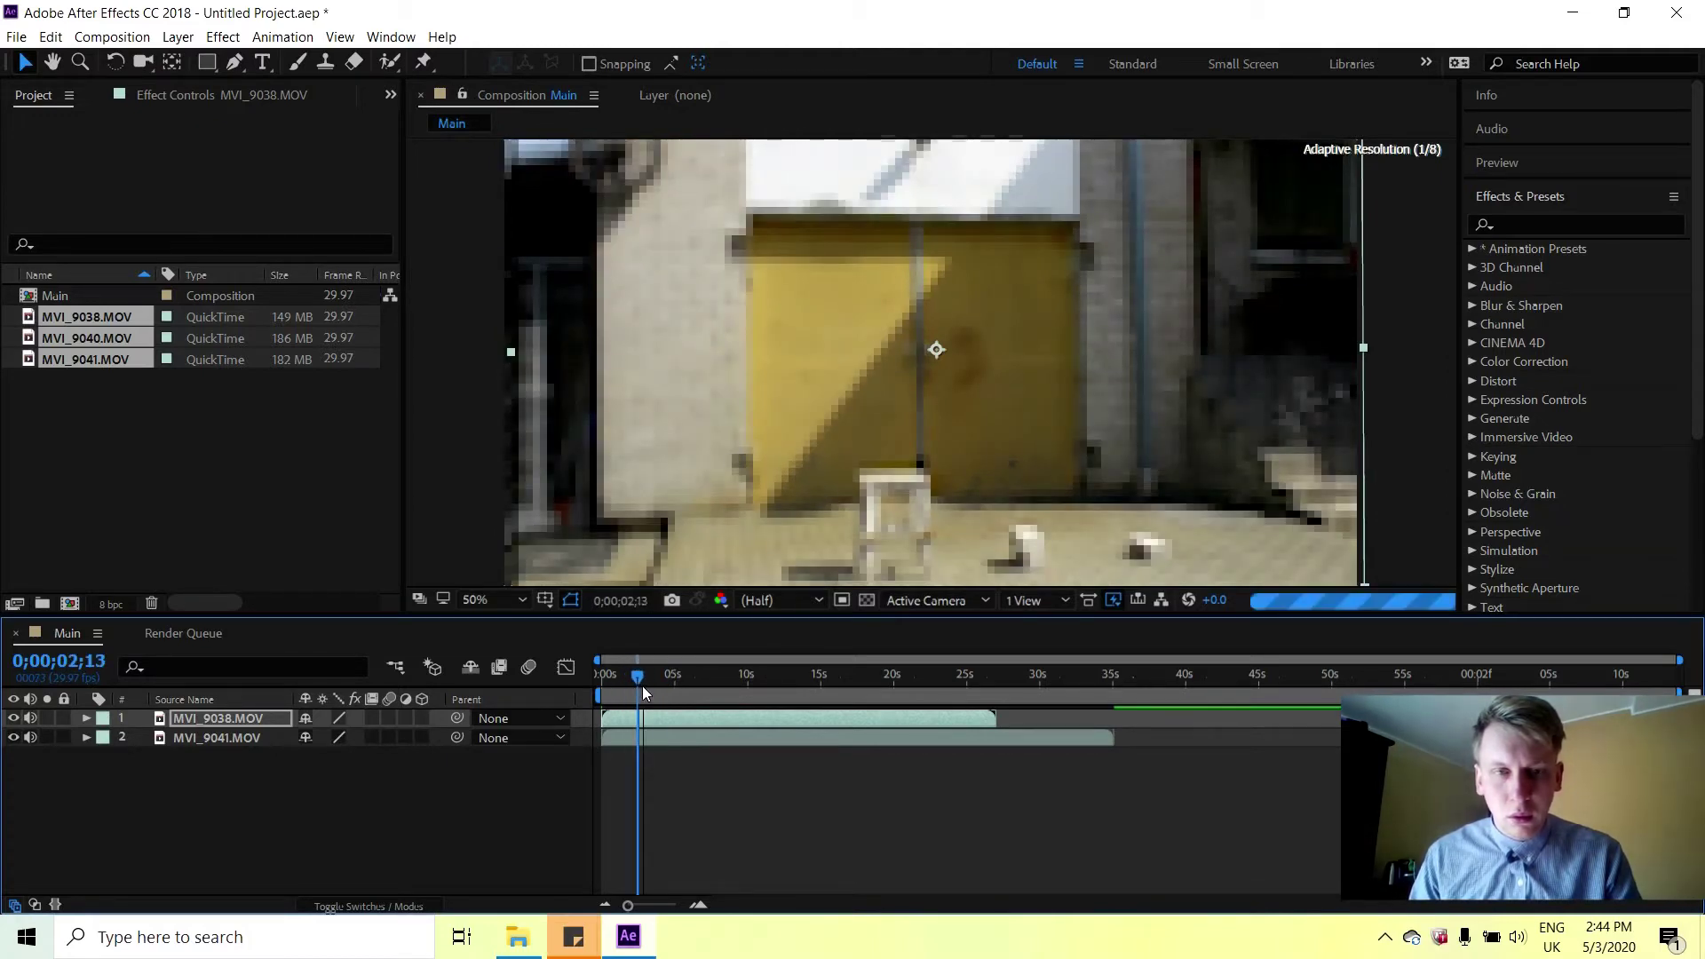
{"action": "left_click", "coordinate": [648, 685]}
{"action": "left_click", "coordinate": [649, 685]}
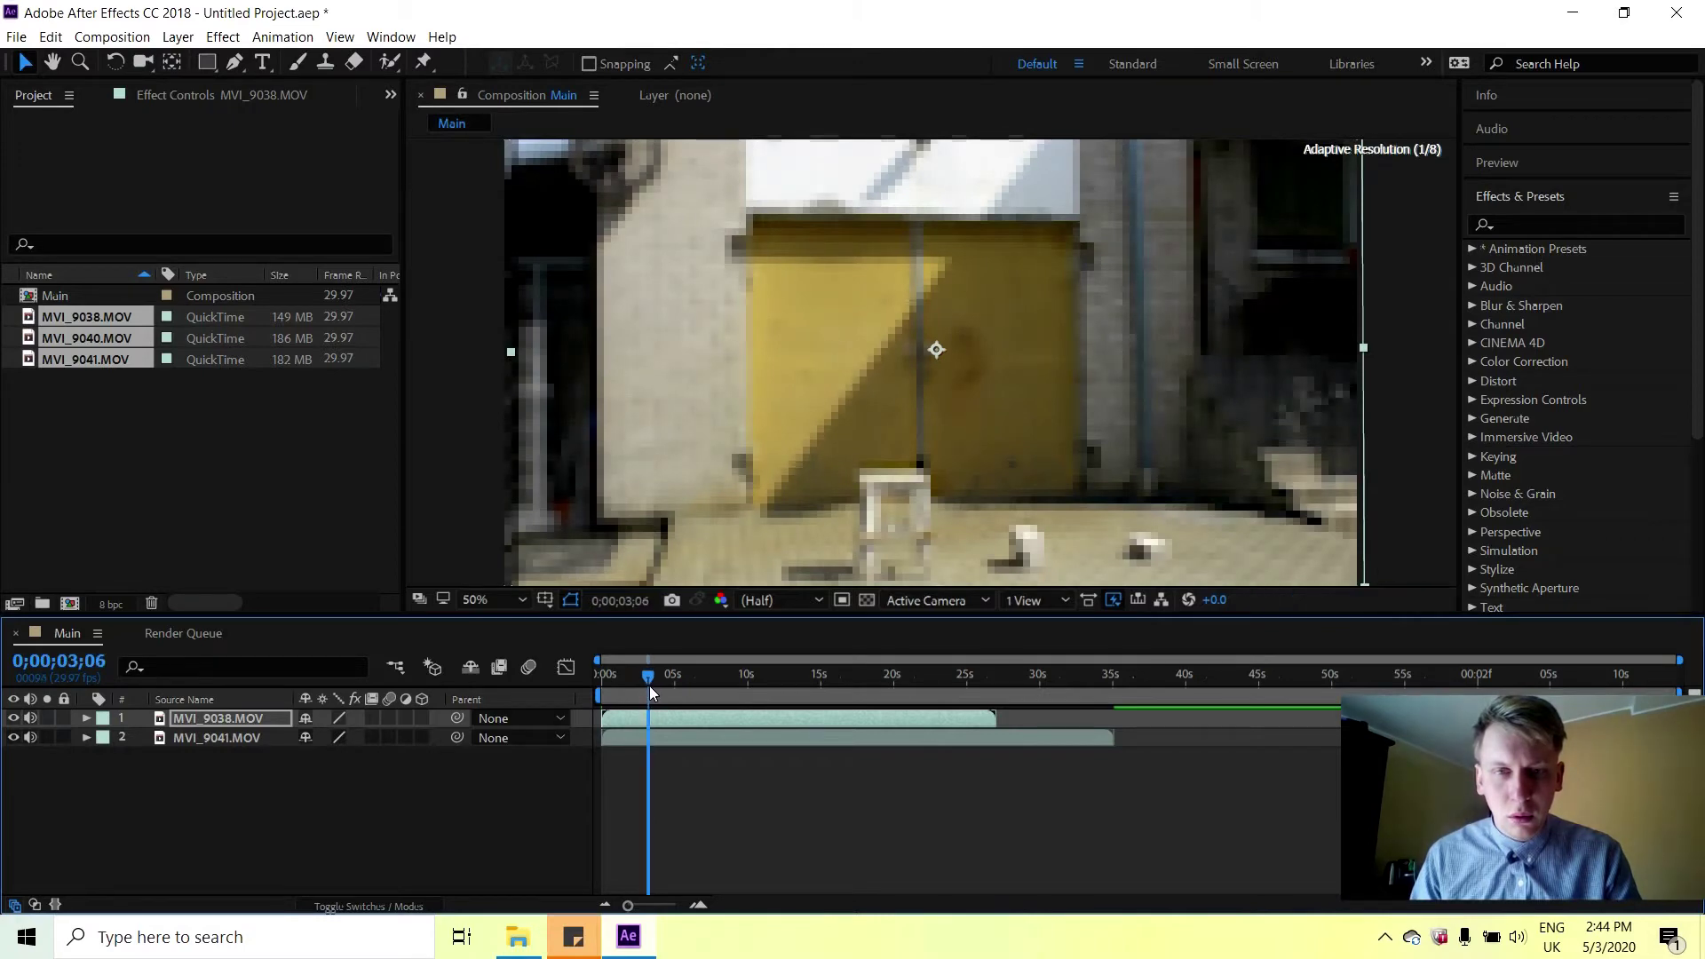
{"action": "left_click", "coordinate": [665, 686]}
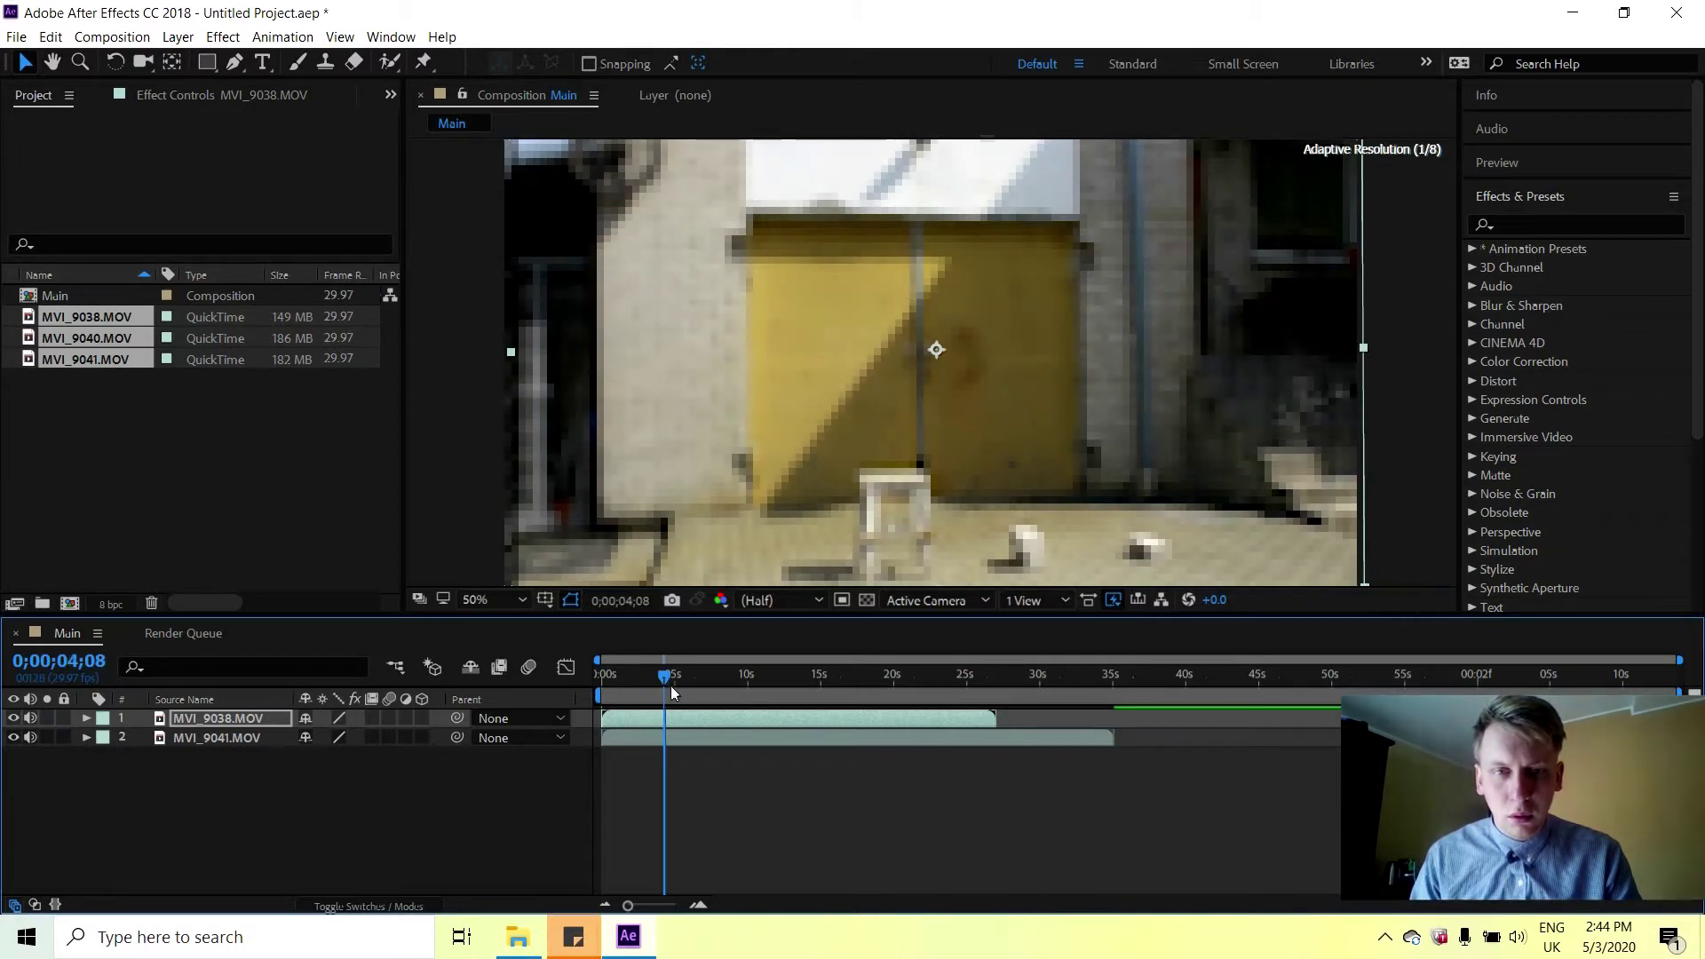
{"action": "left_click", "coordinate": [684, 688]}
{"action": "left_click", "coordinate": [701, 689]}
{"action": "left_click", "coordinate": [716, 689]}
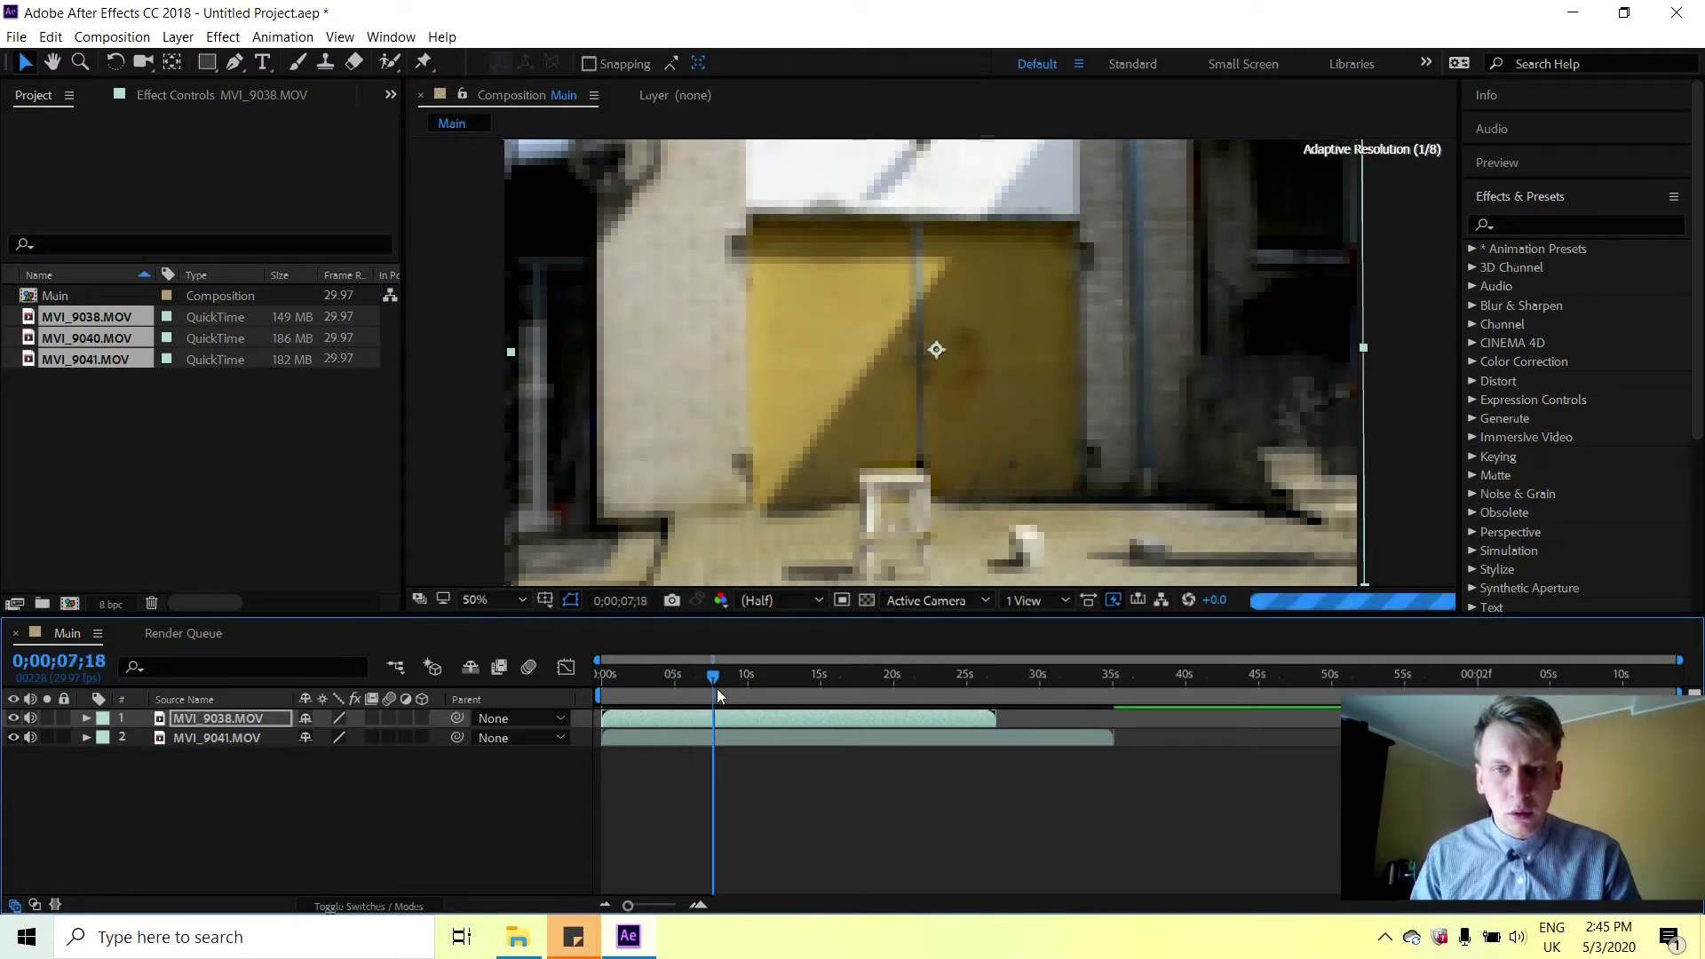
{"action": "left_click", "coordinate": [717, 689]}
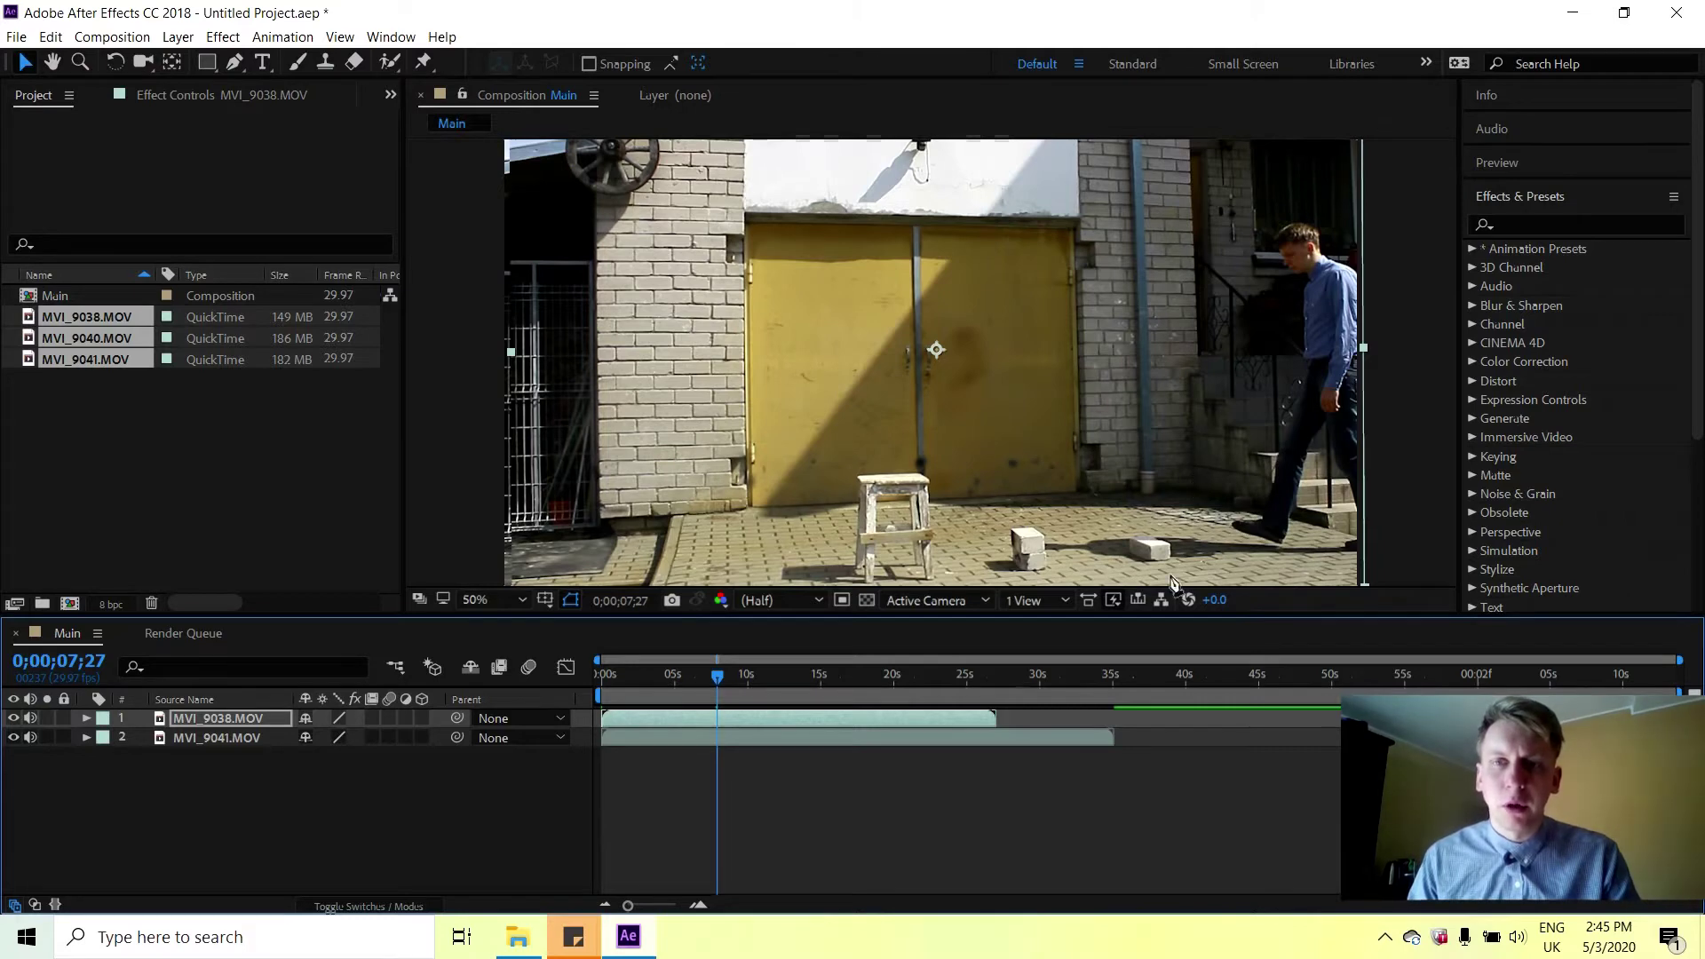
{"action": "key", "text": "g"}
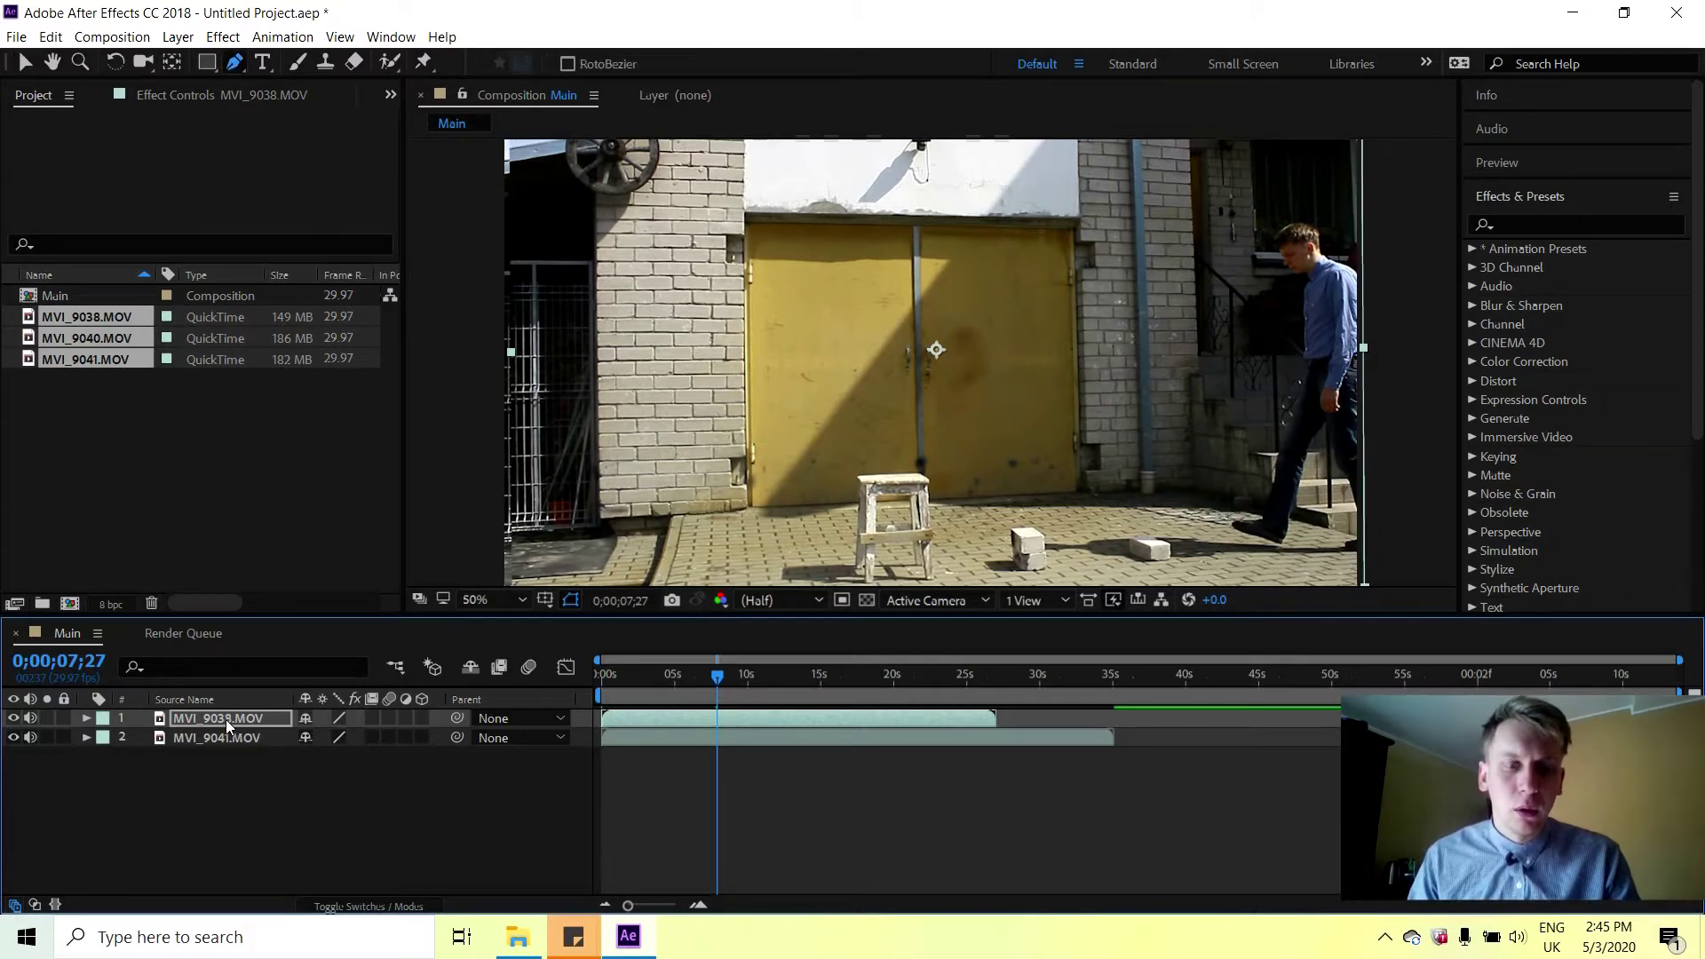
Select MVI_9038, check the layer beneath, then zoom to 200% and pan to the man's feet.
{"action": "left_click", "coordinate": [227, 718]}
{"action": "key", "text": "v"}
{"action": "left_click", "coordinate": [14, 718]}
{"action": "left_click", "coordinate": [13, 719]}
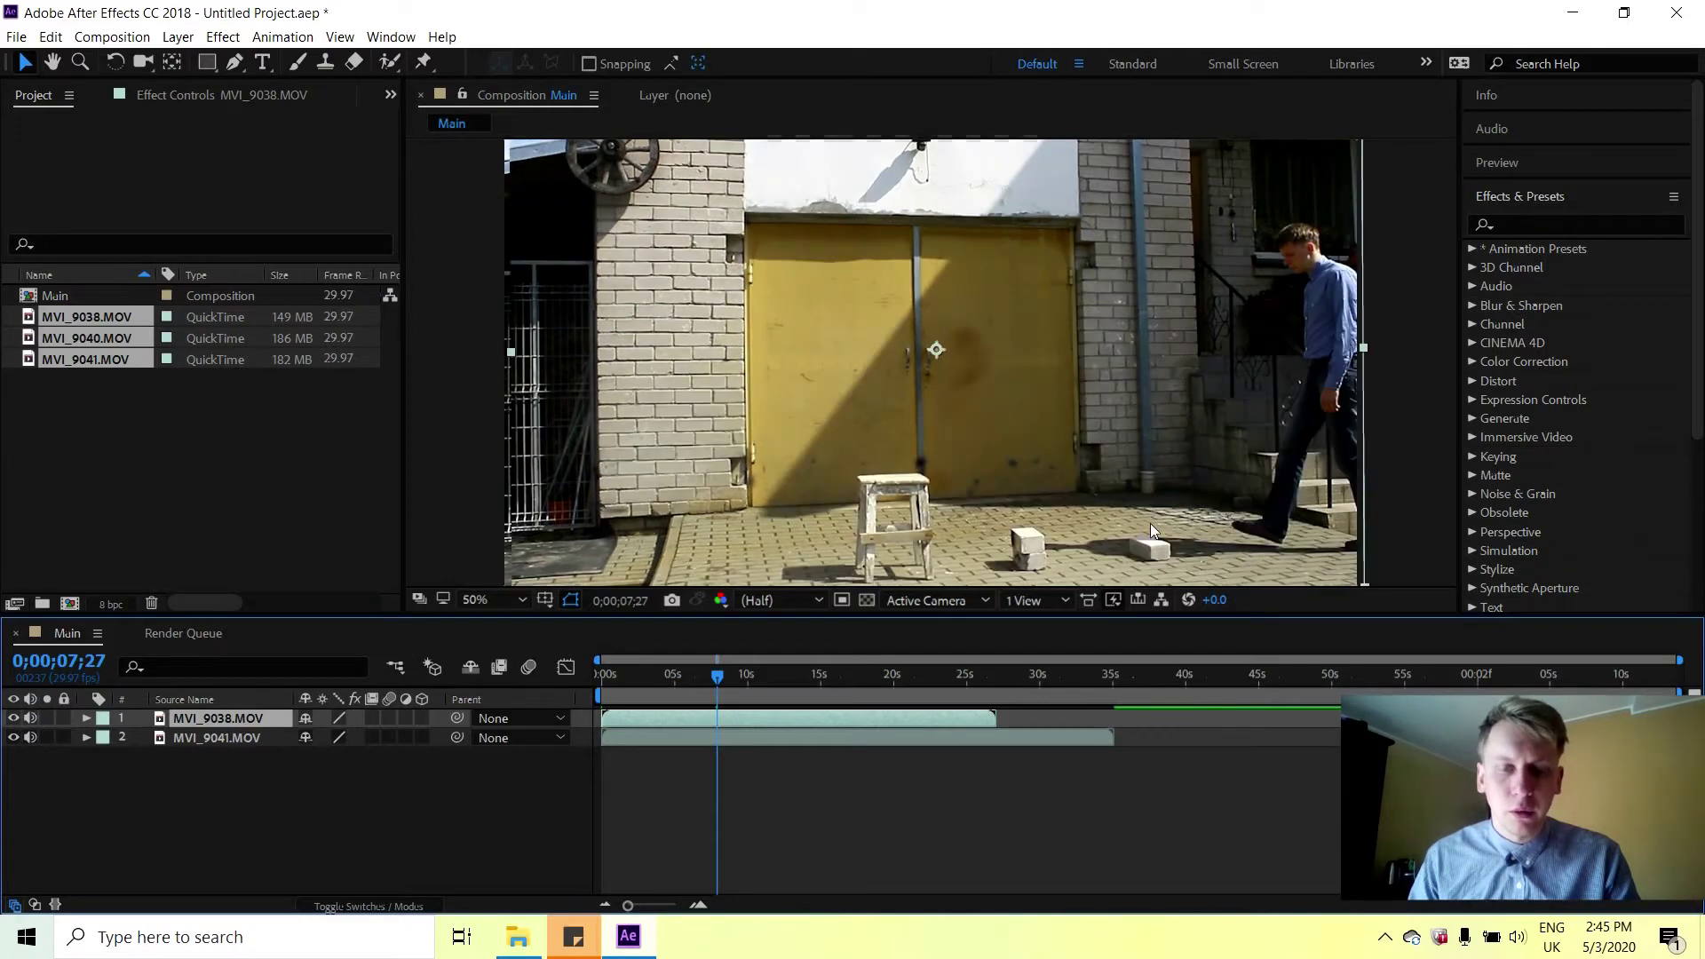
{"action": "key", "text": "g"}
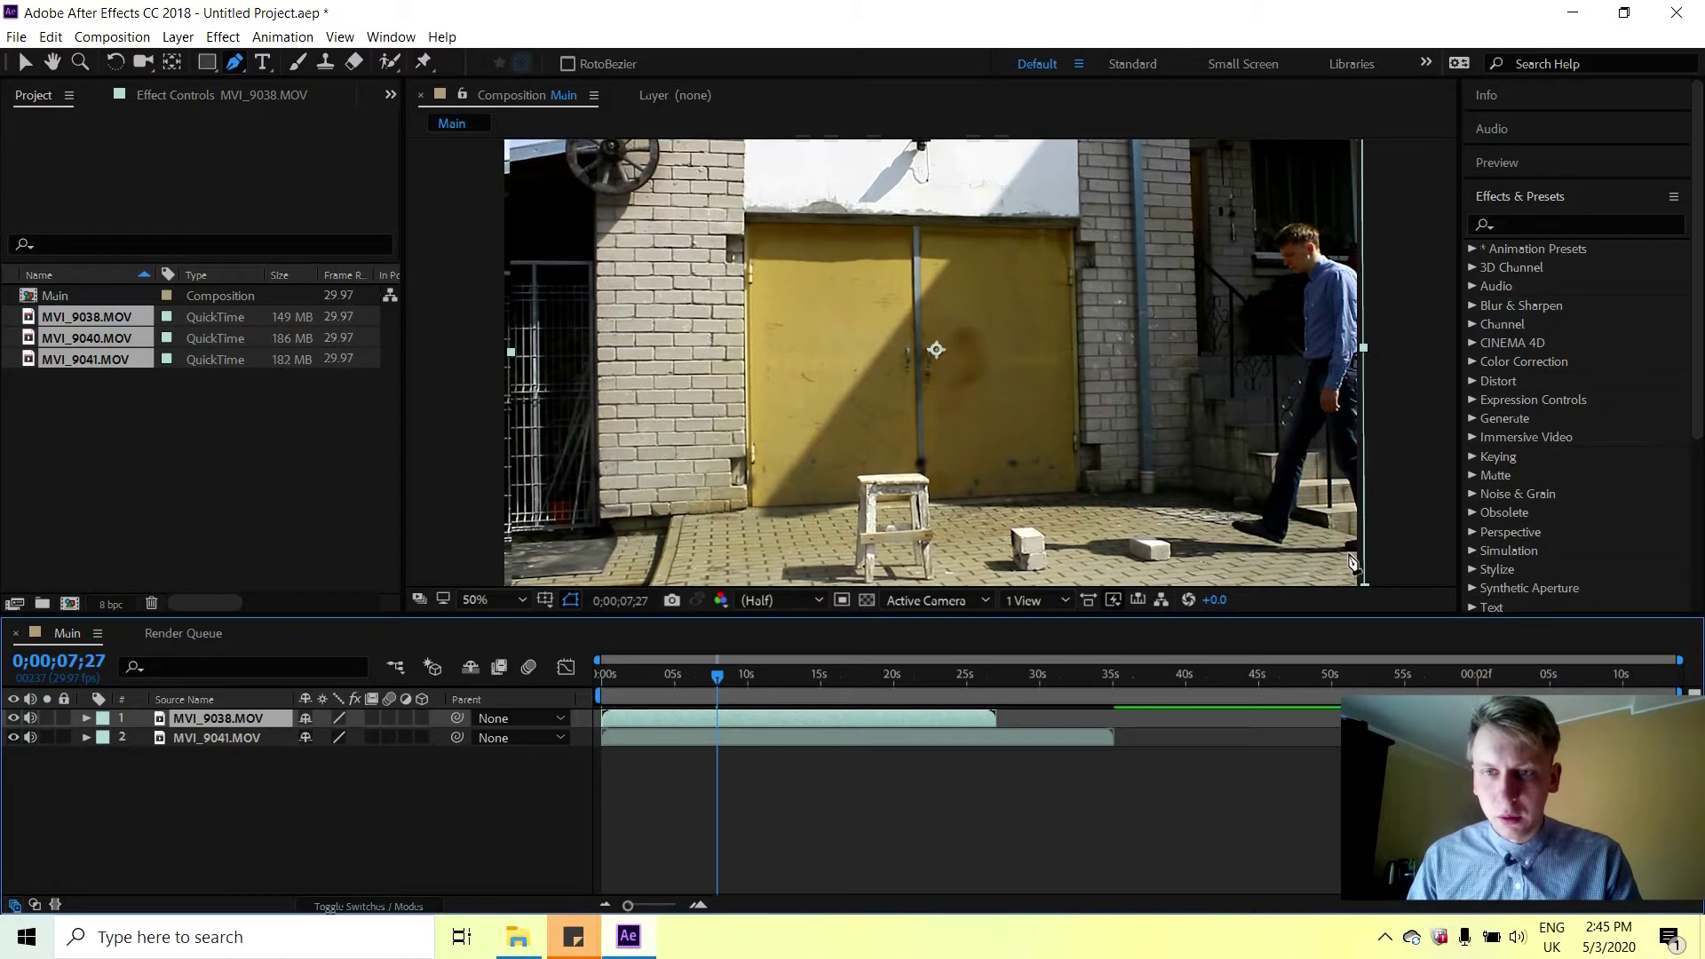
{"action": "key", "text": "period"}
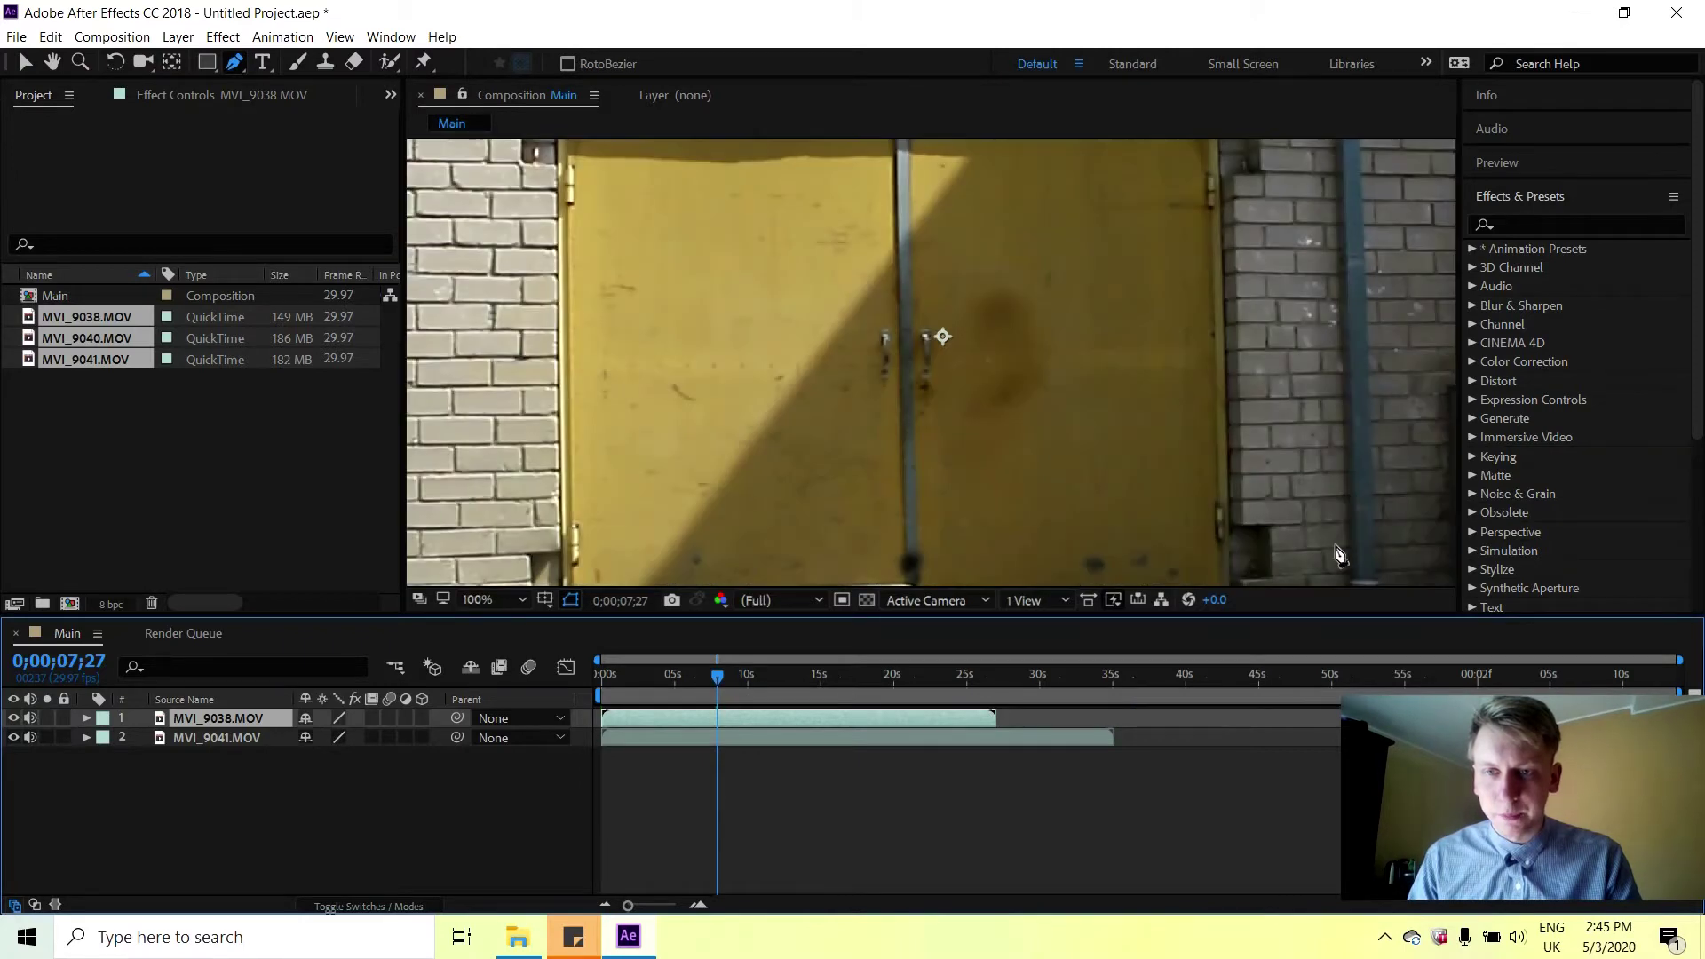
{"action": "key", "text": "period"}
{"action": "left_click_drag", "start_coordinate": [1295, 475], "coordinate": [851, 337]}
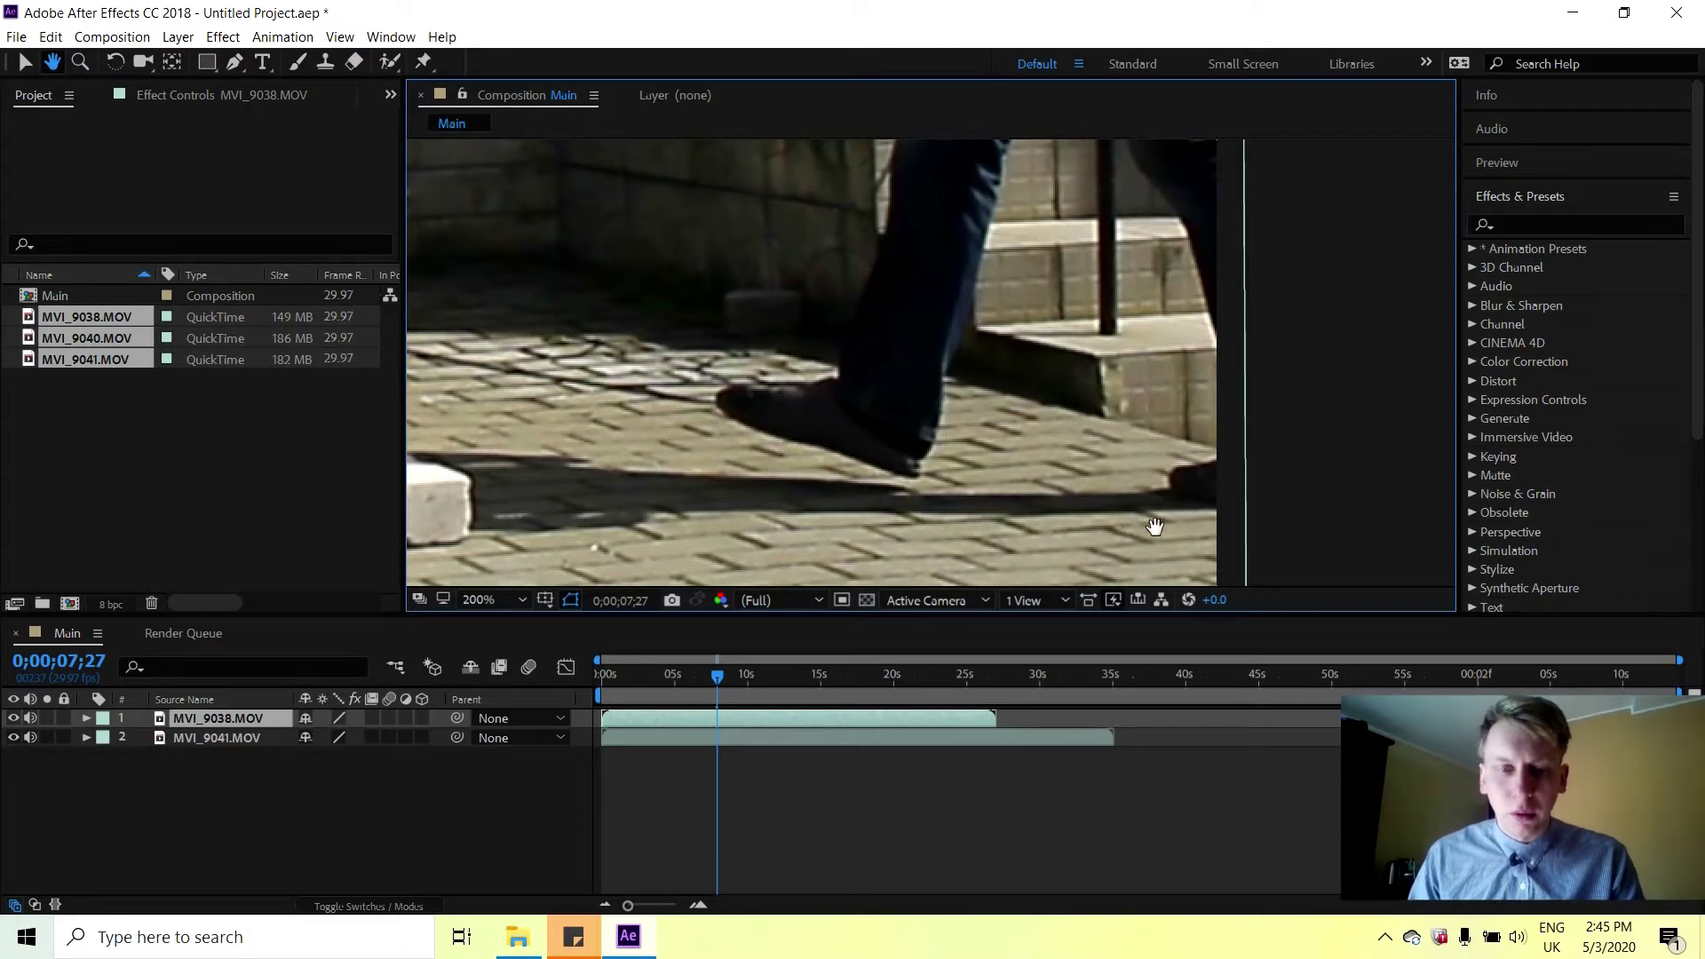
Draw mask vertices along the pavement, curving under the shoe and rising up behind the leg.
{"action": "key", "text": "g"}
{"action": "left_click", "coordinate": [1216, 507]}
{"action": "left_click_drag", "start_coordinate": [1179, 500], "coordinate": [1165, 501]}
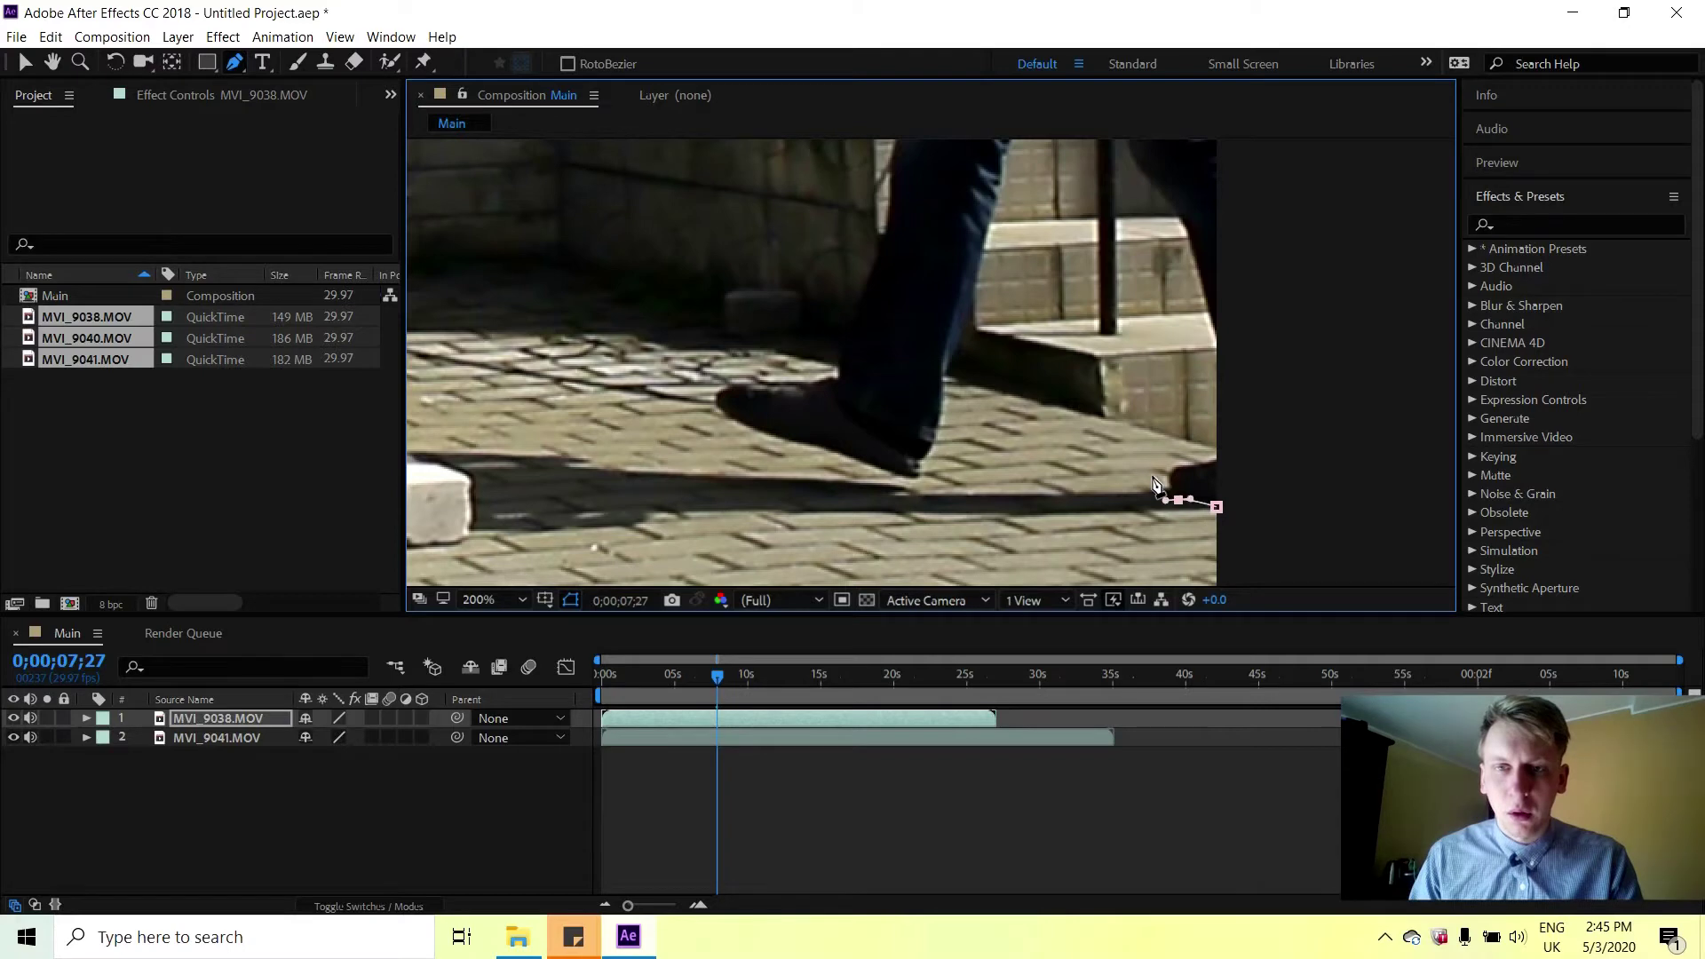
{"action": "left_click_drag", "start_coordinate": [1154, 477], "coordinate": [1161, 475]}
{"action": "left_click", "coordinate": [1036, 467]}
{"action": "left_click", "coordinate": [967, 469]}
{"action": "mouse_move", "coordinate": [928, 480]}
{"action": "left_mouse_down"}
{"action": "mouse_move", "coordinate": [905, 499]}
{"action": "mouse_move", "coordinate": [795, 457]}
{"action": "left_mouse_up"}
{"action": "left_click", "coordinate": [729, 427]}
{"action": "left_click", "coordinate": [729, 427]}
{"action": "left_click", "coordinate": [669, 381]}
Add a mask point near the top of the frame and pull it down so the edge runs vertically.
{"action": "scroll", "coordinate": [708, 240], "scroll_direction": "down", "scroll_amount": 7}
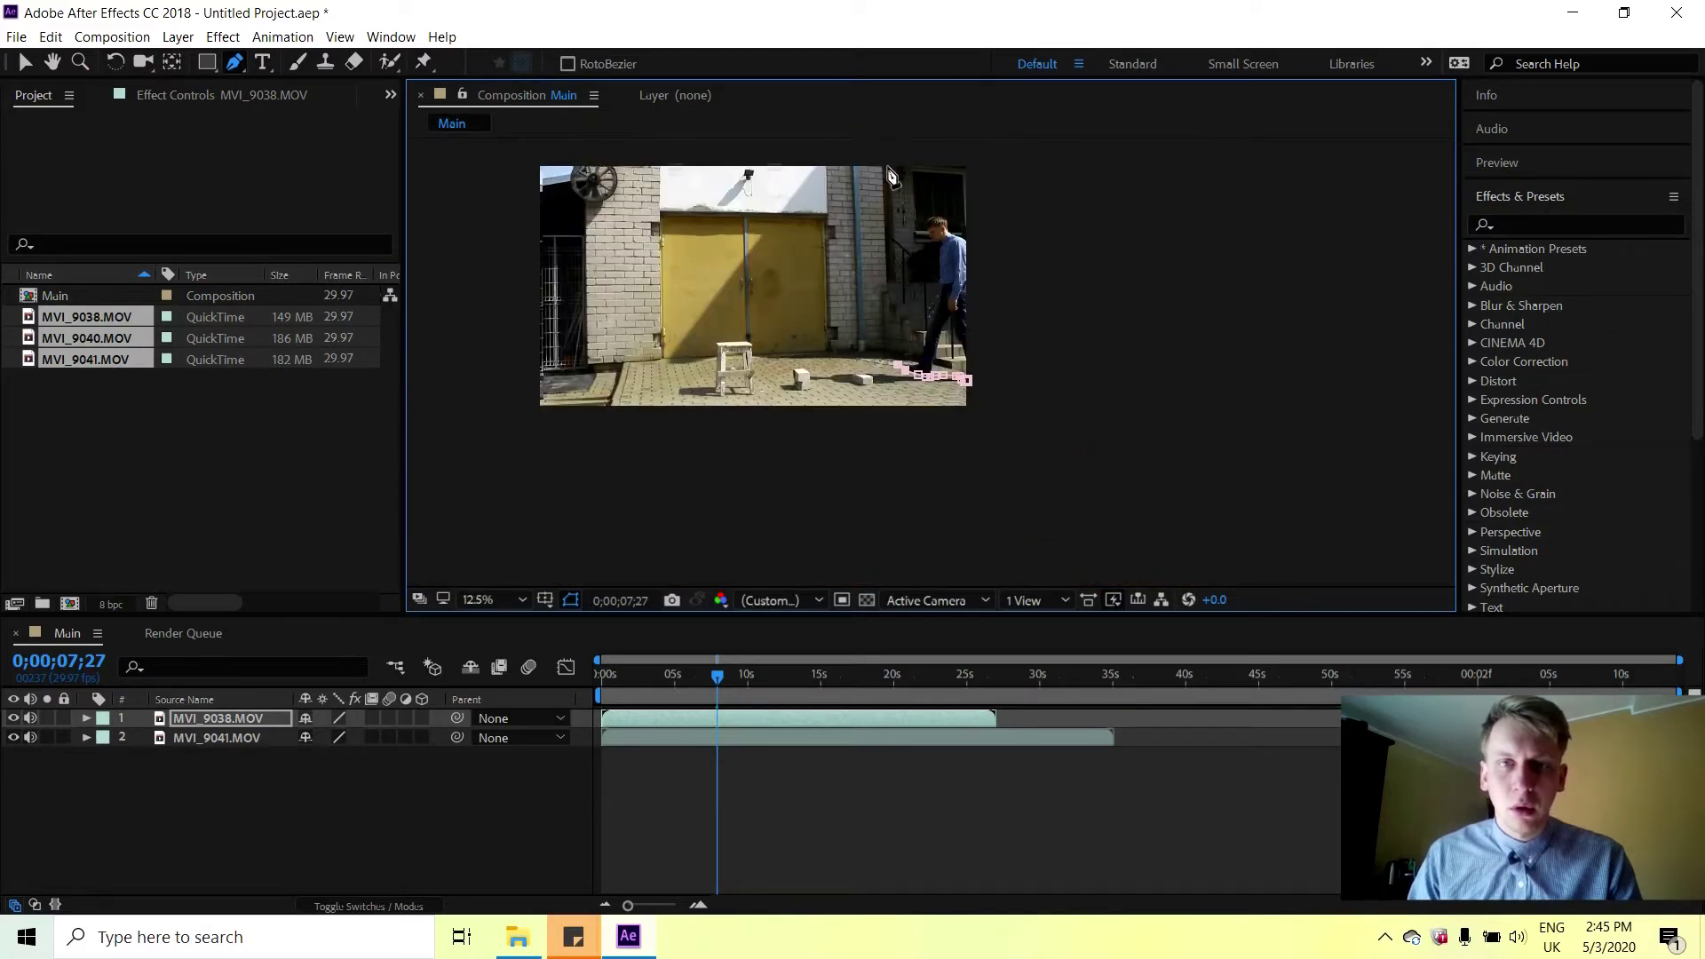
{"action": "scroll", "coordinate": [888, 177], "scroll_direction": "down", "scroll_amount": 1}
{"action": "left_click", "coordinate": [887, 167]}
{"action": "left_click_drag", "start_coordinate": [889, 170], "coordinate": [911, 257]}
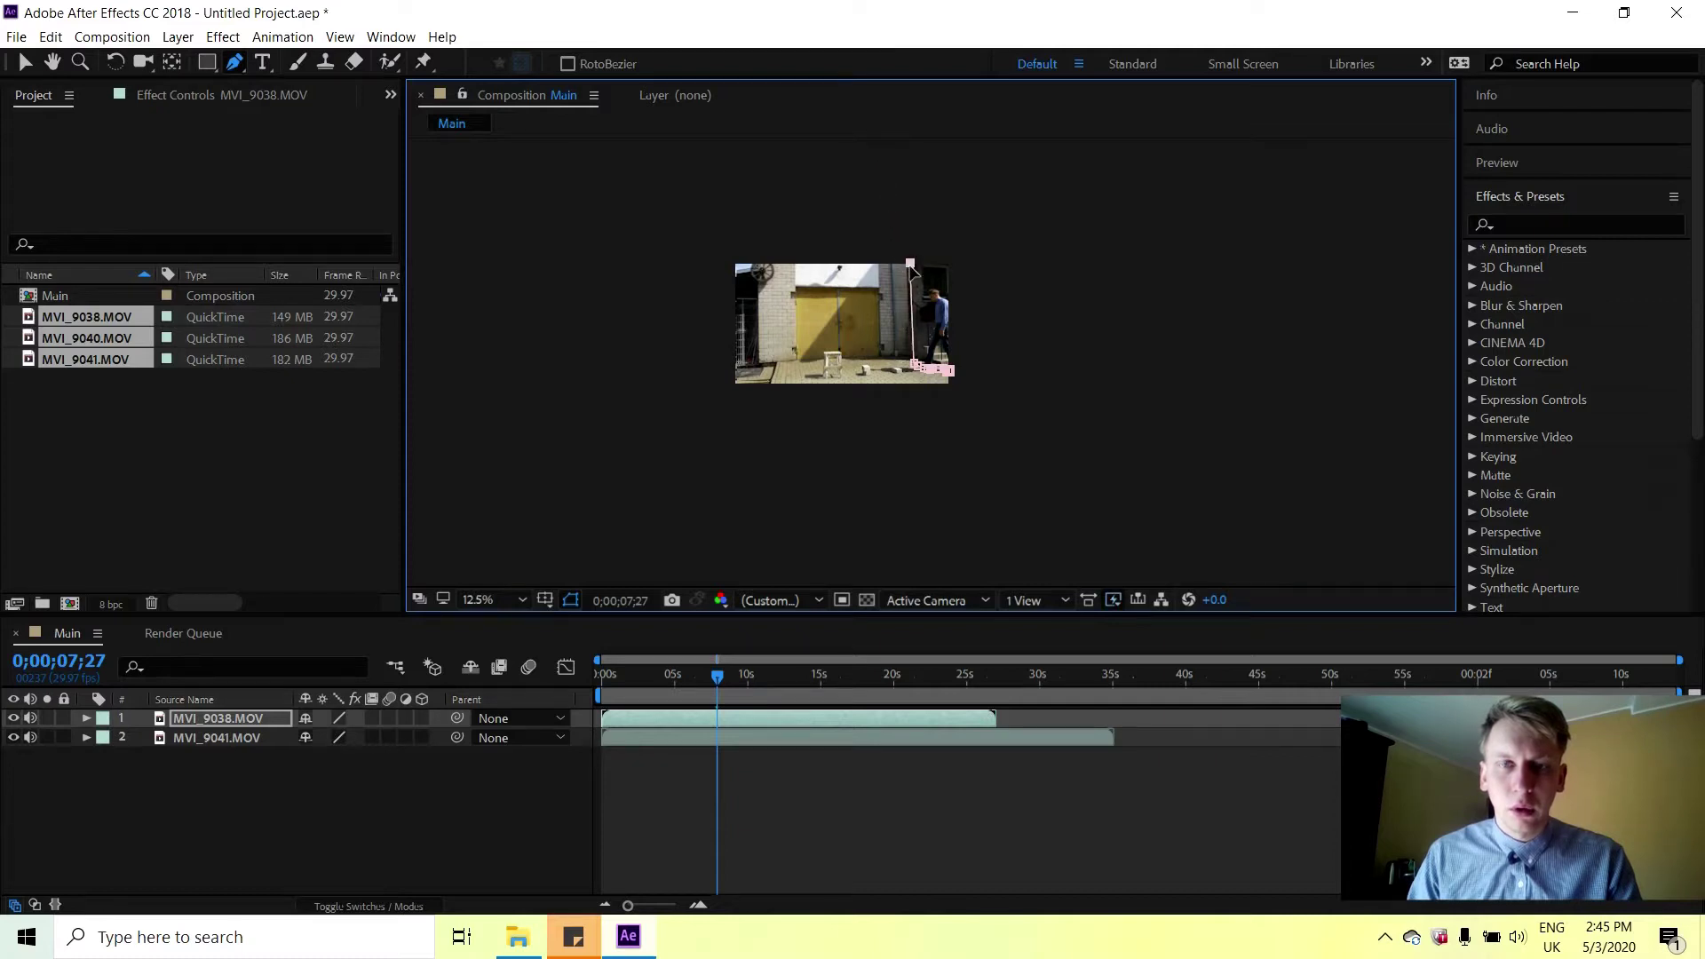
{"action": "scroll", "coordinate": [912, 271], "scroll_direction": "up", "scroll_amount": 6}
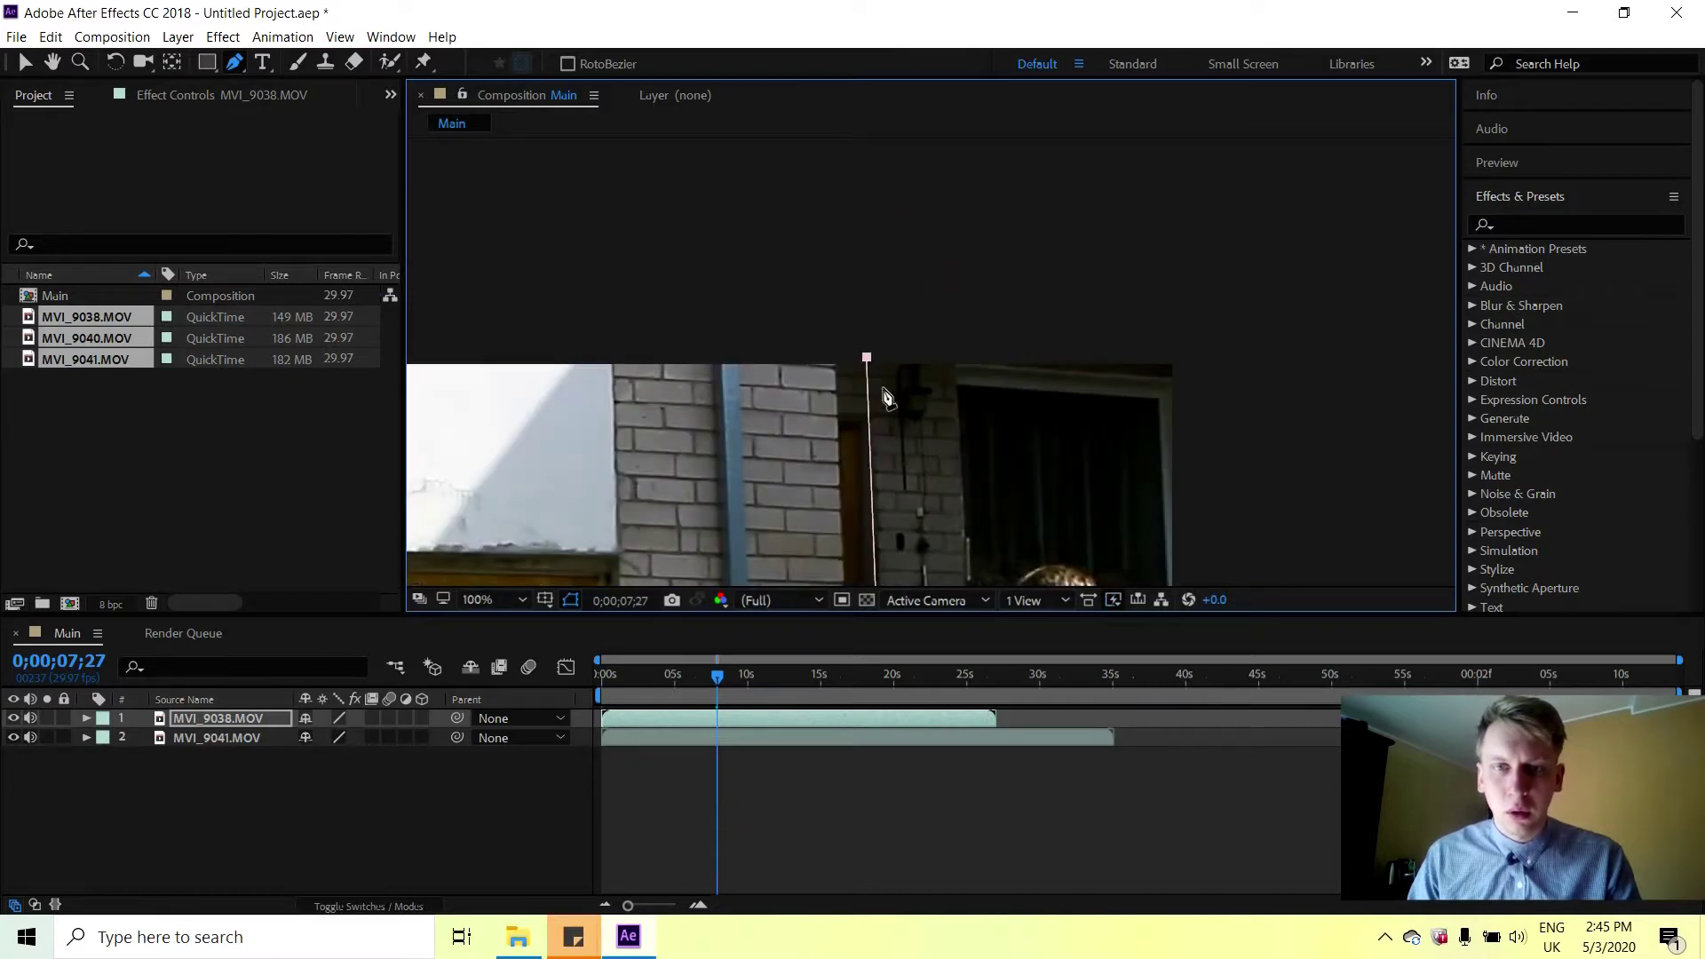
{"action": "scroll", "coordinate": [888, 373], "scroll_direction": "up", "scroll_amount": 2}
{"action": "left_click_drag", "start_coordinate": [887, 342], "coordinate": [882, 349]}
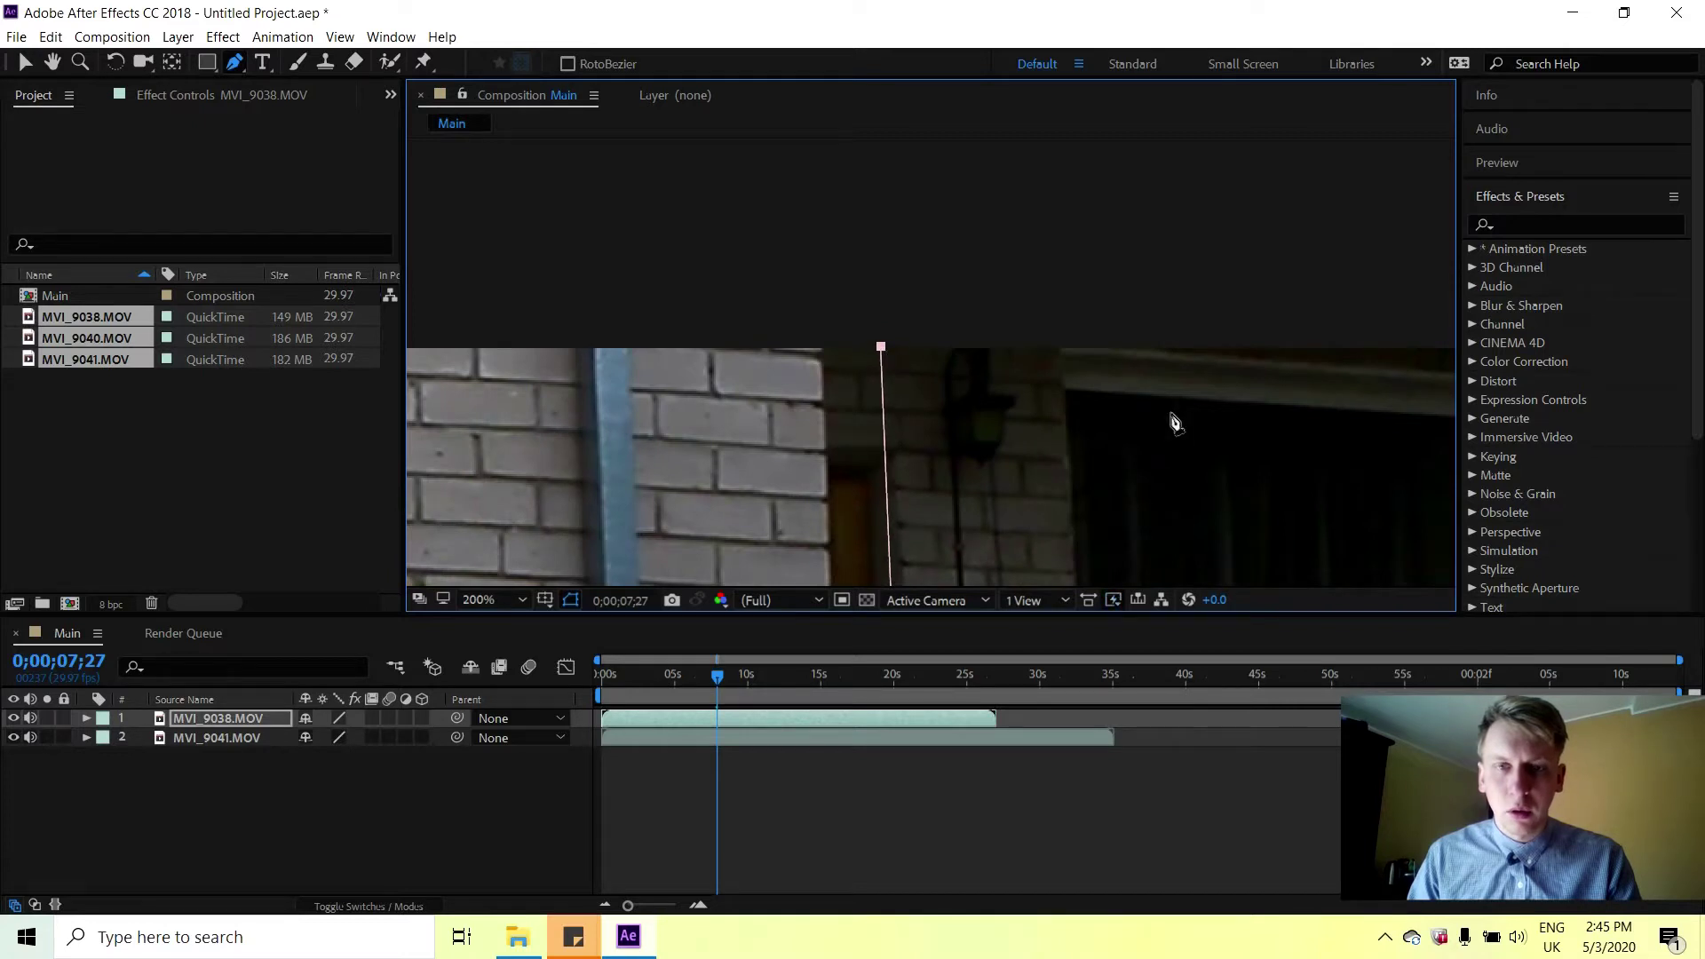
Add a mask vertex at the clip's top-right corner.
{"action": "key", "text": "g"}
{"action": "scroll", "coordinate": [1167, 391], "scroll_direction": "down", "scroll_amount": 2}
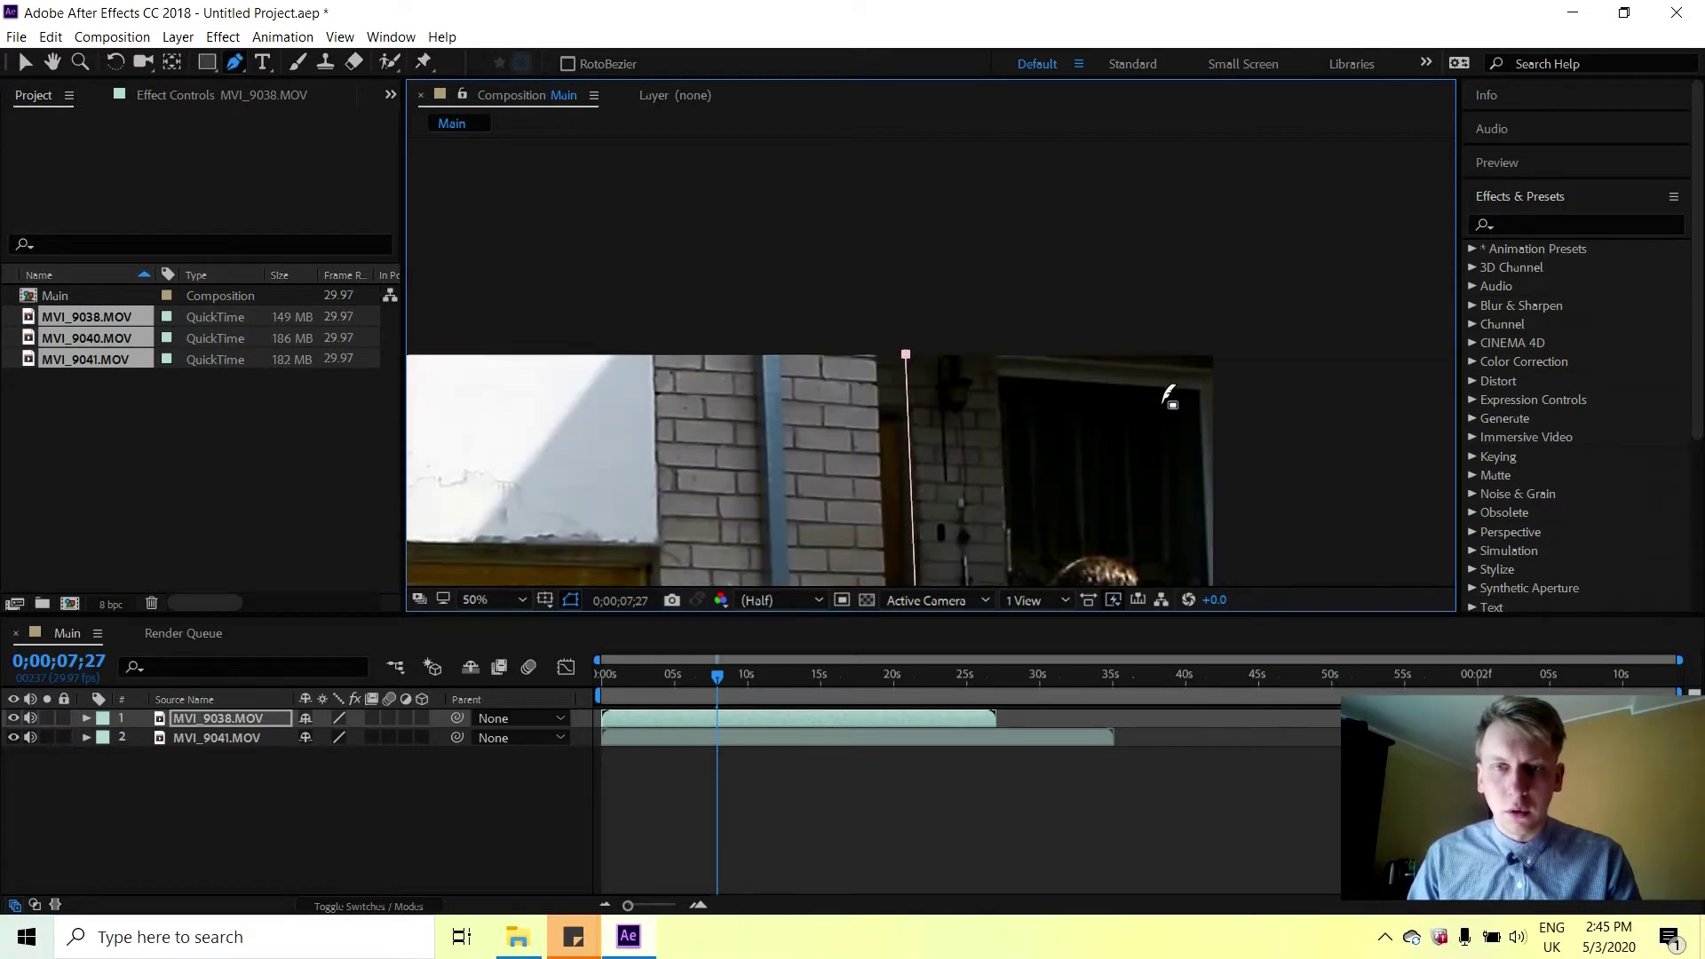
{"action": "scroll", "coordinate": [1089, 348], "scroll_direction": "up", "scroll_amount": 2}
{"action": "scroll", "coordinate": [484, 488], "scroll_direction": "up", "scroll_amount": 1}
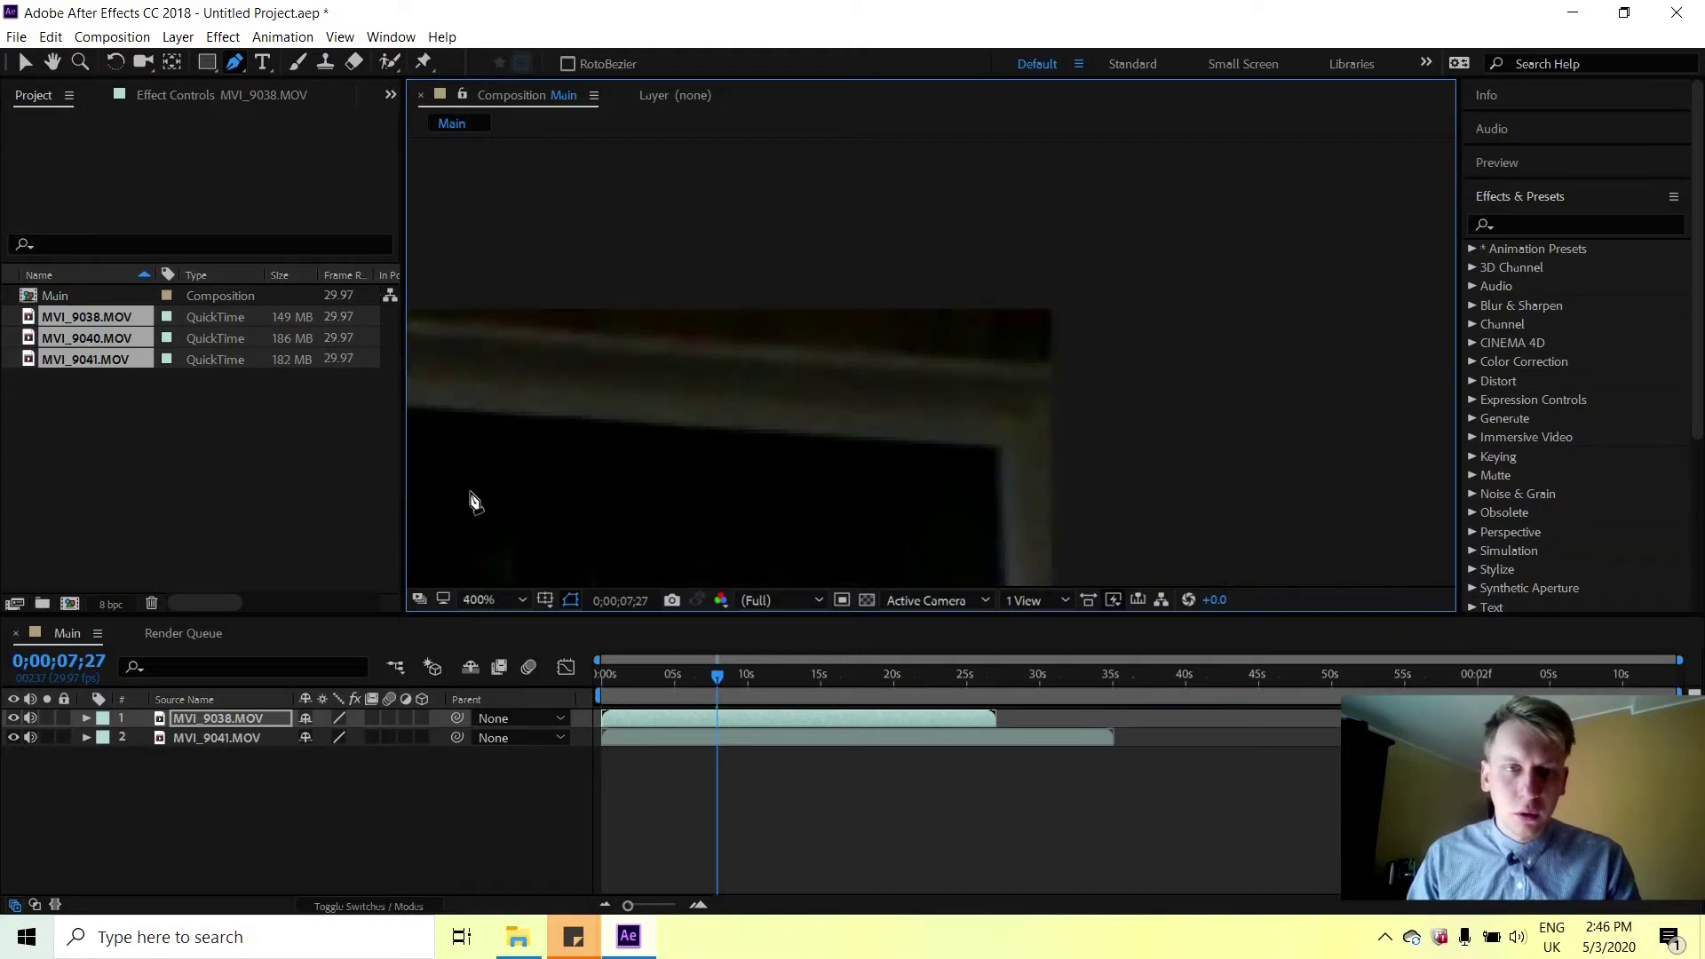
{"action": "left_click", "coordinate": [1050, 312]}
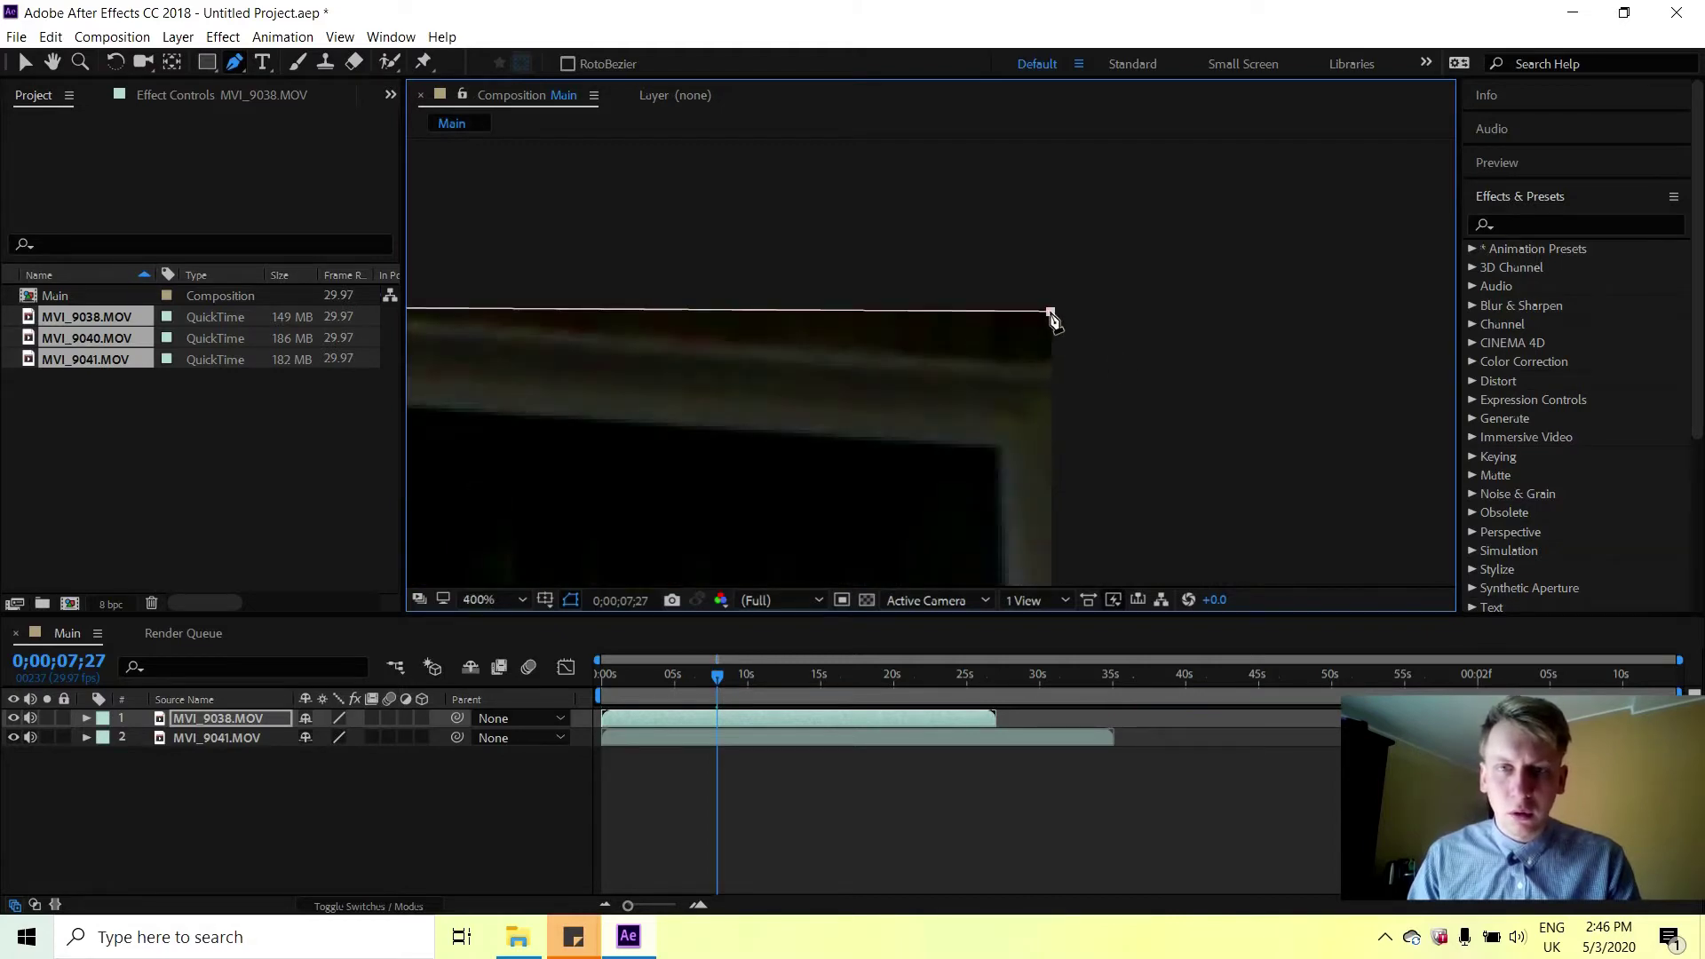
{"action": "scroll", "coordinate": [1037, 435], "scroll_direction": "down", "scroll_amount": 8}
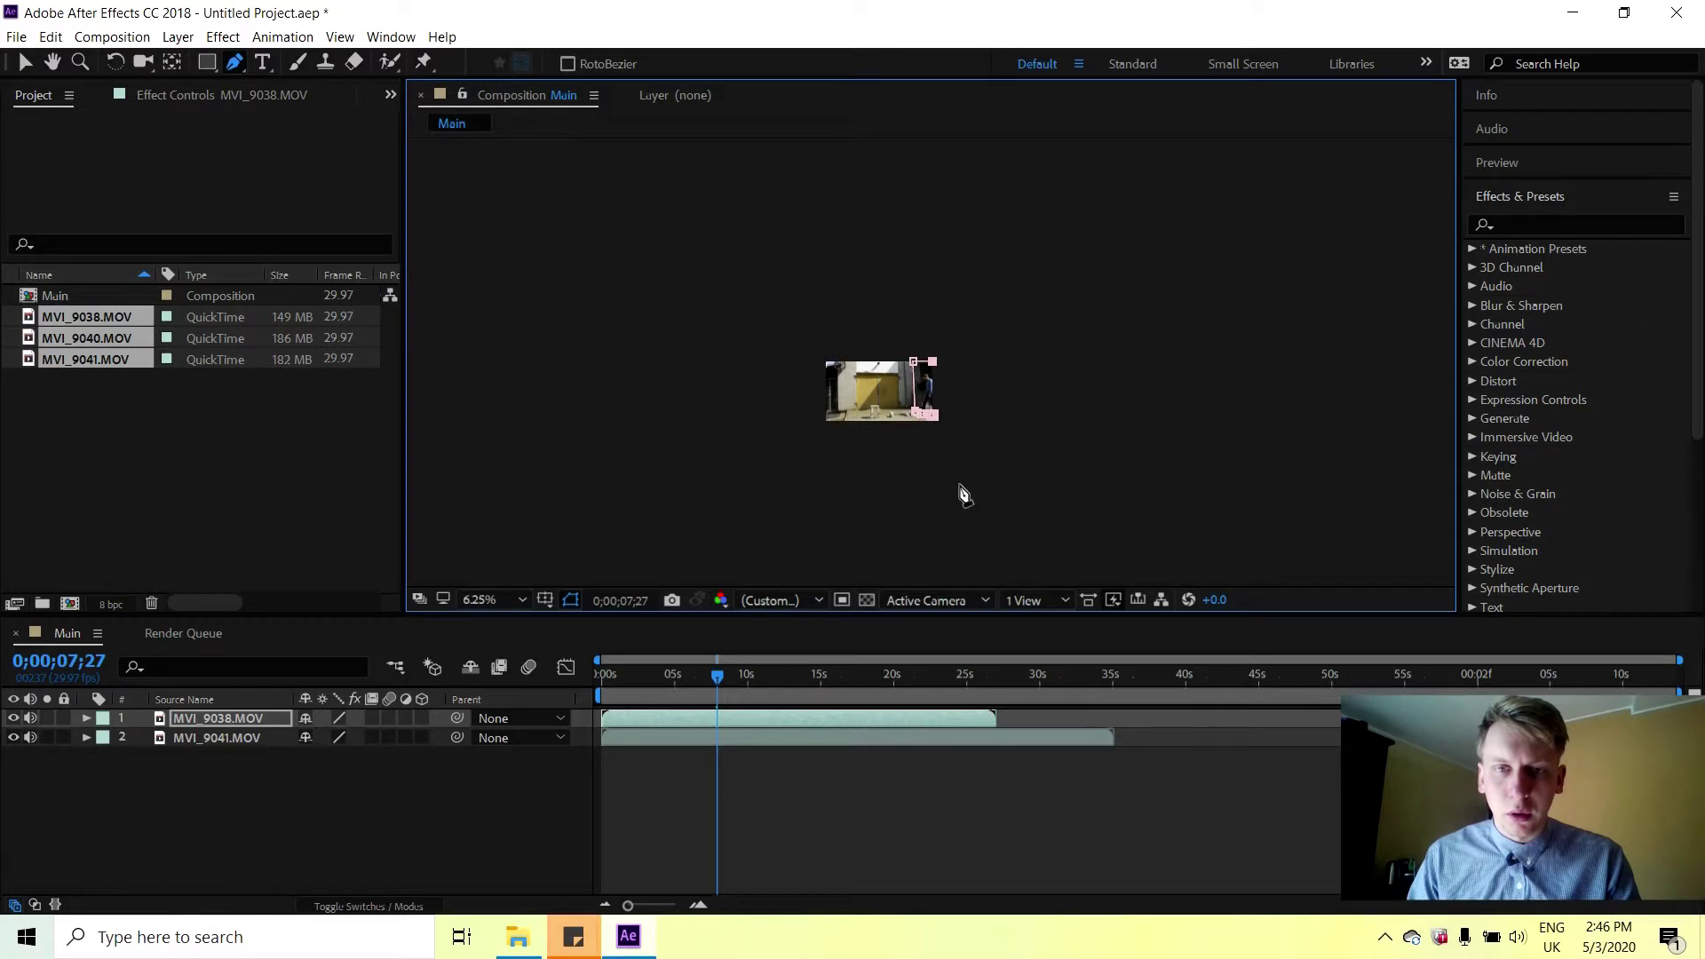
{"action": "scroll", "coordinate": [939, 275], "scroll_direction": "up", "scroll_amount": 1}
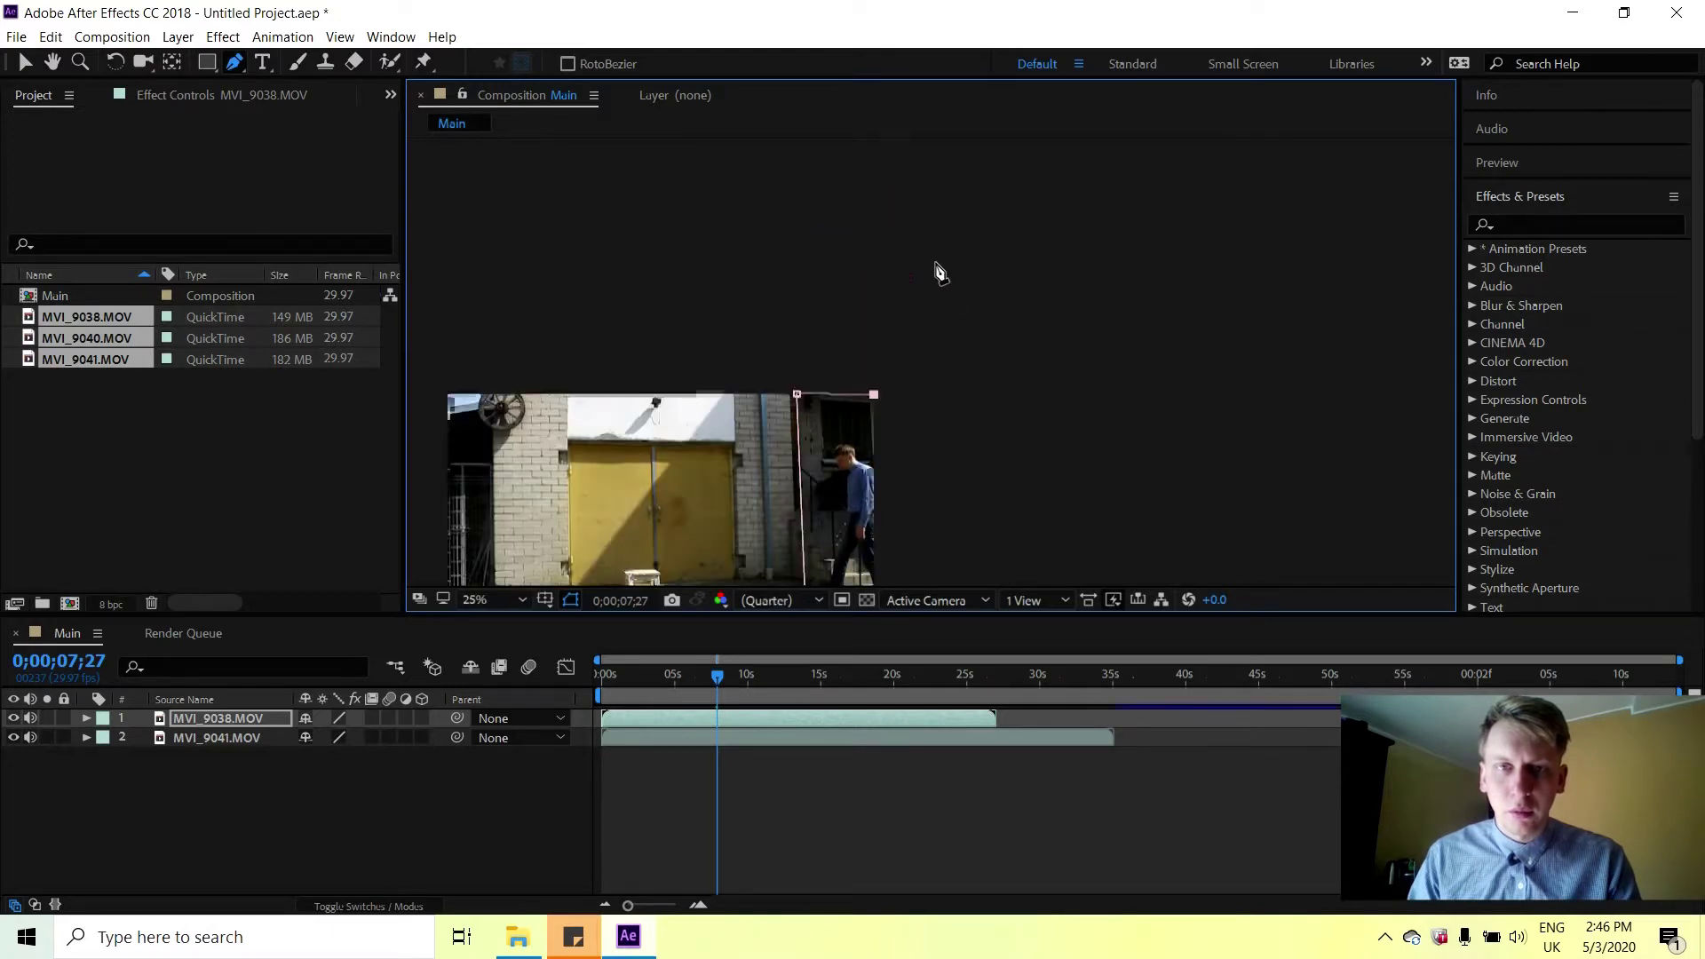
Pan and zoom around the figure to check the mask outline up to its last point.
{"action": "left_click_drag", "start_coordinate": [875, 510], "coordinate": [918, 385]}
{"action": "scroll", "coordinate": [923, 399], "scroll_direction": "up", "scroll_amount": 1}
{"action": "left_click_drag", "start_coordinate": [913, 460], "coordinate": [917, 442]}
{"action": "scroll", "coordinate": [916, 443], "scroll_direction": "up", "scroll_amount": 3}
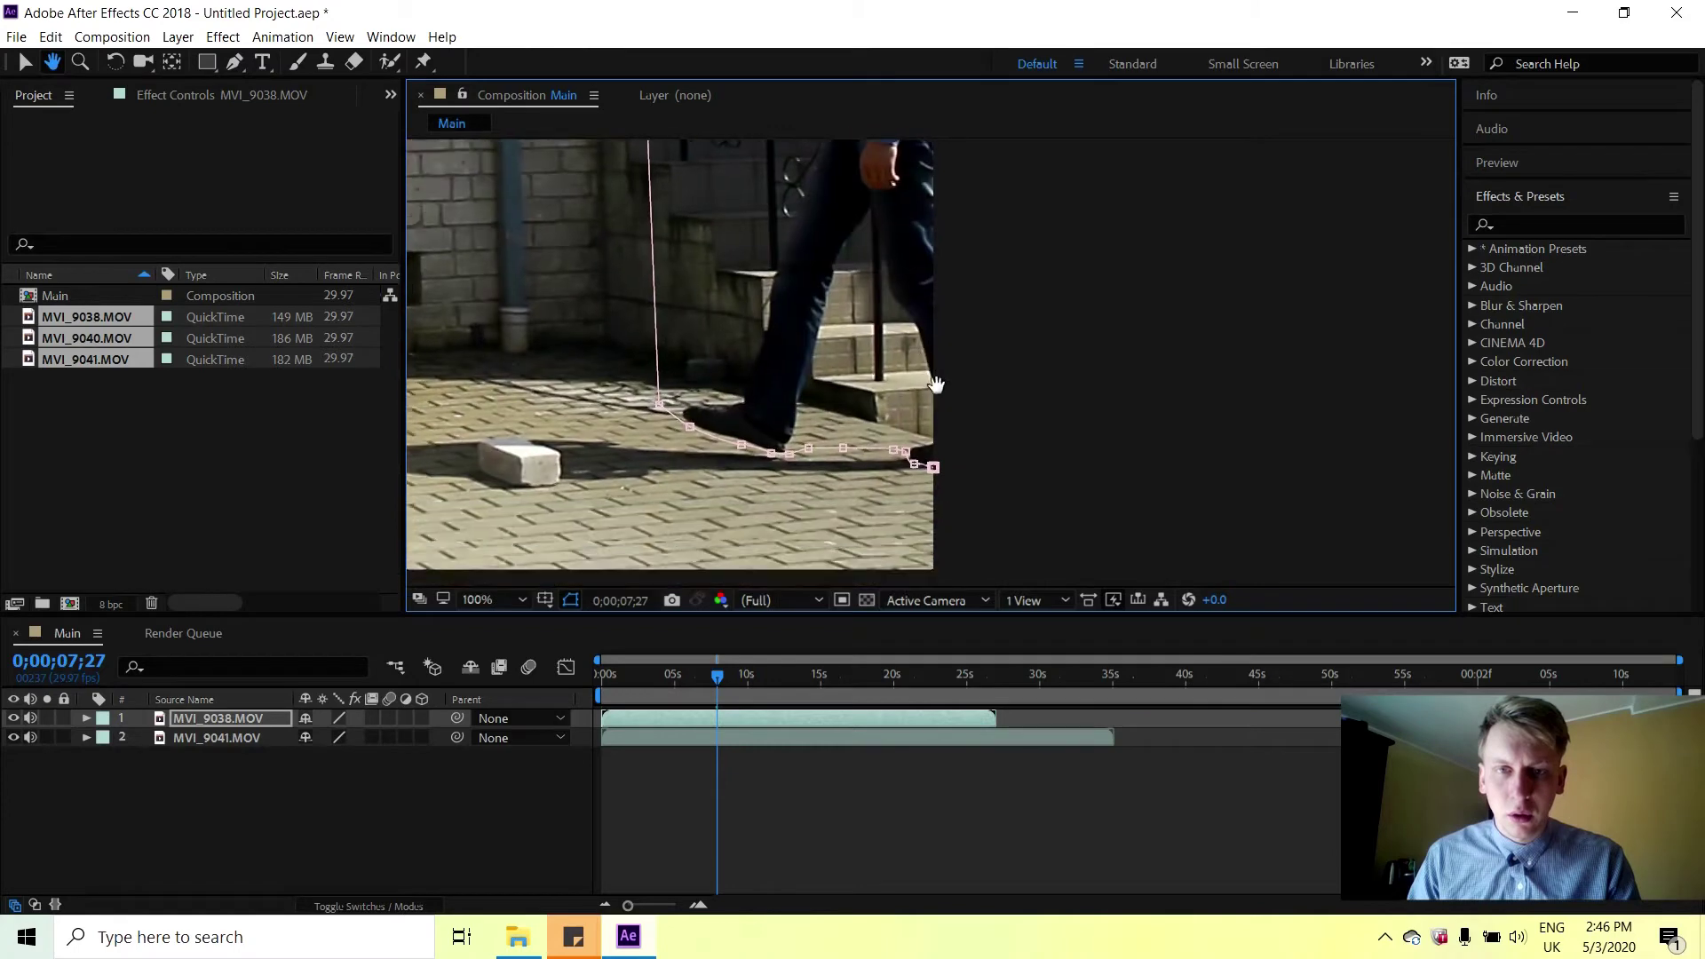
{"action": "left_click_drag", "start_coordinate": [925, 444], "coordinate": [1002, 236]}
{"action": "left_click_drag", "start_coordinate": [1042, 415], "coordinate": [1046, 323]}
{"action": "key", "text": "g"}
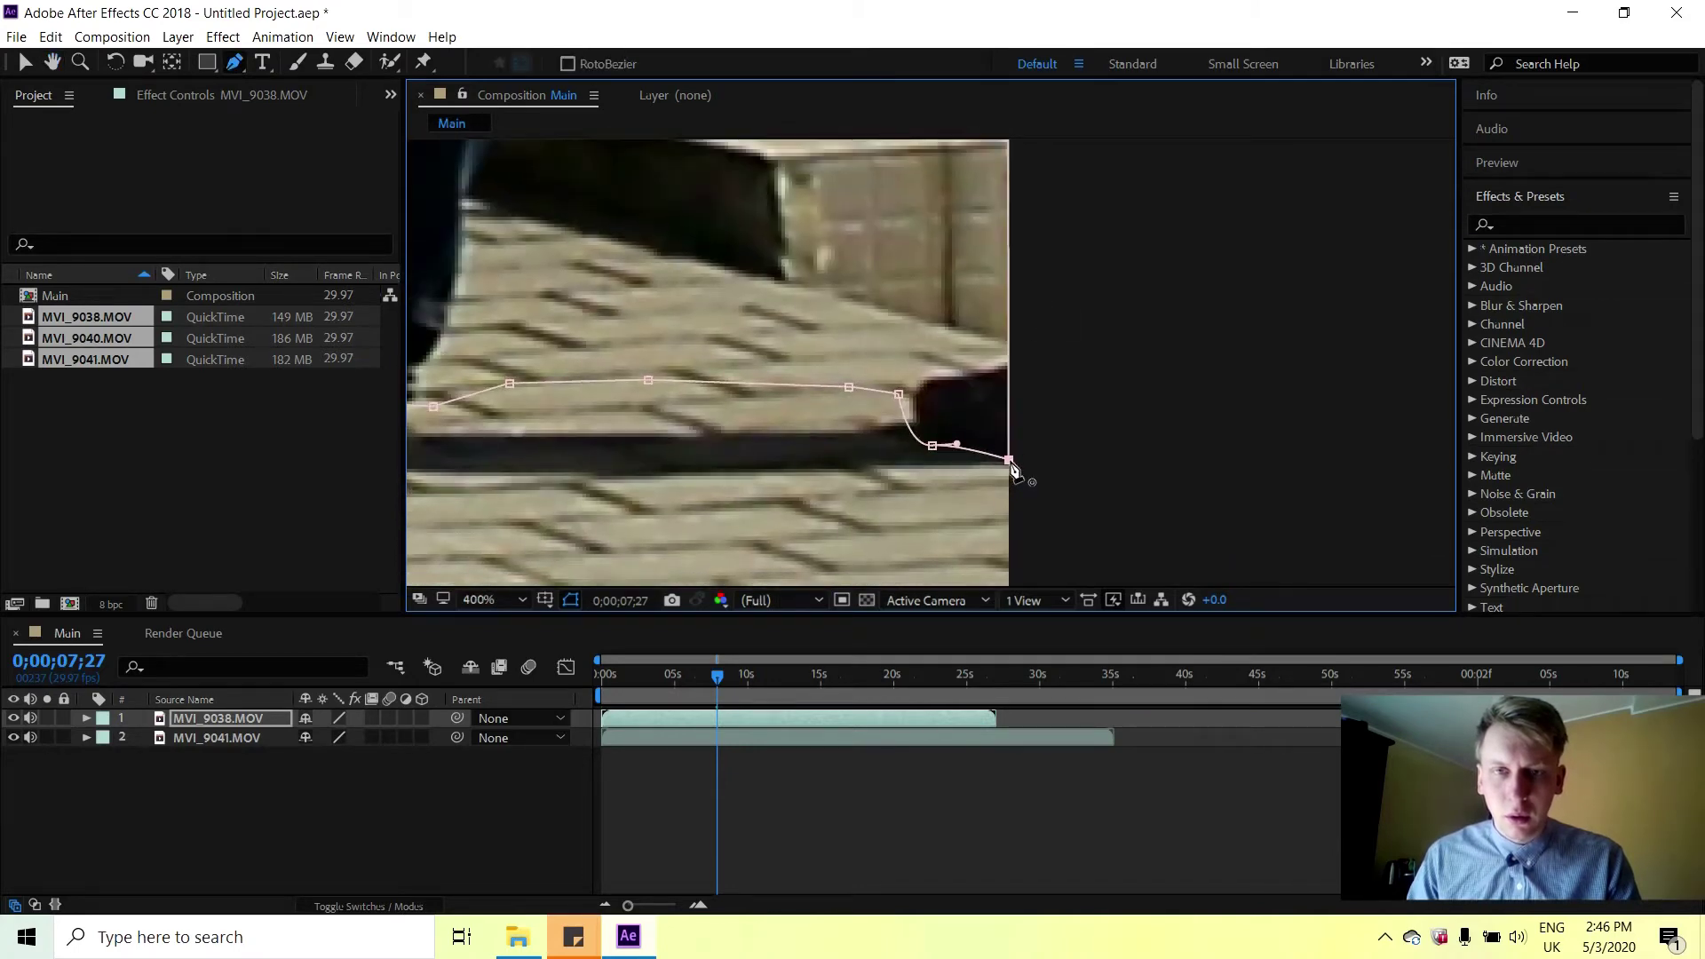
{"action": "scroll", "coordinate": [1013, 466], "scroll_direction": "down", "scroll_amount": 3}
{"action": "scroll", "coordinate": [973, 373], "scroll_direction": "down", "scroll_amount": 2}
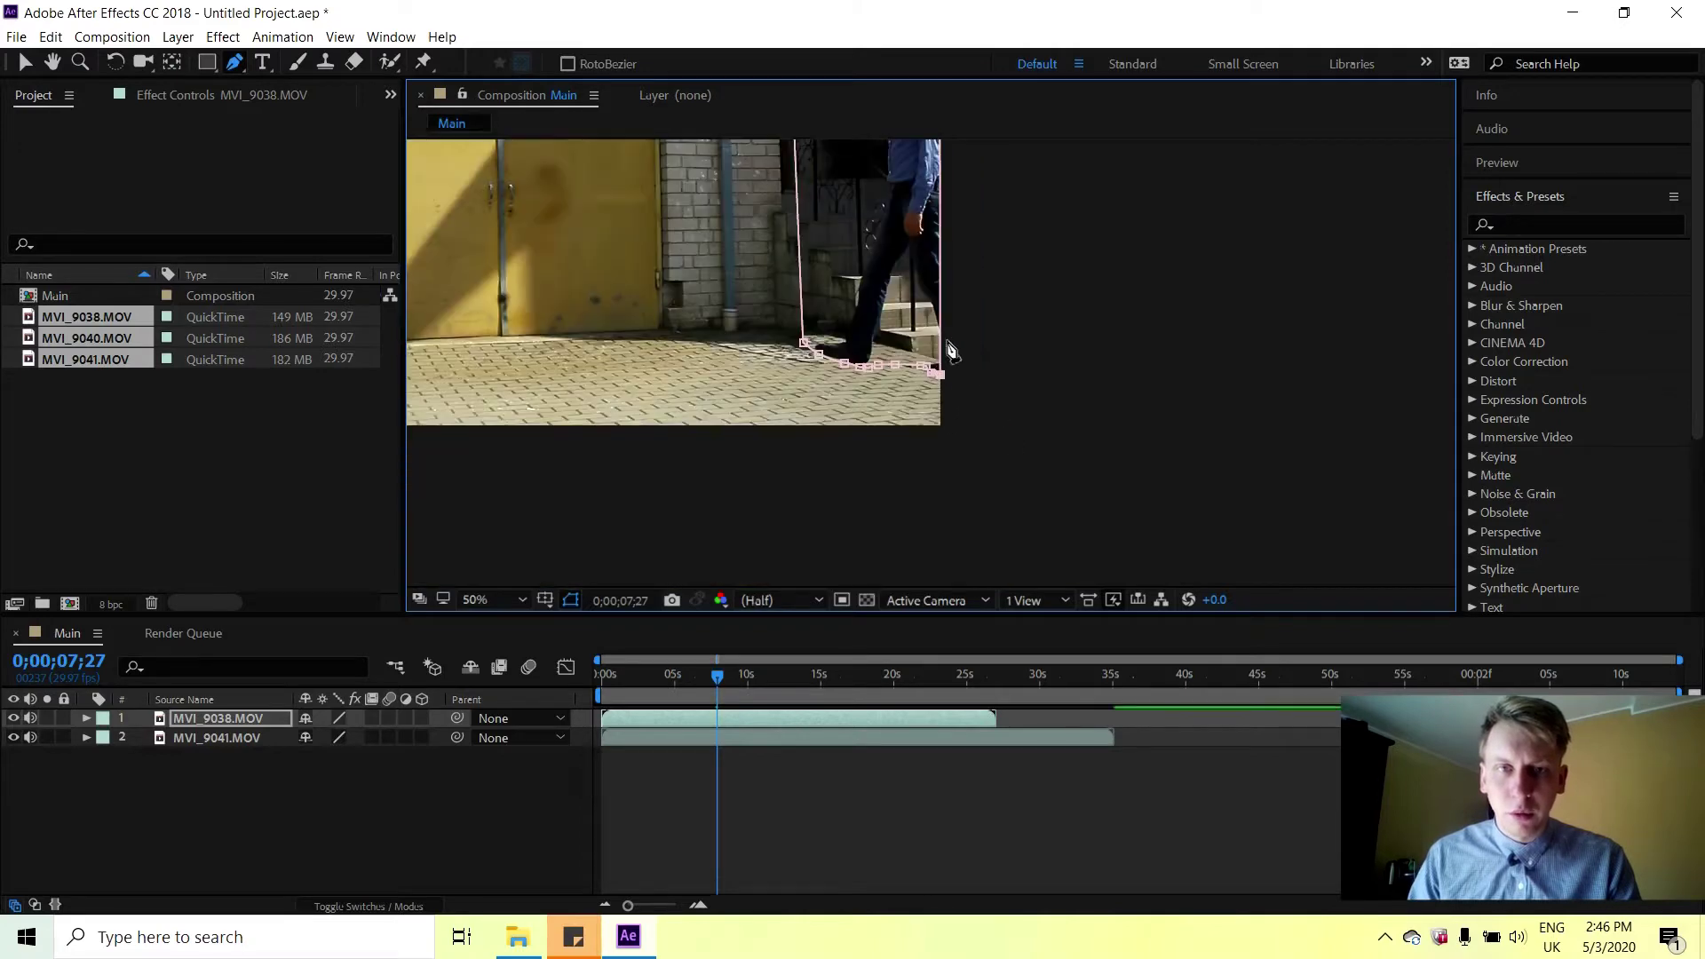
{"action": "scroll", "coordinate": [936, 329], "scroll_direction": "down", "scroll_amount": 2}
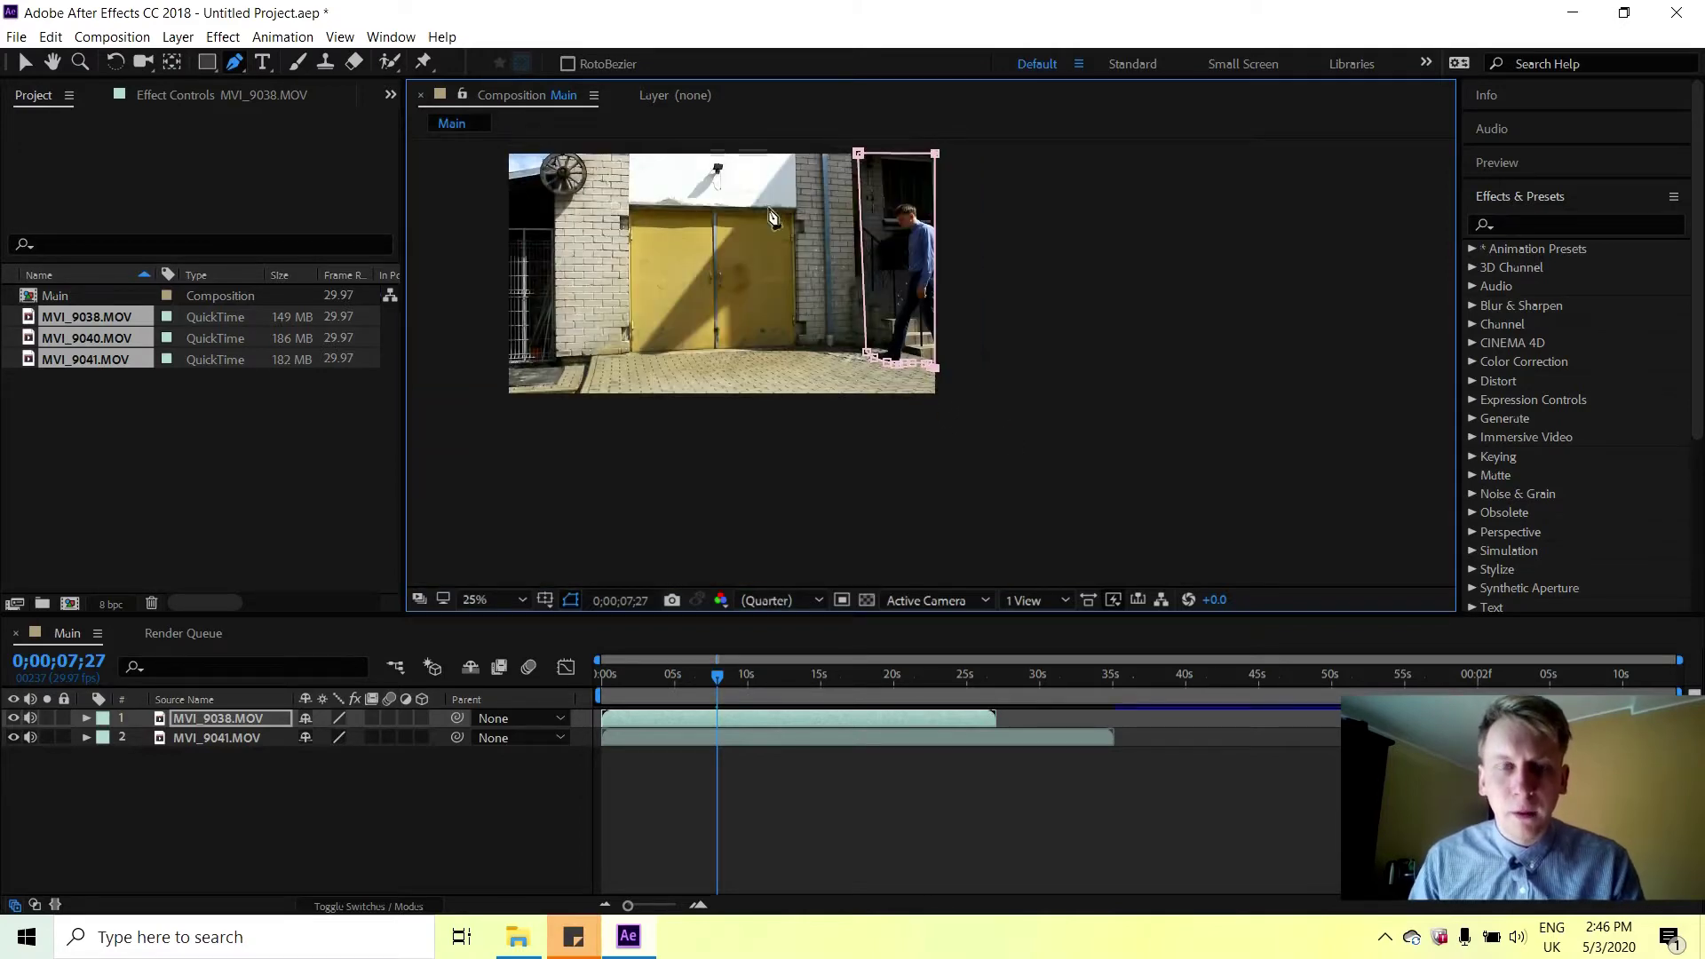
Expand MVI_9038.MOV's Masks > Mask 1 and set a Mask Path keyframe at 0;00;07;27.
{"action": "left_click", "coordinate": [89, 719]}
{"action": "left_click", "coordinate": [89, 718]}
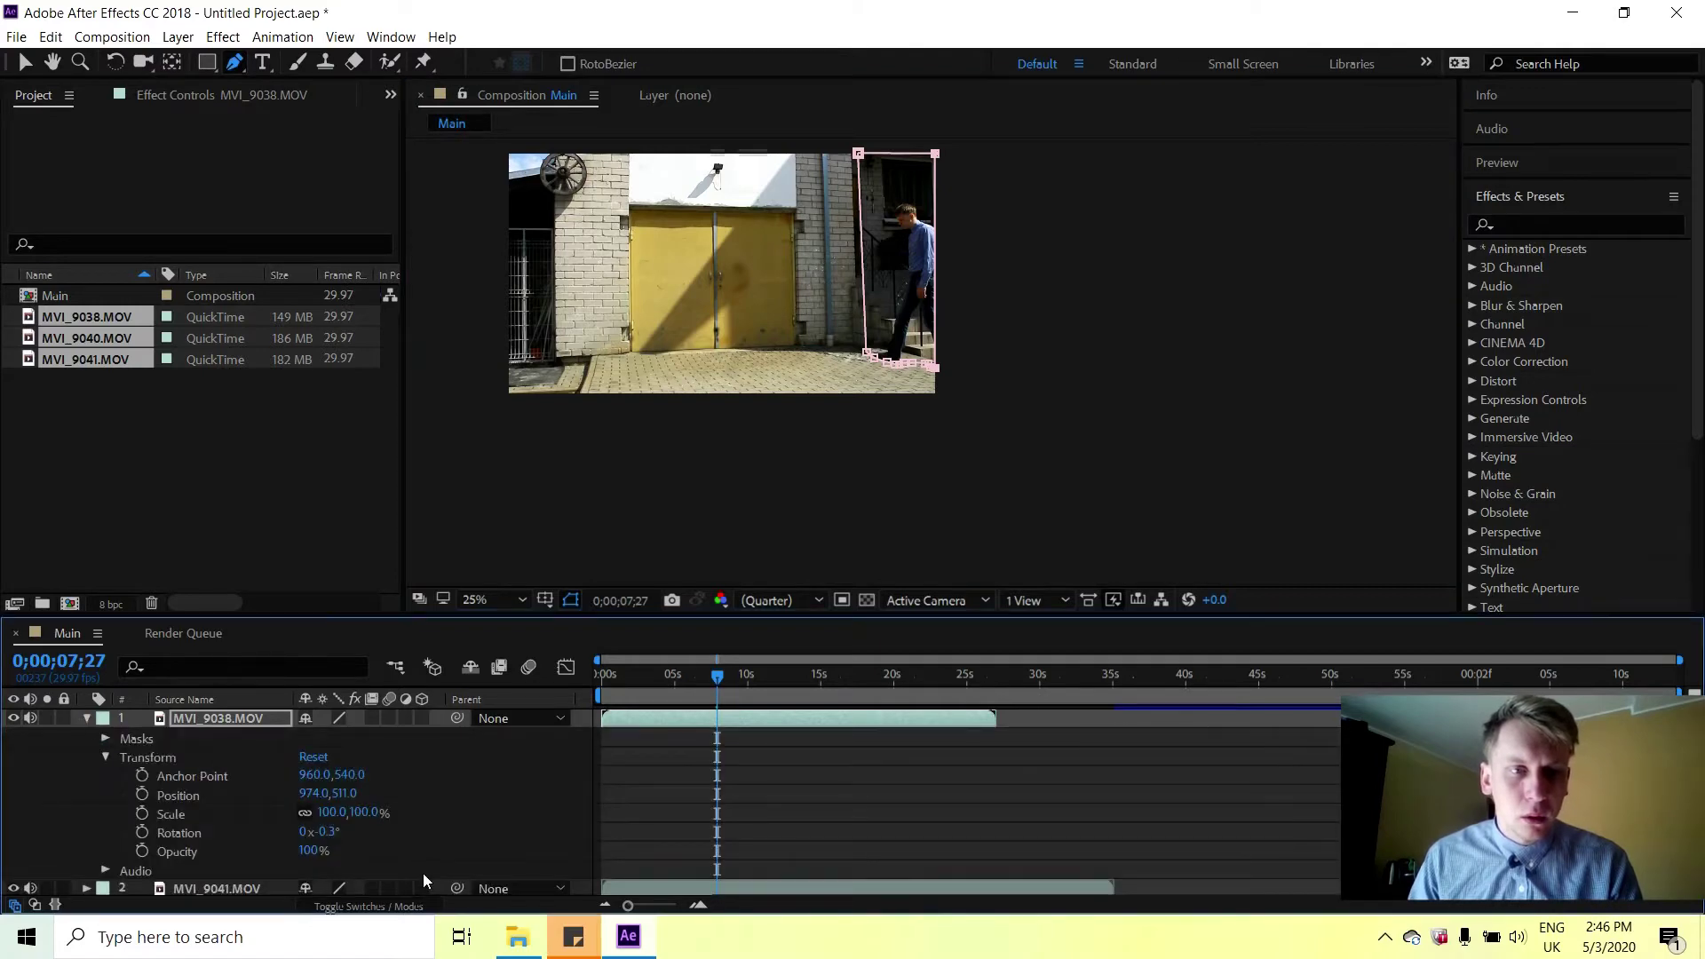
{"action": "left_click", "coordinate": [105, 757]}
{"action": "left_click", "coordinate": [105, 738]}
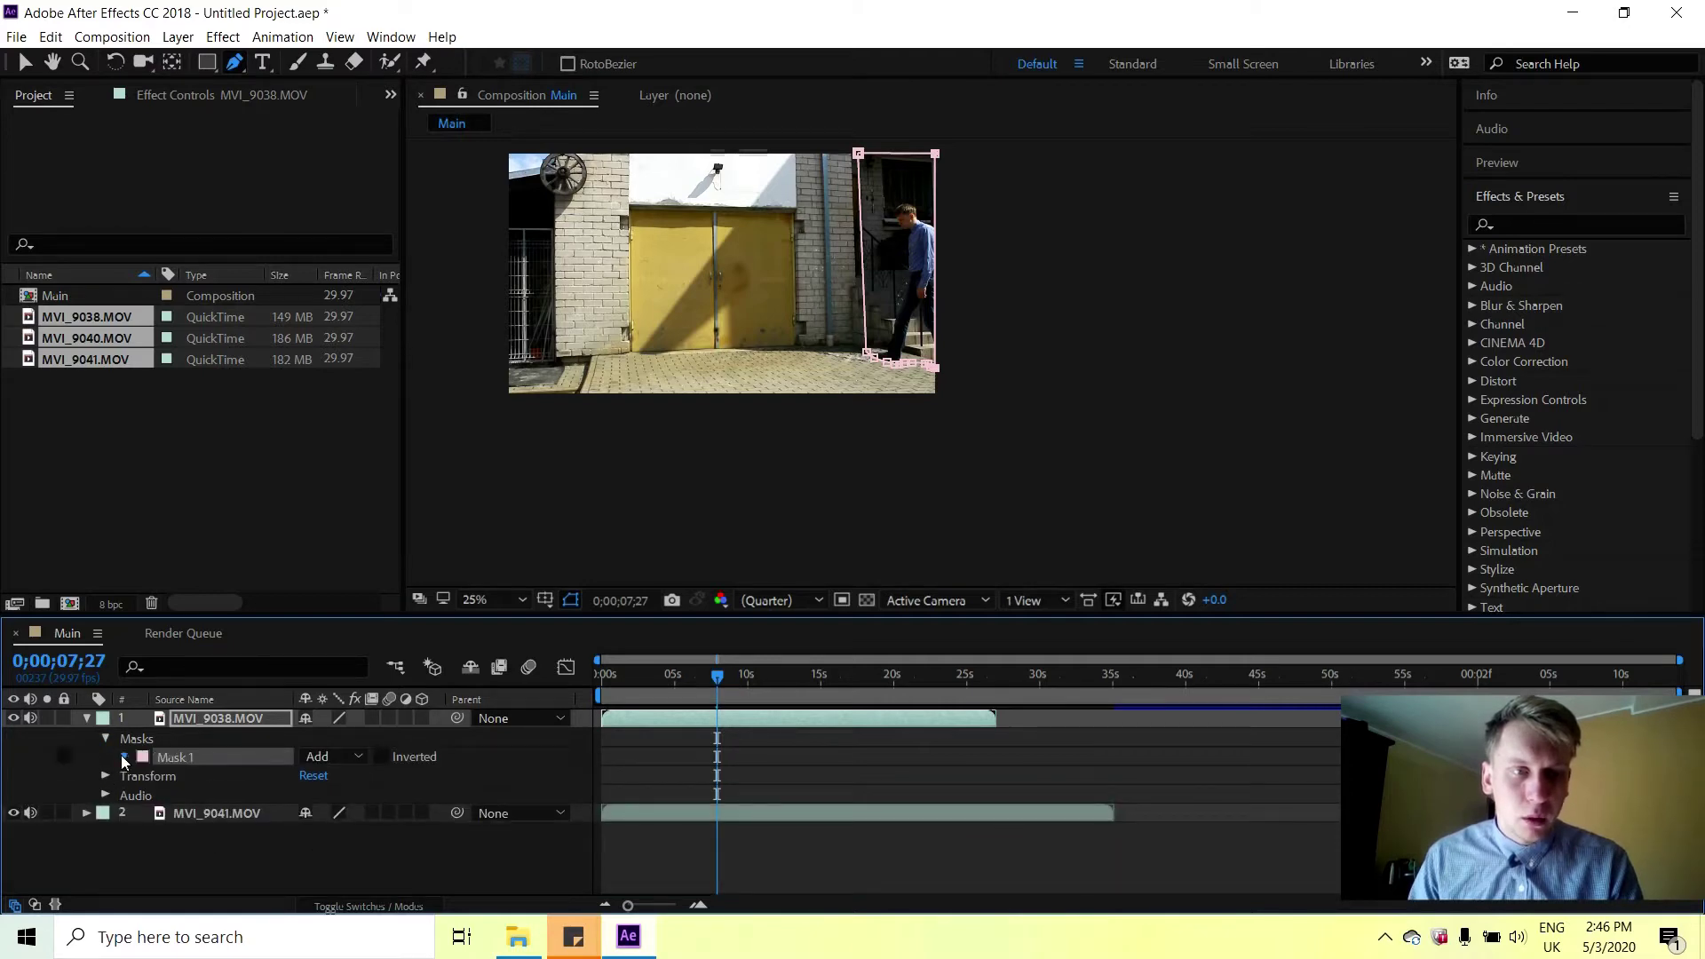
{"action": "left_click", "coordinate": [123, 757]}
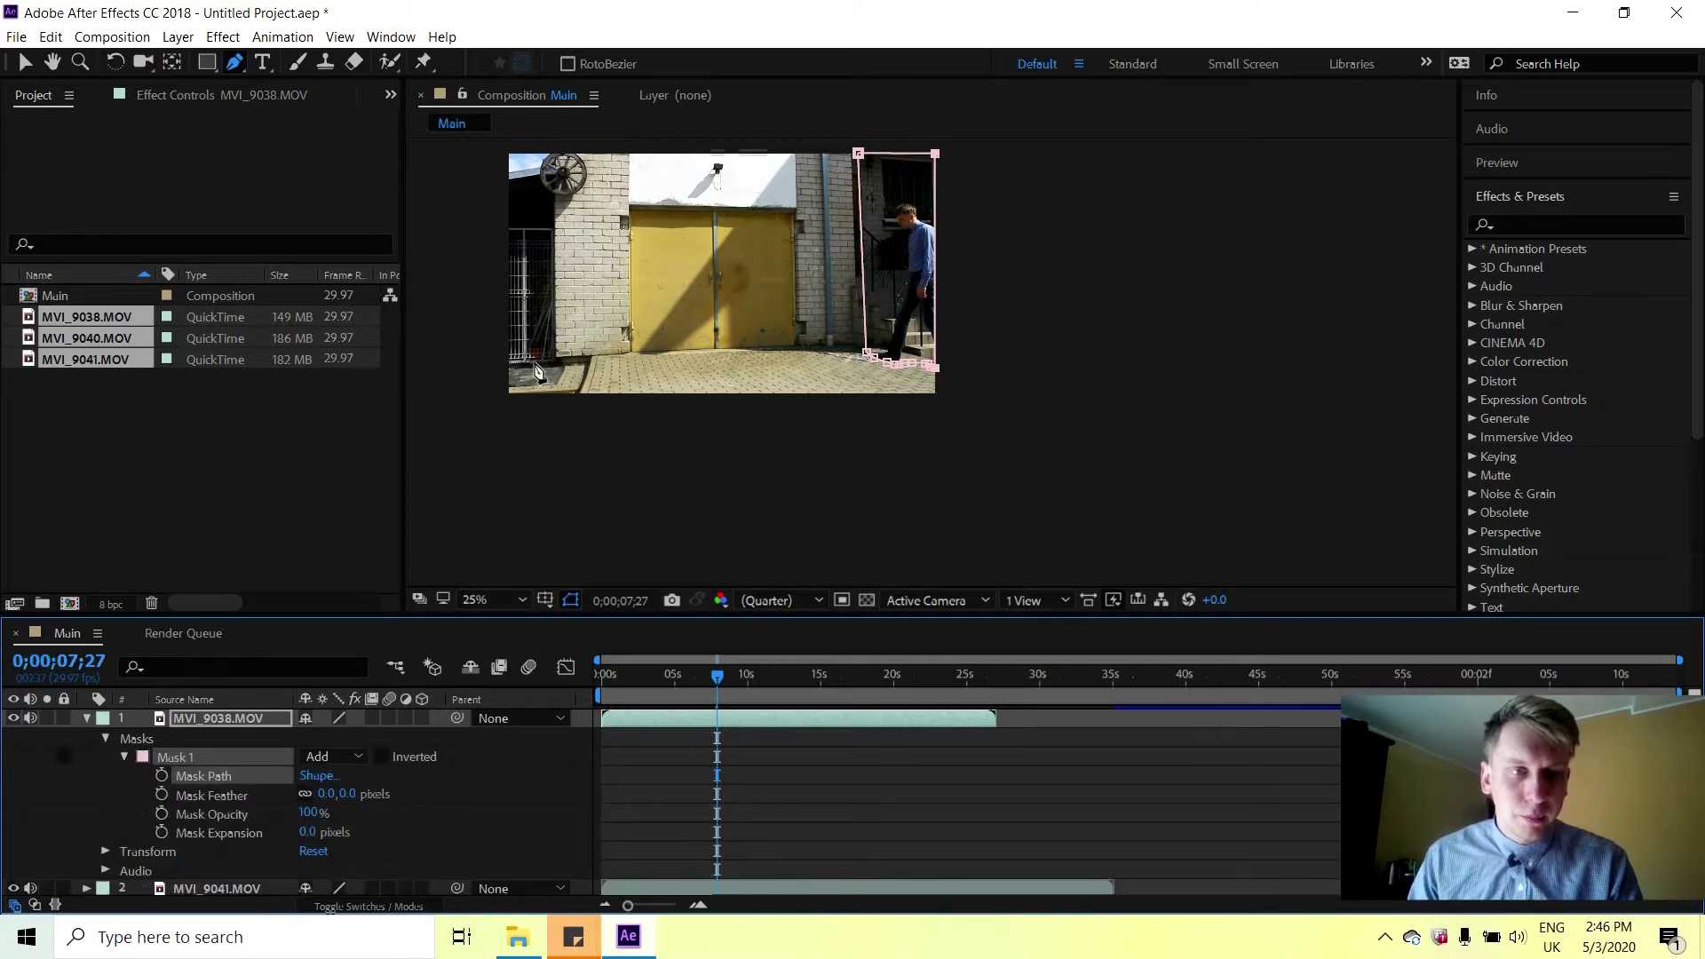
{"action": "left_click", "coordinate": [163, 777]}
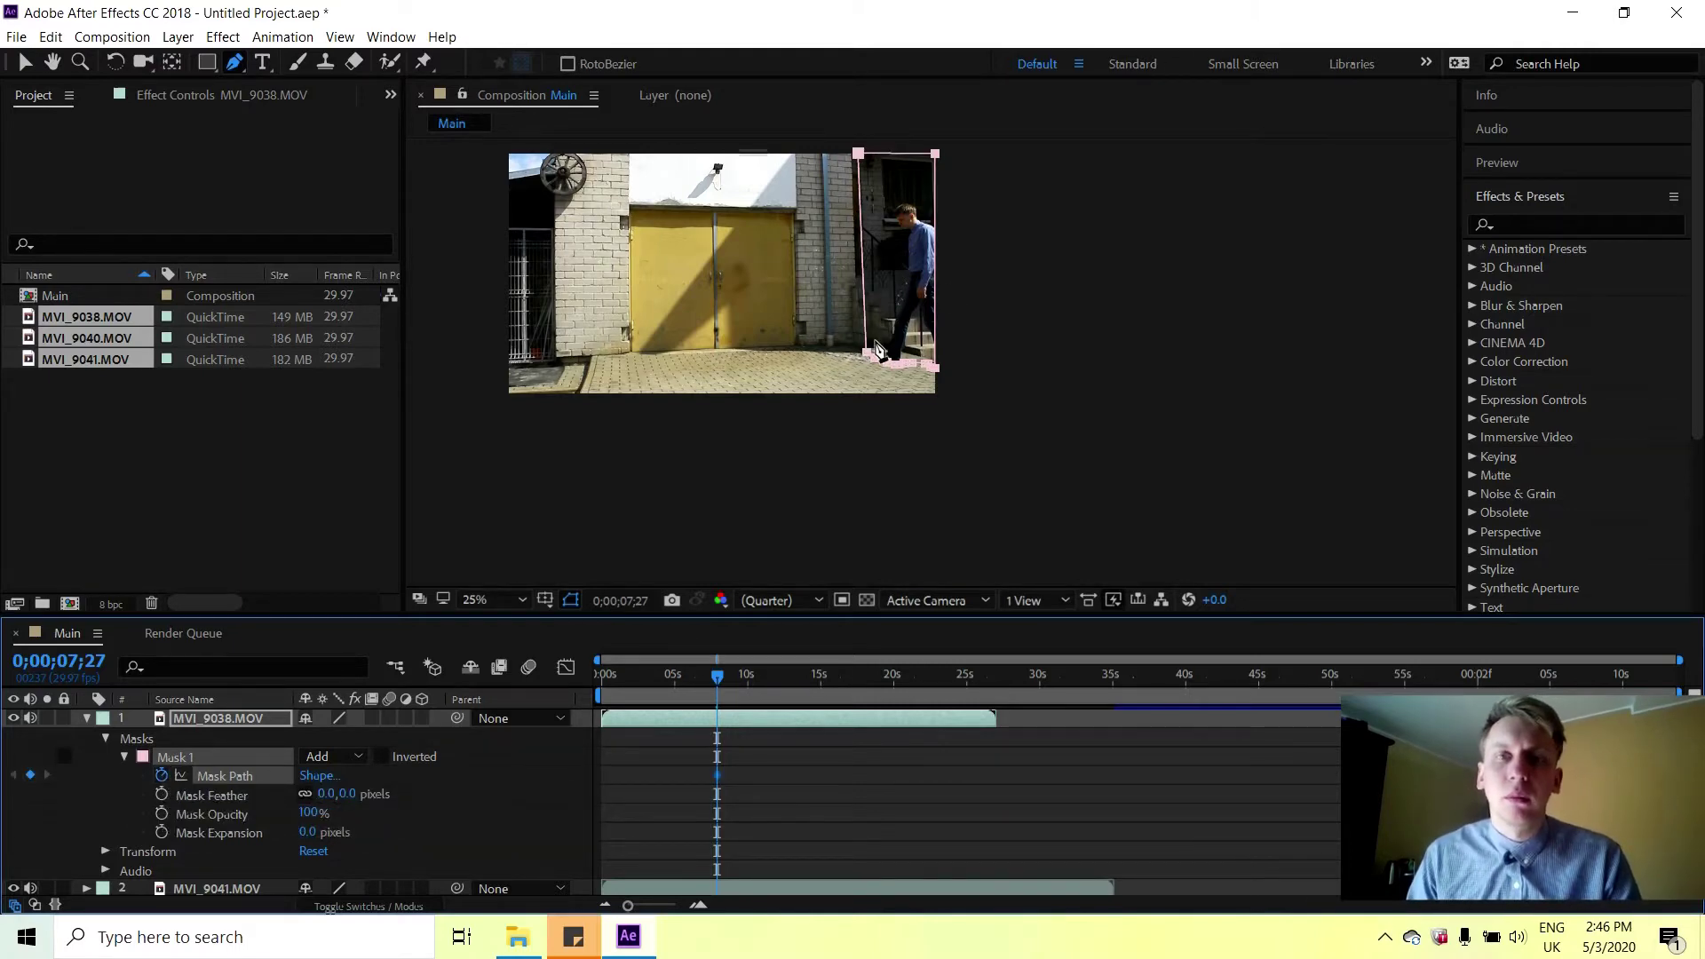
Zoom in on the shoe, advance to 0;00;08;13, and undo an accidental whole-mask move.
{"action": "scroll", "coordinate": [877, 350], "scroll_direction": "up", "scroll_amount": 5}
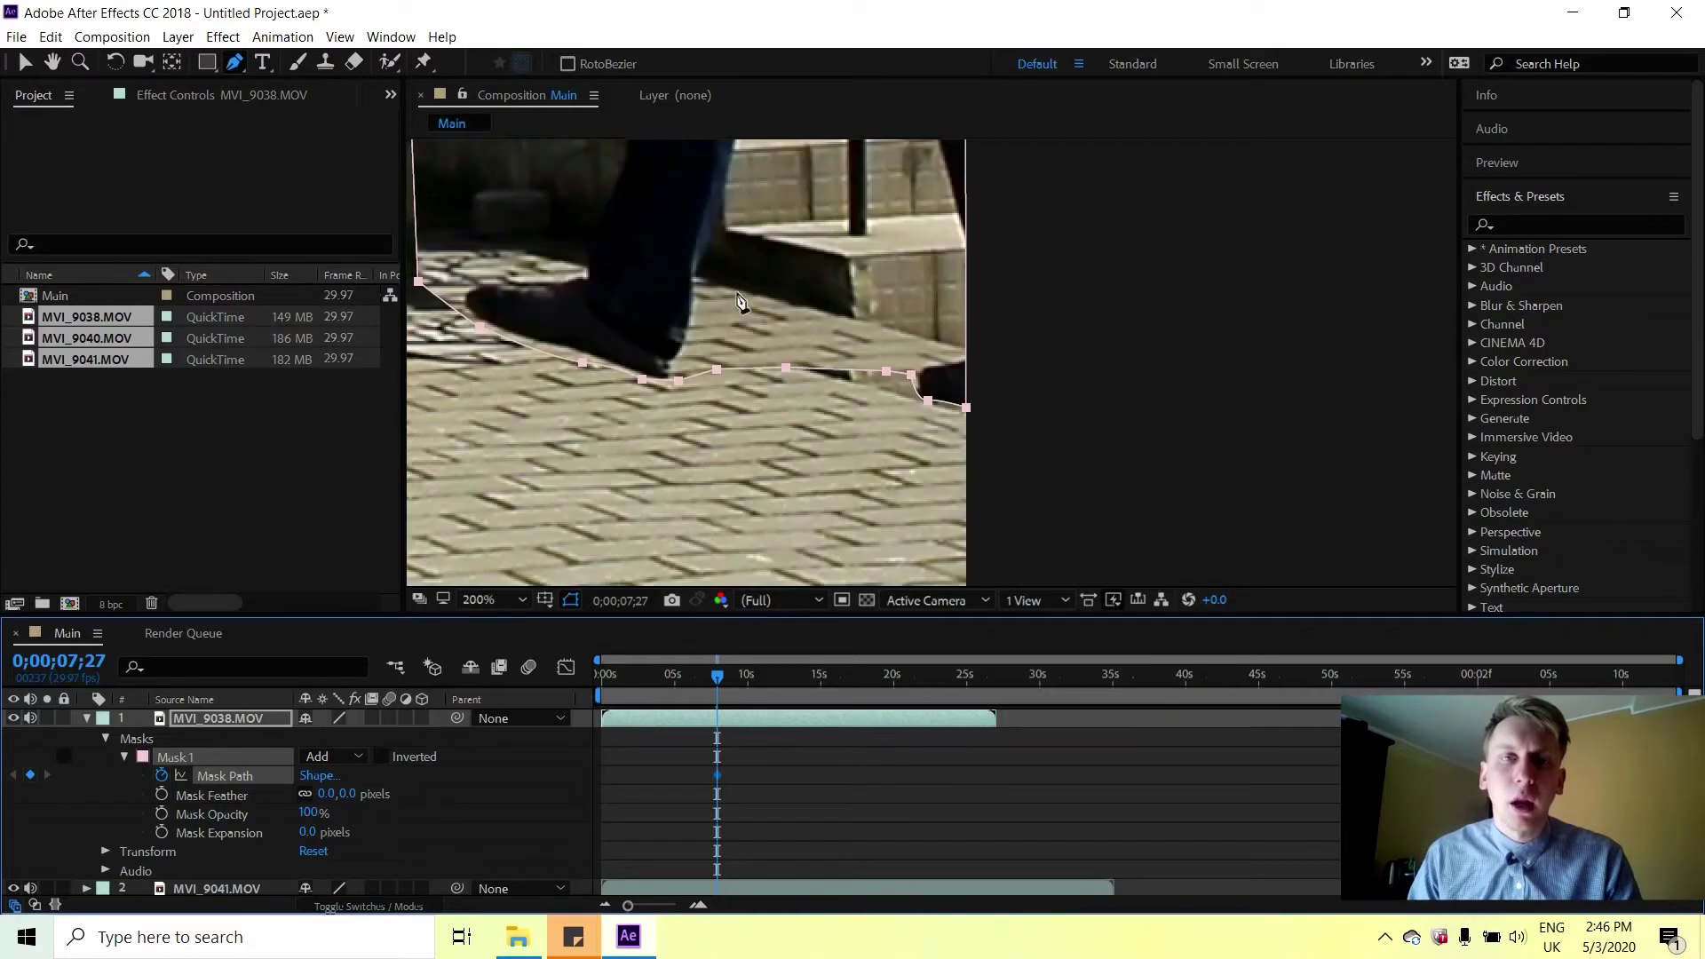
{"action": "key", "text": "h"}
{"action": "left_click_drag", "start_coordinate": [563, 248], "coordinate": [887, 370]}
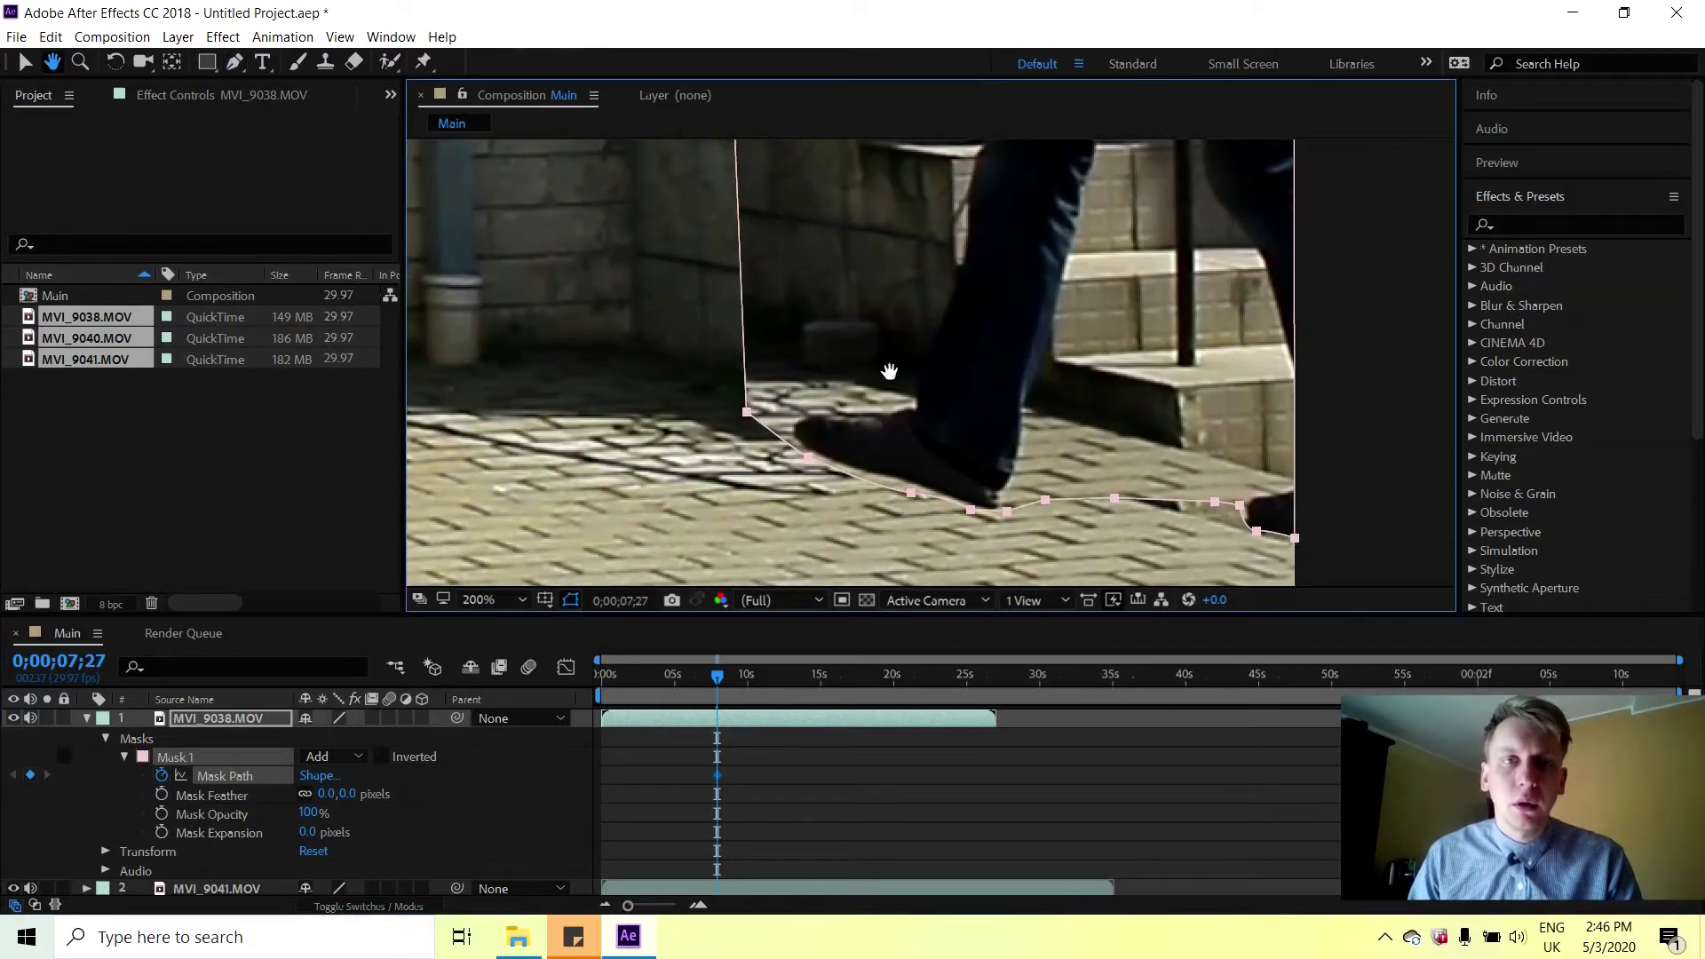
{"action": "key", "text": "period"}
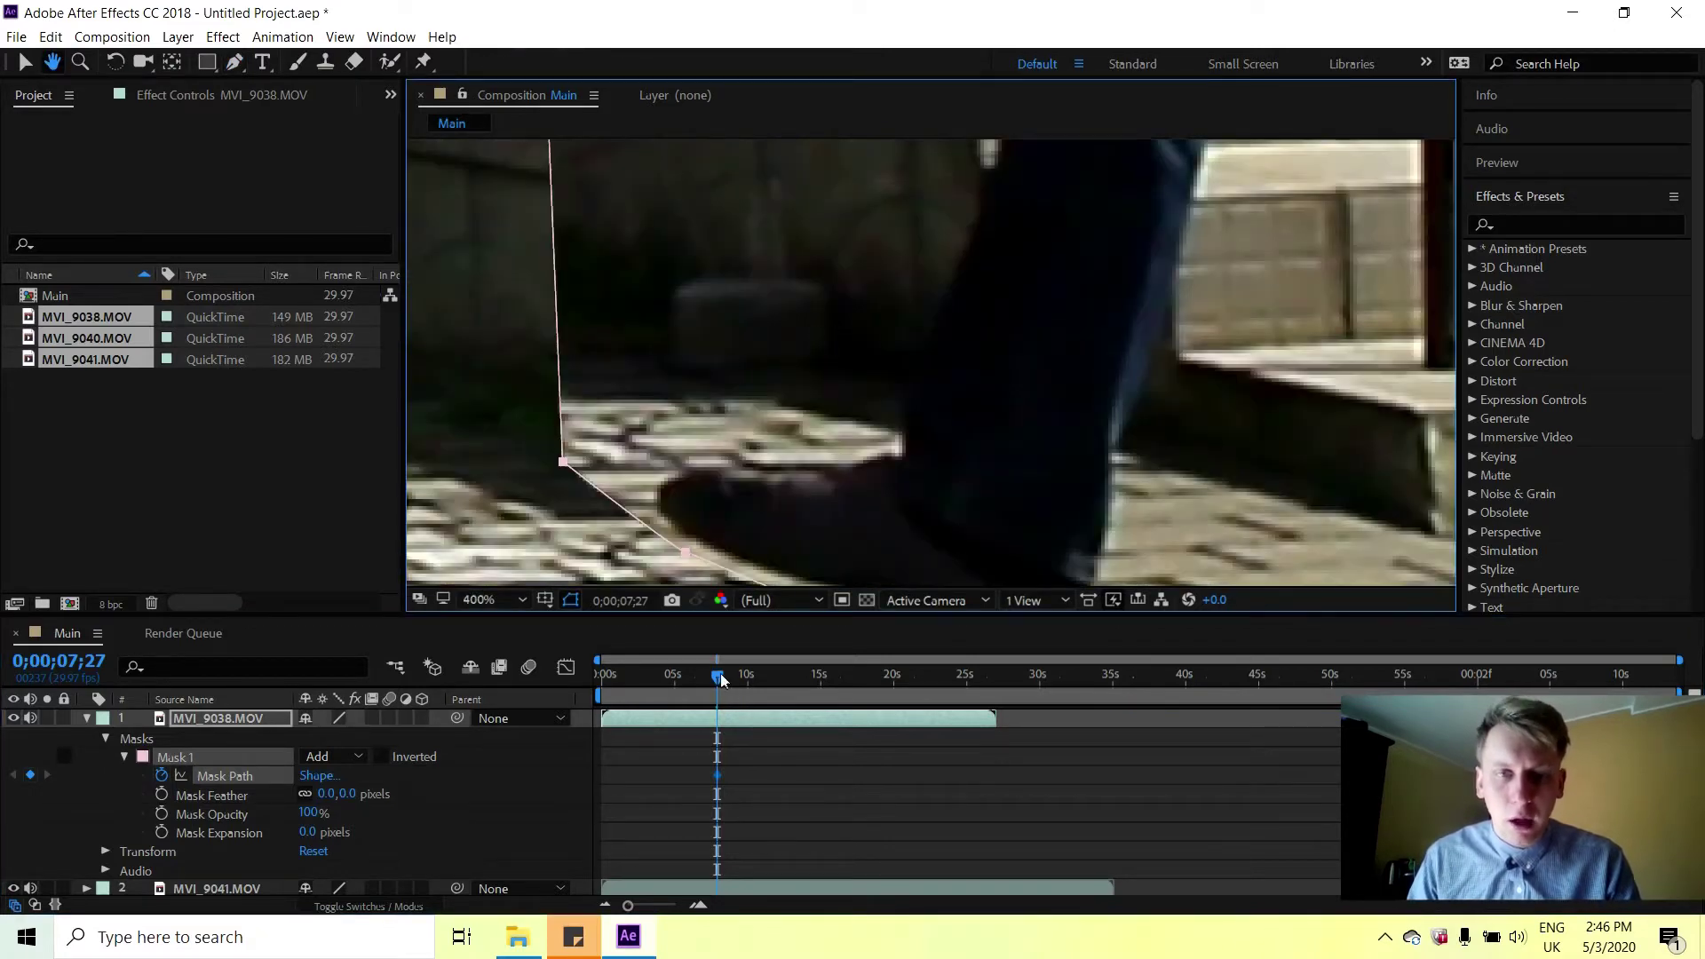
{"action": "left_click_drag", "start_coordinate": [716, 676], "coordinate": [725, 677]}
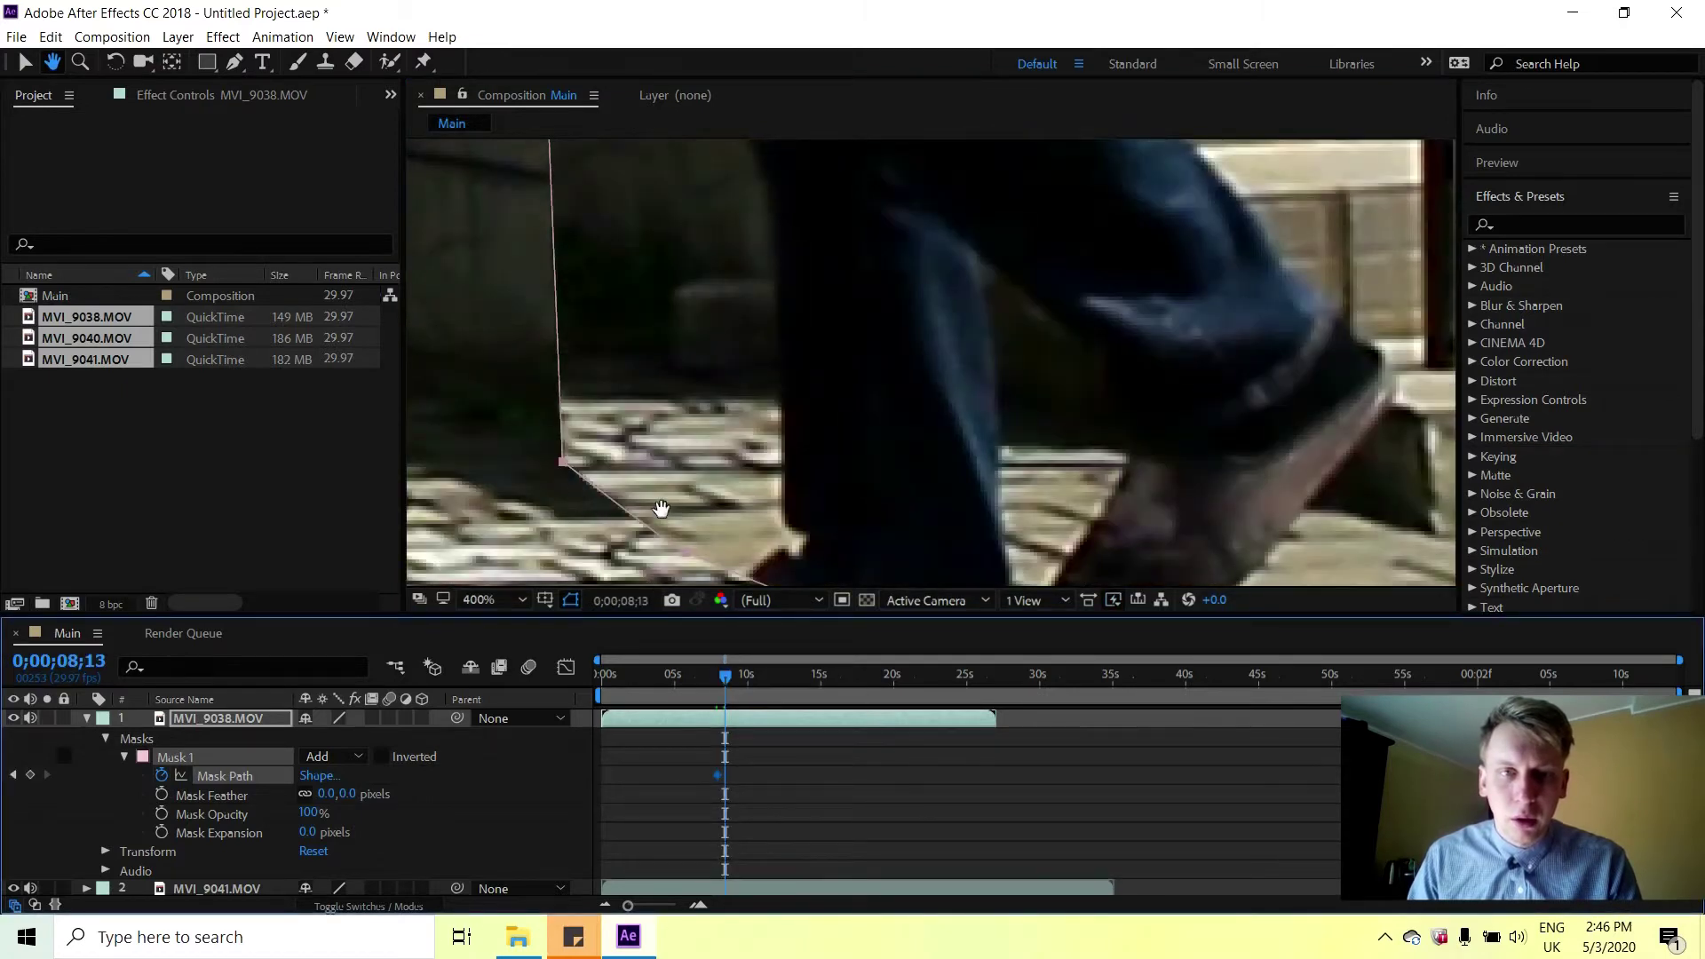
{"action": "key", "text": "comma"}
{"action": "left_click_drag", "start_coordinate": [910, 493], "coordinate": [842, 513]}
{"action": "key", "text": "ctrl+z"}
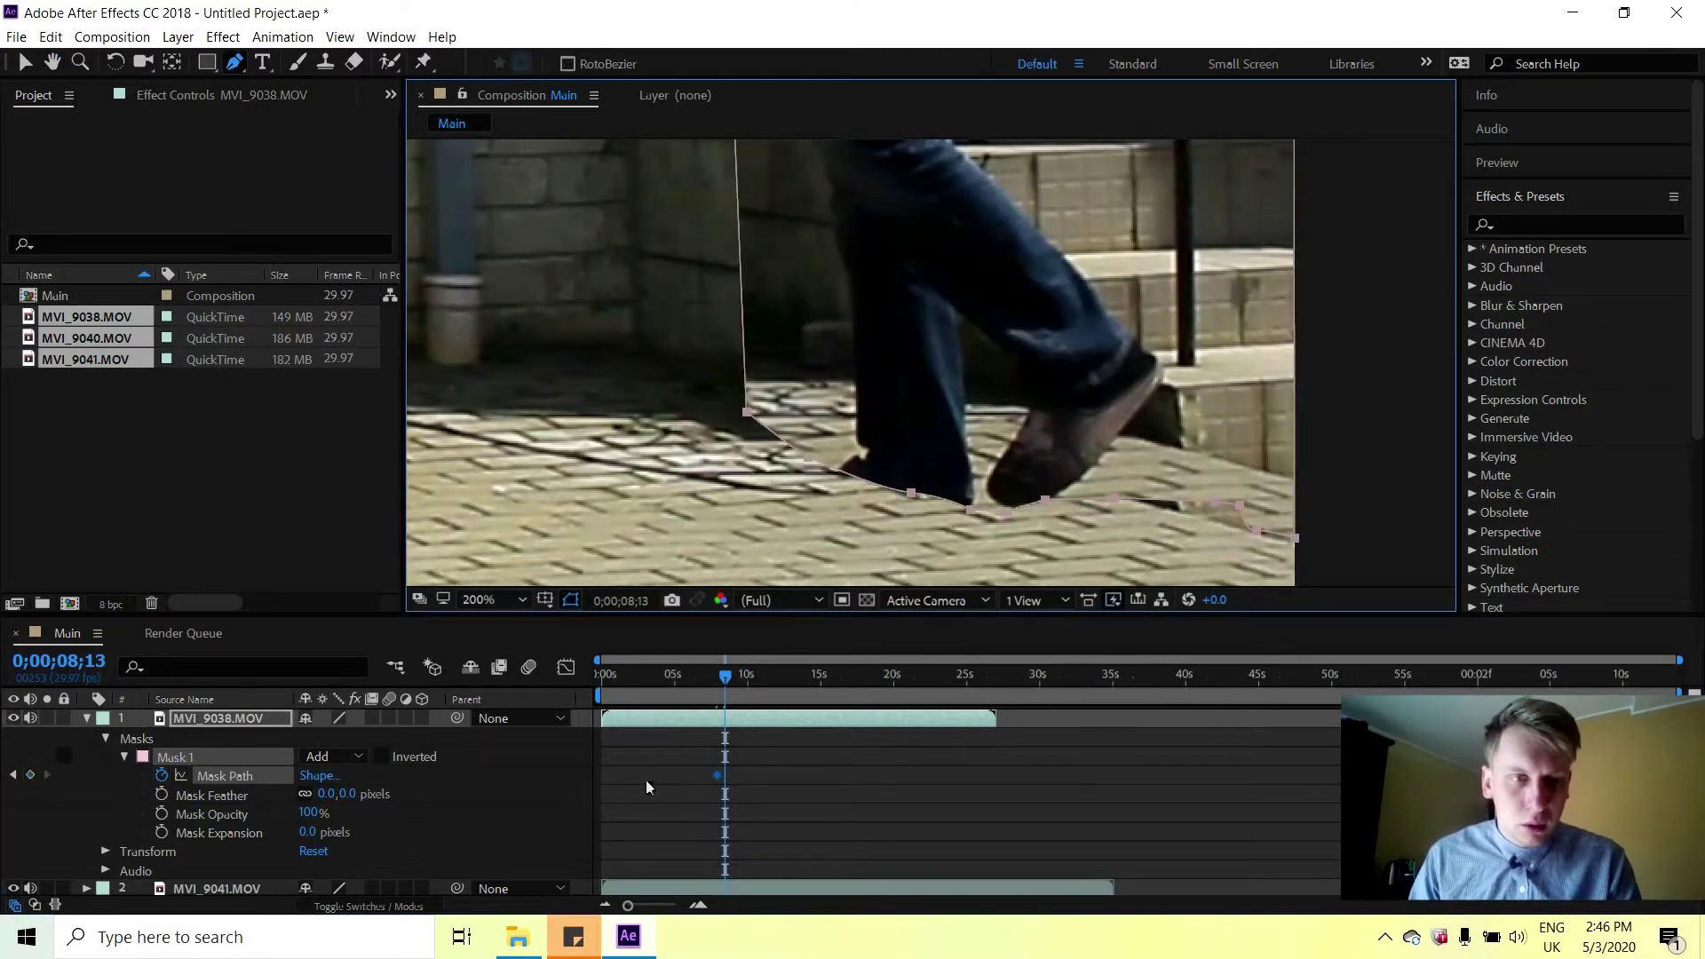
Start Mask Feather keyframing and drag existing mask points down under the shoe's new position.
{"action": "left_click", "coordinate": [163, 797]}
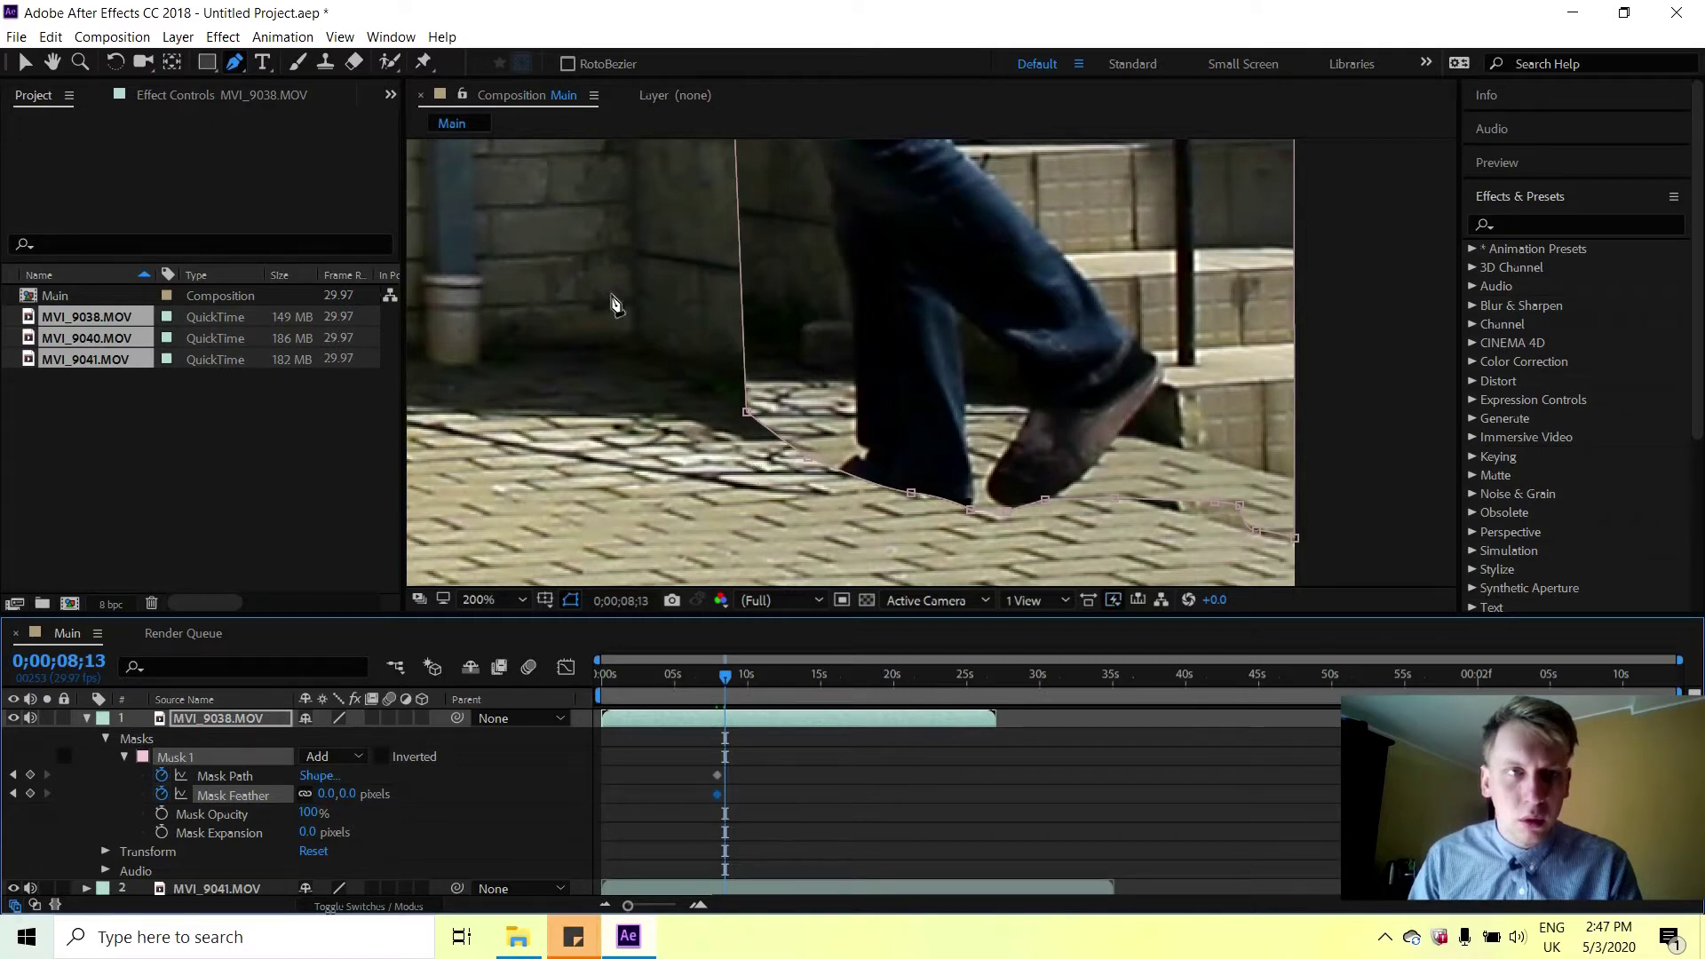
{"action": "left_click_drag", "start_coordinate": [911, 496], "coordinate": [927, 542]}
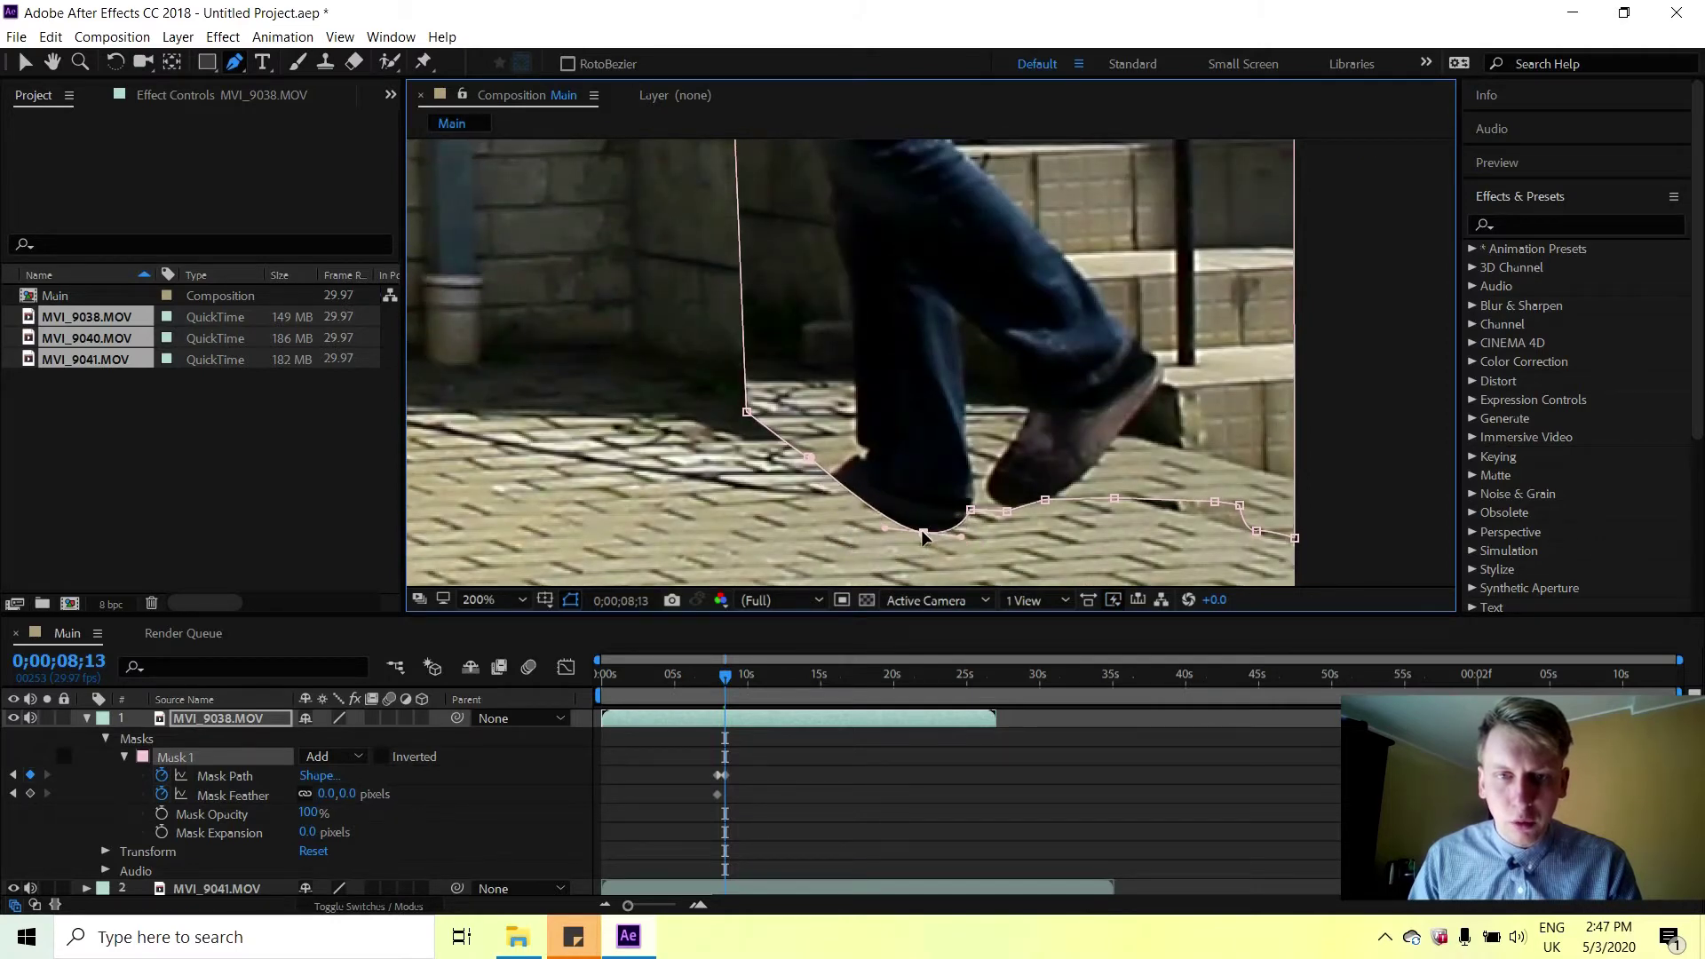
{"action": "left_click_drag", "start_coordinate": [972, 512], "coordinate": [977, 525]}
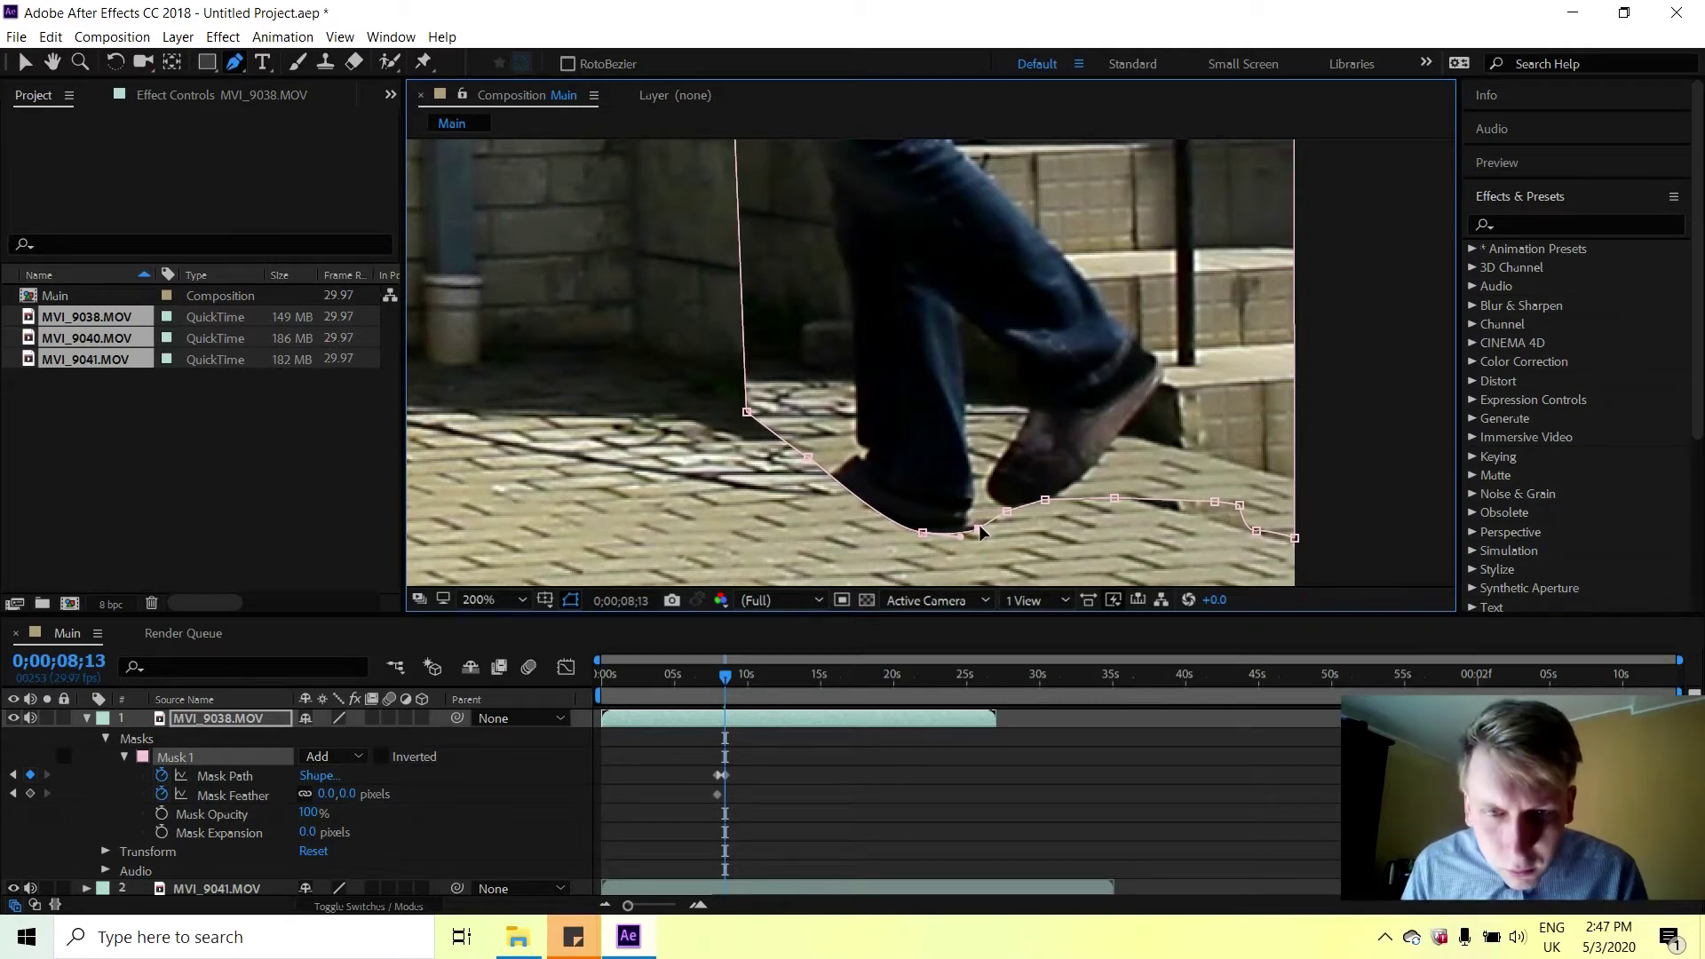
{"action": "left_click_drag", "start_coordinate": [807, 457], "coordinate": [738, 532]}
{"action": "left_click_drag", "start_coordinate": [921, 537], "coordinate": [887, 532]}
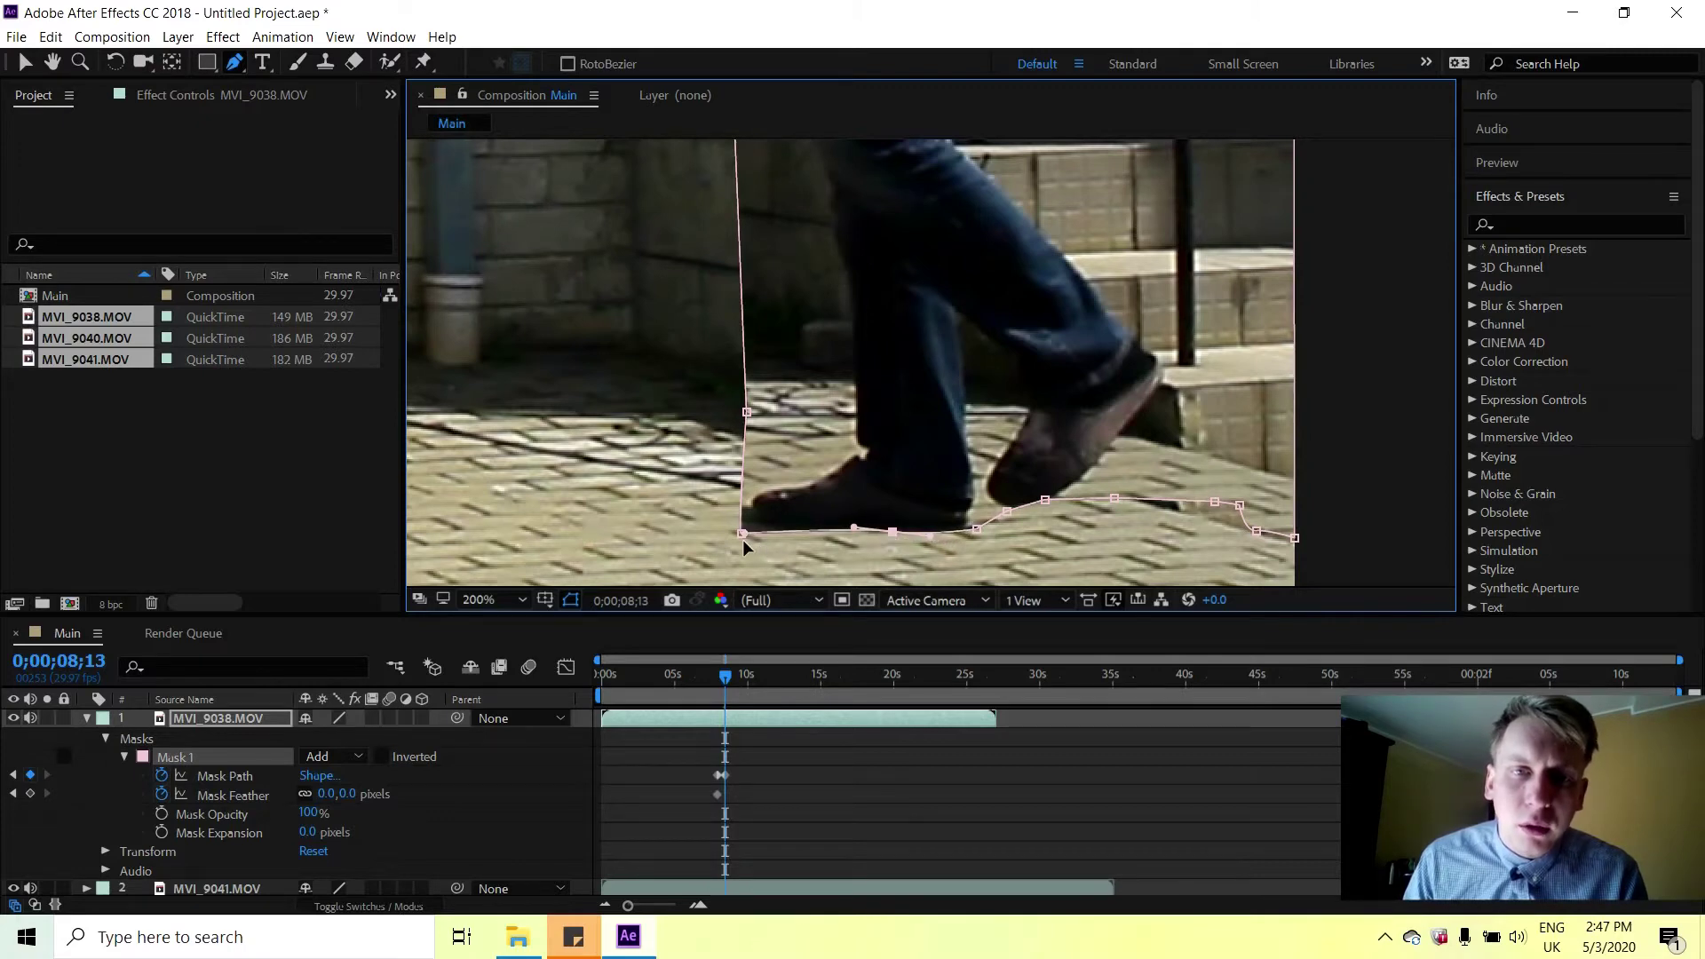
{"action": "left_click_drag", "start_coordinate": [745, 531], "coordinate": [748, 524]}
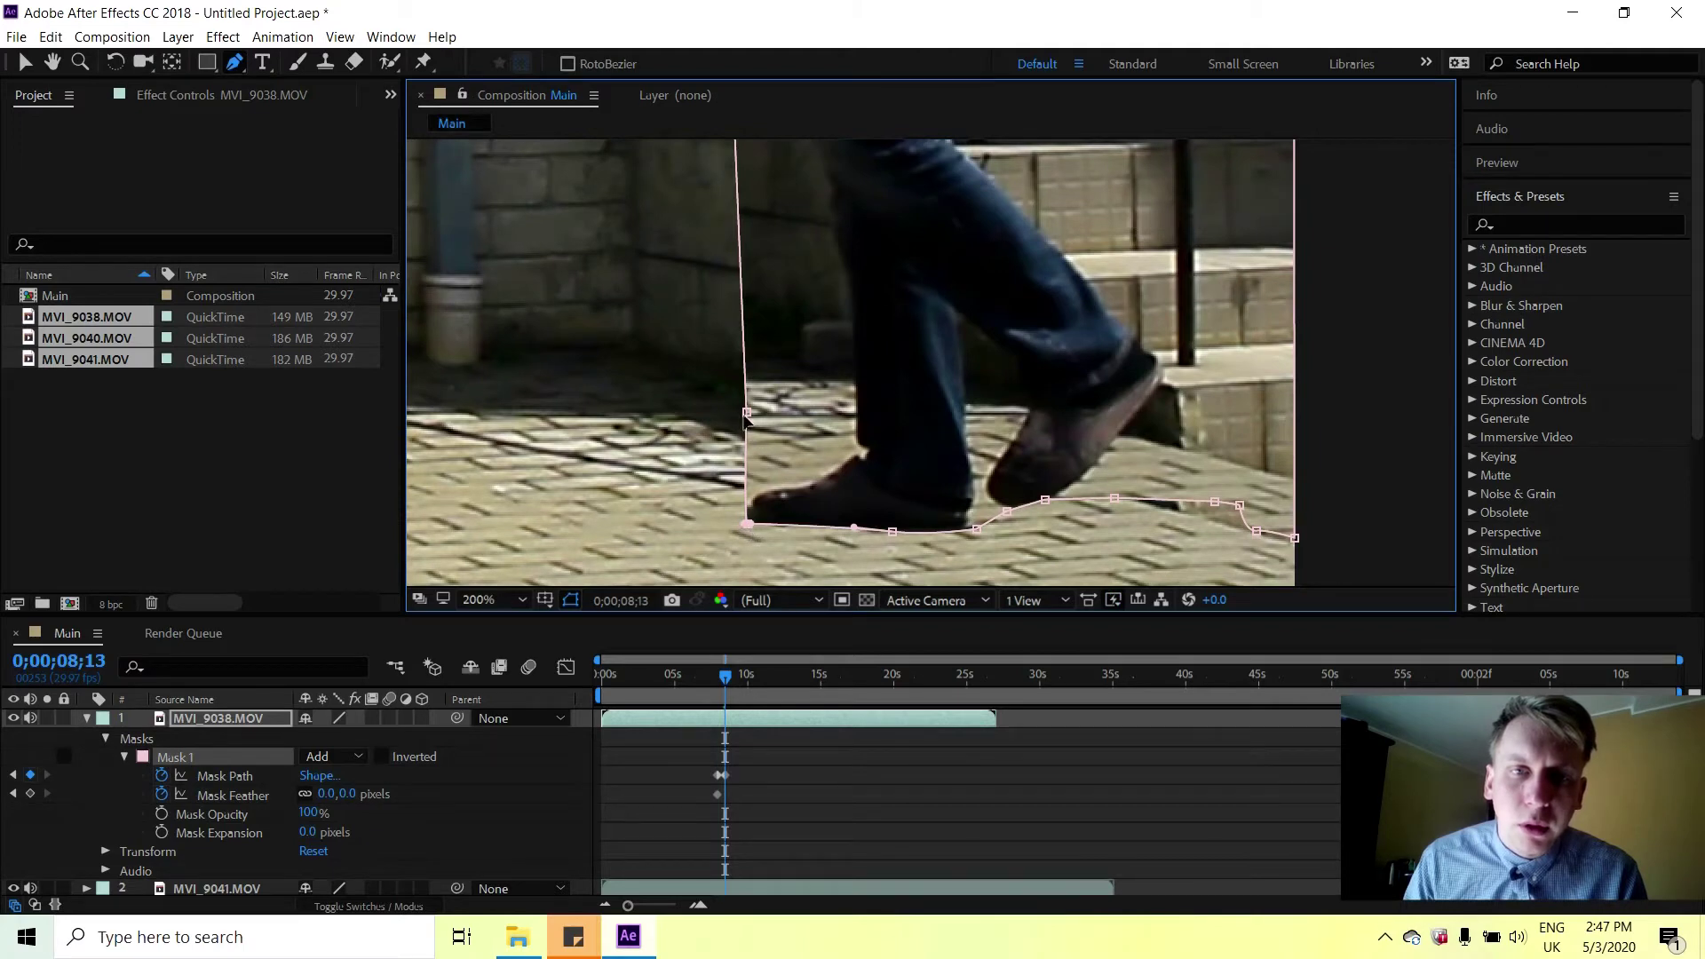
Add points on the mask's left and bottom edges, fitting them around the heel and sole.
{"action": "left_click", "coordinate": [746, 463]}
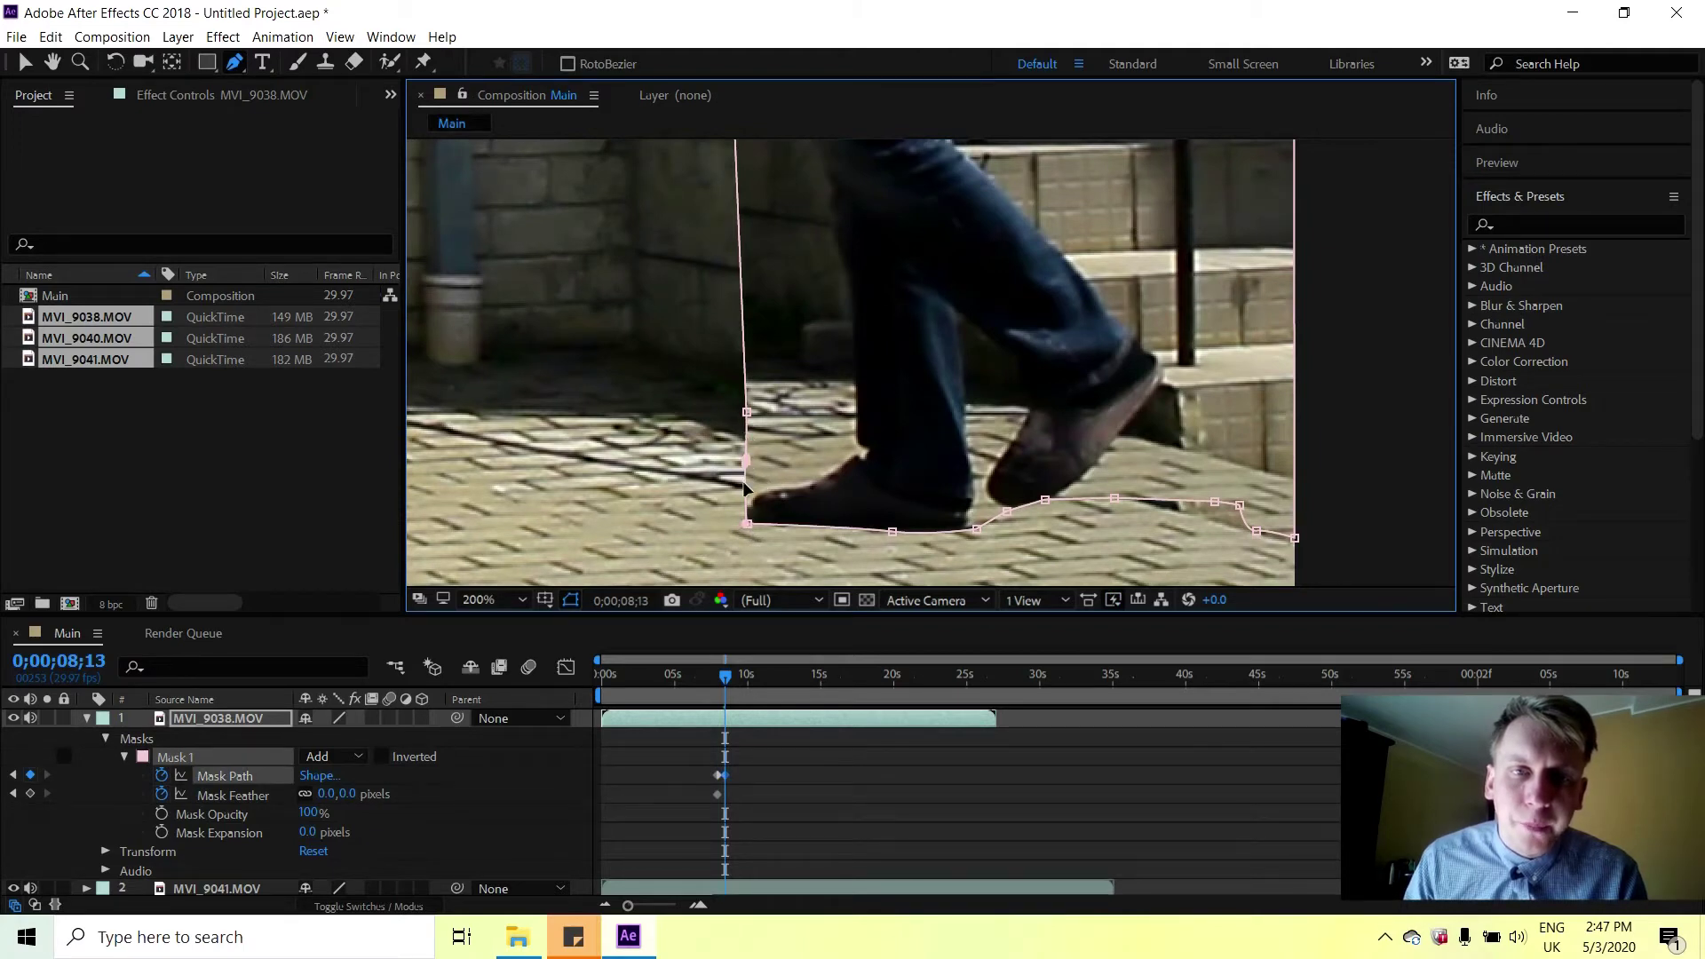
{"action": "left_click_drag", "start_coordinate": [747, 500], "coordinate": [747, 516]}
{"action": "left_click", "coordinate": [804, 525]}
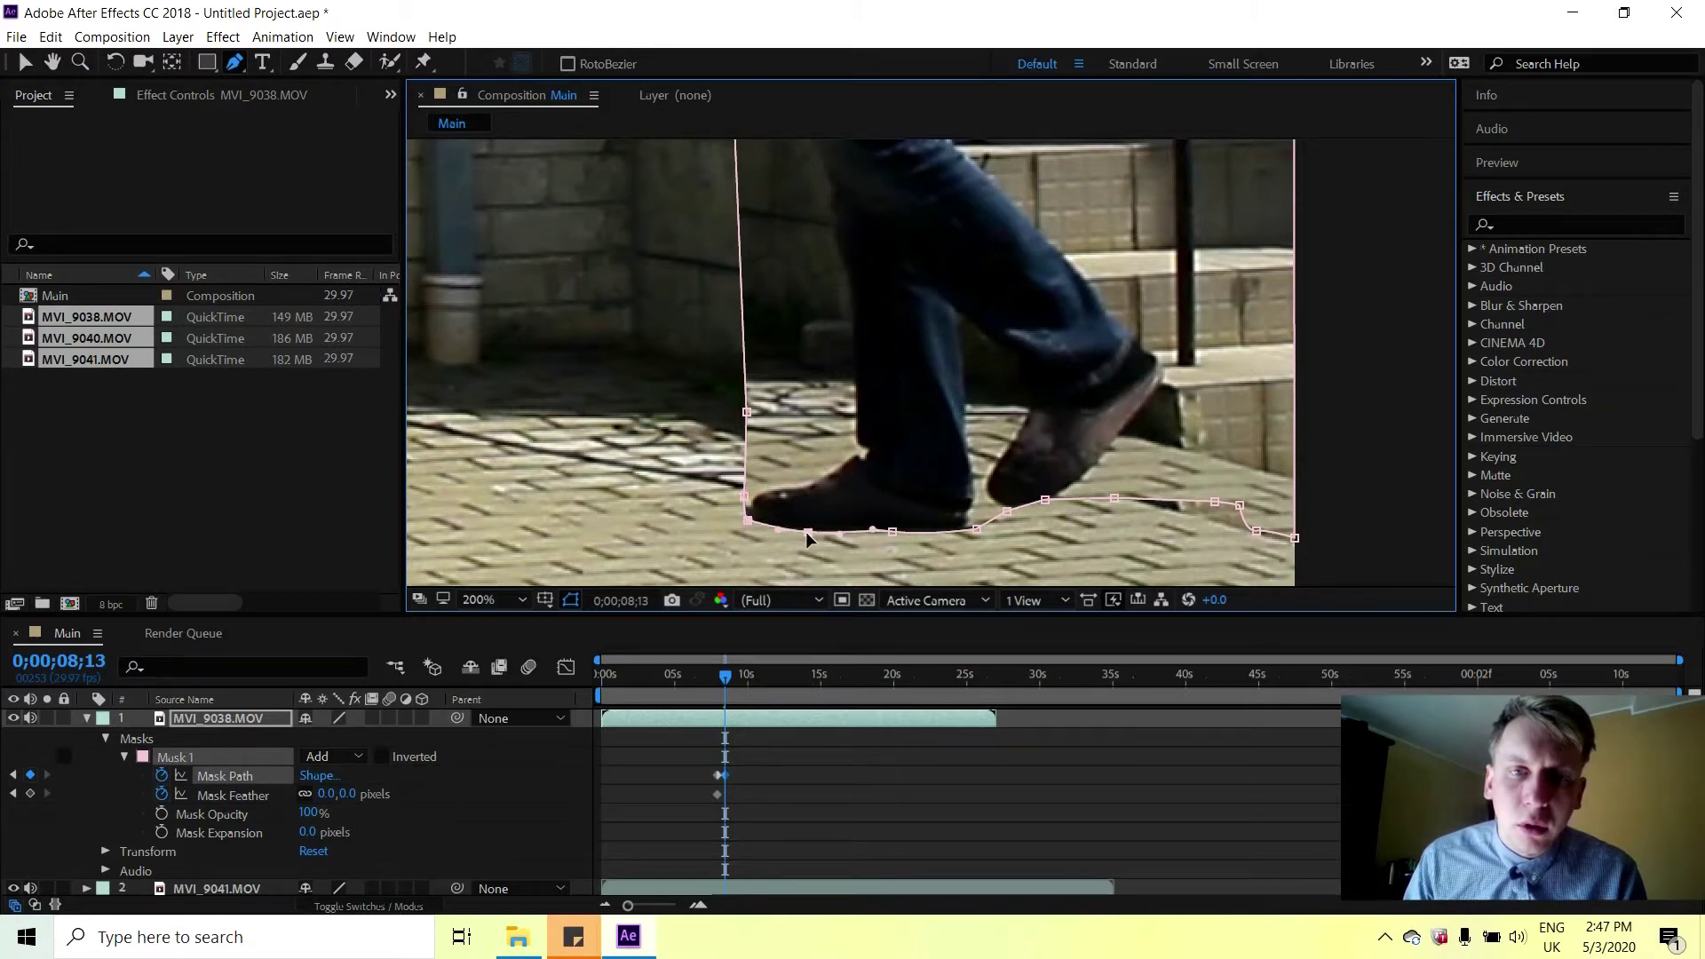
{"action": "left_click_drag", "start_coordinate": [806, 531], "coordinate": [803, 532]}
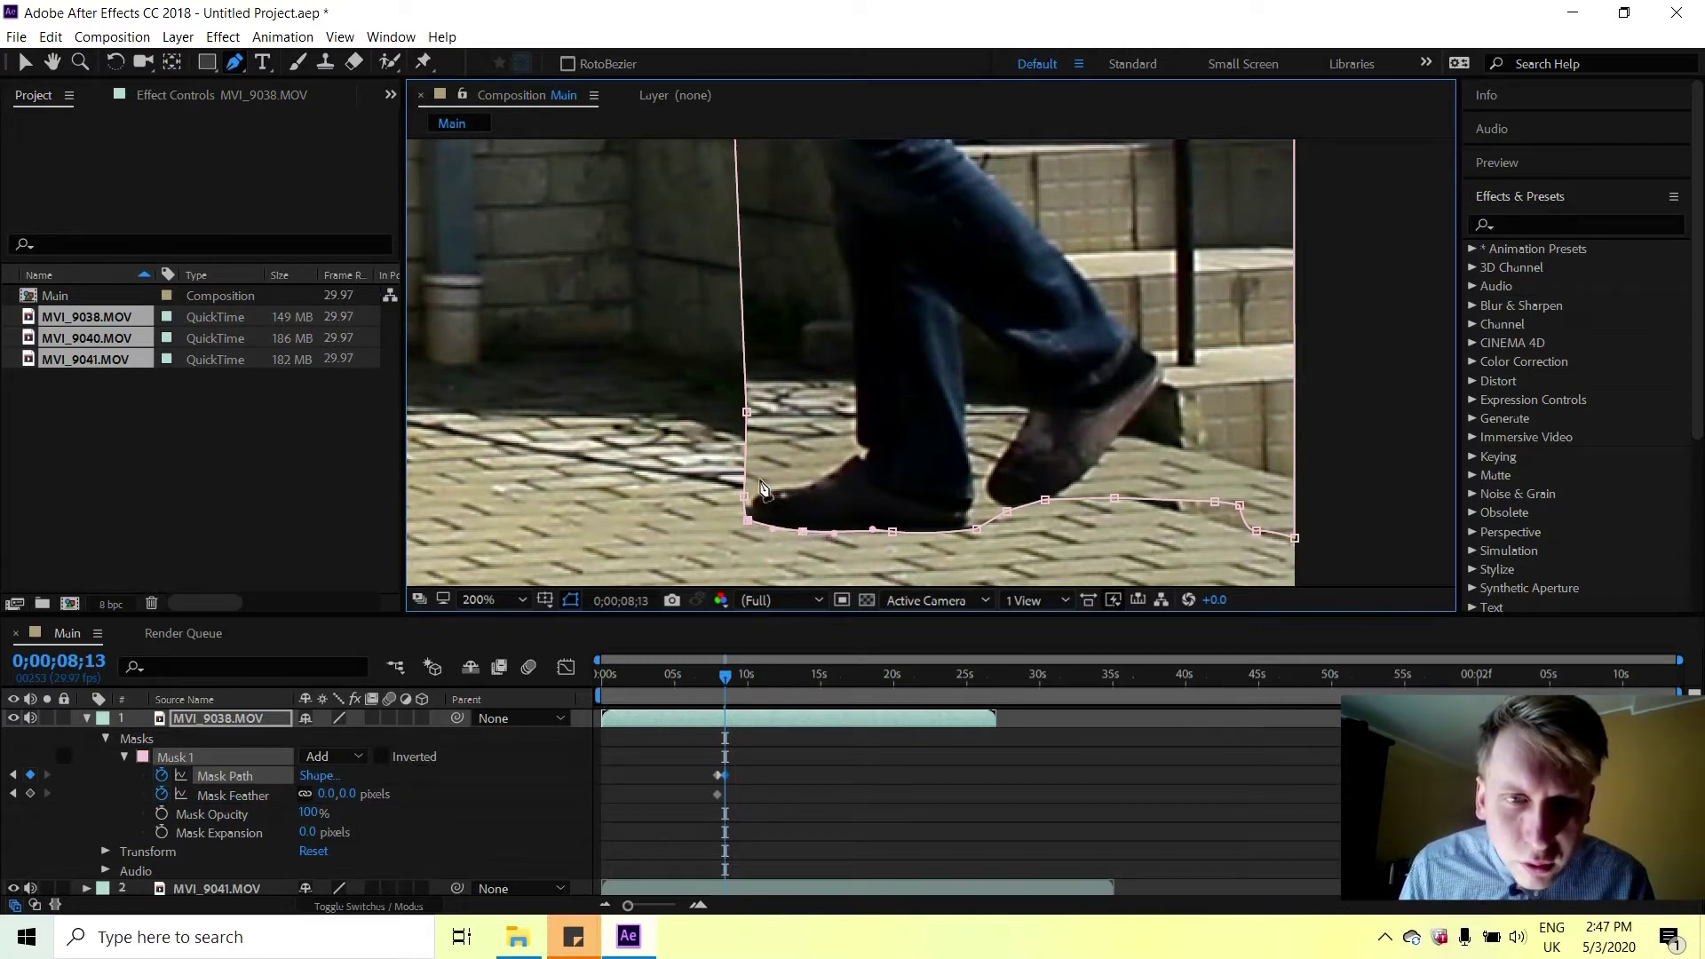
{"action": "key", "text": "comma"}
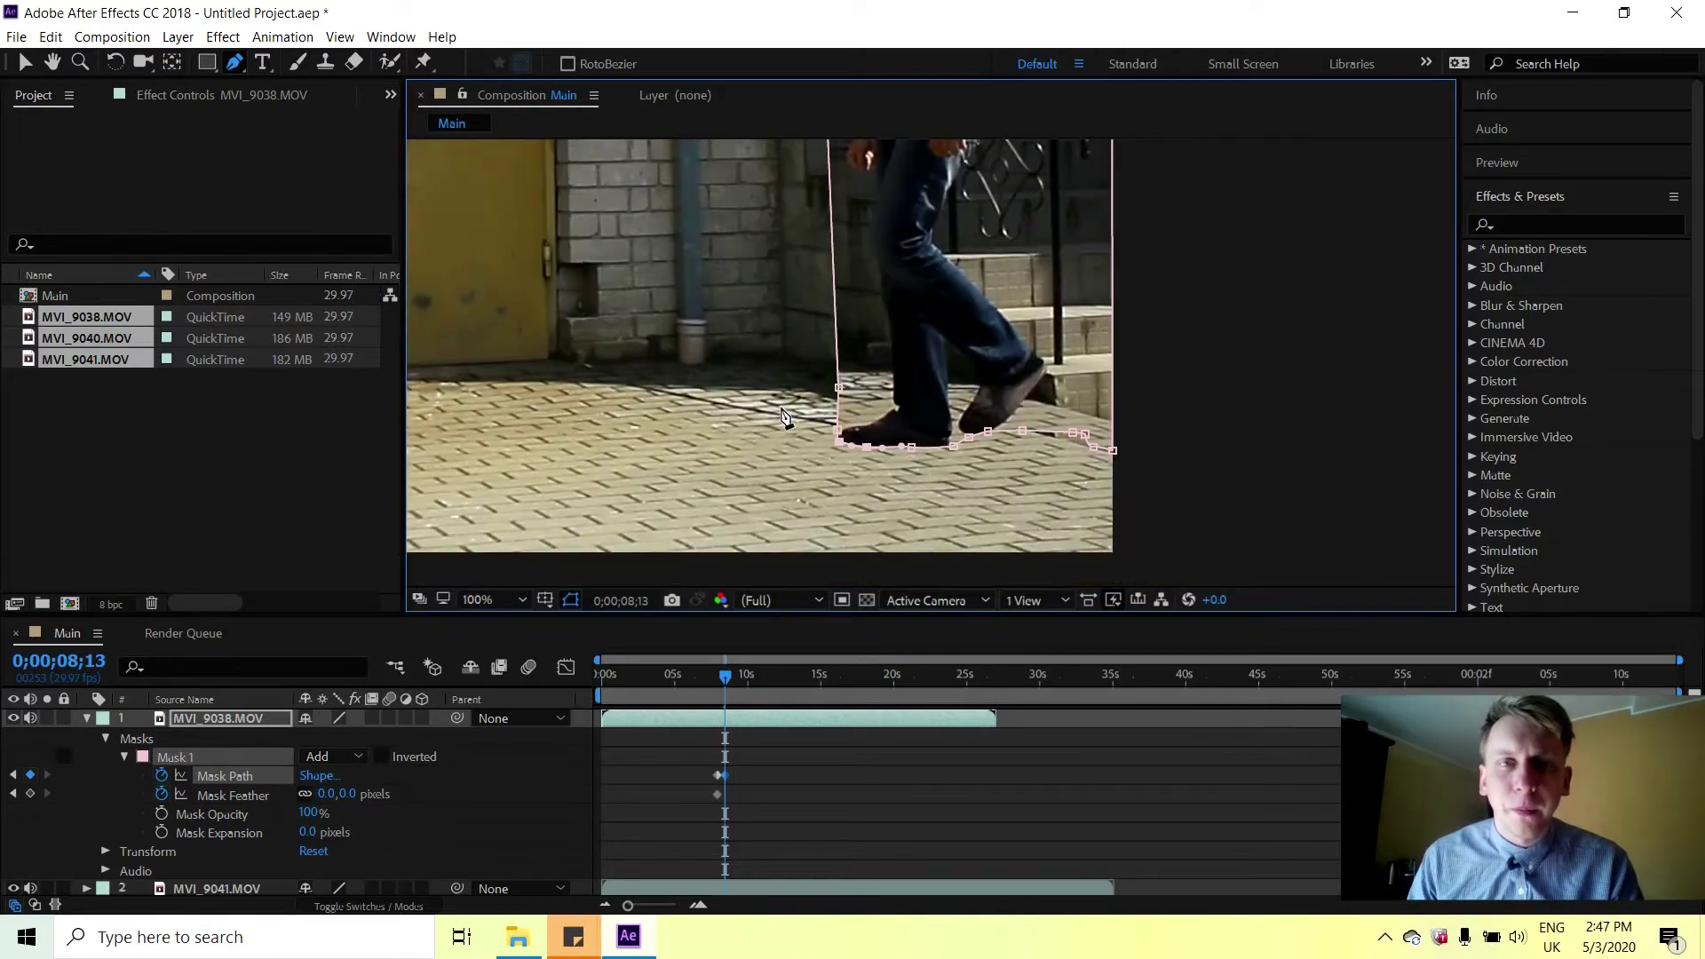
Add a point on the mask's upper-left edge and push it left, clear of the head.
{"action": "key", "text": "comma"}
{"action": "key", "text": "comma"}
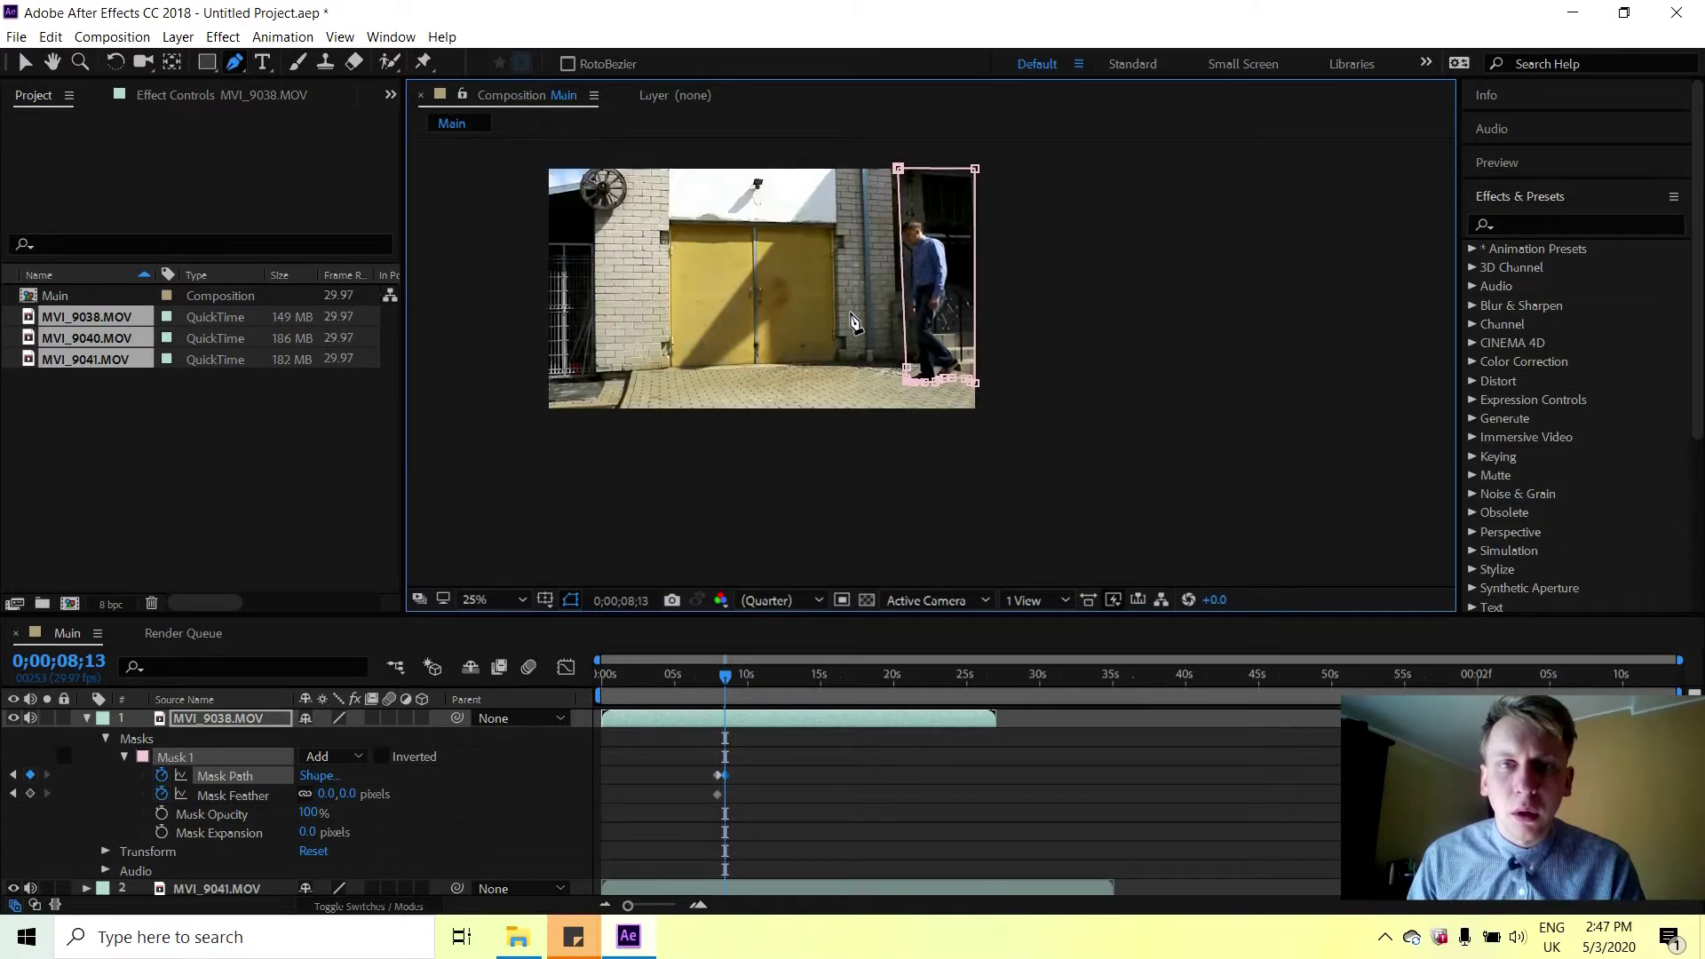
{"action": "key", "text": "period"}
{"action": "key", "text": "period"}
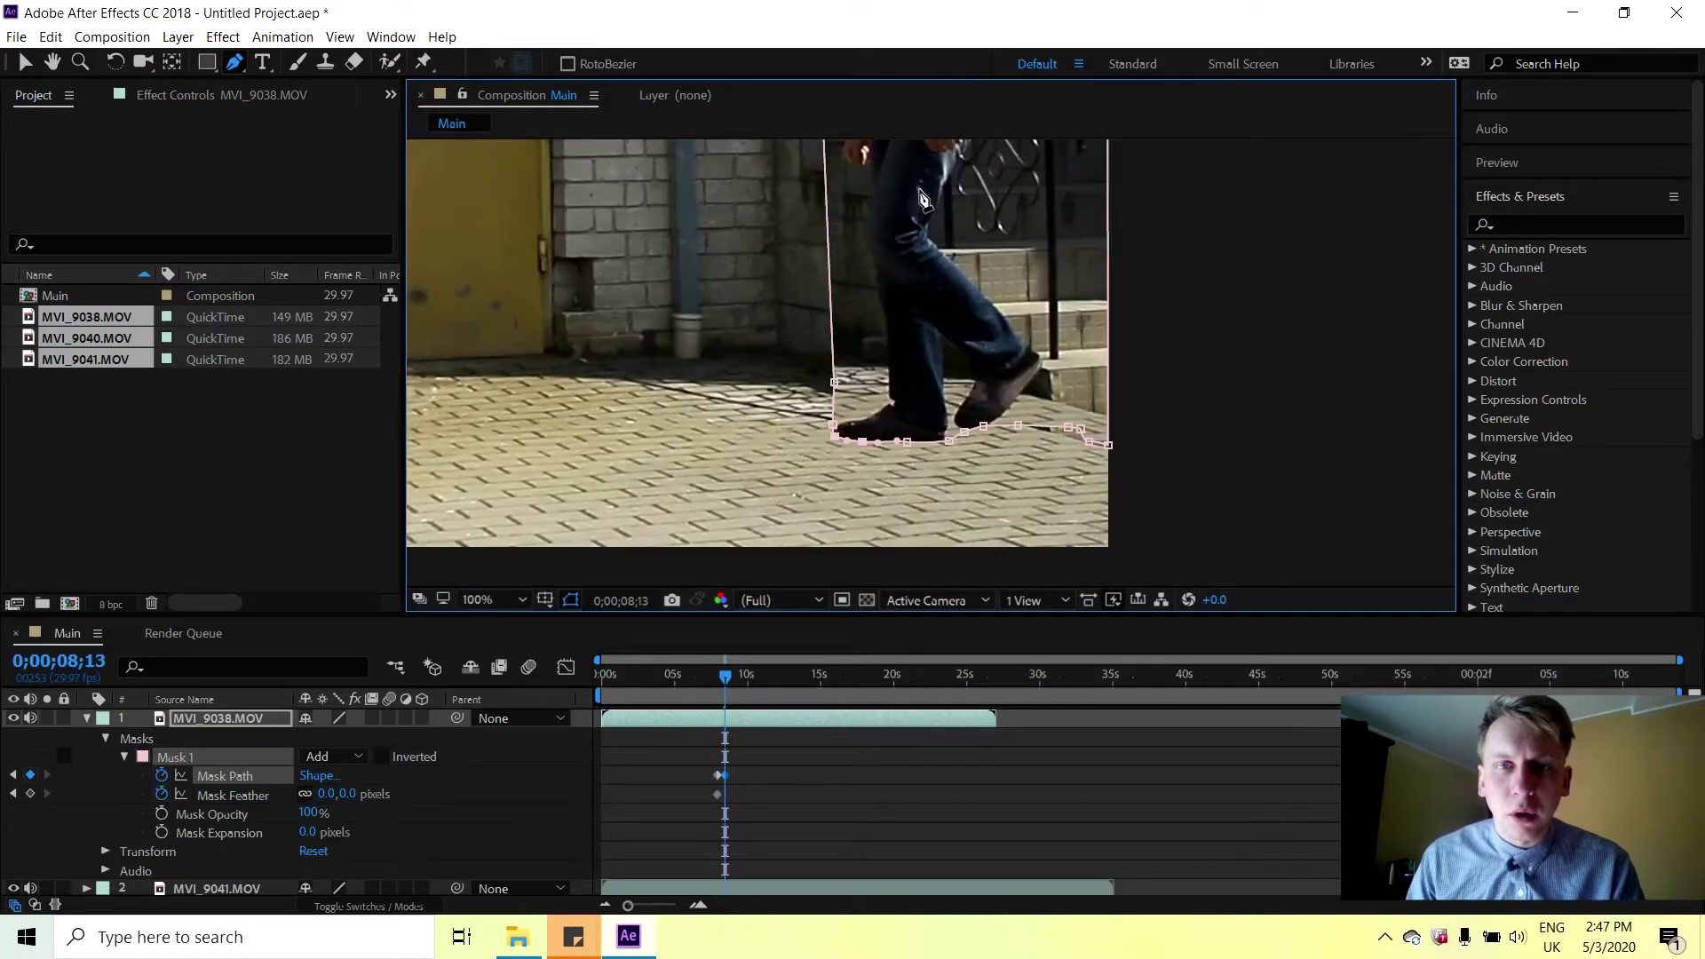
{"action": "key", "text": "space"}
{"action": "left_click_drag", "start_coordinate": [923, 200], "coordinate": [930, 531]}
{"action": "left_click_drag", "start_coordinate": [924, 315], "coordinate": [918, 401]}
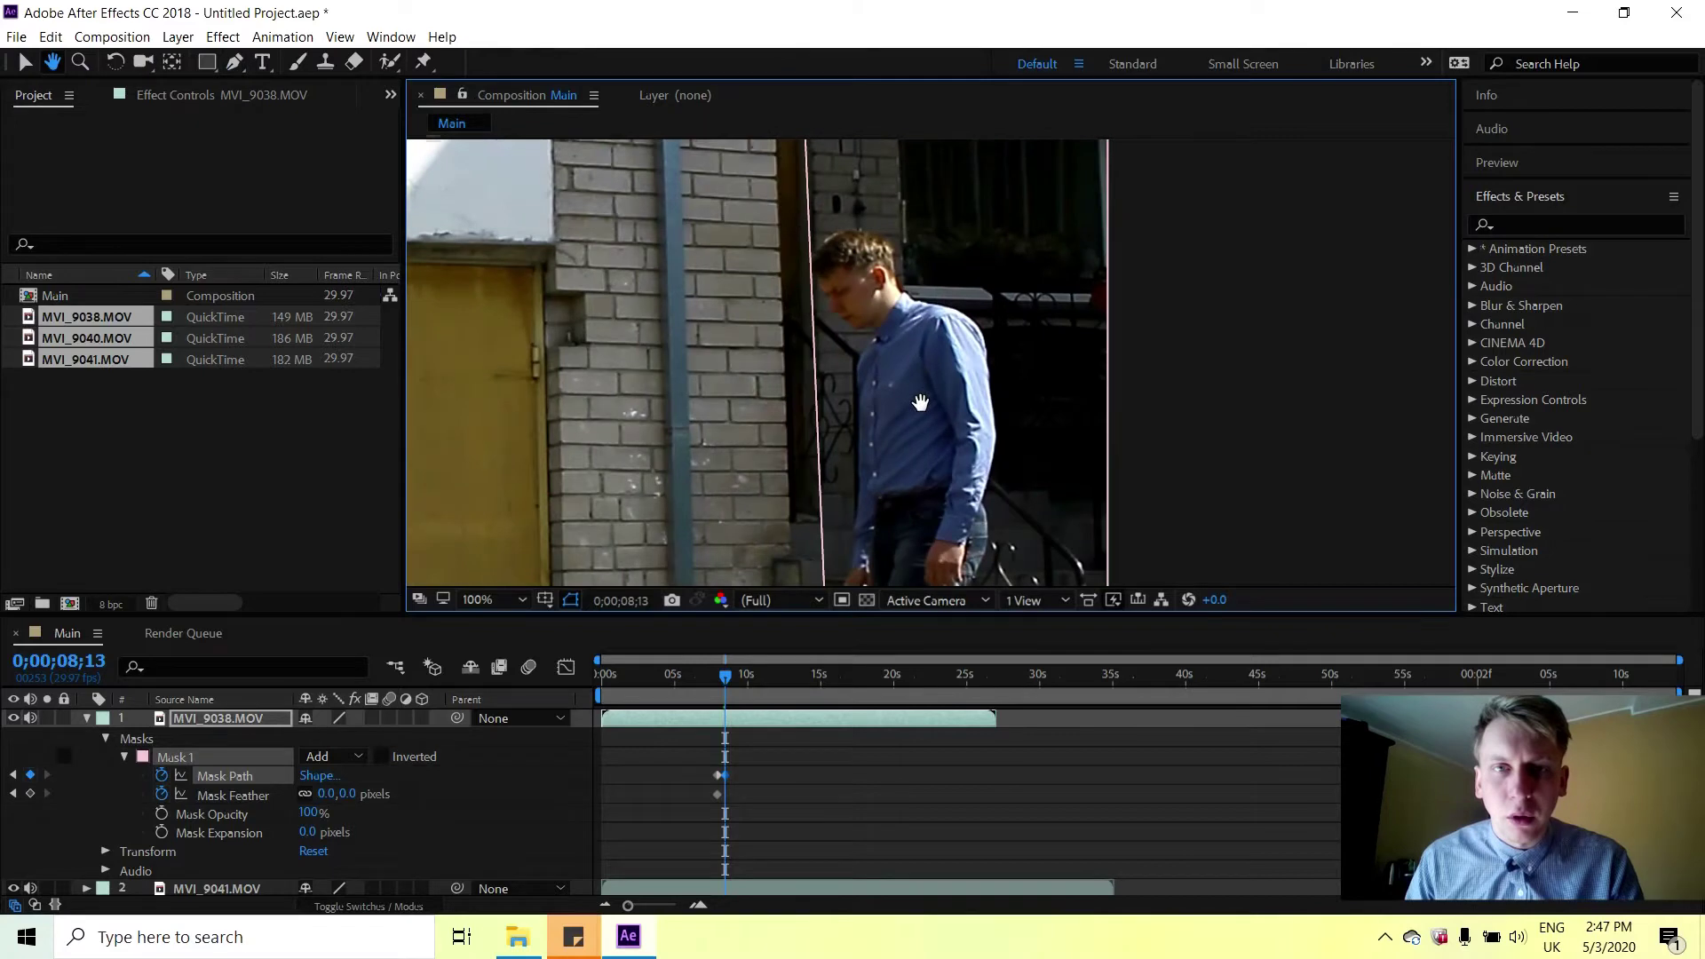
{"action": "left_click", "coordinate": [810, 267]}
{"action": "left_click_drag", "start_coordinate": [810, 266], "coordinate": [721, 252]}
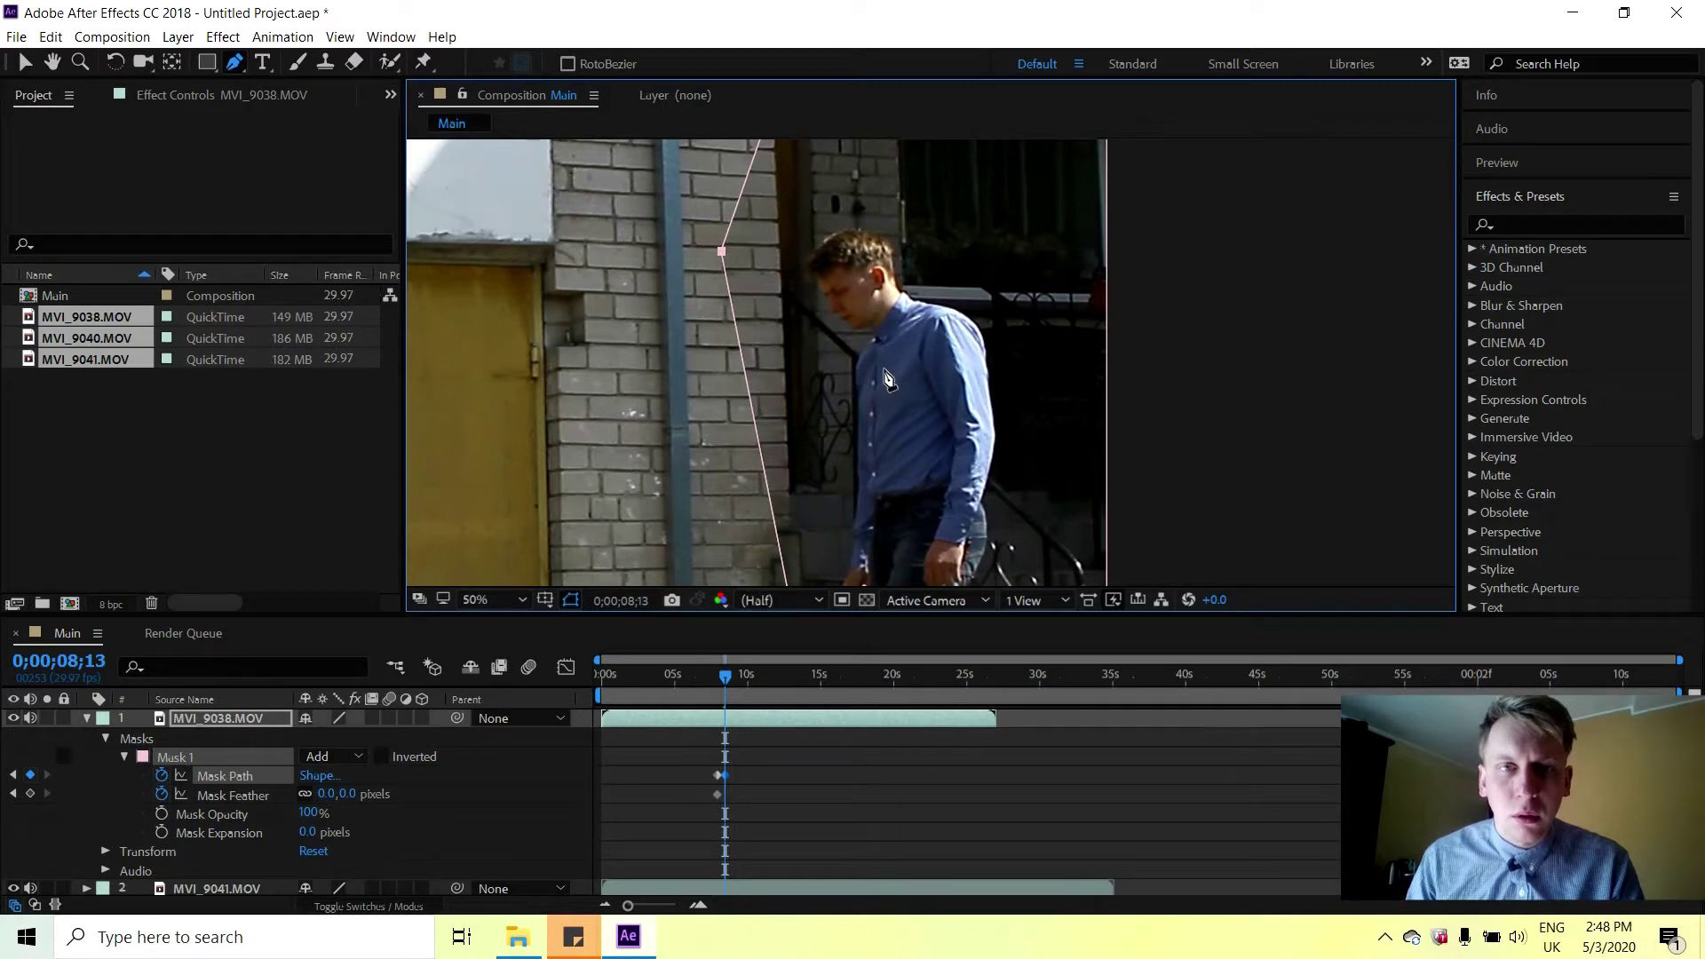
Zoom back out and advance the playhead to frame 0;00;08;27.
{"action": "scroll", "coordinate": [885, 378], "scroll_direction": "down", "scroll_amount": 2}
{"action": "left_click_drag", "start_coordinate": [924, 413], "coordinate": [944, 235]}
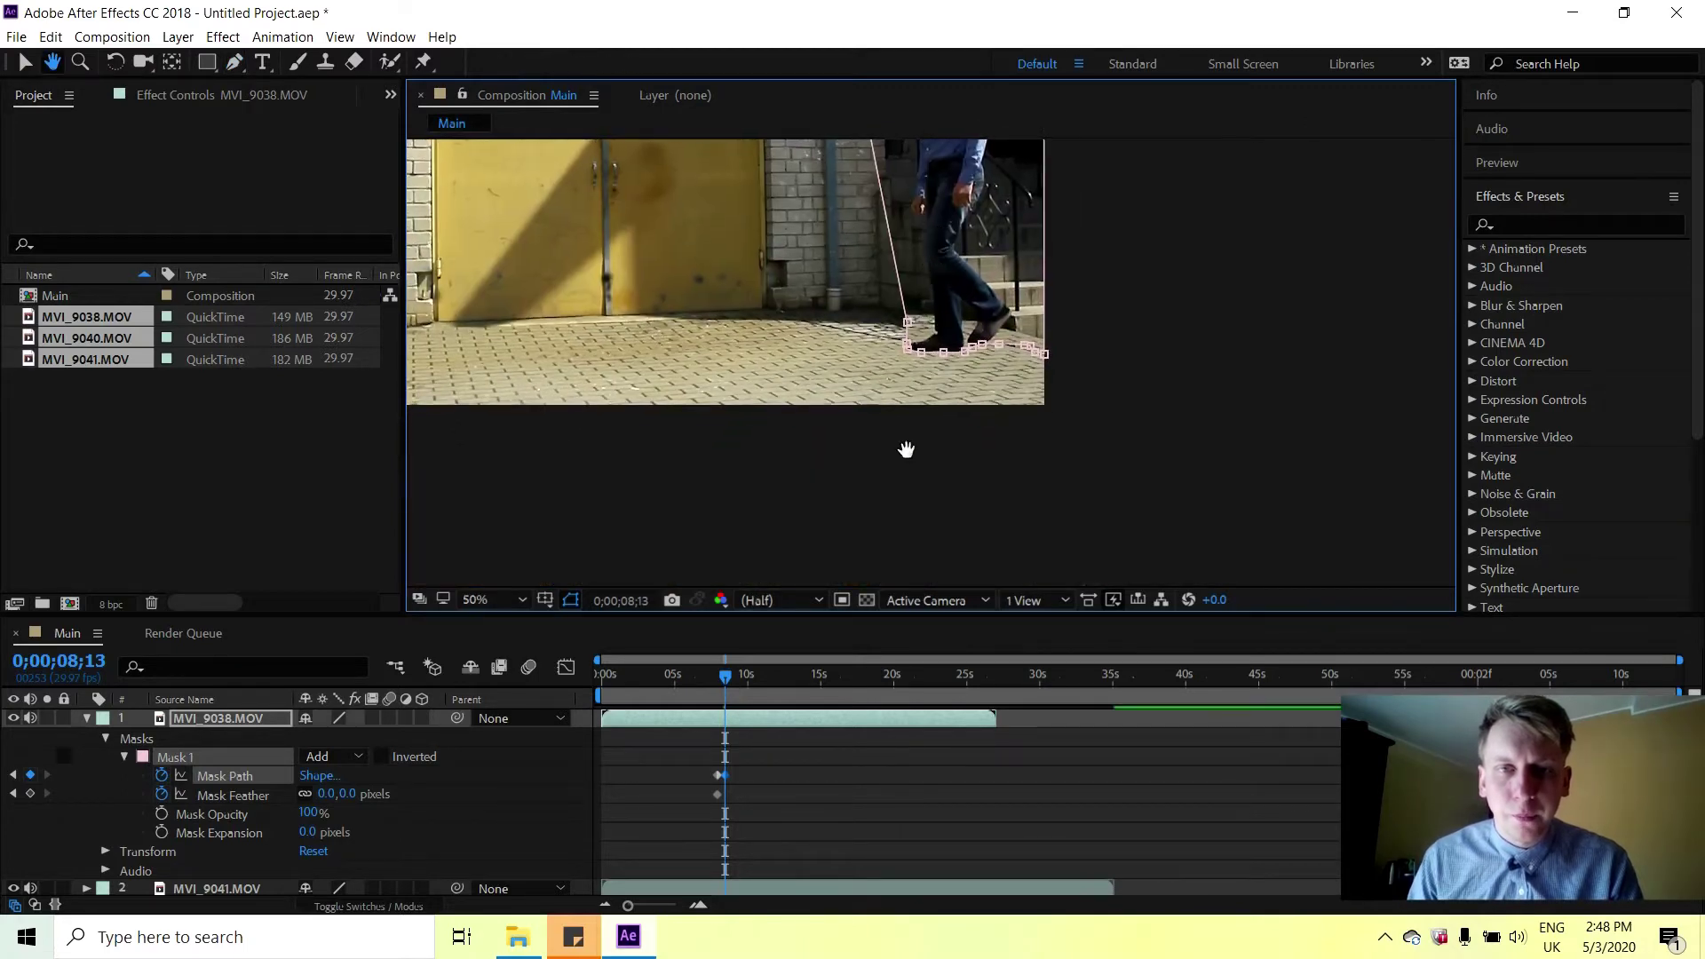
{"action": "left_click_drag", "start_coordinate": [722, 680], "coordinate": [728, 680]}
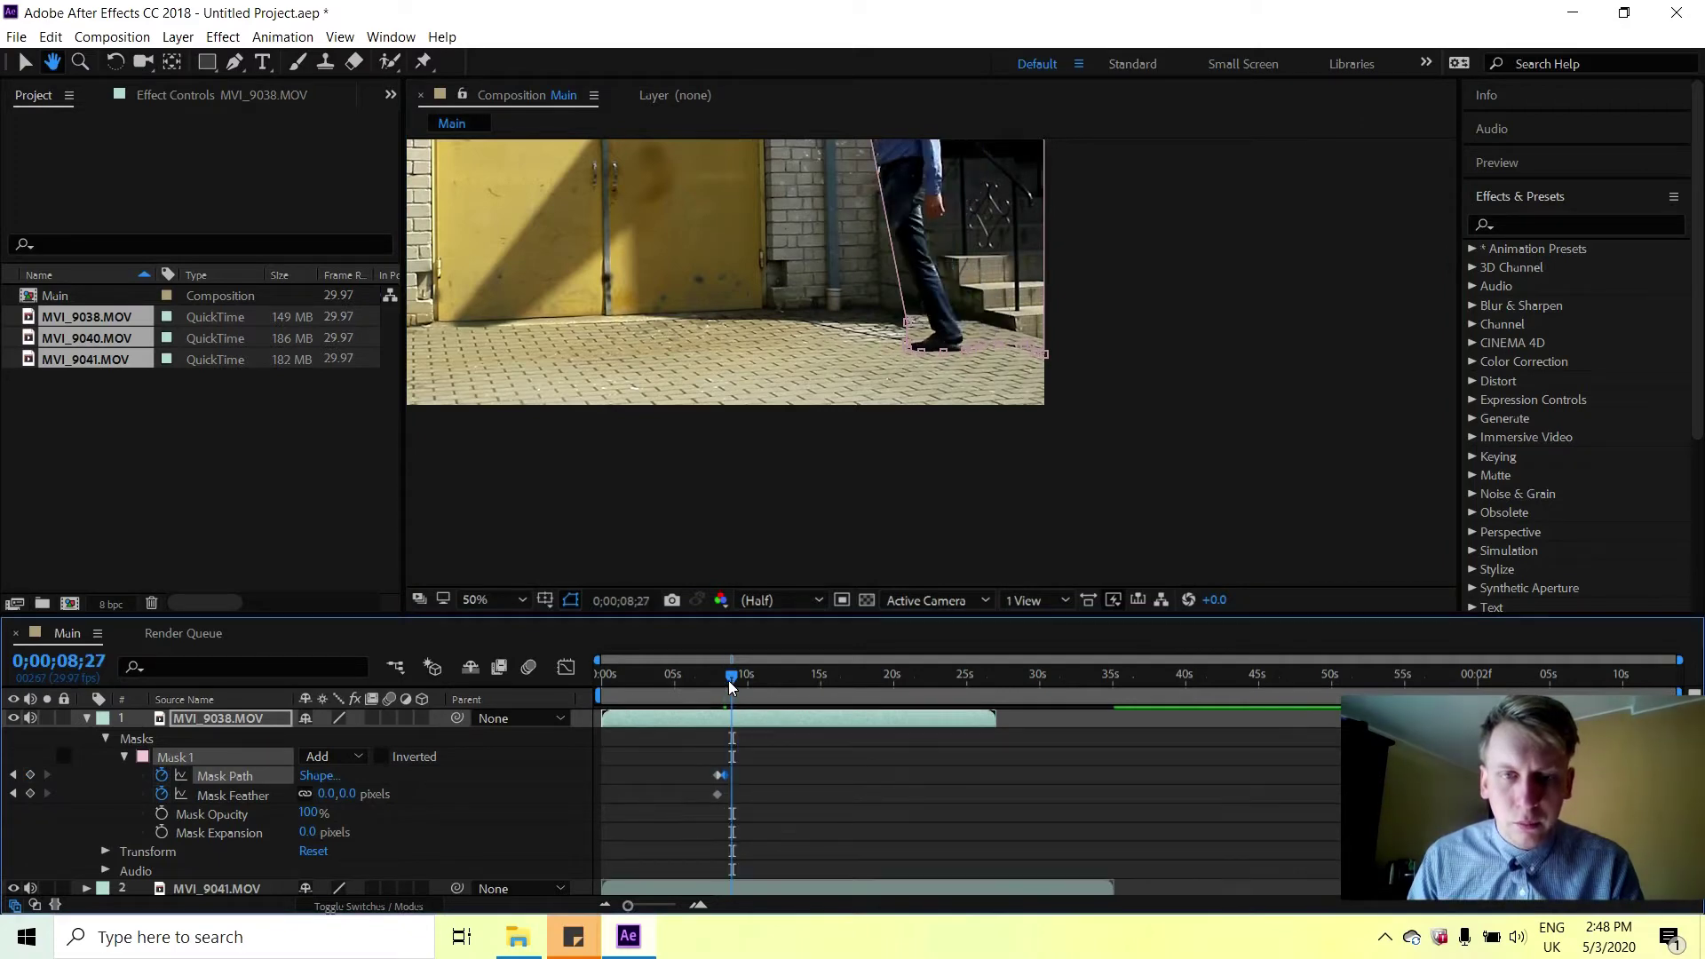
Add a point on the mask's left edge and pull it down to the trailing shoe.
{"action": "scroll", "coordinate": [893, 326], "scroll_direction": "up", "scroll_amount": 4}
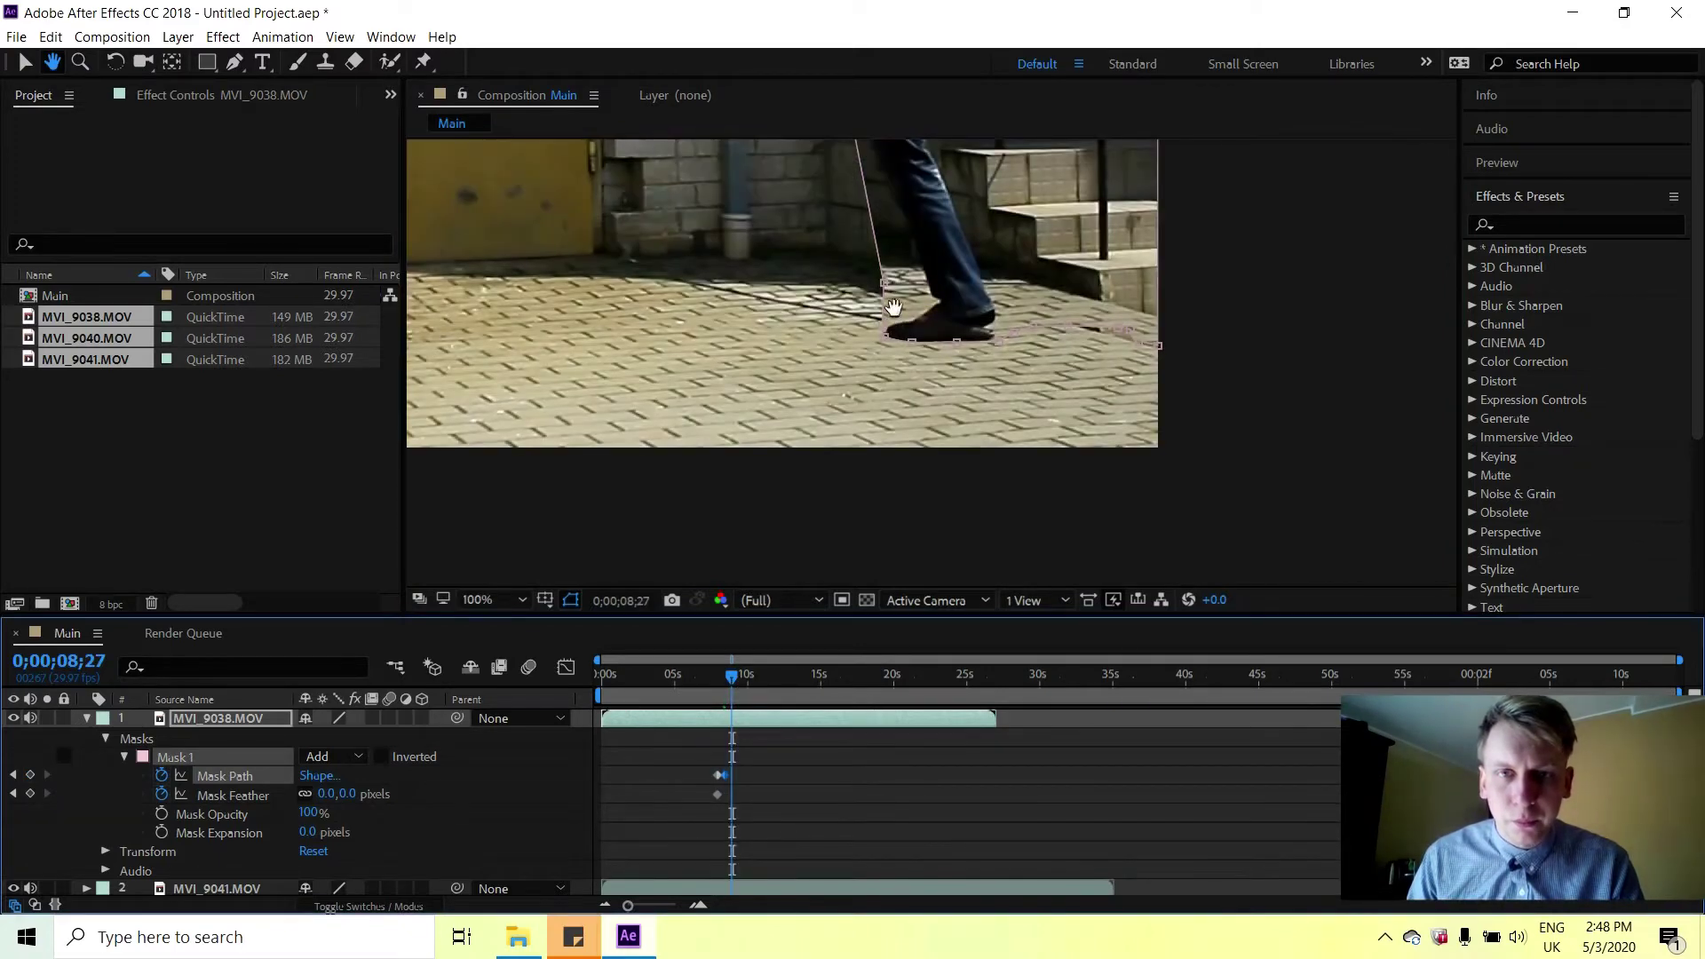
{"action": "scroll", "coordinate": [896, 248], "scroll_direction": "down", "scroll_amount": 2}
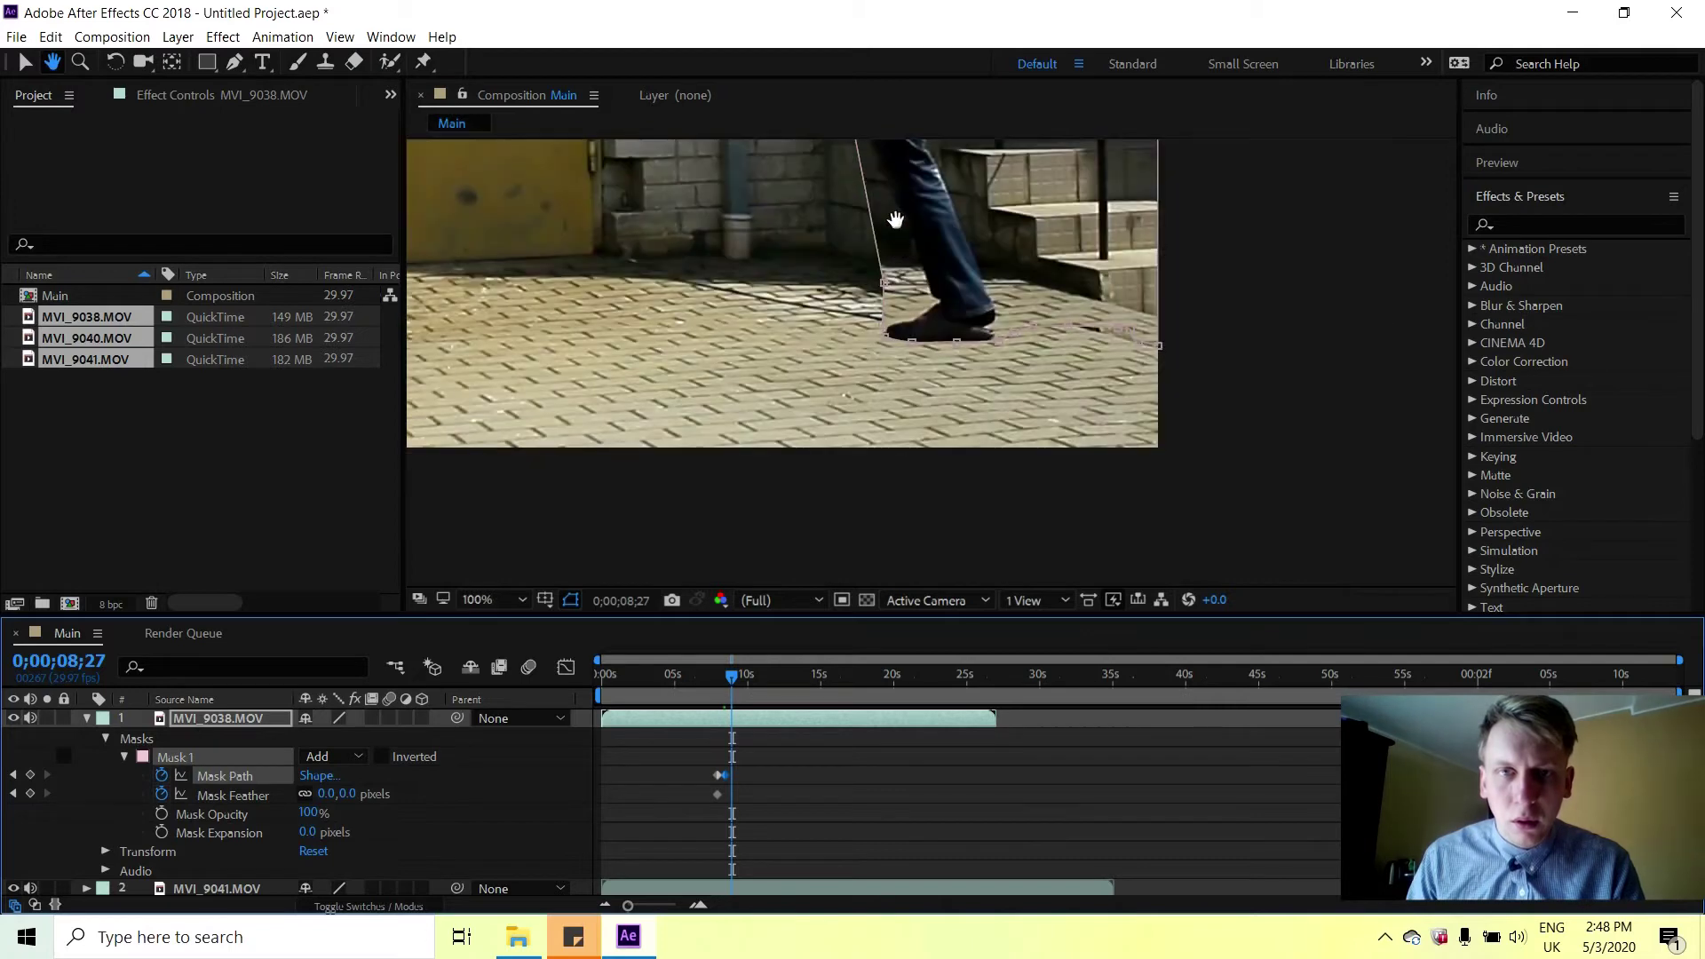
{"action": "scroll", "coordinate": [906, 203], "scroll_direction": "down", "scroll_amount": 1}
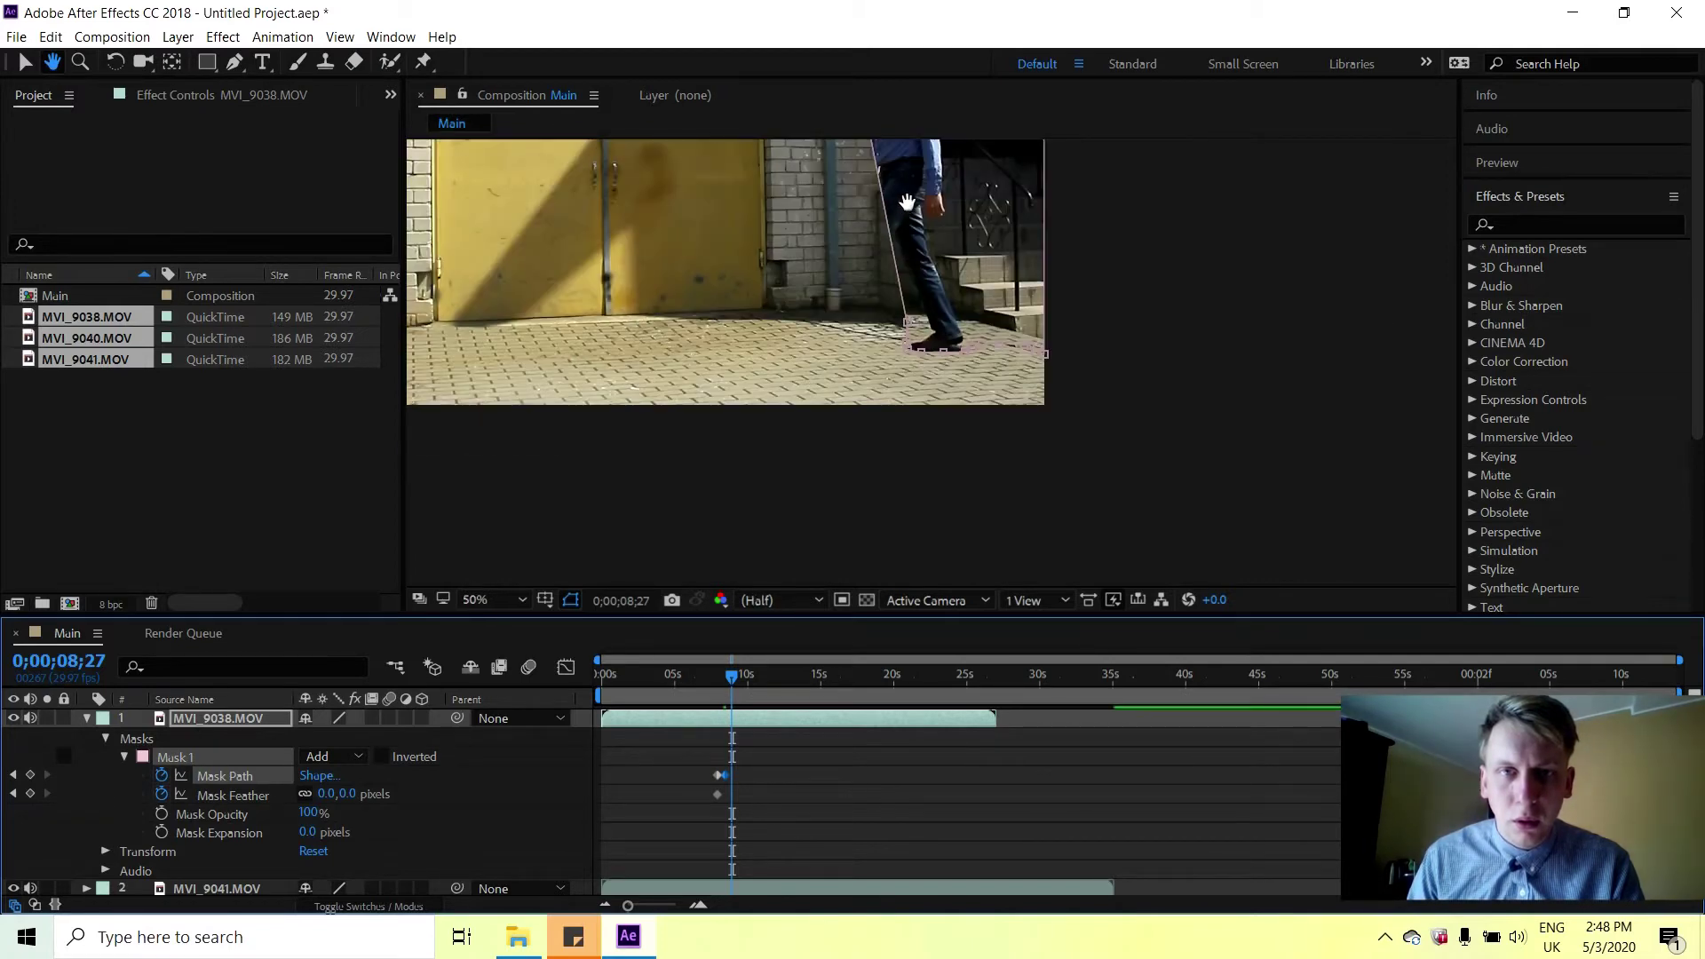
{"action": "key", "text": "g"}
{"action": "left_click_drag", "start_coordinate": [899, 280], "coordinate": [838, 322]}
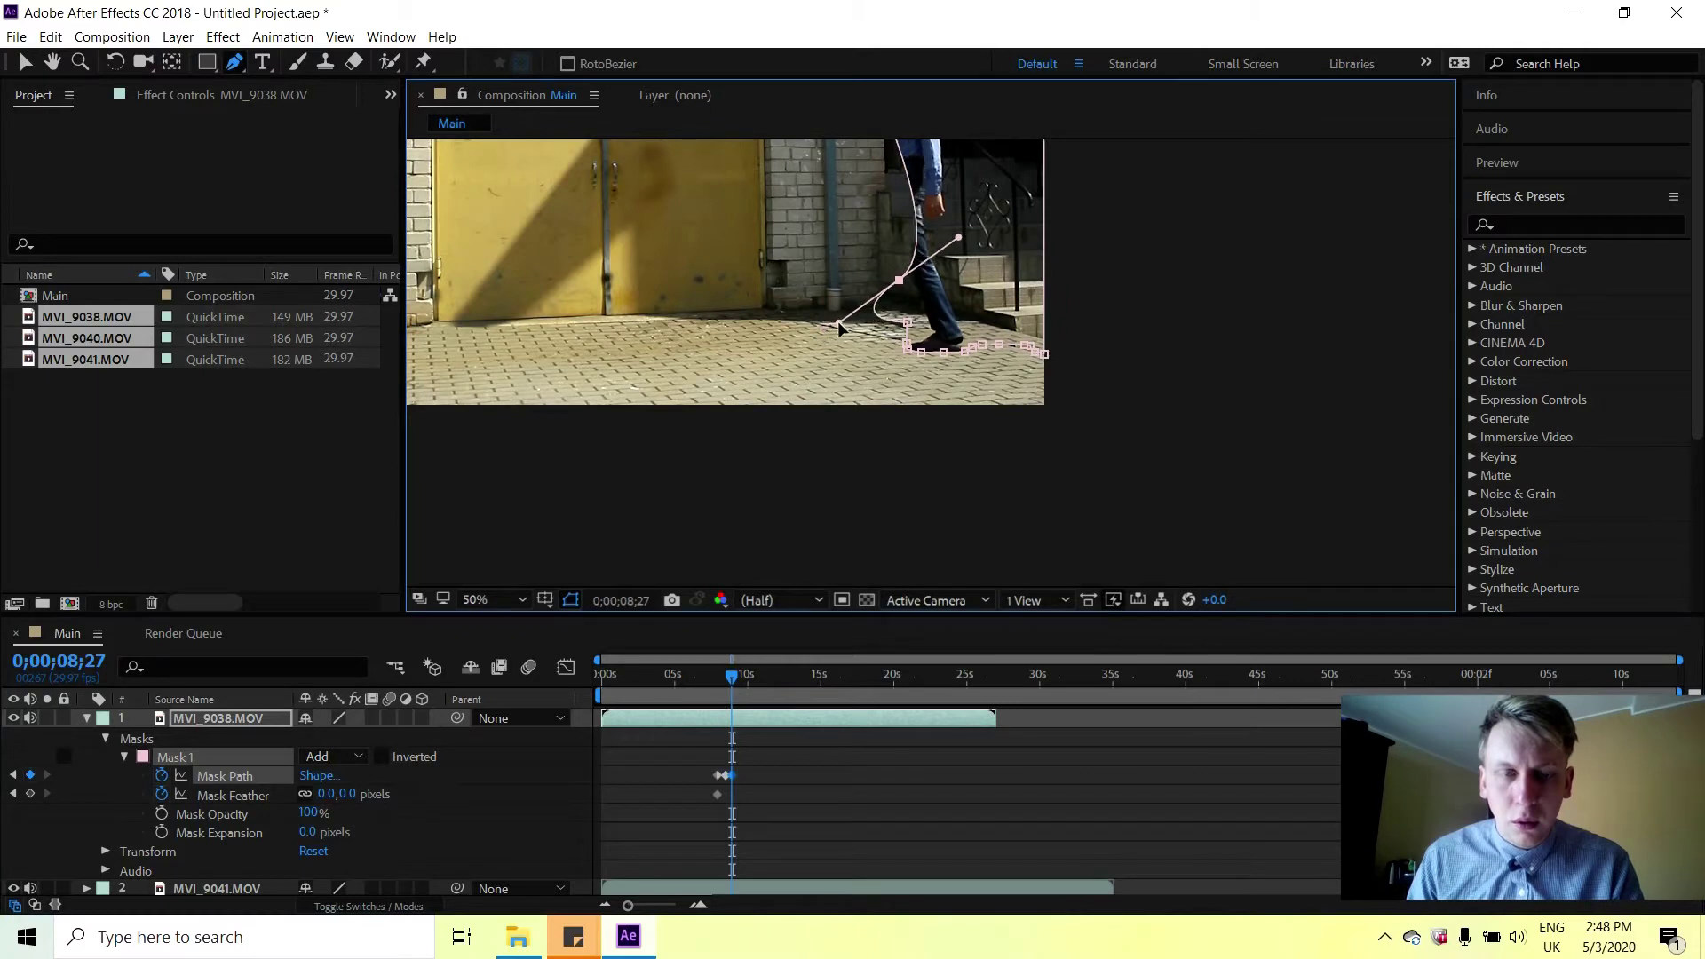
{"action": "key", "text": "ctrl+z"}
{"action": "left_click", "coordinate": [898, 269]}
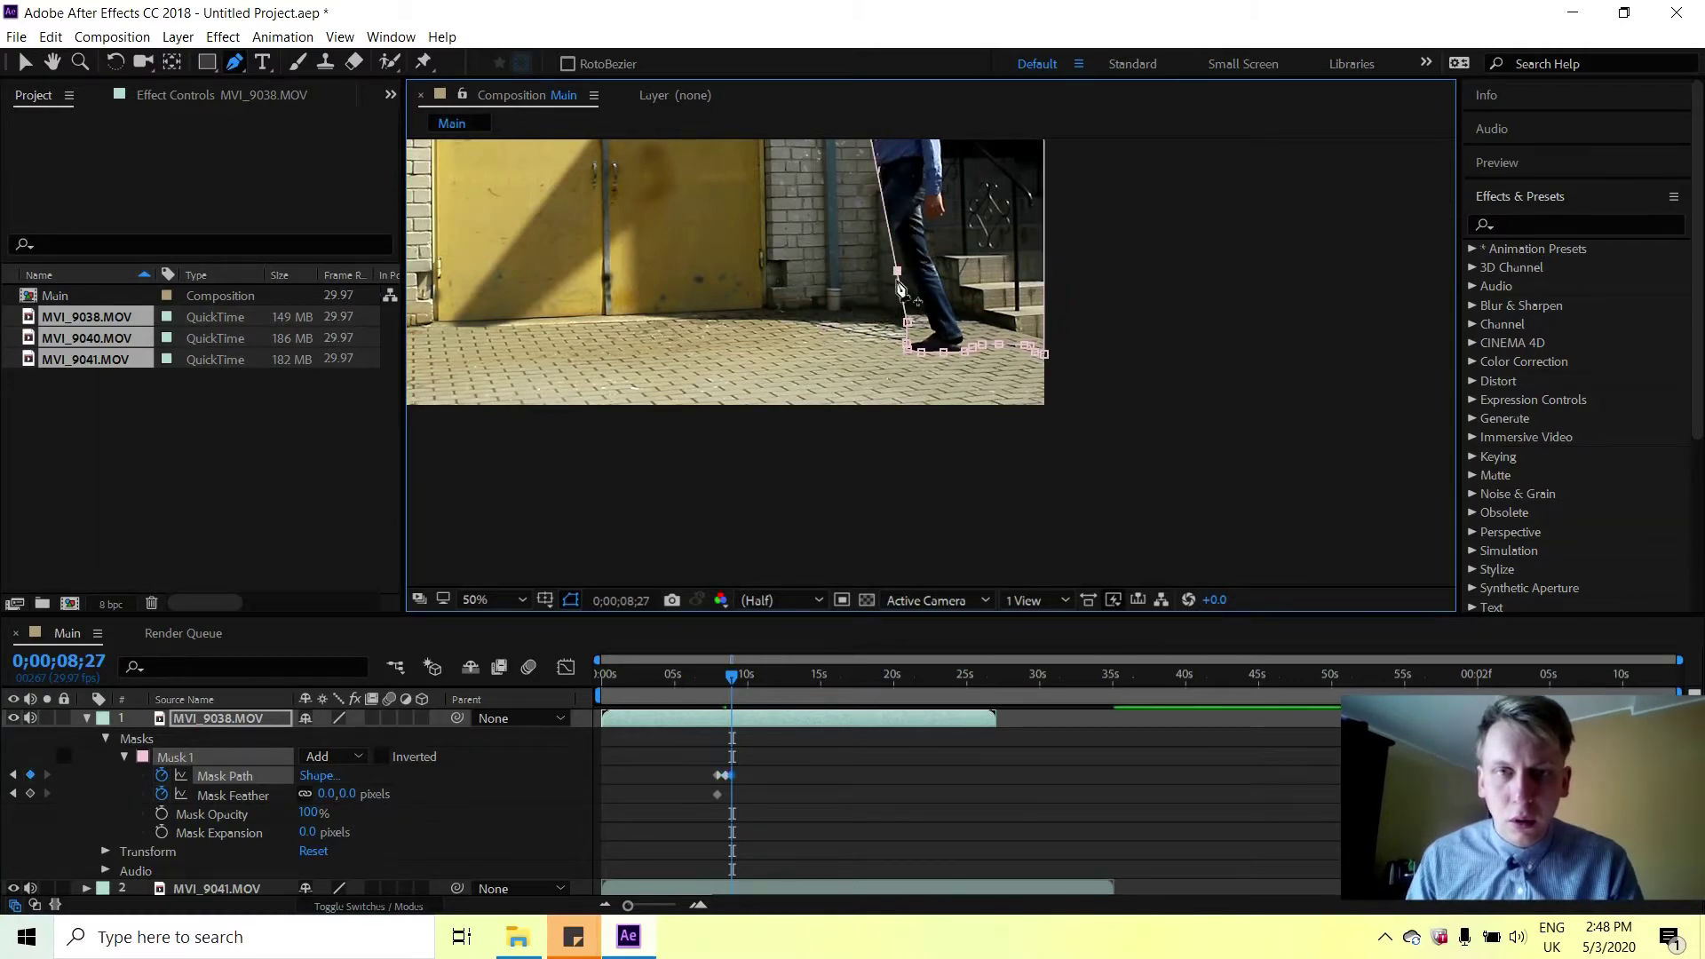
{"action": "left_click_drag", "start_coordinate": [896, 271], "coordinate": [856, 344]}
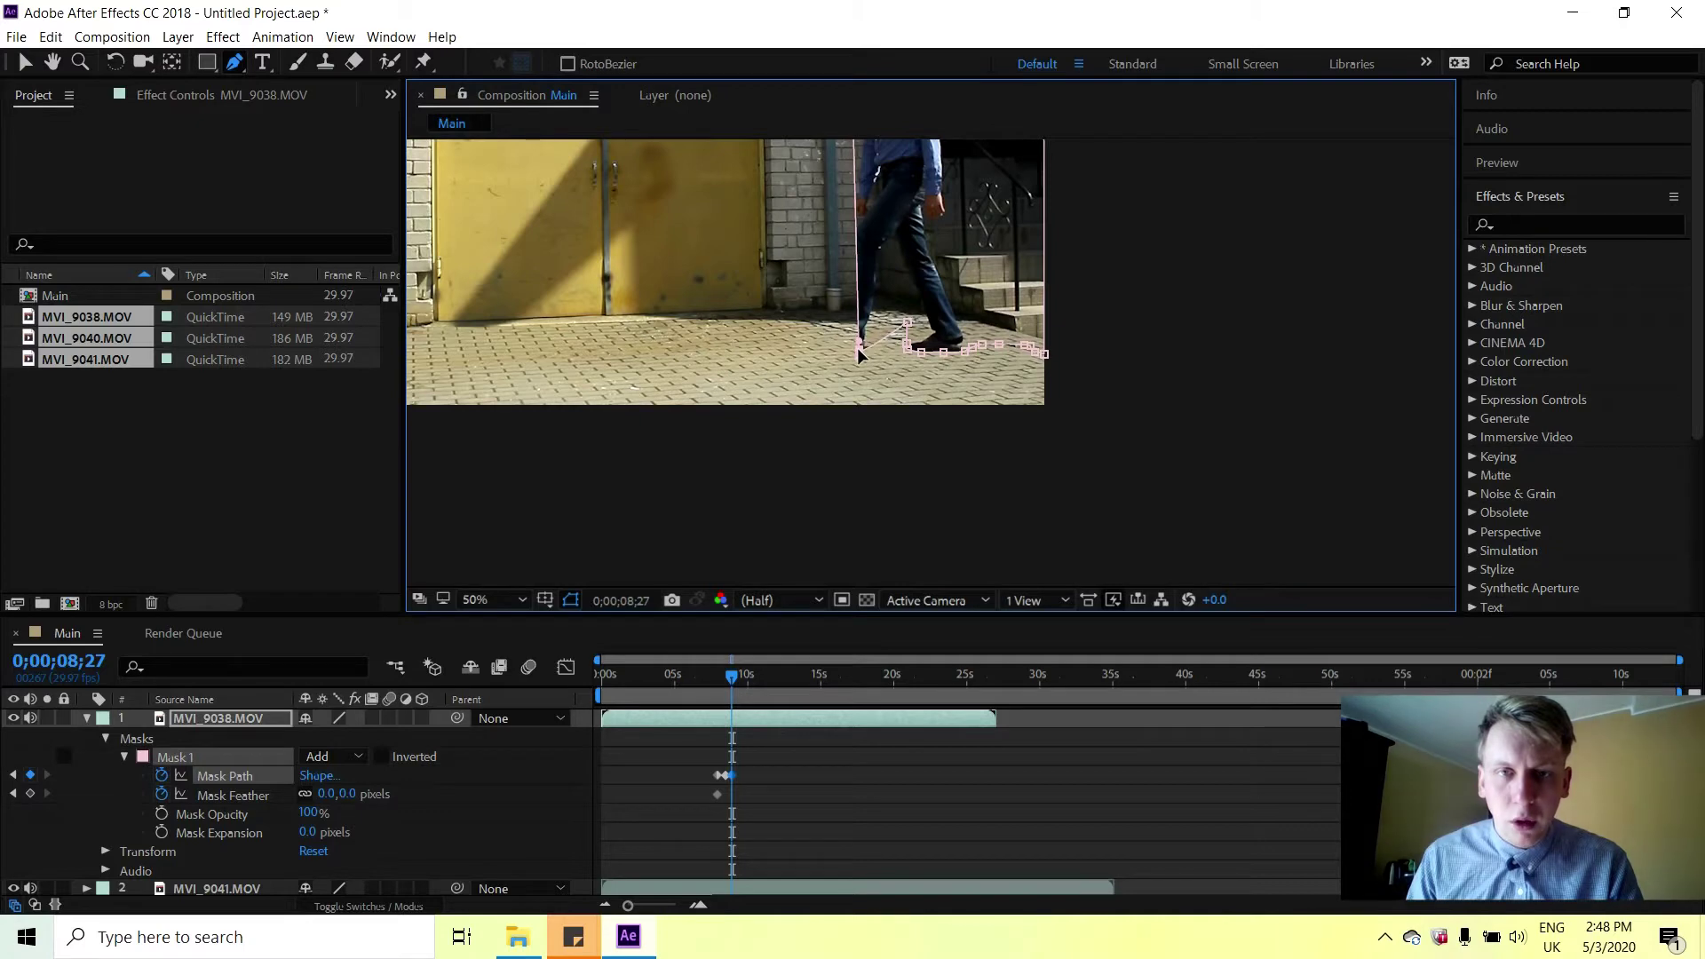
At 200%, lift the mask point between the feet and add a point fitted under the back shoe.
{"action": "scroll", "coordinate": [858, 351], "scroll_direction": "up", "scroll_amount": 2}
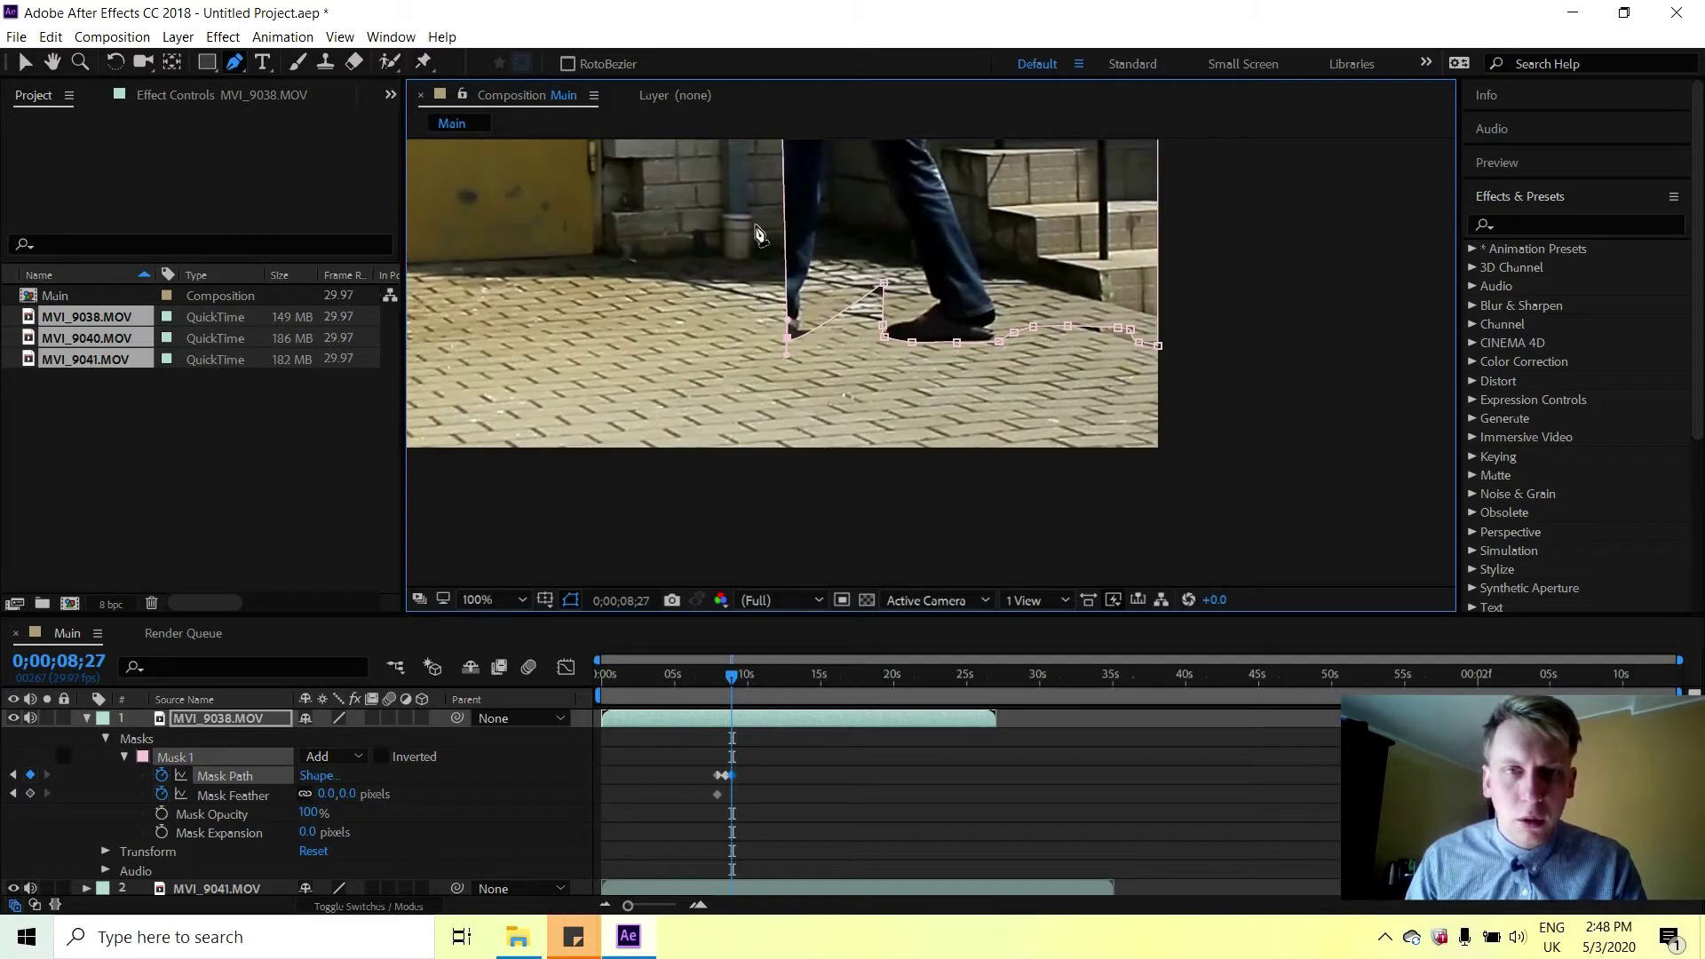
{"action": "scroll", "coordinate": [760, 233], "scroll_direction": "up", "scroll_amount": 2}
{"action": "scroll", "coordinate": [729, 213], "scroll_direction": "down", "scroll_amount": 2}
{"action": "scroll", "coordinate": [697, 195], "scroll_direction": "up", "scroll_amount": 1}
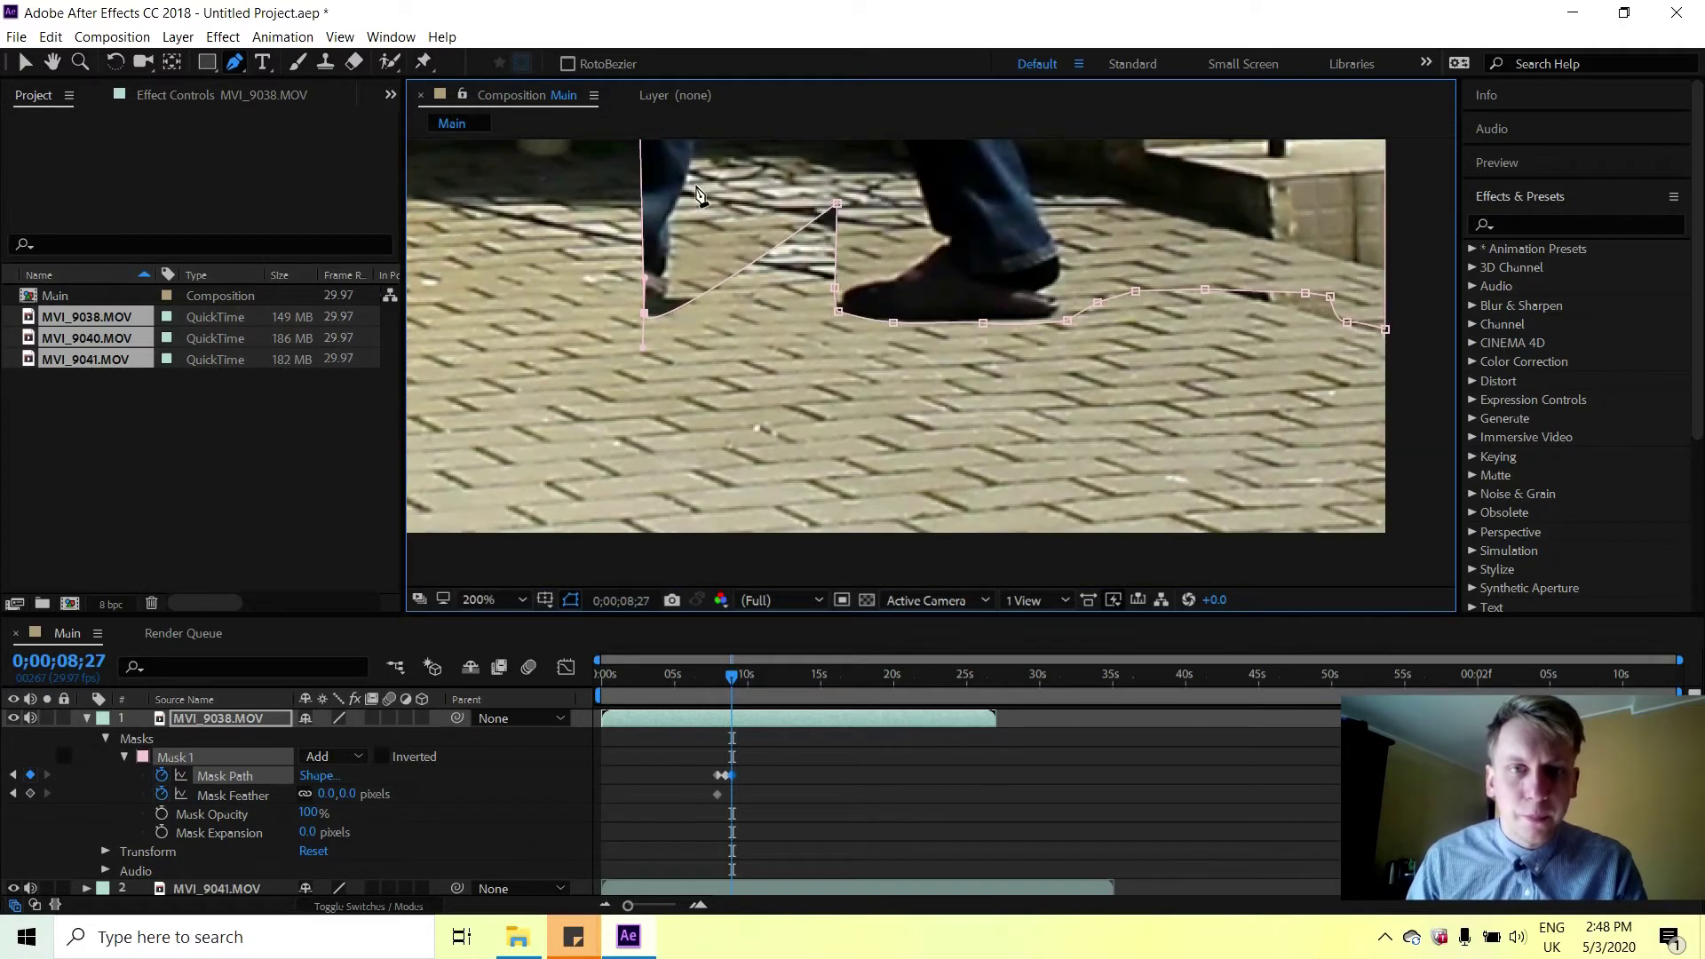
{"action": "left_click_drag", "start_coordinate": [664, 188], "coordinate": [568, 445]}
{"action": "left_click", "coordinate": [777, 479]}
{"action": "left_click_drag", "start_coordinate": [779, 477], "coordinate": [804, 471]}
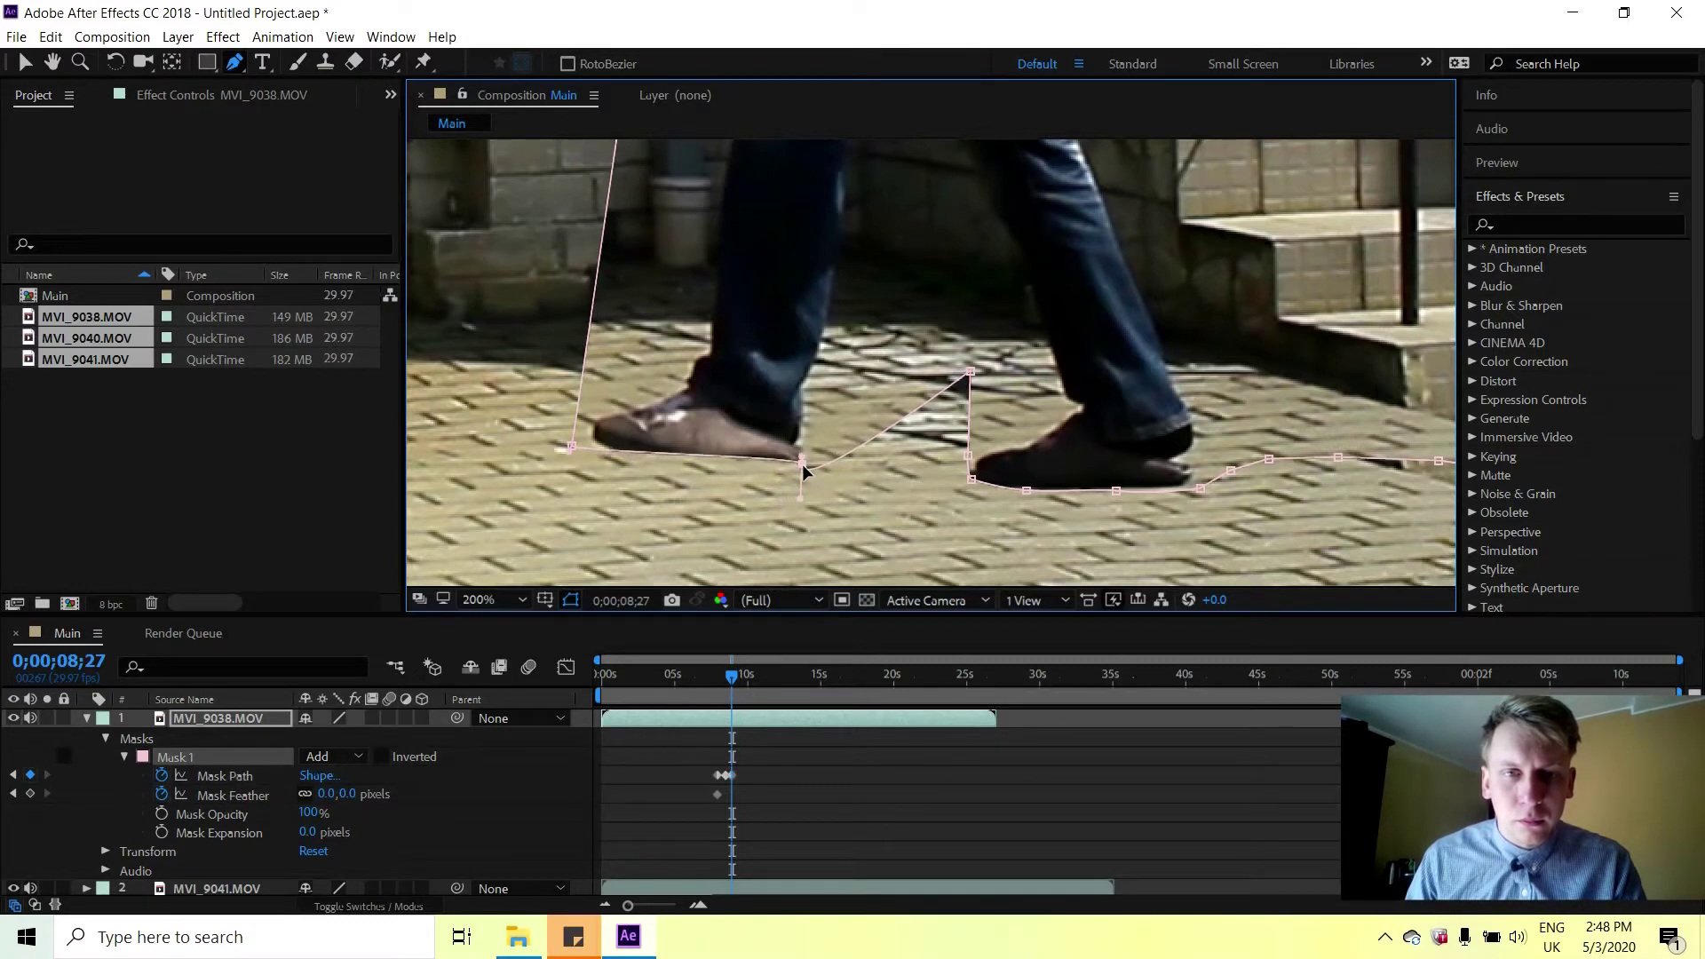
{"action": "left_click", "coordinate": [711, 455]}
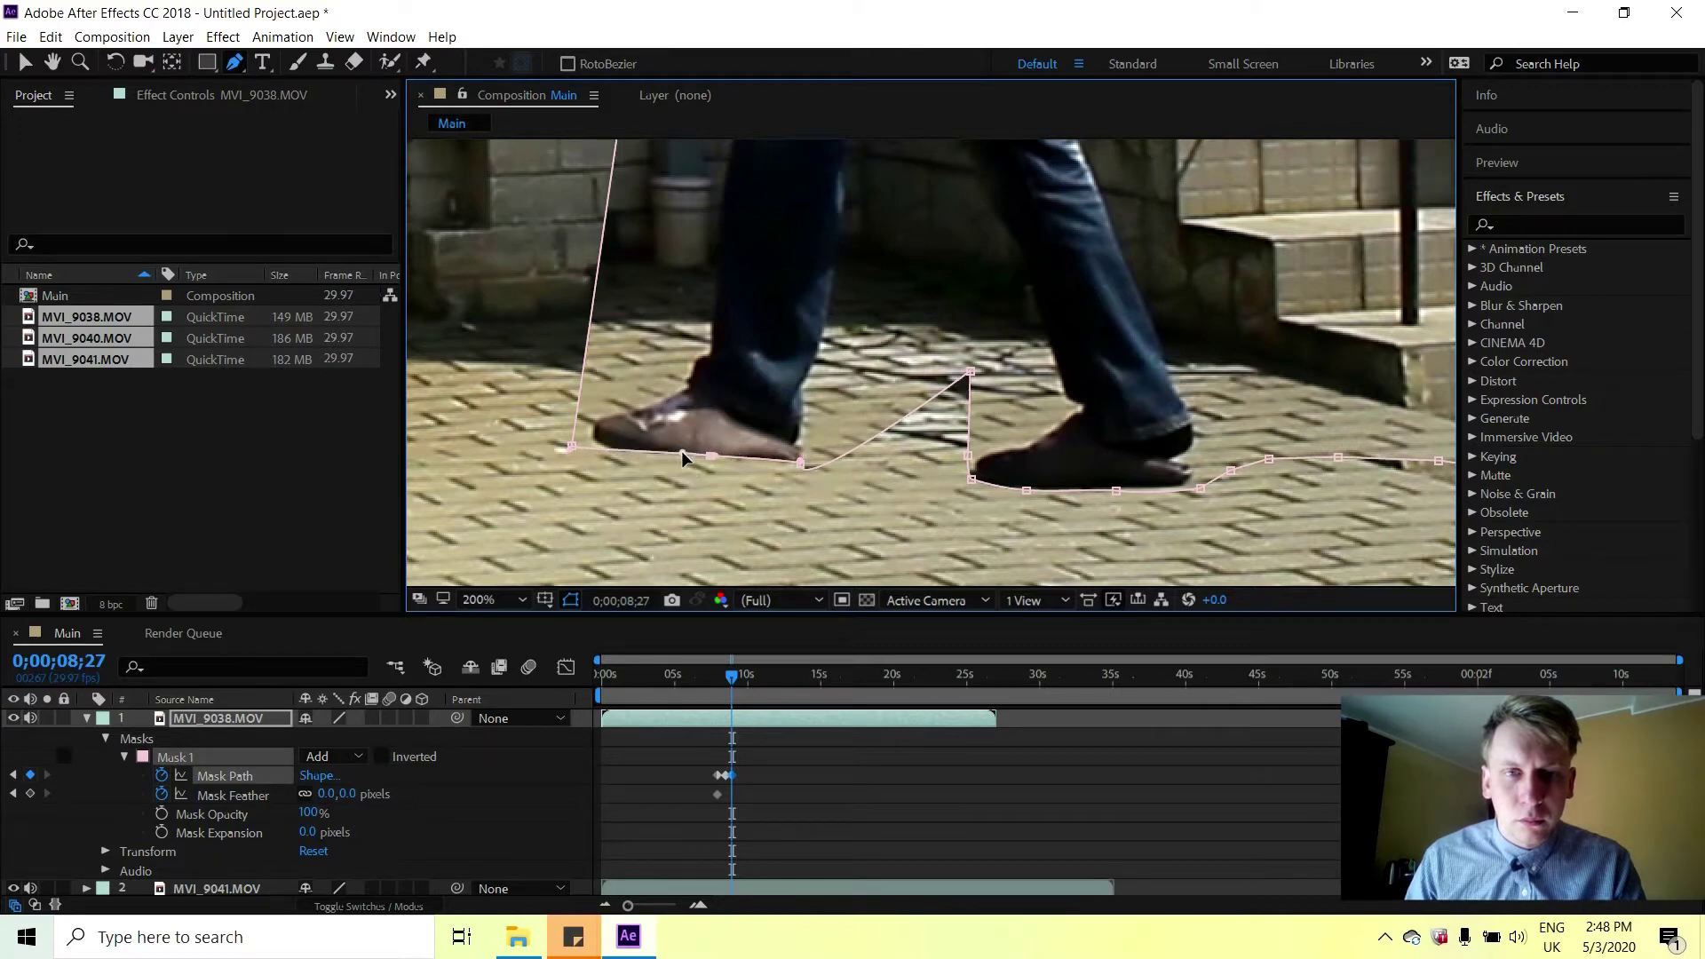
{"action": "left_click_drag", "start_coordinate": [708, 456], "coordinate": [696, 462]}
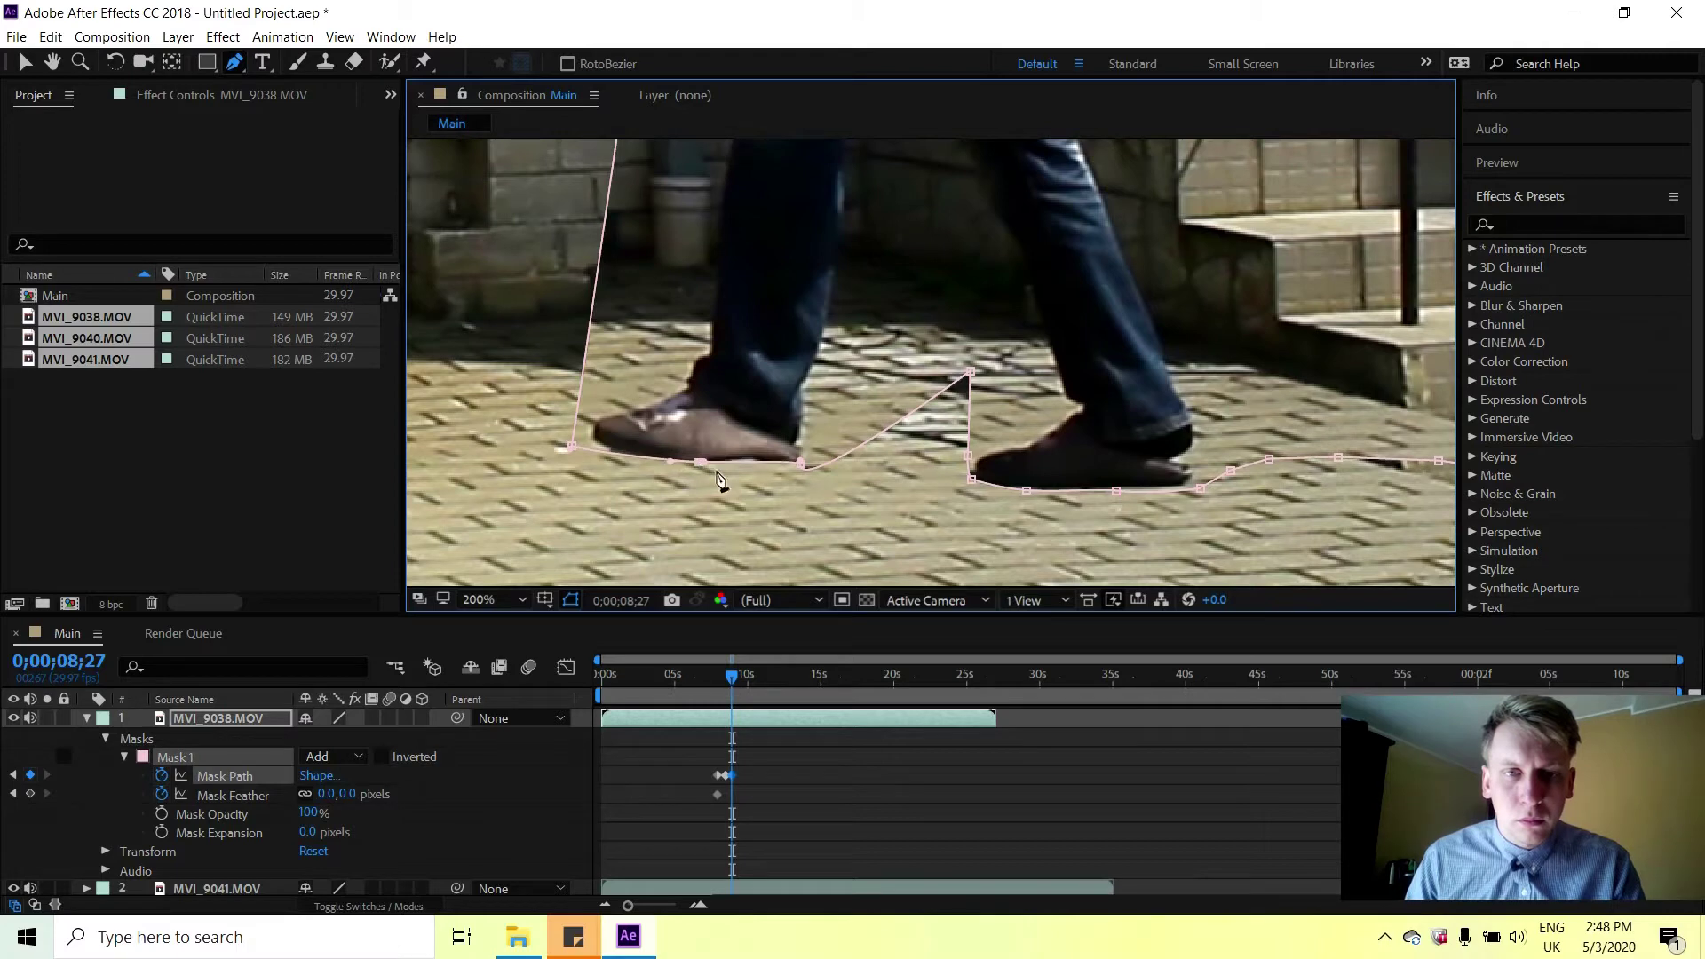
{"action": "left_click_drag", "start_coordinate": [747, 464], "coordinate": [746, 460]}
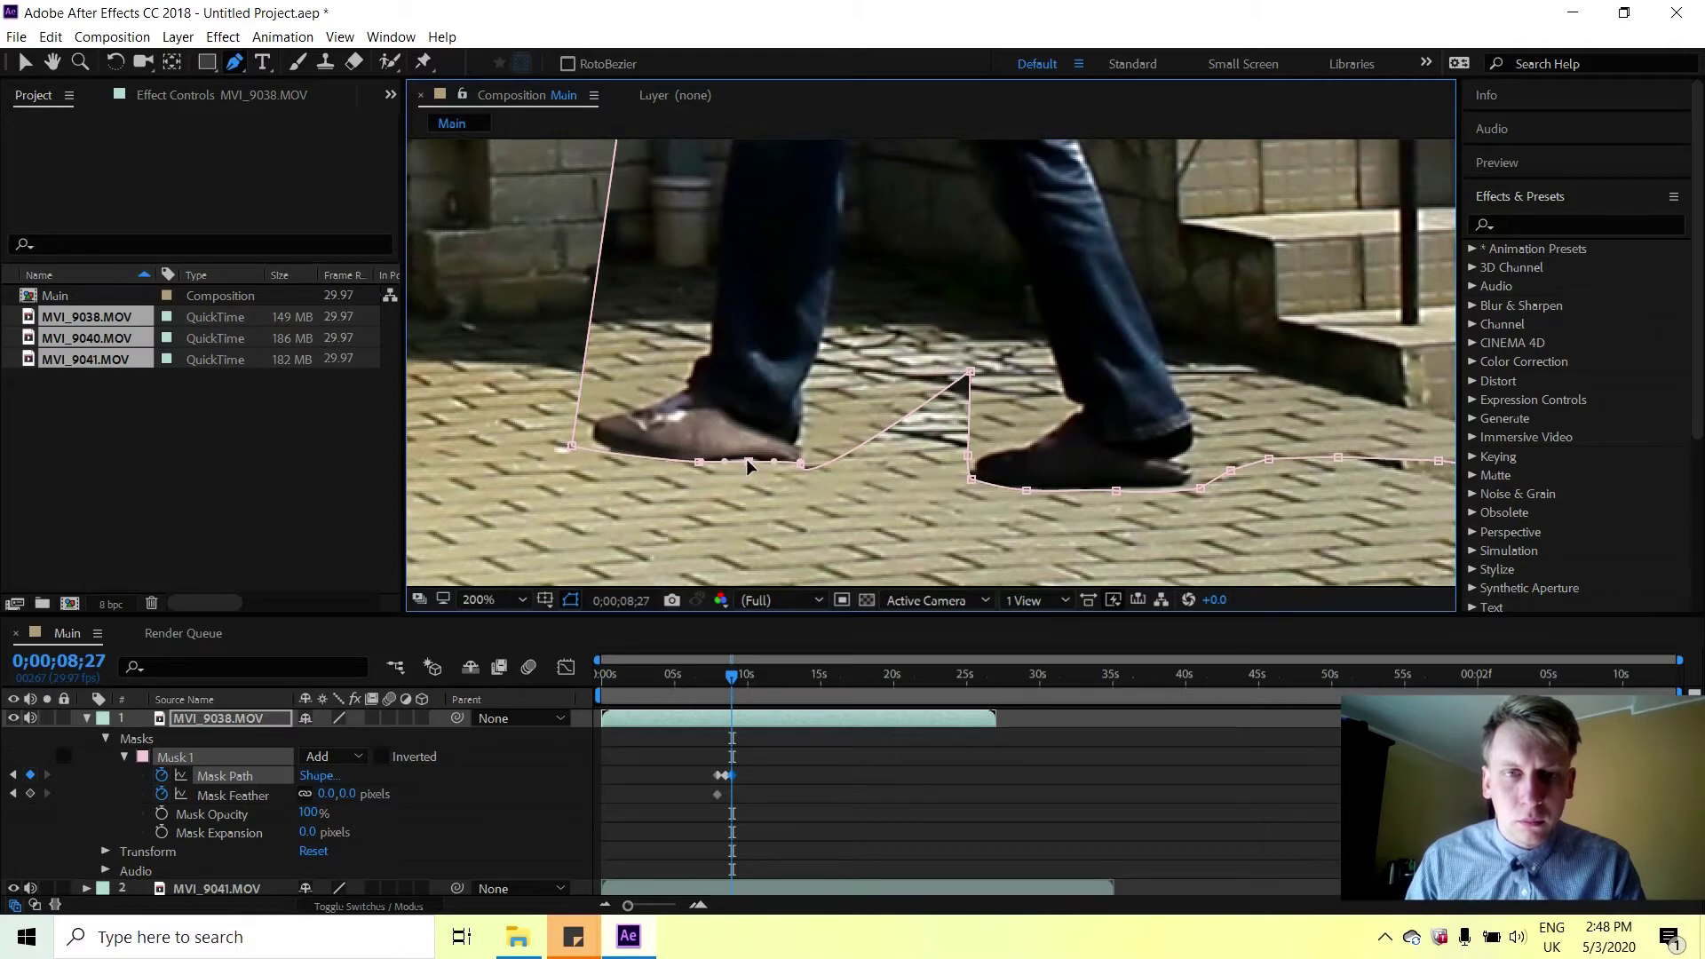
Review the mask from the head down to the feet, then advance to frame 0;00;09;06.
{"action": "scroll", "coordinate": [633, 283], "scroll_direction": "down", "scroll_amount": 1}
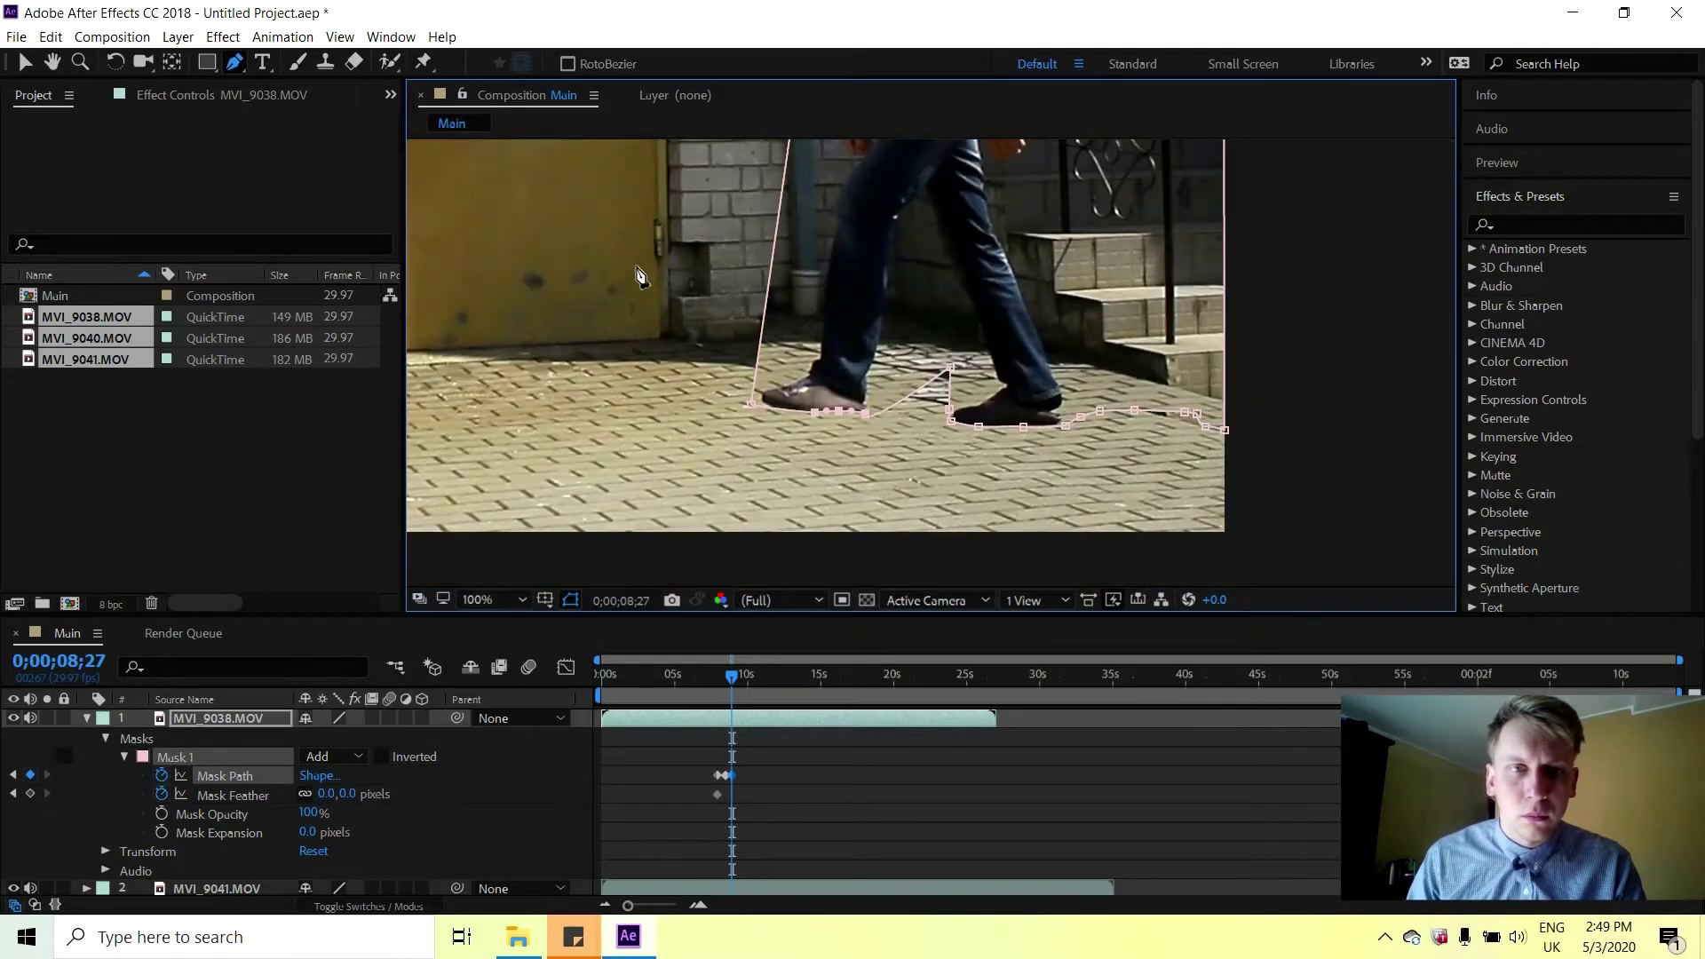
{"action": "scroll", "coordinate": [692, 225], "scroll_direction": "down", "scroll_amount": 3}
{"action": "key", "text": "space"}
{"action": "left_click_drag", "start_coordinate": [914, 198], "coordinate": [874, 320]}
{"action": "scroll", "coordinate": [875, 320], "scroll_direction": "up", "scroll_amount": 2}
{"action": "scroll", "coordinate": [874, 318], "scroll_direction": "up", "scroll_amount": 2}
{"action": "scroll", "coordinate": [681, 262], "scroll_direction": "up", "scroll_amount": 2}
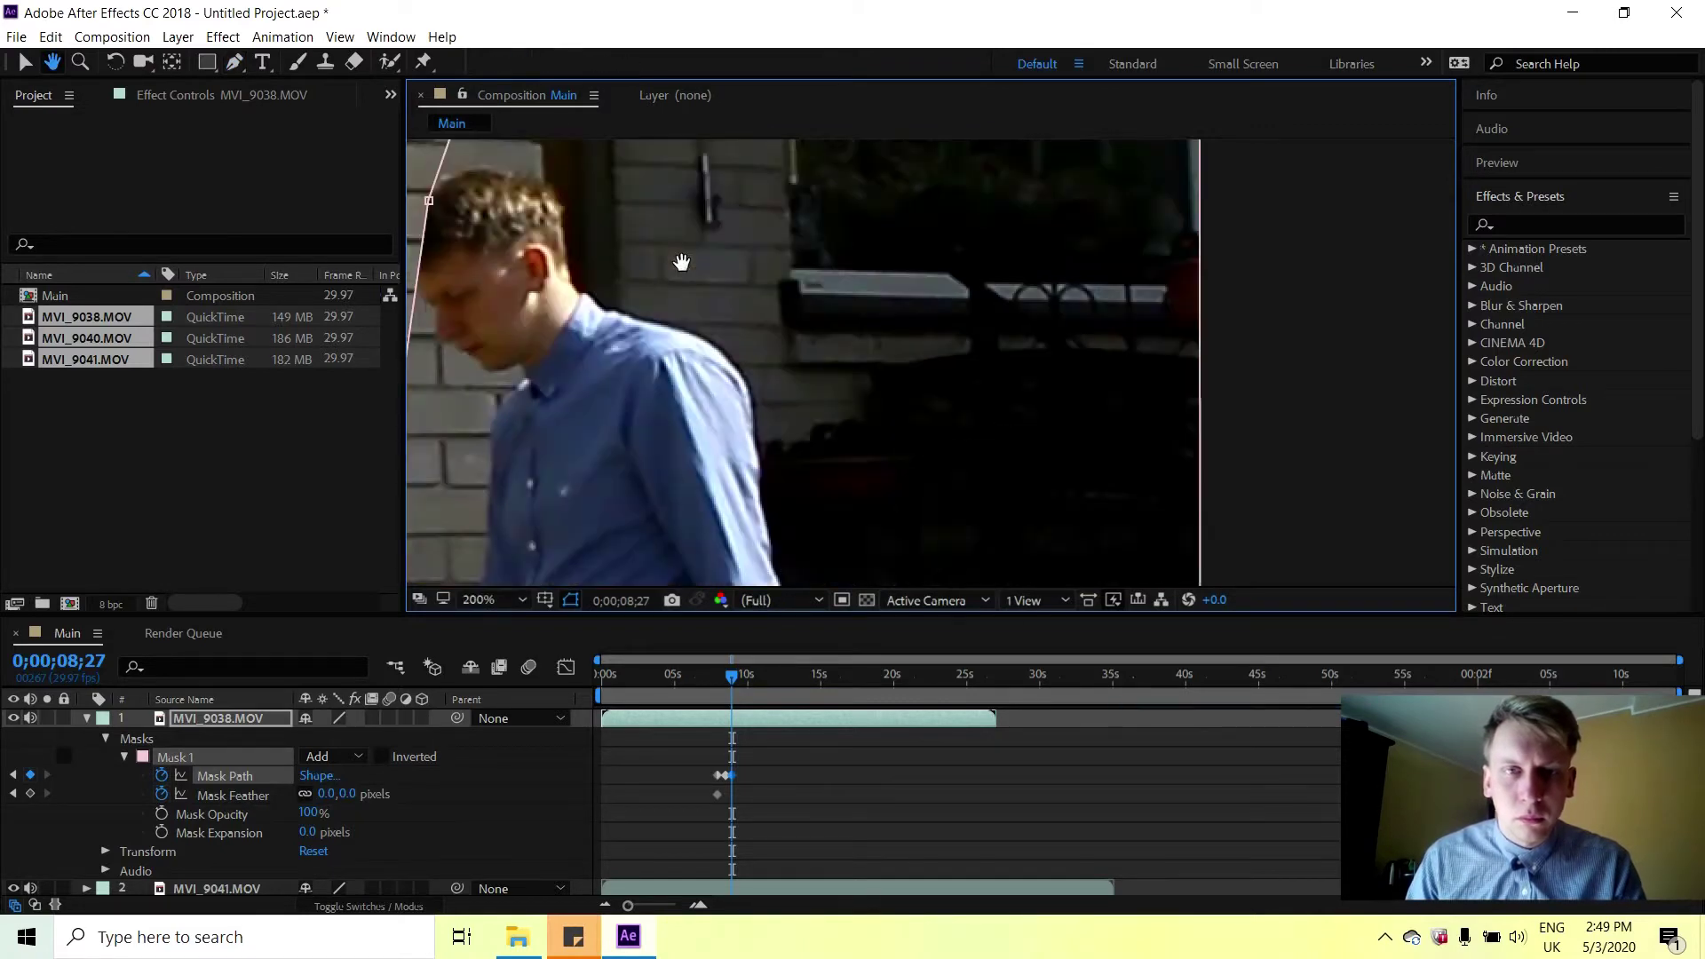
{"action": "left_click_drag", "start_coordinate": [432, 238], "coordinate": [652, 227]}
{"action": "key", "text": "g"}
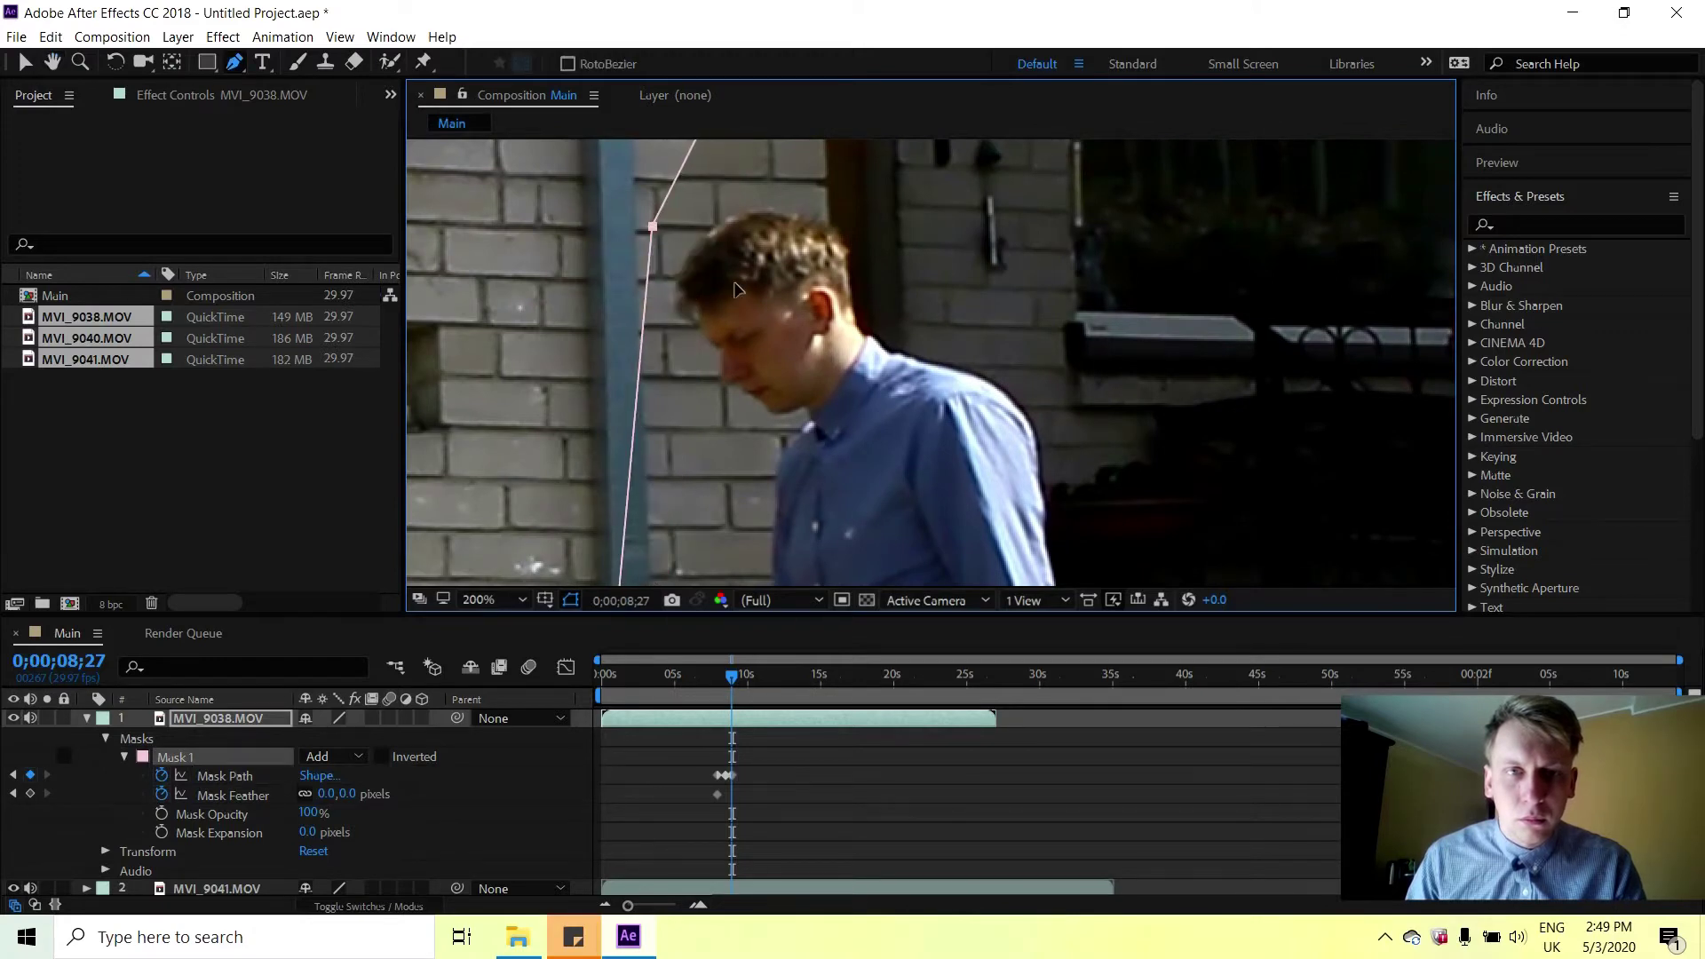
{"action": "scroll", "coordinate": [802, 471], "scroll_direction": "down", "scroll_amount": 1}
{"action": "left_click_drag", "start_coordinate": [891, 543], "coordinate": [908, 359]}
{"action": "left_click_drag", "start_coordinate": [892, 504], "coordinate": [947, 355]}
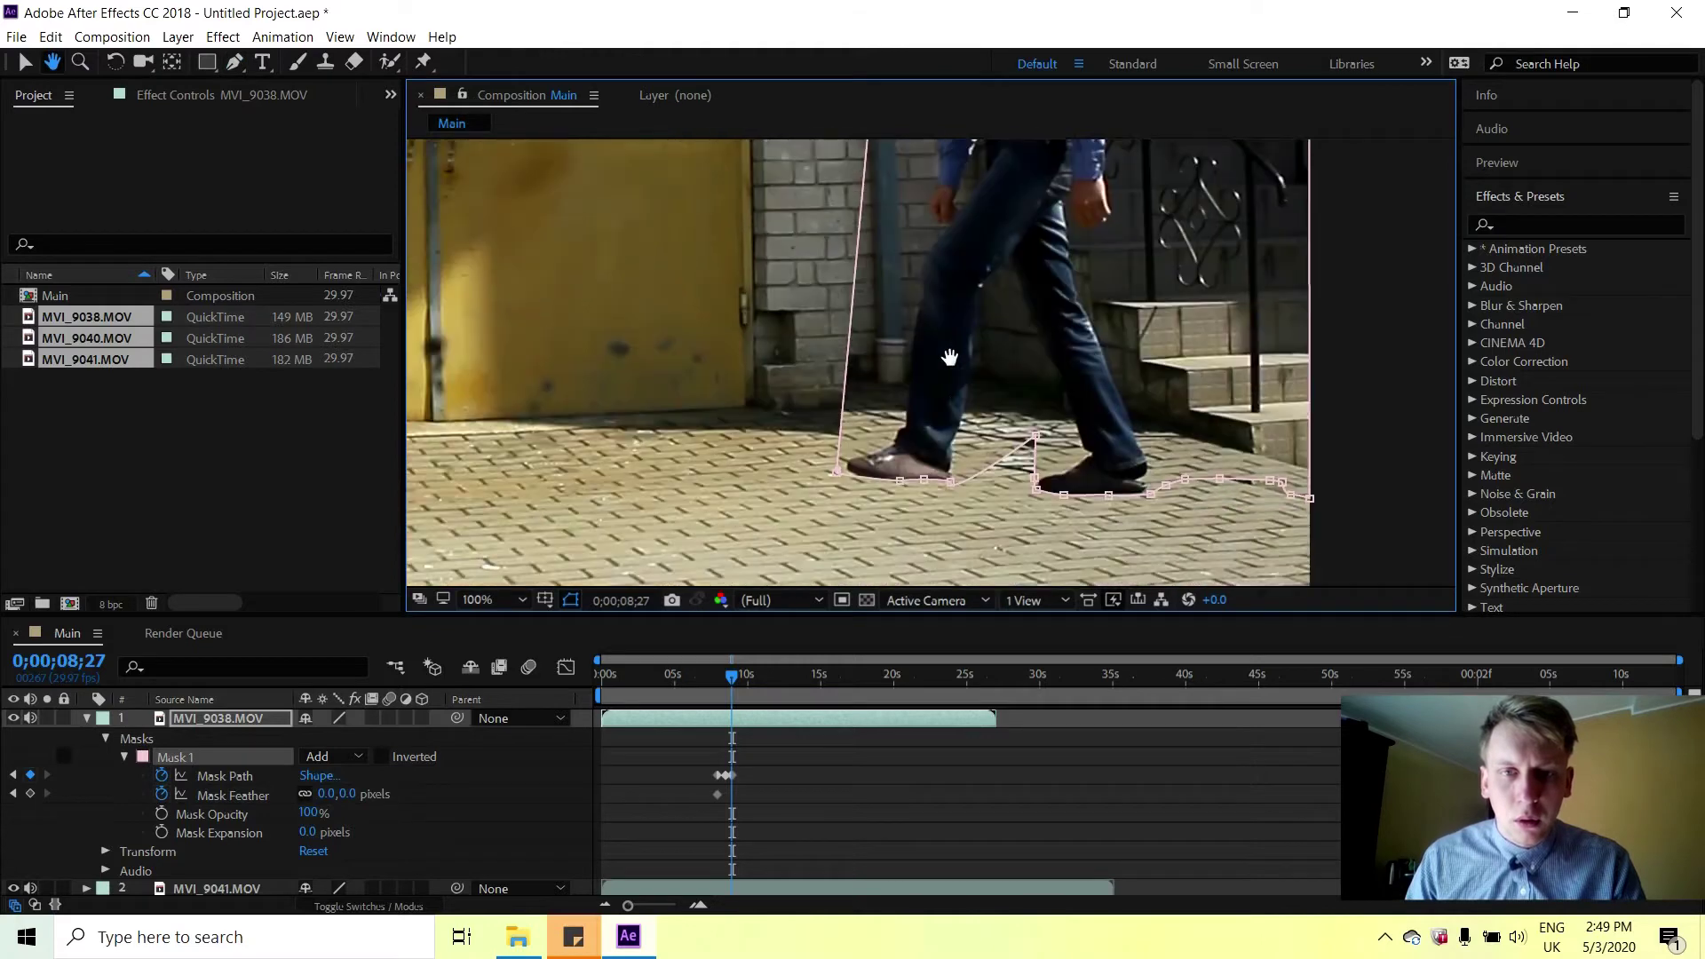
{"action": "left_click_drag", "start_coordinate": [732, 675], "coordinate": [736, 675]}
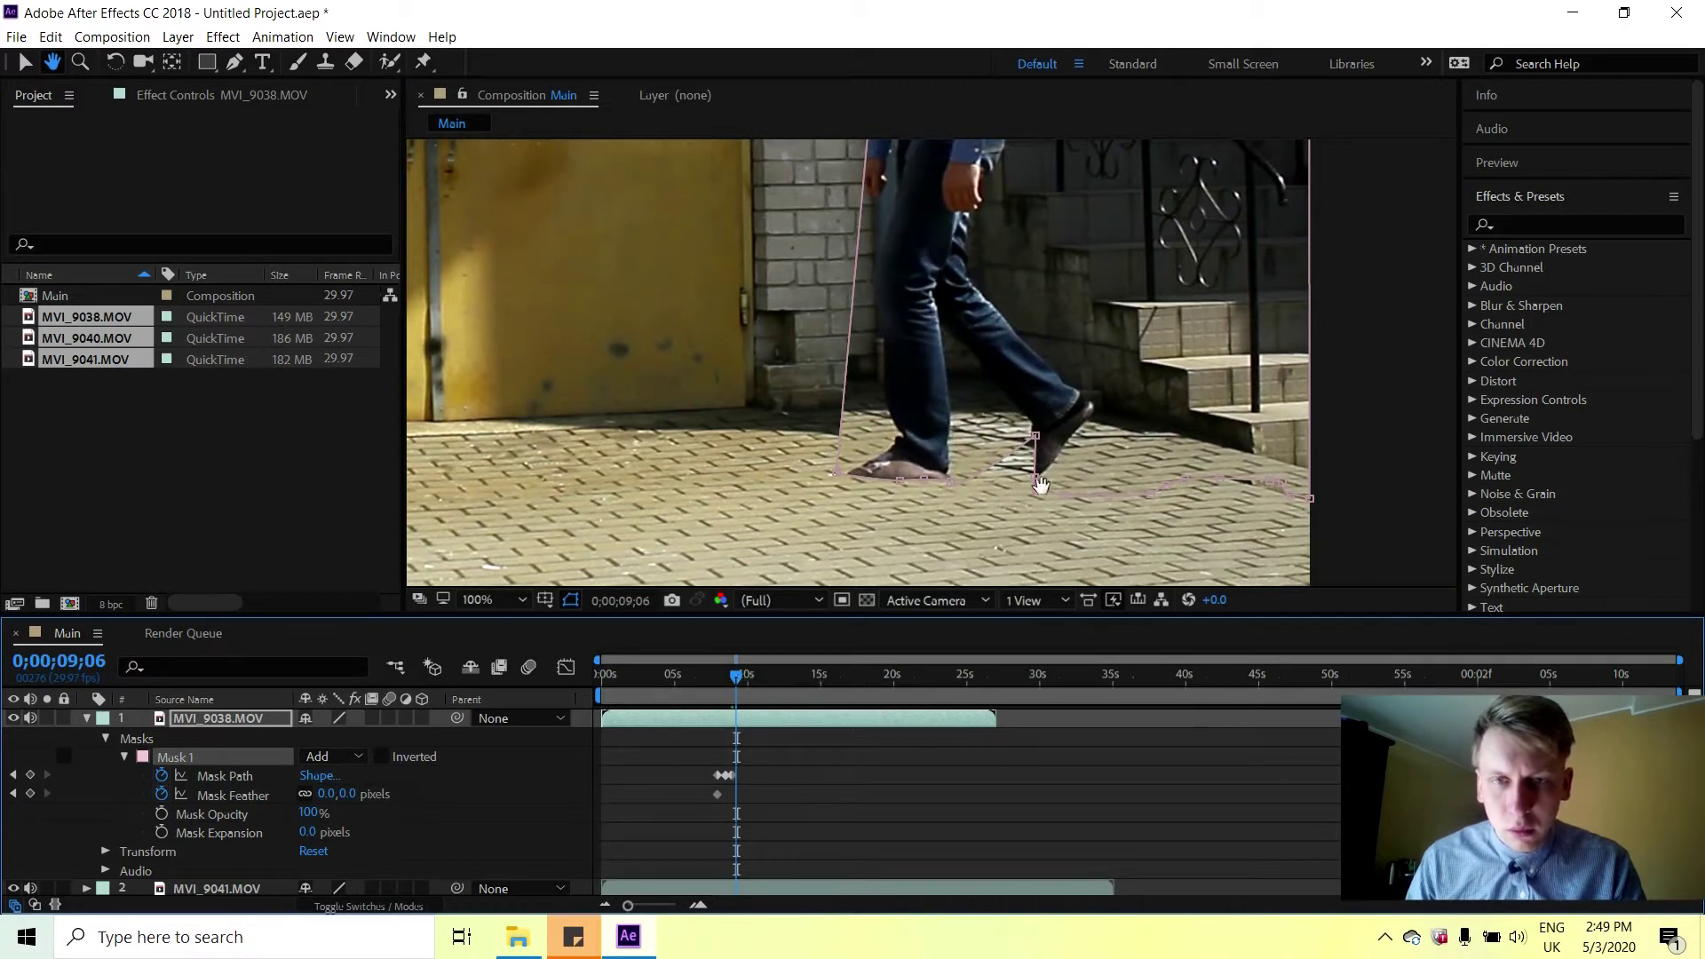
Move the mask point by the shoe and add a point dipping under the front shoe.
{"action": "scroll", "coordinate": [1054, 445], "scroll_direction": "up", "scroll_amount": 2}
{"action": "scroll", "coordinate": [1198, 499], "scroll_direction": "up", "scroll_amount": 2}
{"action": "left_click_drag", "start_coordinate": [1194, 508], "coordinate": [1074, 554]}
{"action": "key", "text": "g"}
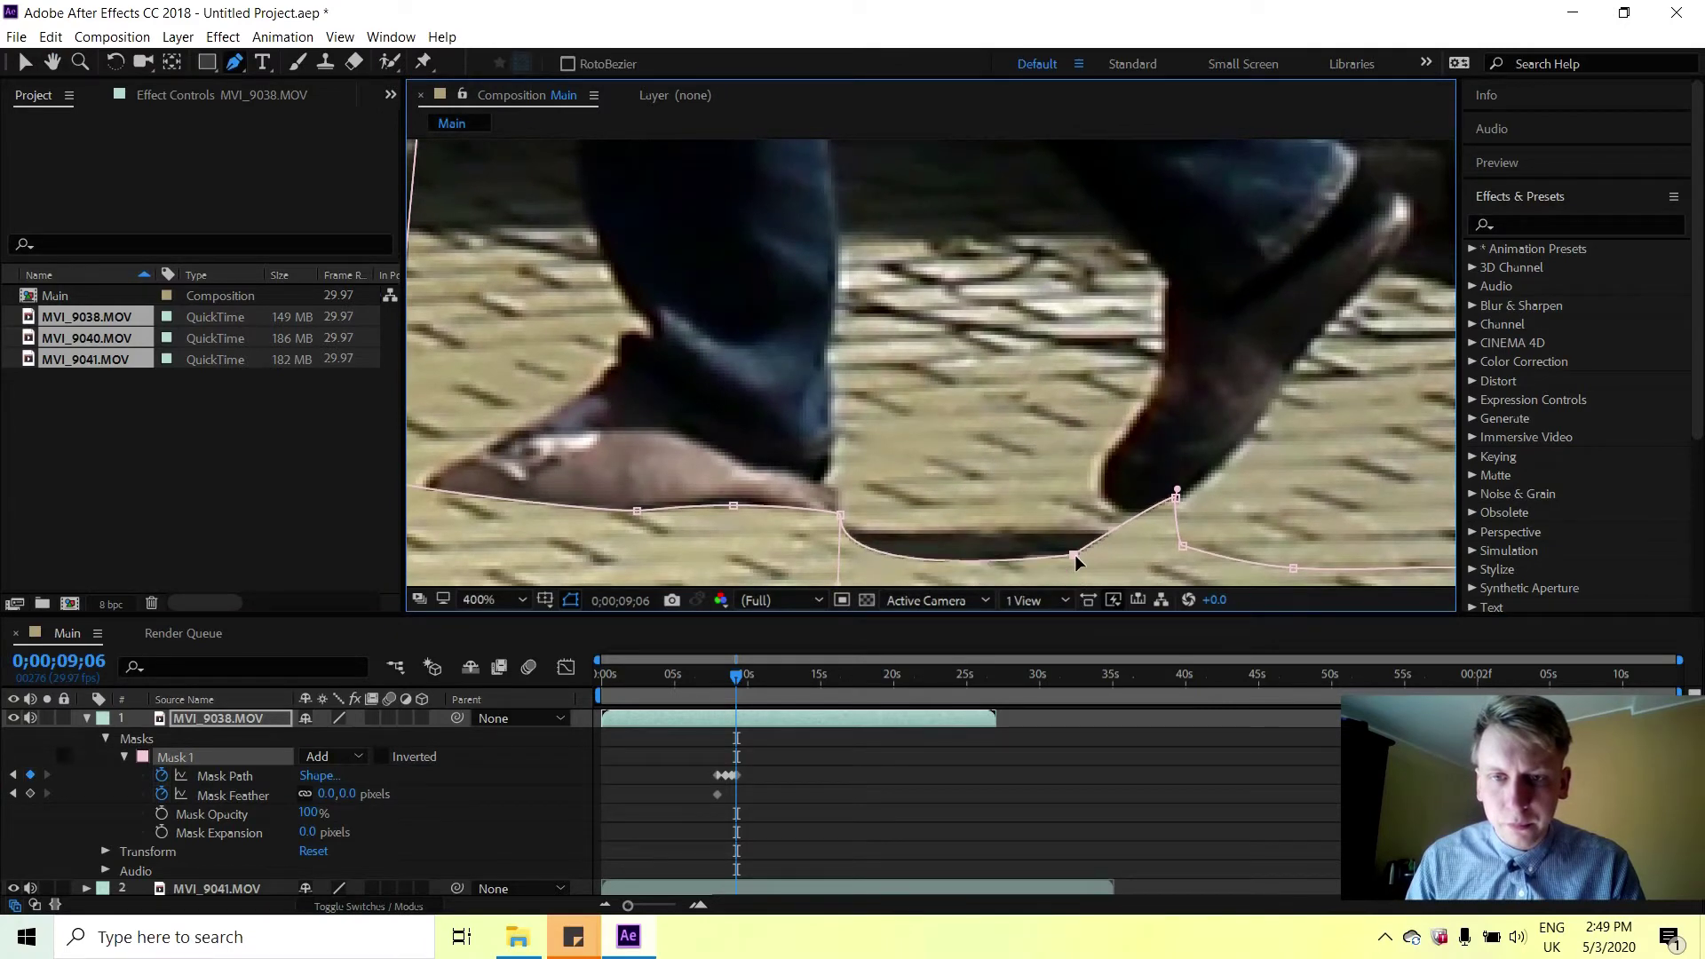
{"action": "left_click_drag", "start_coordinate": [1174, 494], "coordinate": [848, 487]}
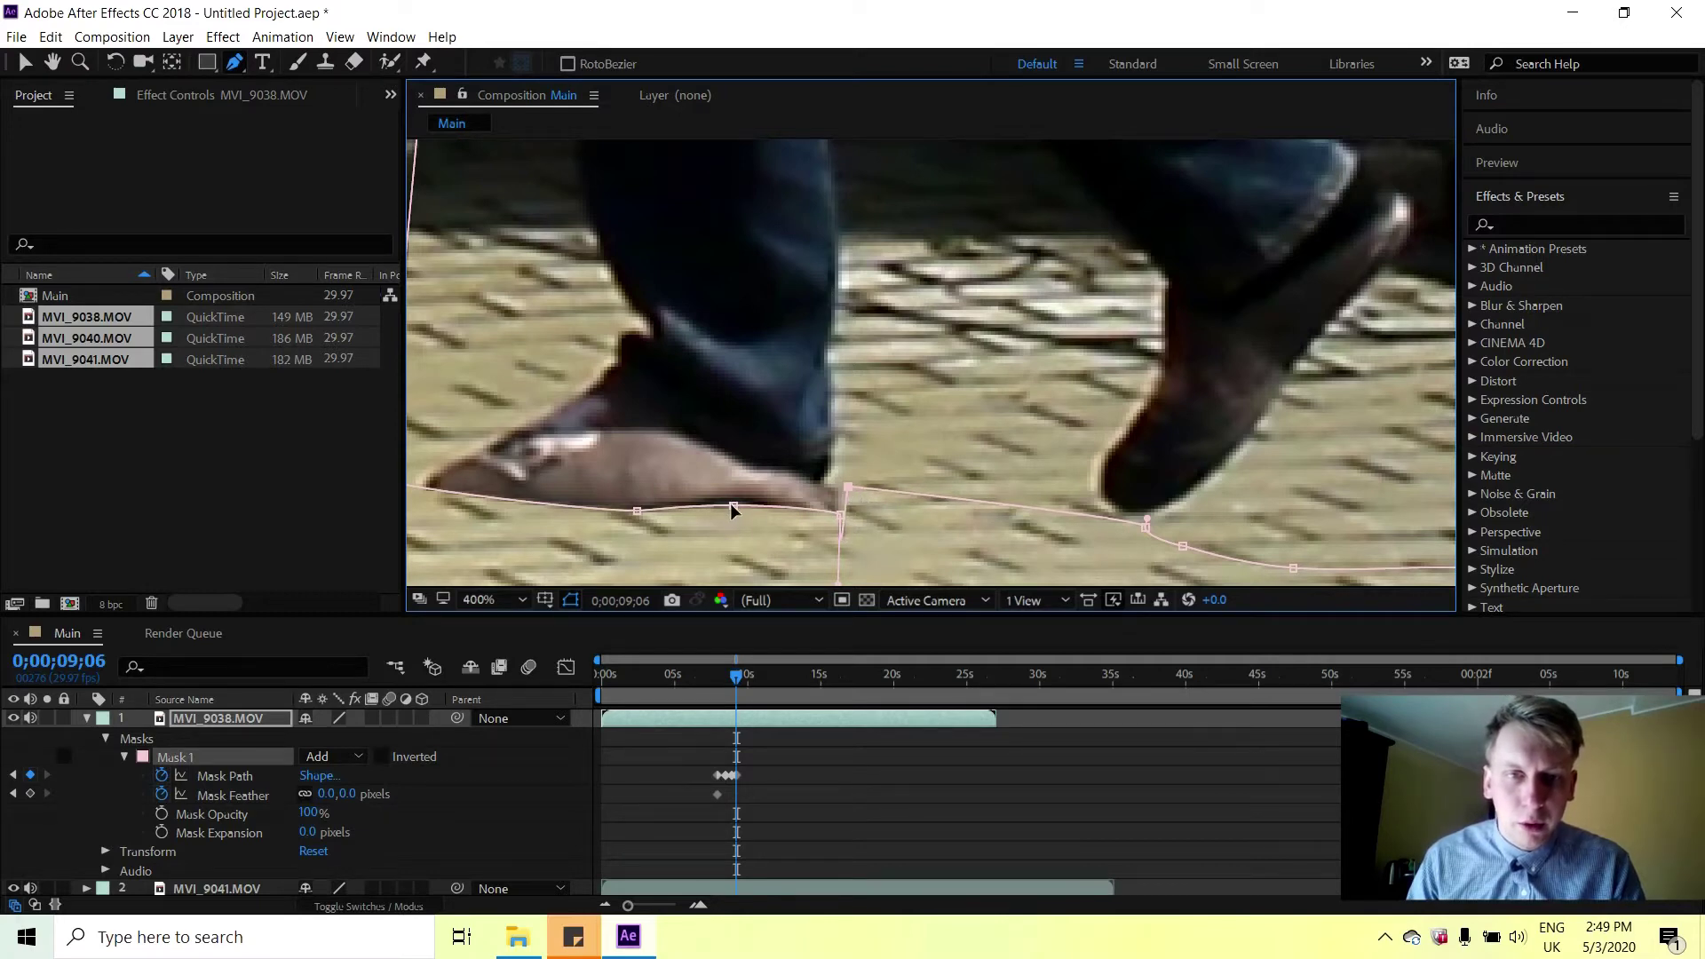
{"action": "left_click", "coordinate": [796, 507]}
{"action": "left_click_drag", "start_coordinate": [795, 508], "coordinate": [815, 538]}
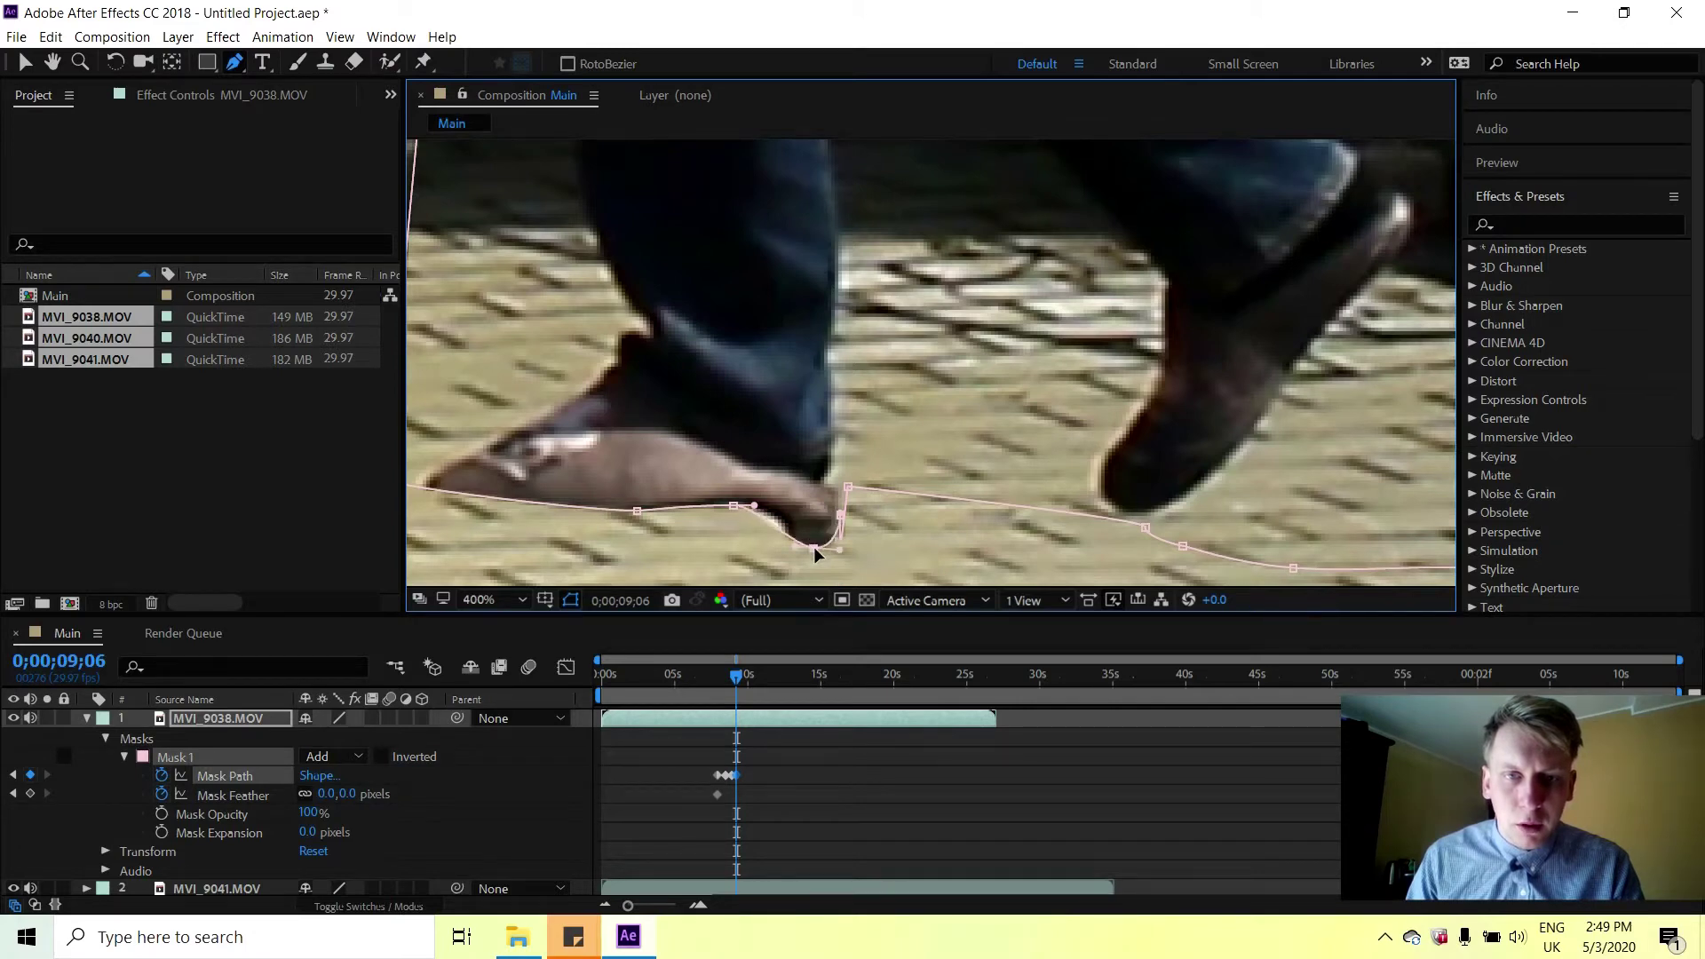
Add mask points under the back shoe's heel and sole, pulling the toe point down.
{"action": "left_click", "coordinate": [783, 529]}
{"action": "left_click", "coordinate": [774, 519]}
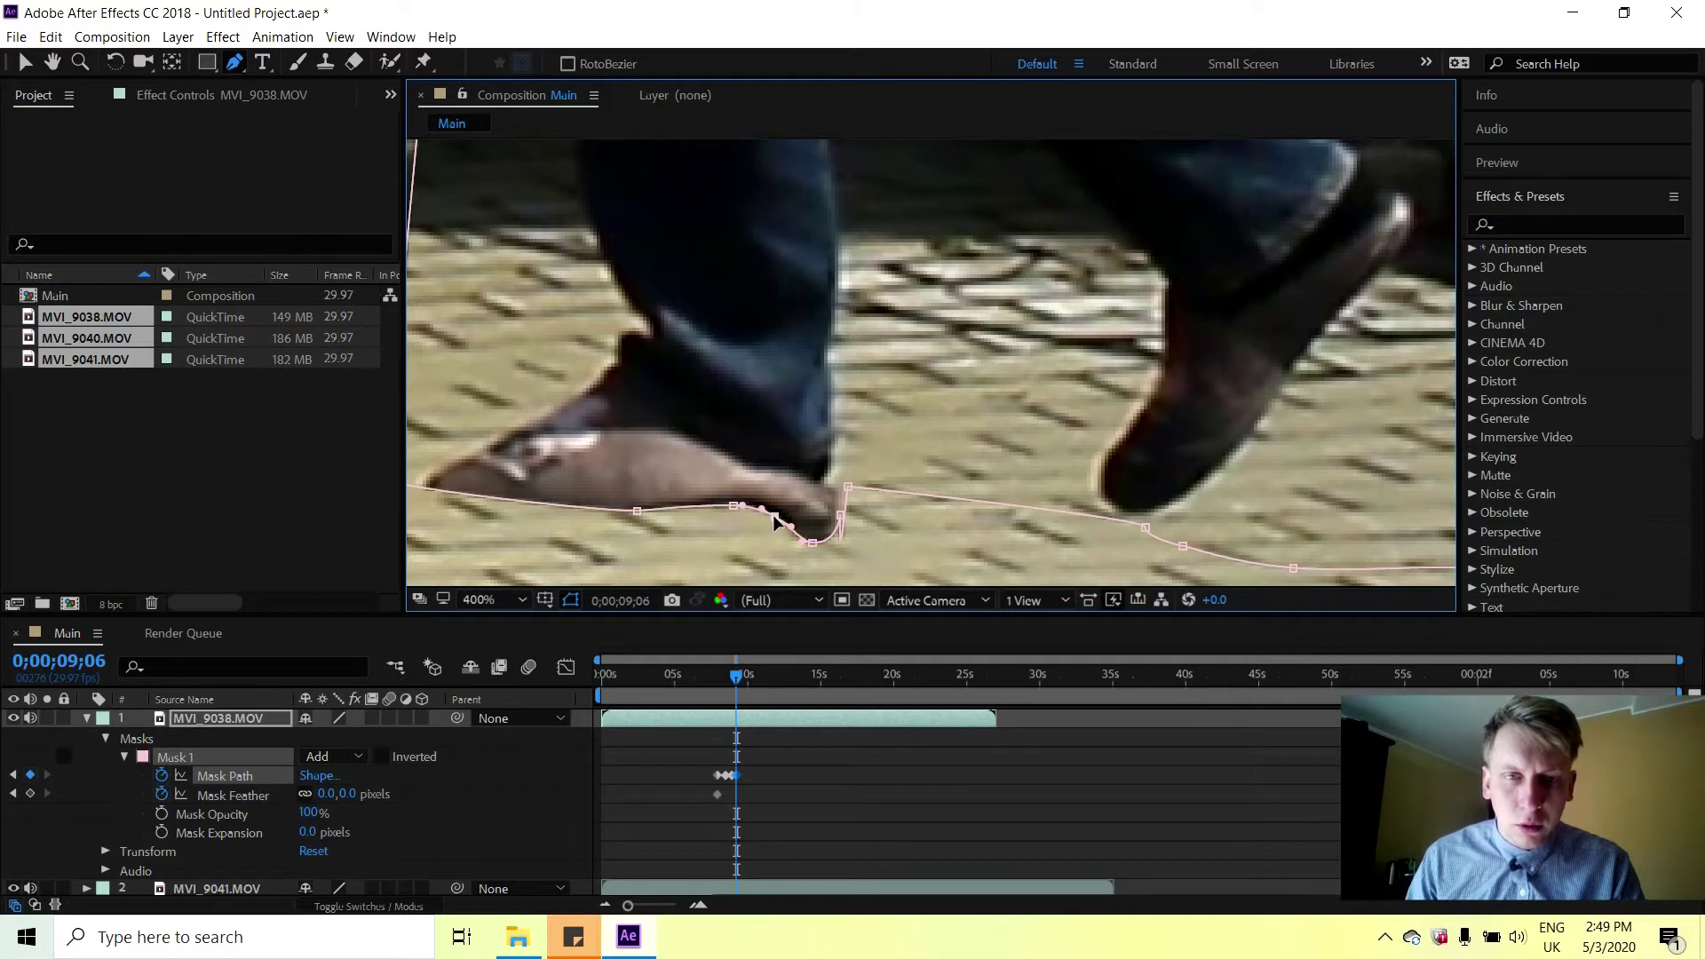
{"action": "left_click", "coordinate": [637, 511]}
{"action": "left_click_drag", "start_coordinate": [482, 500], "coordinate": [431, 529]}
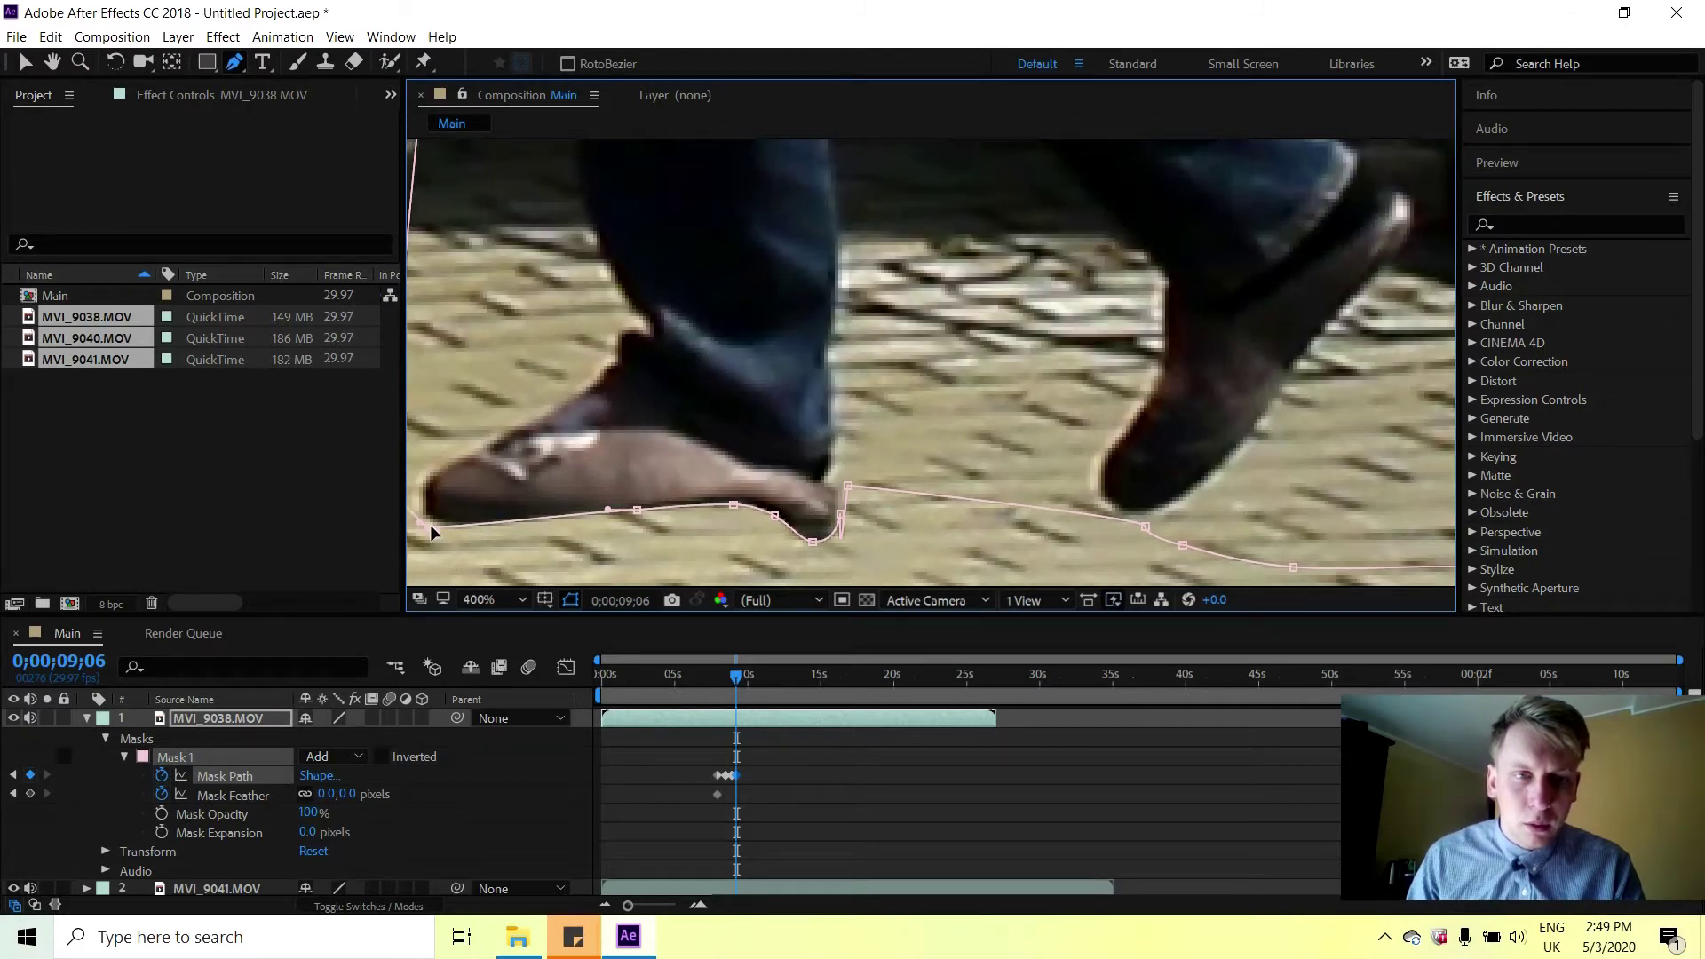
{"action": "scroll", "coordinate": [810, 287], "scroll_direction": "down", "scroll_amount": 6}
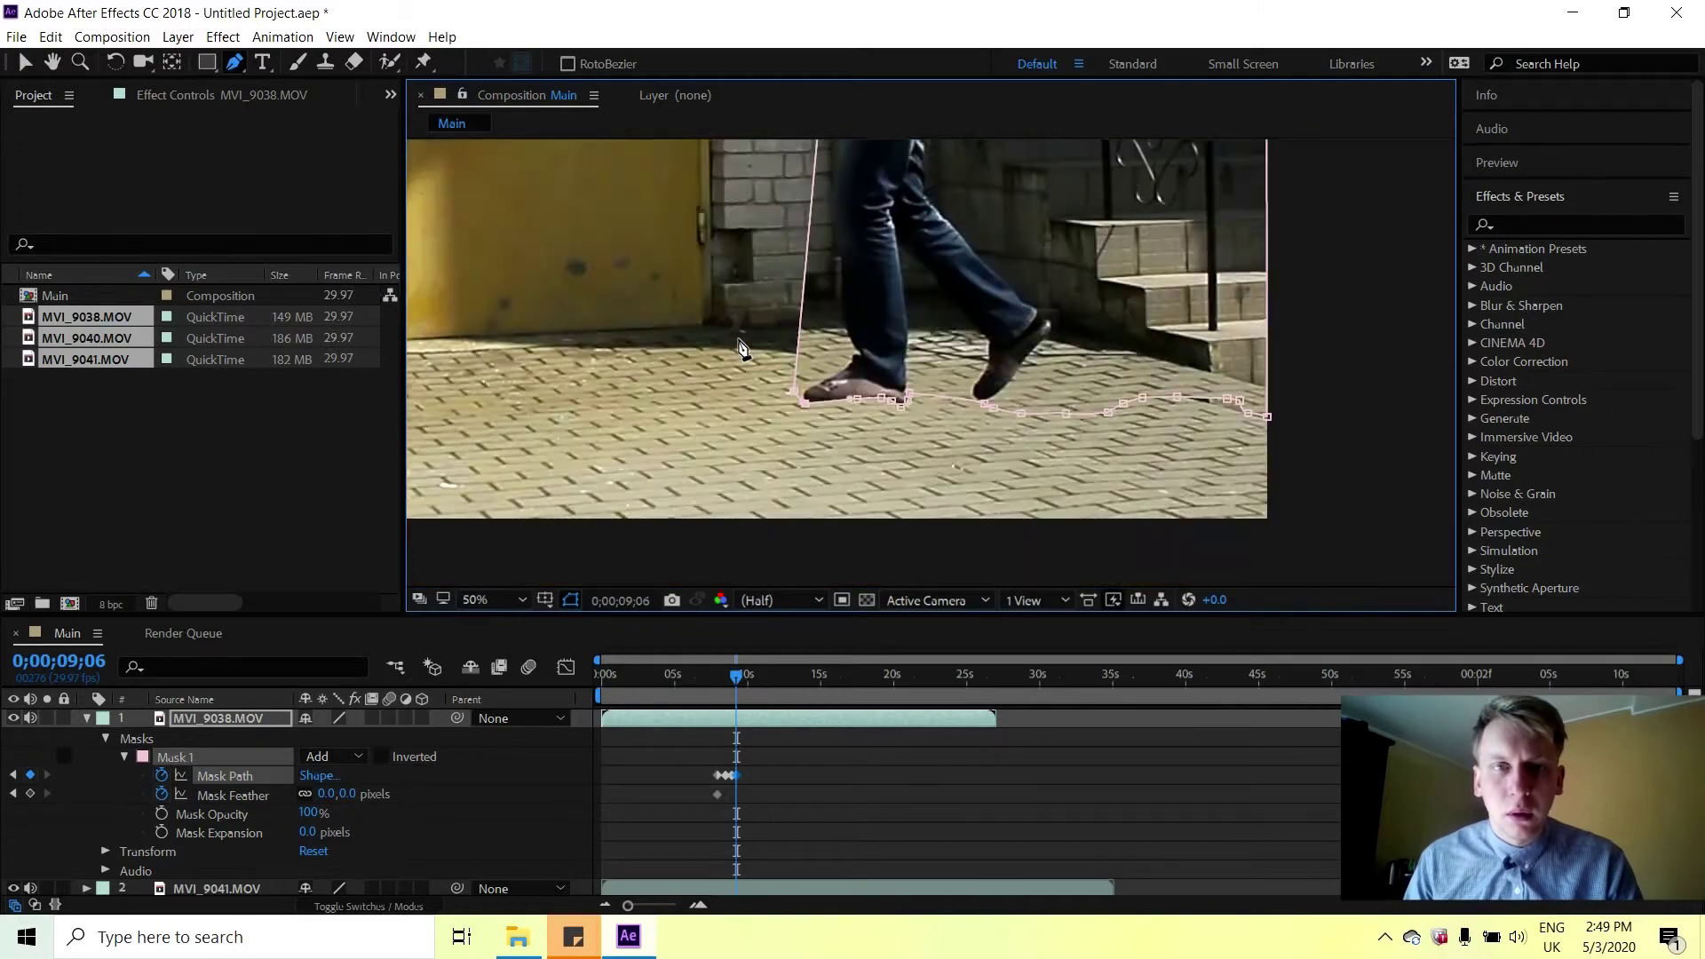
Move the mask edge onto the hand's outline as a sharp corner point.
{"action": "scroll", "coordinate": [810, 287], "scroll_direction": "down", "scroll_amount": 1}
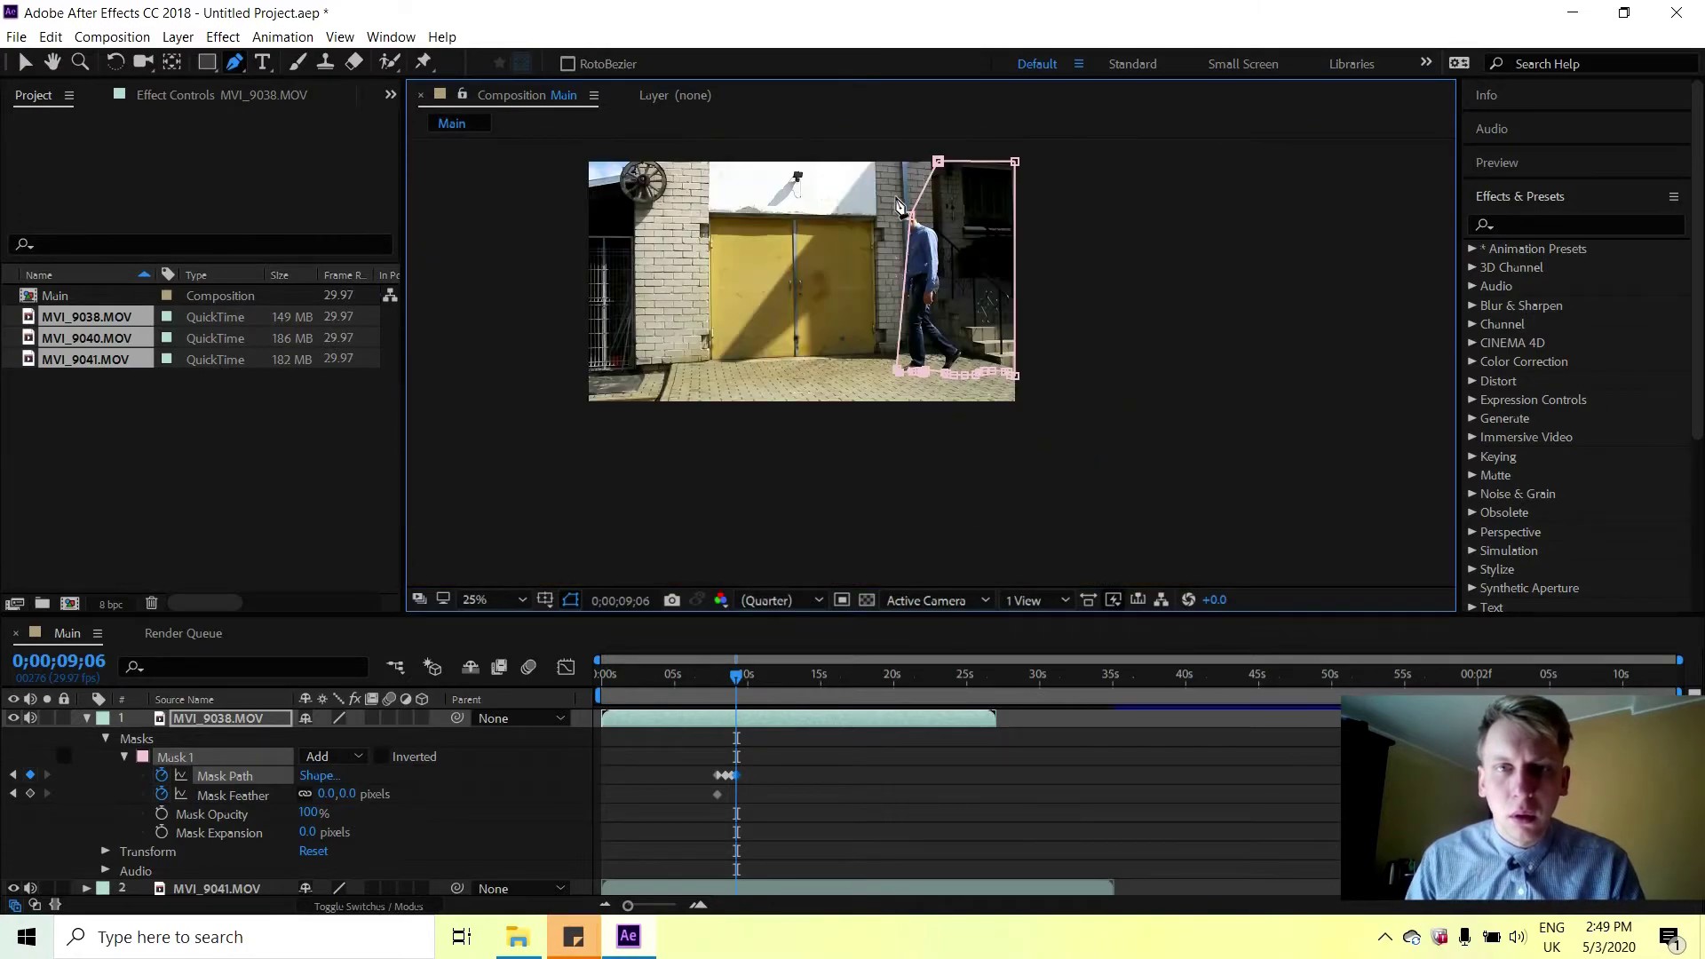
{"action": "scroll", "coordinate": [899, 206], "scroll_direction": "up", "scroll_amount": 8}
{"action": "key", "text": "h"}
{"action": "left_click_drag", "start_coordinate": [841, 167], "coordinate": [987, 379]}
{"action": "mouse_move", "coordinate": [915, 156]}
{"action": "left_mouse_down"}
{"action": "mouse_move", "coordinate": [978, 308]}
{"action": "mouse_move", "coordinate": [985, 382]}
{"action": "left_mouse_up"}
{"action": "left_click_drag", "start_coordinate": [981, 186], "coordinate": [994, 377]}
{"action": "left_click_drag", "start_coordinate": [976, 164], "coordinate": [1002, 369]}
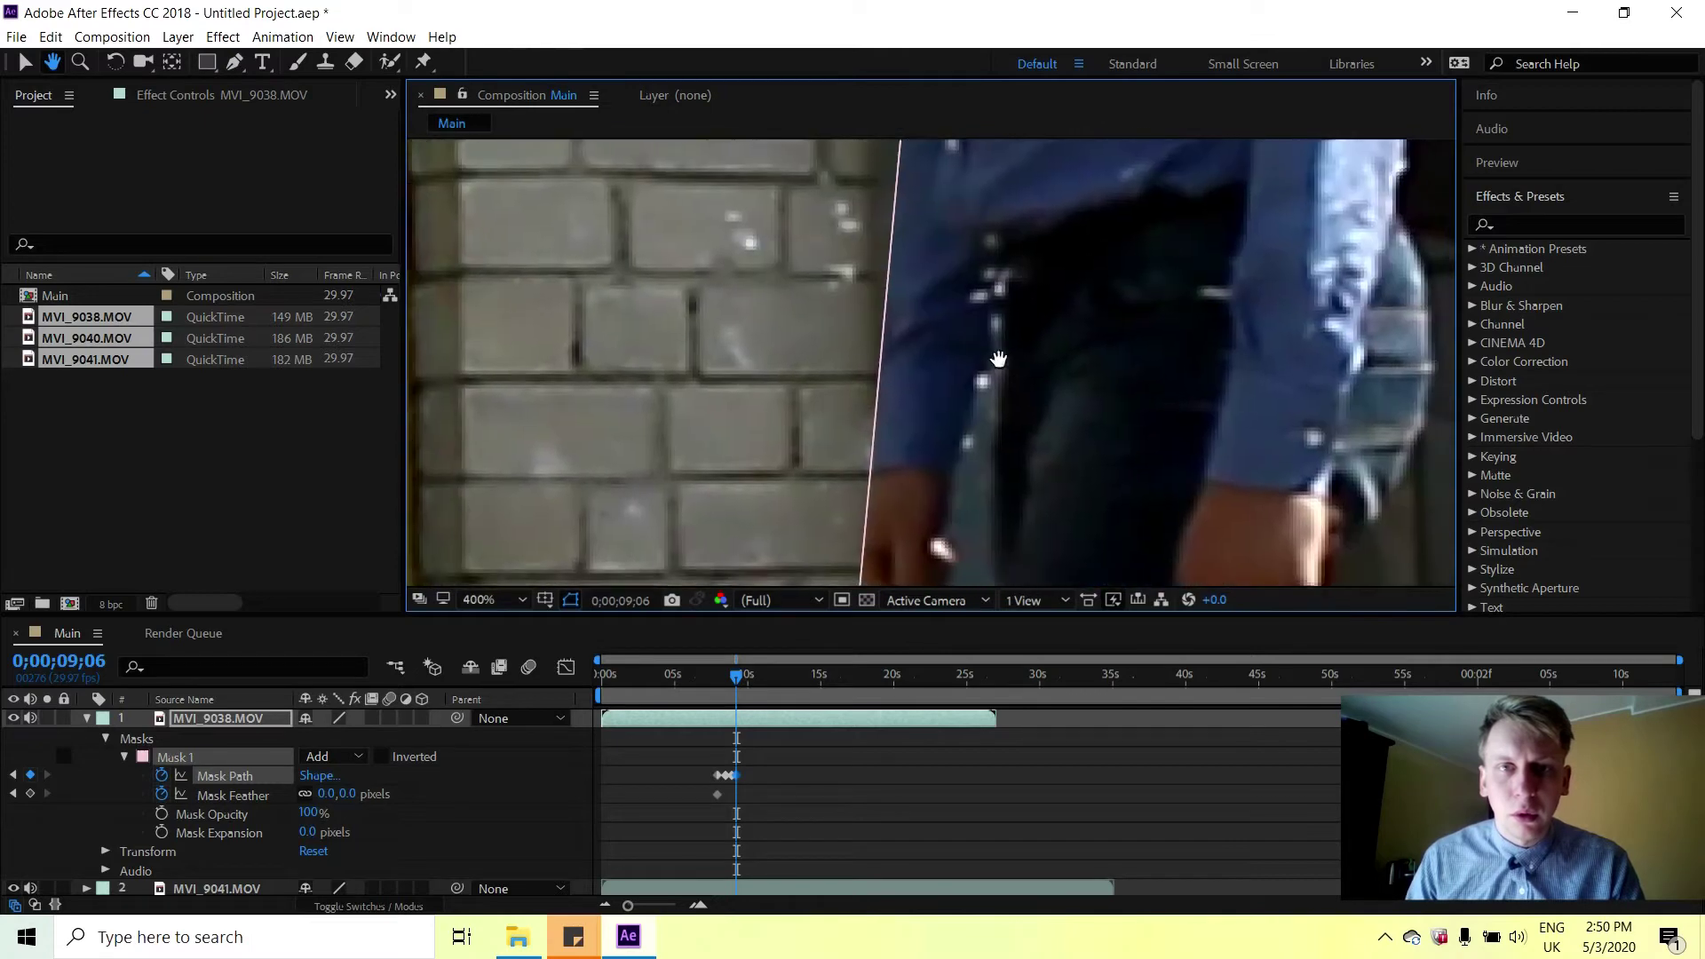
{"action": "key", "text": "g"}
{"action": "left_click_drag", "start_coordinate": [877, 402], "coordinate": [837, 409]}
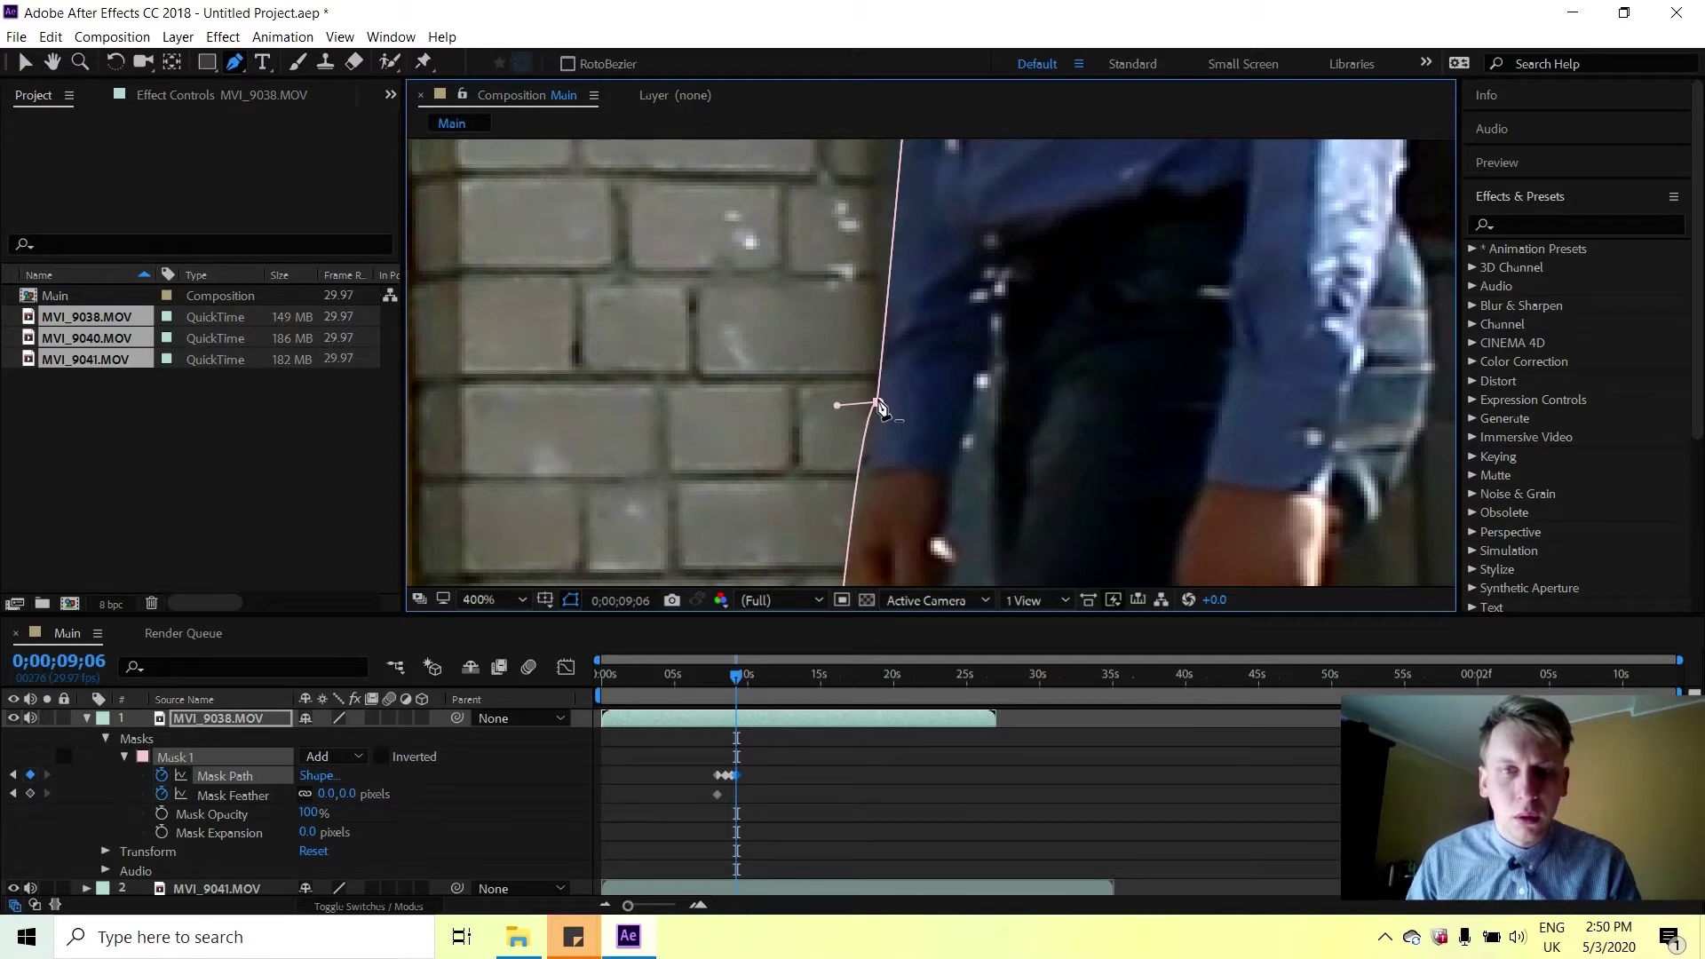
{"action": "left_click", "coordinate": [879, 404], "text": "alt"}
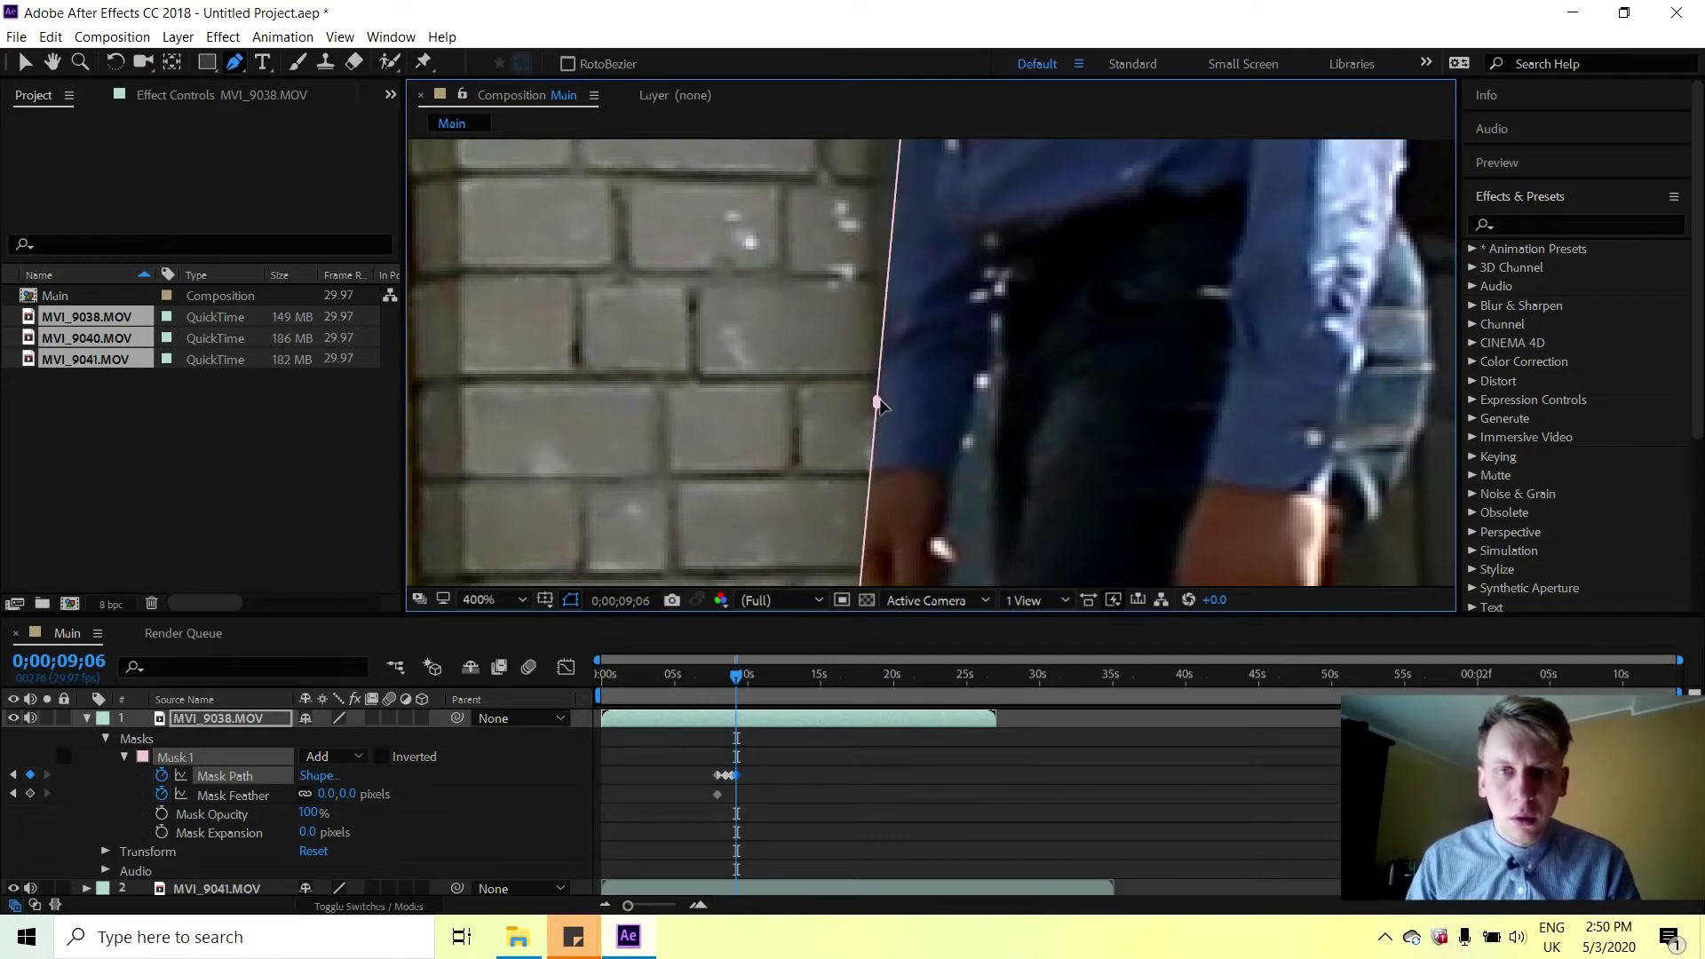
{"action": "left_click_drag", "start_coordinate": [877, 402], "coordinate": [832, 406]}
Add a mask point beside the shoulder and pull it out across the brick wall.
{"action": "left_click_drag", "start_coordinate": [997, 192], "coordinate": [1021, 325]}
{"action": "left_click", "coordinate": [956, 297]}
{"action": "left_click_drag", "start_coordinate": [951, 306], "coordinate": [700, 262]}
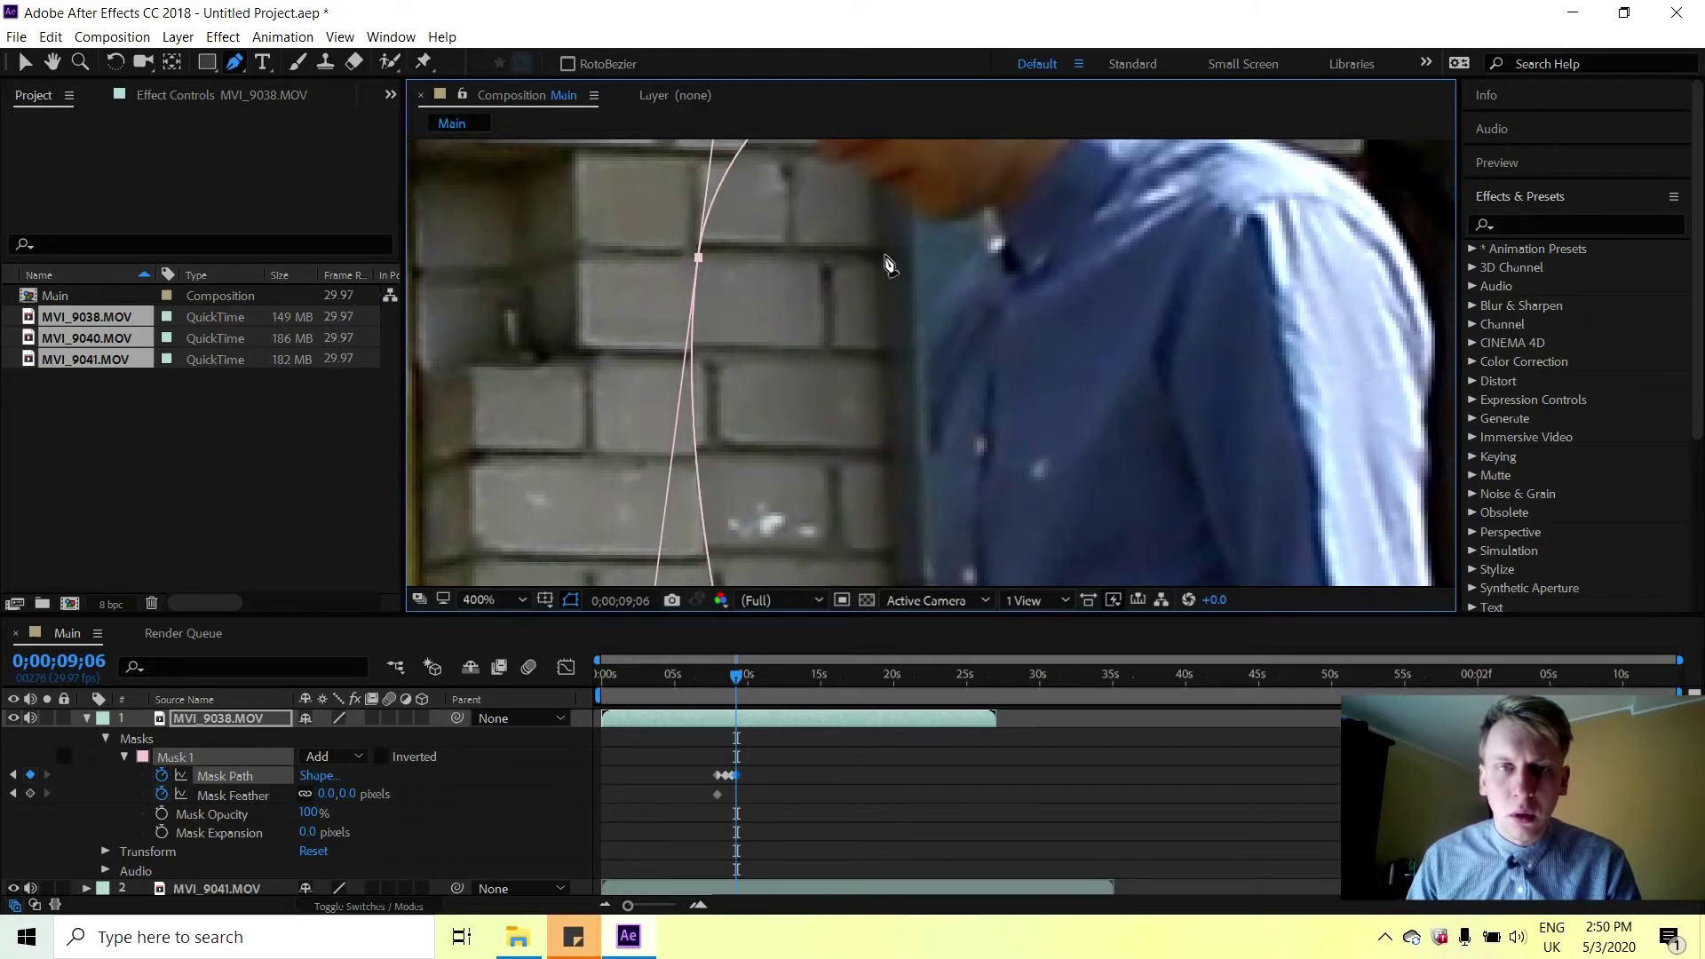
Drag the mask point up and around the top of the man's head.
{"action": "key", "text": "space"}
{"action": "left_click_drag", "start_coordinate": [1005, 167], "coordinate": [1079, 400]}
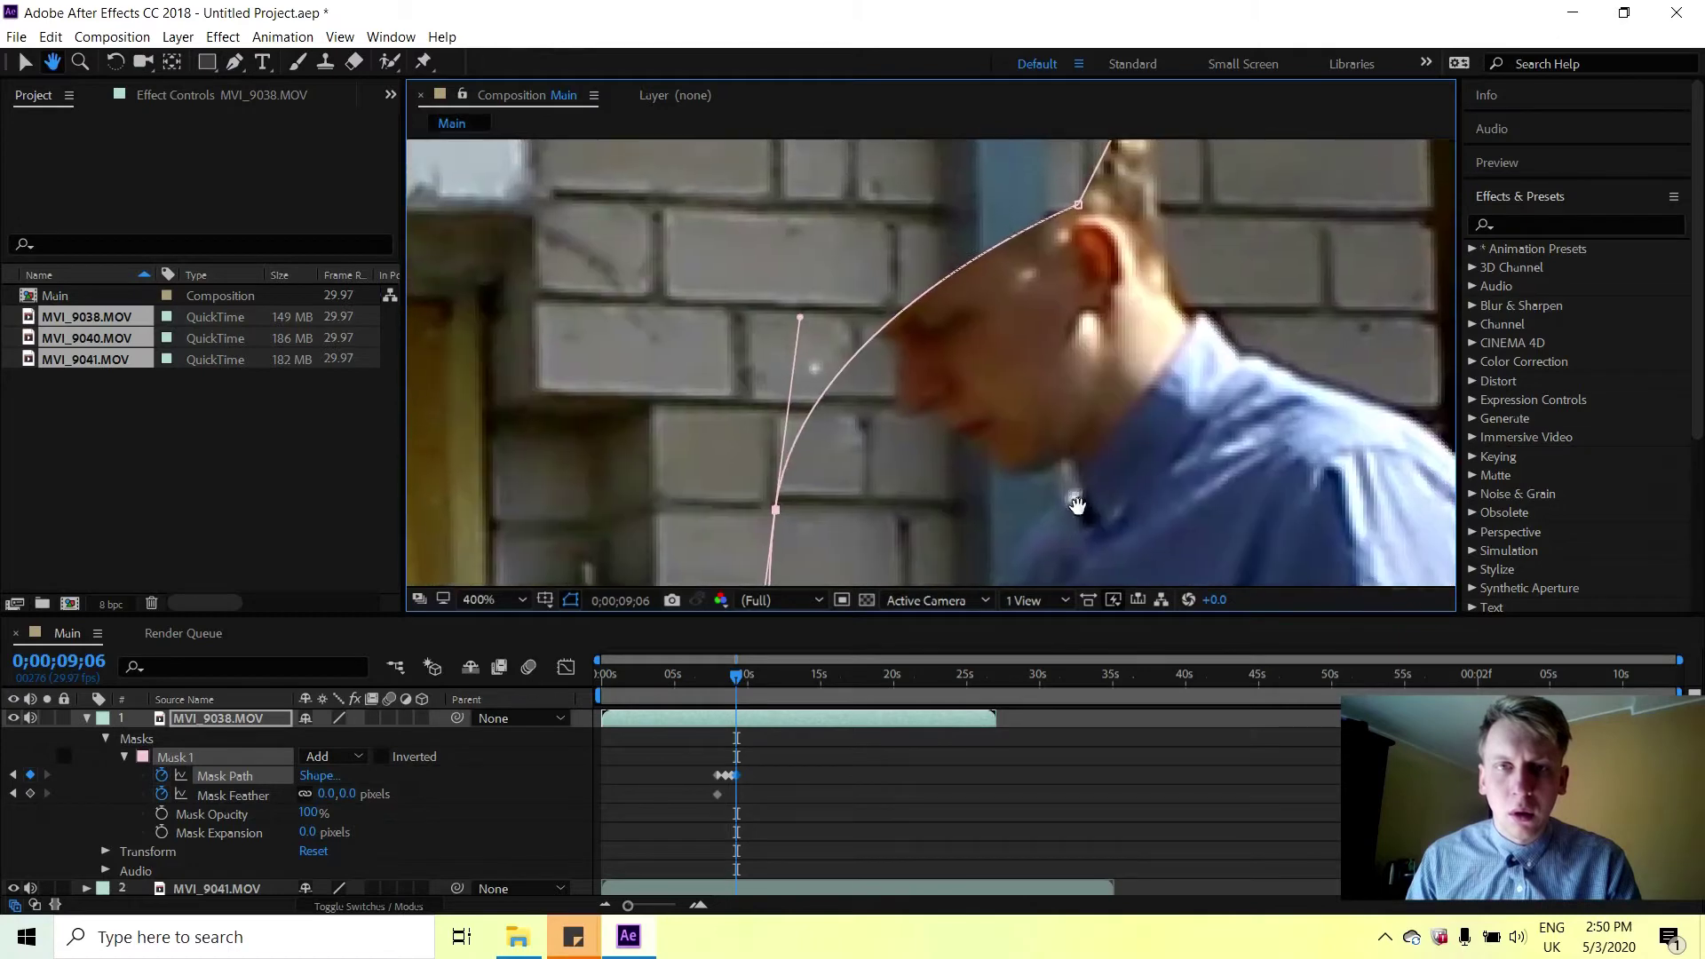
{"action": "left_click_drag", "start_coordinate": [1040, 245], "coordinate": [1045, 288]}
{"action": "key", "text": "g"}
{"action": "left_click_drag", "start_coordinate": [1044, 211], "coordinate": [1118, 528]}
{"action": "key", "text": "space"}
{"action": "key", "text": "g"}
{"action": "left_click_drag", "start_coordinate": [915, 433], "coordinate": [733, 348]}
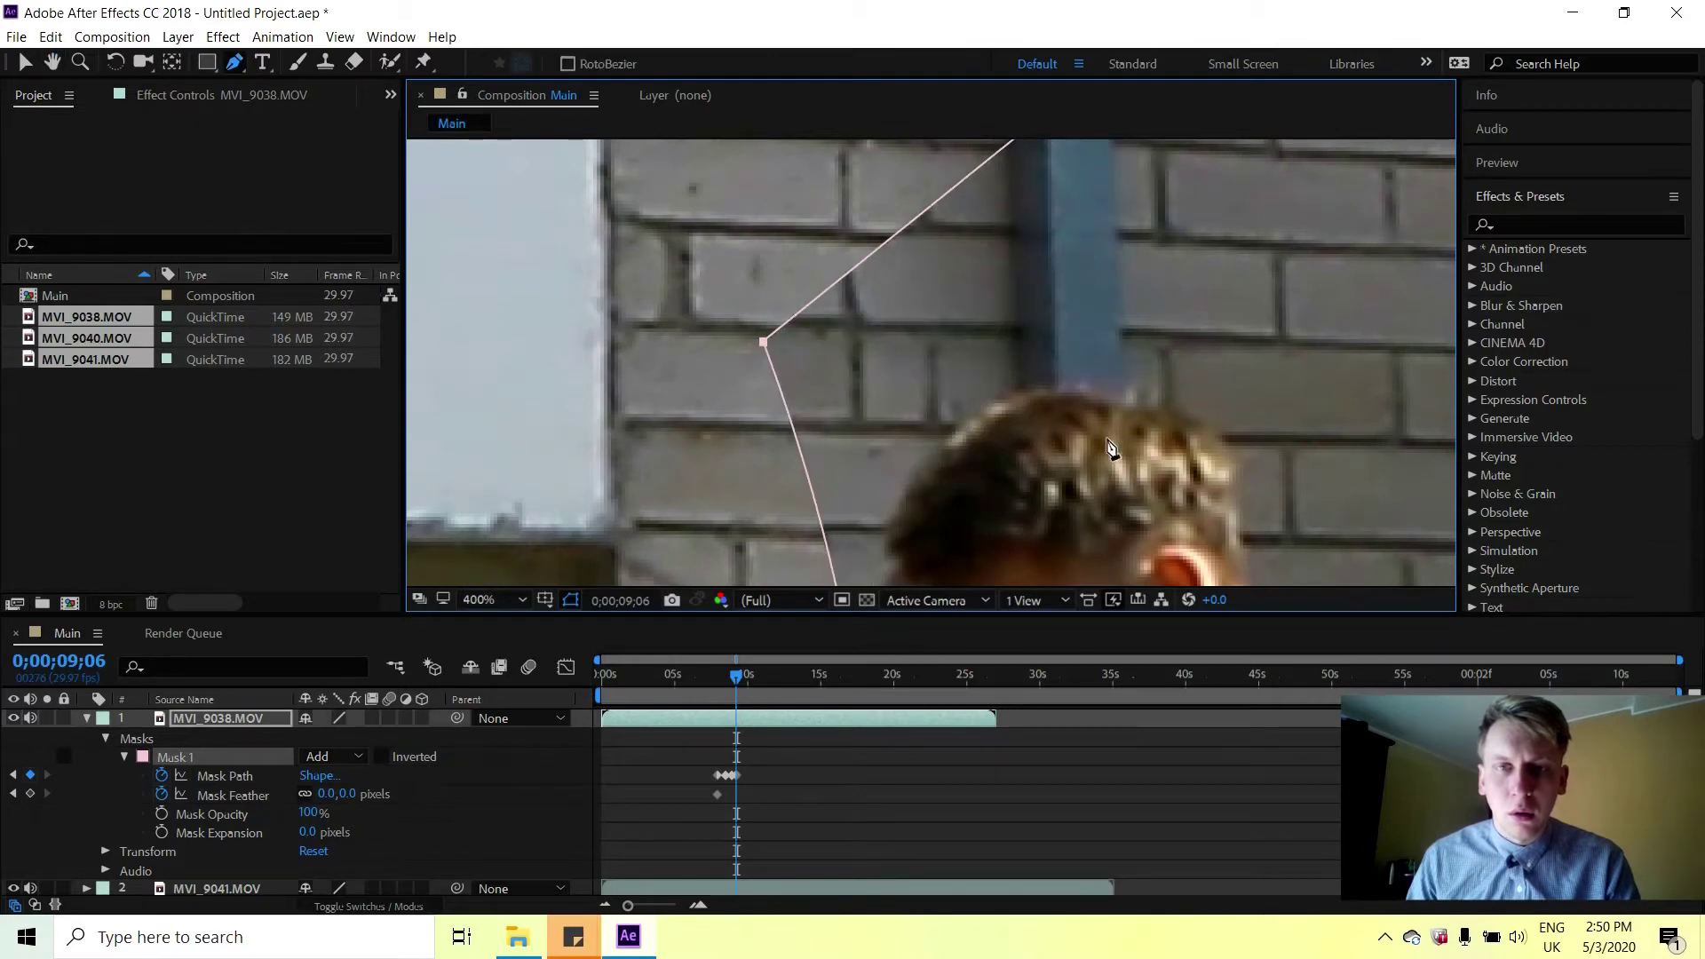
{"action": "scroll", "coordinate": [1110, 451], "scroll_direction": "down", "scroll_amount": 6}
{"action": "scroll", "coordinate": [1106, 455], "scroll_direction": "down", "scroll_amount": 2}
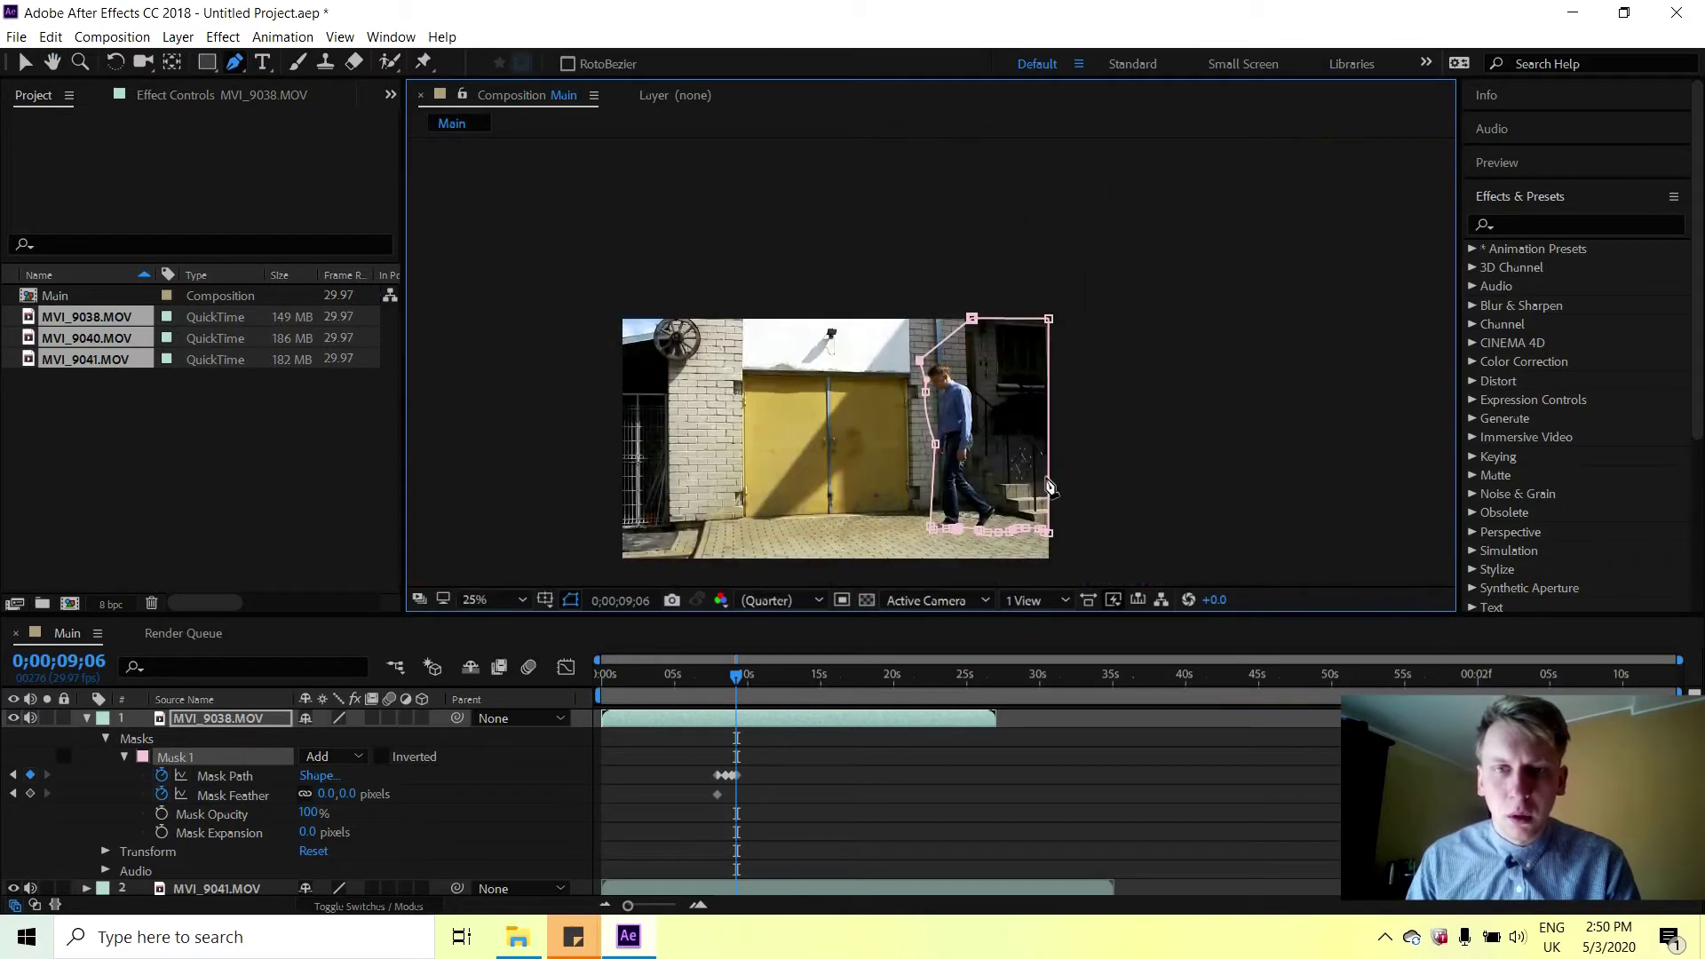
{"action": "scroll", "coordinate": [944, 537], "scroll_direction": "up", "scroll_amount": 2}
Advance the playhead to frame 0;00;09;17 and frame the figure's legs and waist.
{"action": "key", "text": "h"}
{"action": "left_click_drag", "start_coordinate": [943, 536], "coordinate": [939, 407]}
{"action": "scroll", "coordinate": [940, 407], "scroll_direction": "up", "scroll_amount": 4}
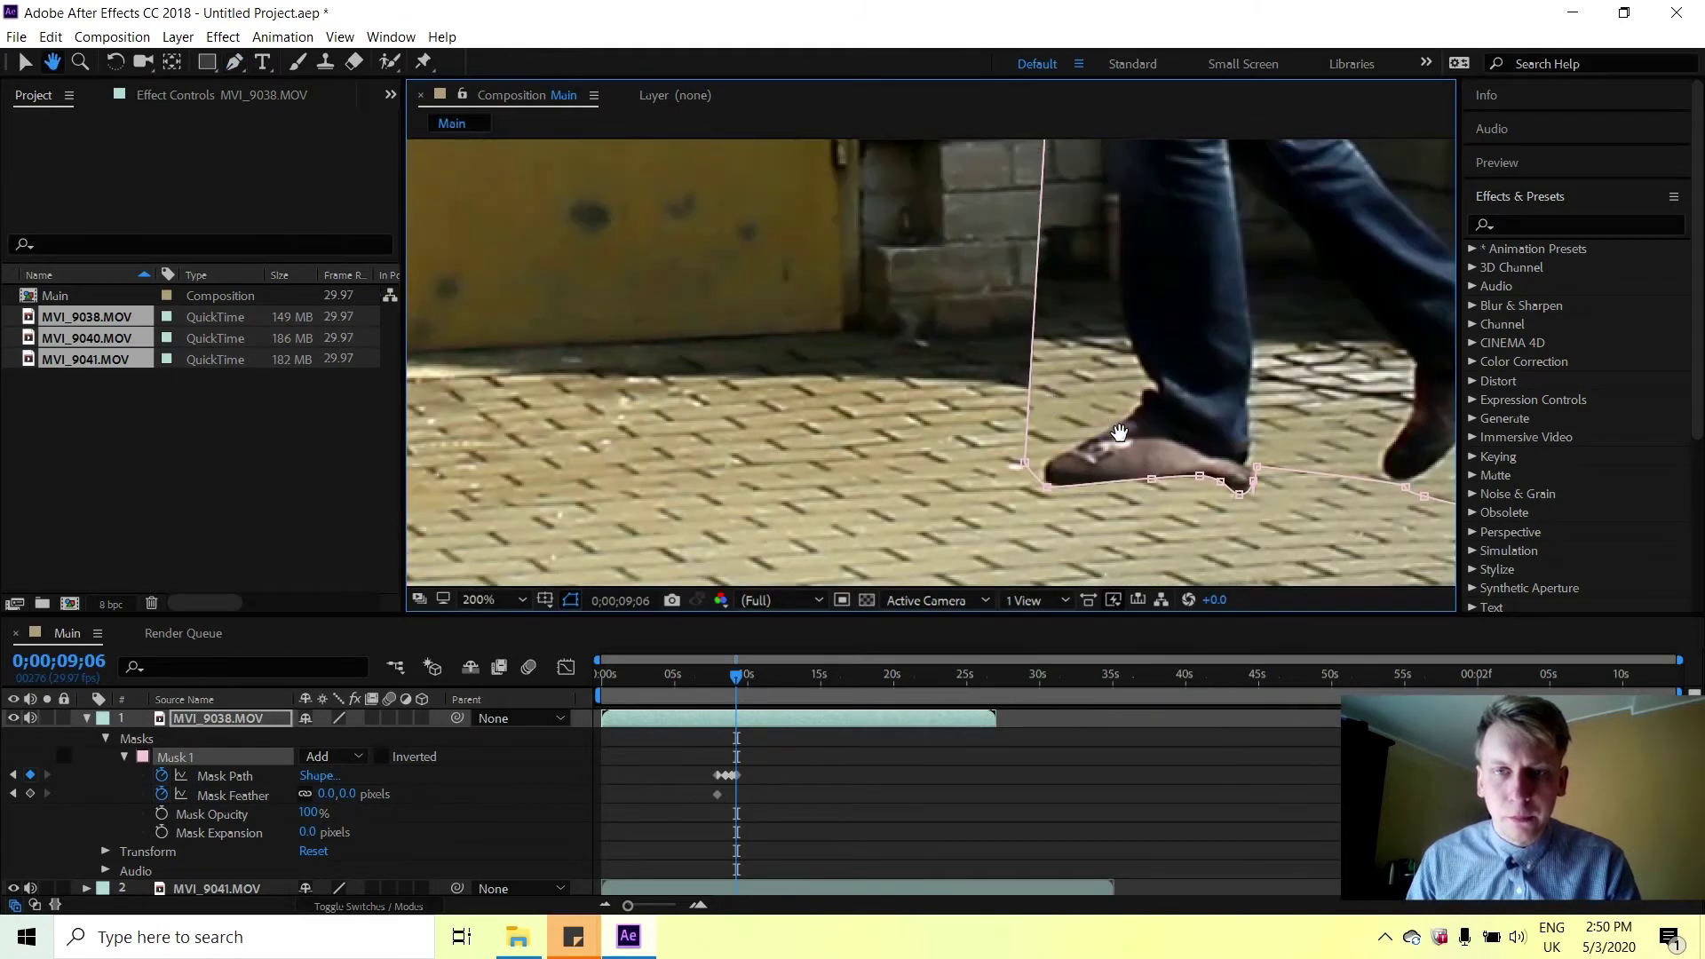
{"action": "left_click_drag", "start_coordinate": [736, 676], "coordinate": [745, 677]}
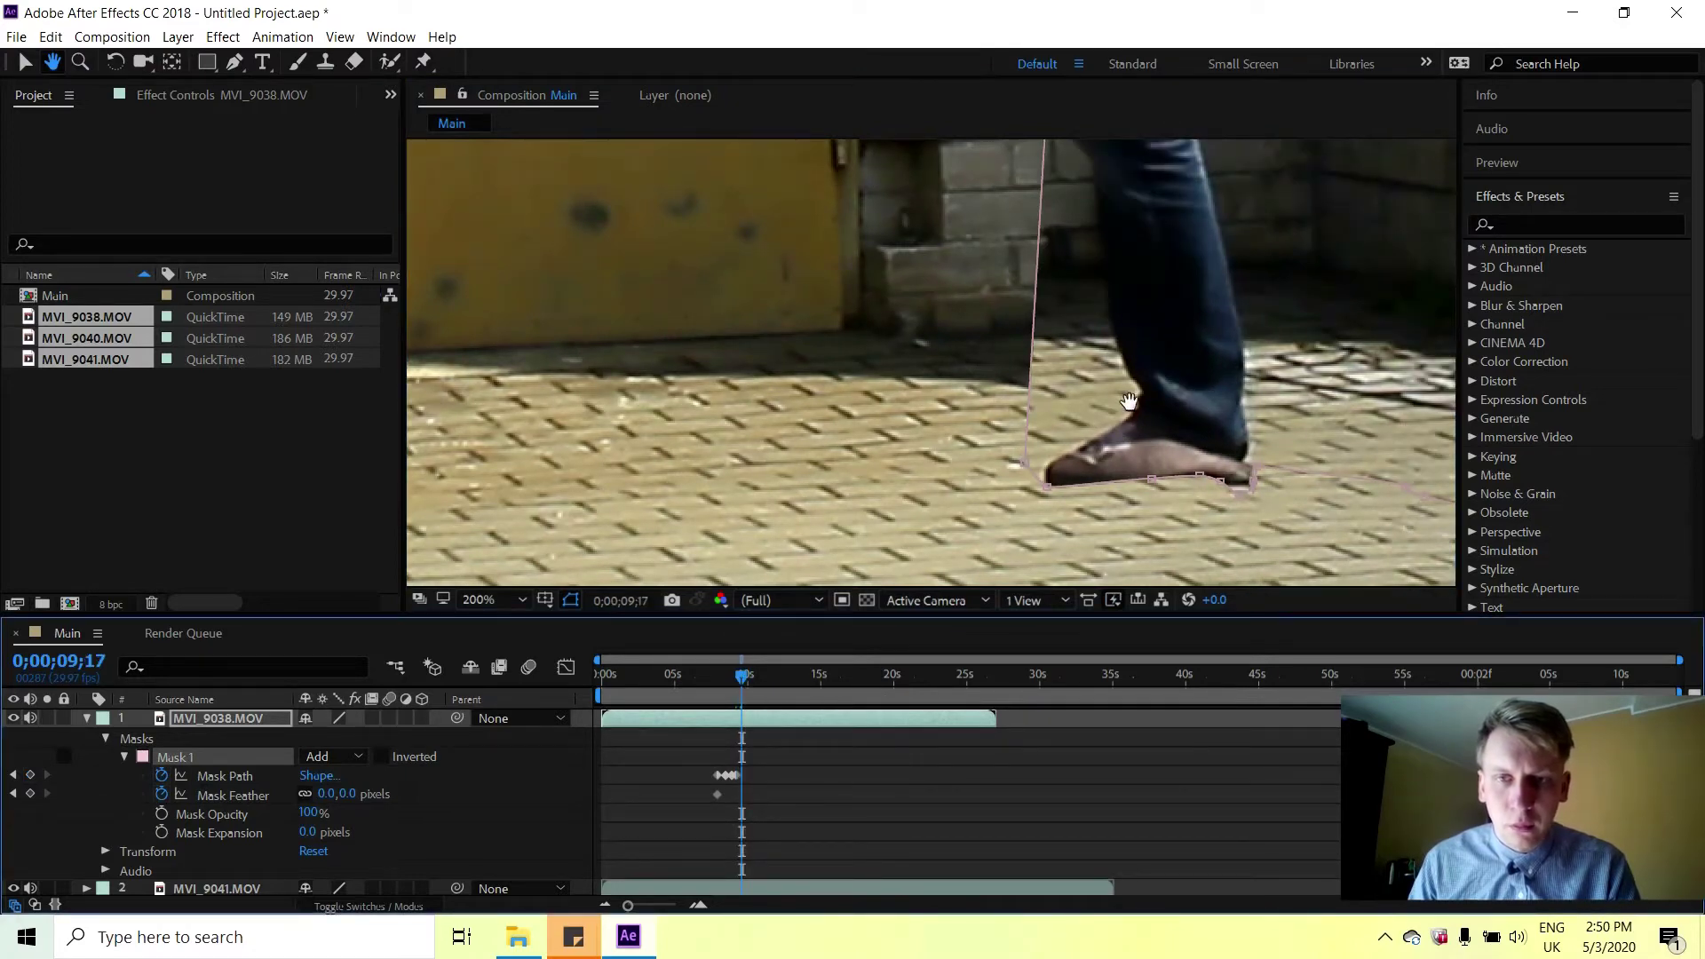
{"action": "left_click_drag", "start_coordinate": [1119, 227], "coordinate": [1030, 598]}
{"action": "left_click_drag", "start_coordinate": [1014, 264], "coordinate": [1038, 406]}
Drag the mask's left edge onto the outline of the jeans.
{"action": "key", "text": "g"}
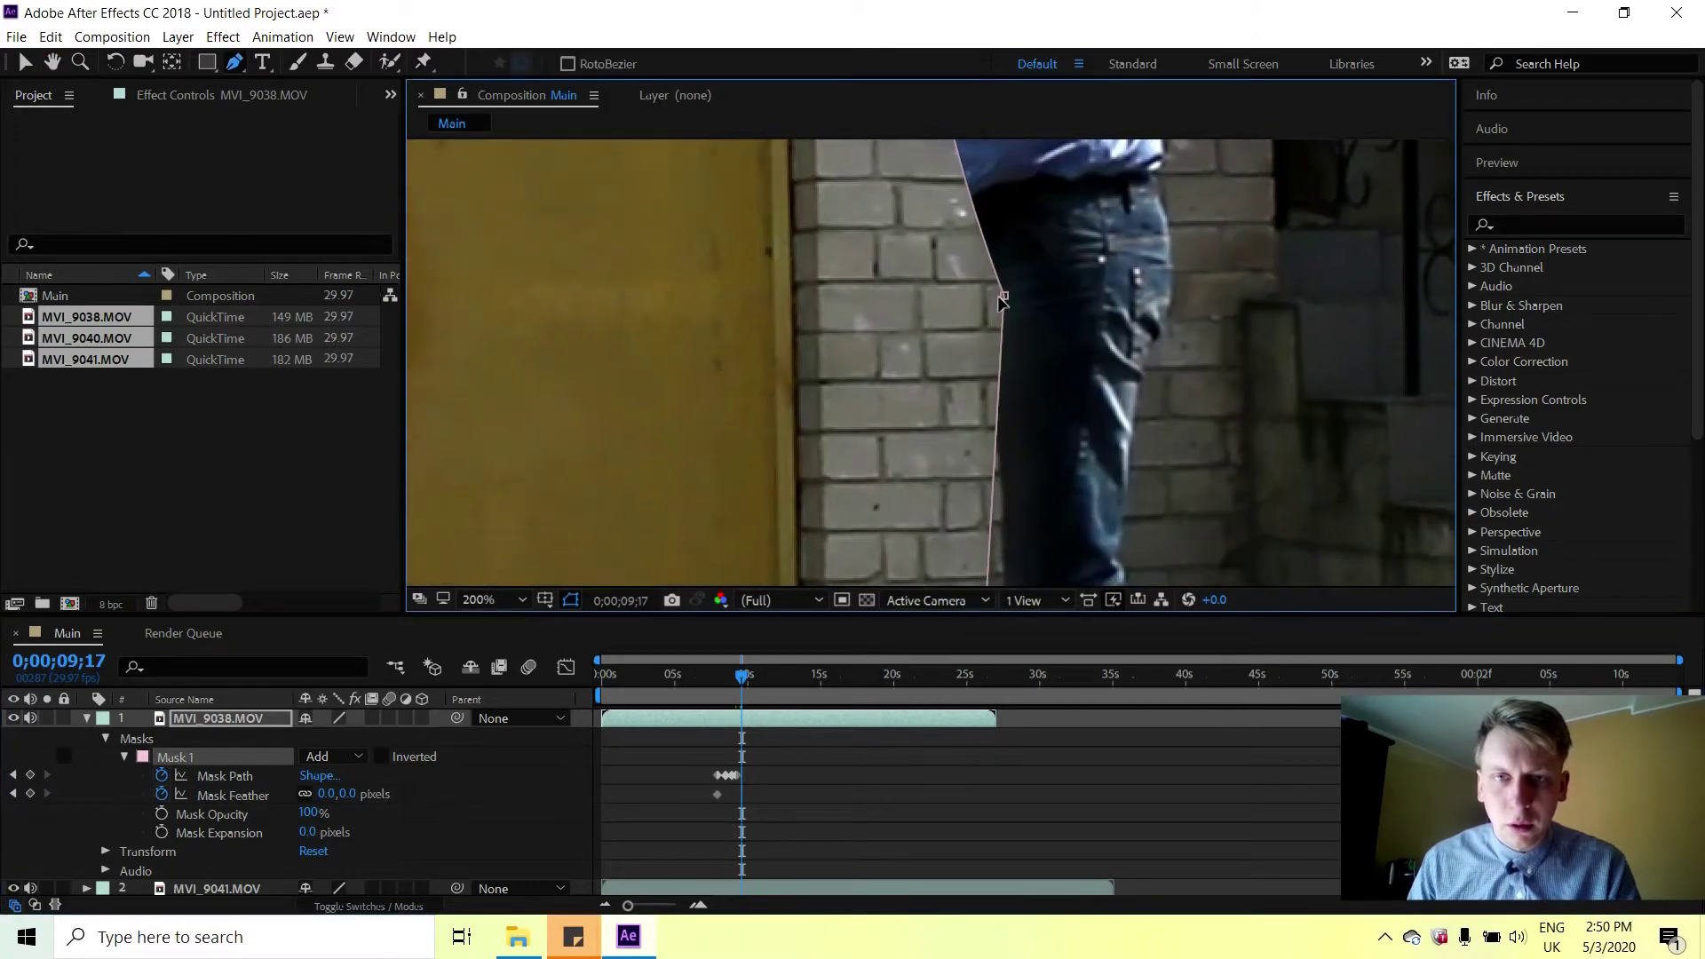
{"action": "left_click_drag", "start_coordinate": [989, 302], "coordinate": [689, 471]}
{"action": "scroll", "coordinate": [879, 400], "scroll_direction": "down", "scroll_amount": 4}
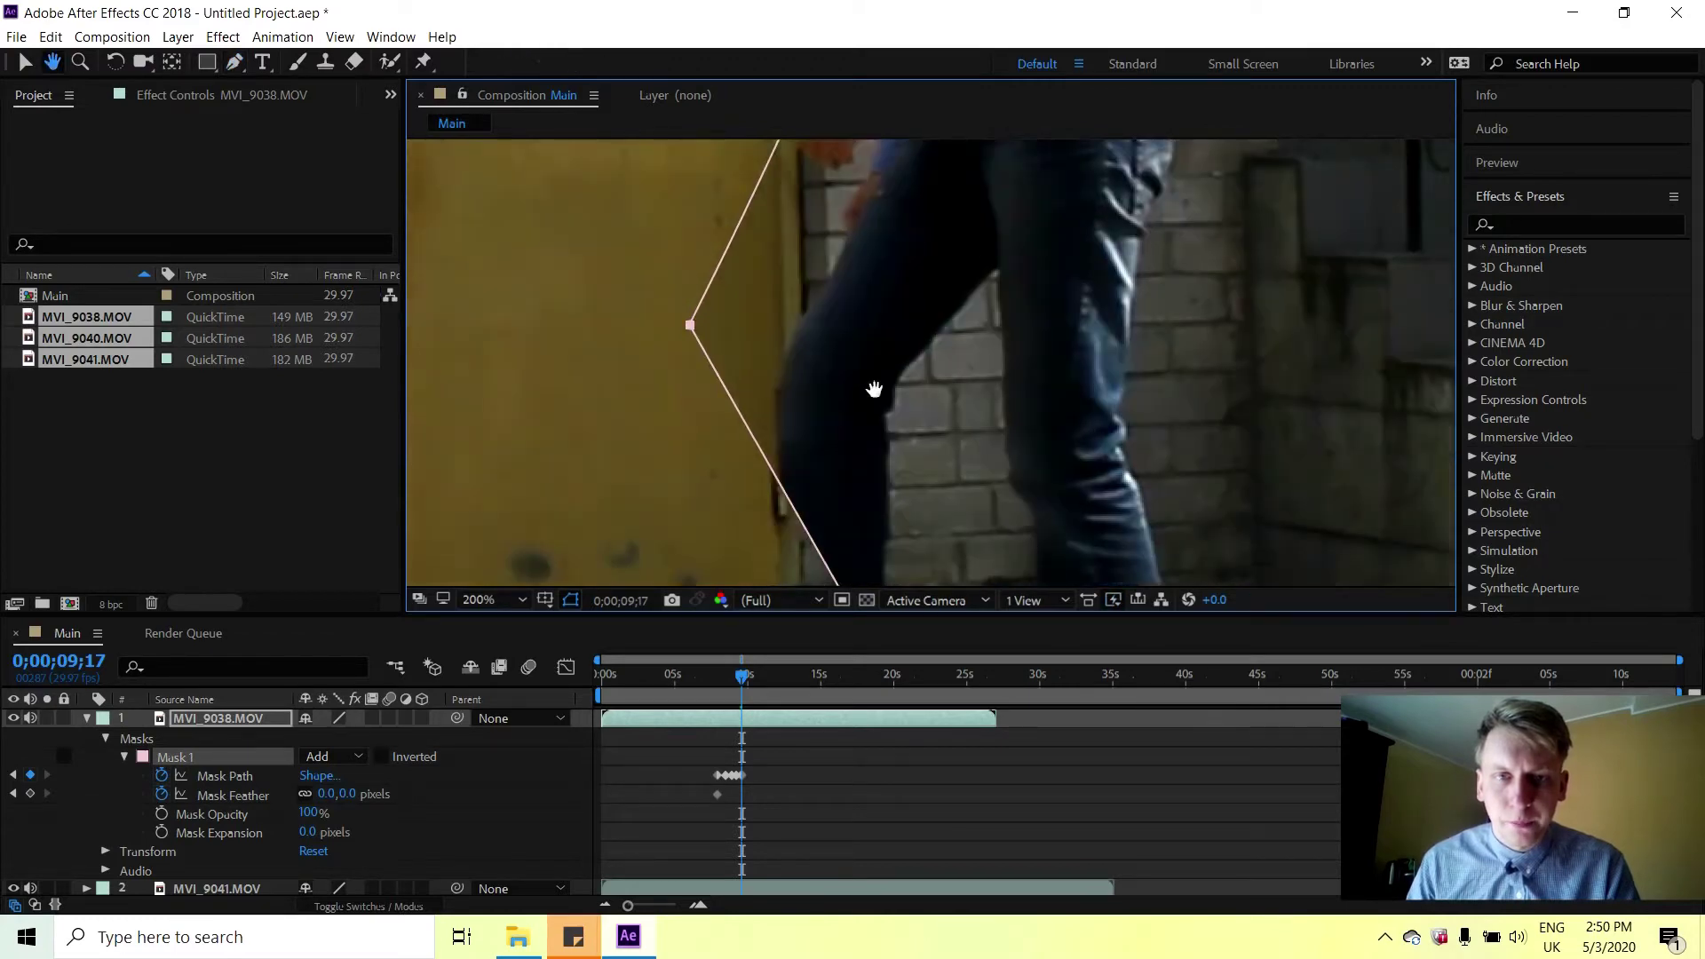
{"action": "key", "text": "h"}
{"action": "left_click_drag", "start_coordinate": [876, 384], "coordinate": [914, 181]}
{"action": "key", "text": "g"}
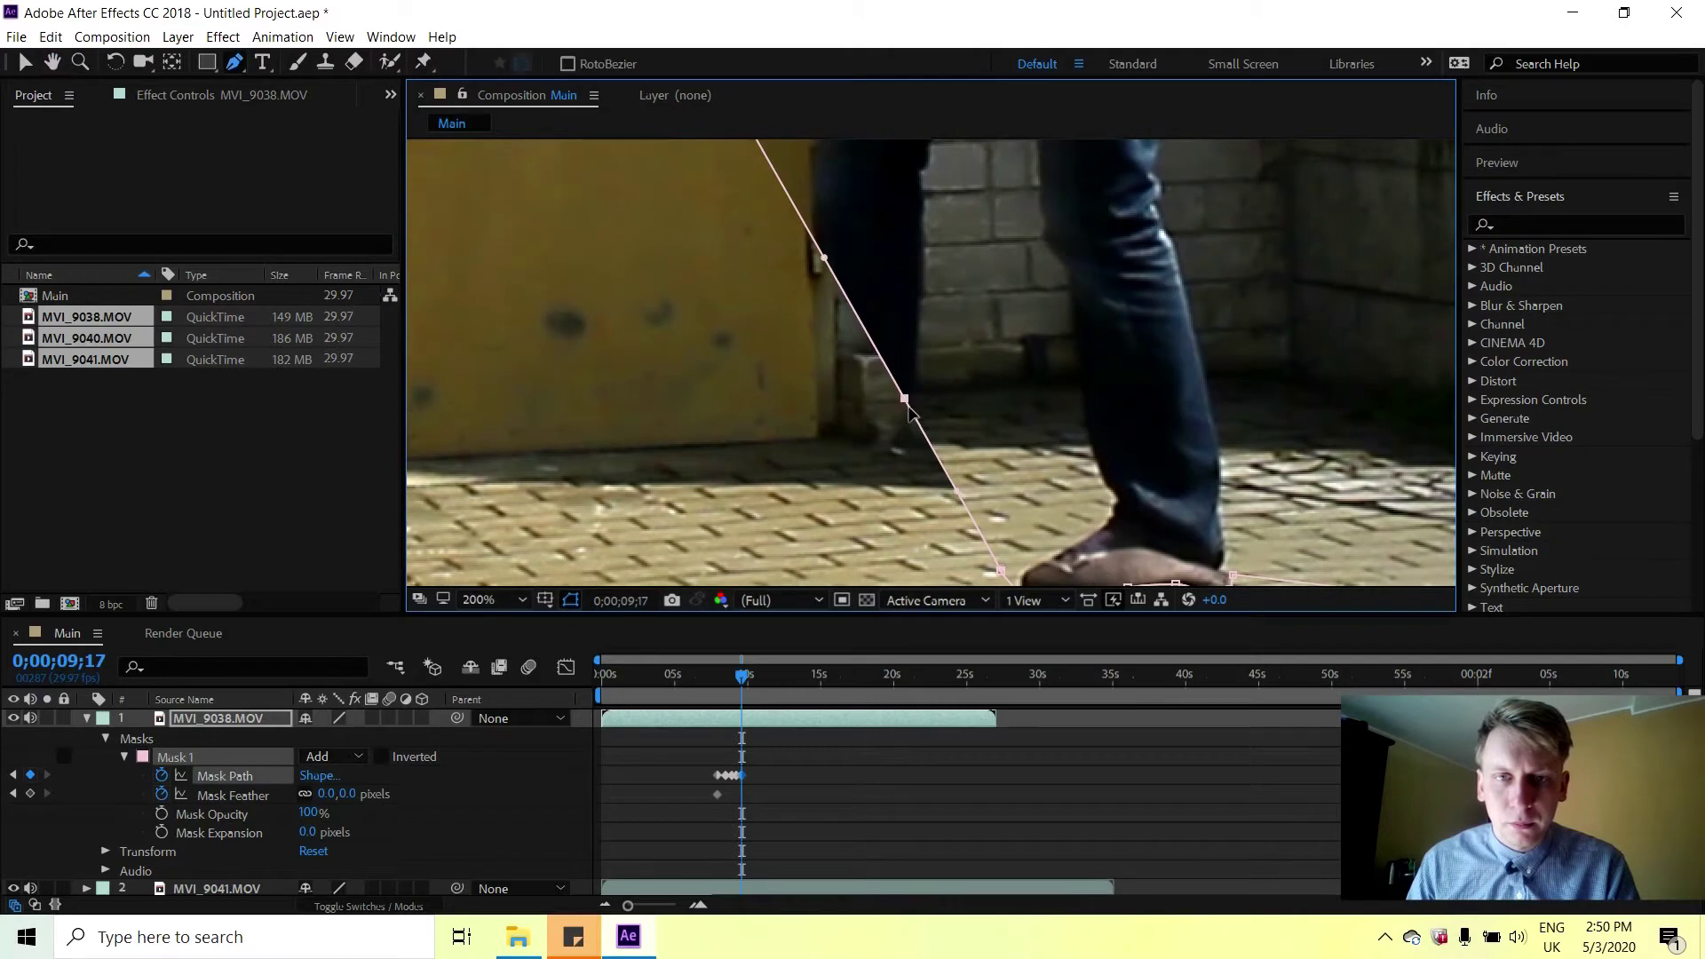
Add a mask point and curve the path around the rear leg and trailing shoe.
{"action": "left_click_drag", "start_coordinate": [906, 408], "coordinate": [659, 486]}
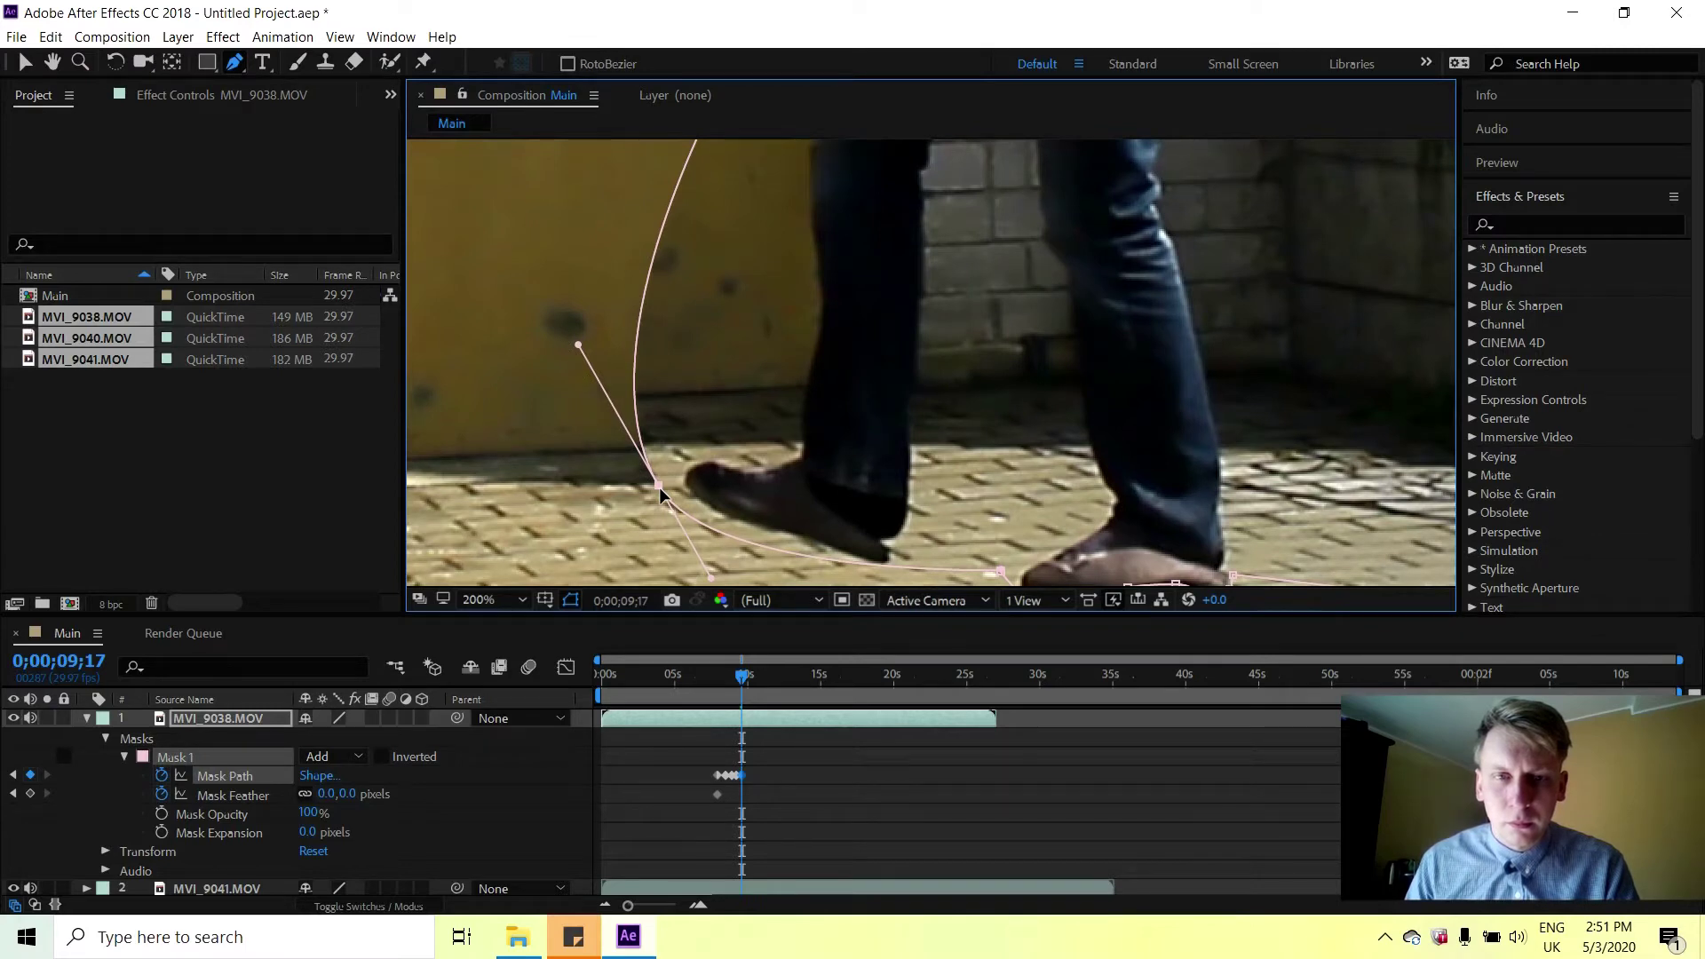
{"action": "left_click_drag", "start_coordinate": [662, 489], "coordinate": [573, 542]}
{"action": "scroll", "coordinate": [842, 434], "scroll_direction": "down", "scroll_amount": 1}
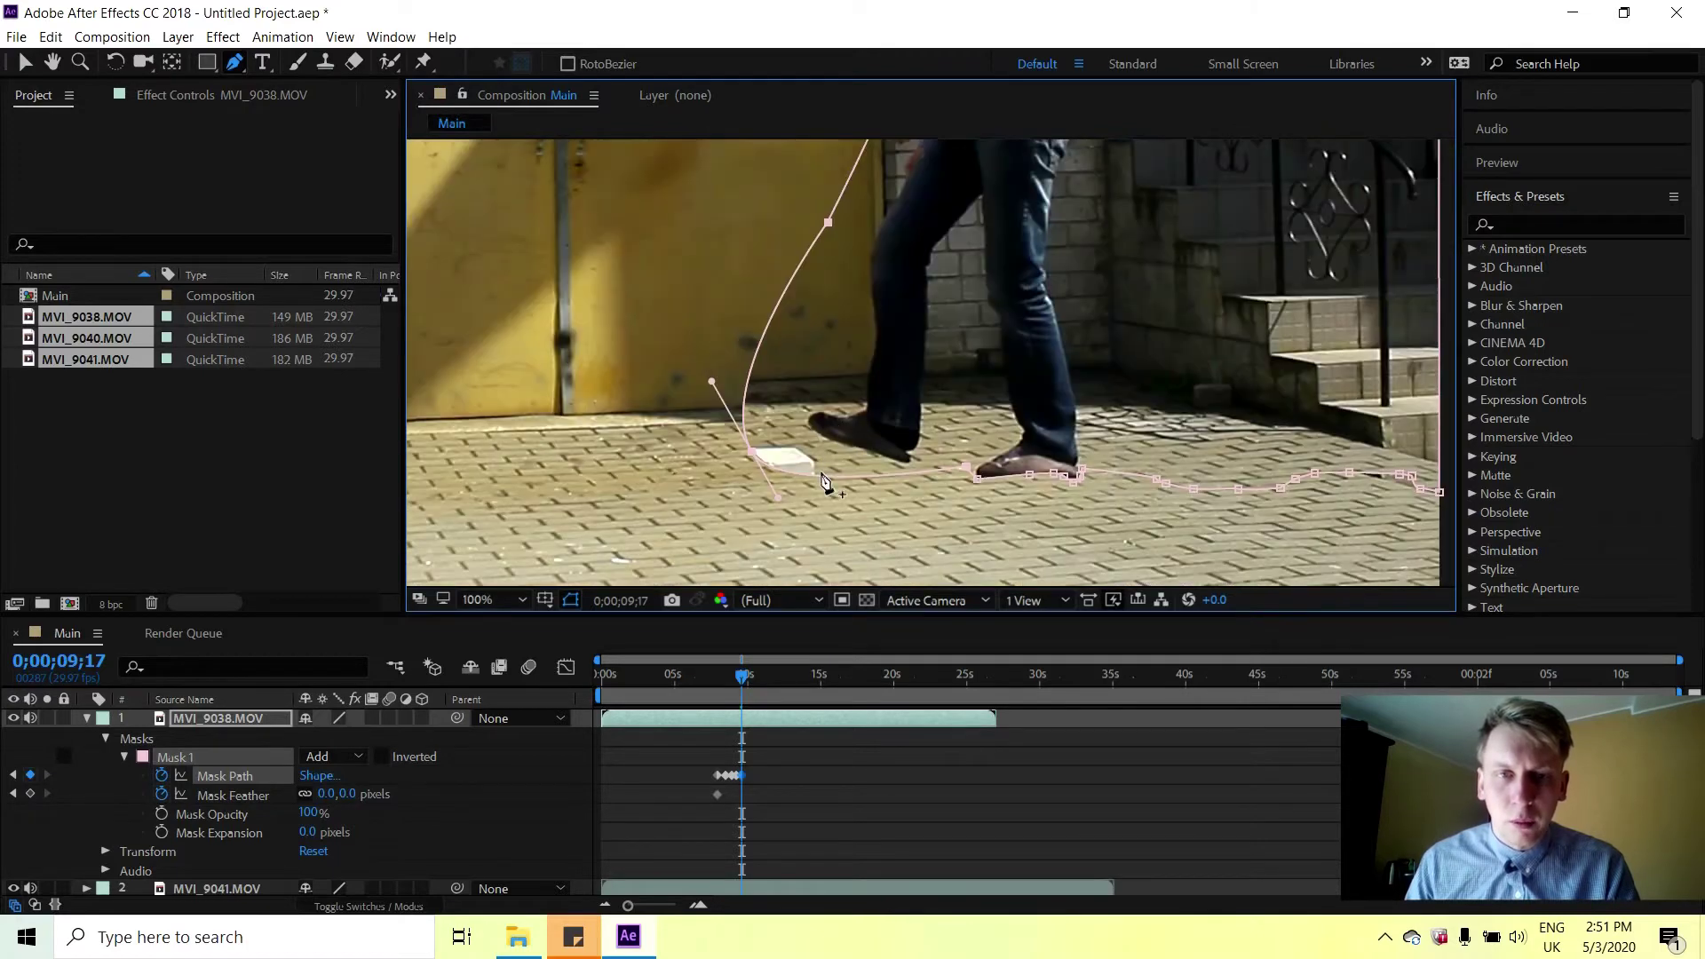
{"action": "scroll", "coordinate": [824, 482], "scroll_direction": "up", "scroll_amount": 1}
Add mask points along the ground so the edge bends under the white box's top corner.
{"action": "key", "text": "space"}
{"action": "left_click_drag", "start_coordinate": [715, 510], "coordinate": [850, 285]}
{"action": "scroll", "coordinate": [850, 285], "scroll_direction": "up", "scroll_amount": 1}
{"action": "key", "text": "g"}
{"action": "left_click", "coordinate": [720, 366]}
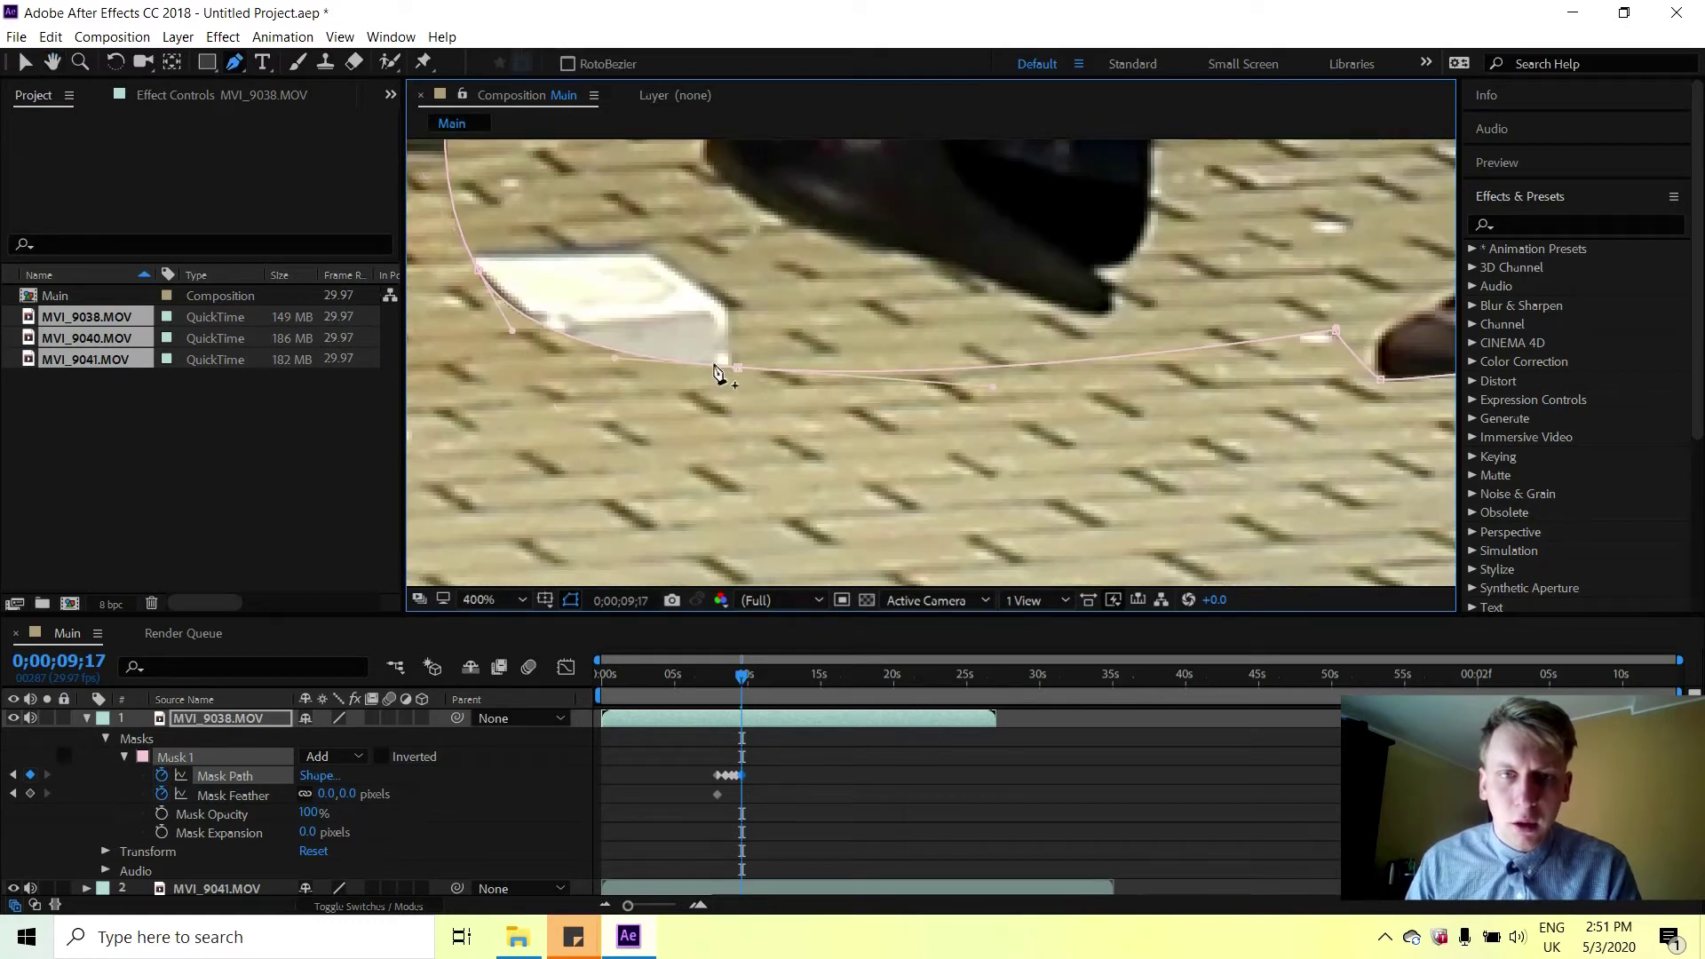
{"action": "left_click", "coordinate": [586, 348]}
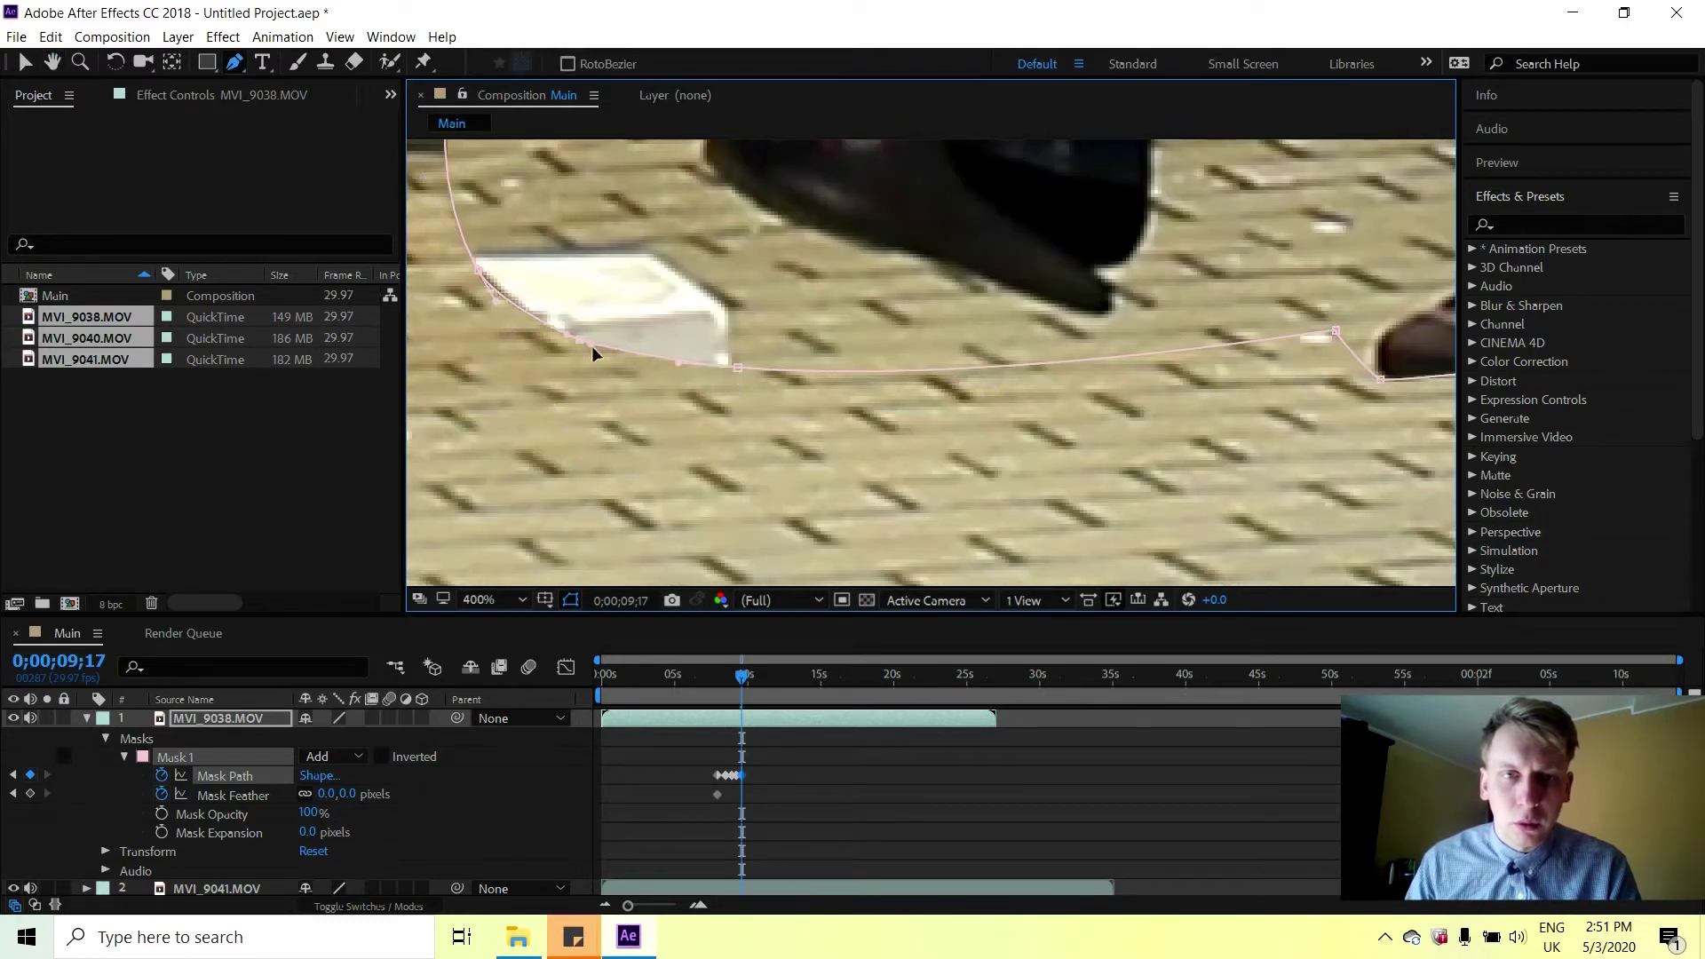
{"action": "left_click_drag", "start_coordinate": [578, 343], "coordinate": [737, 279]}
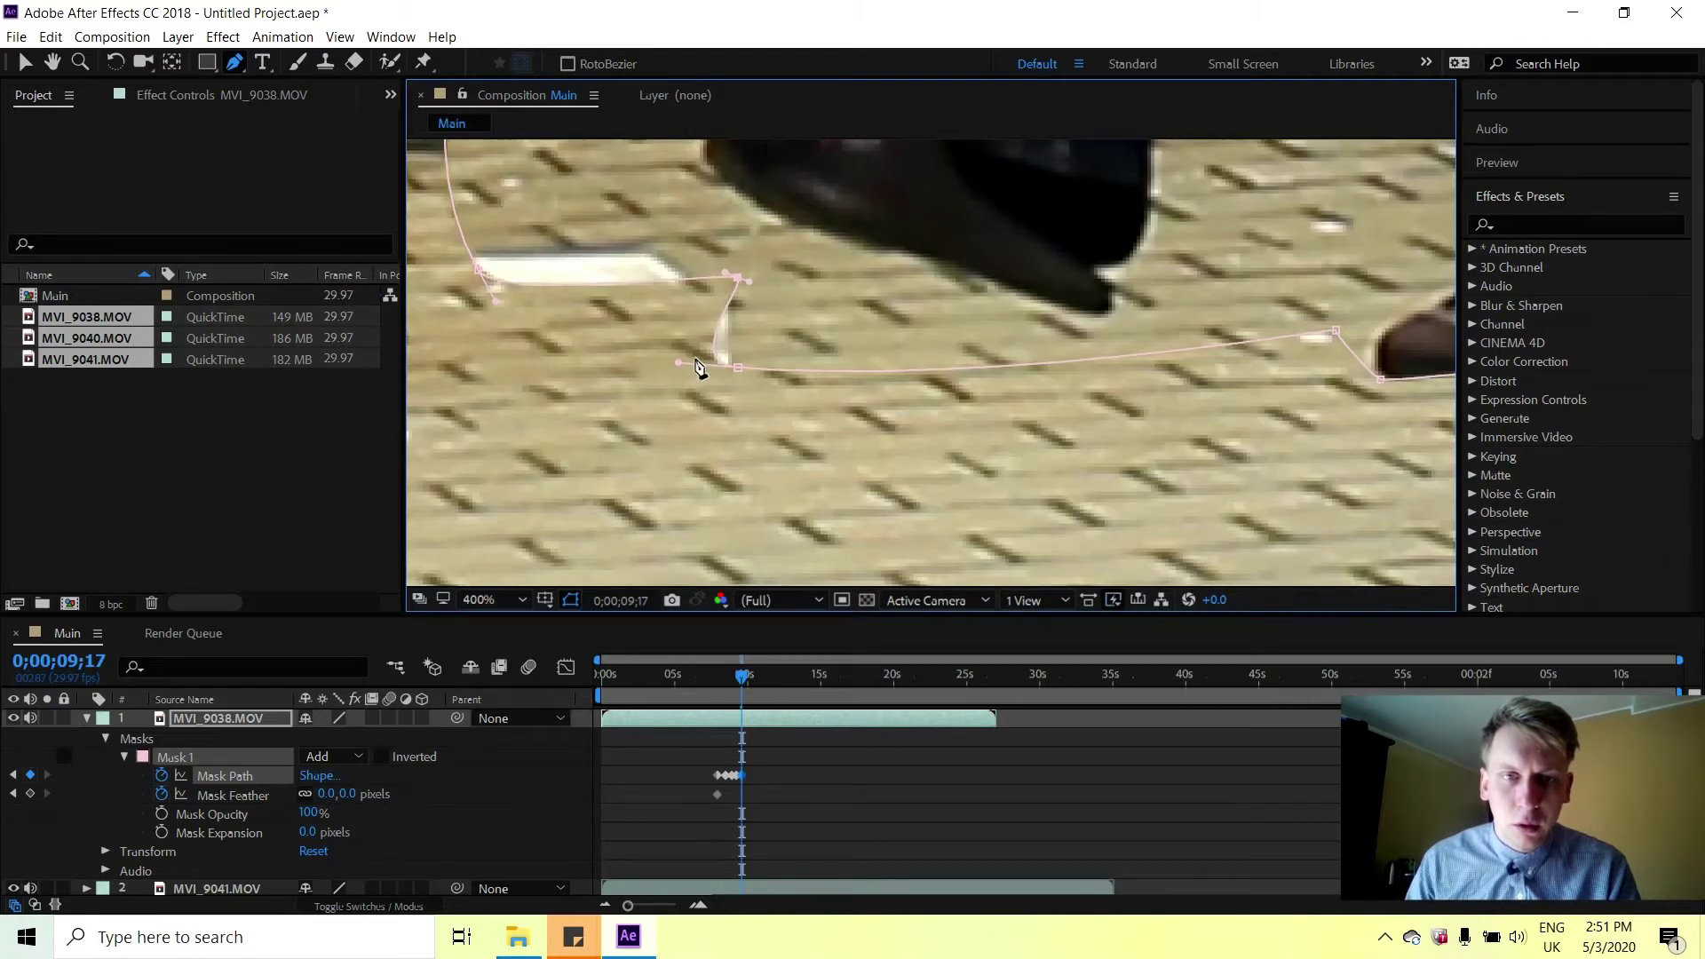
{"action": "left_click_drag", "start_coordinate": [680, 363], "coordinate": [712, 348]}
{"action": "left_click_drag", "start_coordinate": [739, 279], "coordinate": [737, 311]}
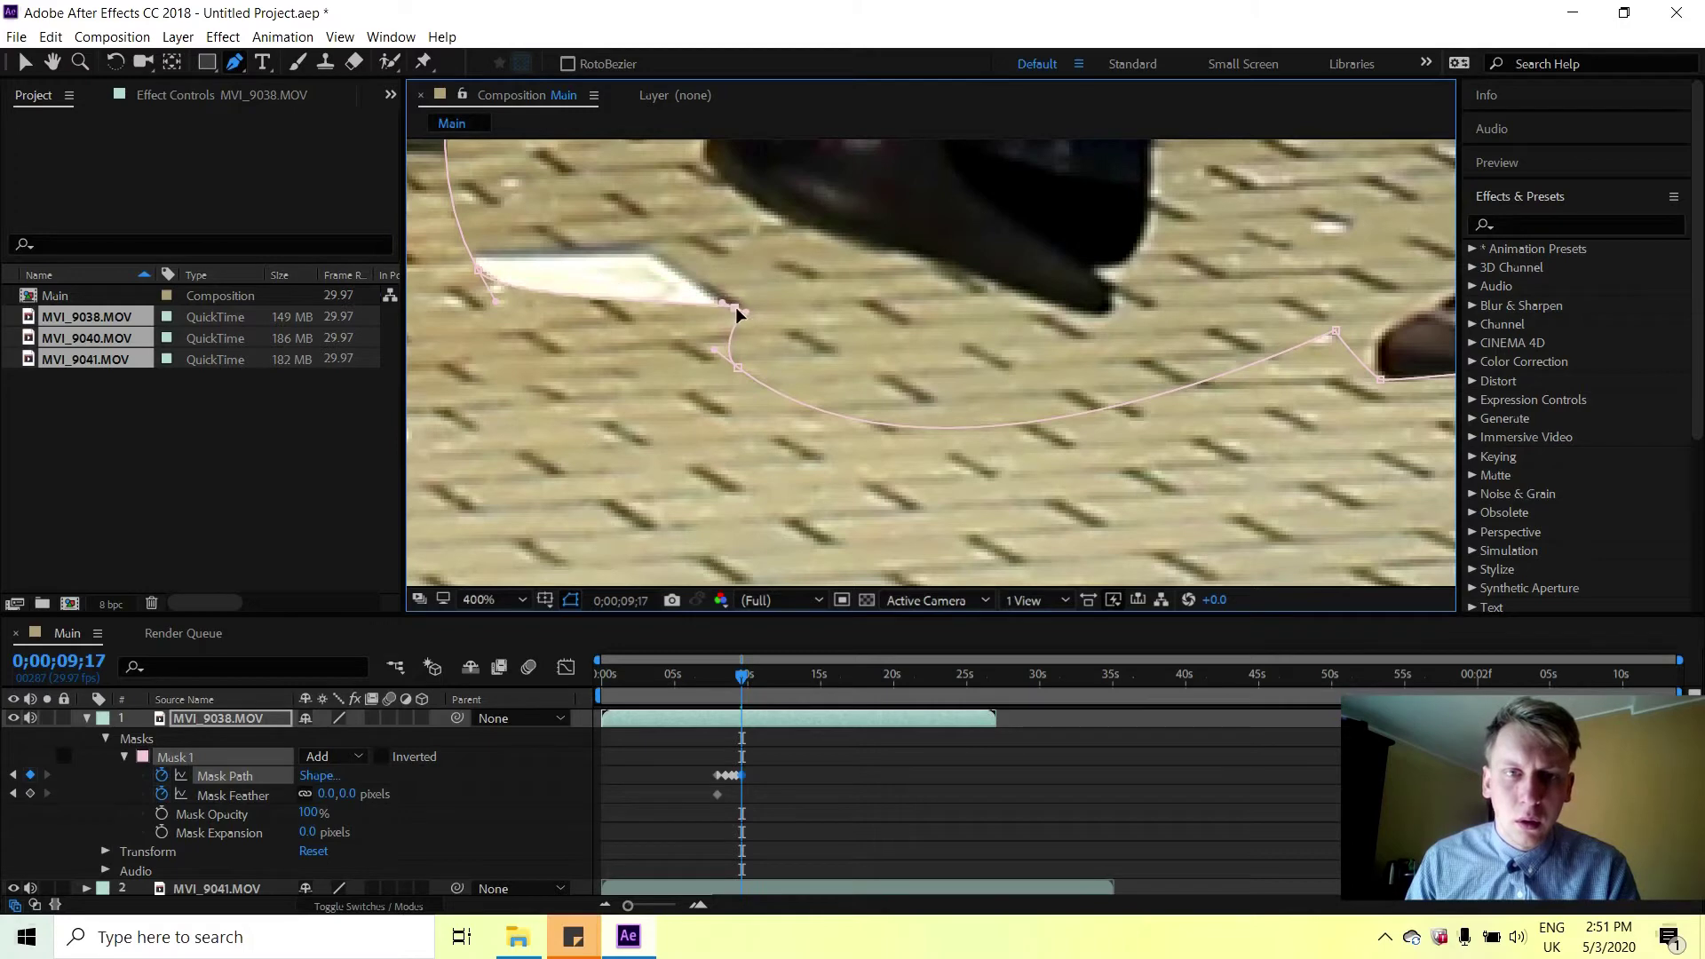
Reshape the upper-left curve and add points along the box's top edge to trim it out.
{"action": "left_click", "coordinate": [481, 267]}
{"action": "left_click_drag", "start_coordinate": [544, 283], "coordinate": [449, 238]}
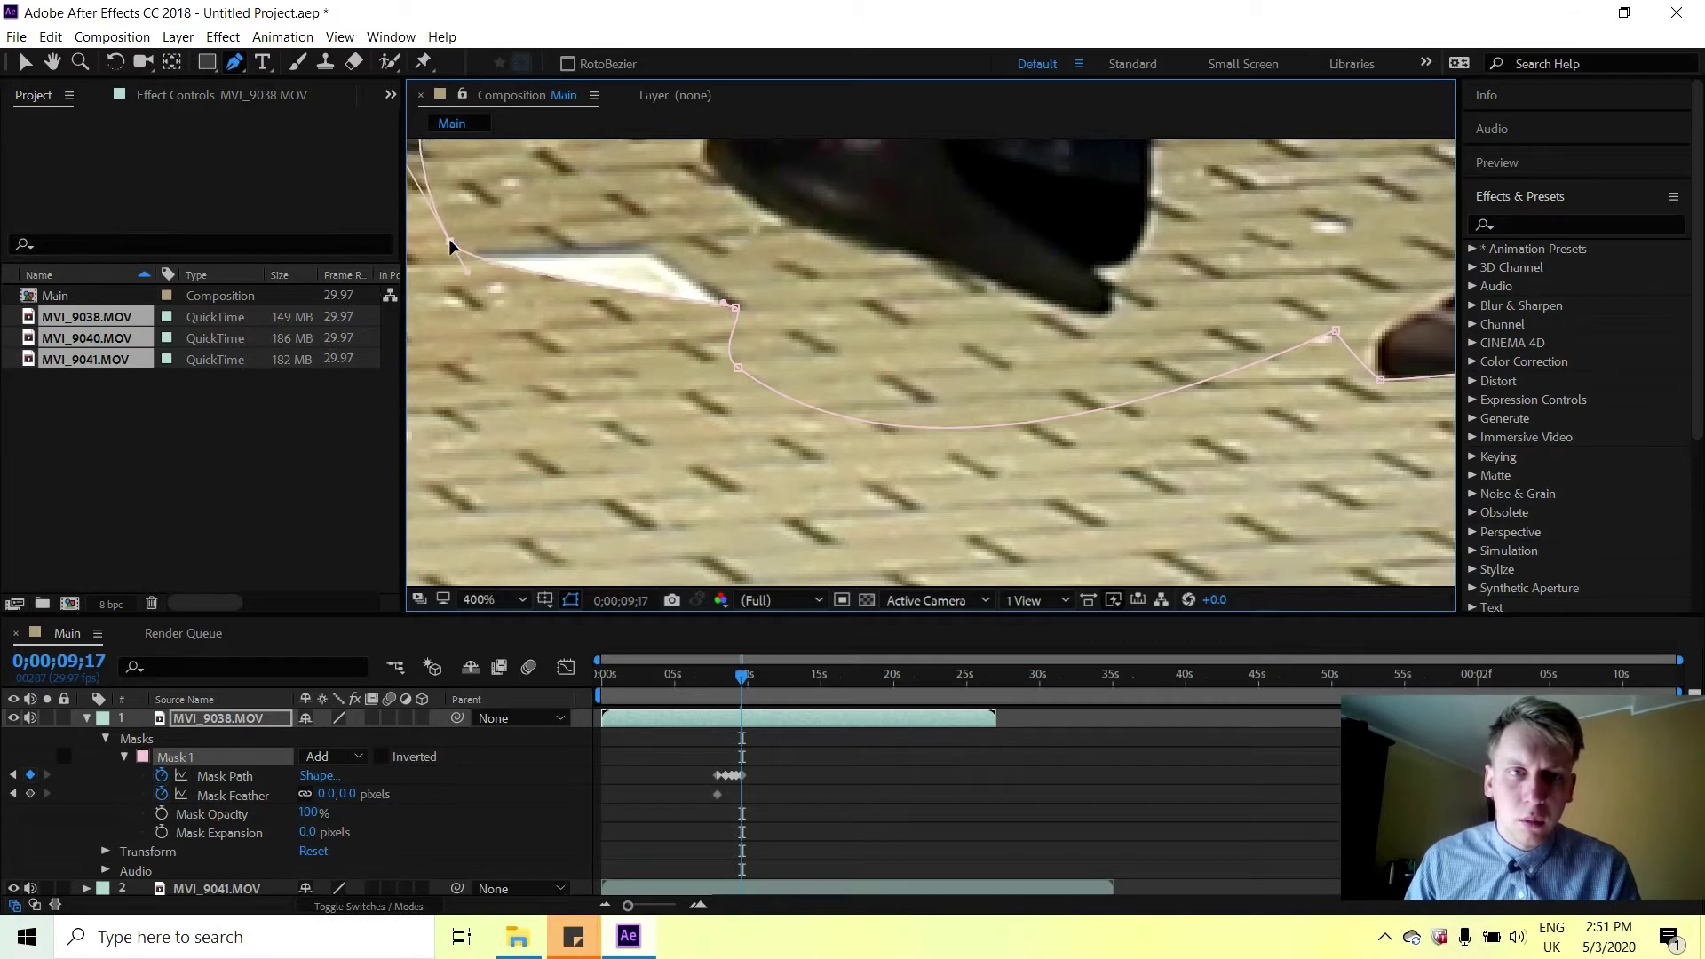
{"action": "left_click", "coordinate": [595, 286]}
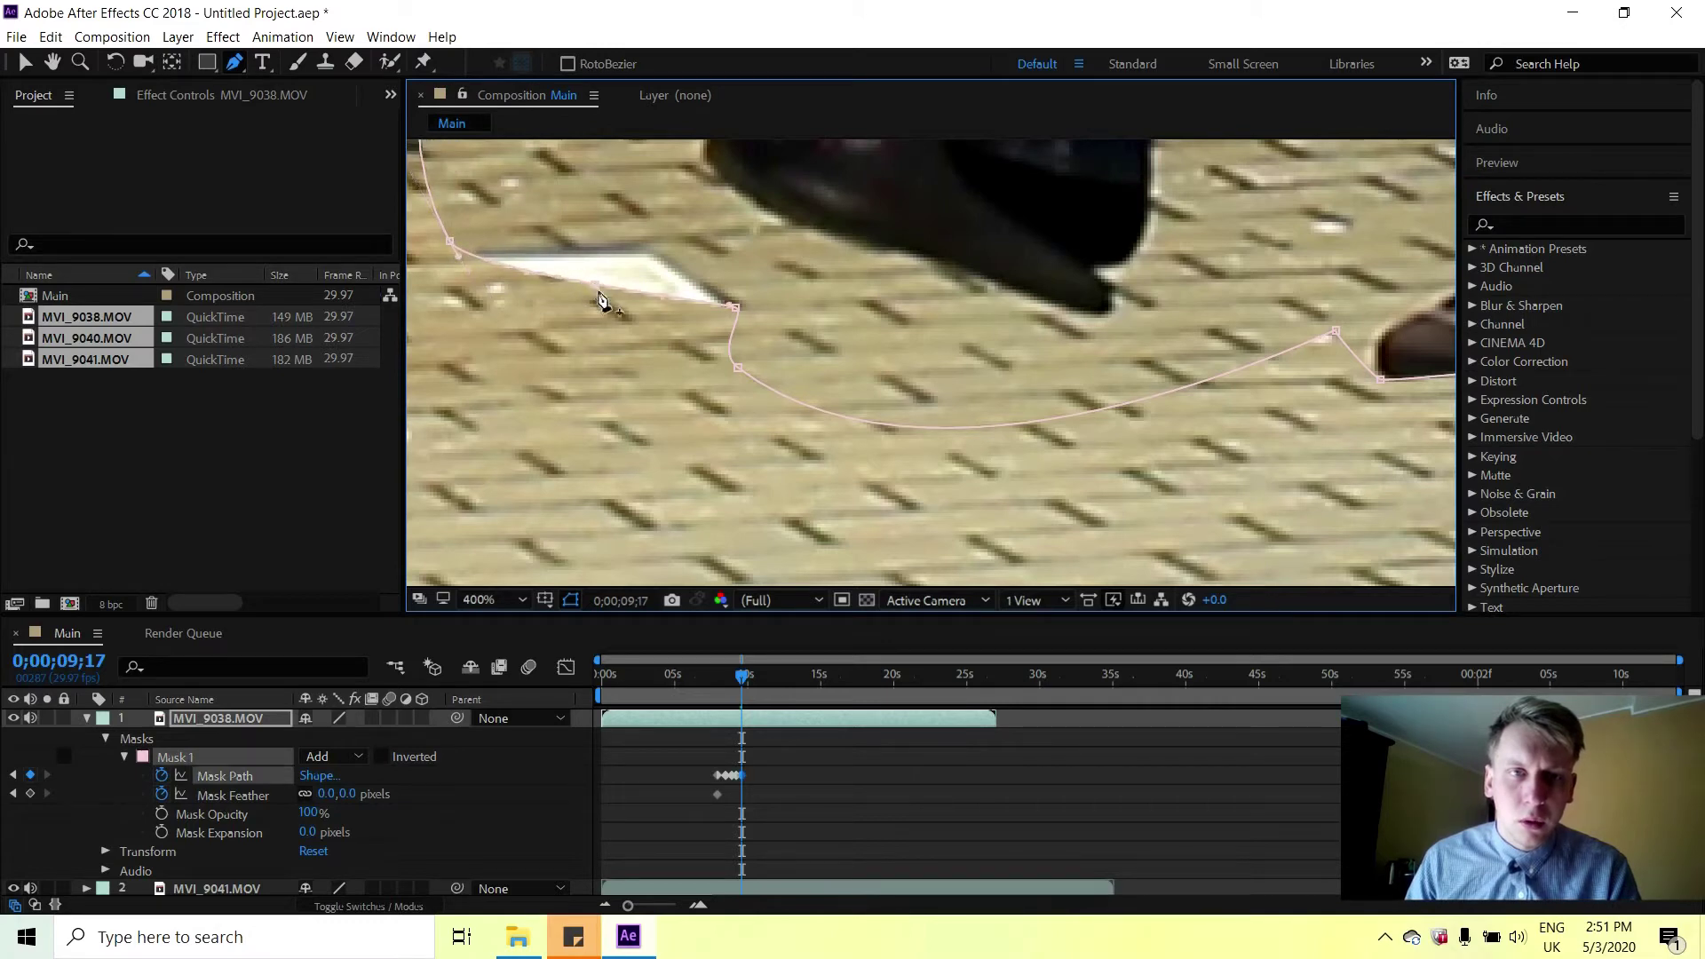
{"action": "left_click", "coordinate": [636, 256]}
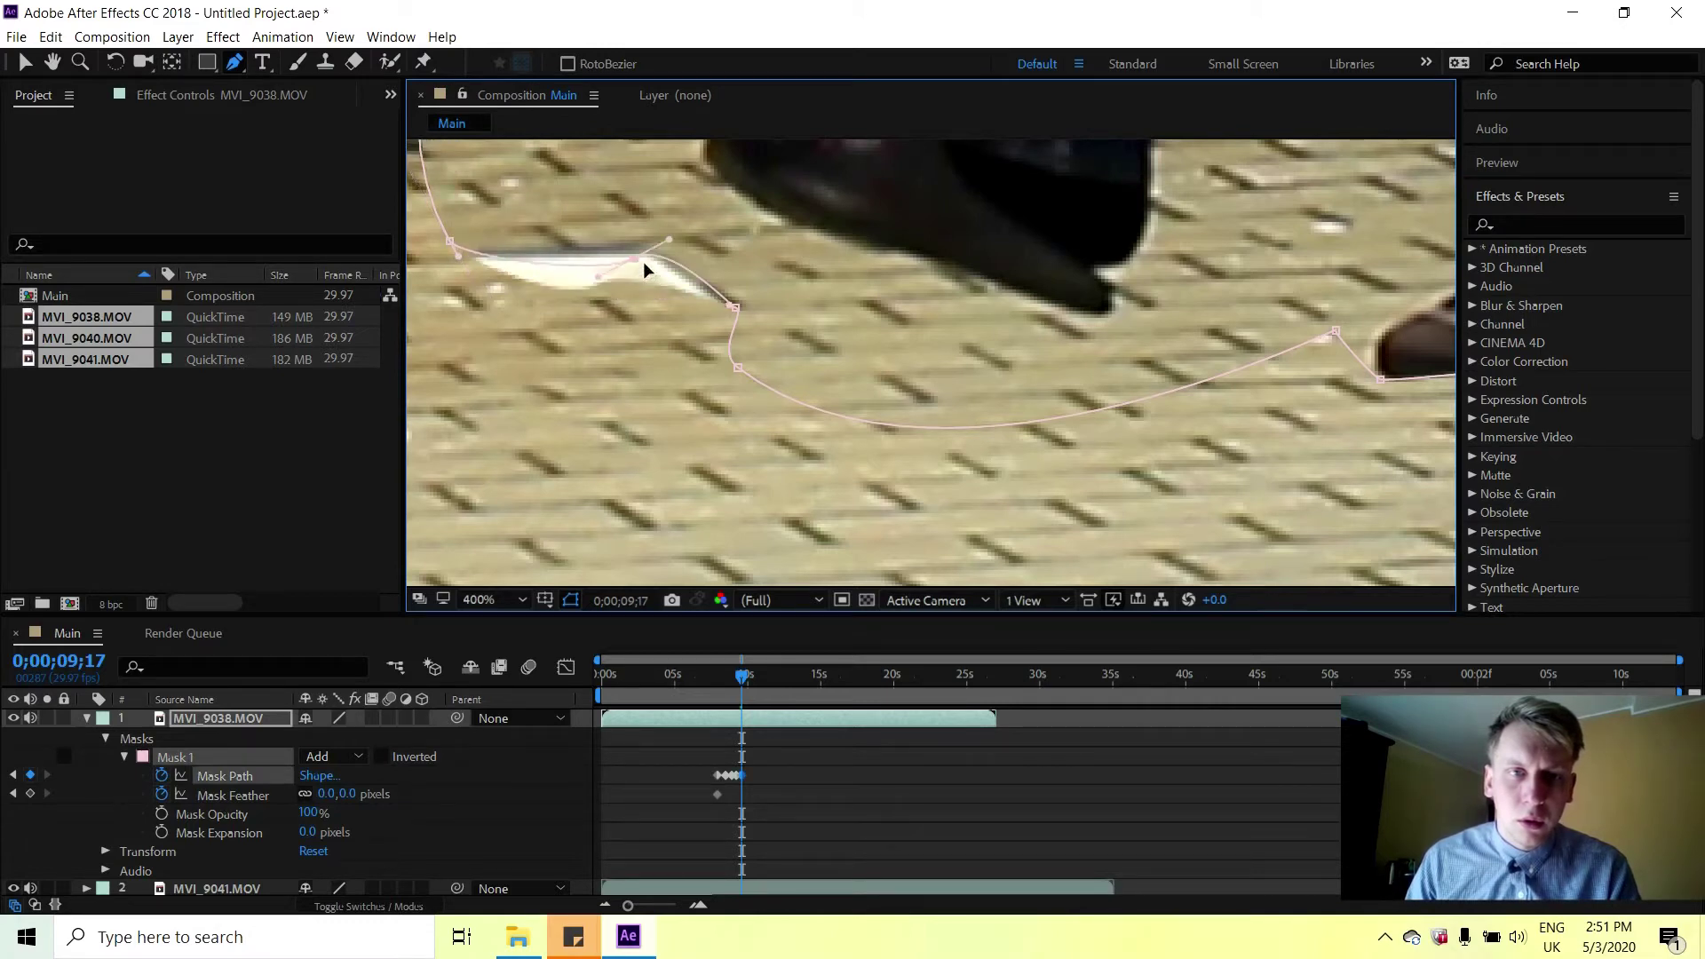
{"action": "left_click_drag", "start_coordinate": [643, 261], "coordinate": [675, 251]}
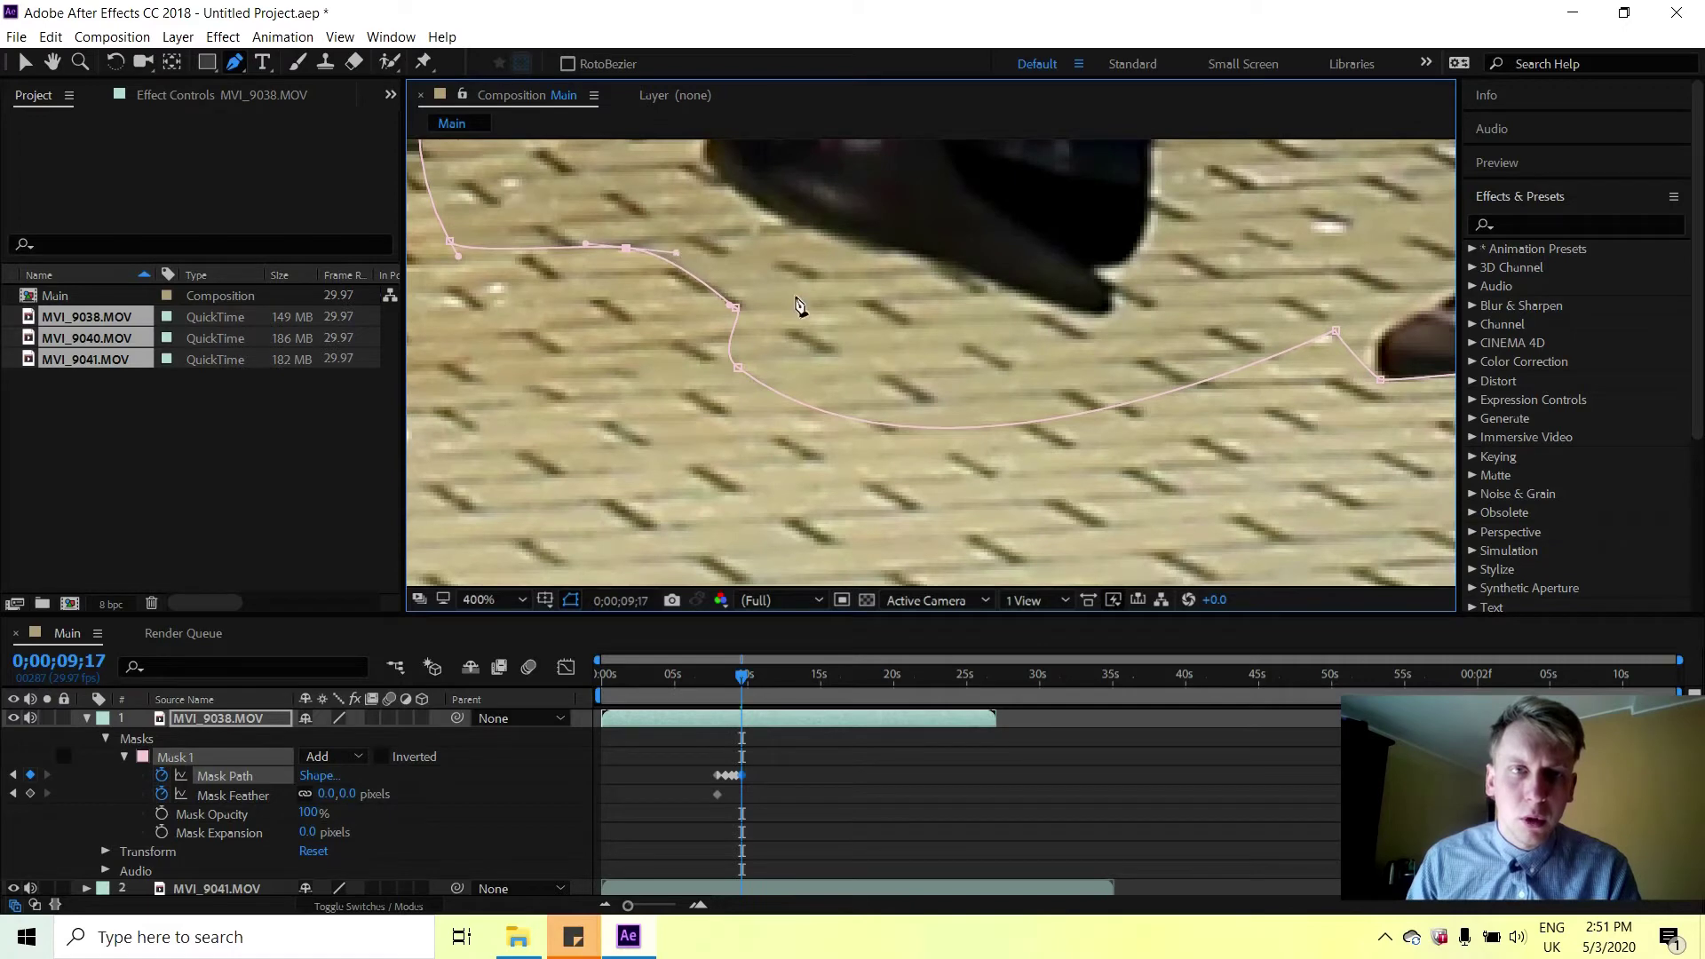
{"action": "key", "text": "comma"}
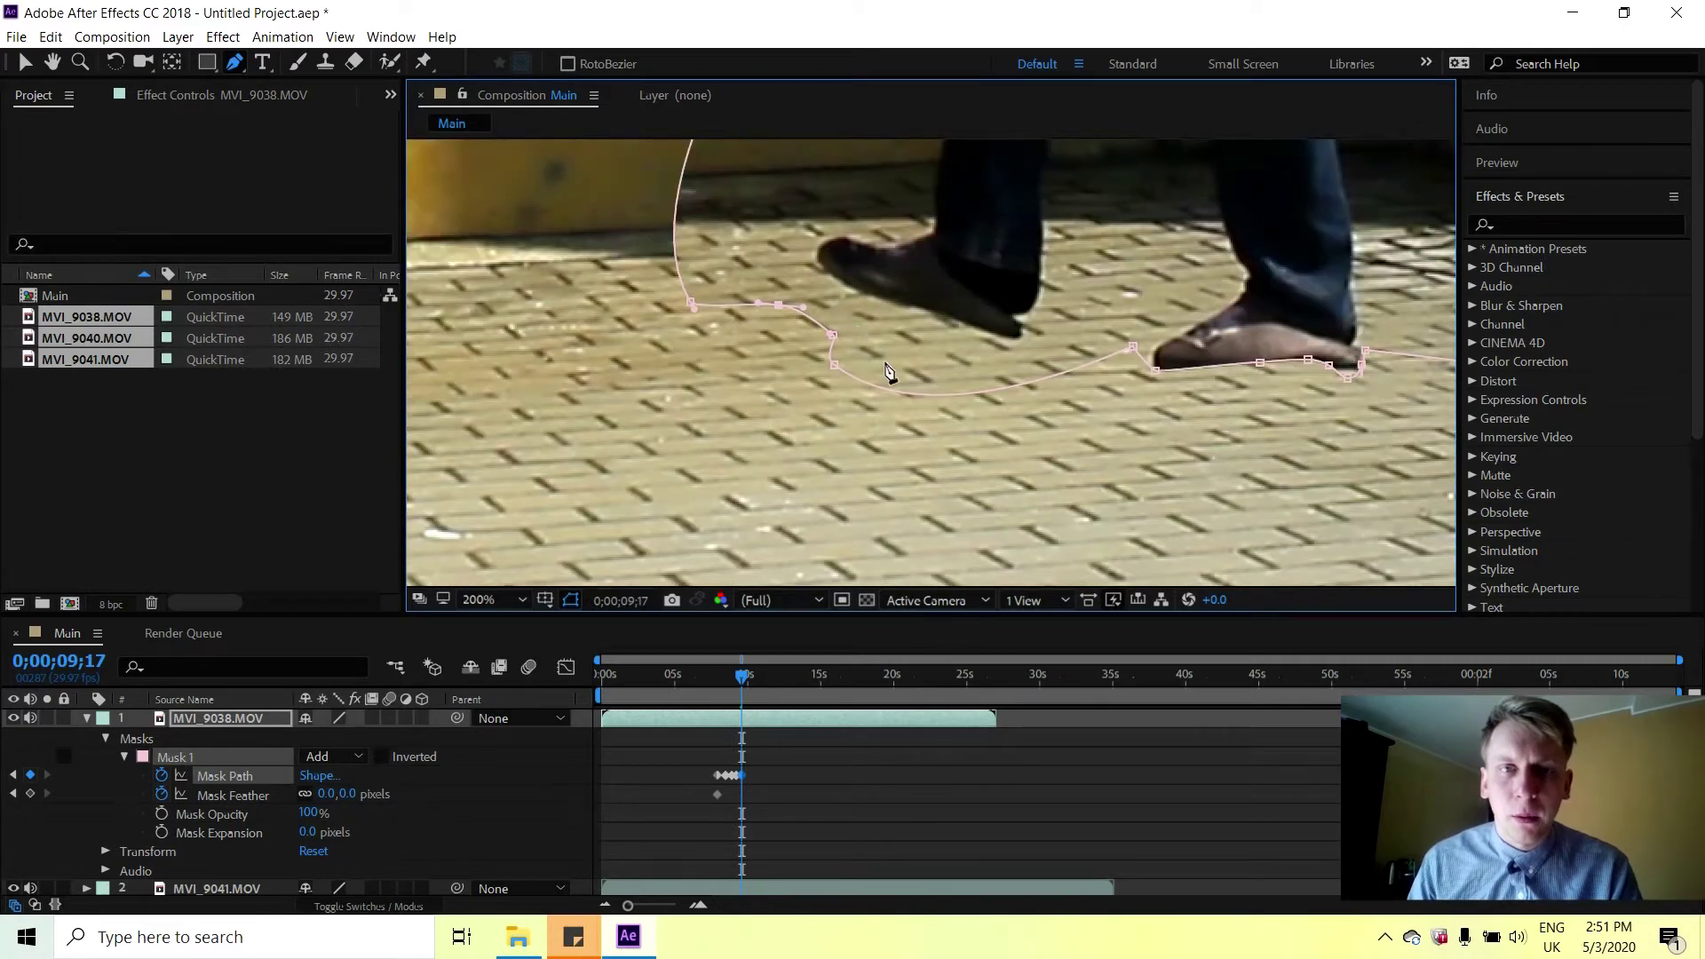
{"action": "scroll", "coordinate": [910, 364], "scroll_direction": "down", "scroll_amount": 4}
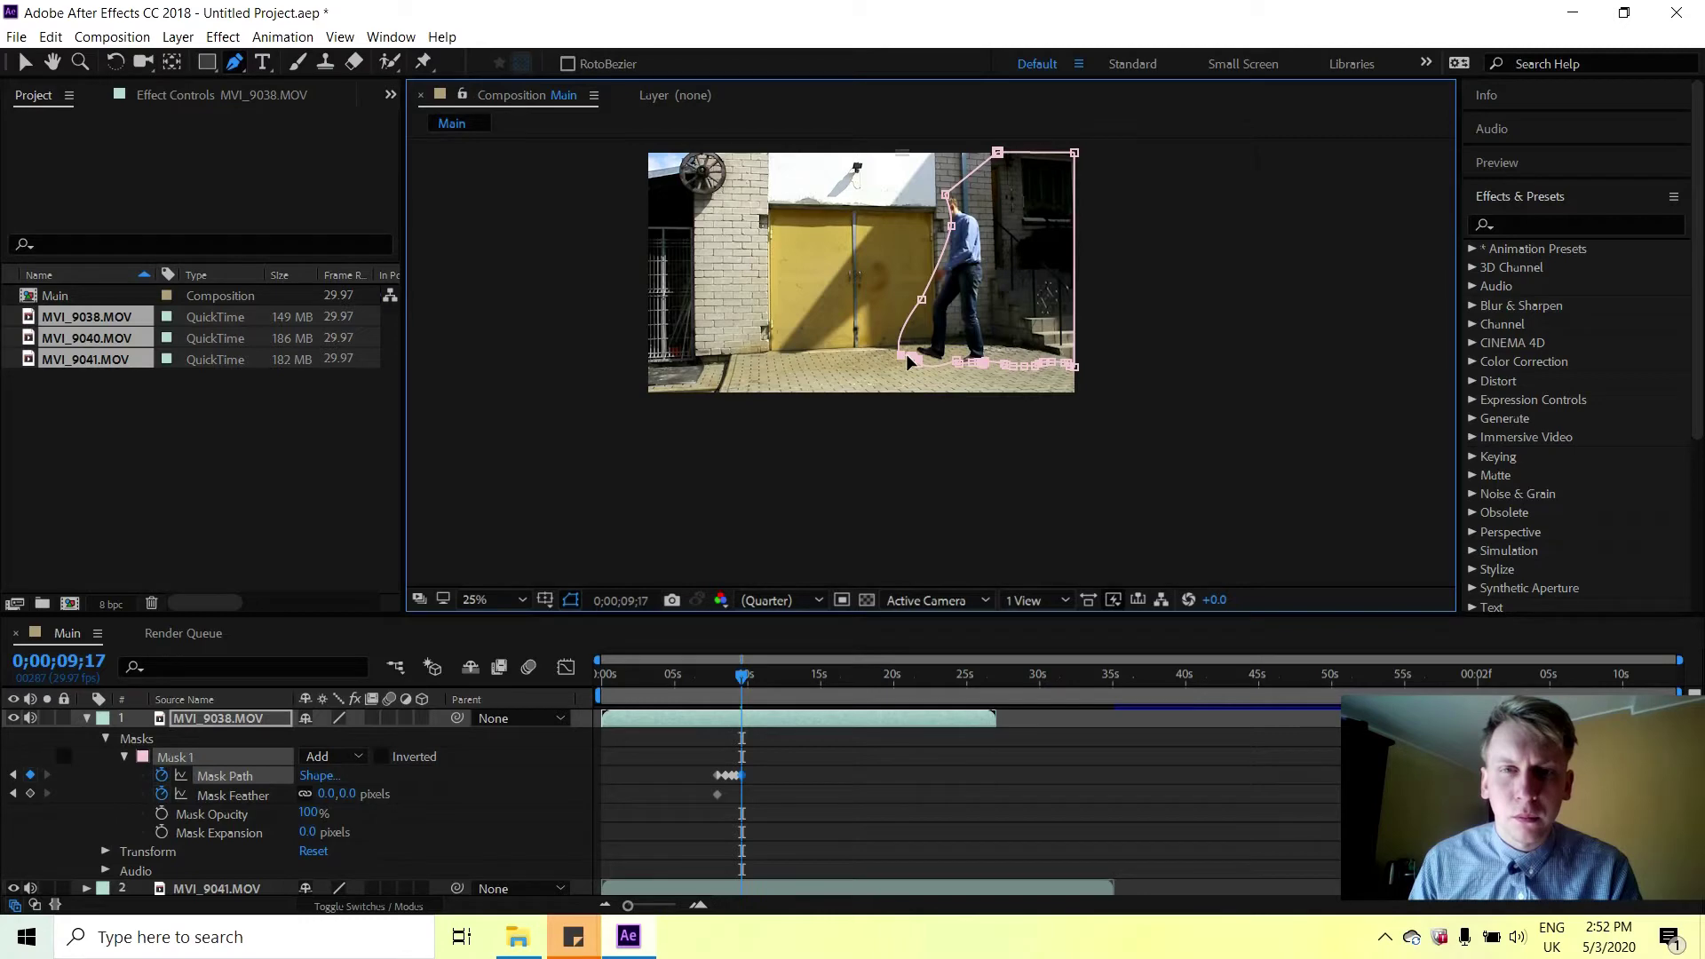
At 100% zoom, fit the back and head mask points, stretching the shoulder point to the frame's left edge.
{"action": "key", "text": "slash"}
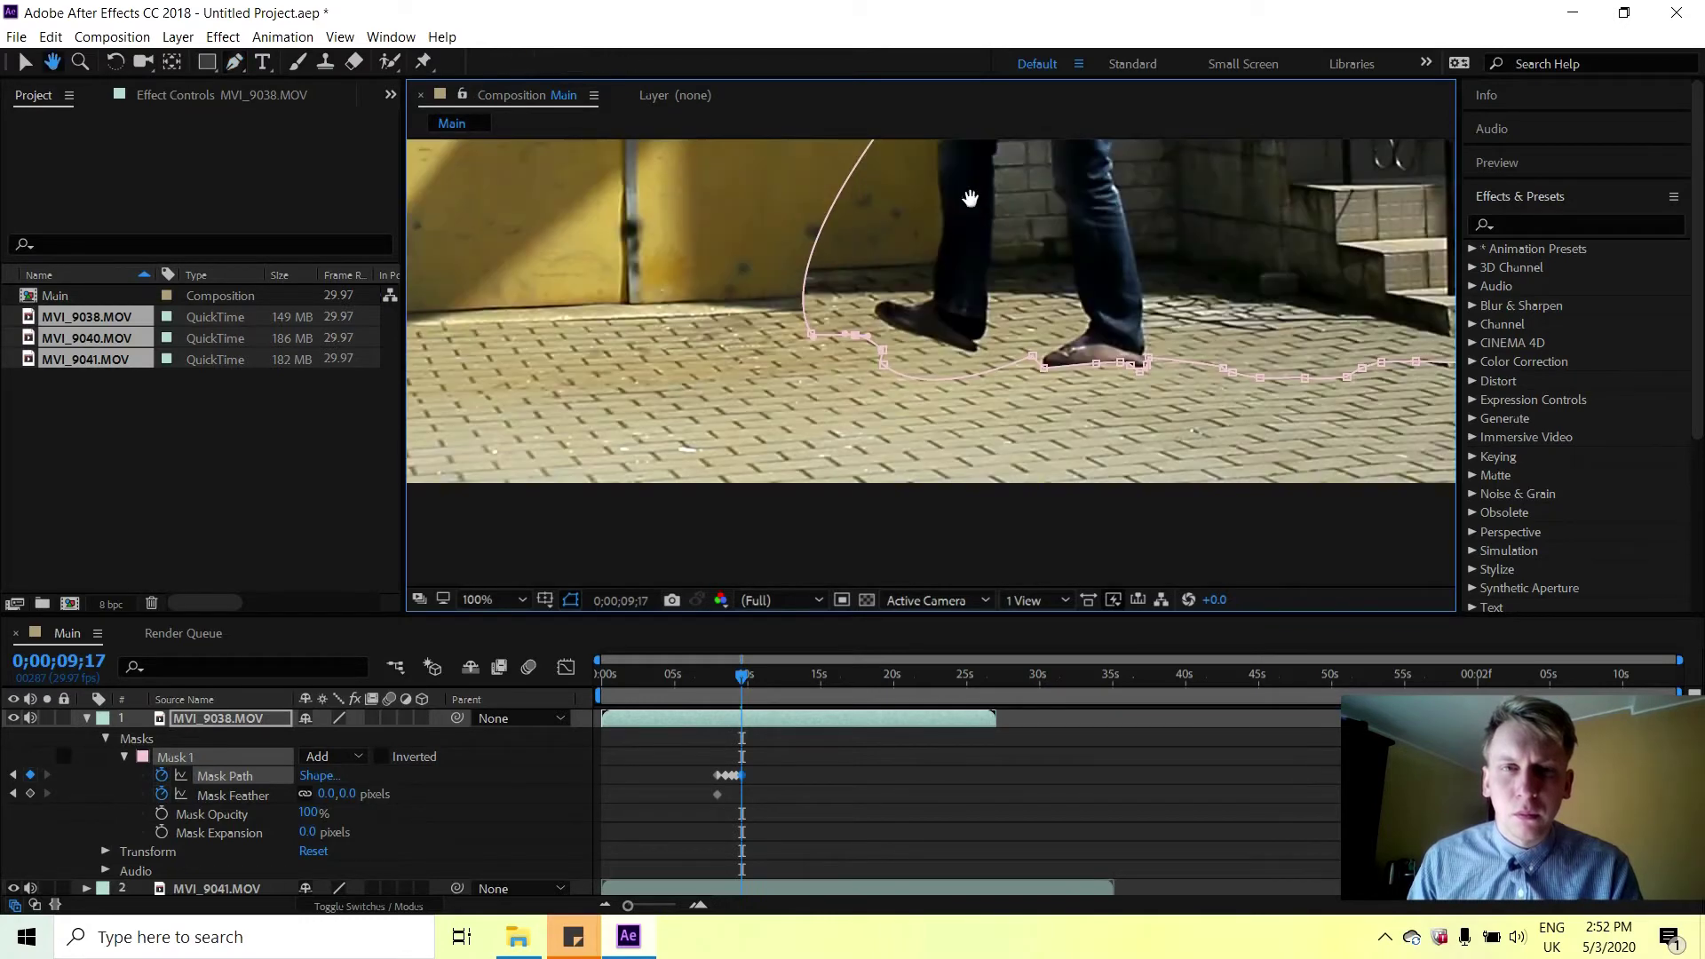
{"action": "left_click_drag", "start_coordinate": [969, 197], "coordinate": [936, 408]}
{"action": "left_click_drag", "start_coordinate": [998, 248], "coordinate": [984, 421]}
{"action": "left_click_drag", "start_coordinate": [924, 303], "coordinate": [797, 312]}
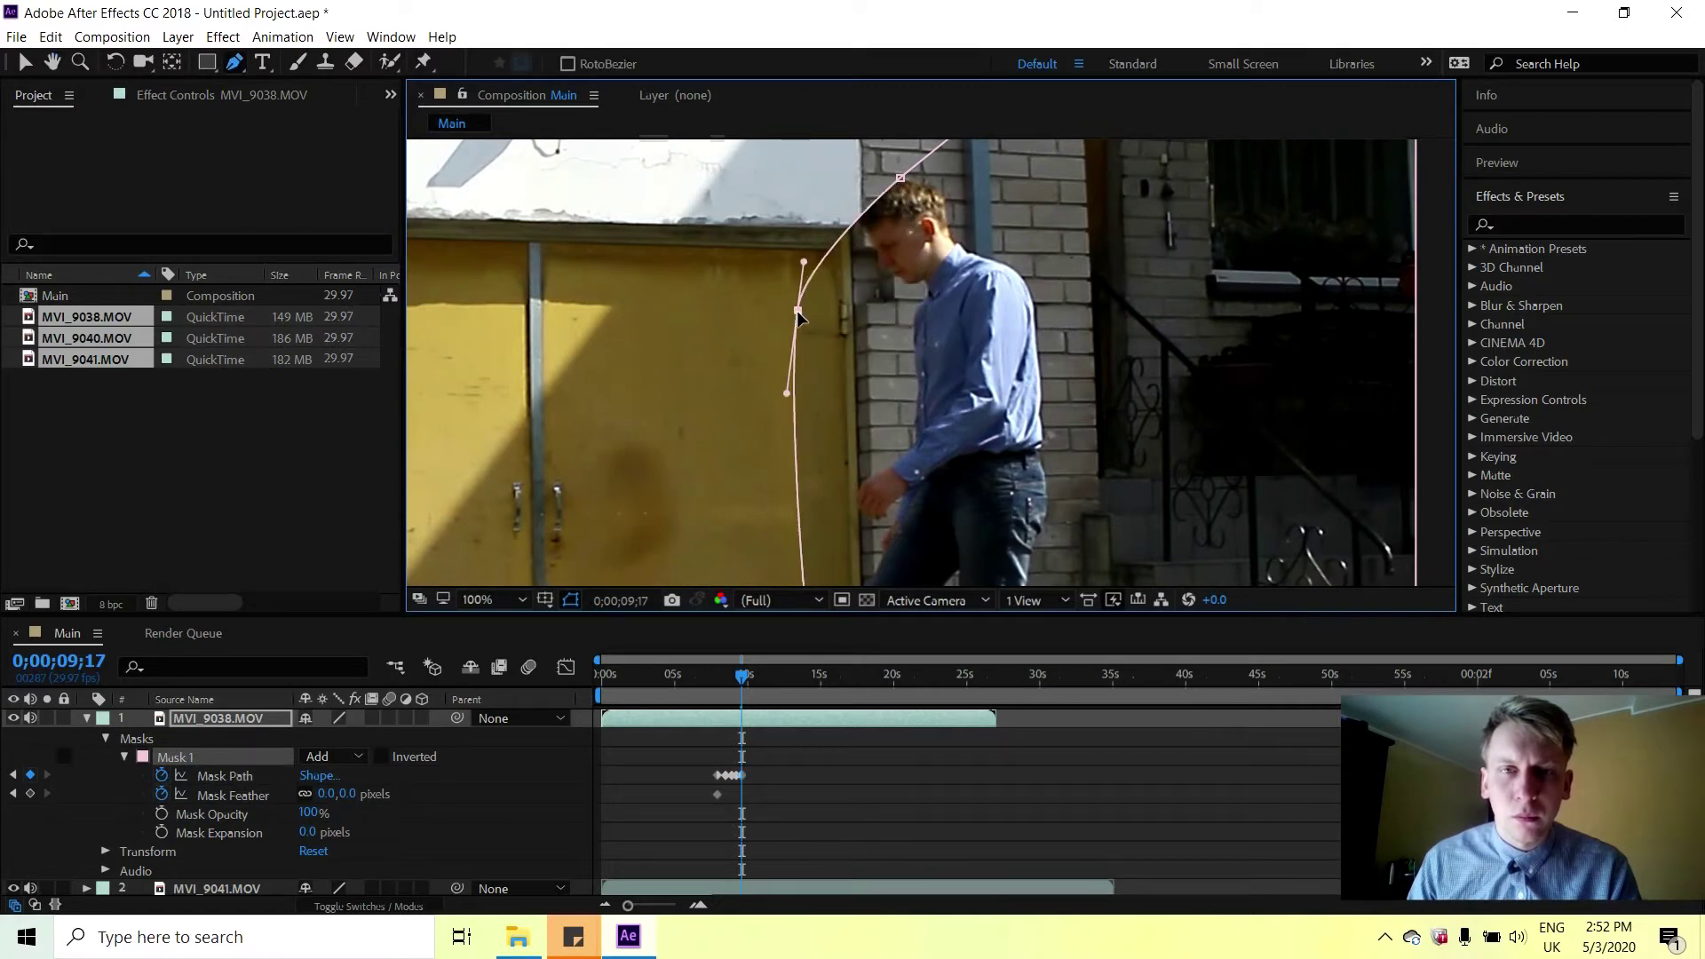
{"action": "mouse_move", "coordinate": [899, 181]}
{"action": "left_mouse_down"}
{"action": "mouse_move", "coordinate": [845, 164]}
{"action": "mouse_move", "coordinate": [874, 177]}
{"action": "left_mouse_up"}
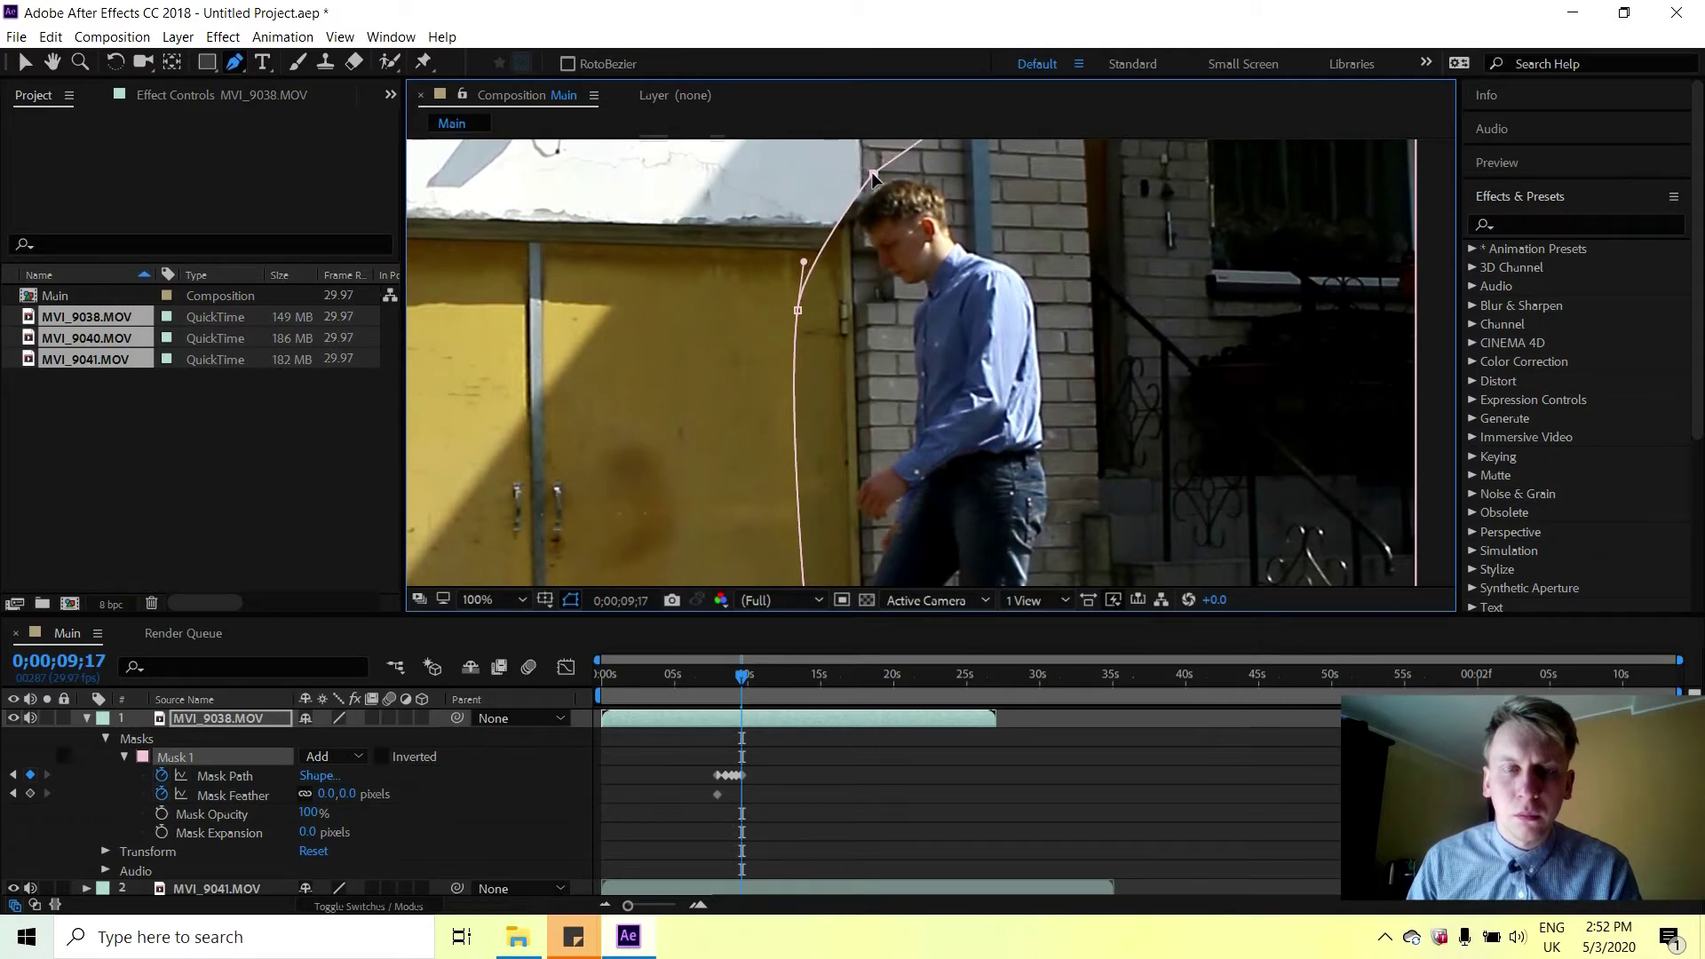
{"action": "scroll", "coordinate": [888, 266], "scroll_direction": "down", "scroll_amount": 4}
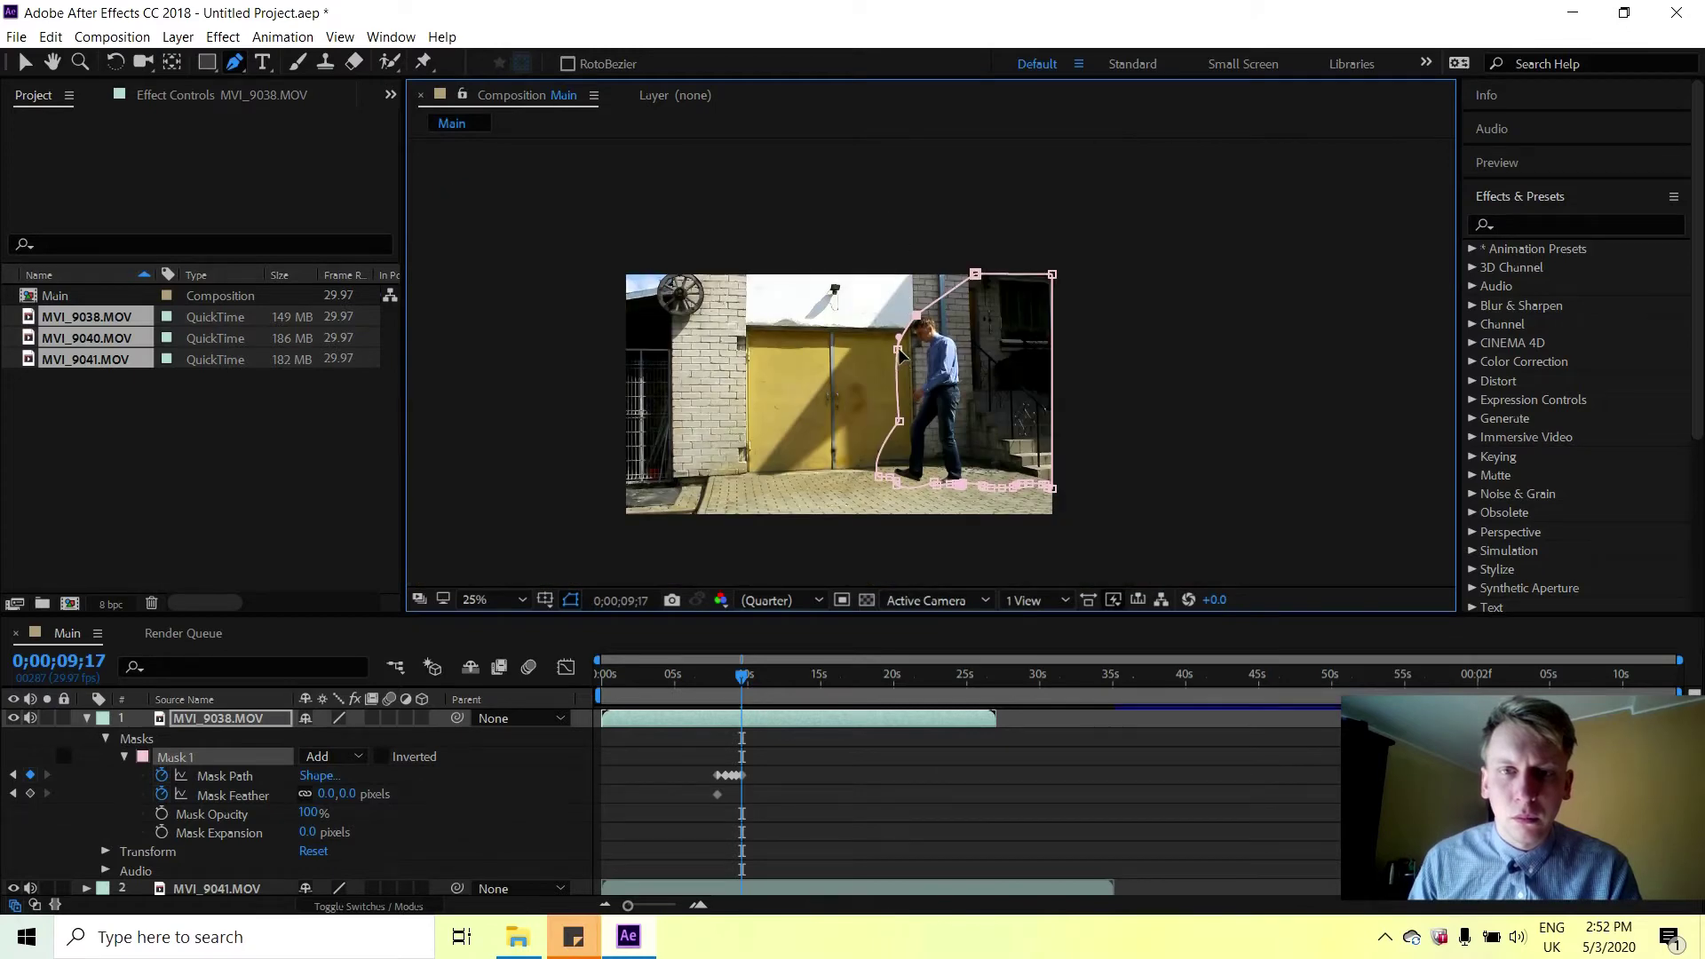
{"action": "left_click_drag", "start_coordinate": [898, 349], "coordinate": [625, 345]}
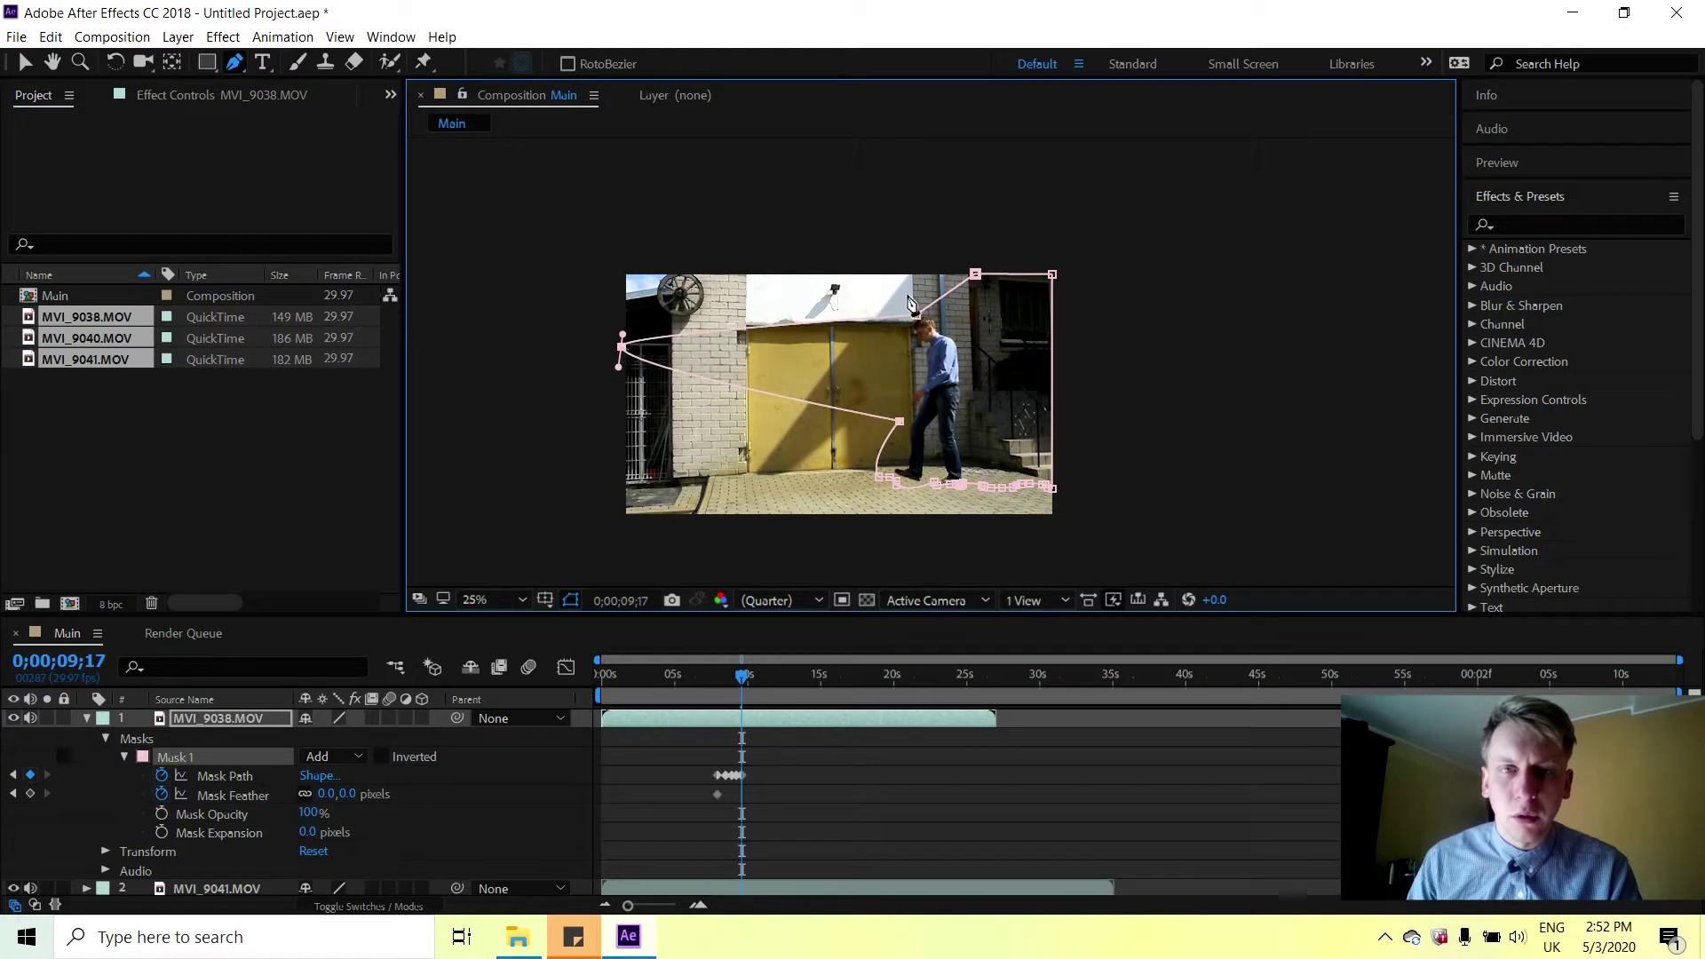
Pull the head mask point to the frame's top-left corner and a lower point left along the ground.
{"action": "left_click_drag", "start_coordinate": [918, 317], "coordinate": [625, 274]}
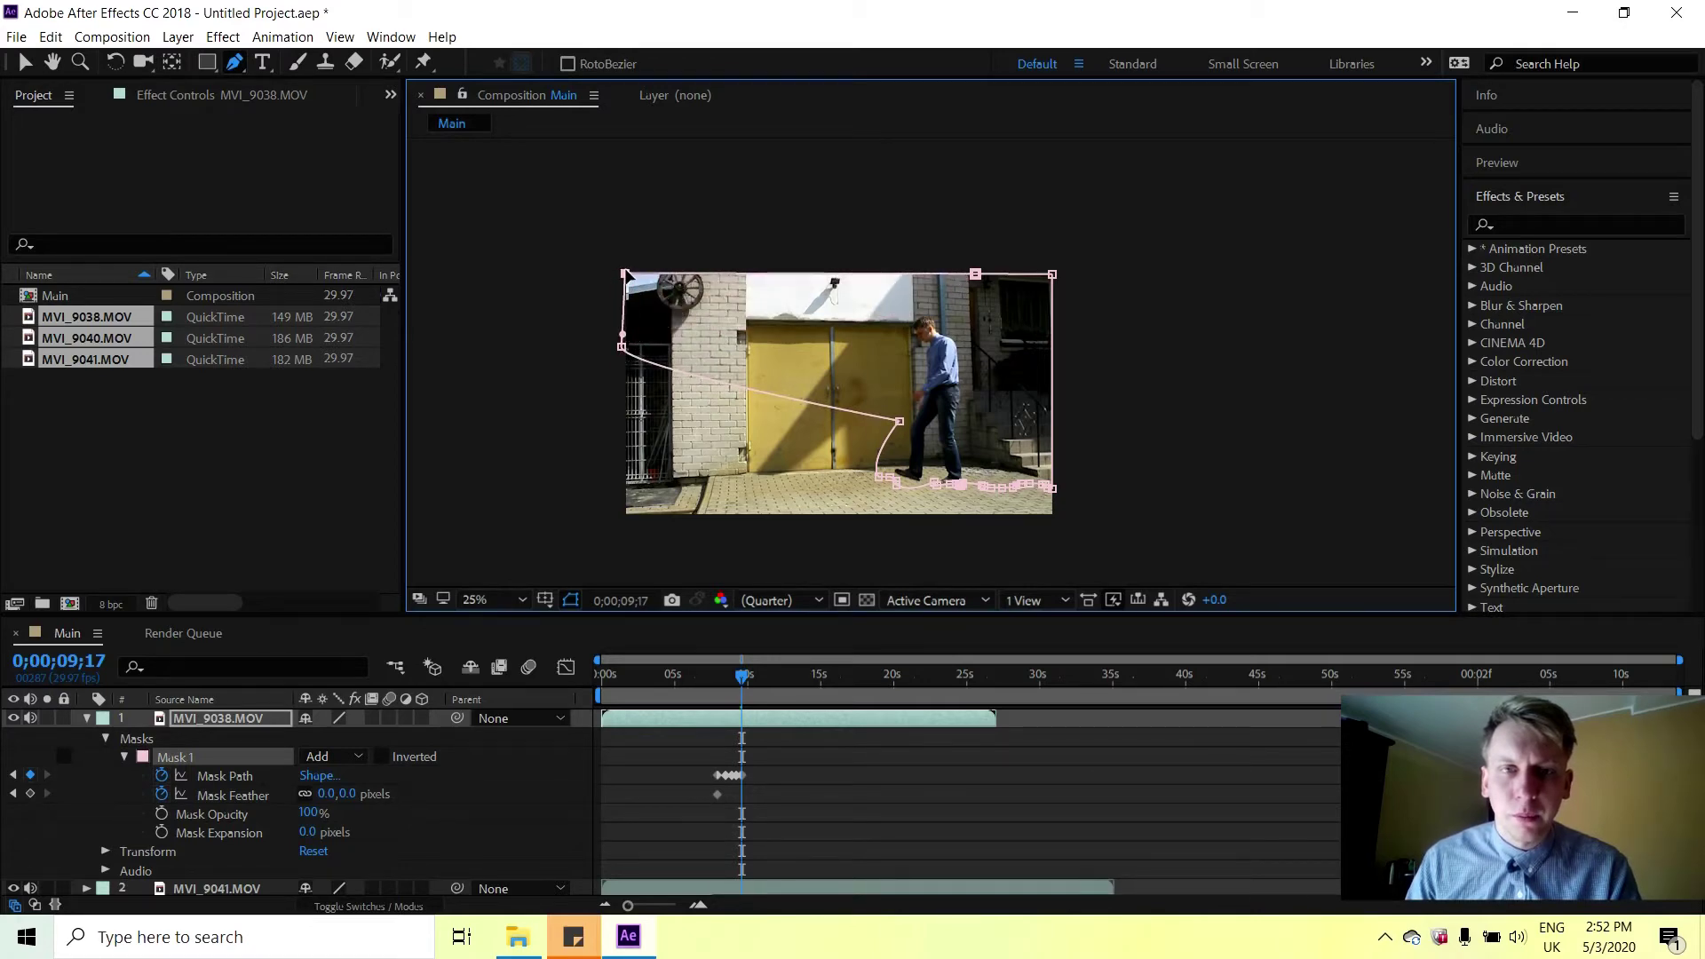
{"action": "scroll", "coordinate": [891, 483], "scroll_direction": "up", "scroll_amount": 2}
{"action": "key", "text": "space"}
{"action": "left_click_drag", "start_coordinate": [892, 524], "coordinate": [924, 354]}
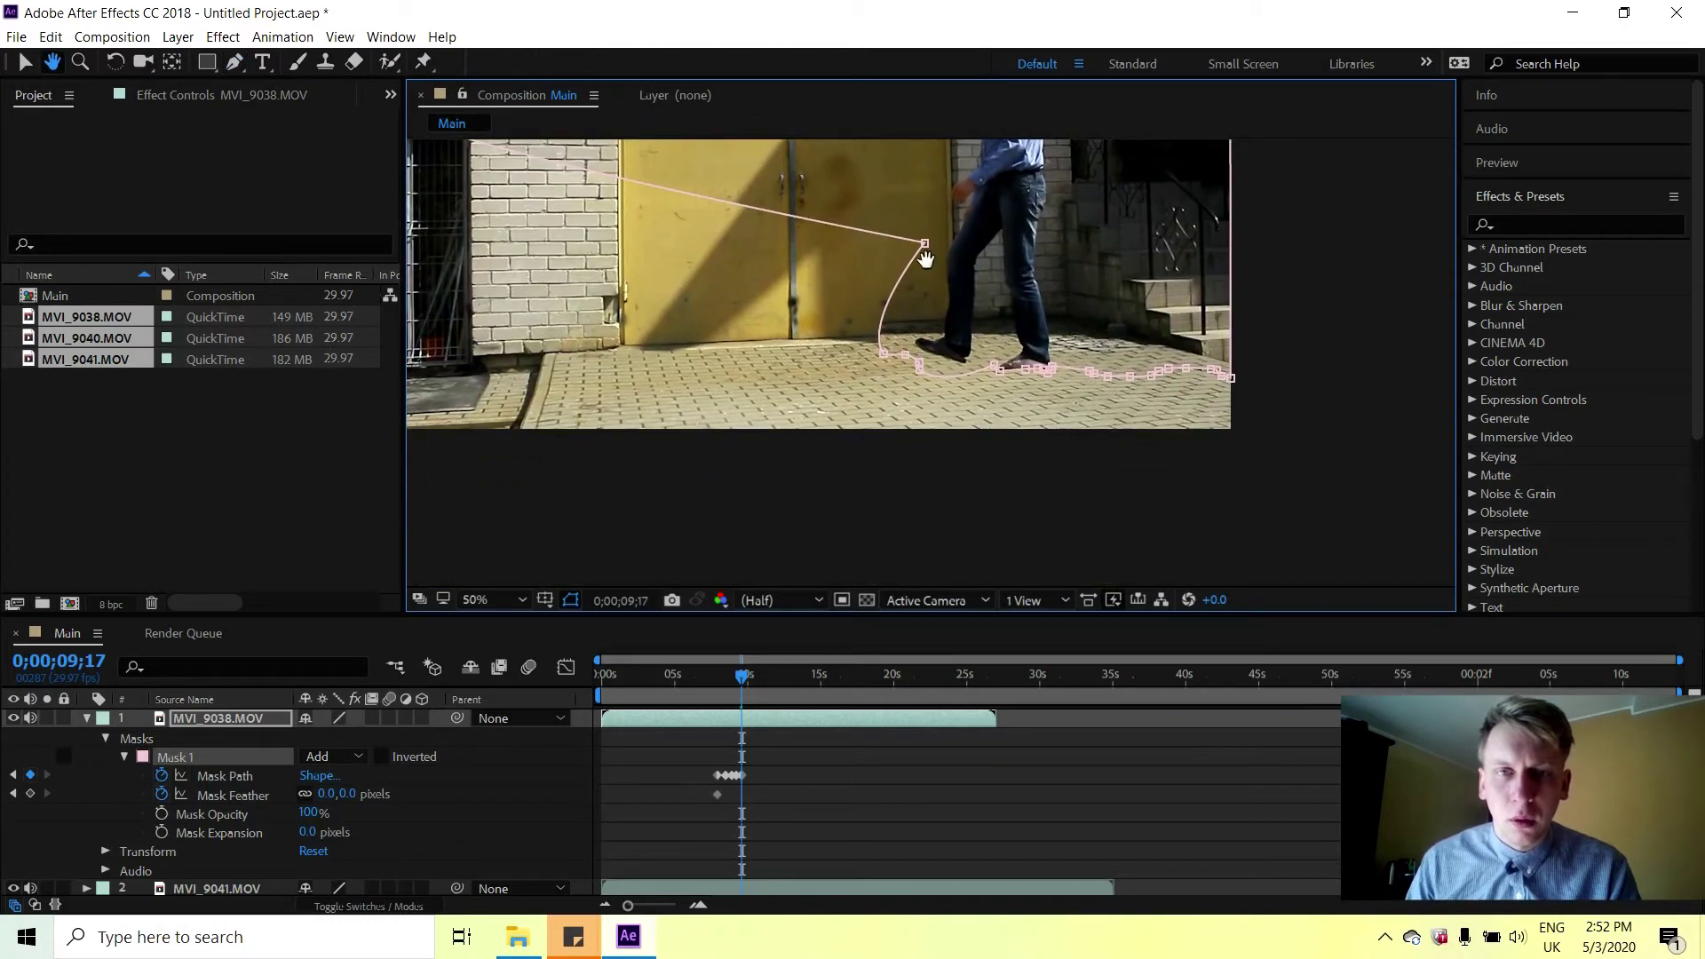
{"action": "left_click_drag", "start_coordinate": [924, 244], "coordinate": [470, 280]}
Push a mask point past the footage's left edge and add a point bending the path up along the wall base.
{"action": "key", "text": "comma"}
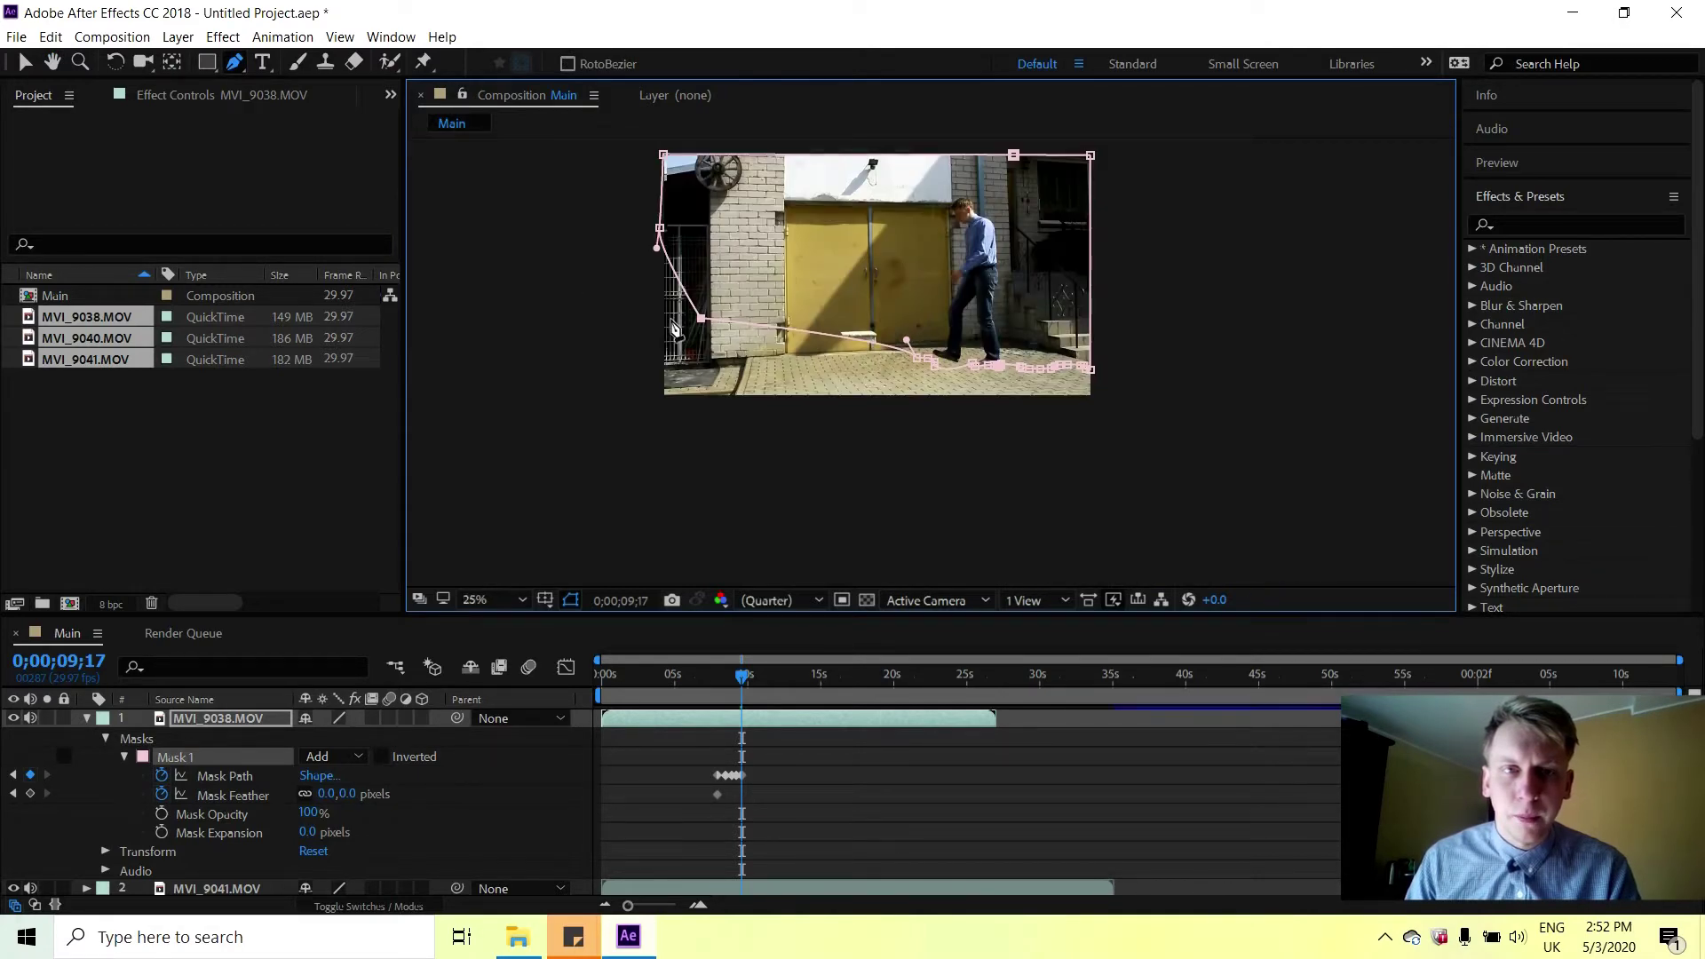
{"action": "left_click_drag", "start_coordinate": [701, 320], "coordinate": [659, 319]}
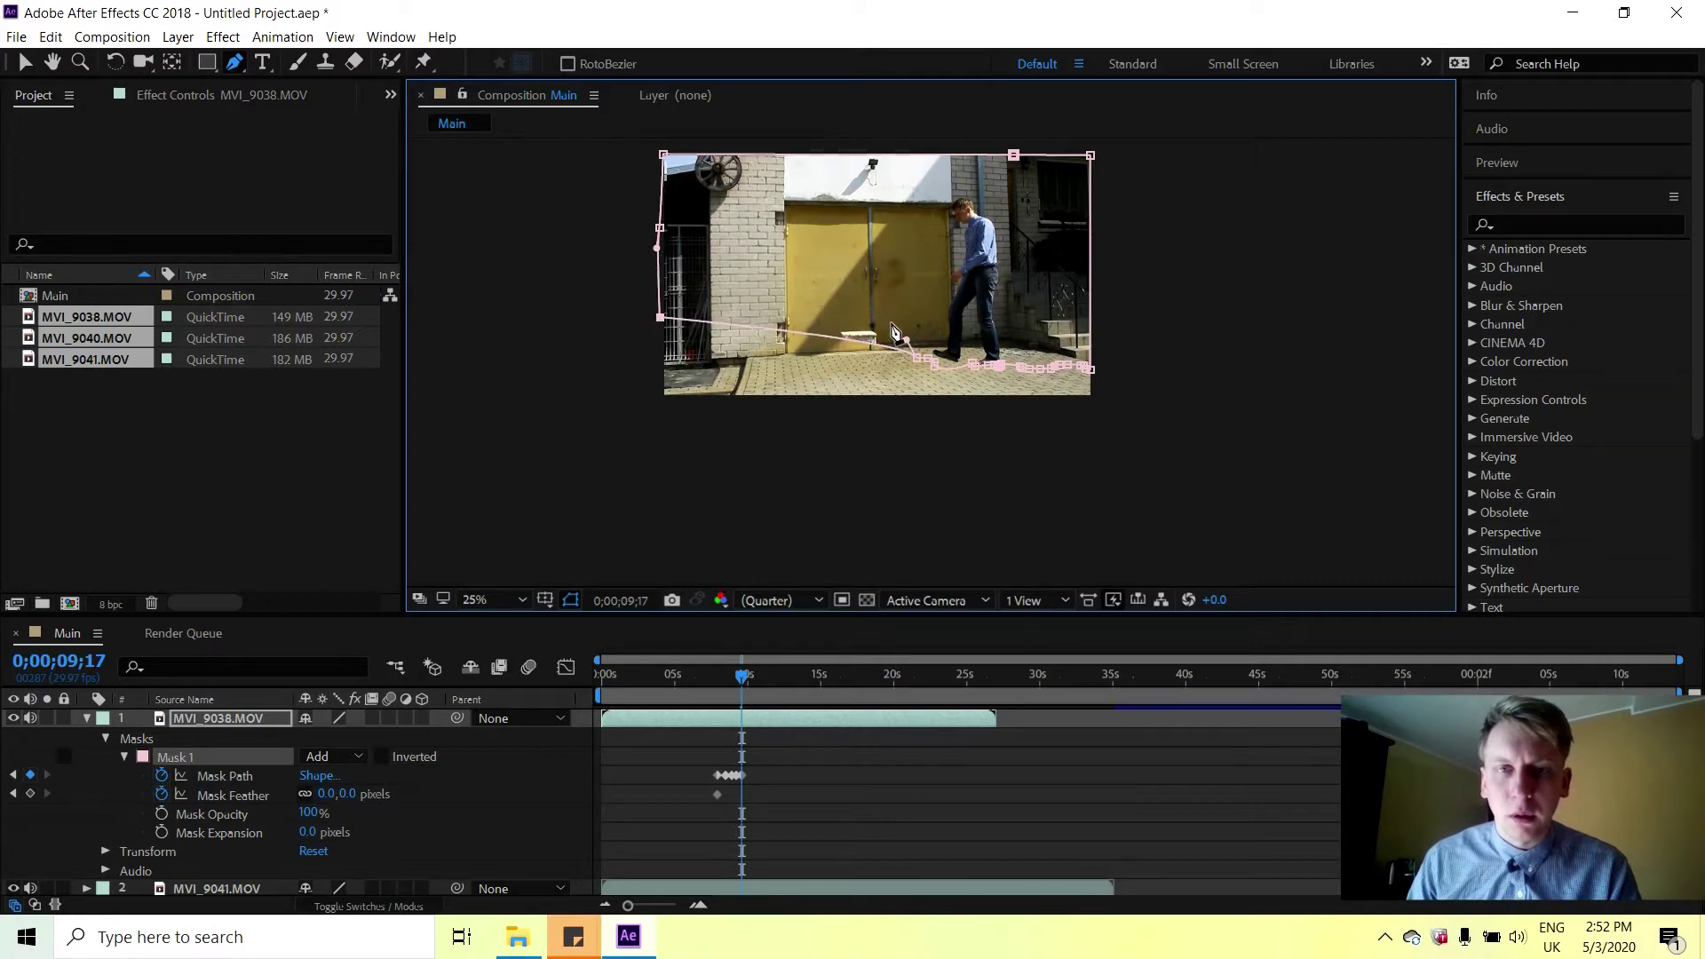
{"action": "scroll", "coordinate": [879, 318], "scroll_direction": "up", "scroll_amount": 4}
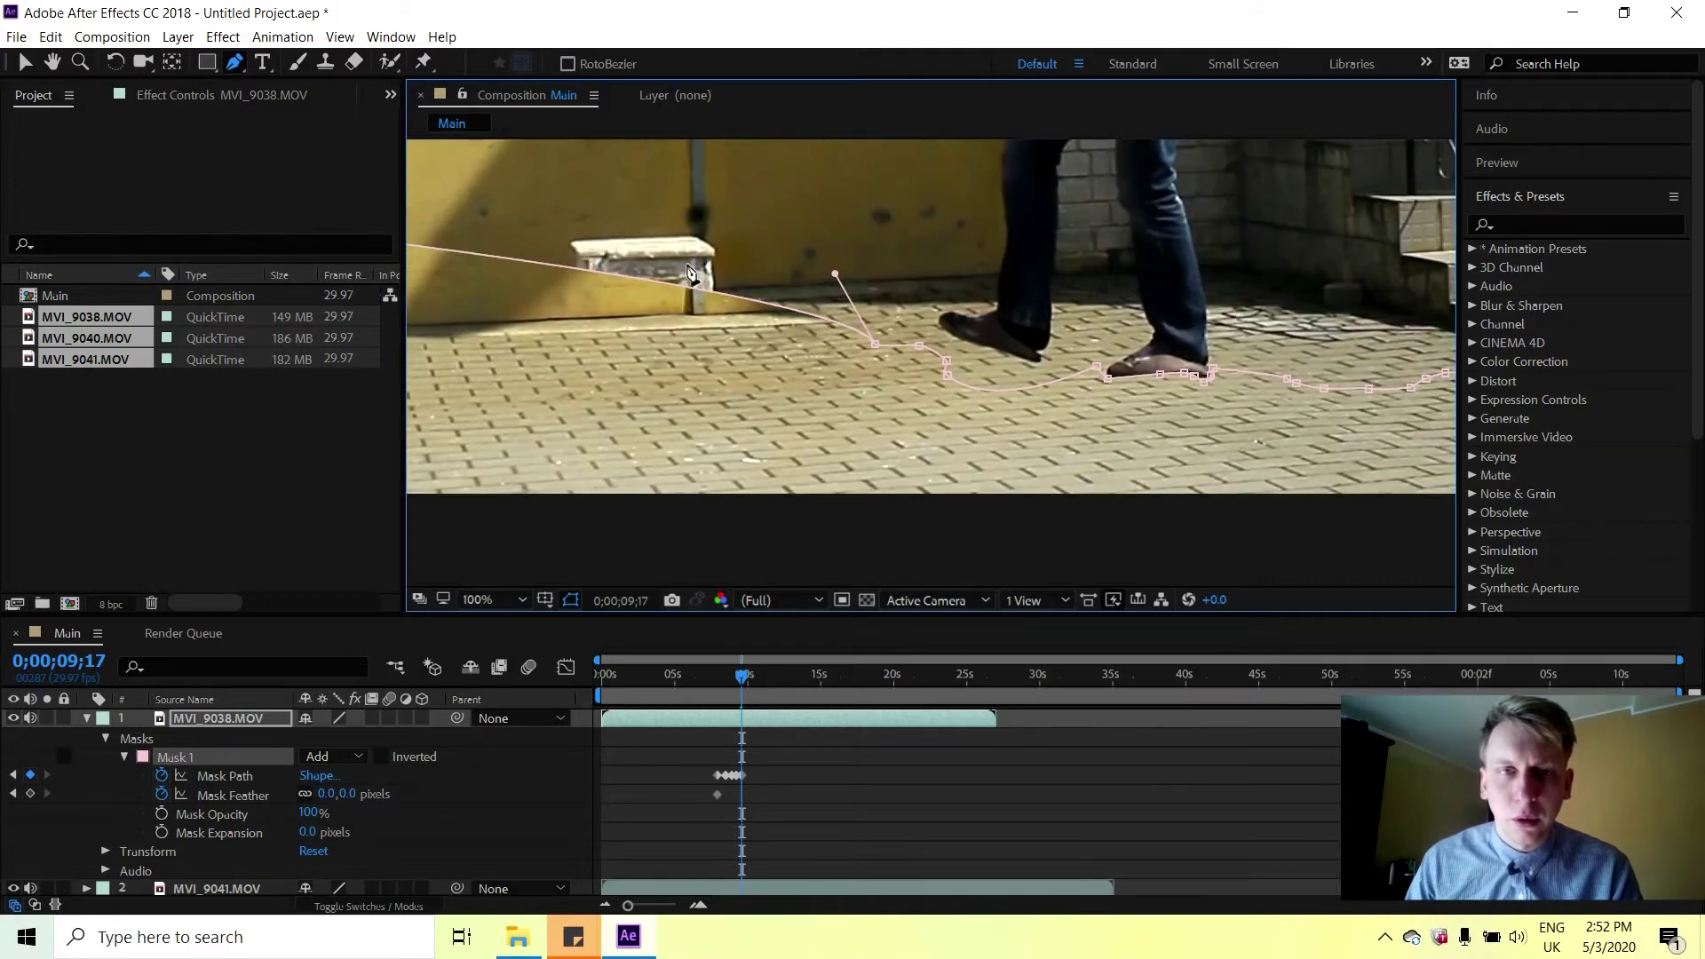
{"action": "left_click", "coordinate": [521, 261]}
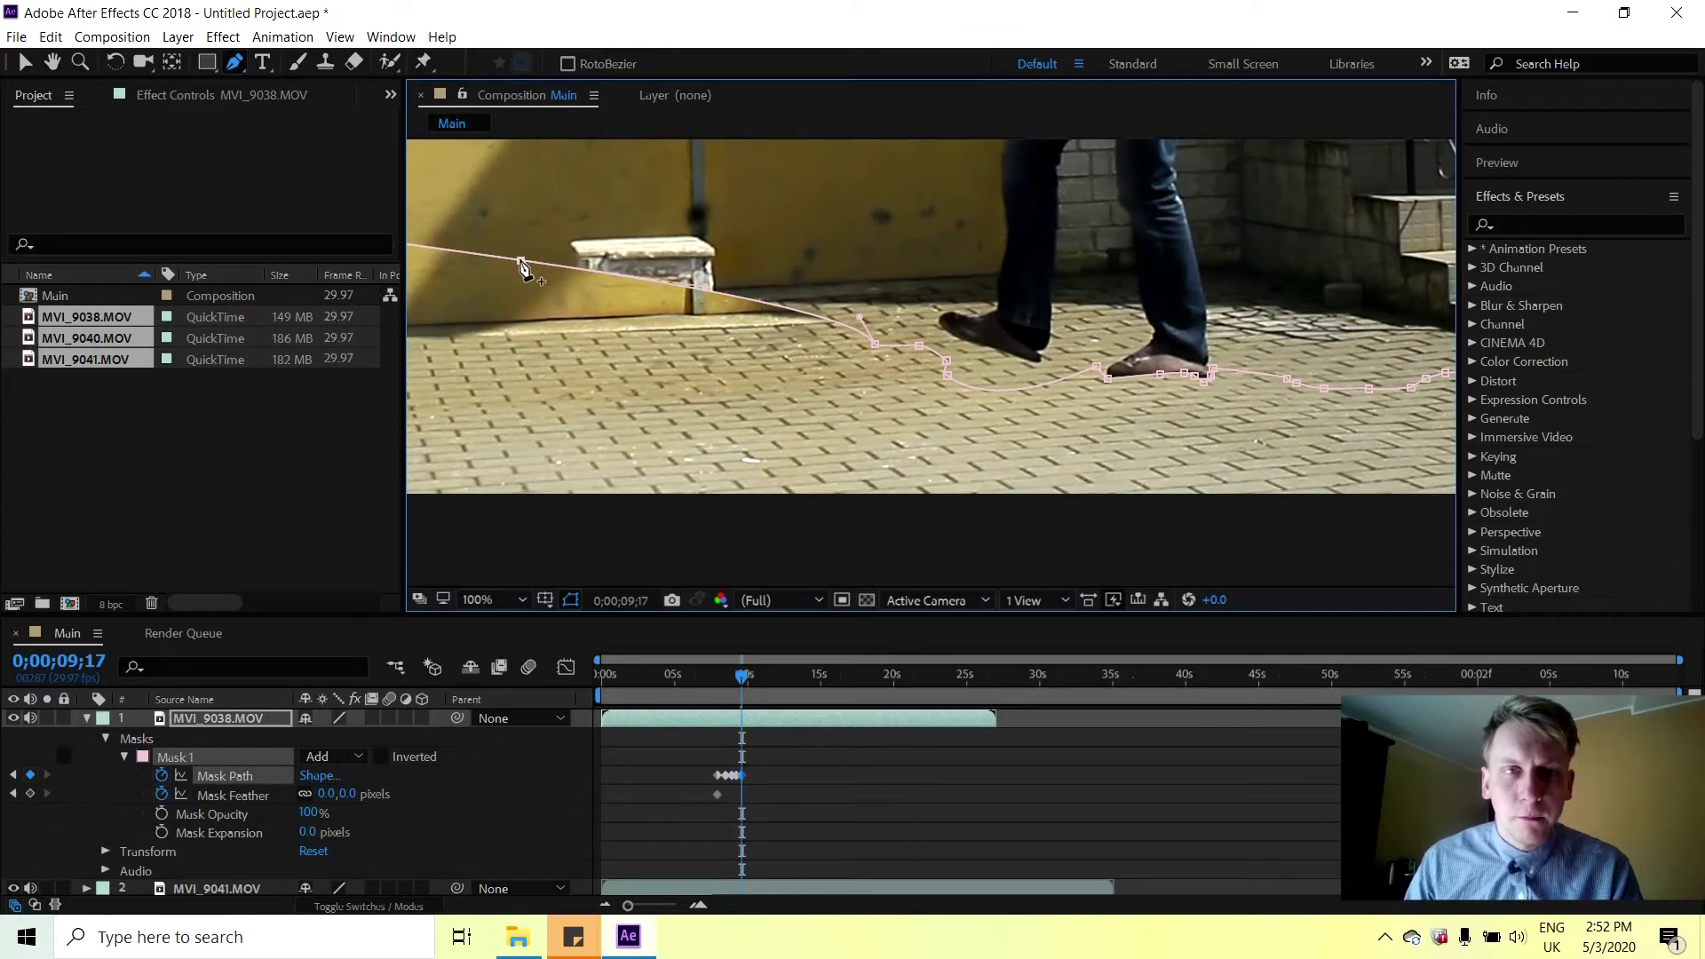
{"action": "left_click_drag", "start_coordinate": [560, 231], "coordinate": [589, 210]}
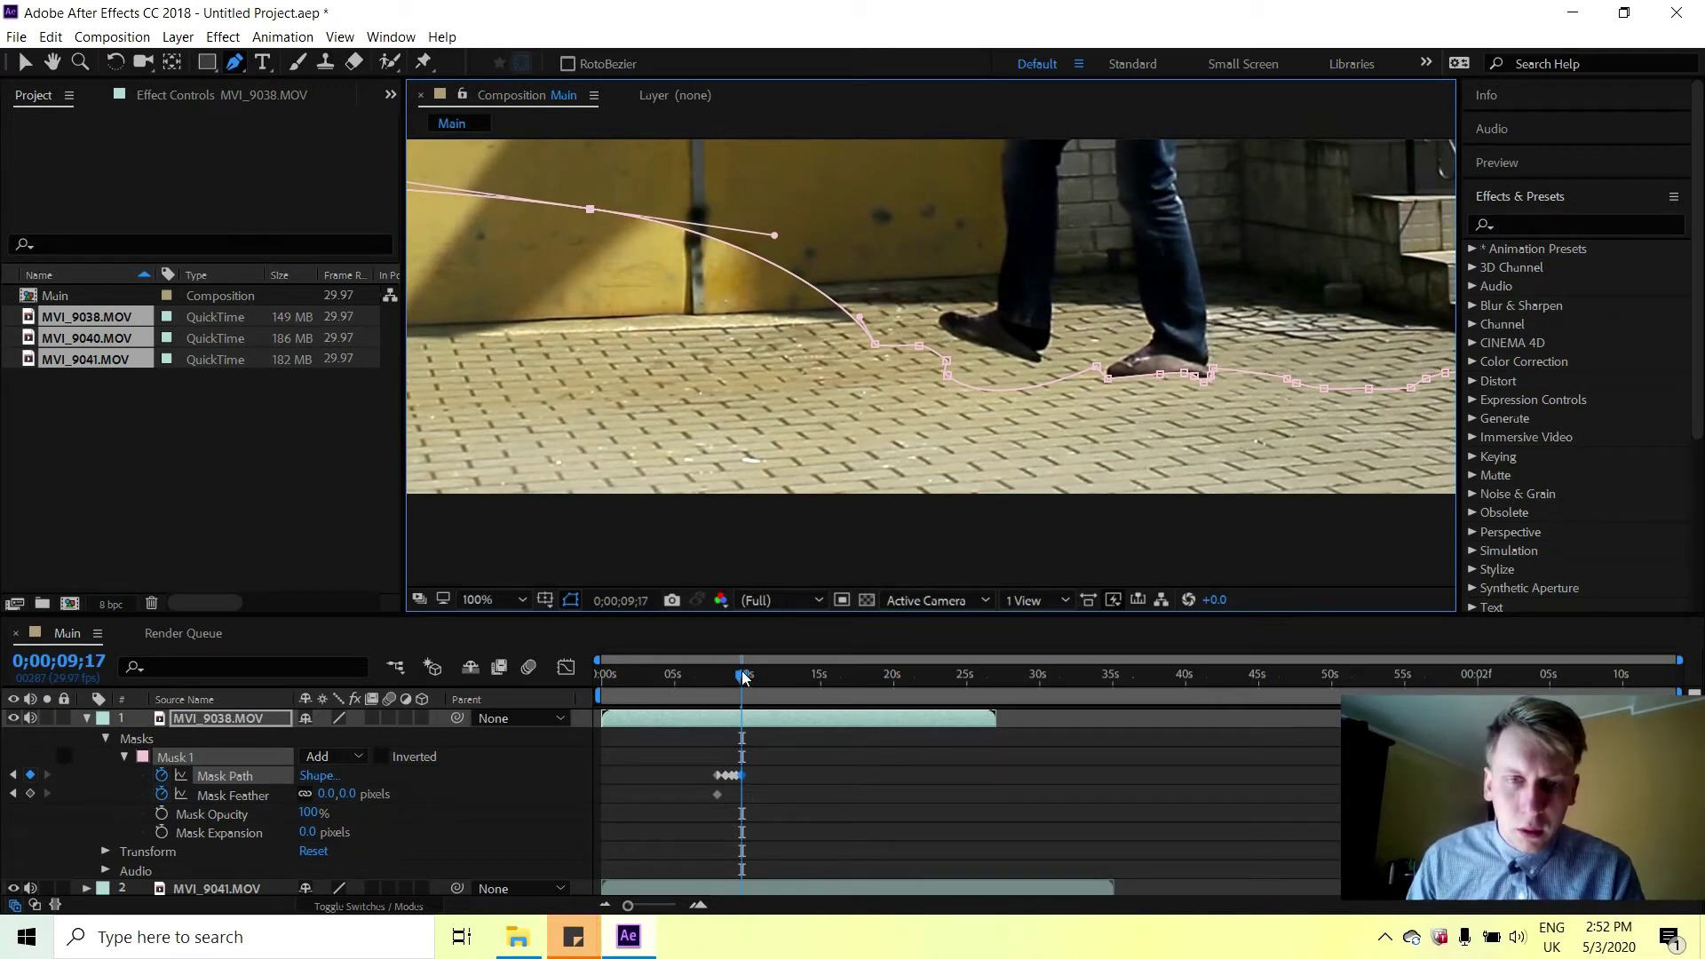
Move to frame 0;00;09;27 and fit the toe and foot mask points onto the front shoe.
{"action": "left_click_drag", "start_coordinate": [743, 677], "coordinate": [748, 681]}
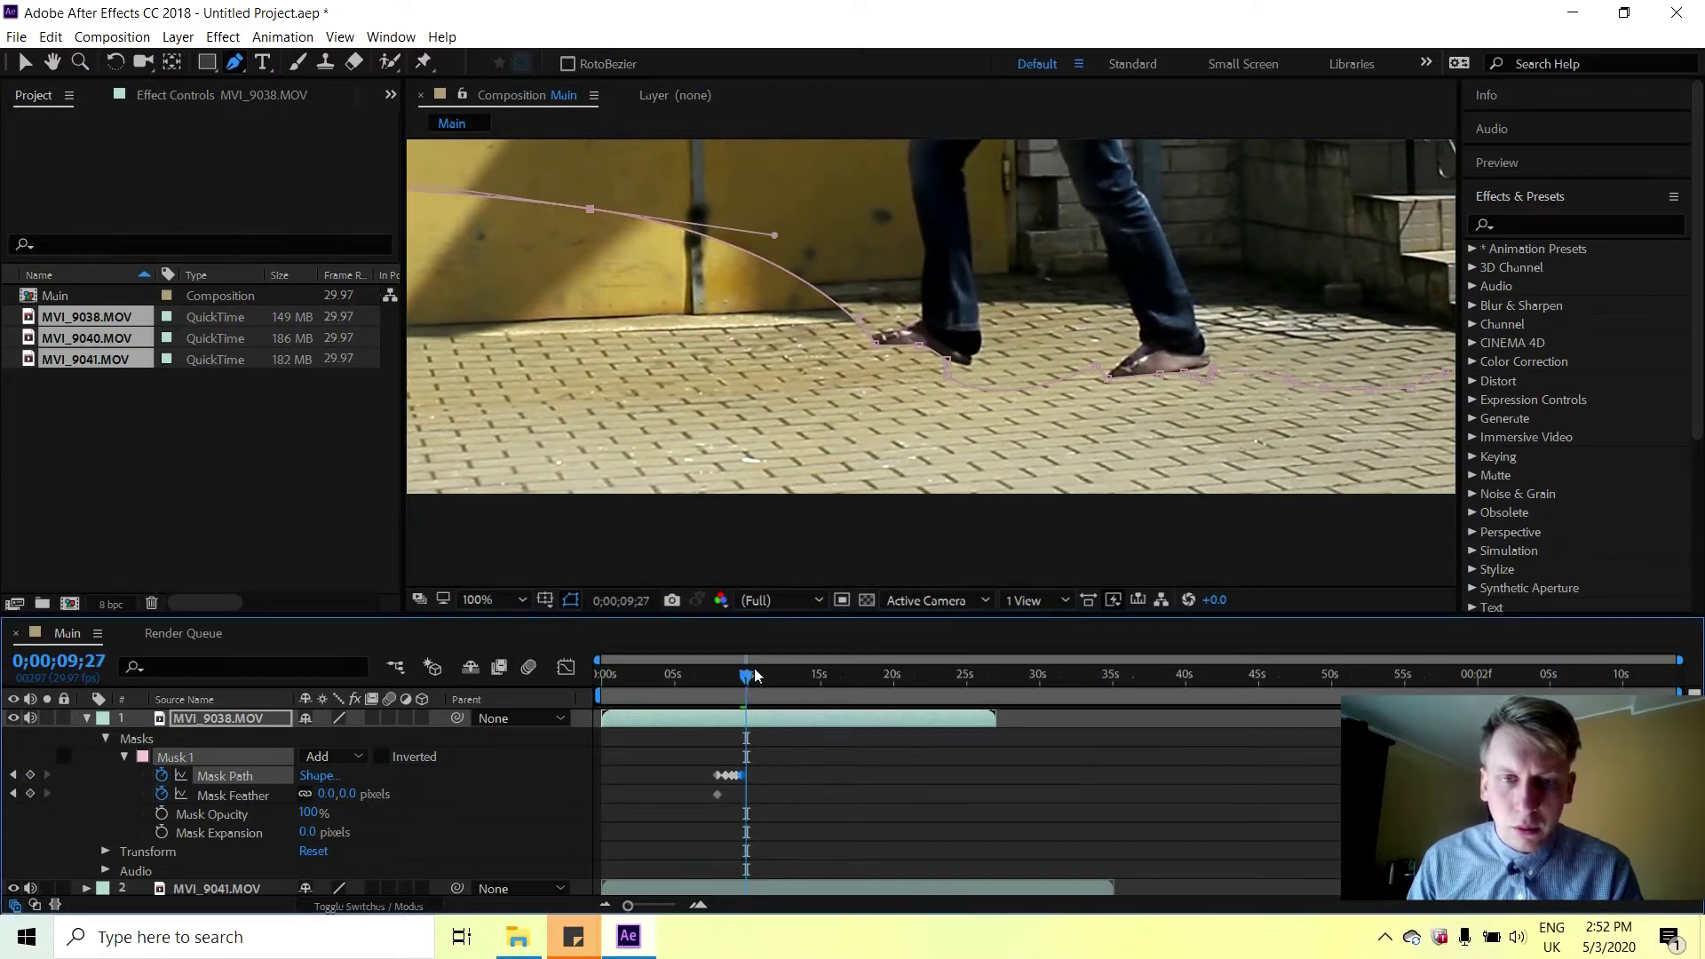
{"action": "scroll", "coordinate": [1048, 330], "scroll_direction": "up", "scroll_amount": 4}
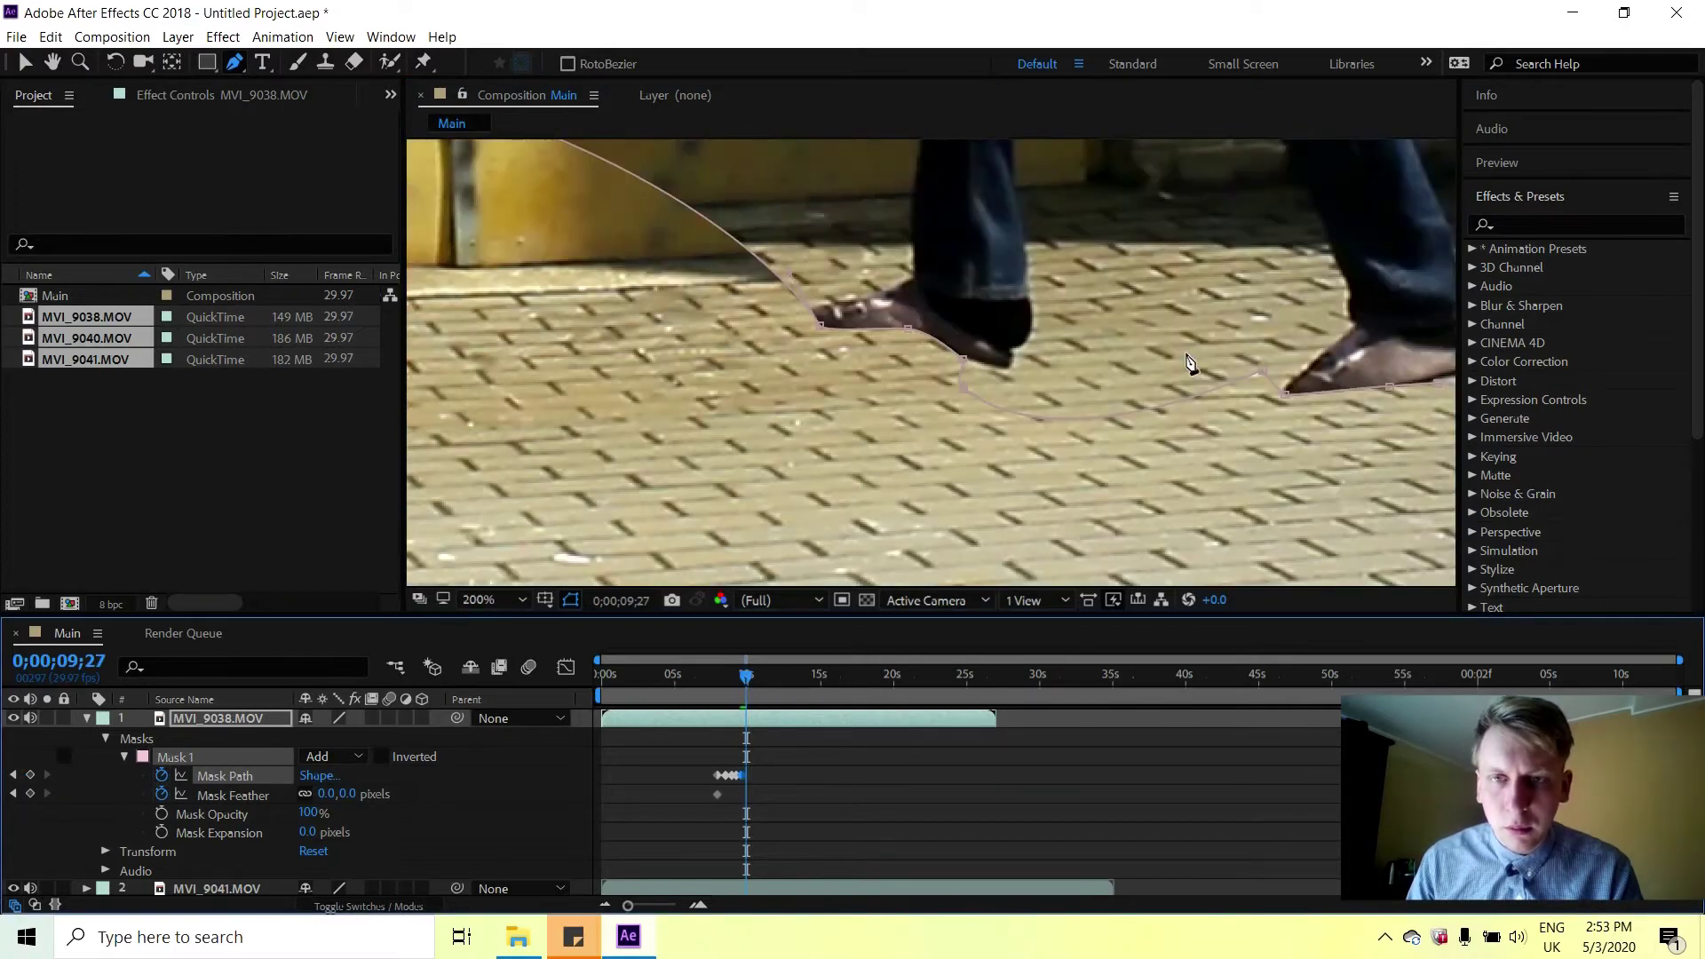
{"action": "key", "text": "space"}
{"action": "left_click_drag", "start_coordinate": [995, 325], "coordinate": [1051, 350]}
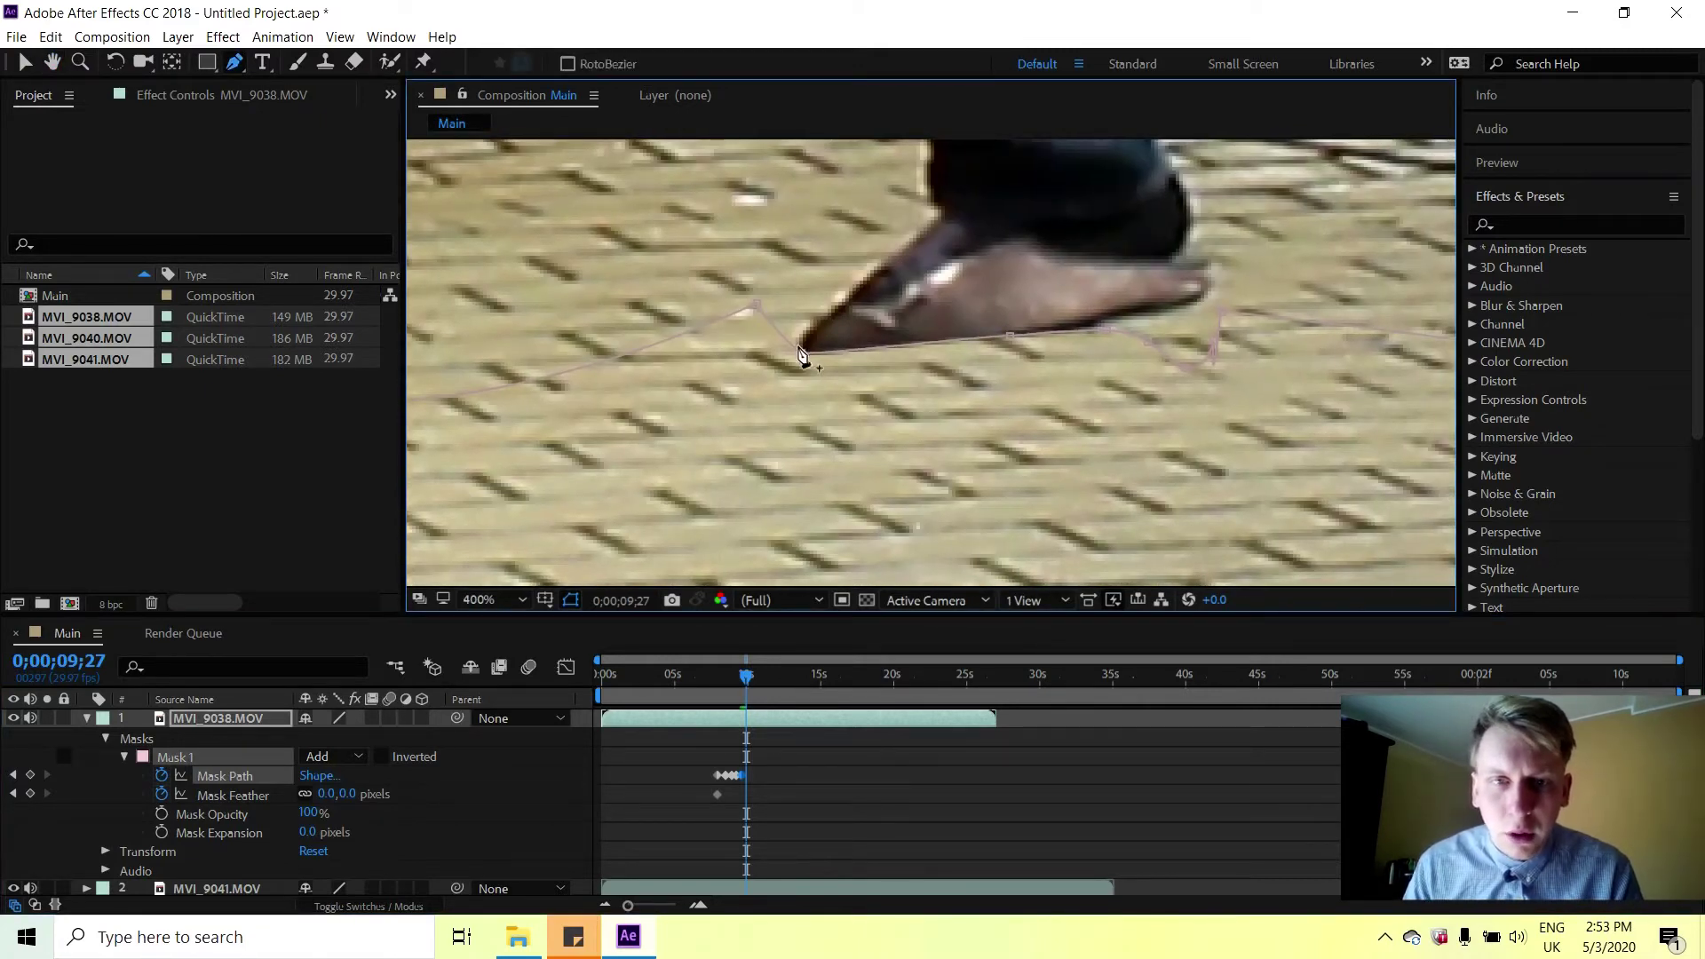
{"action": "mouse_move", "coordinate": [799, 353]}
{"action": "left_mouse_down"}
{"action": "mouse_move", "coordinate": [892, 432]}
{"action": "mouse_move", "coordinate": [866, 454]}
{"action": "mouse_move", "coordinate": [810, 455]}
{"action": "mouse_move", "coordinate": [785, 404]}
{"action": "mouse_move", "coordinate": [806, 385]}
{"action": "left_mouse_up"}
{"action": "mouse_move", "coordinate": [1008, 336]}
{"action": "left_mouse_down"}
{"action": "mouse_move", "coordinate": [1079, 357]}
{"action": "mouse_move", "coordinate": [1036, 332]}
{"action": "left_mouse_up"}
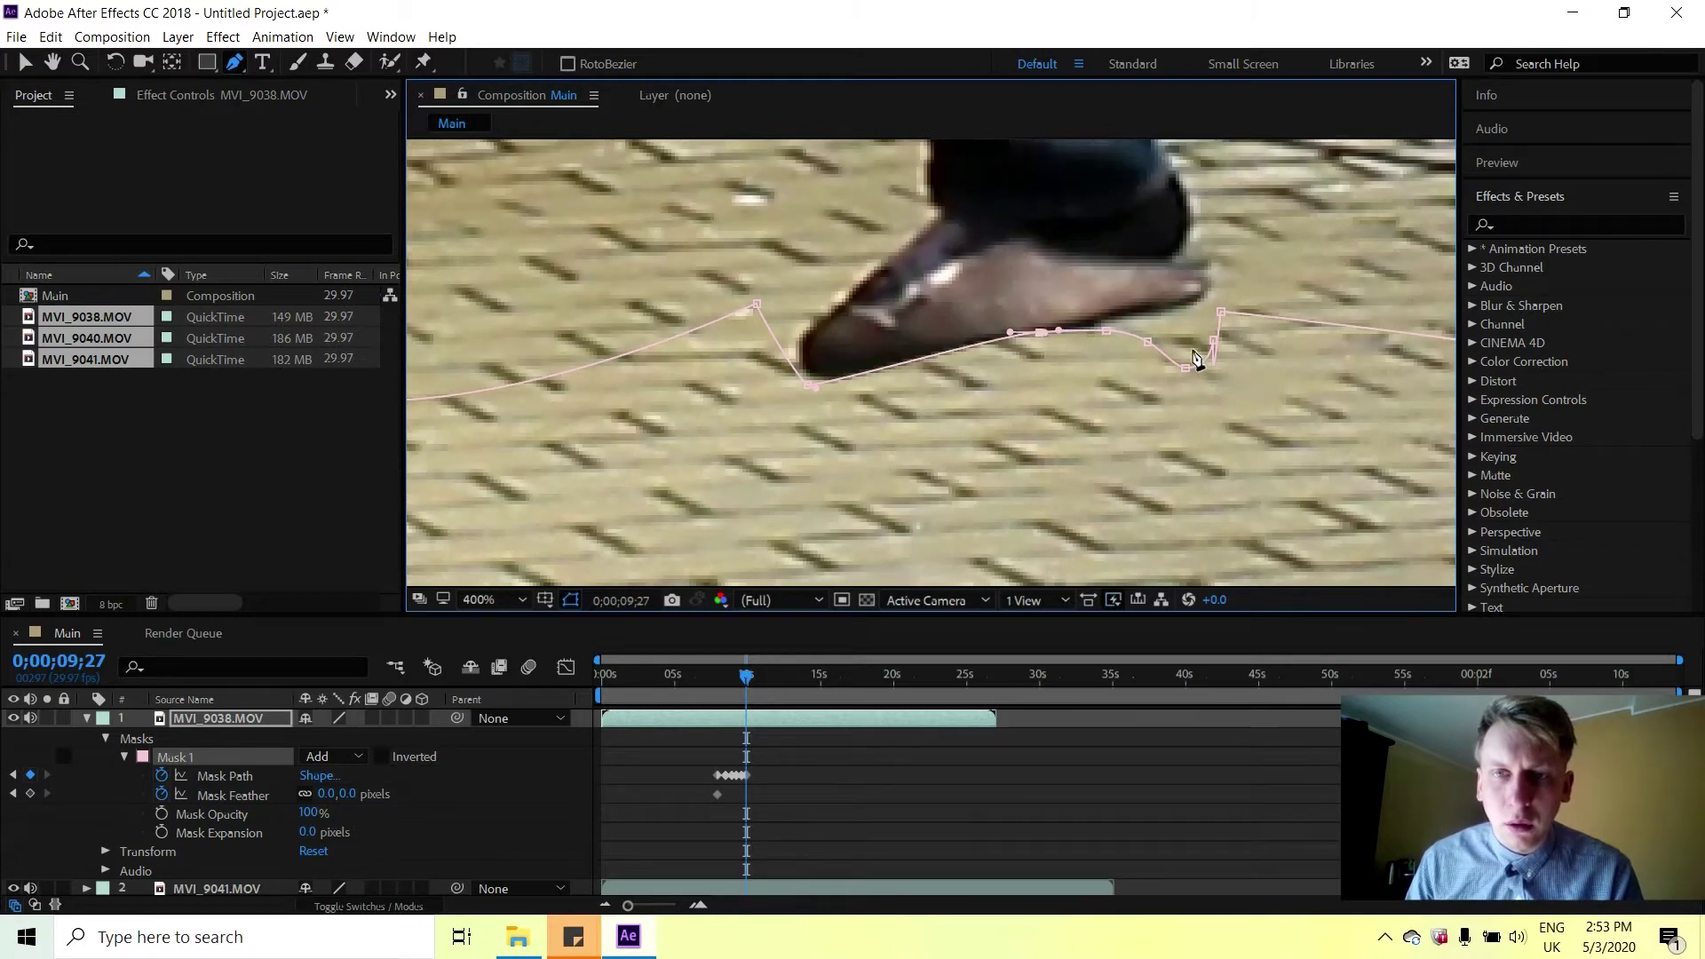
Place mask points on the other shoe's sole edge and tip.
{"action": "left_click_drag", "start_coordinate": [901, 320], "coordinate": [1534, 424]}
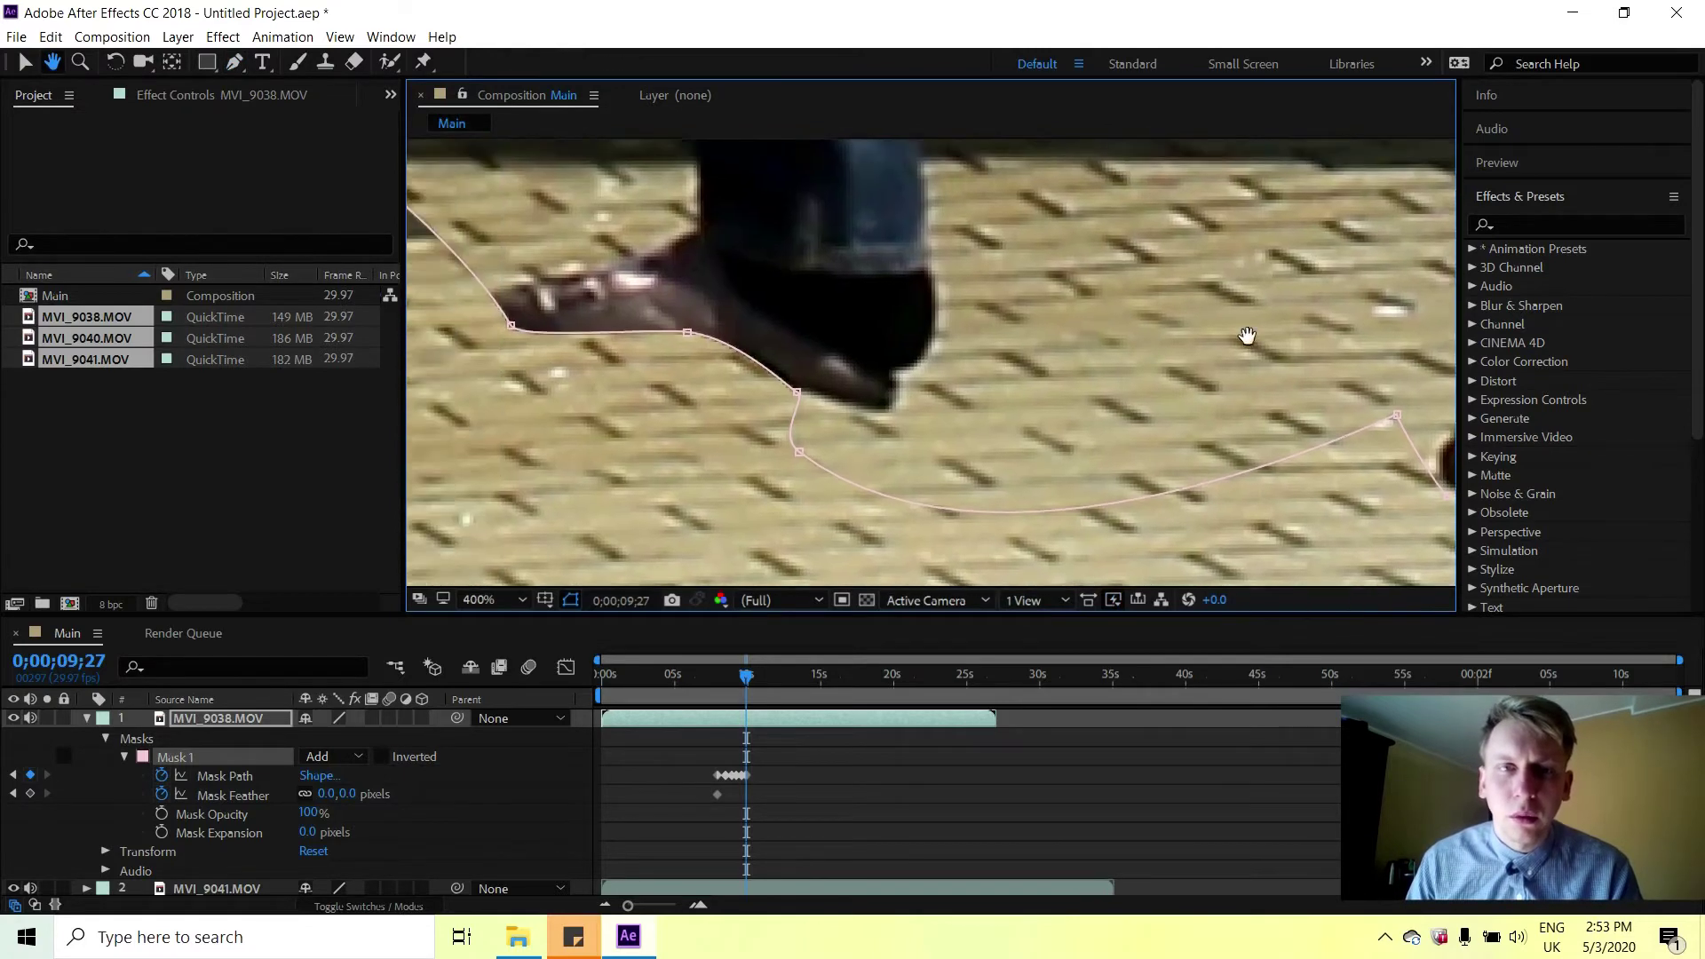
{"action": "left_click_drag", "start_coordinate": [1033, 338], "coordinate": [1446, 347]}
{"action": "key", "text": "g"}
{"action": "left_click_drag", "start_coordinate": [1098, 345], "coordinate": [1146, 367]}
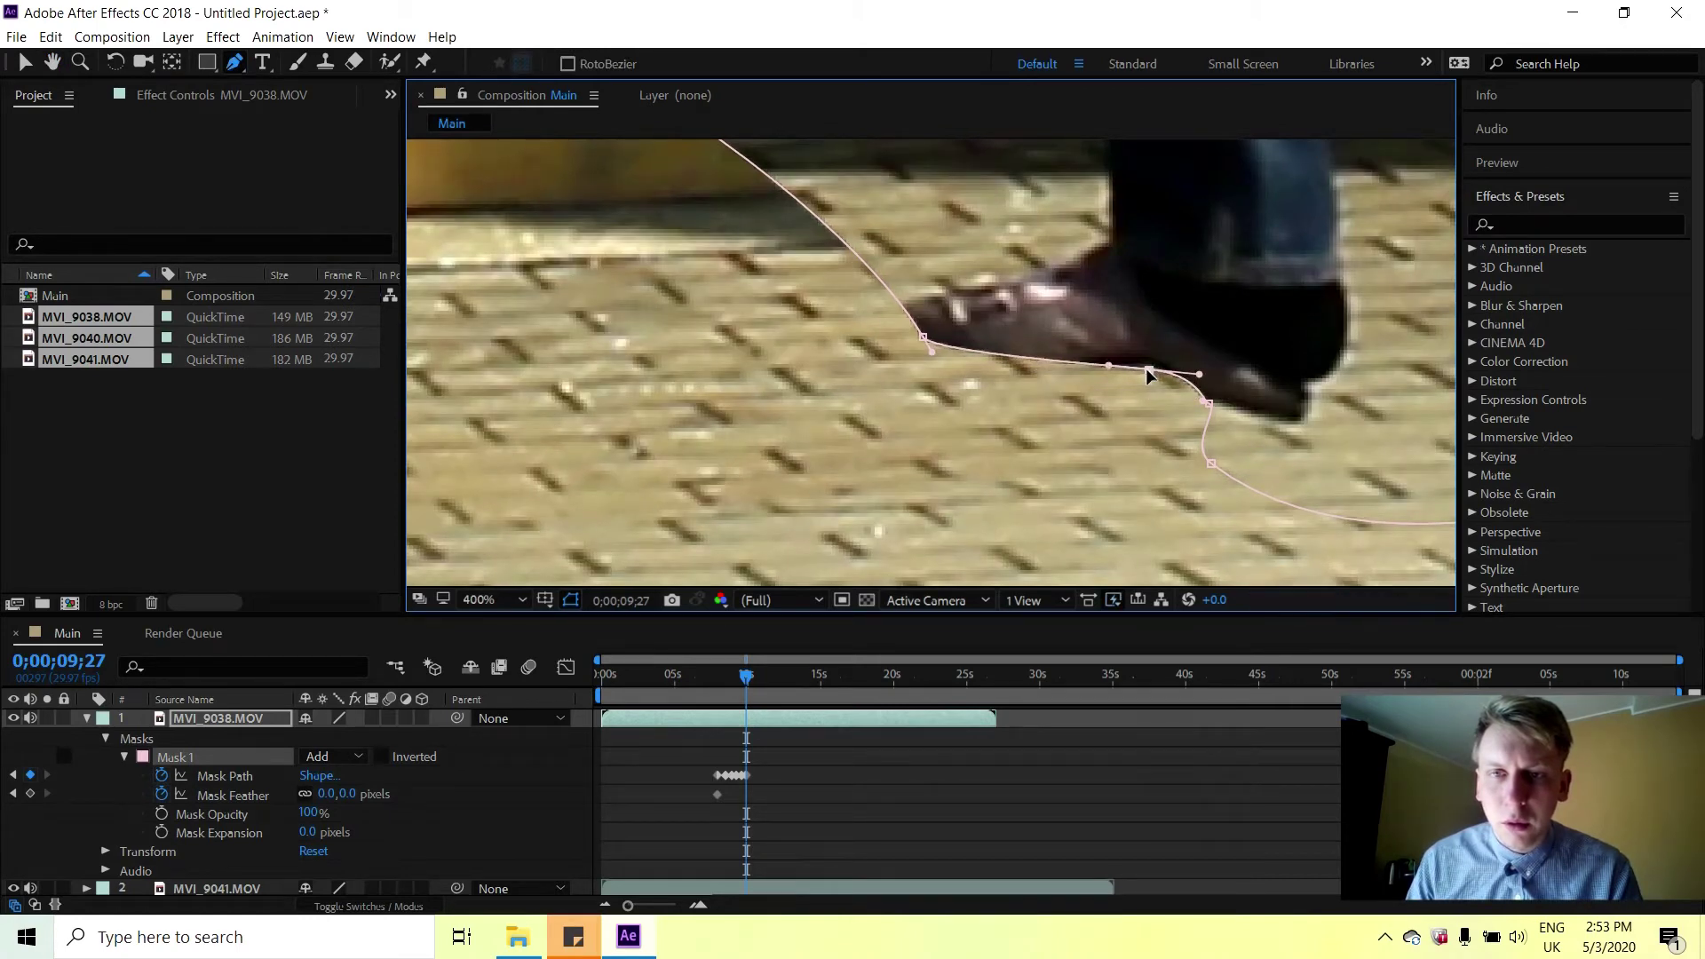
{"action": "left_click_drag", "start_coordinate": [921, 338], "coordinate": [856, 365]}
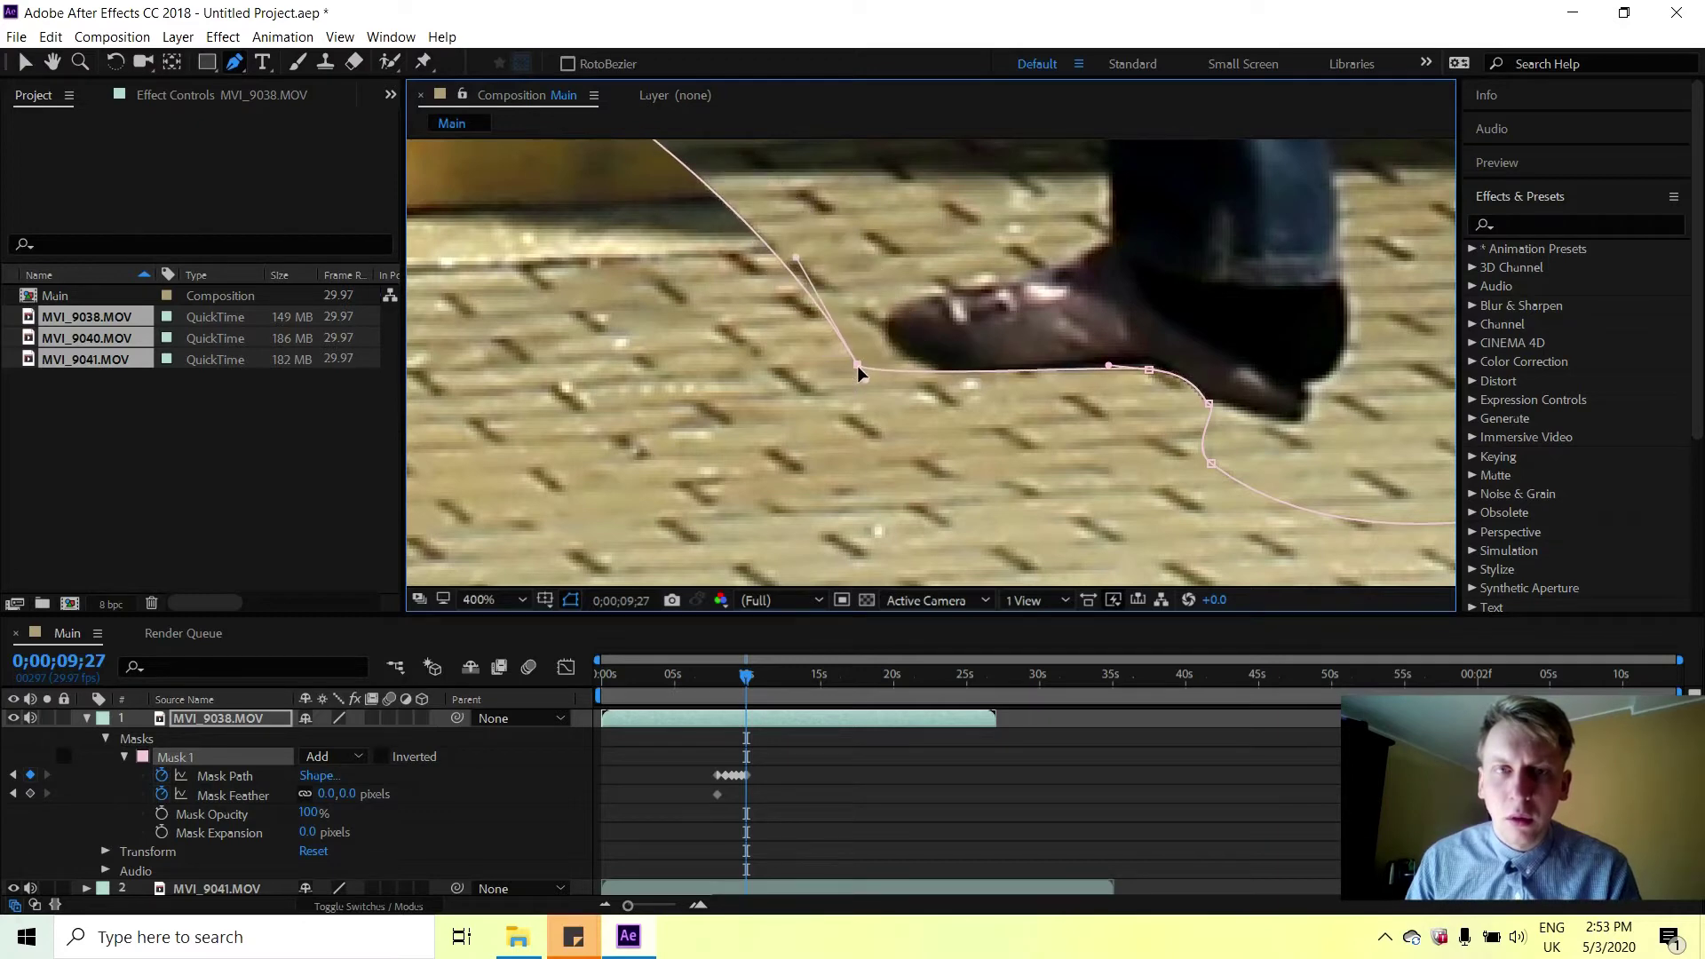
{"action": "key", "text": "comma"}
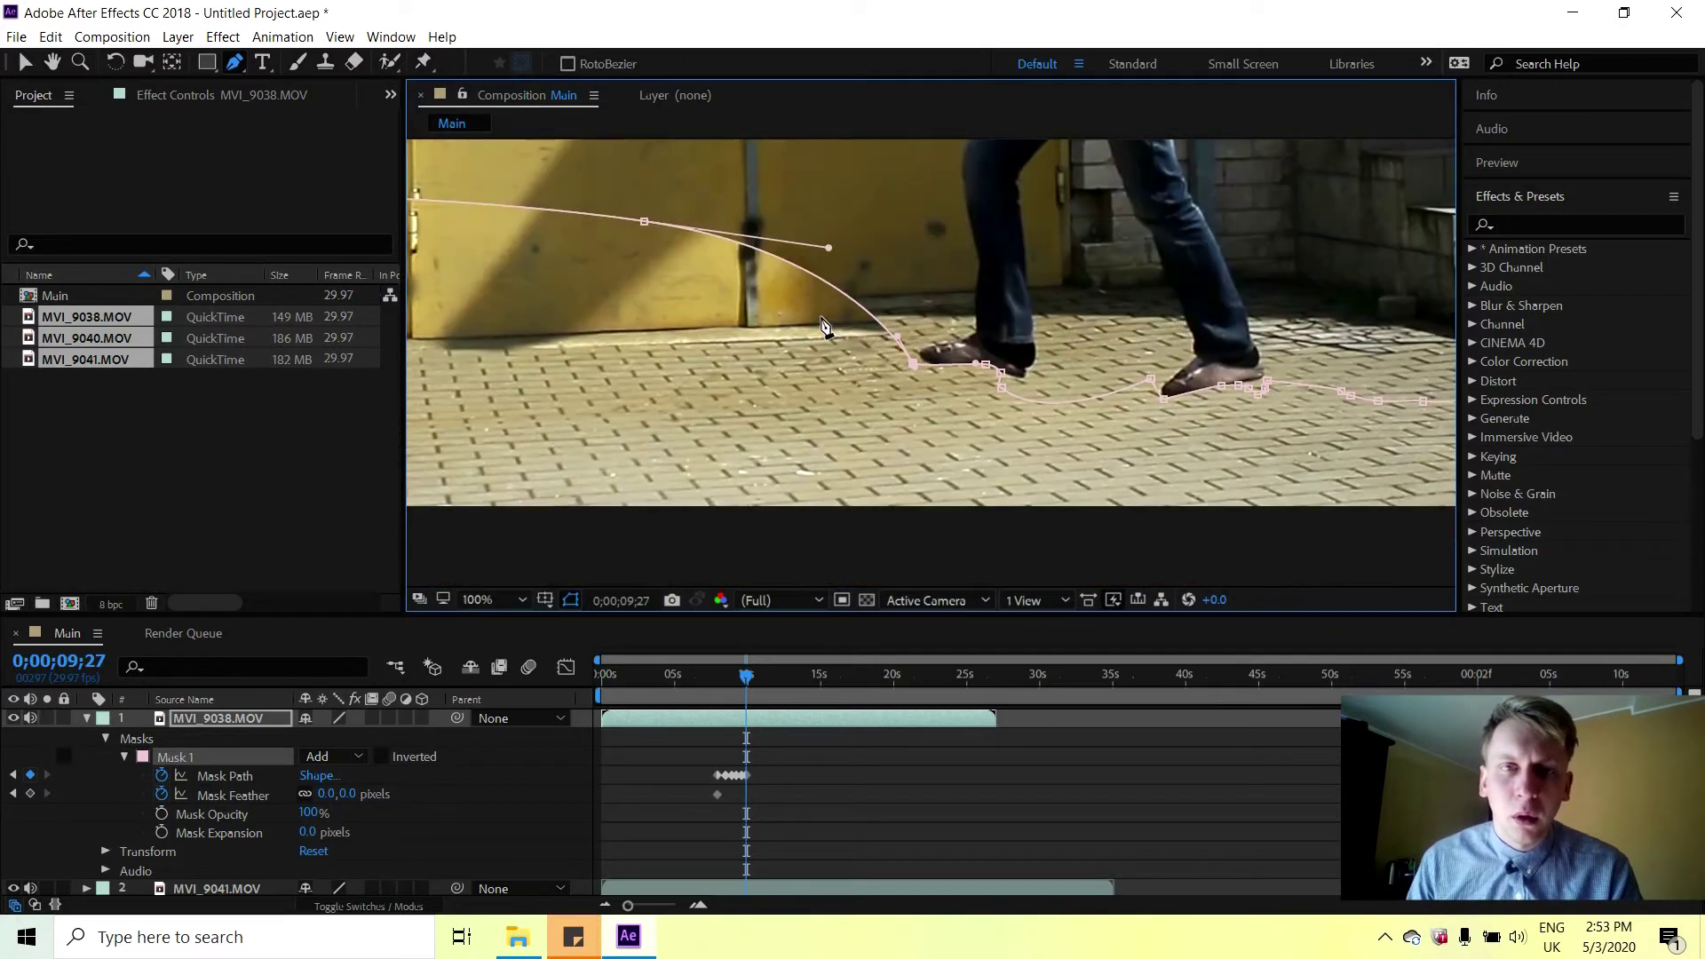
Add a mask point near the back foot and nudge it into place.
{"action": "key", "text": "comma"}
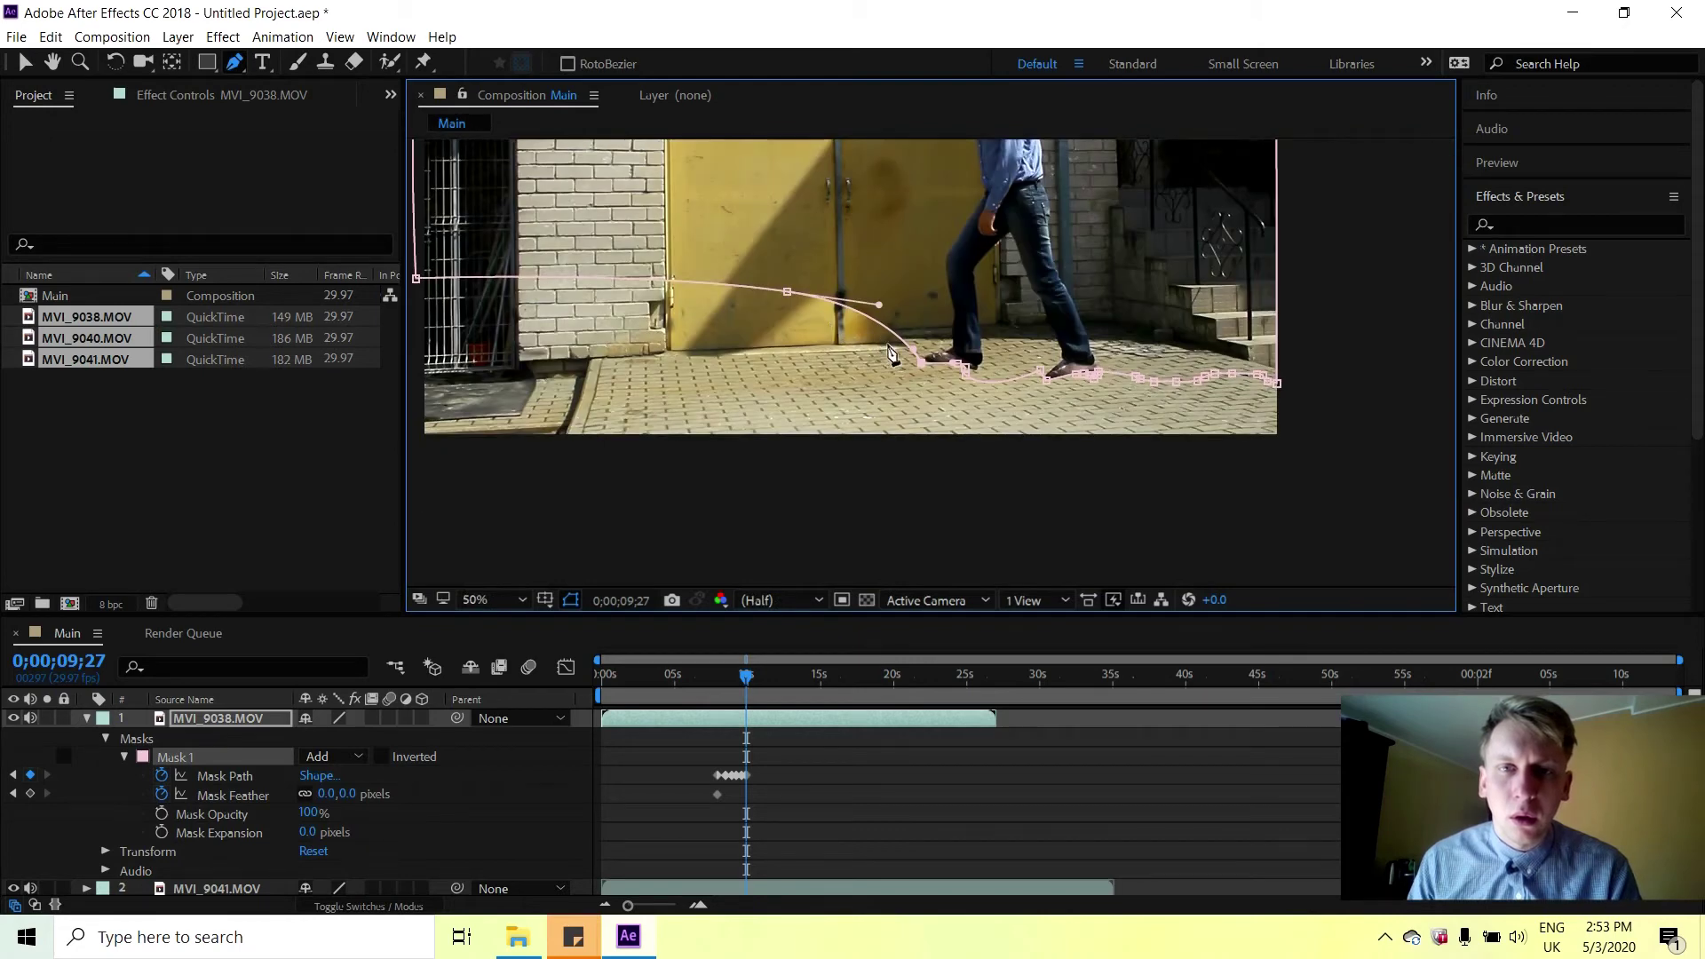
{"action": "left_click", "coordinate": [871, 318]}
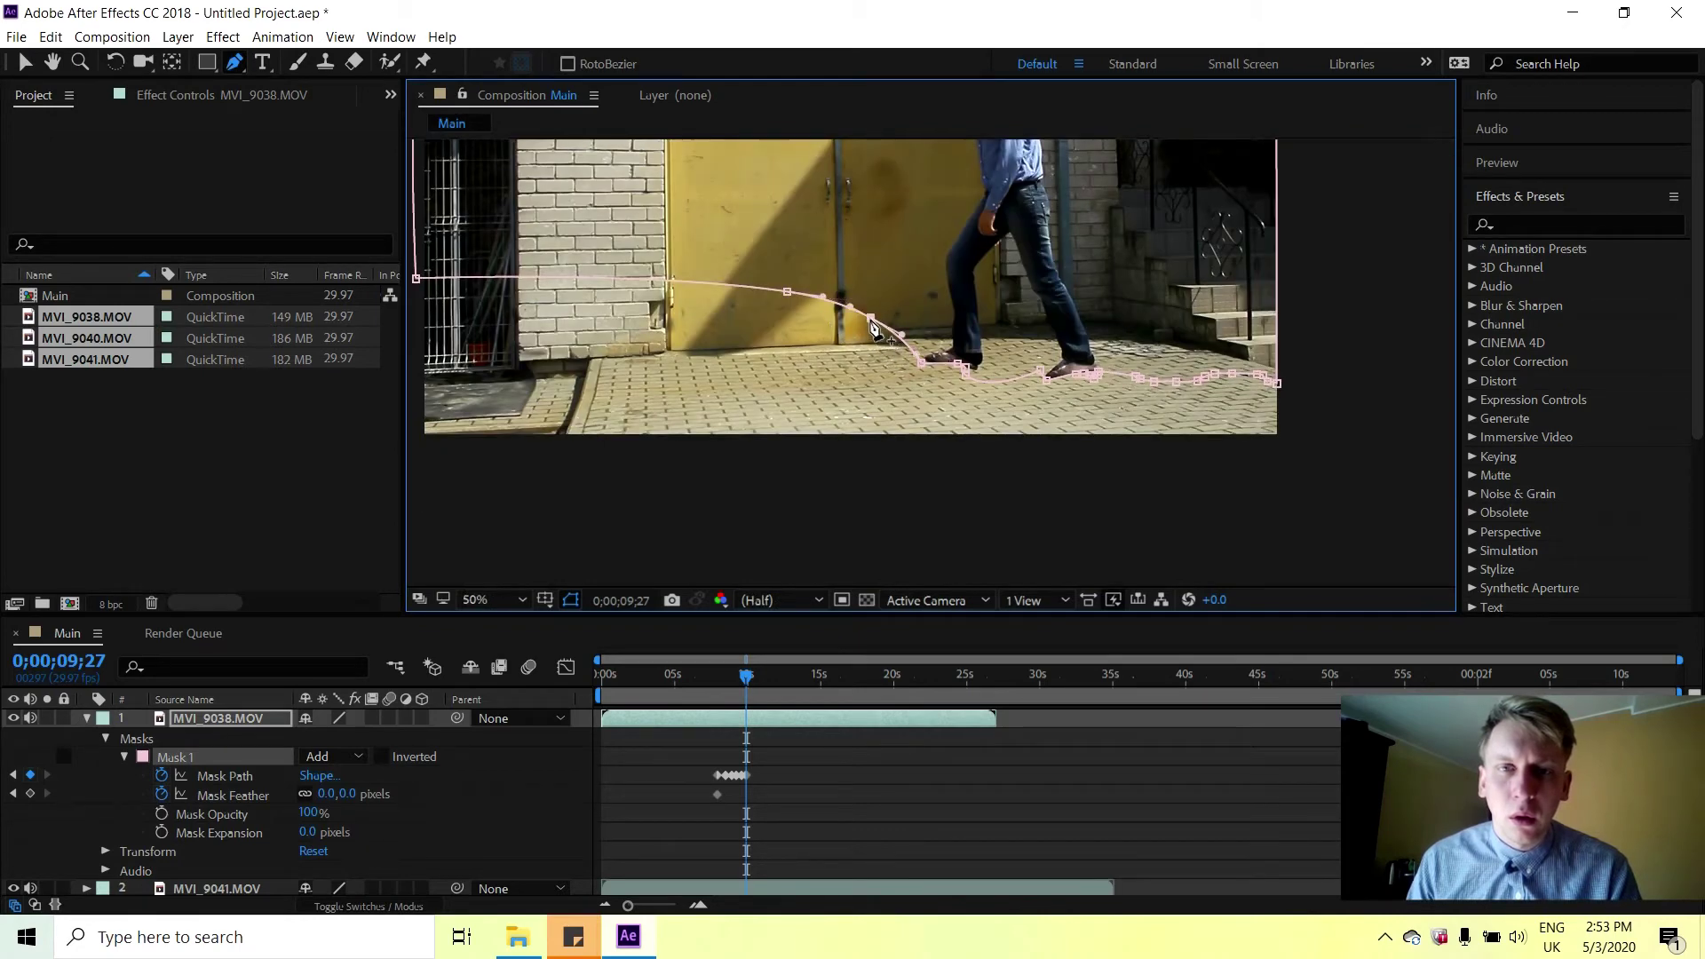
{"action": "left_click_drag", "start_coordinate": [871, 318], "coordinate": [946, 331]}
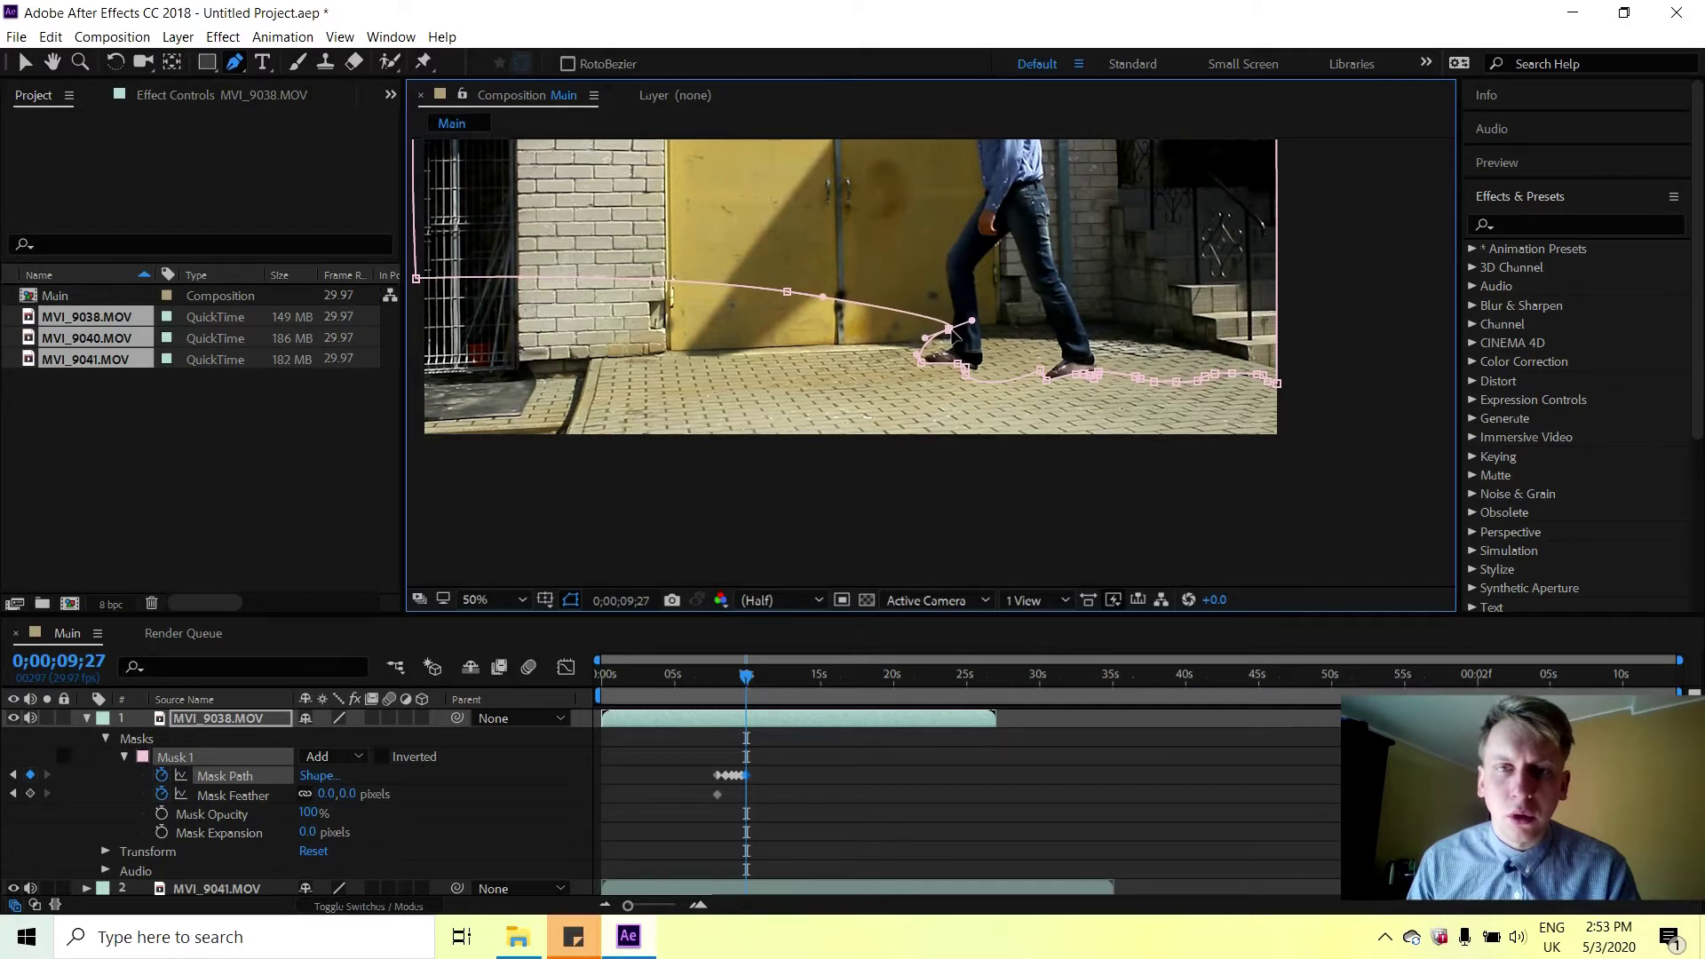
{"action": "scroll", "coordinate": [952, 332], "scroll_direction": "up", "scroll_amount": 4}
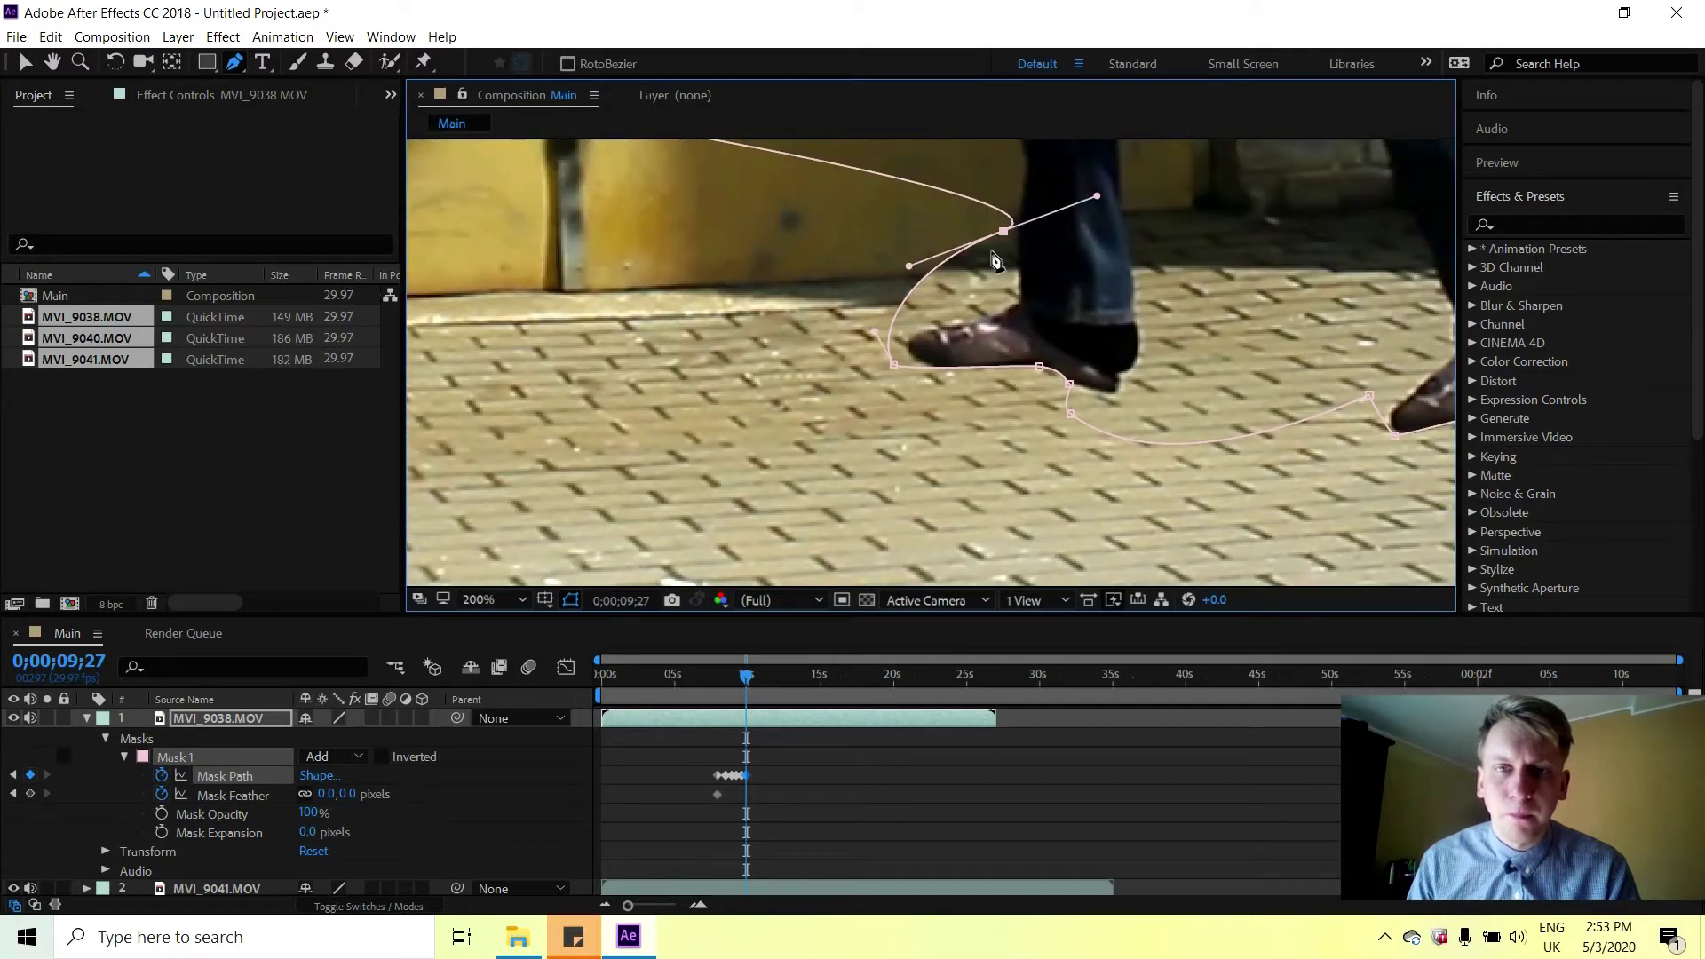
Add two points above the back shoe and curve the mask tightly around the ankle.
{"action": "left_click", "coordinate": [954, 260]}
{"action": "left_click_drag", "start_coordinate": [971, 271], "coordinate": [943, 304]}
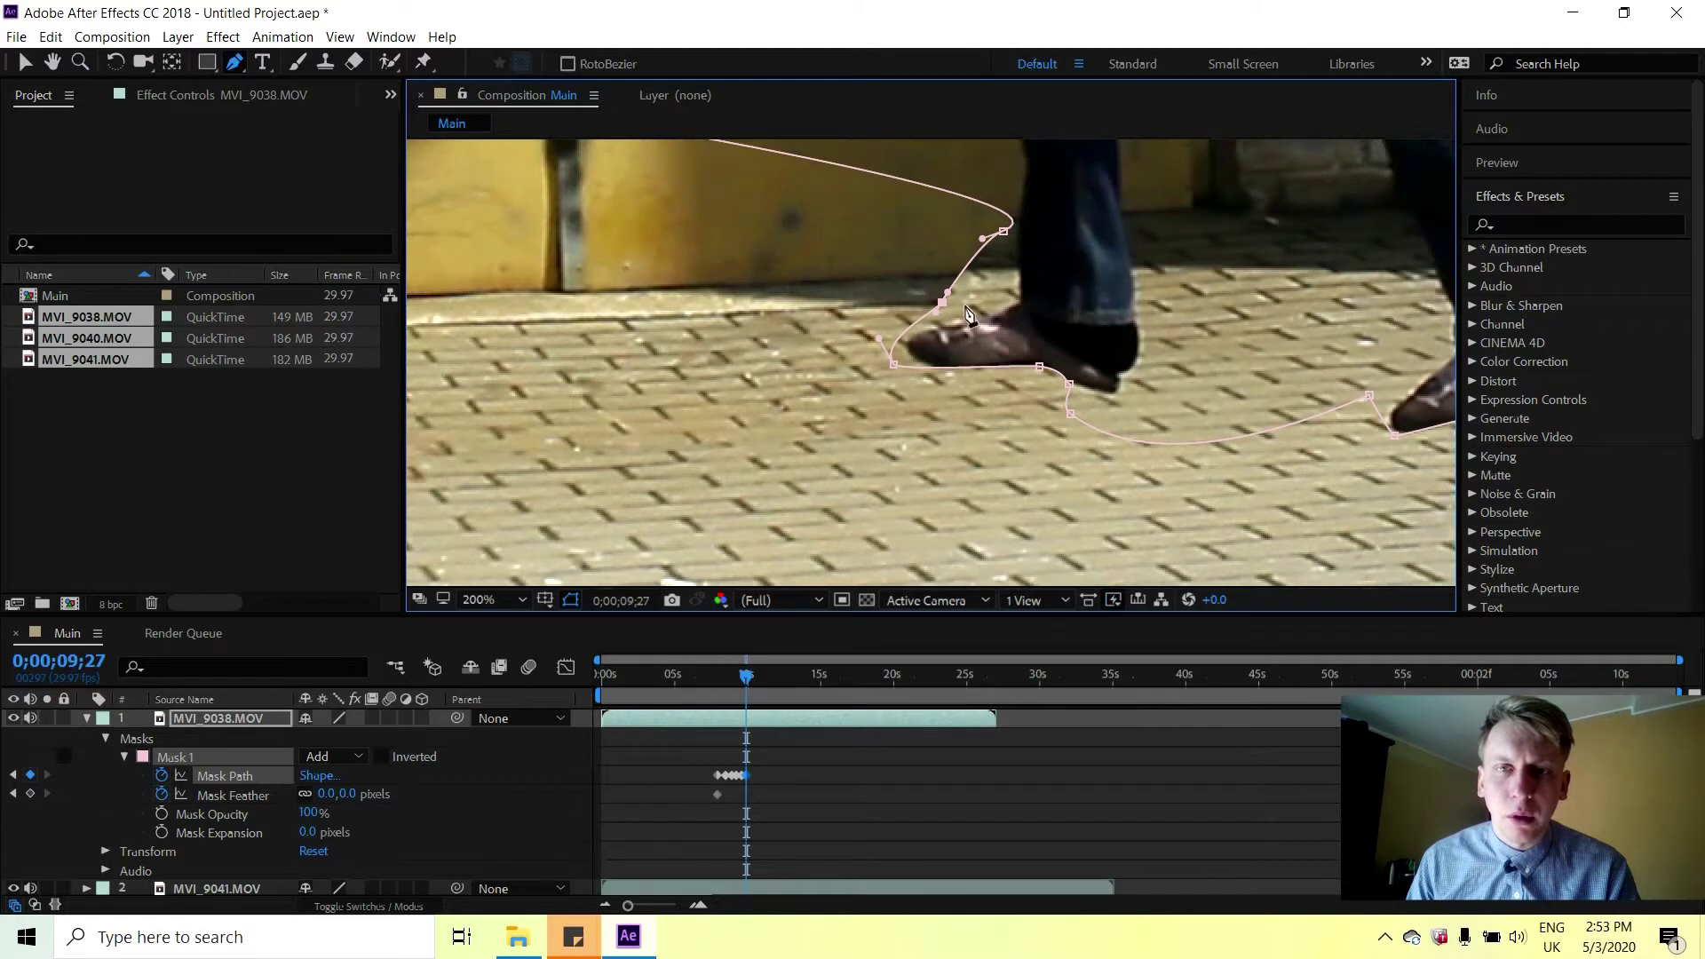
{"action": "left_click", "coordinate": [968, 262]}
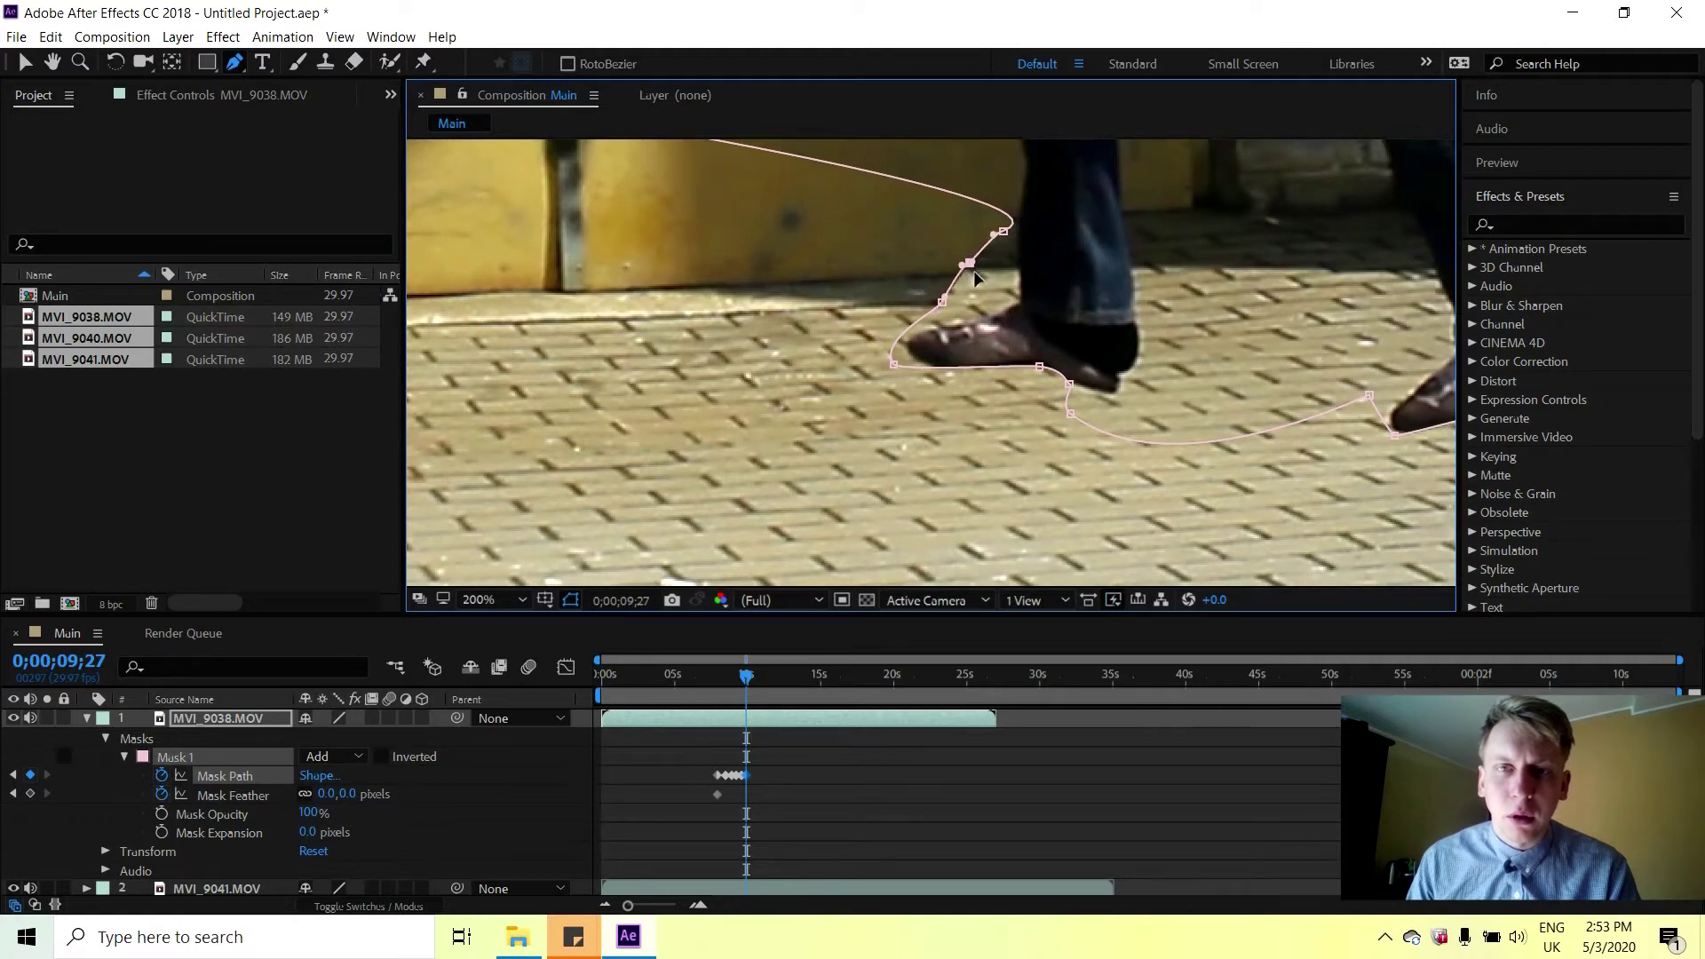
{"action": "left_click_drag", "start_coordinate": [981, 265], "coordinate": [962, 317]}
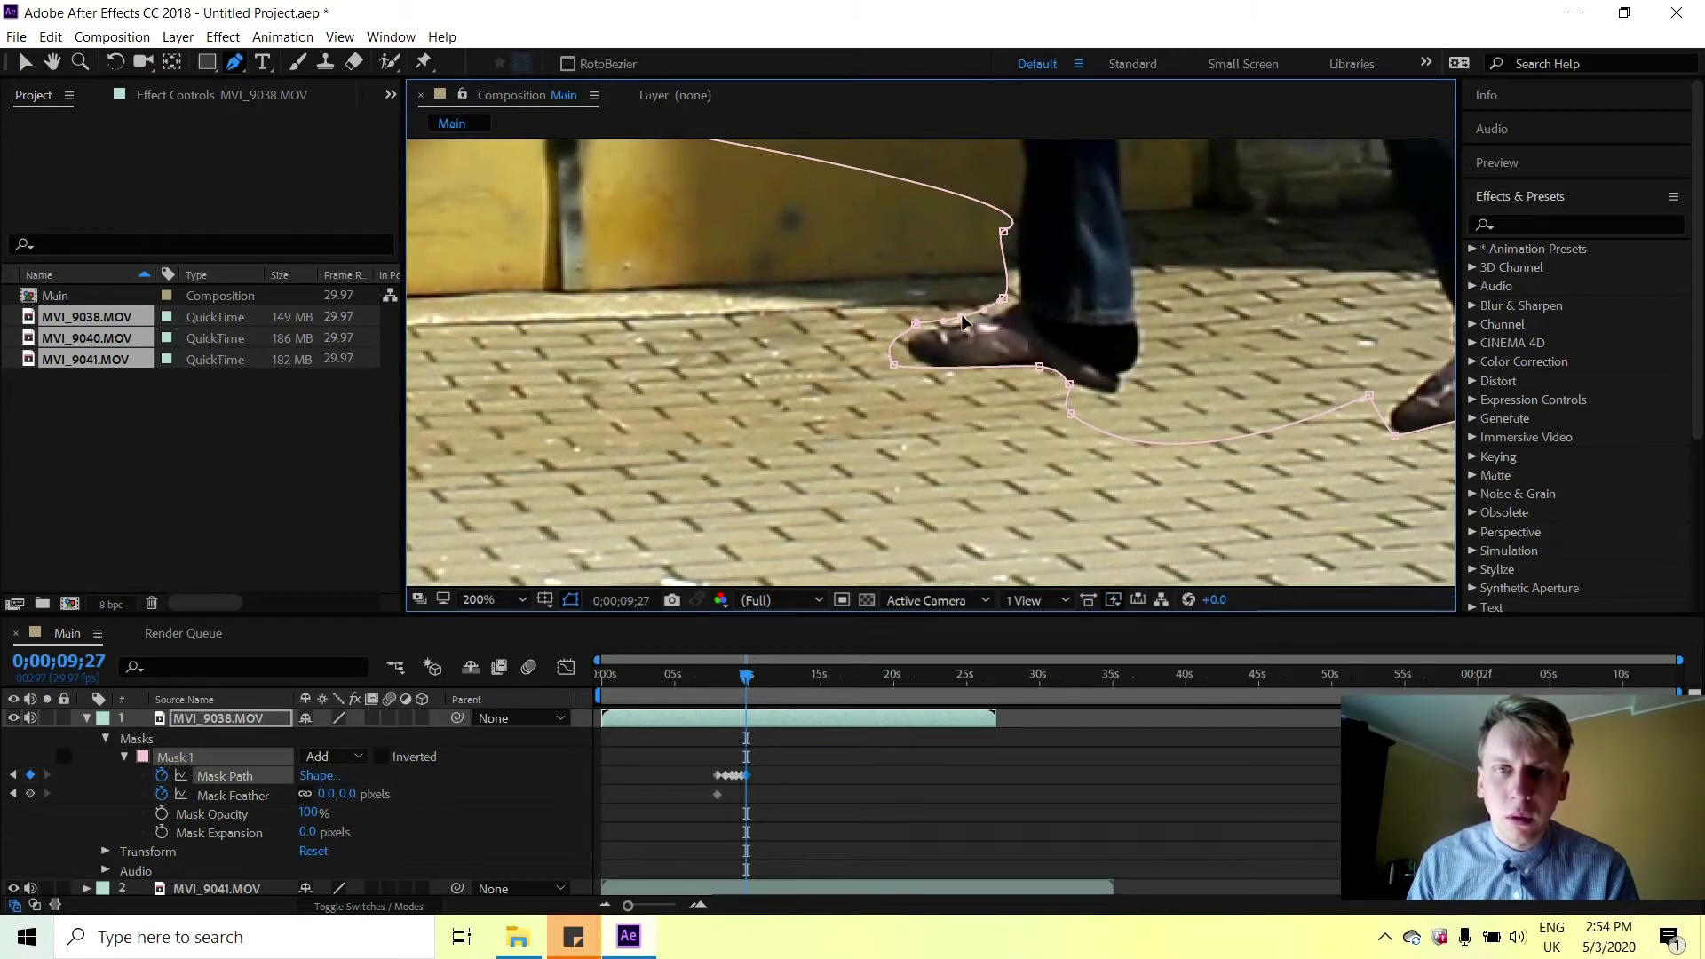
{"action": "scroll", "coordinate": [944, 302], "scroll_direction": "down", "scroll_amount": 2}
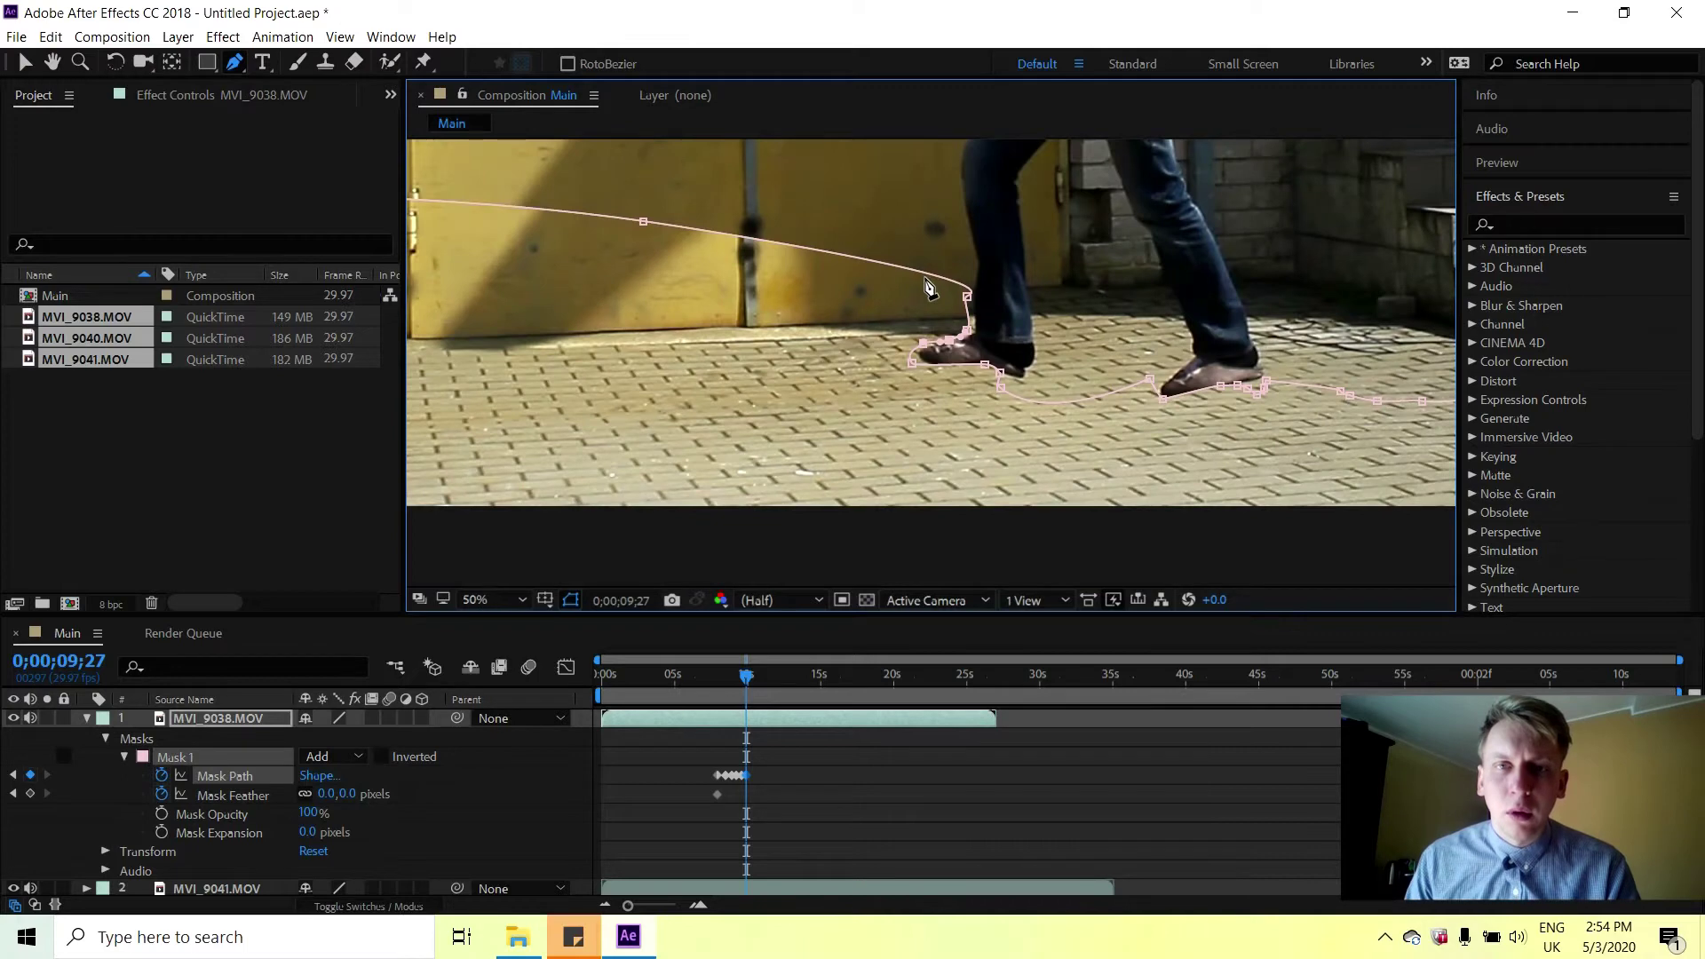
{"action": "scroll", "coordinate": [924, 296], "scroll_direction": "down", "scroll_amount": 2}
{"action": "scroll", "coordinate": [924, 296], "scroll_direction": "down", "scroll_amount": 2}
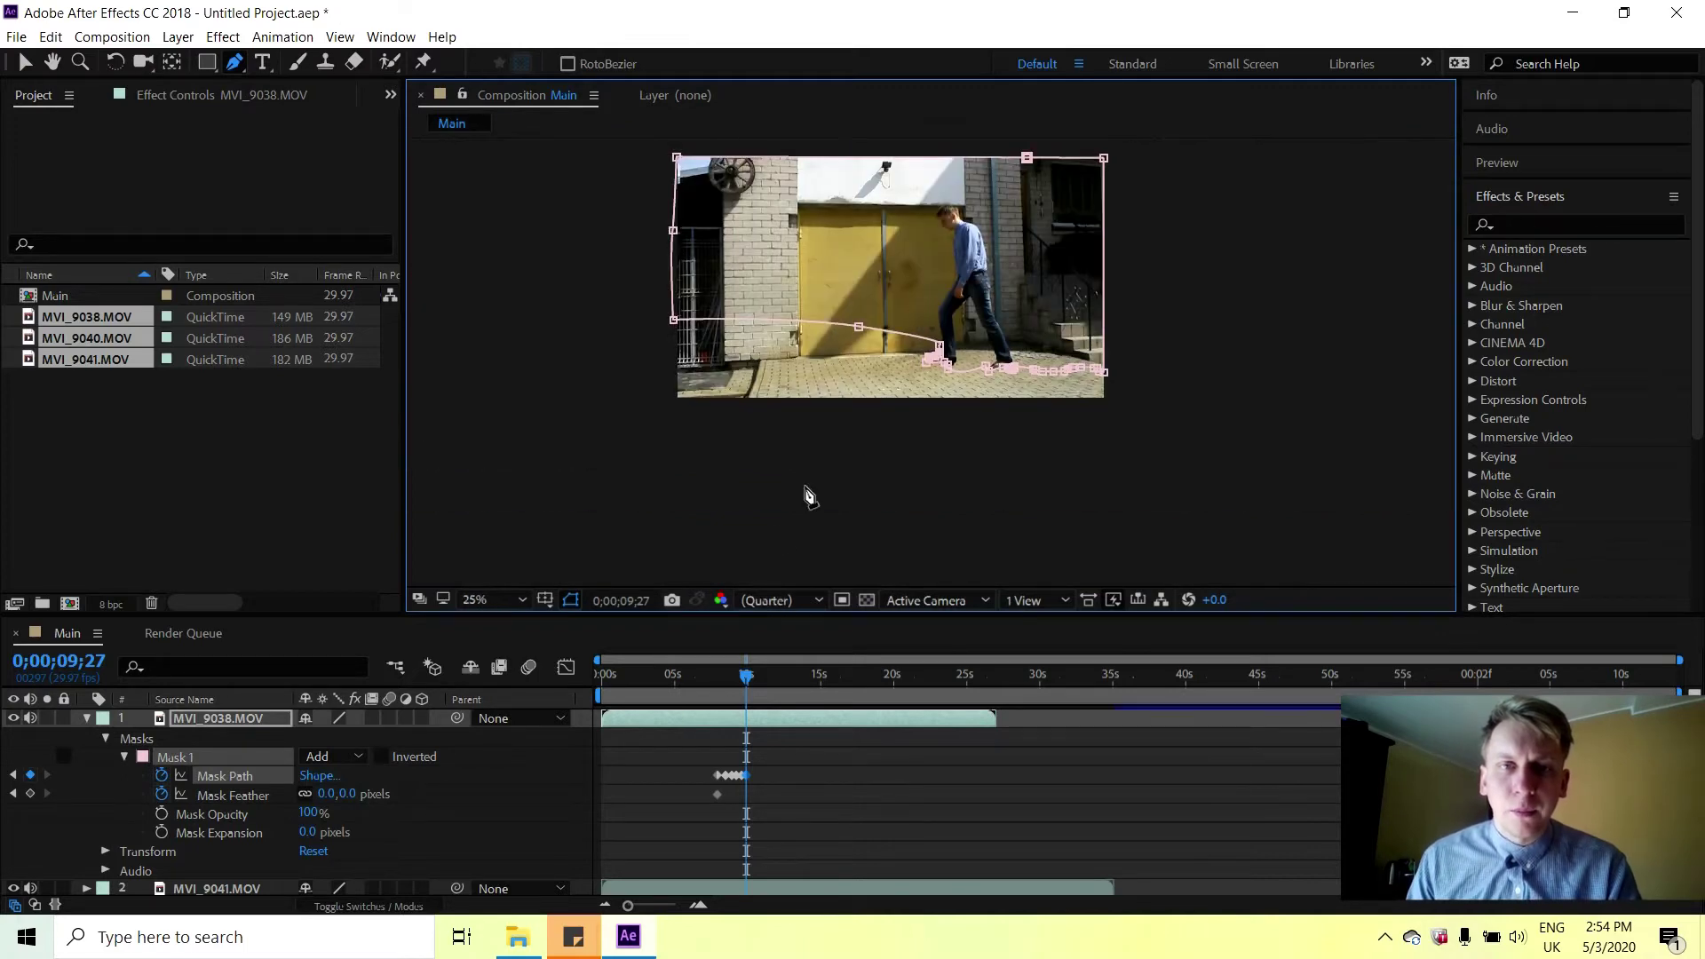
Go to frame 0;00;10;08 and move the top mask point to match the foot's position.
{"action": "left_click_drag", "start_coordinate": [744, 679], "coordinate": [754, 679]}
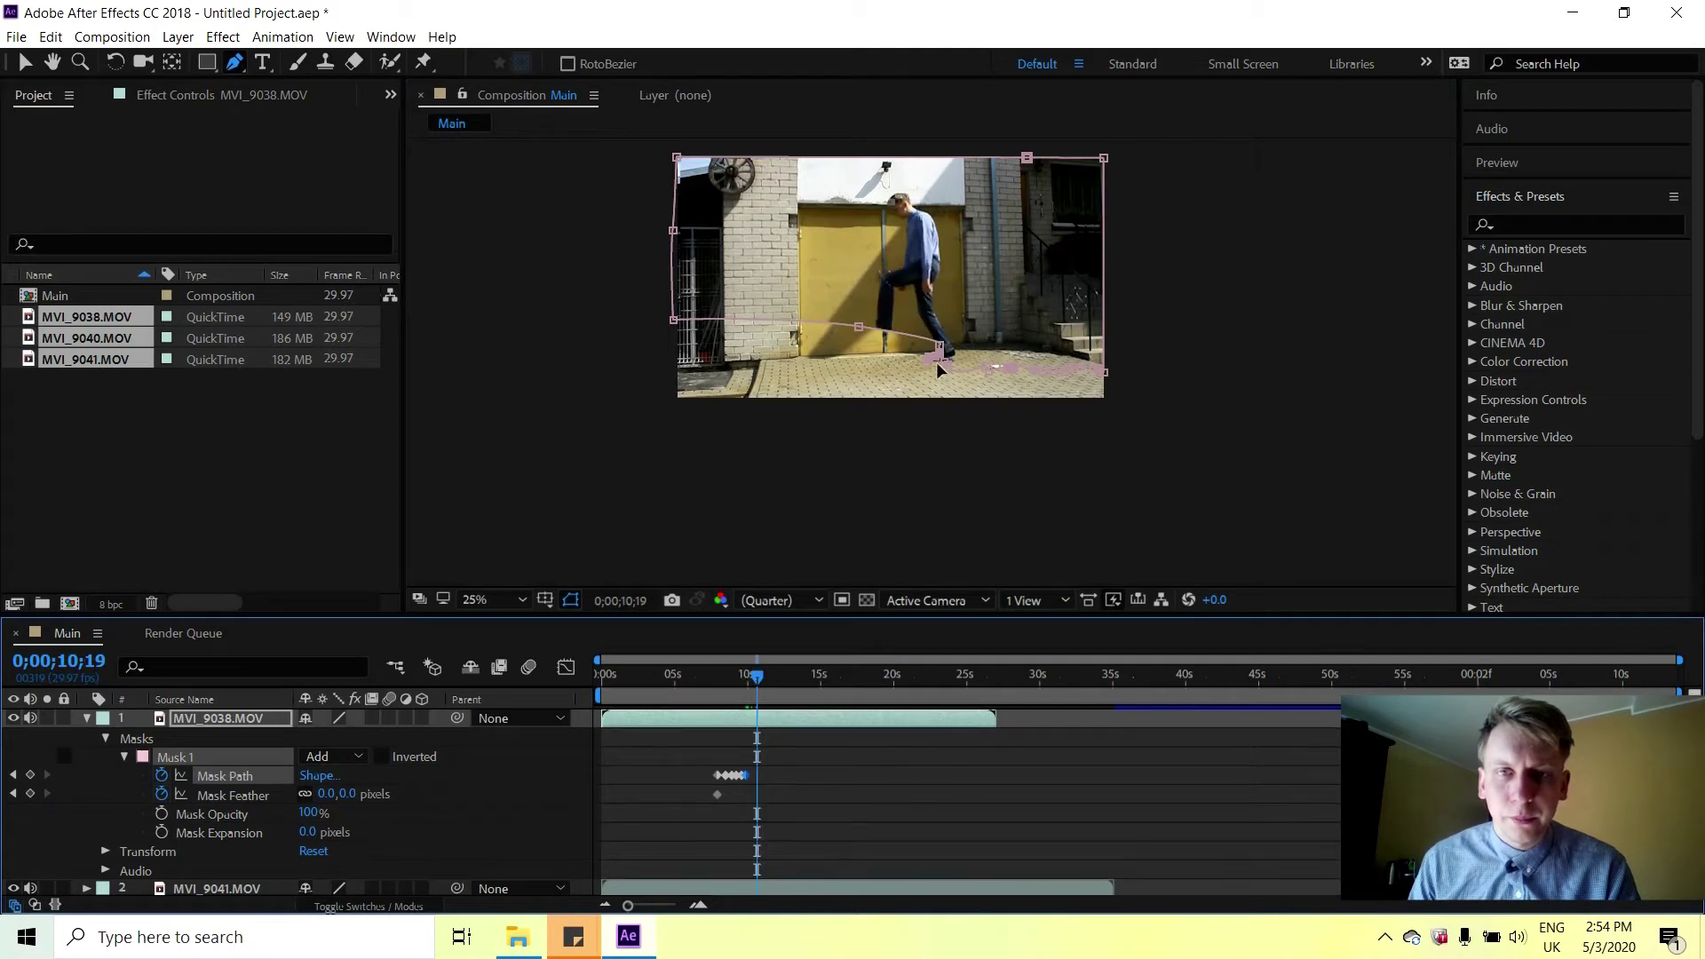
{"action": "left_click", "coordinate": [753, 679]}
{"action": "left_click", "coordinate": [749, 675]}
{"action": "scroll", "coordinate": [943, 351], "scroll_direction": "up", "scroll_amount": 6}
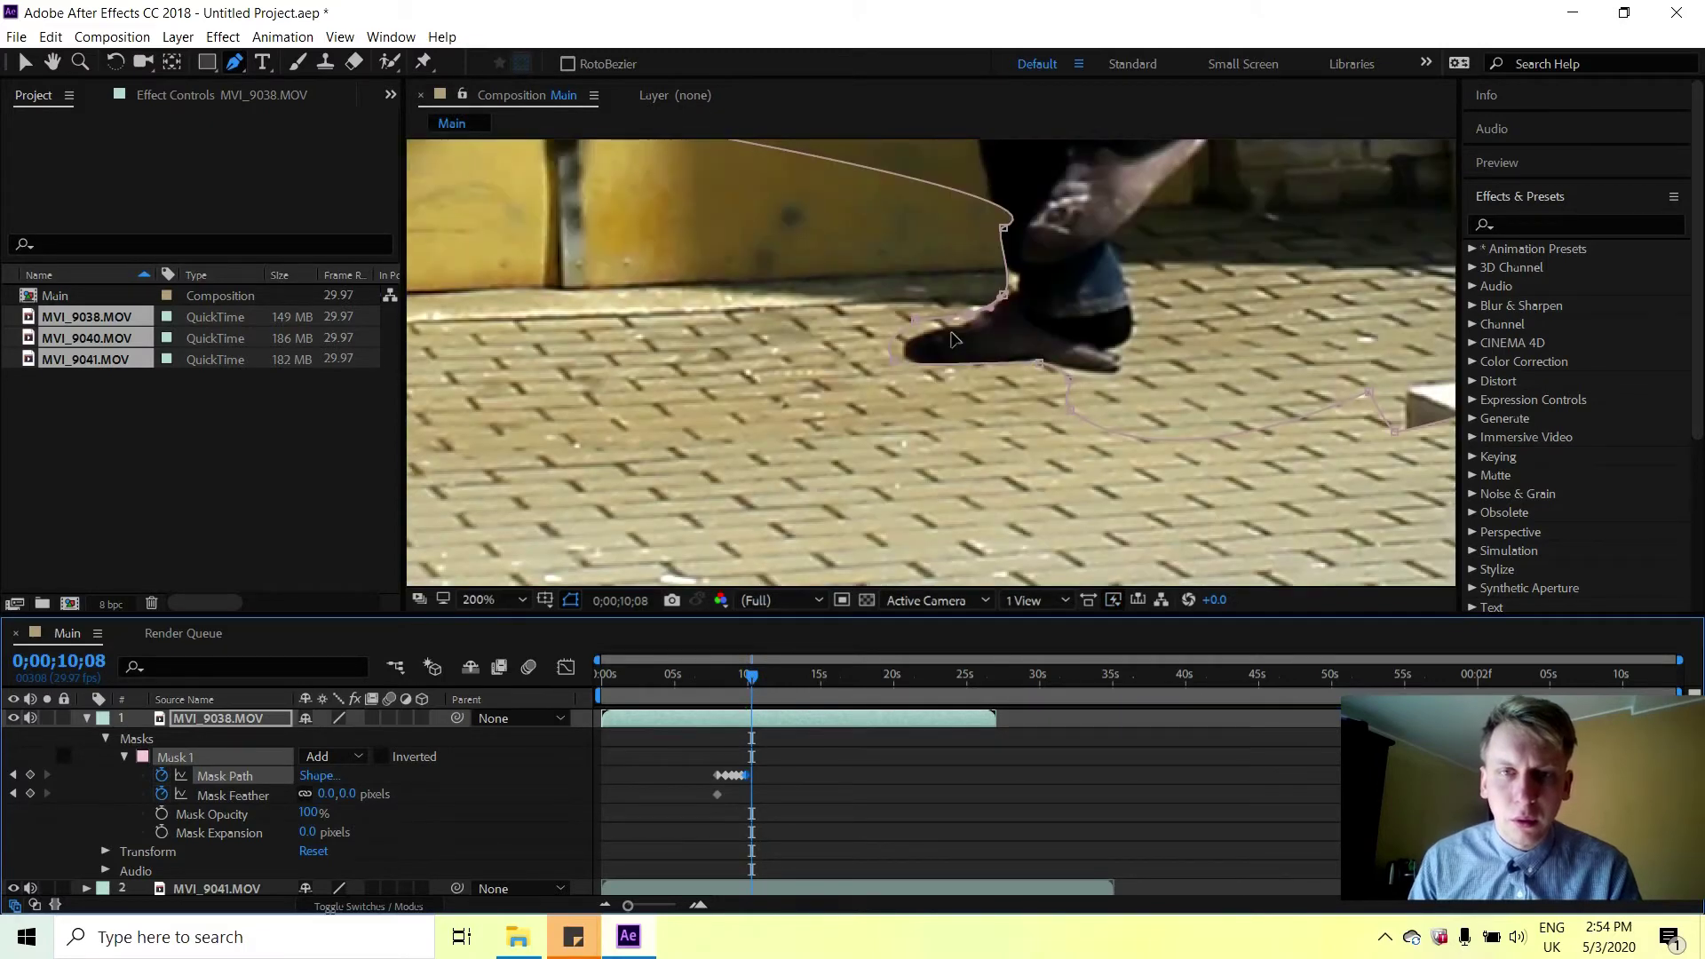
{"action": "left_click_drag", "start_coordinate": [1004, 230], "coordinate": [968, 227]}
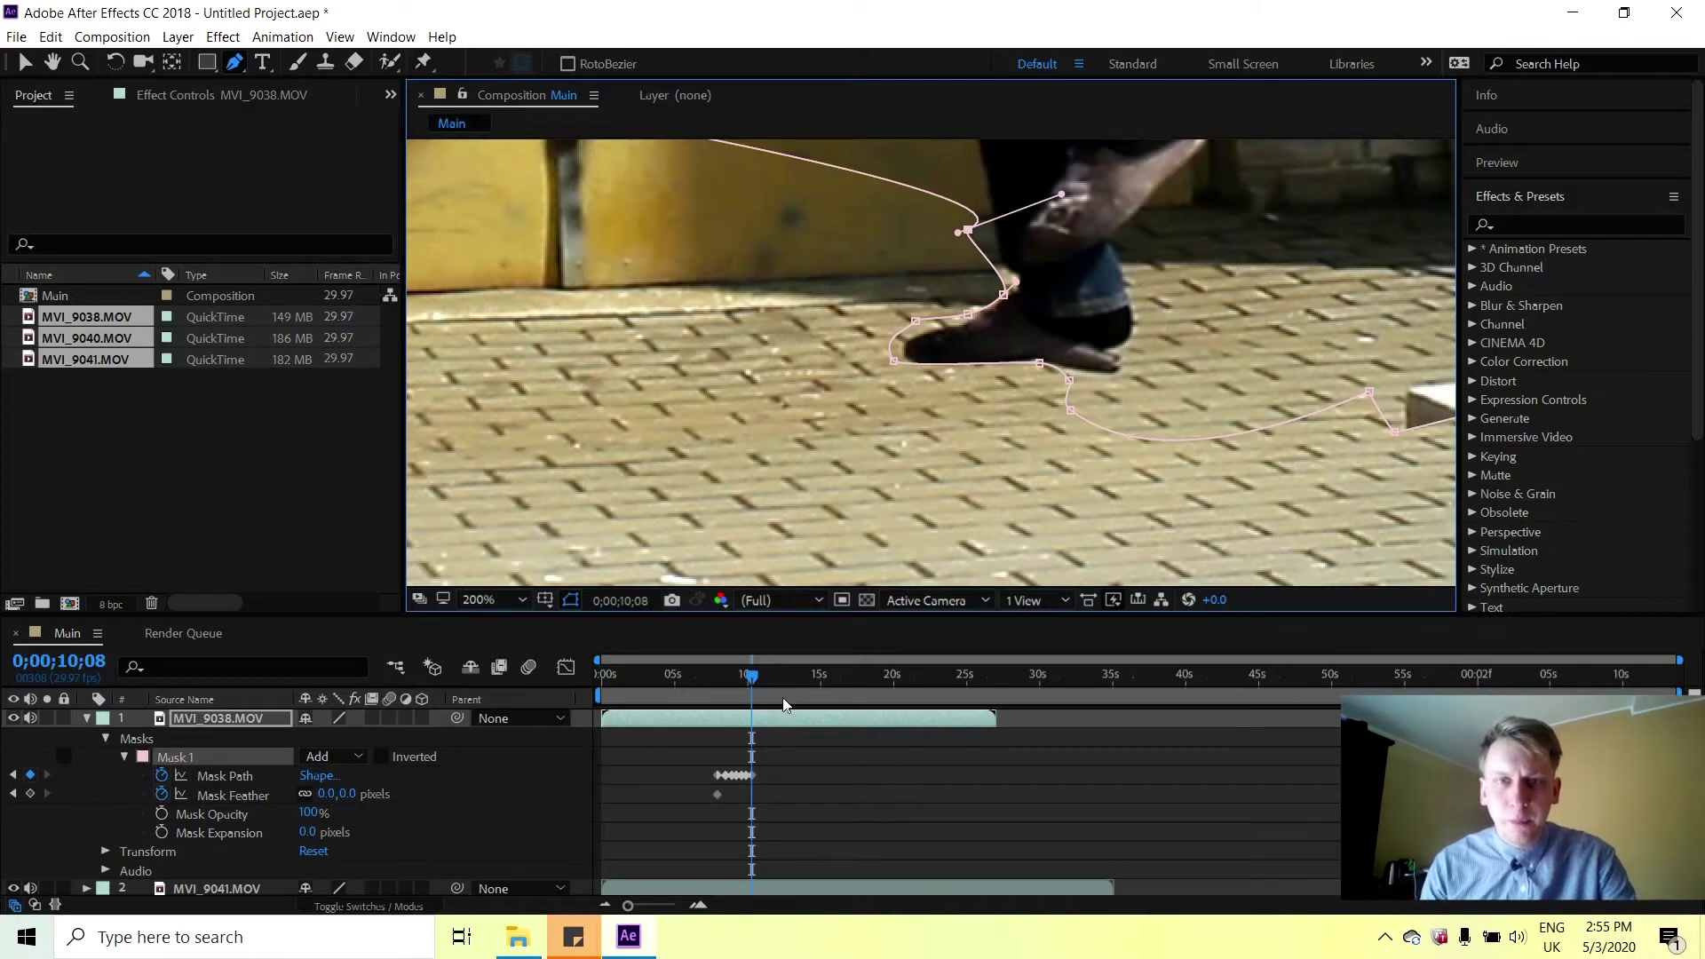
{"action": "scroll", "coordinate": [1022, 296], "scroll_direction": "down", "scroll_amount": 2}
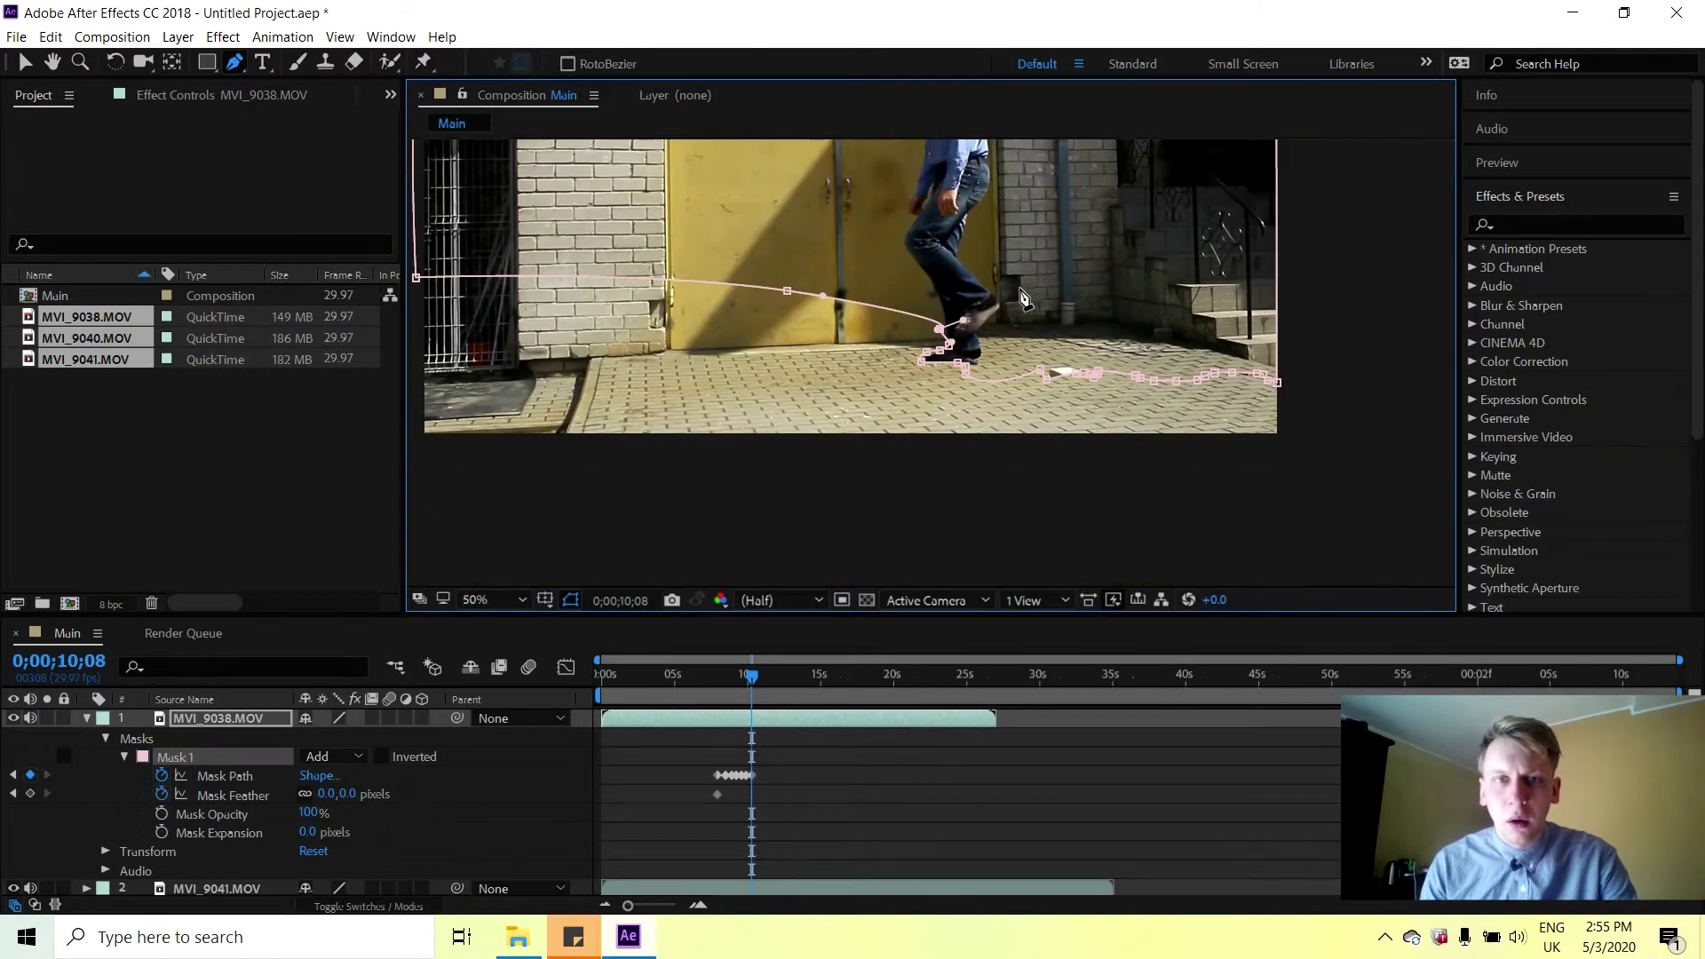
{"action": "scroll", "coordinate": [1021, 296], "scroll_direction": "up", "scroll_amount": 5}
{"action": "scroll", "coordinate": [1021, 296], "scroll_direction": "down", "scroll_amount": 2}
At frame 0;00;10;19, tuck the cuff, ankle and white-box mask points against the foot.
{"action": "left_click_drag", "start_coordinate": [753, 679], "coordinate": [758, 675]}
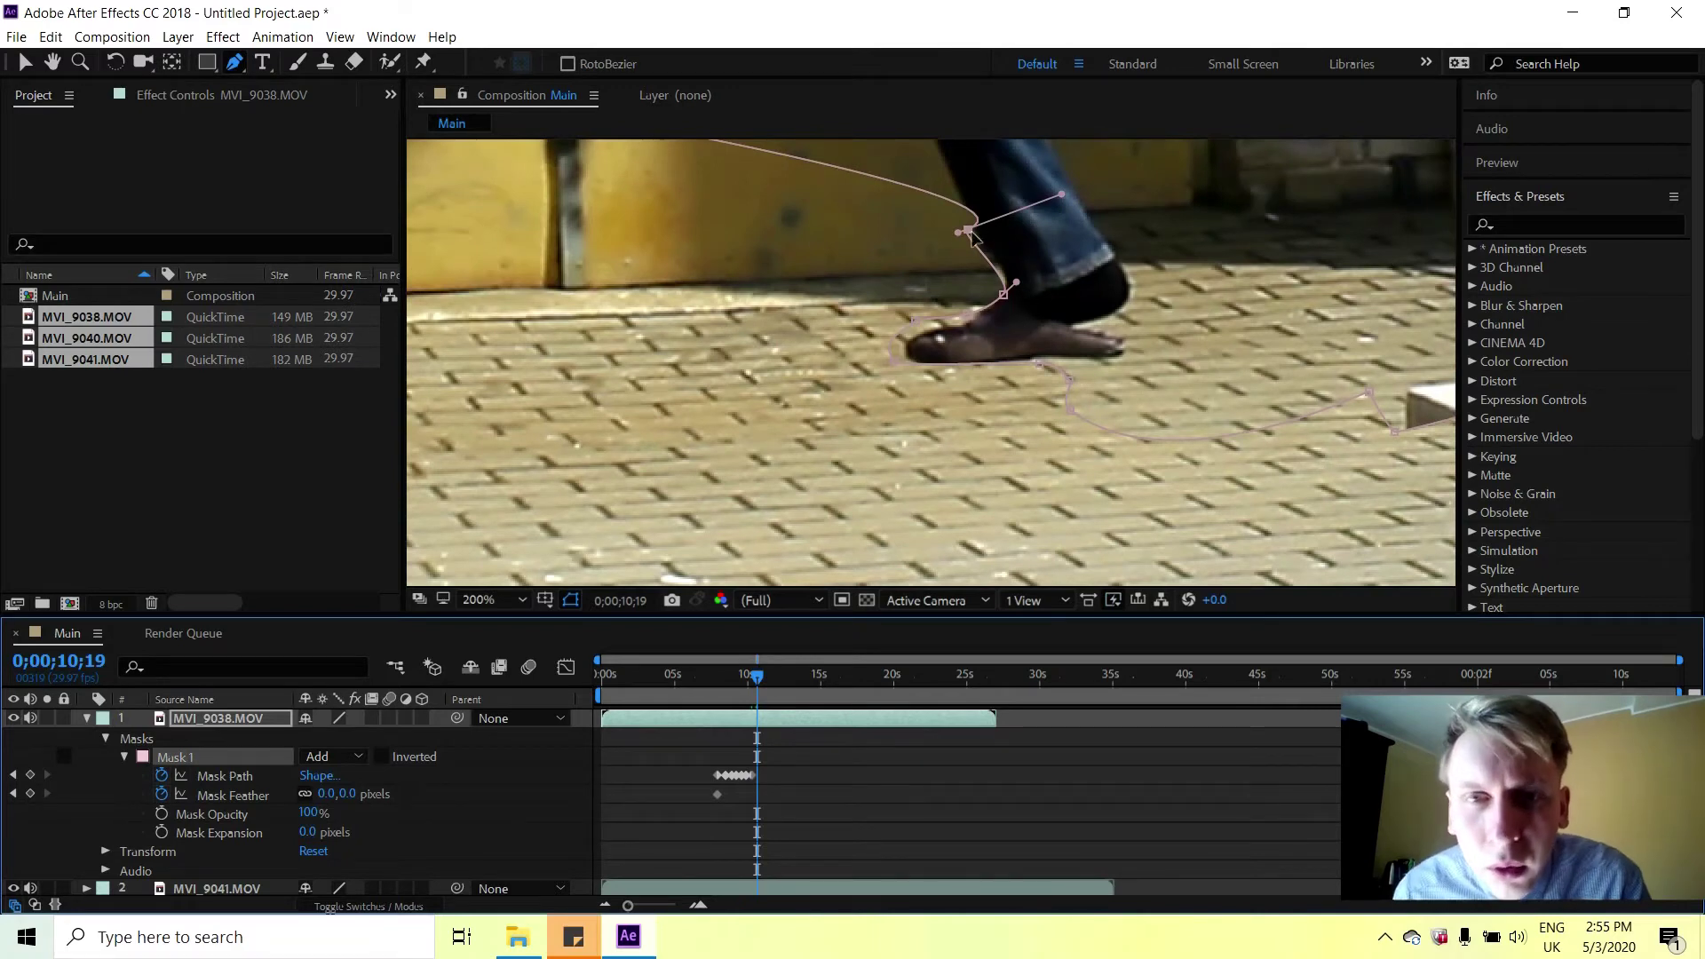
{"action": "left_click_drag", "start_coordinate": [966, 233], "coordinate": [948, 236]}
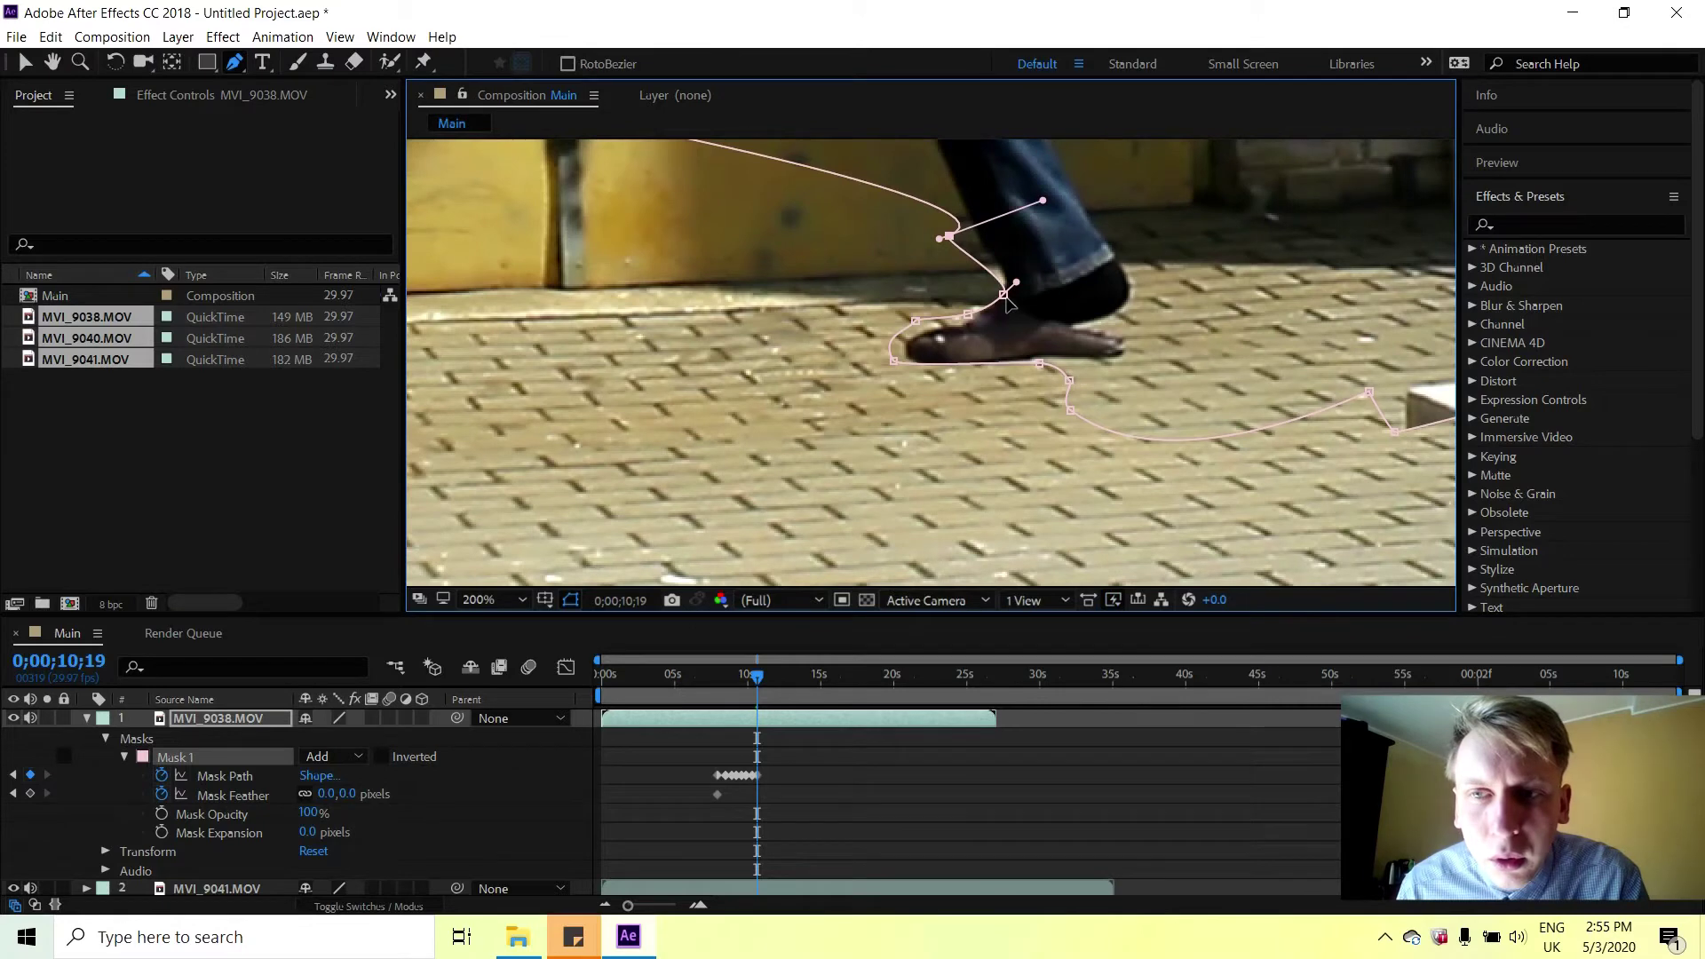
{"action": "left_click_drag", "start_coordinate": [1003, 295], "coordinate": [993, 296]}
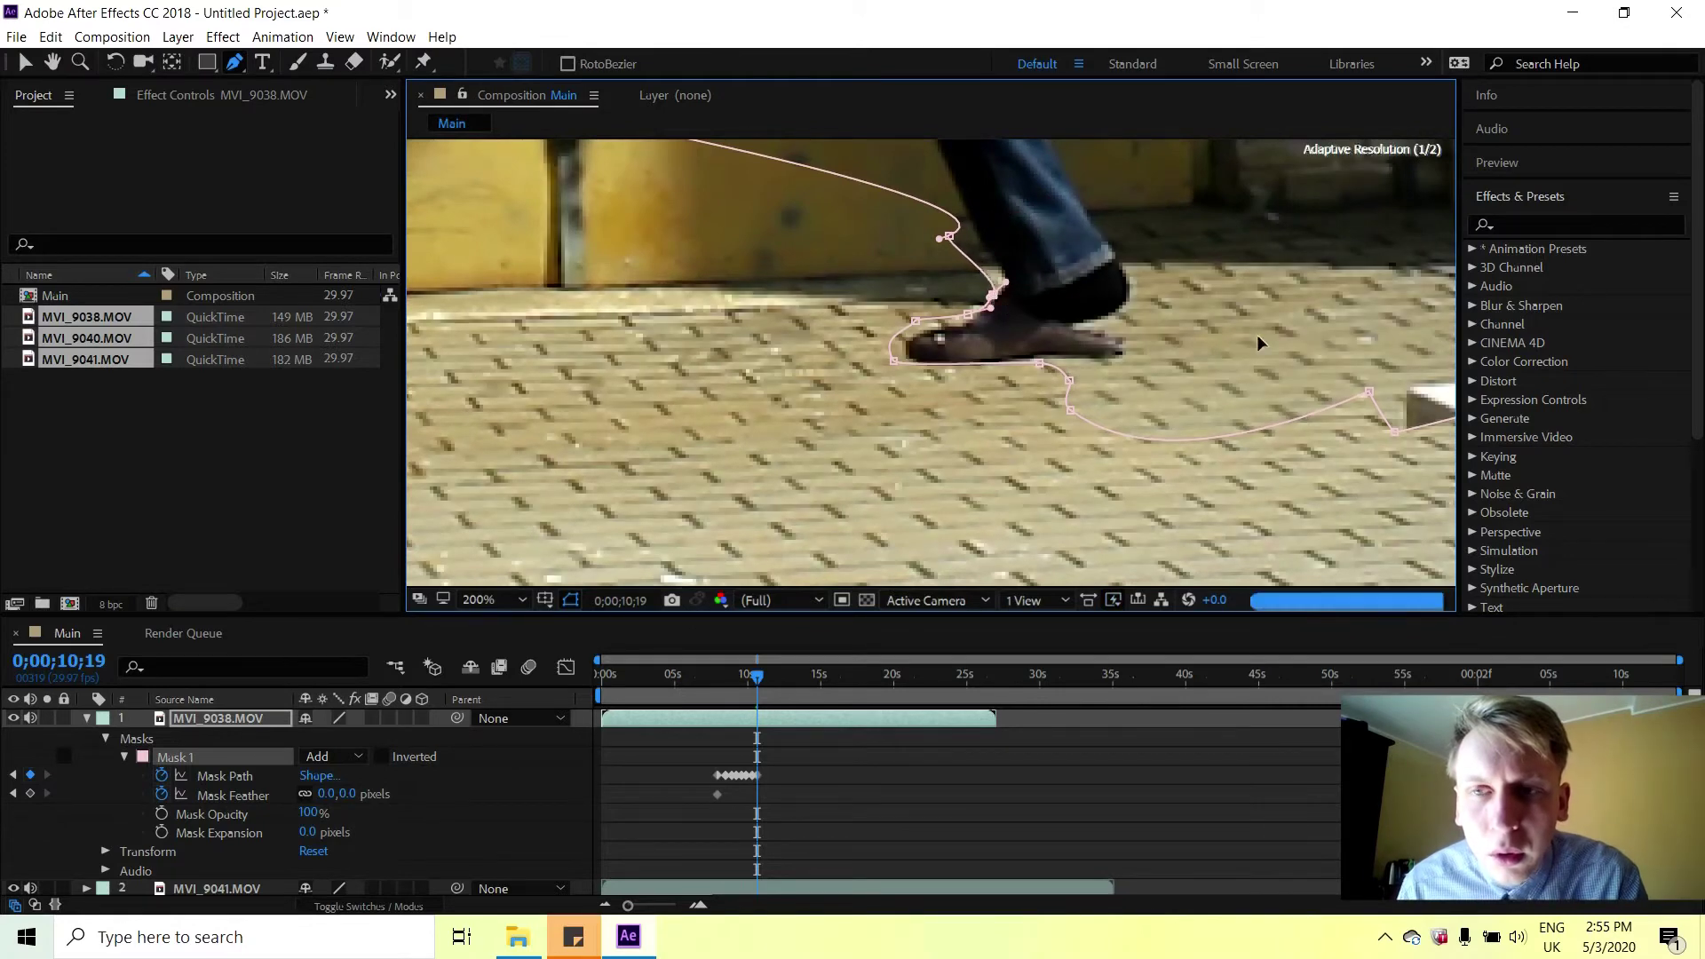
{"action": "left_click_drag", "start_coordinate": [1332, 323], "coordinate": [991, 289]}
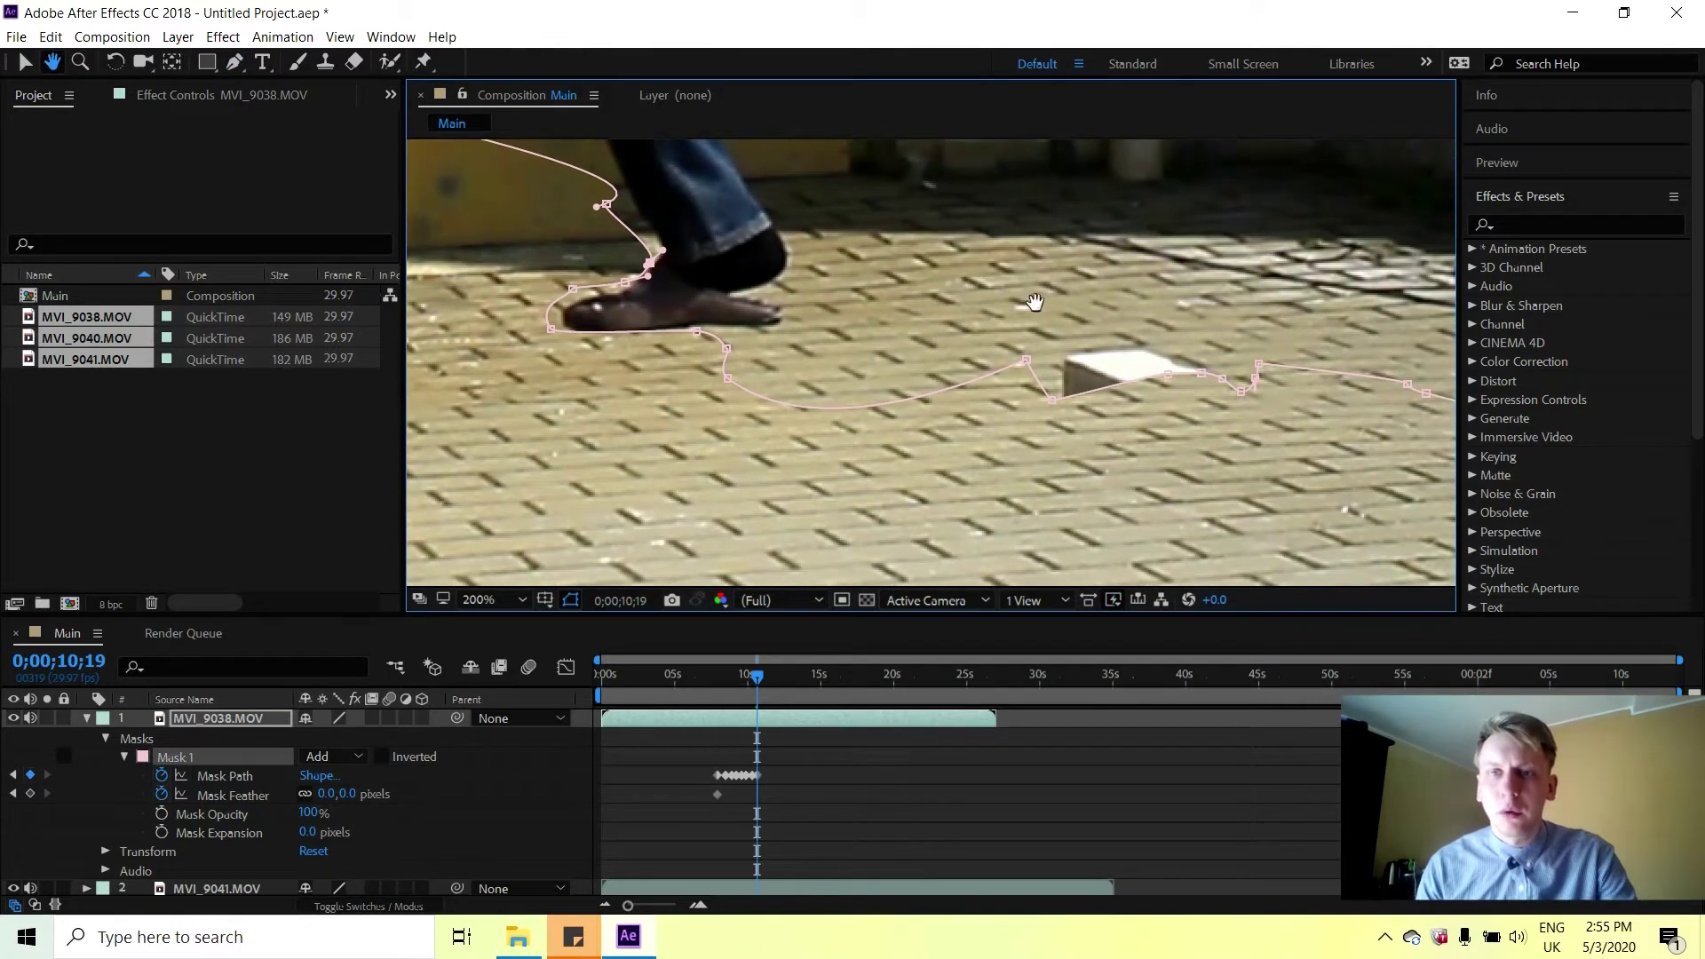
{"action": "left_click_drag", "start_coordinate": [1167, 375], "coordinate": [1078, 334]}
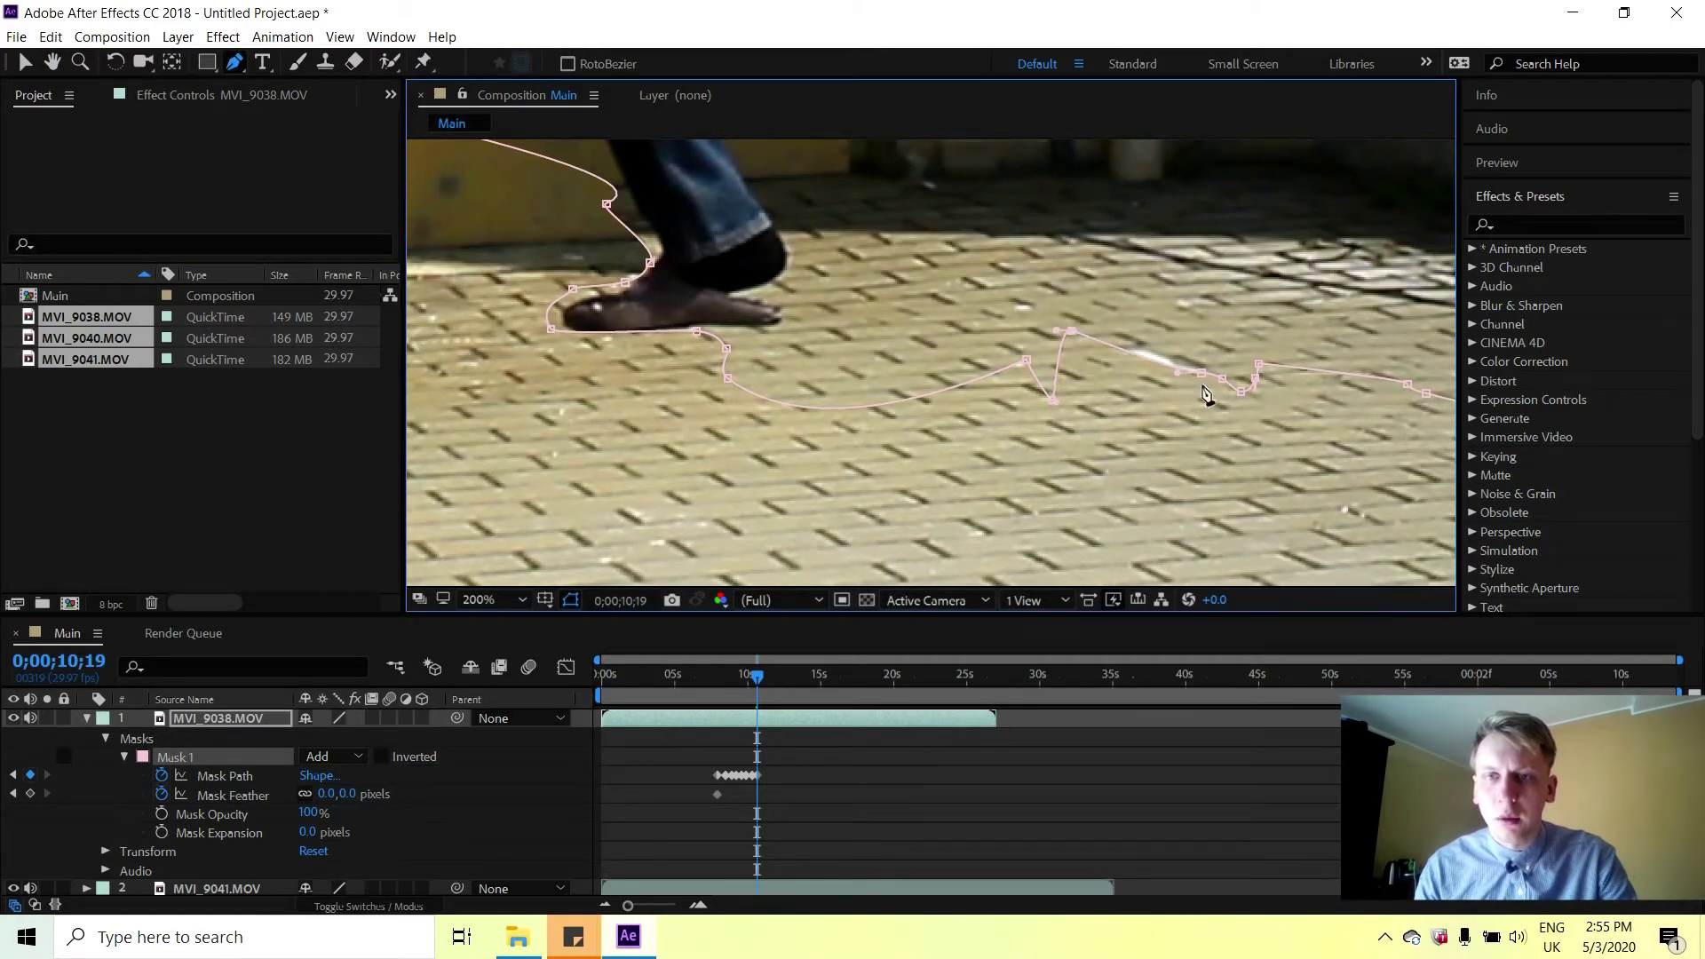
{"action": "left_click_drag", "start_coordinate": [1197, 370], "coordinate": [1192, 348]}
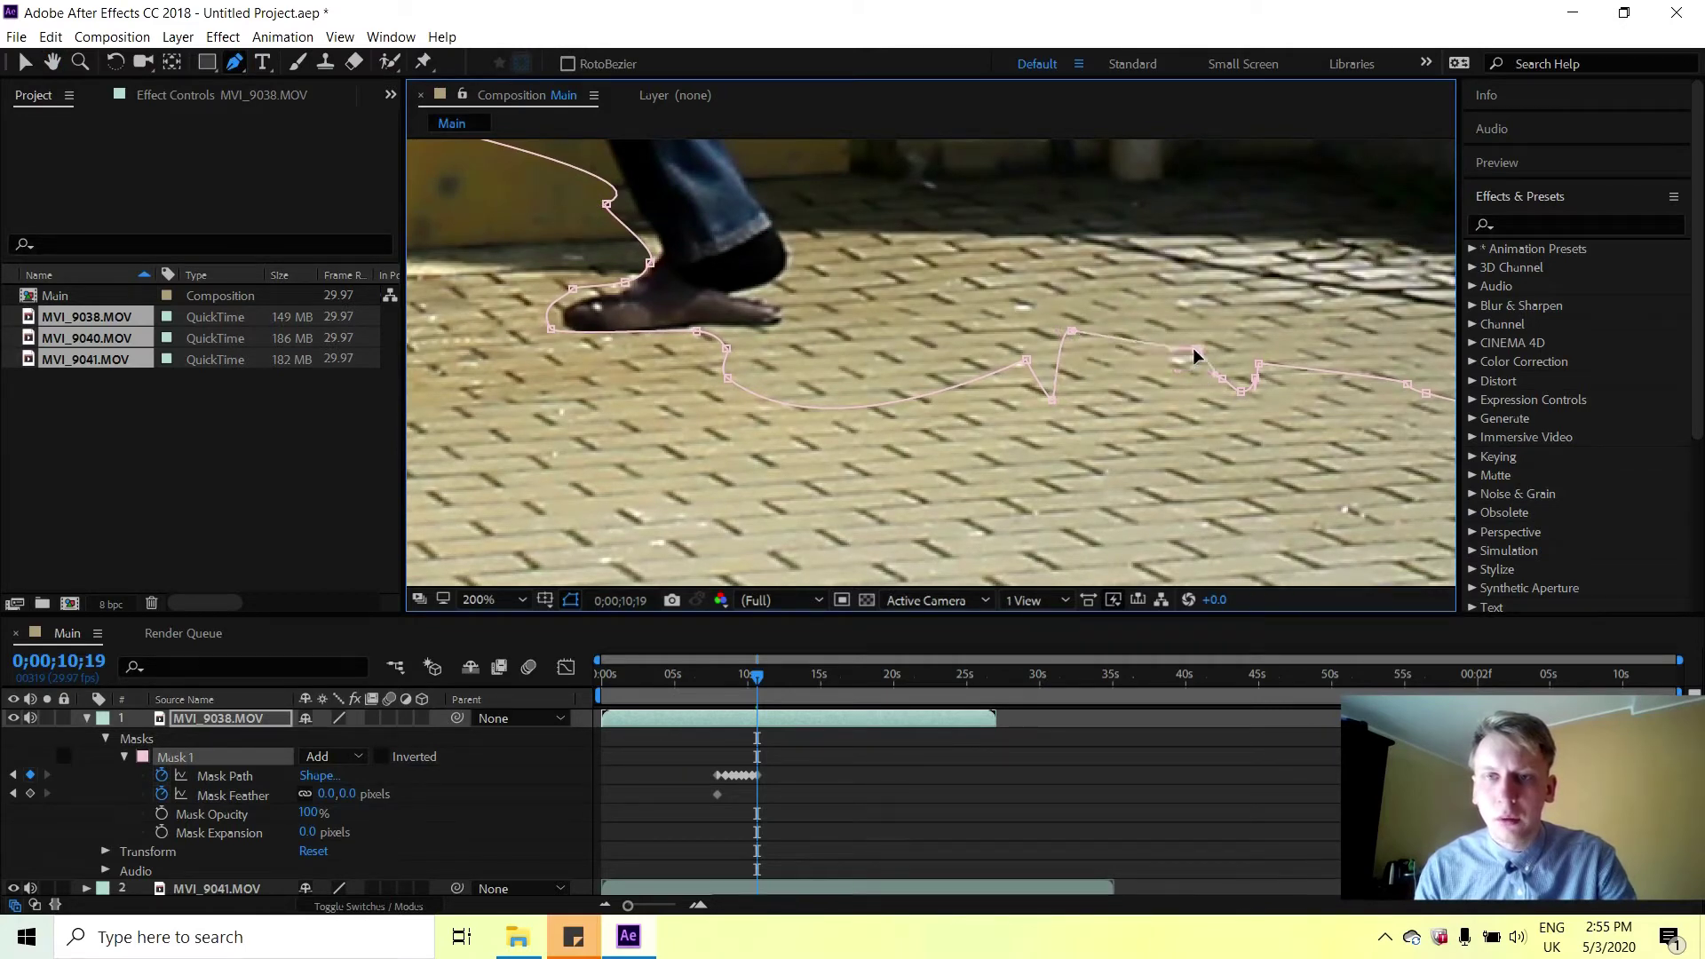
Add mask points pulling the edge onto the yellow step's top and beside the heel.
{"action": "key", "text": "comma"}
{"action": "key", "text": "space"}
{"action": "left_click_drag", "start_coordinate": [608, 241], "coordinate": [1017, 323]}
{"action": "key", "text": "period"}
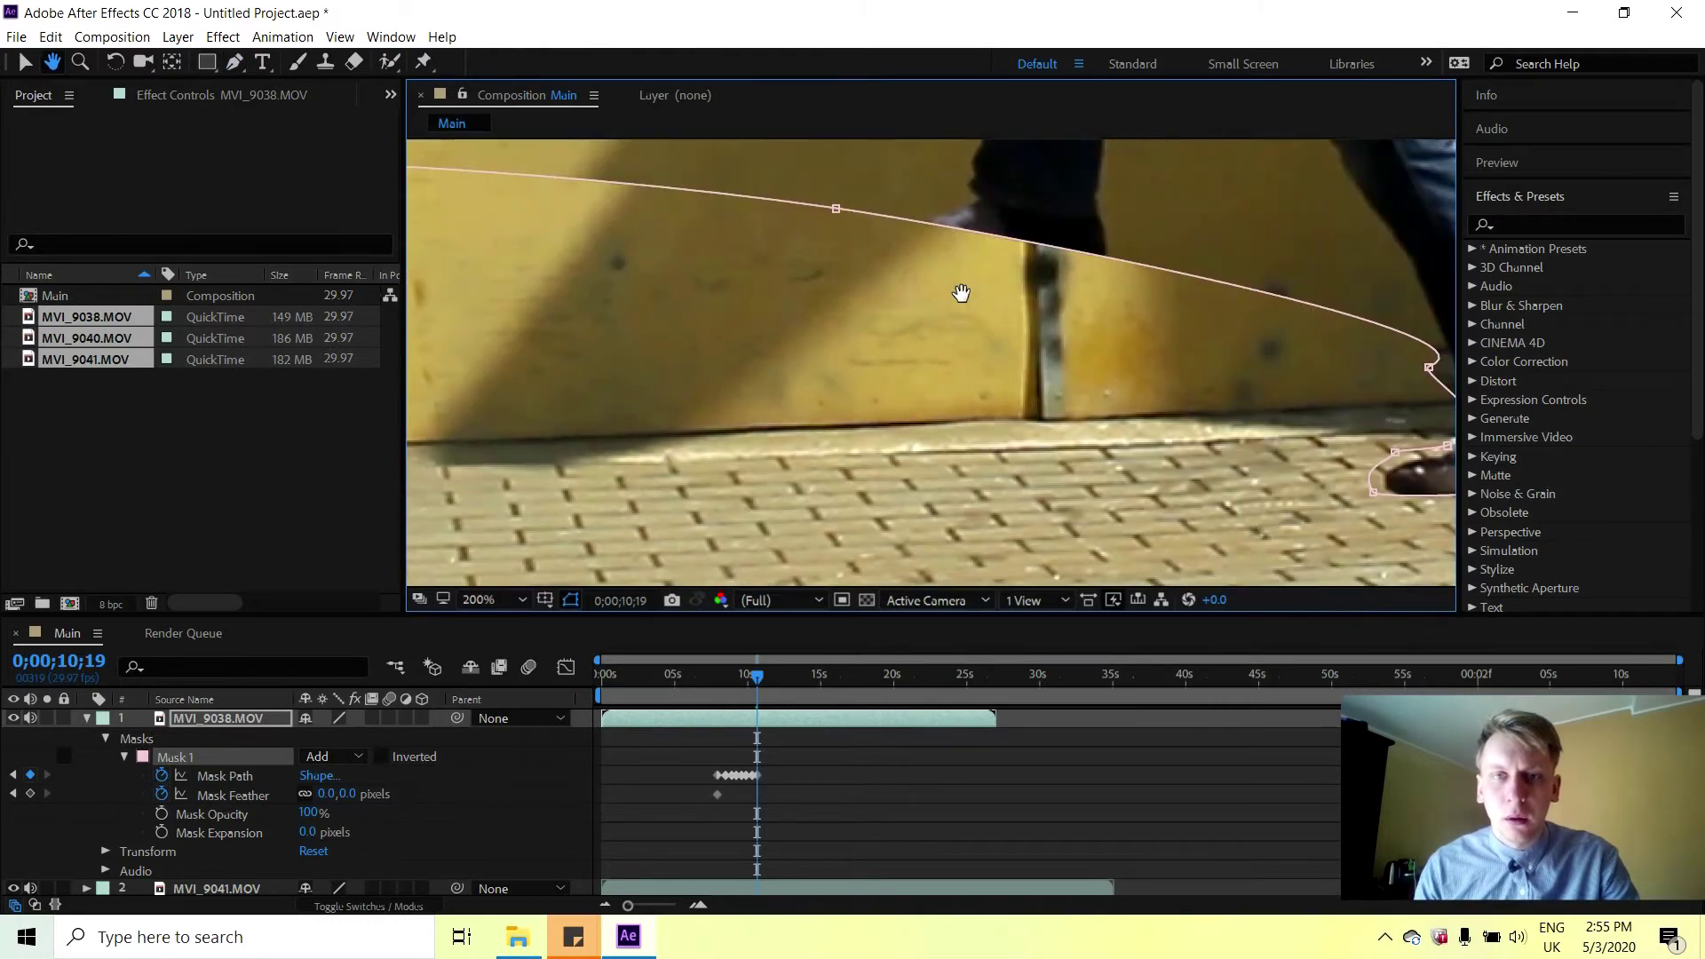
{"action": "key", "text": "g"}
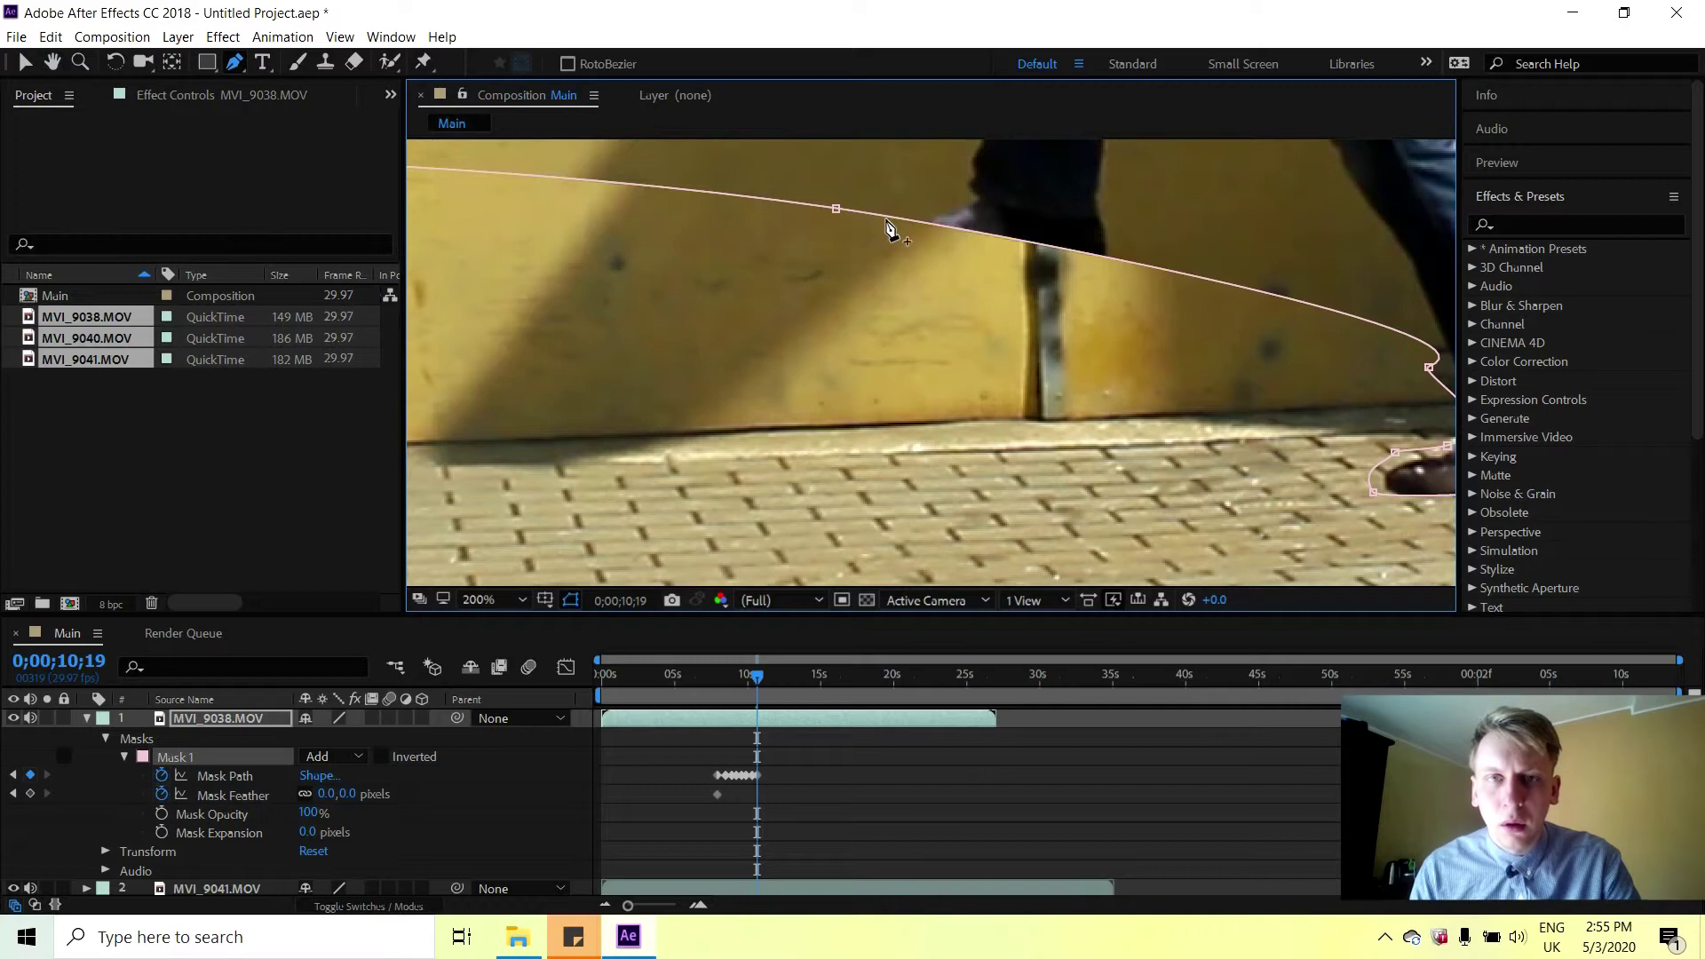
{"action": "left_click_drag", "start_coordinate": [883, 227], "coordinate": [845, 268]}
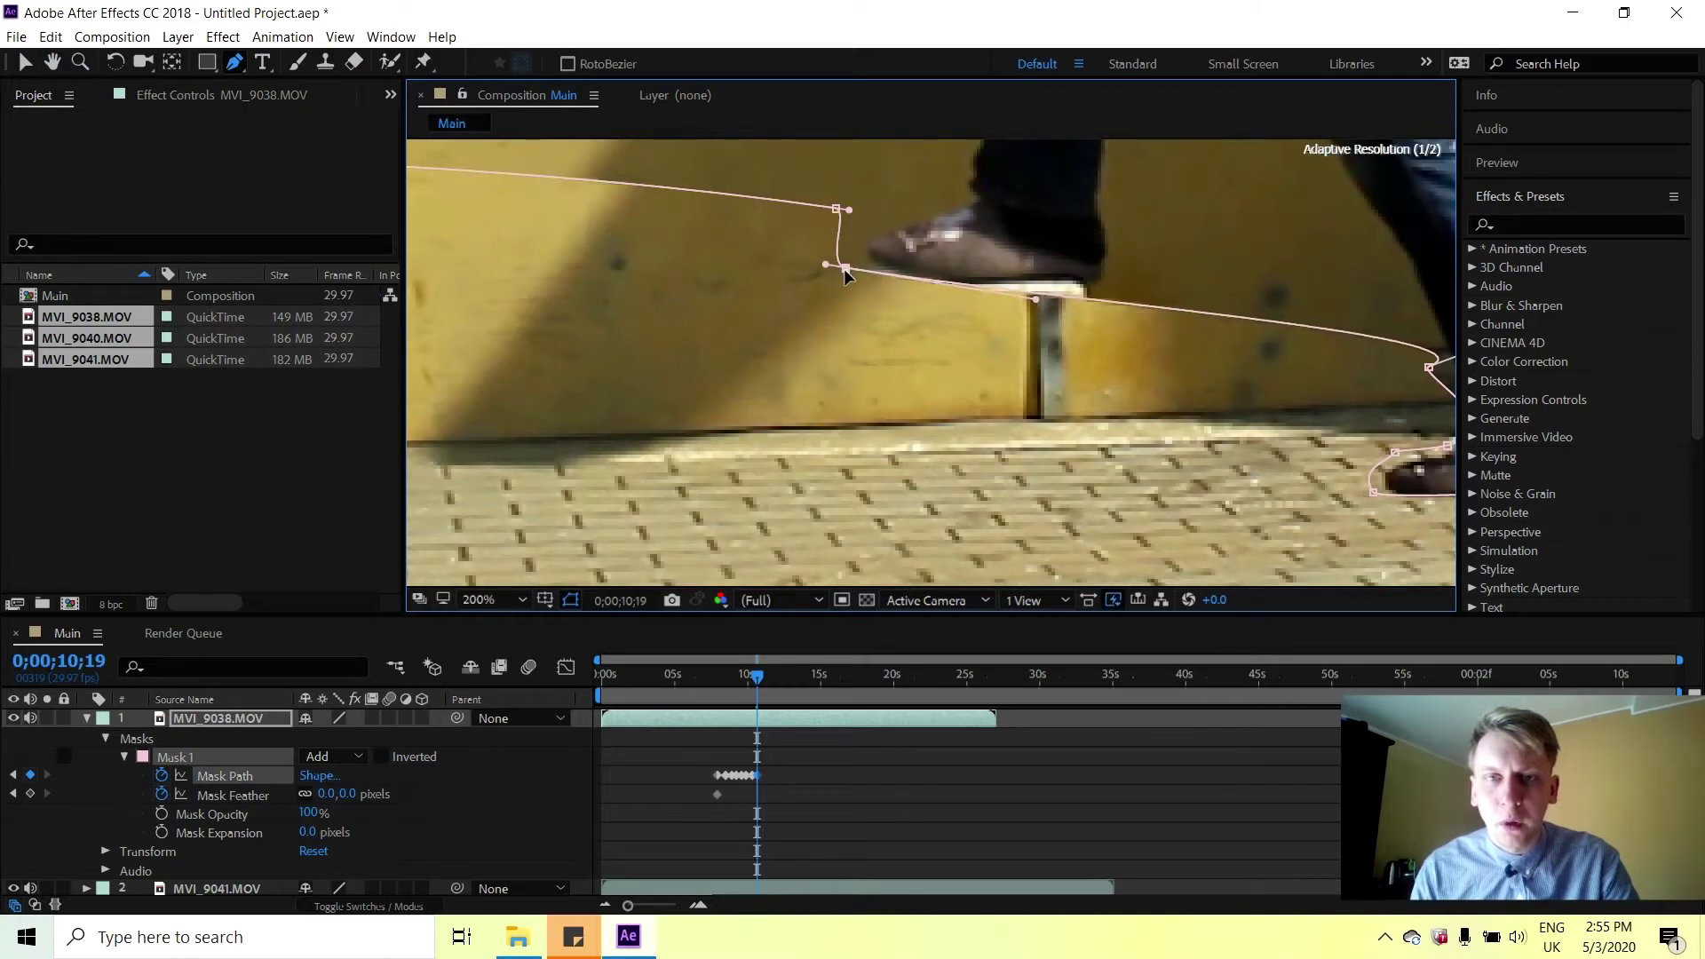
{"action": "left_click_drag", "start_coordinate": [1111, 302], "coordinate": [1154, 286]}
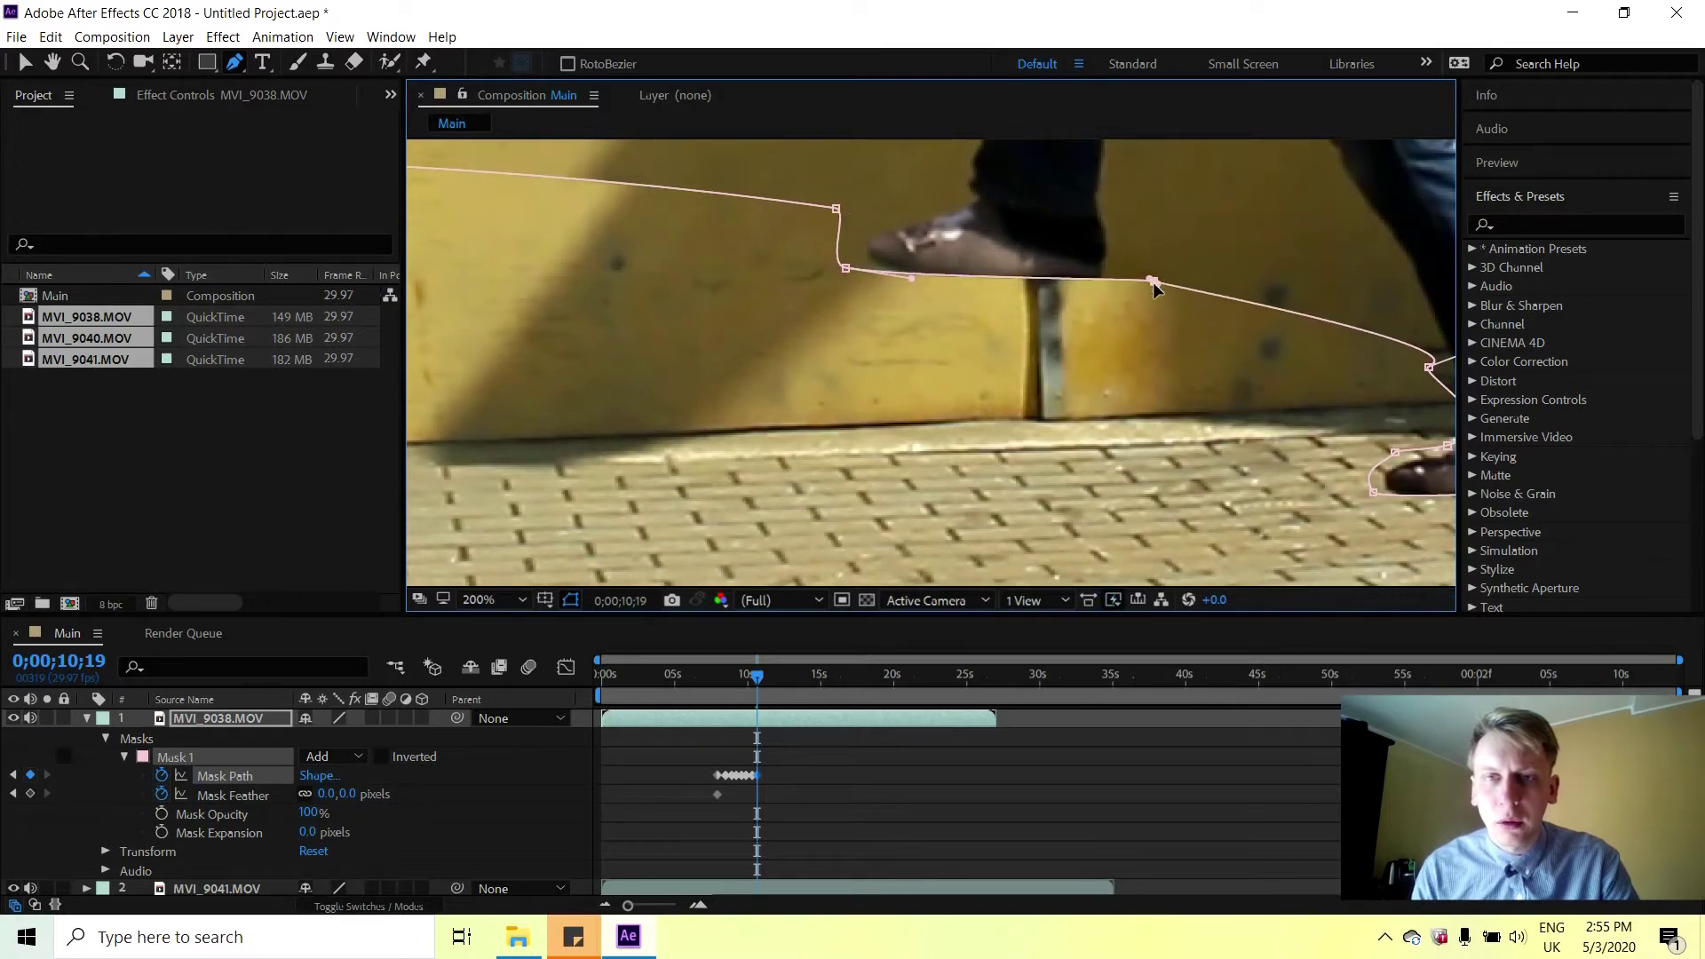
{"action": "scroll", "coordinate": [1008, 312], "scroll_direction": "down", "scroll_amount": 3}
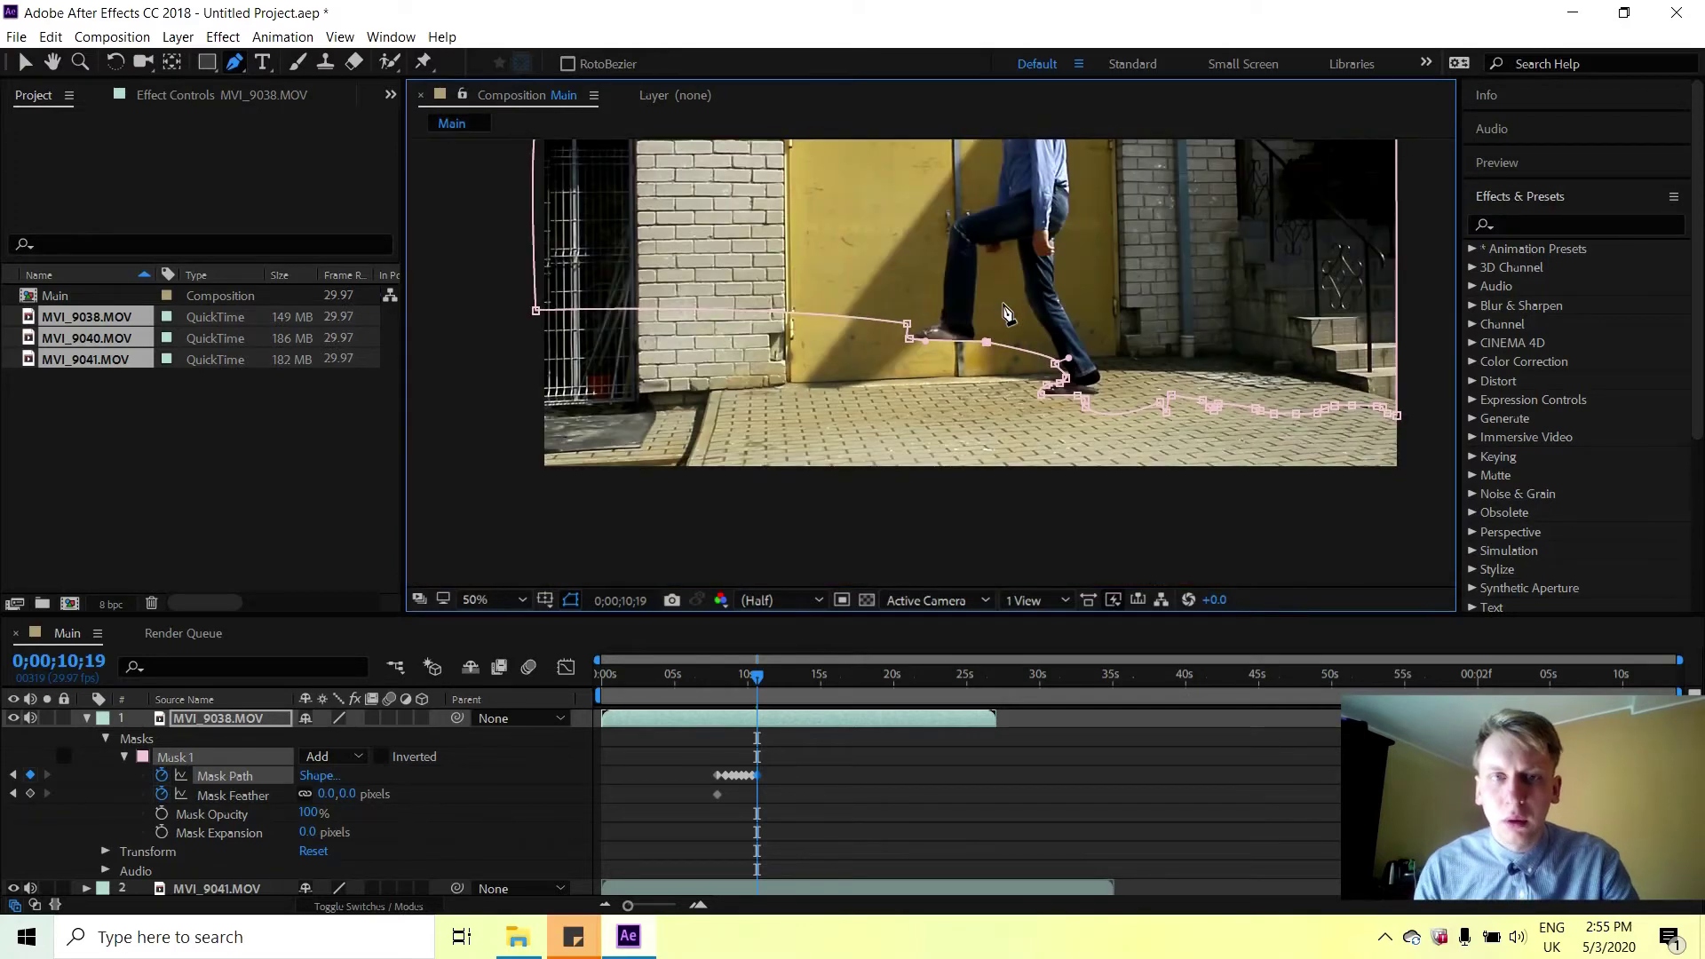
{"action": "scroll", "coordinate": [1077, 405], "scroll_direction": "up", "scroll_amount": 3}
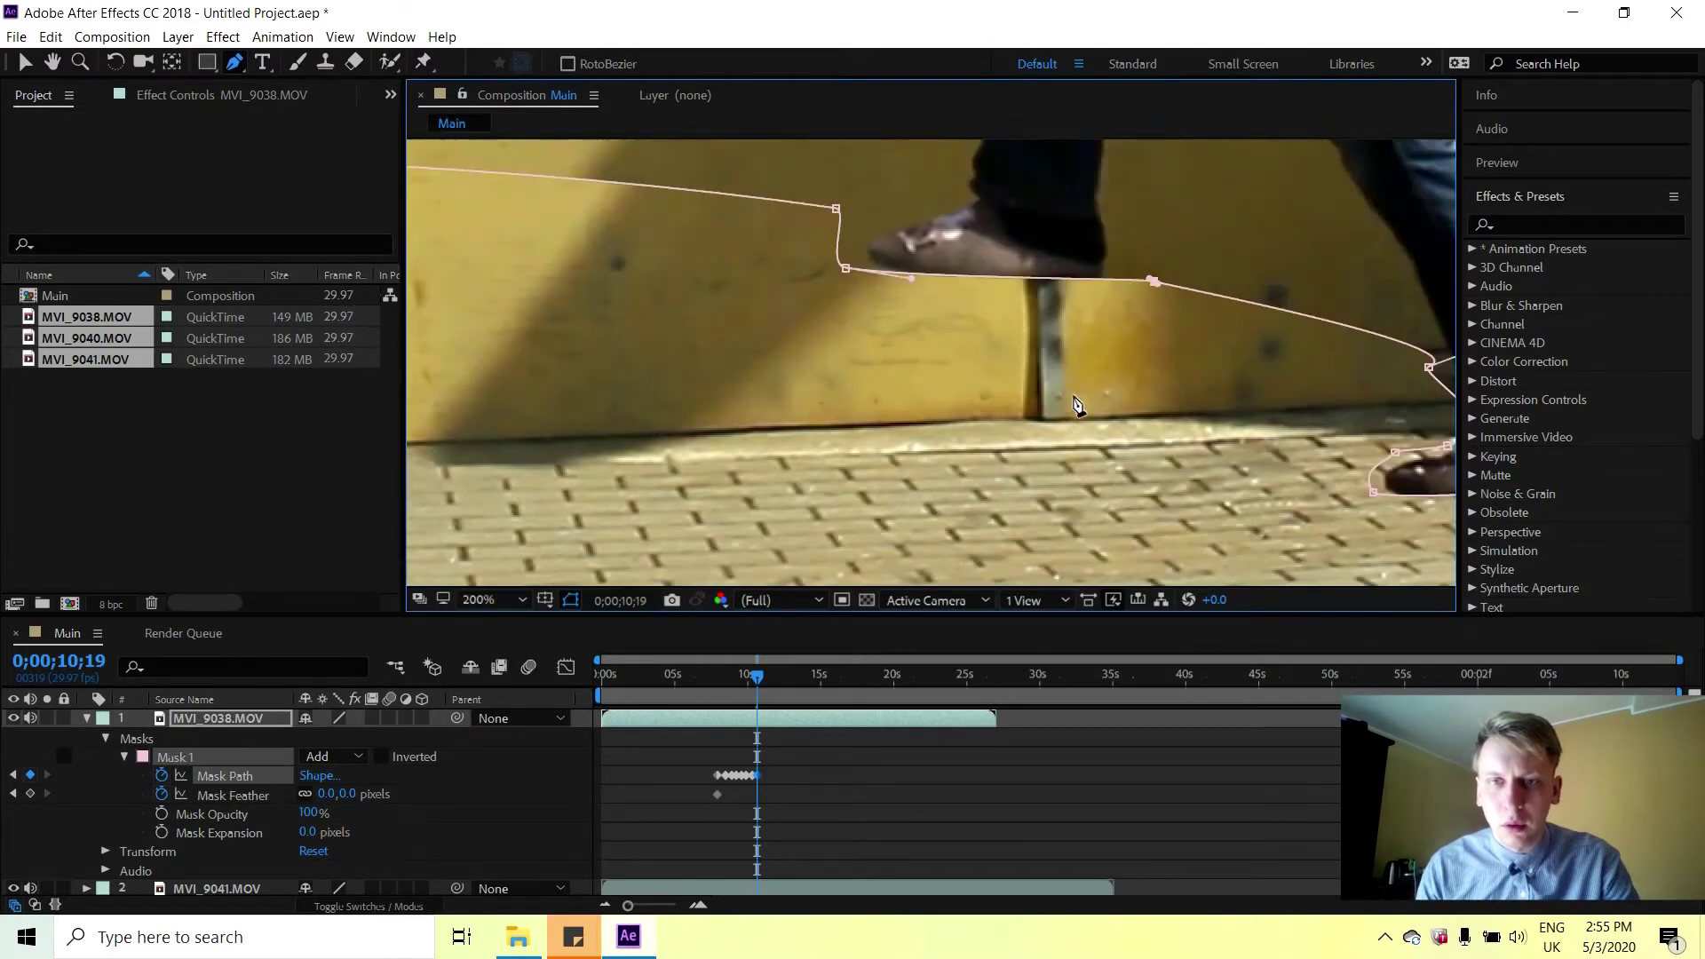
{"action": "scroll", "coordinate": [1177, 425], "scroll_direction": "down", "scroll_amount": 1}
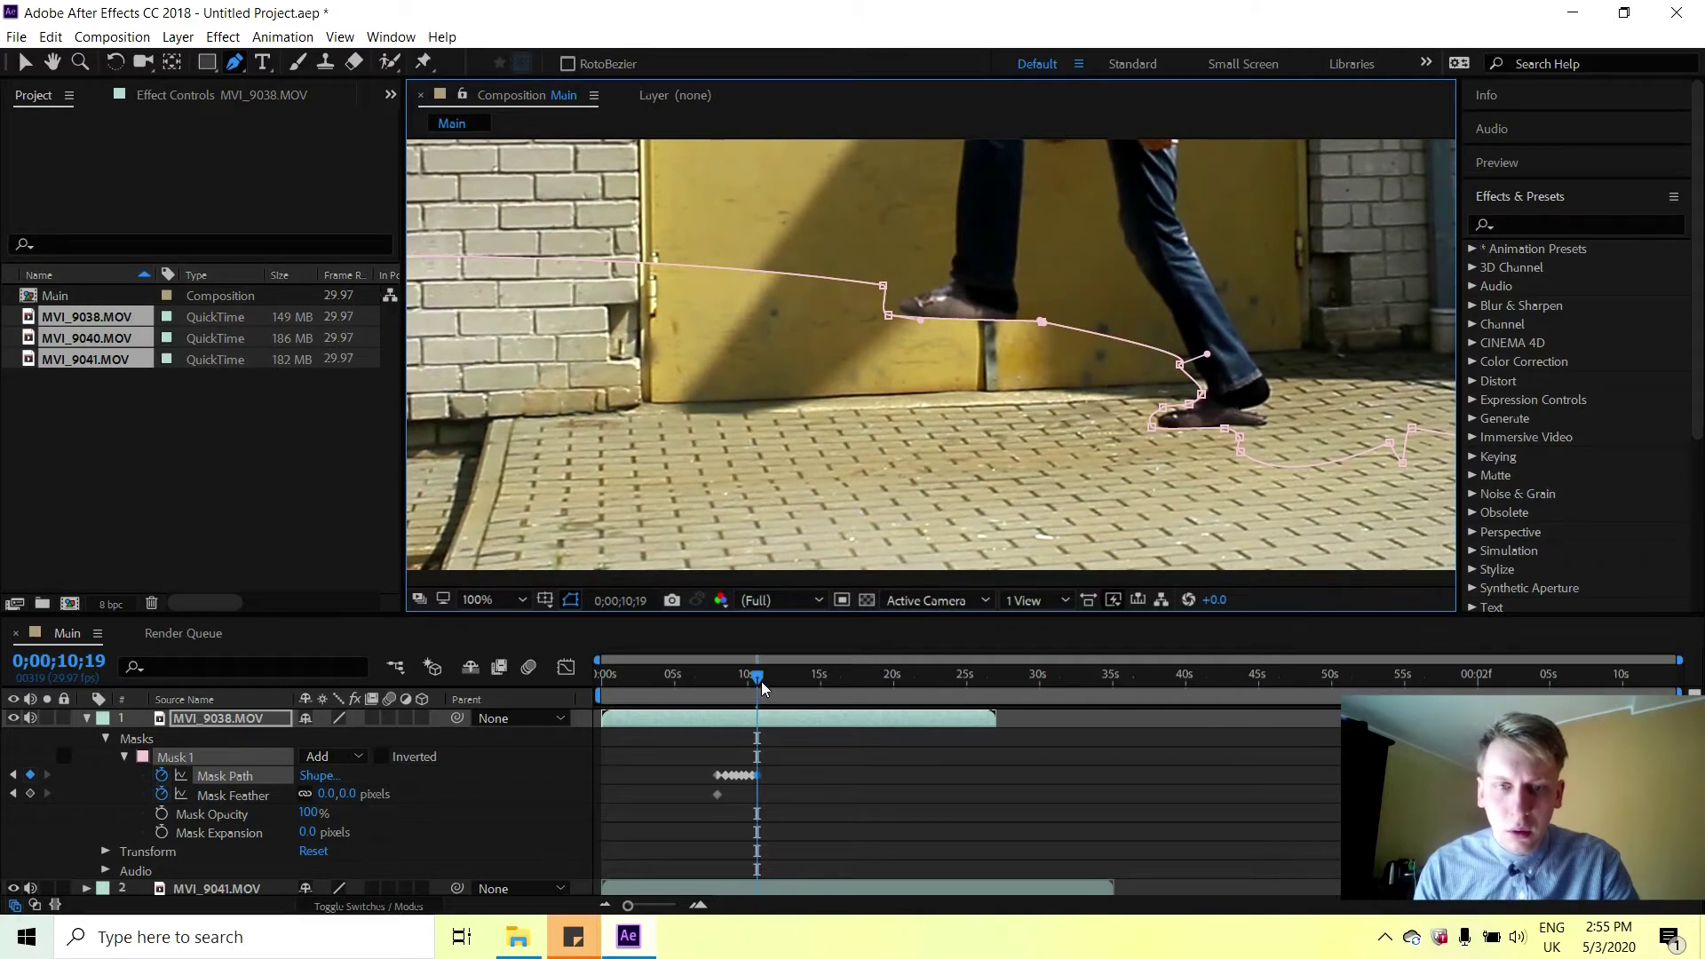
Jump to frame 0;00;10;26 and add two mask points along the shoe's sole.
{"action": "left_click_drag", "start_coordinate": [759, 680], "coordinate": [764, 681]}
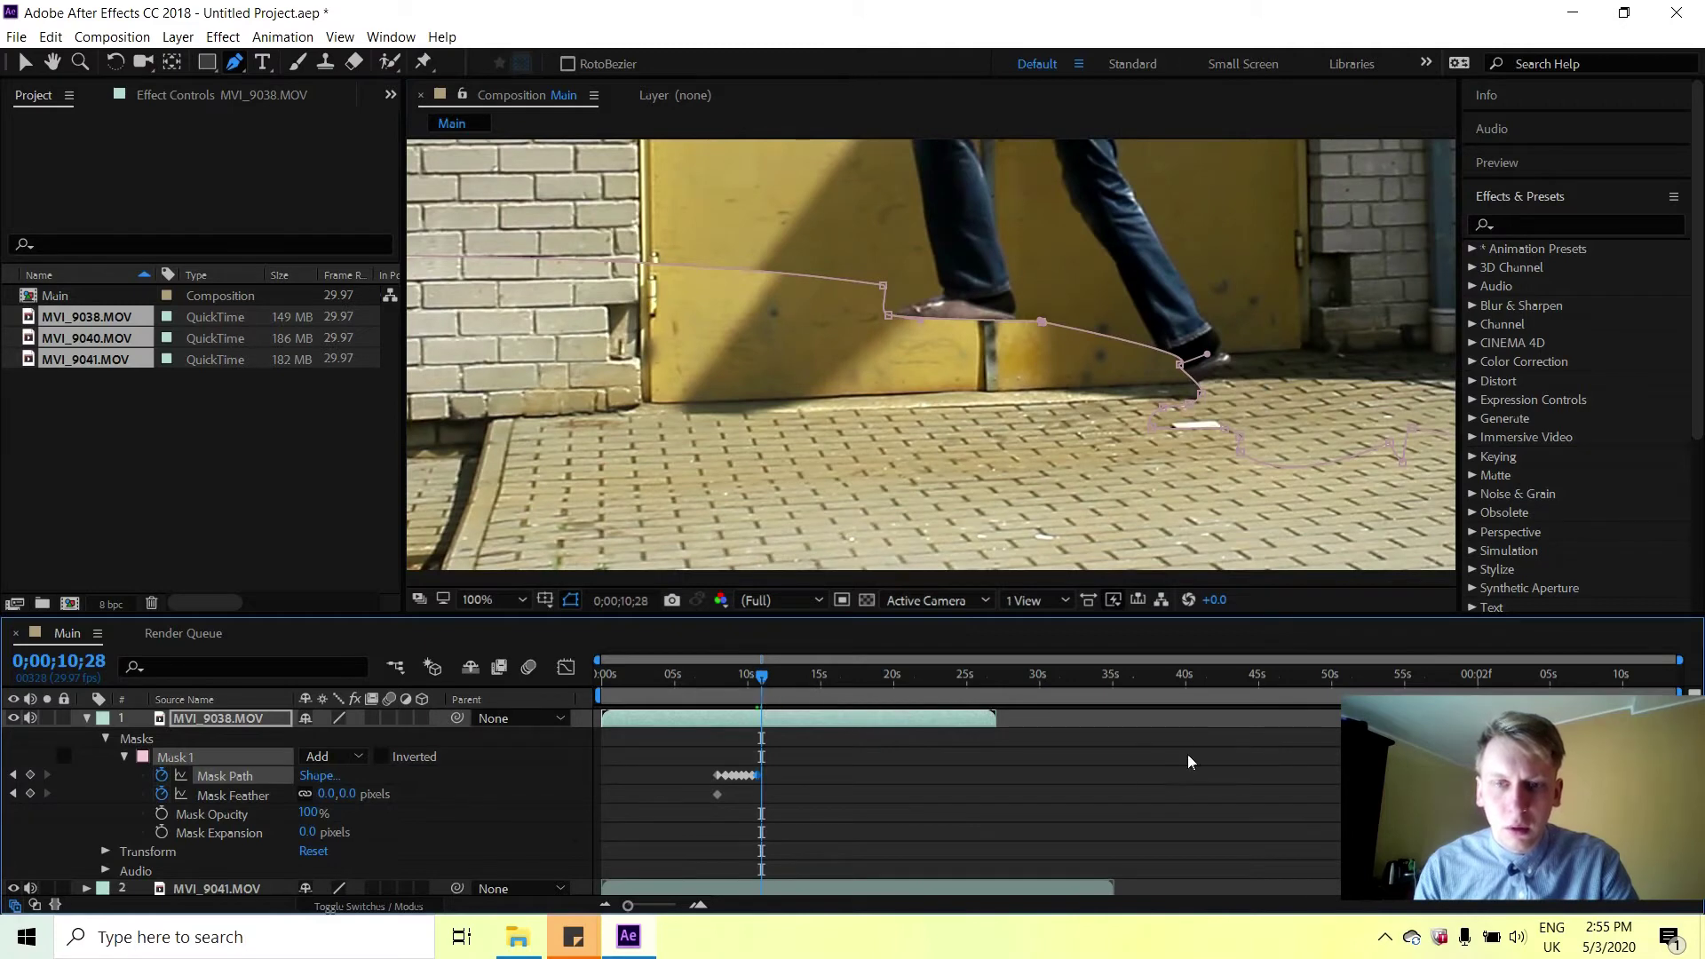
{"action": "left_click_drag", "start_coordinate": [1679, 663], "coordinate": [1036, 666]}
{"action": "left_click", "coordinate": [1000, 678]}
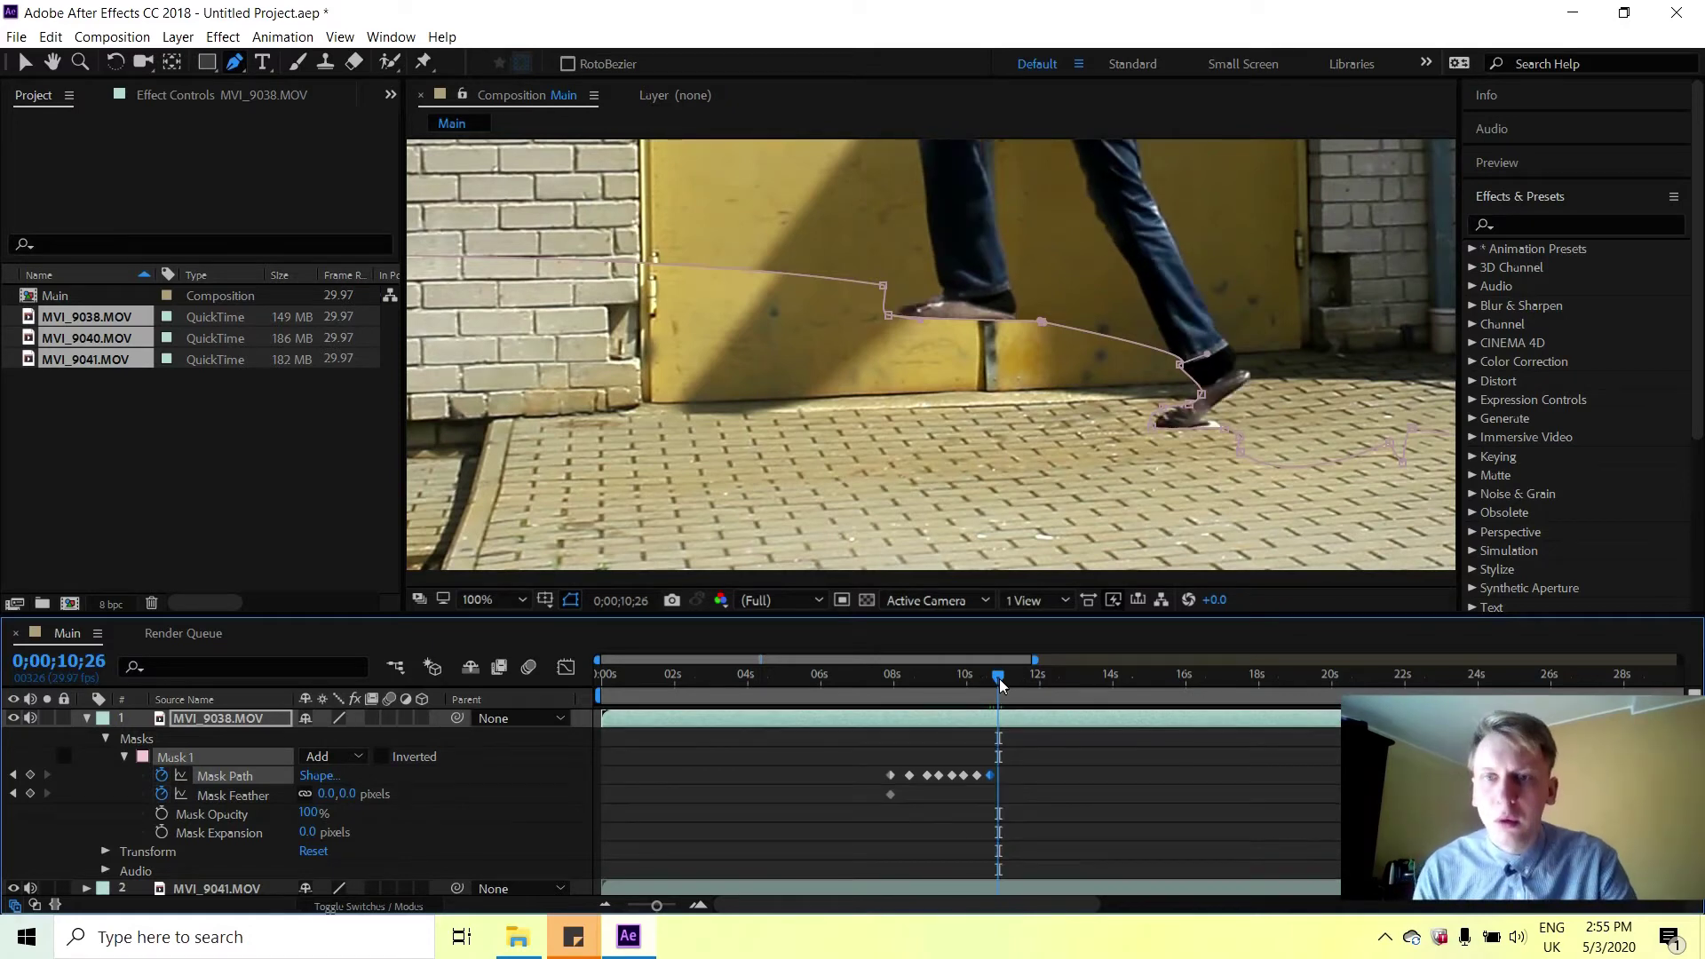
{"action": "scroll", "coordinate": [1253, 357], "scroll_direction": "up", "scroll_amount": 1}
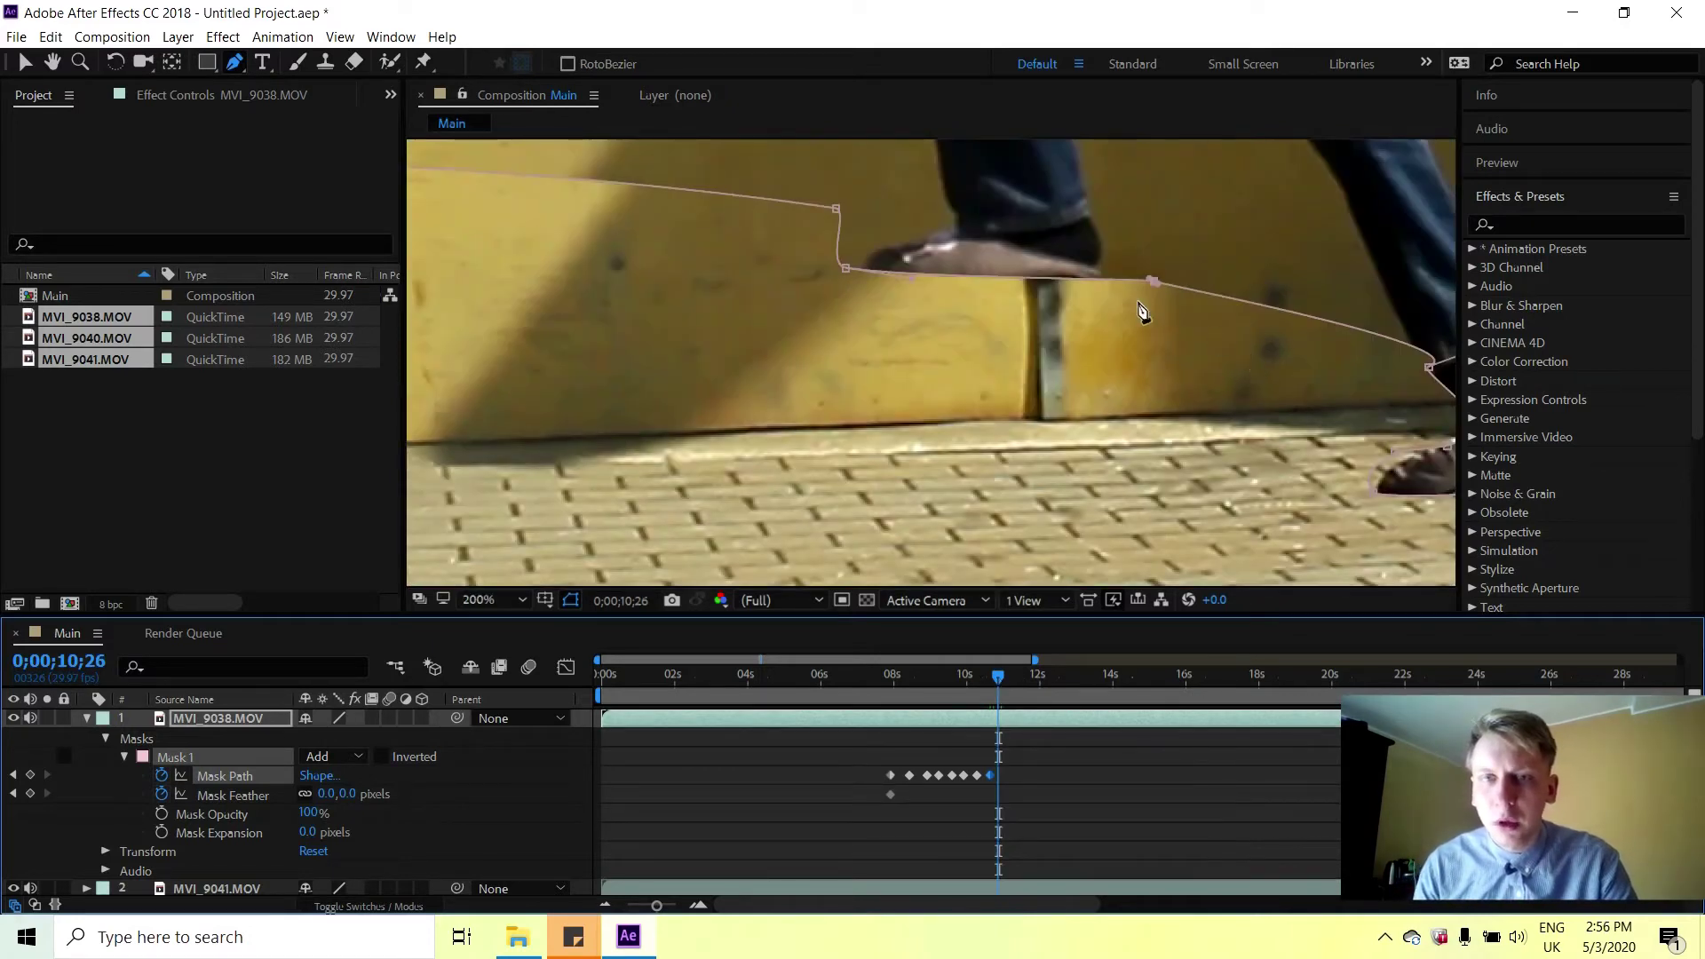
{"action": "left_click", "coordinate": [933, 277]}
{"action": "left_click_drag", "start_coordinate": [933, 275], "coordinate": [1064, 281]}
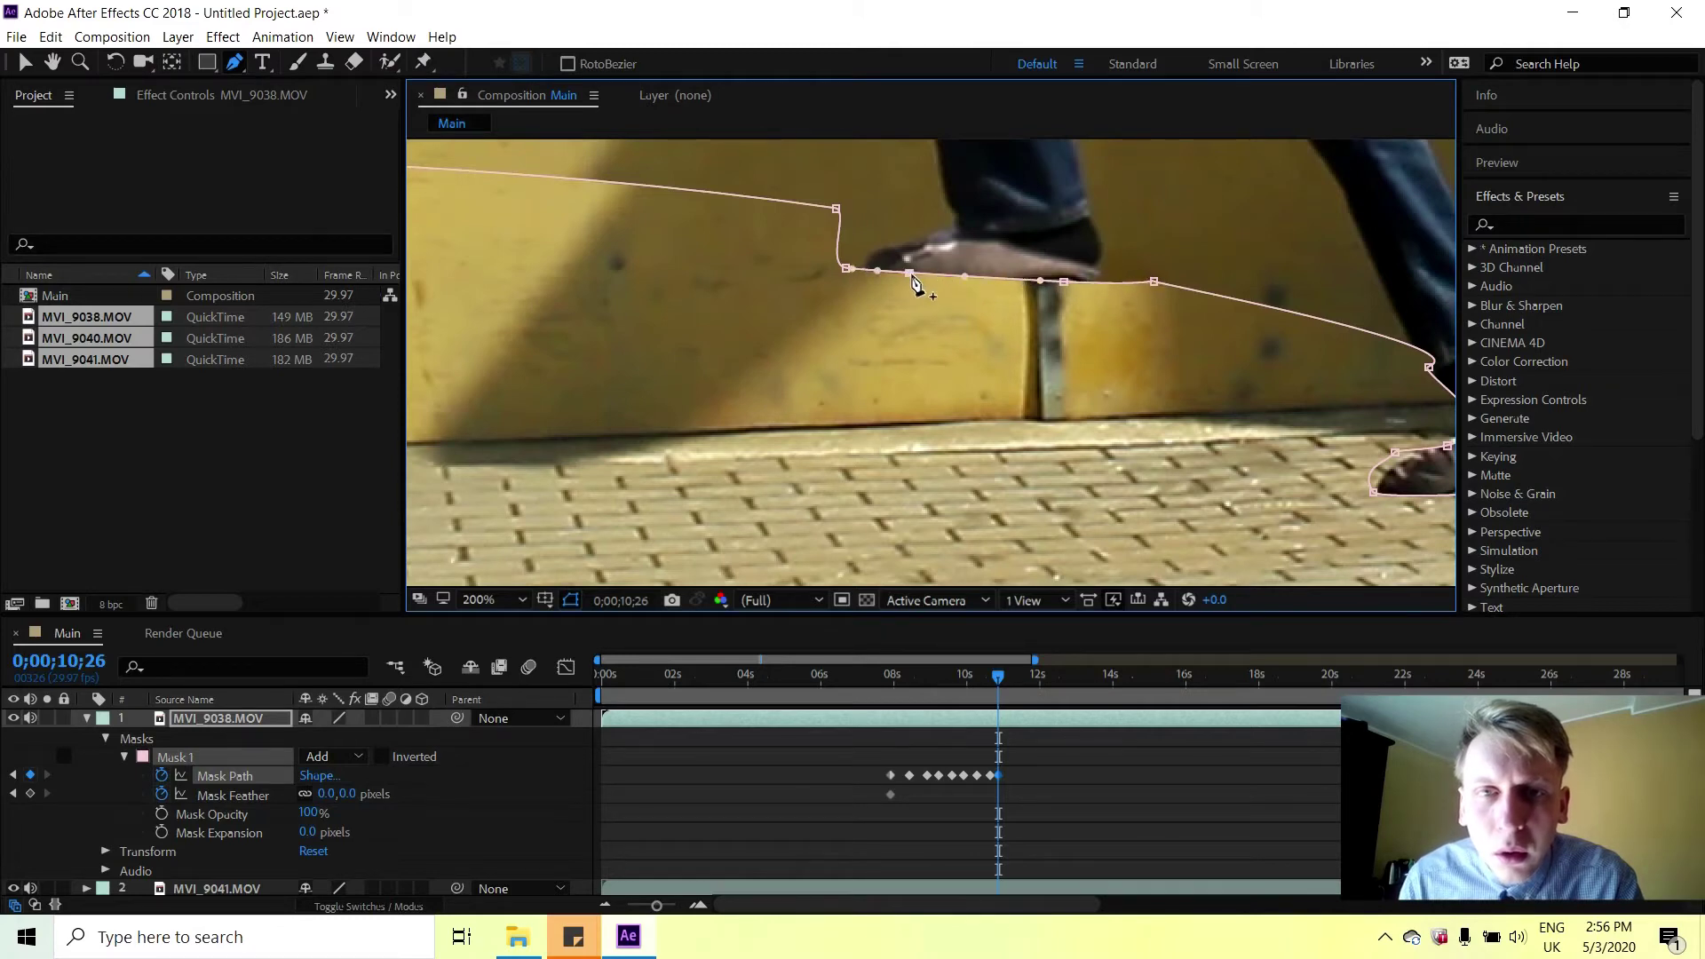
{"action": "left_click", "coordinate": [906, 279]}
{"action": "left_click_drag", "start_coordinate": [902, 284], "coordinate": [853, 264]}
Pull and add mask points tight against the right side of the lower shoe.
{"action": "left_click_drag", "start_coordinate": [1187, 381], "coordinate": [737, 307]}
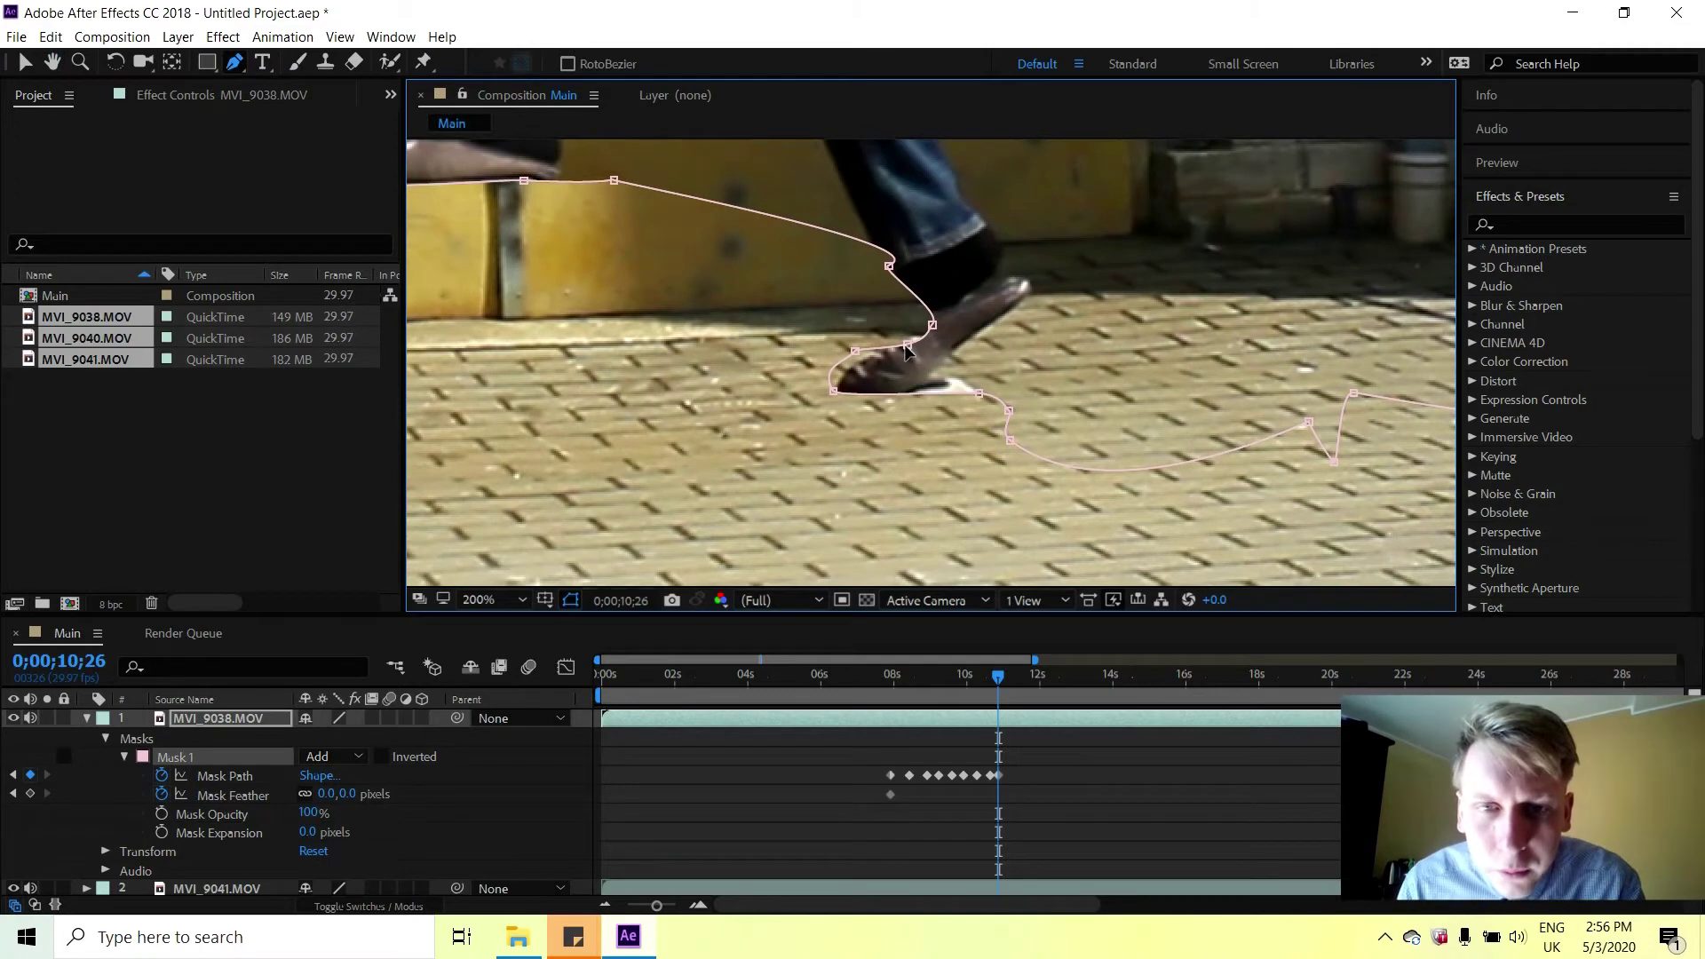
{"action": "left_click_drag", "start_coordinate": [906, 346], "coordinate": [881, 320]}
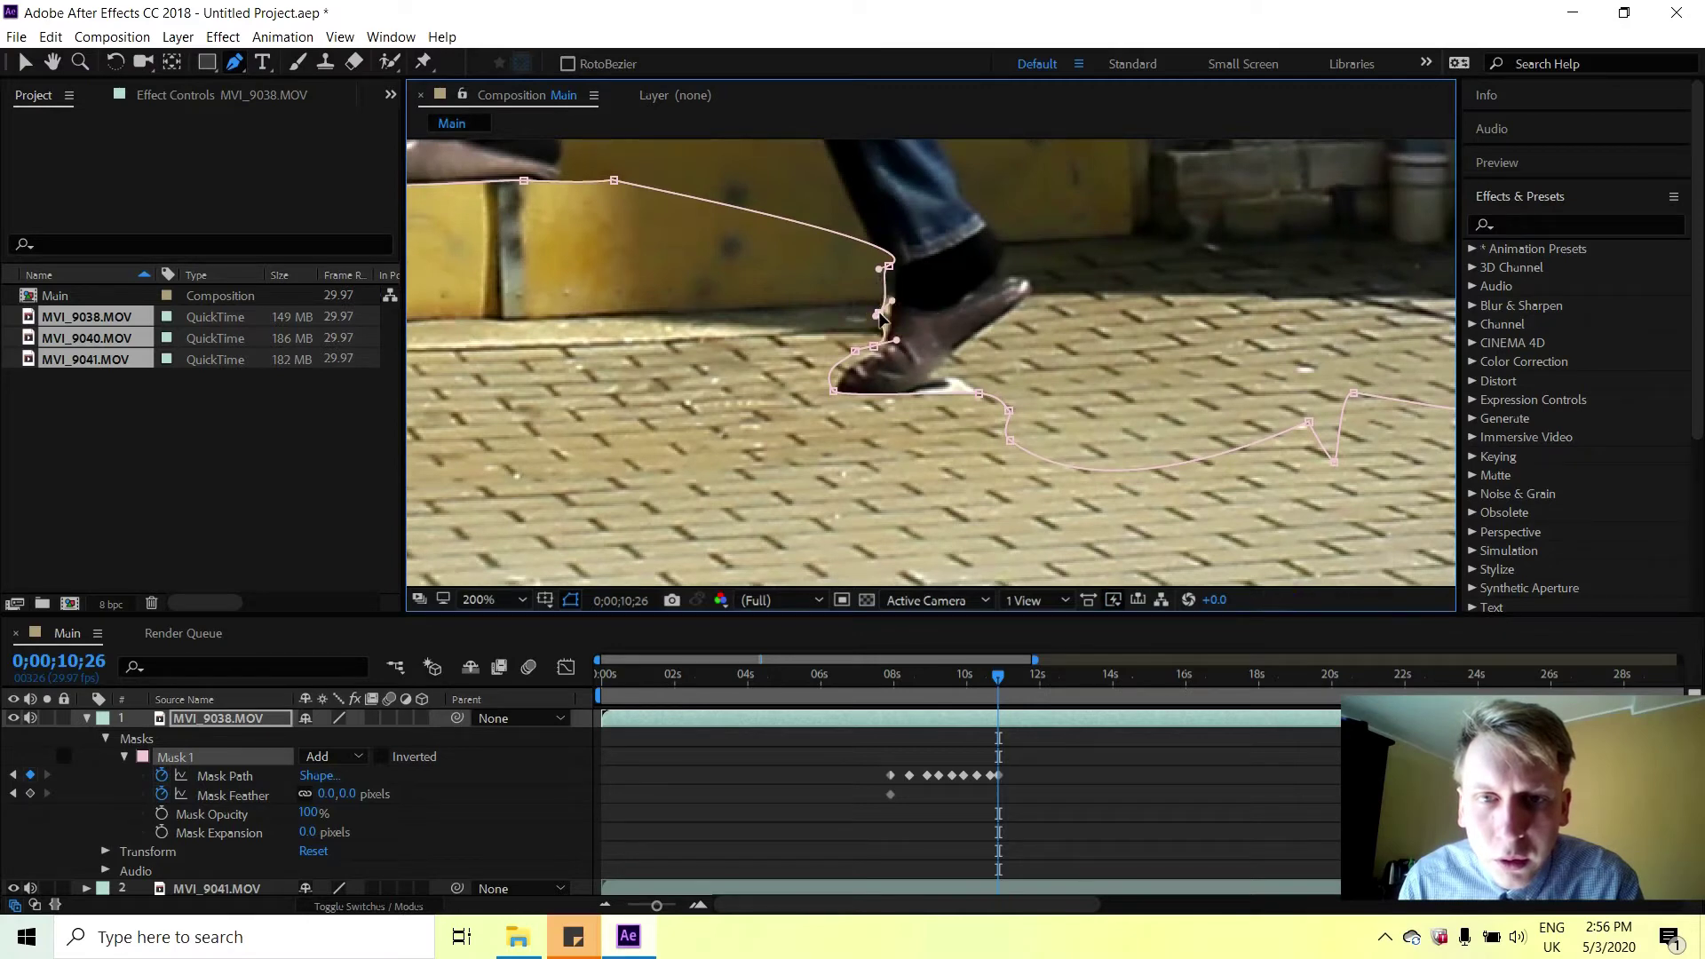
{"action": "left_click", "coordinate": [977, 389]}
{"action": "left_click_drag", "start_coordinate": [977, 389], "coordinate": [920, 397]}
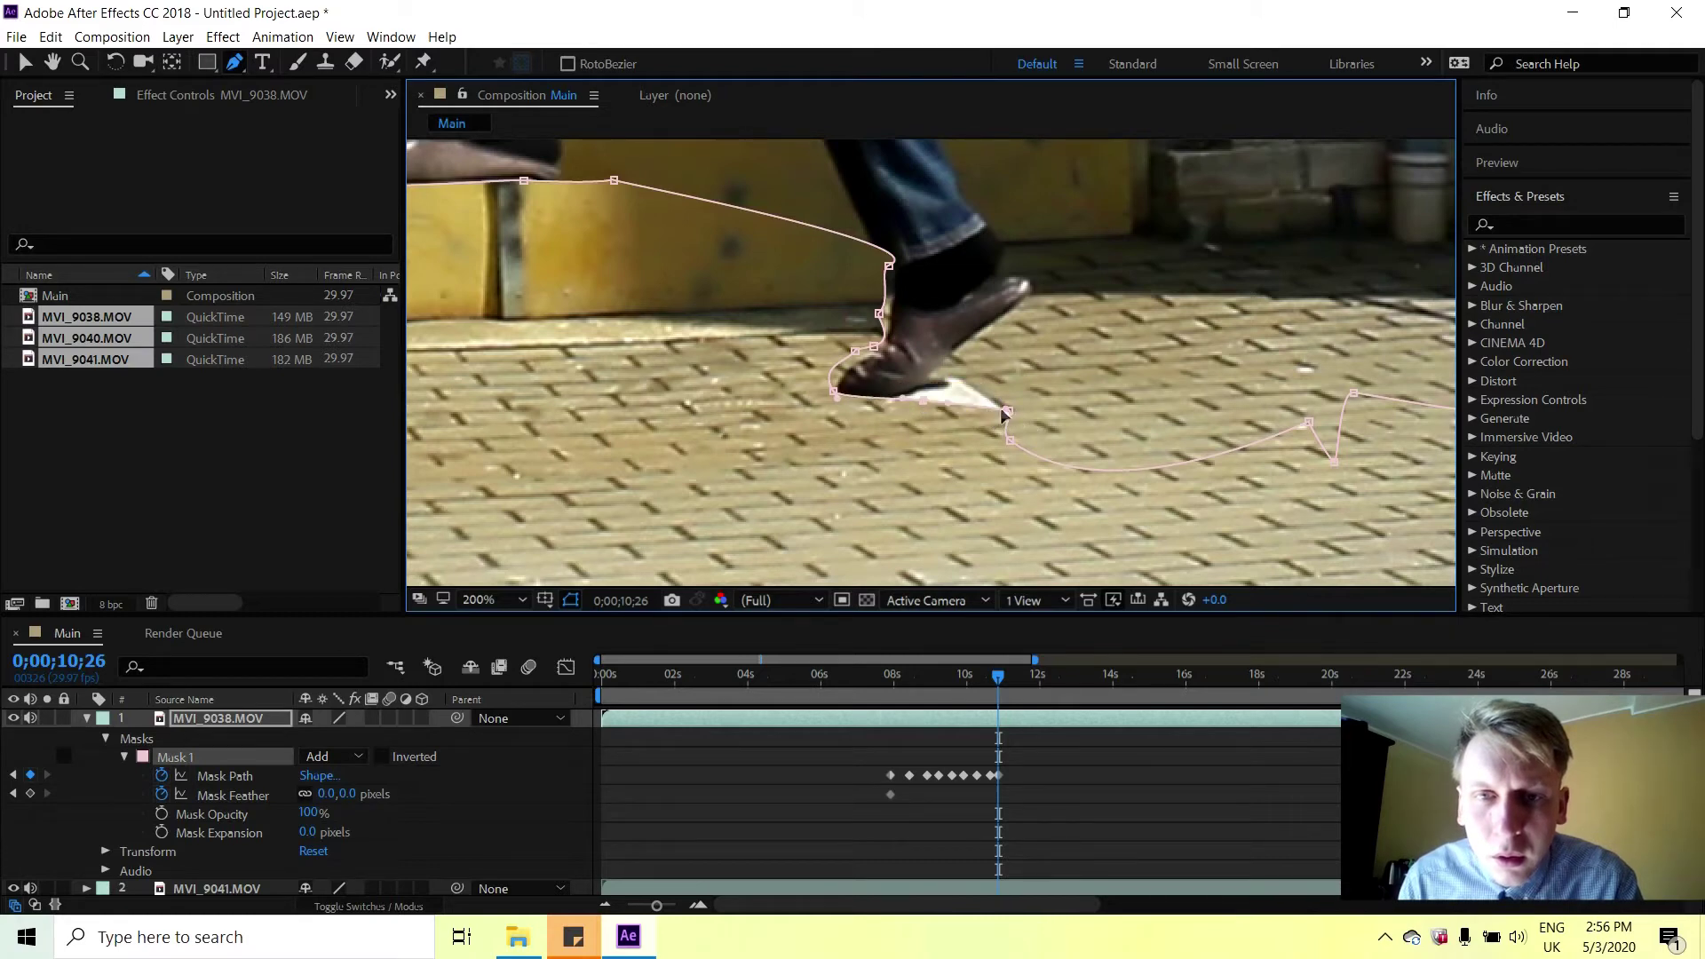
{"action": "left_click", "coordinate": [972, 405]}
{"action": "left_click_drag", "start_coordinate": [972, 404], "coordinate": [919, 392]}
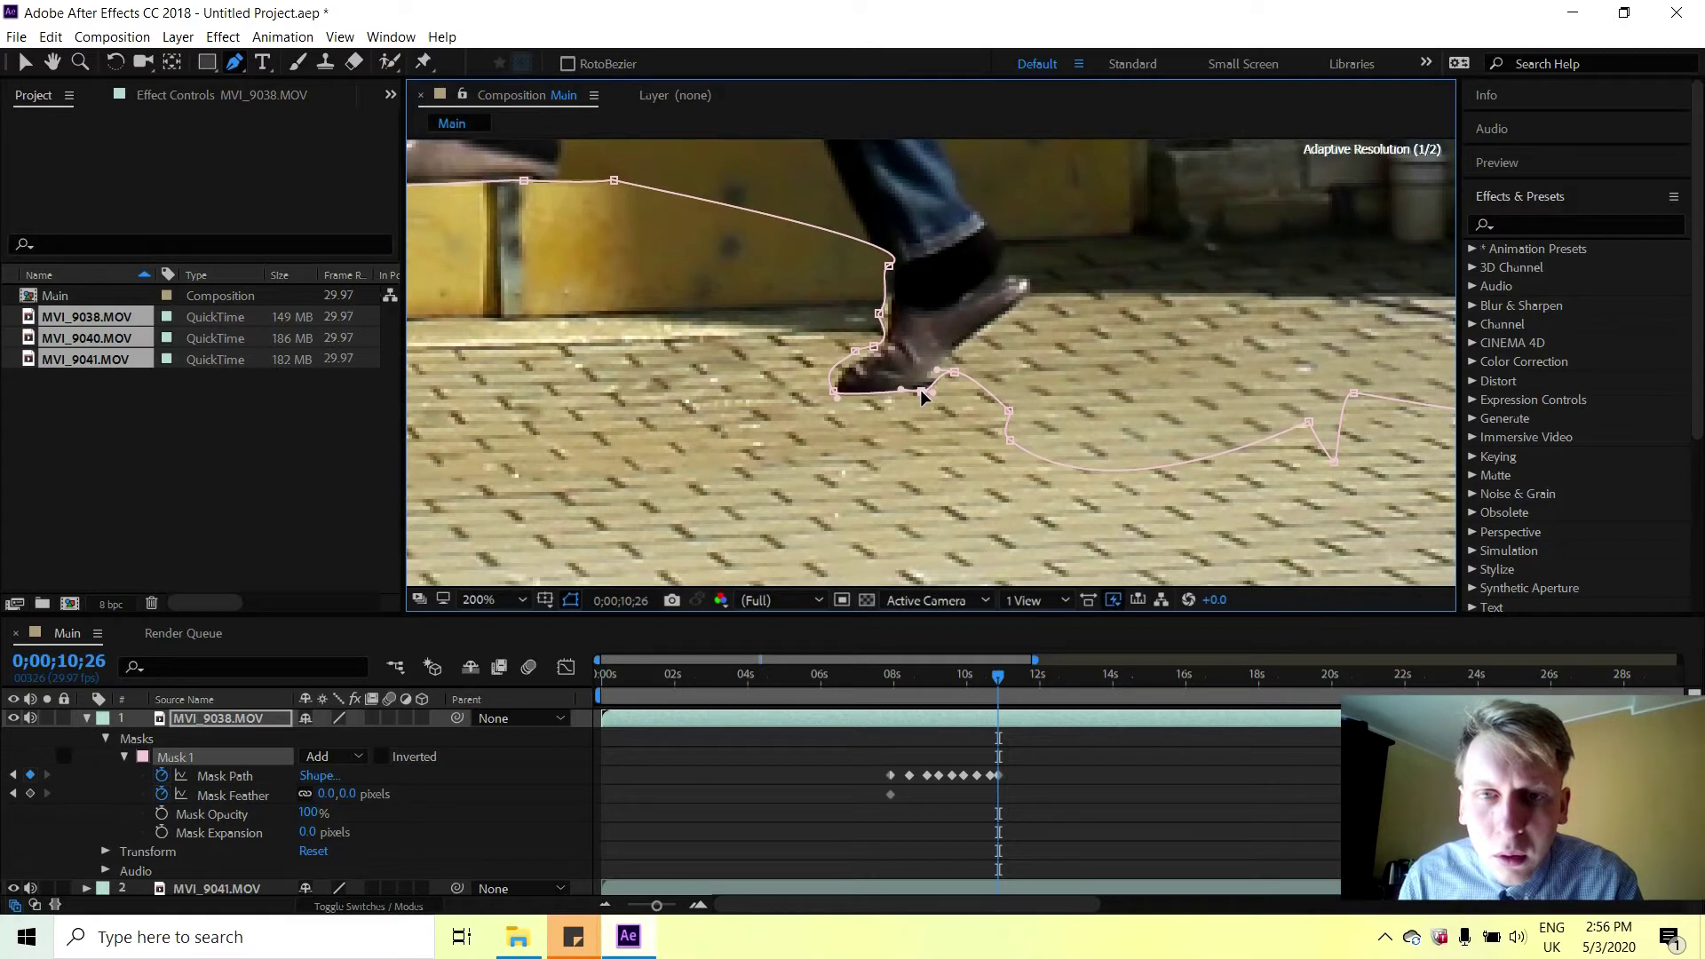
Add a point under the shoe and curve the mask around its toe.
{"action": "left_click", "coordinate": [869, 393]}
{"action": "left_click_drag", "start_coordinate": [872, 402], "coordinate": [877, 404]}
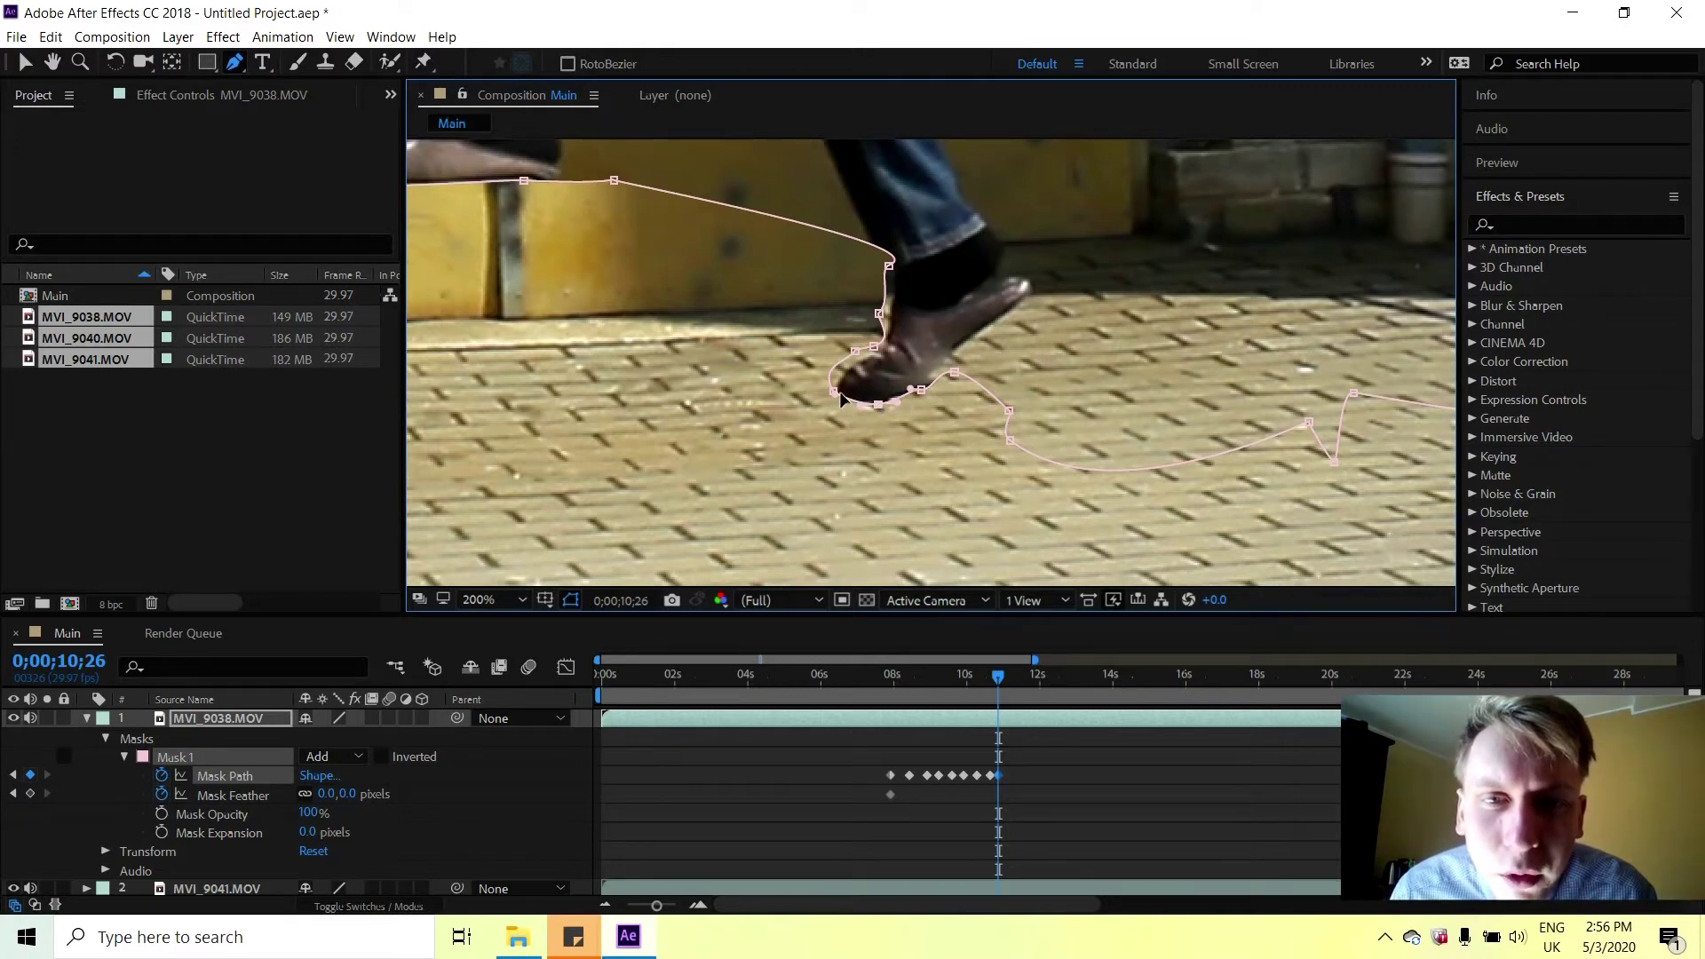
{"action": "left_click_drag", "start_coordinate": [833, 396], "coordinate": [828, 400]}
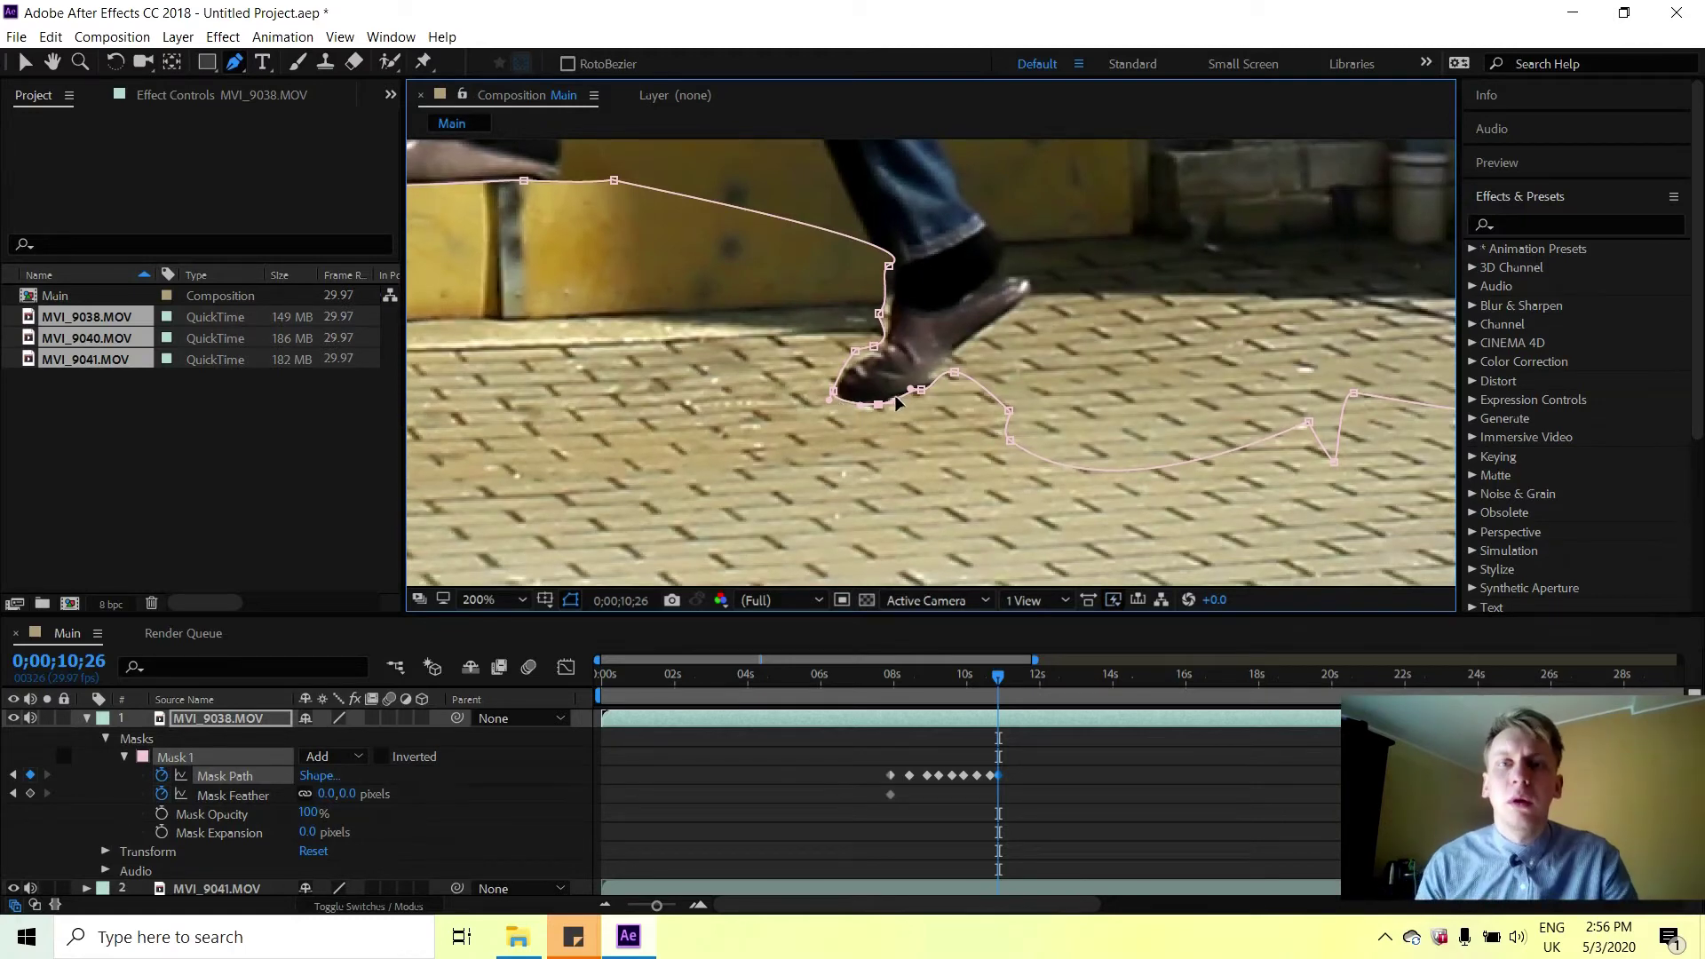
{"action": "left_click_drag", "start_coordinate": [890, 266], "coordinate": [869, 272]}
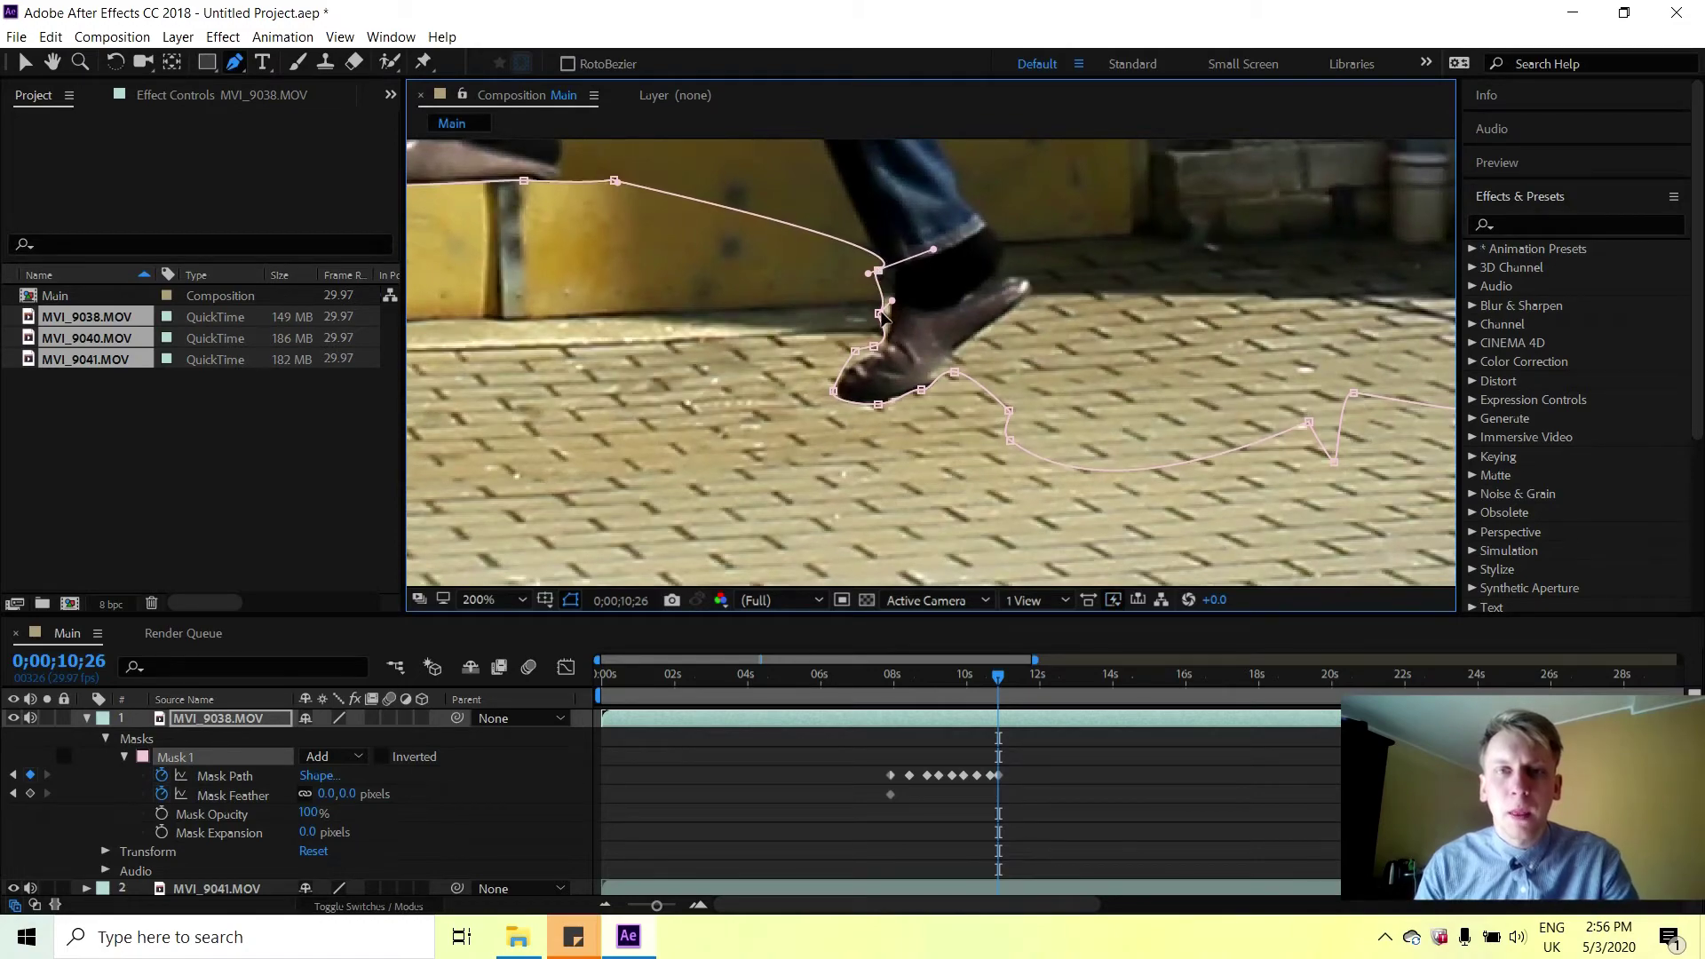
{"action": "scroll", "coordinate": [890, 309], "scroll_direction": "down", "scroll_amount": 5}
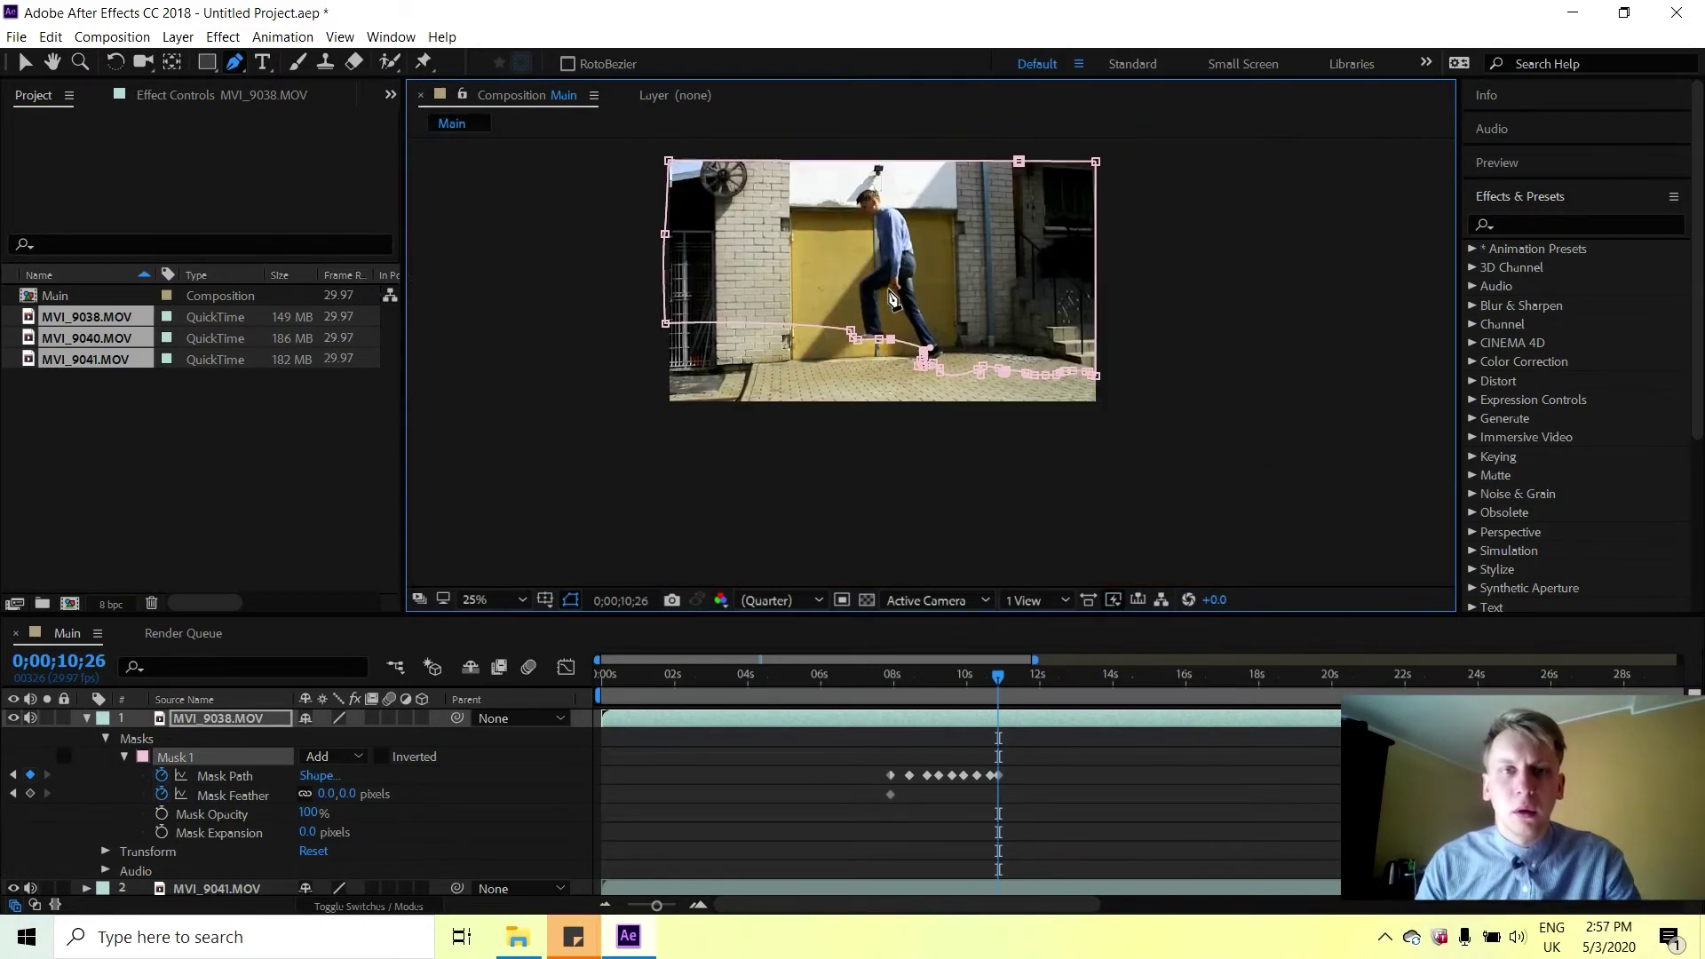
At frame 0;00;11;01, add a point and pull the top mask points down below the shoe.
{"action": "left_click_drag", "start_coordinate": [997, 680], "coordinate": [1006, 686]}
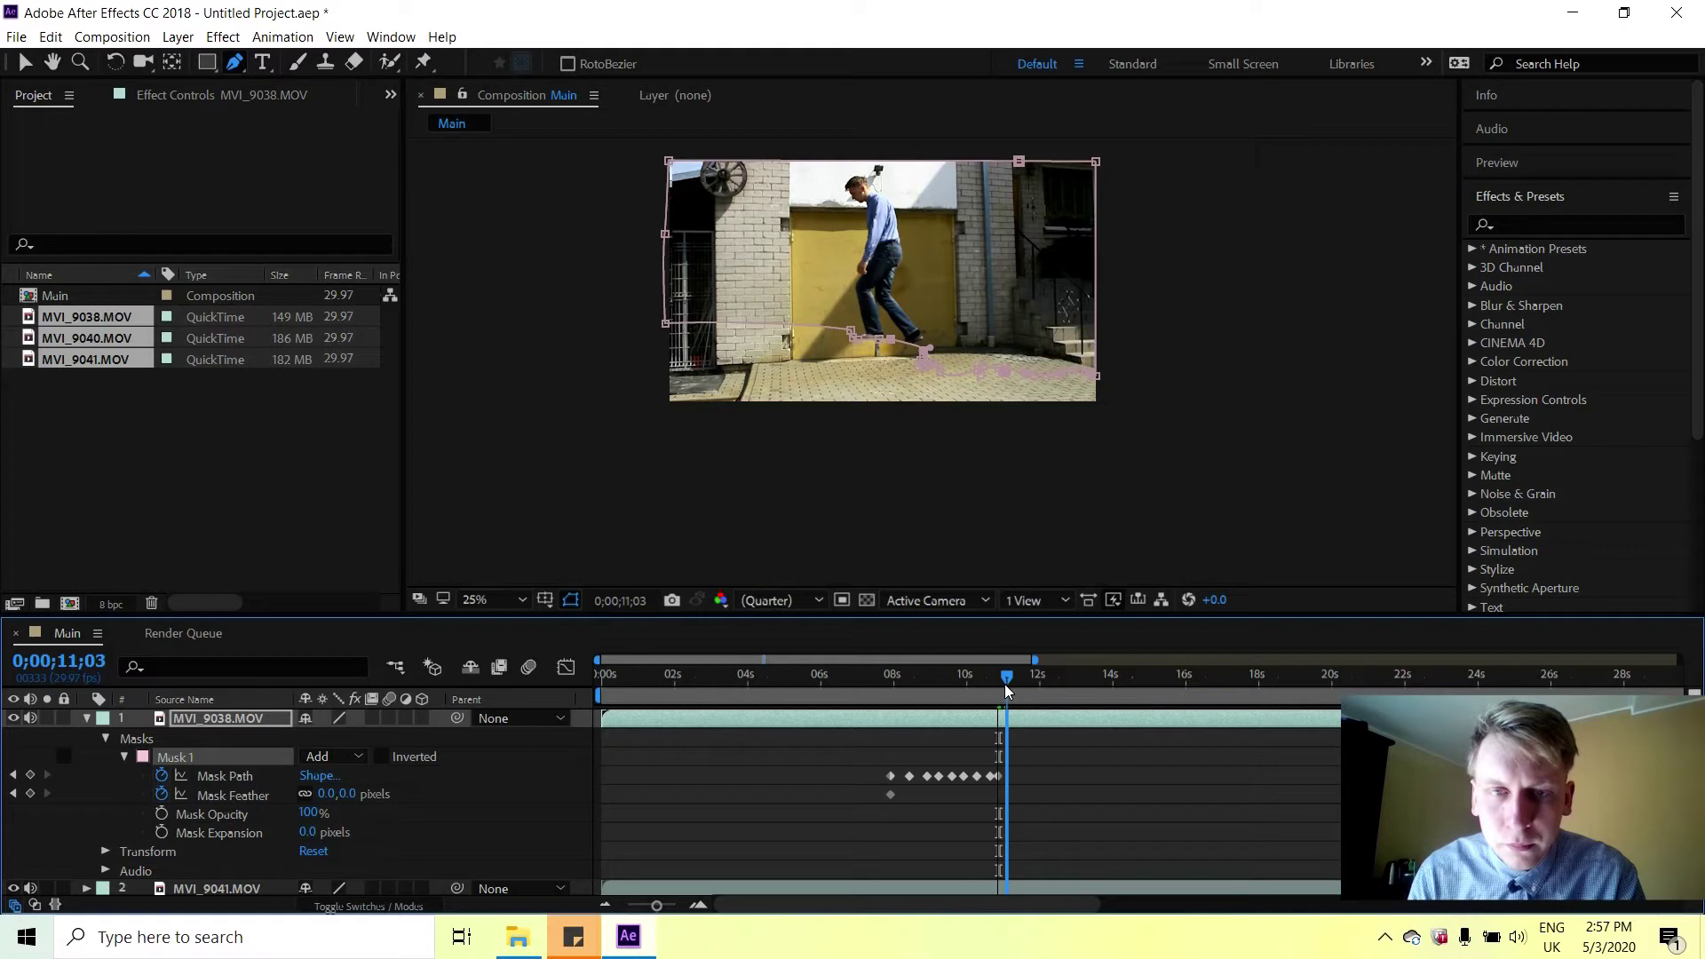
{"action": "left_click_drag", "start_coordinate": [1005, 685], "coordinate": [1003, 685]}
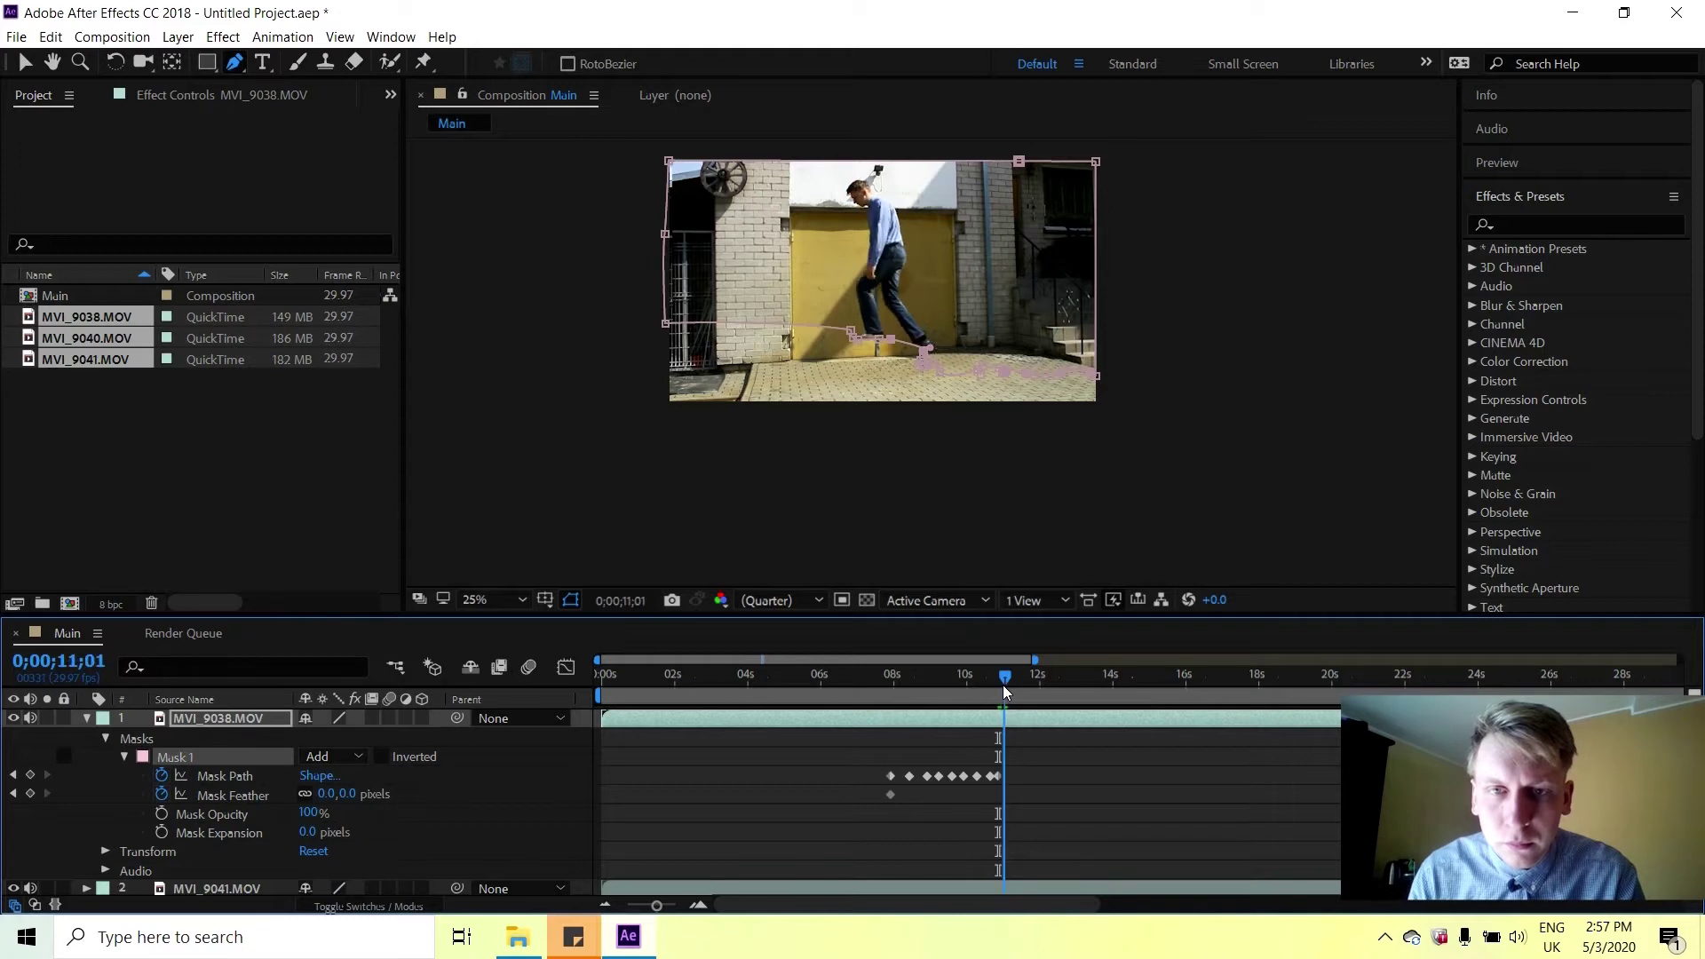
{"action": "scroll", "coordinate": [910, 364], "scroll_direction": "up", "scroll_amount": 6}
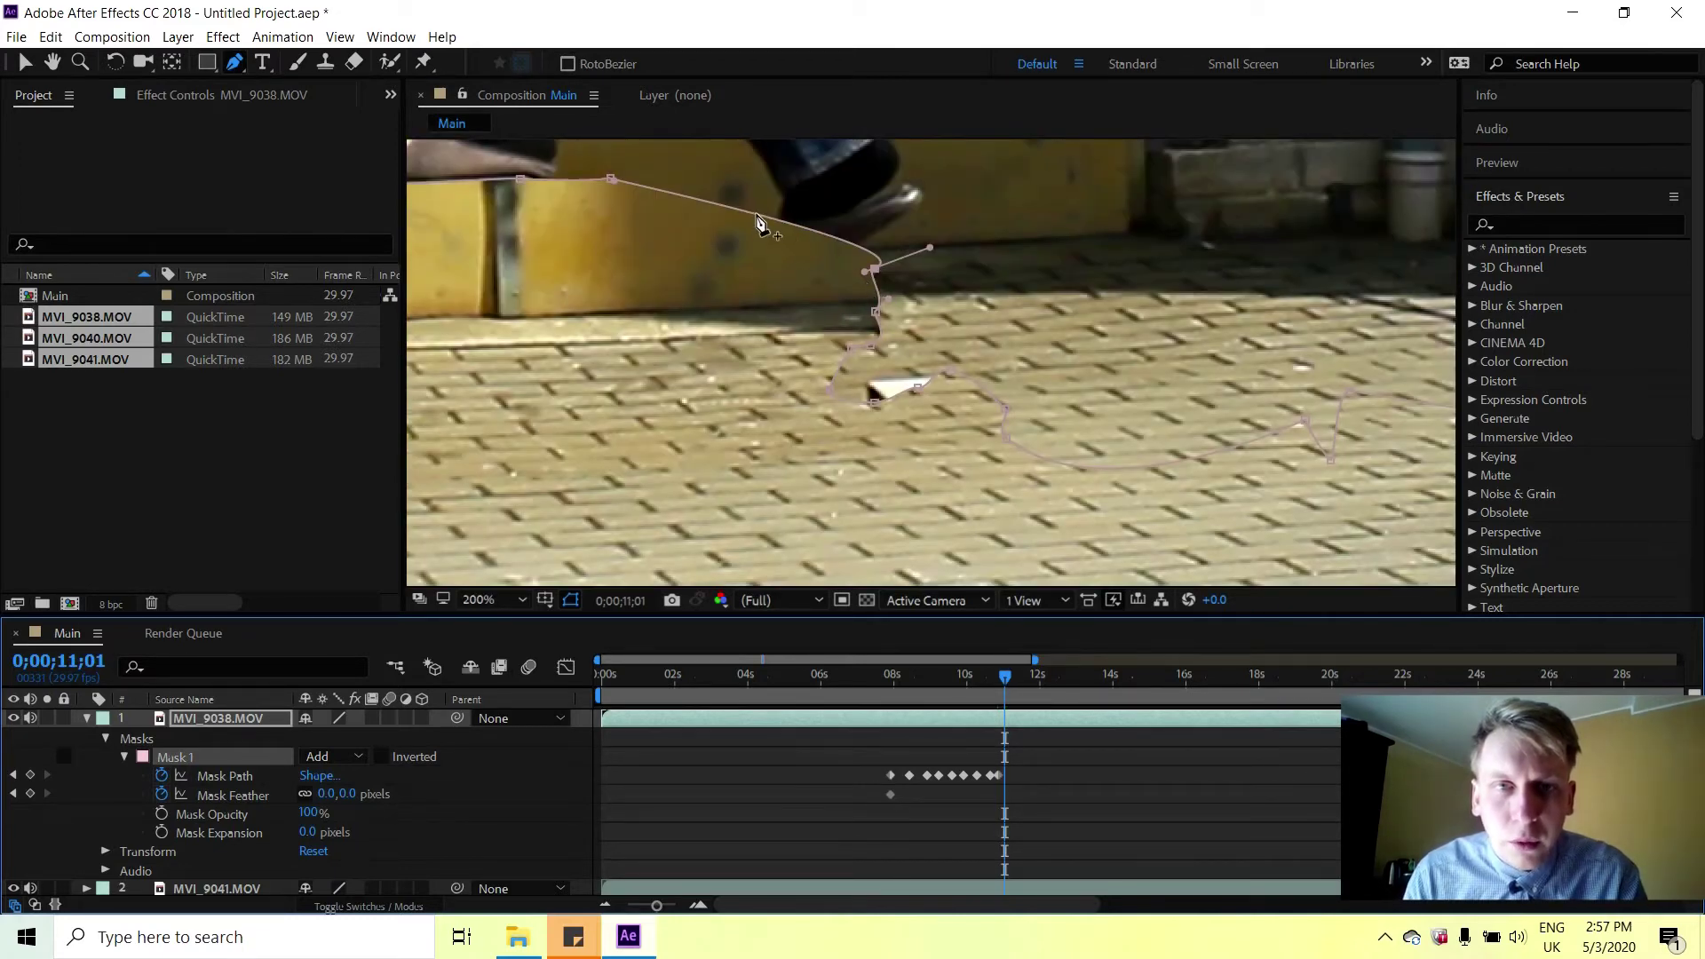
{"action": "left_click", "coordinate": [757, 217]}
{"action": "left_click_drag", "start_coordinate": [756, 237], "coordinate": [725, 327]}
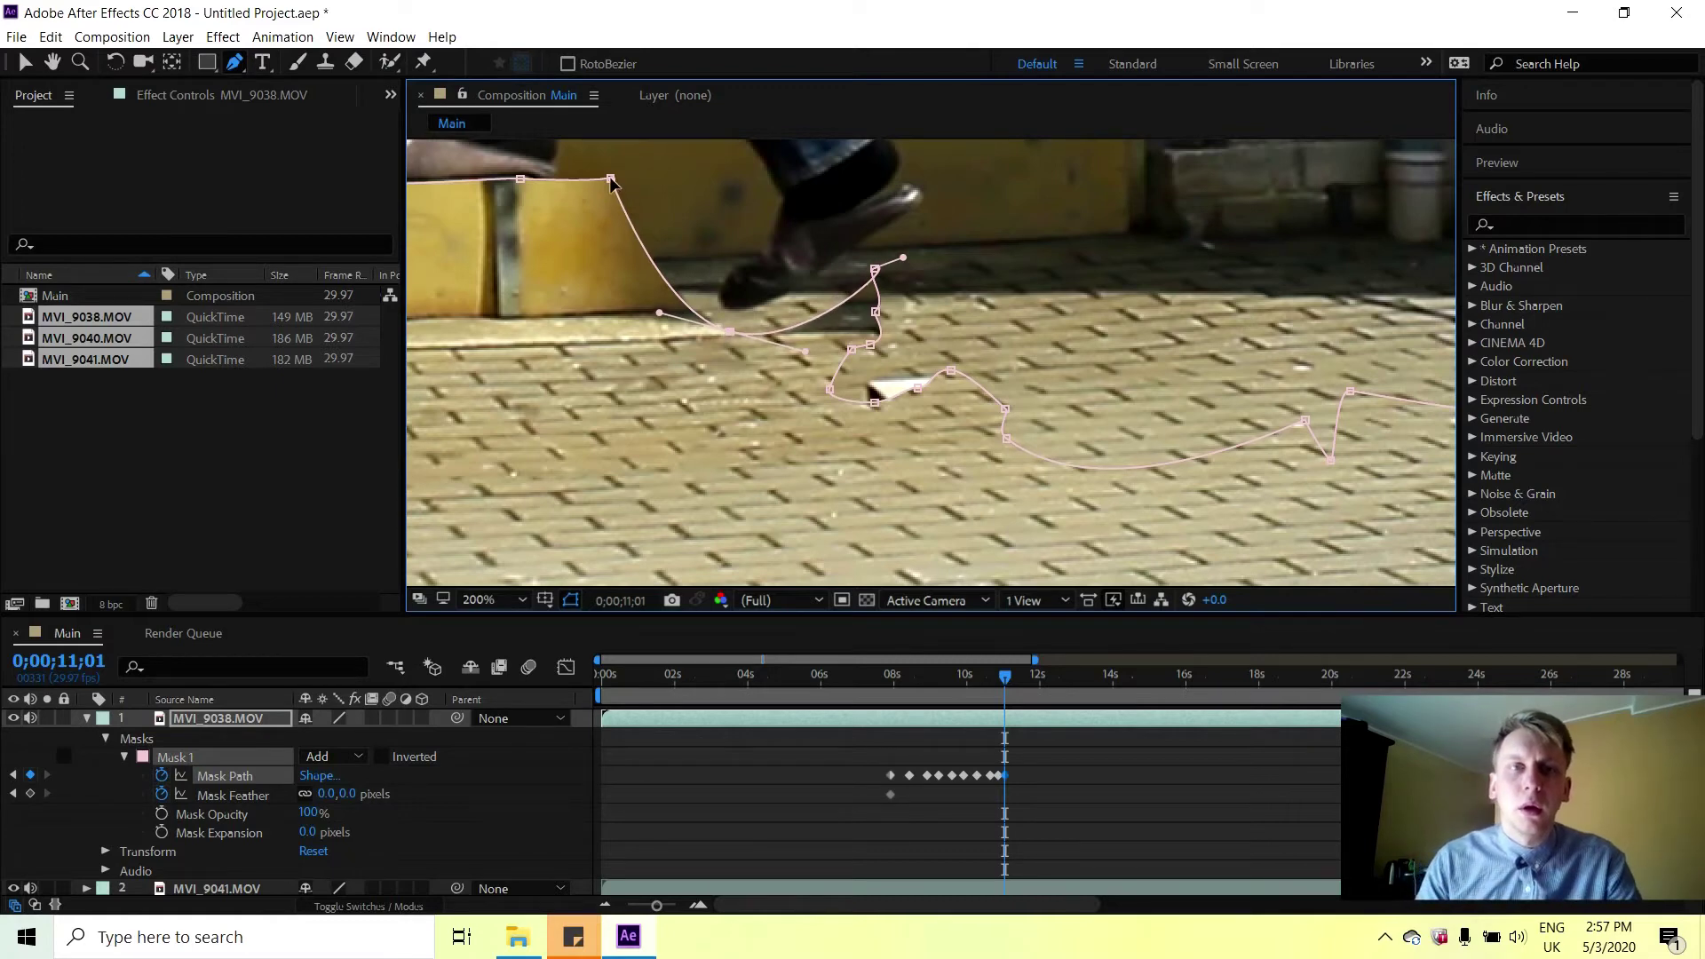
{"action": "left_click_drag", "start_coordinate": [611, 182], "coordinate": [582, 372]}
Zoomed out, reshape the mask points and curves to follow the shoe's edge.
{"action": "key", "text": "comma"}
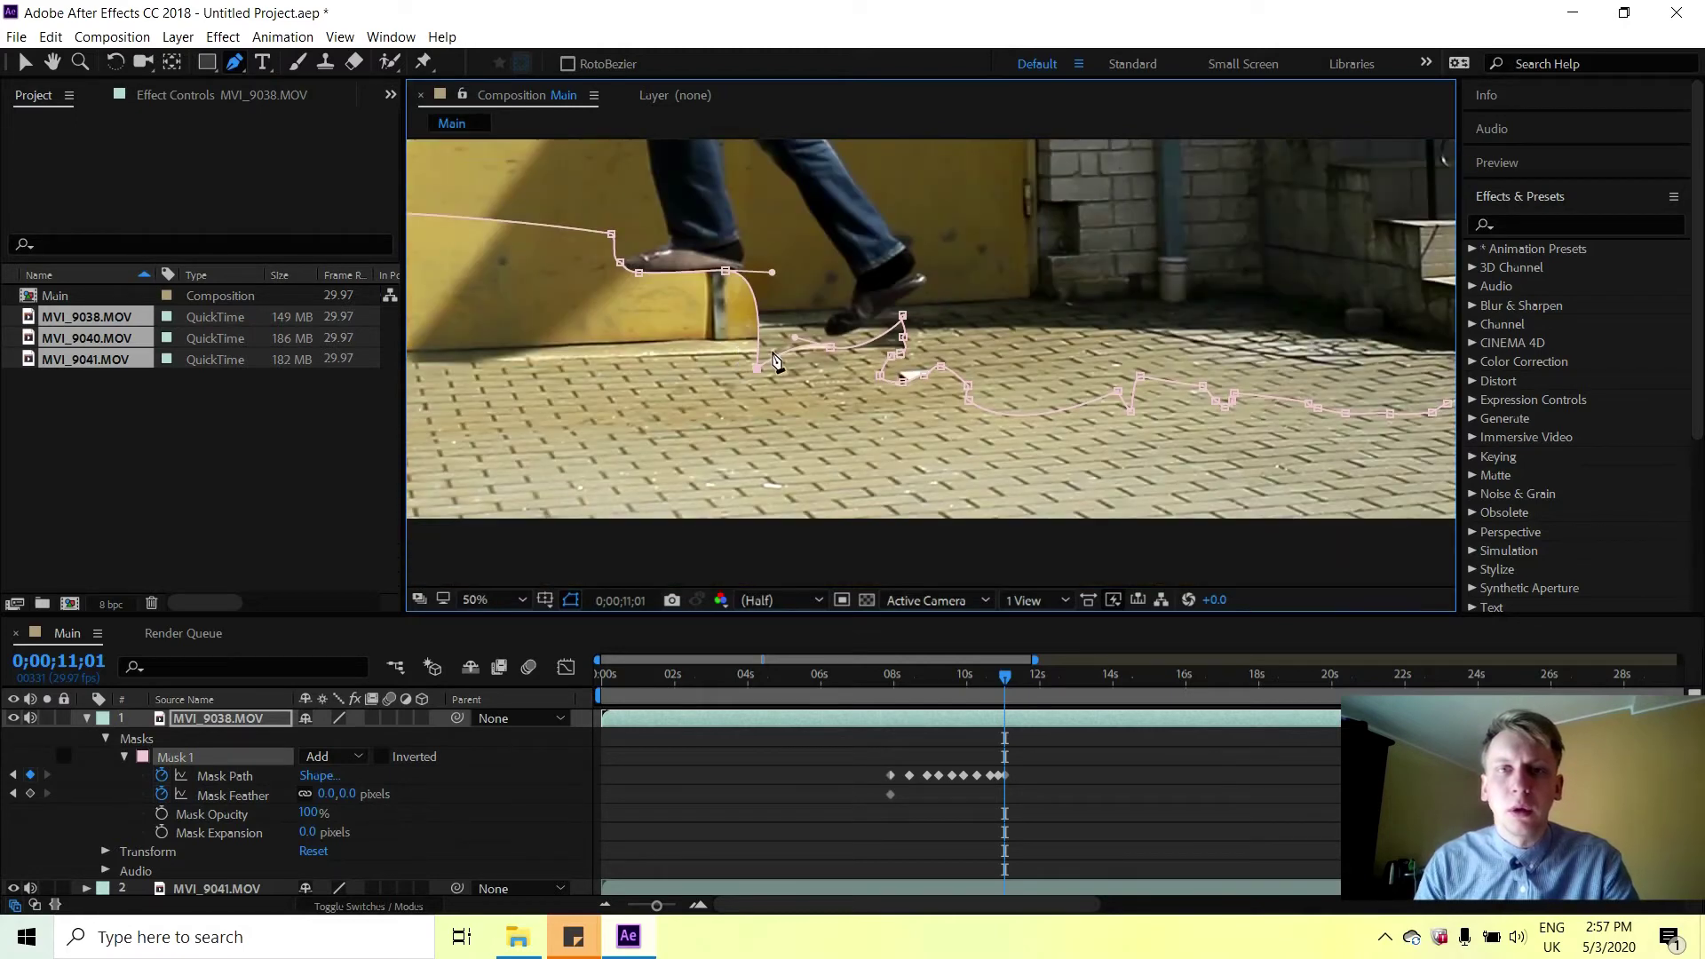
{"action": "key", "text": "comma"}
{"action": "key", "text": "comma"}
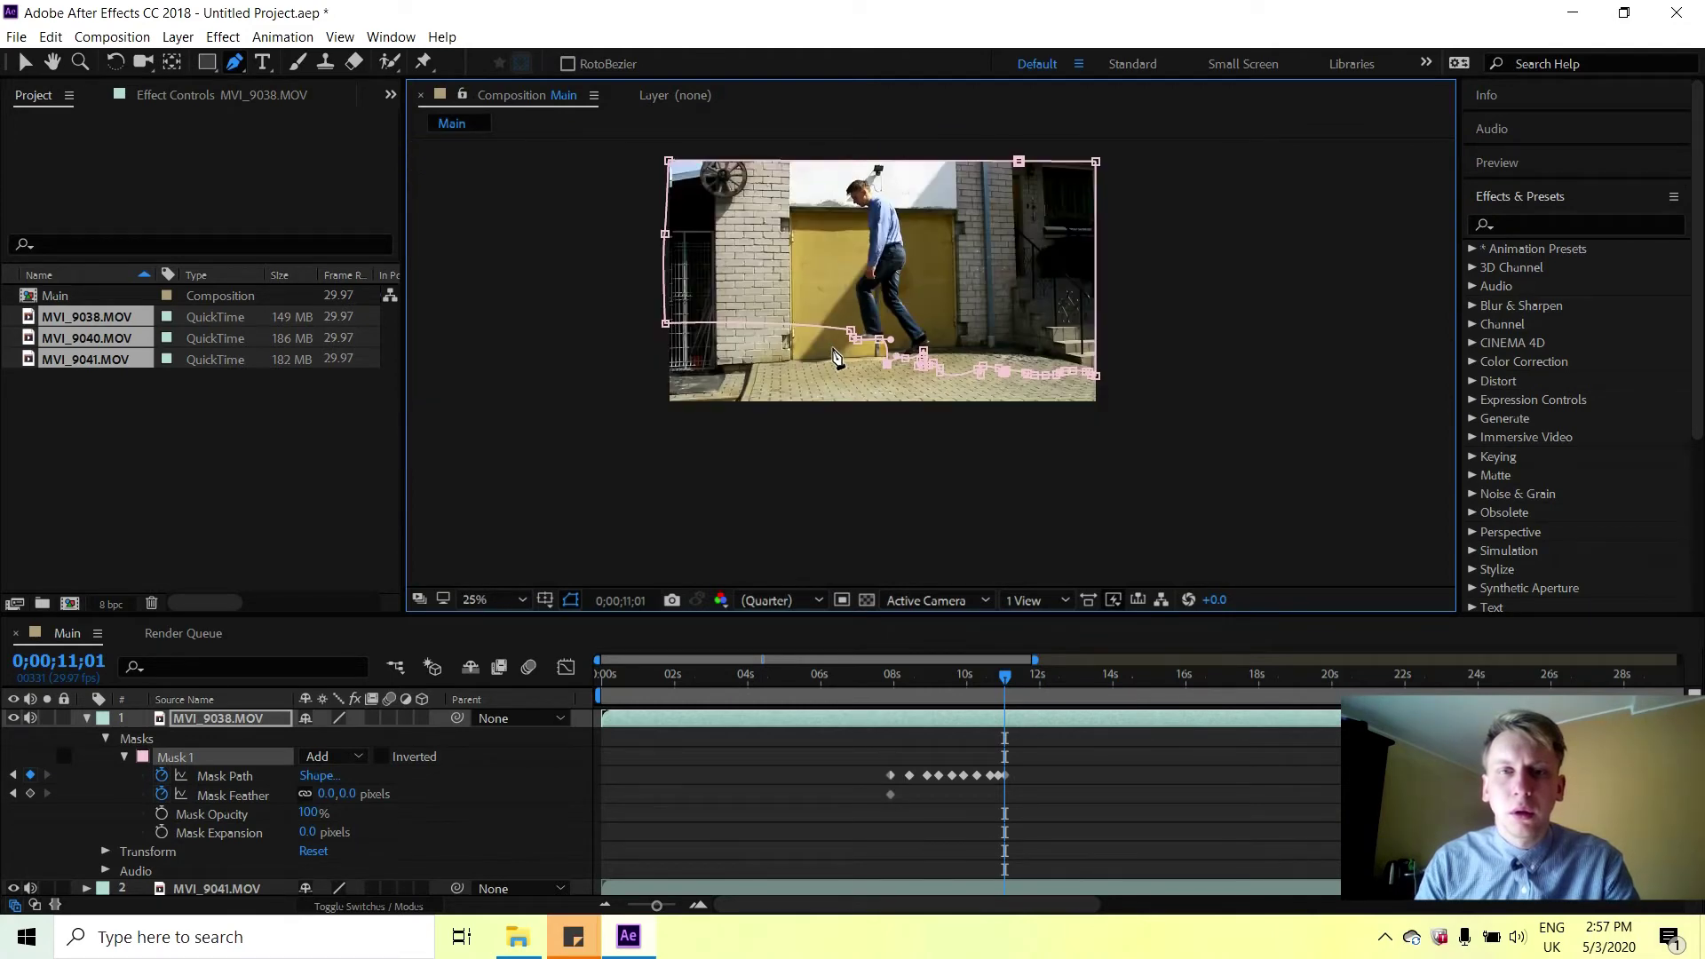
{"action": "scroll", "coordinate": [965, 344], "scroll_direction": "up", "scroll_amount": 2}
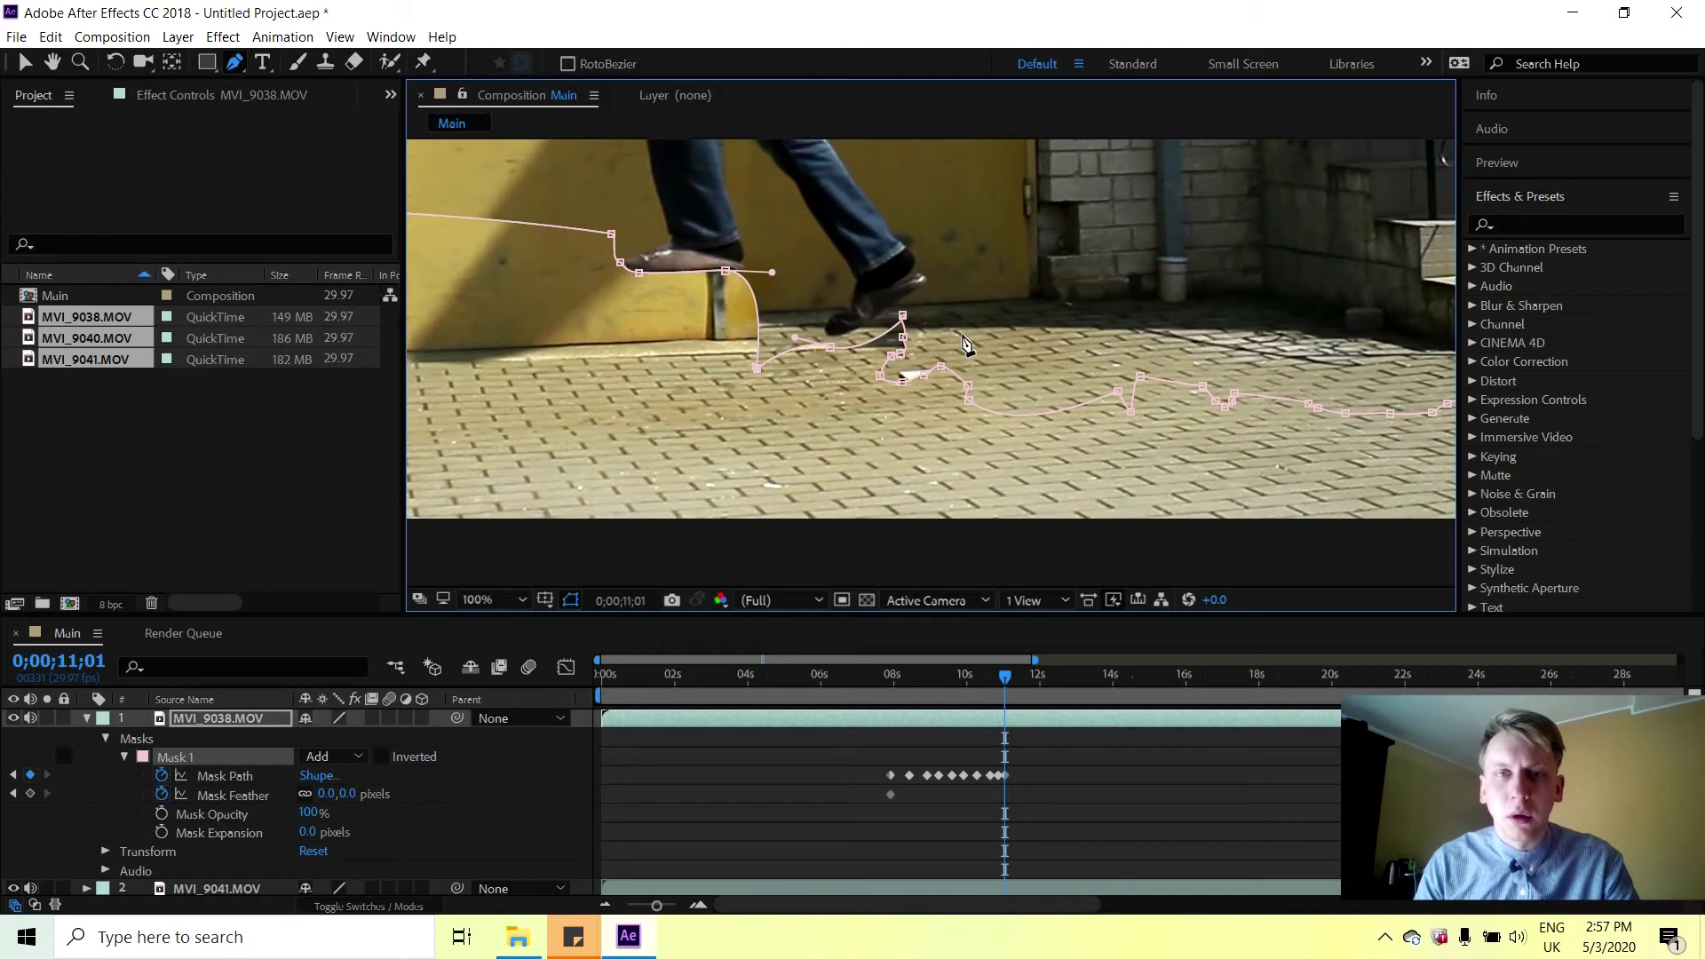
{"action": "scroll", "coordinate": [928, 364], "scroll_direction": "up", "scroll_amount": 1}
{"action": "left_click_drag", "start_coordinate": [596, 359], "coordinate": [757, 254]}
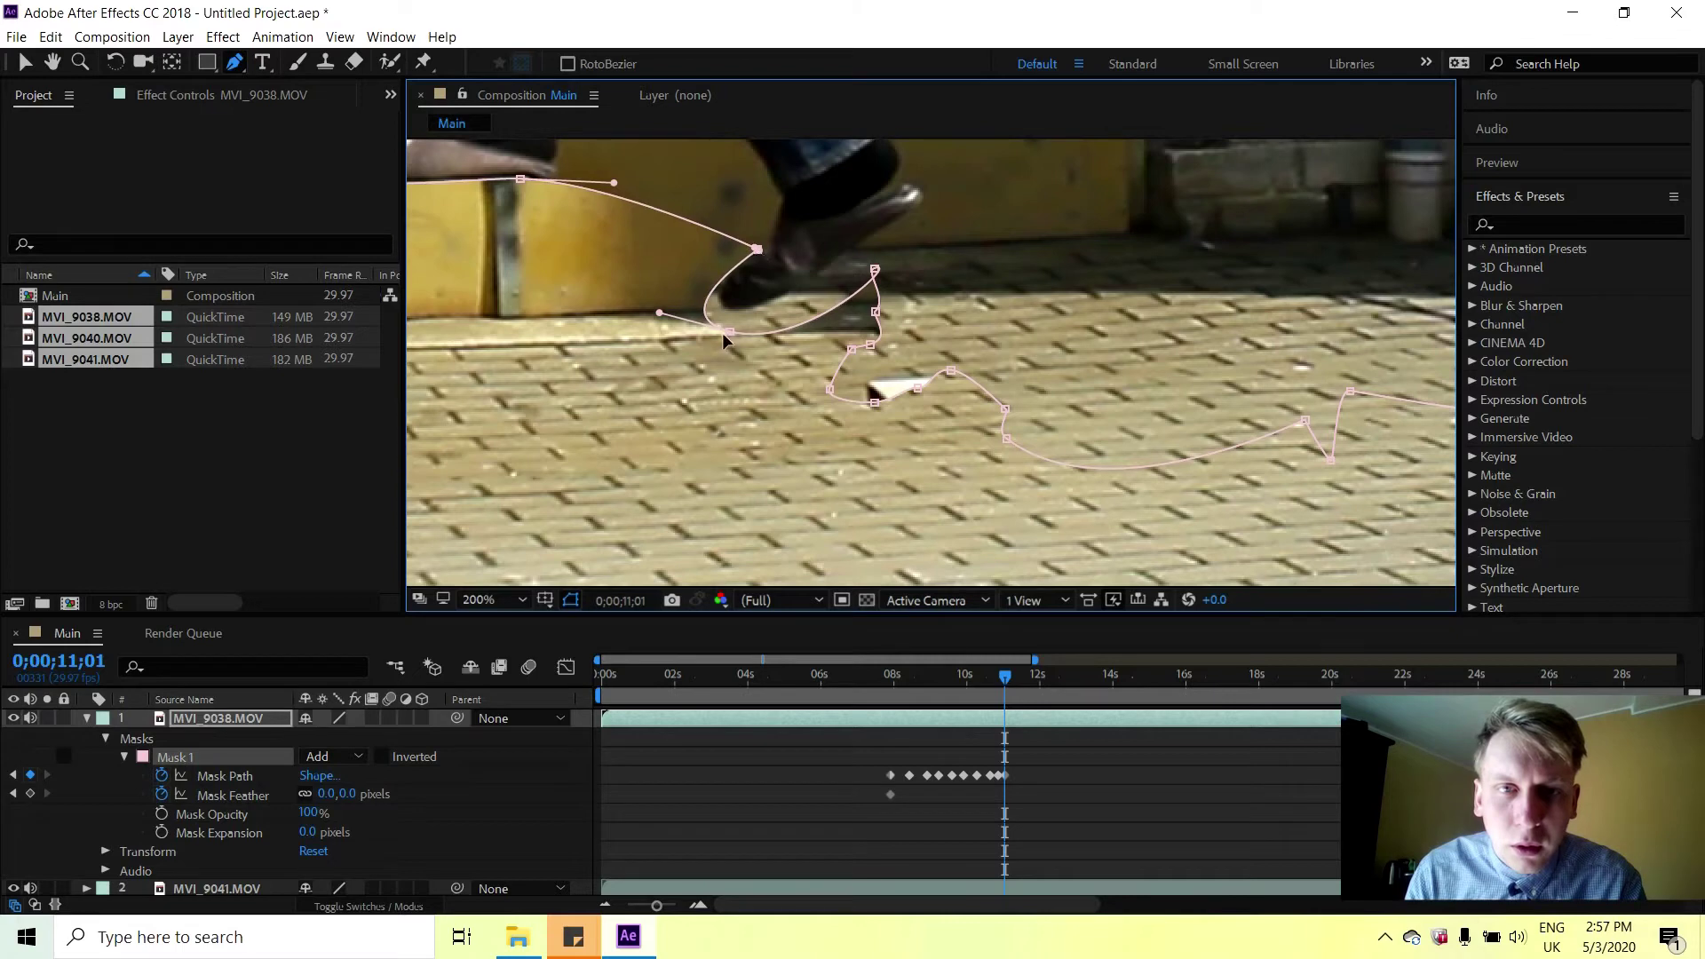
{"action": "left_click_drag", "start_coordinate": [731, 336], "coordinate": [751, 320]}
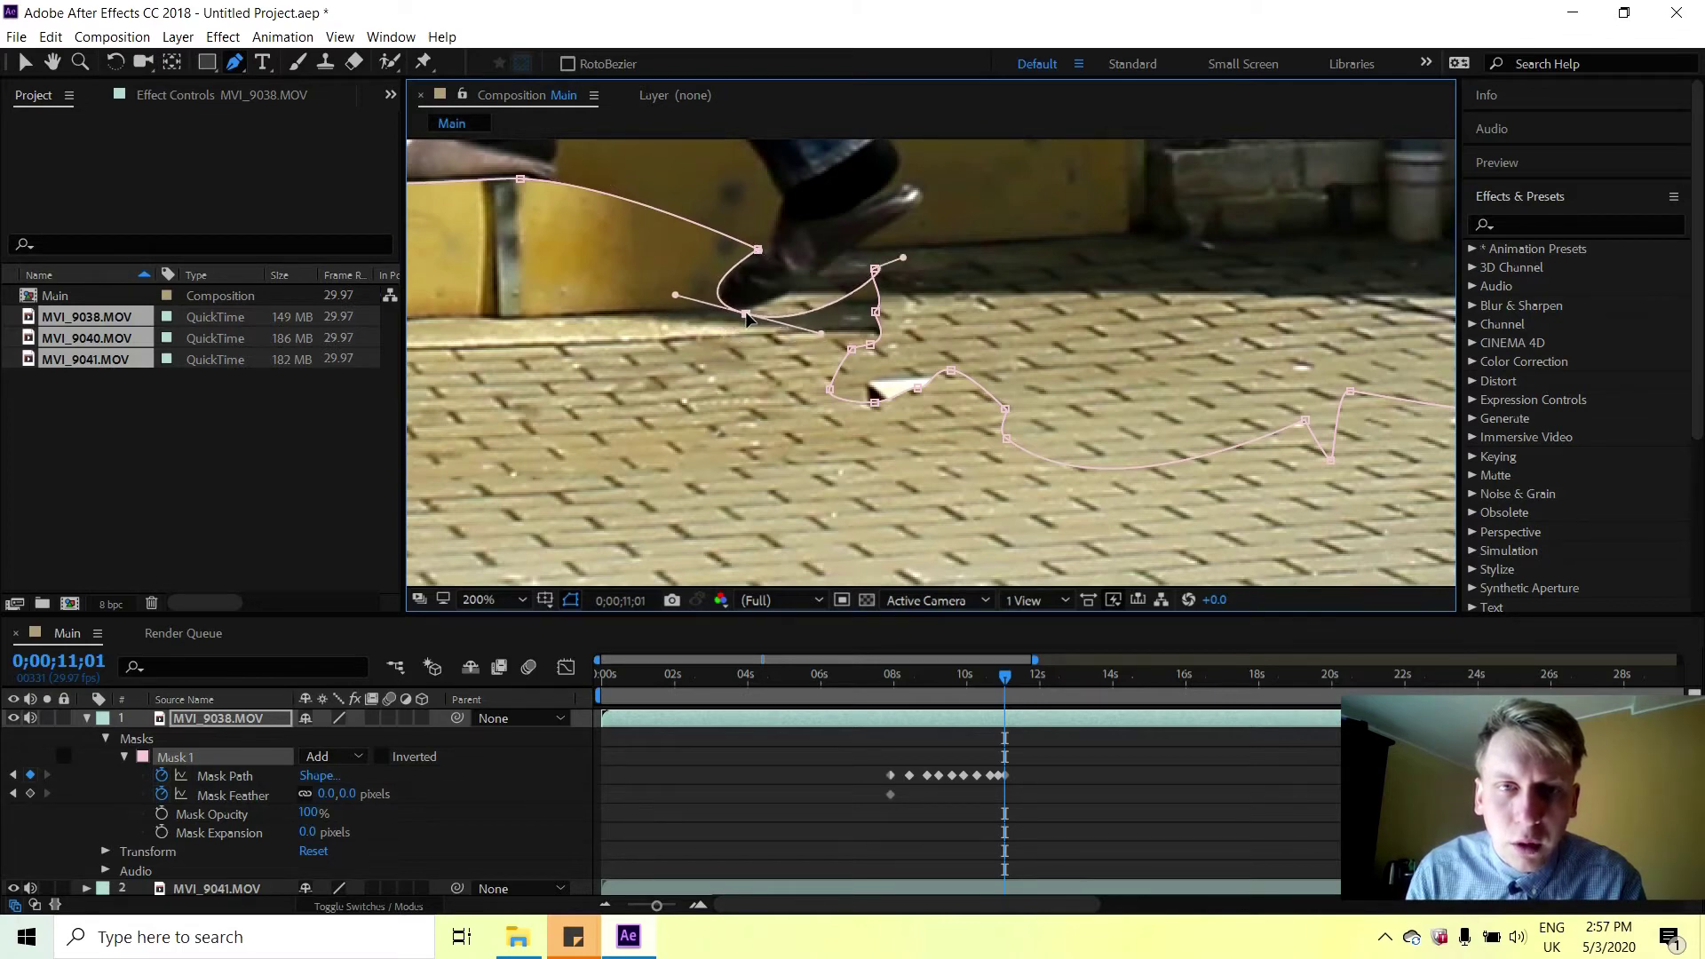
{"action": "left_click_drag", "start_coordinate": [878, 273], "coordinate": [842, 259]}
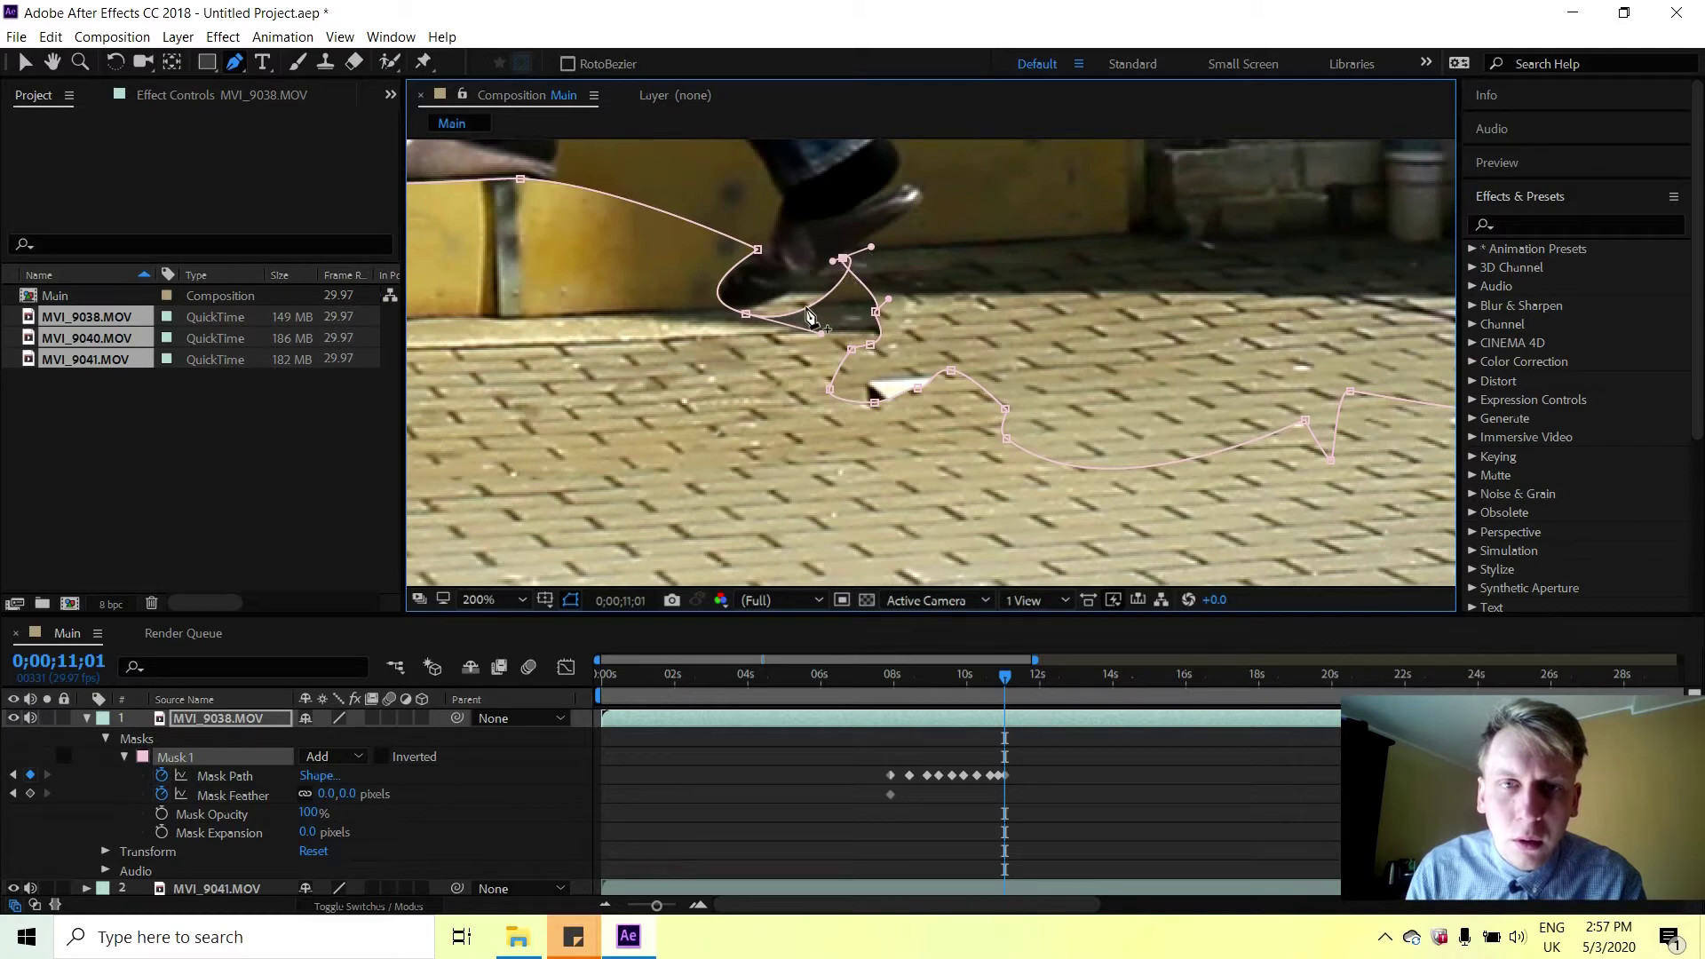
{"action": "left_click_drag", "start_coordinate": [808, 315], "coordinate": [789, 294]}
Add points pulled out to enclose the shoe, undoing the accidental Mask 2.
{"action": "left_click", "coordinate": [767, 313]}
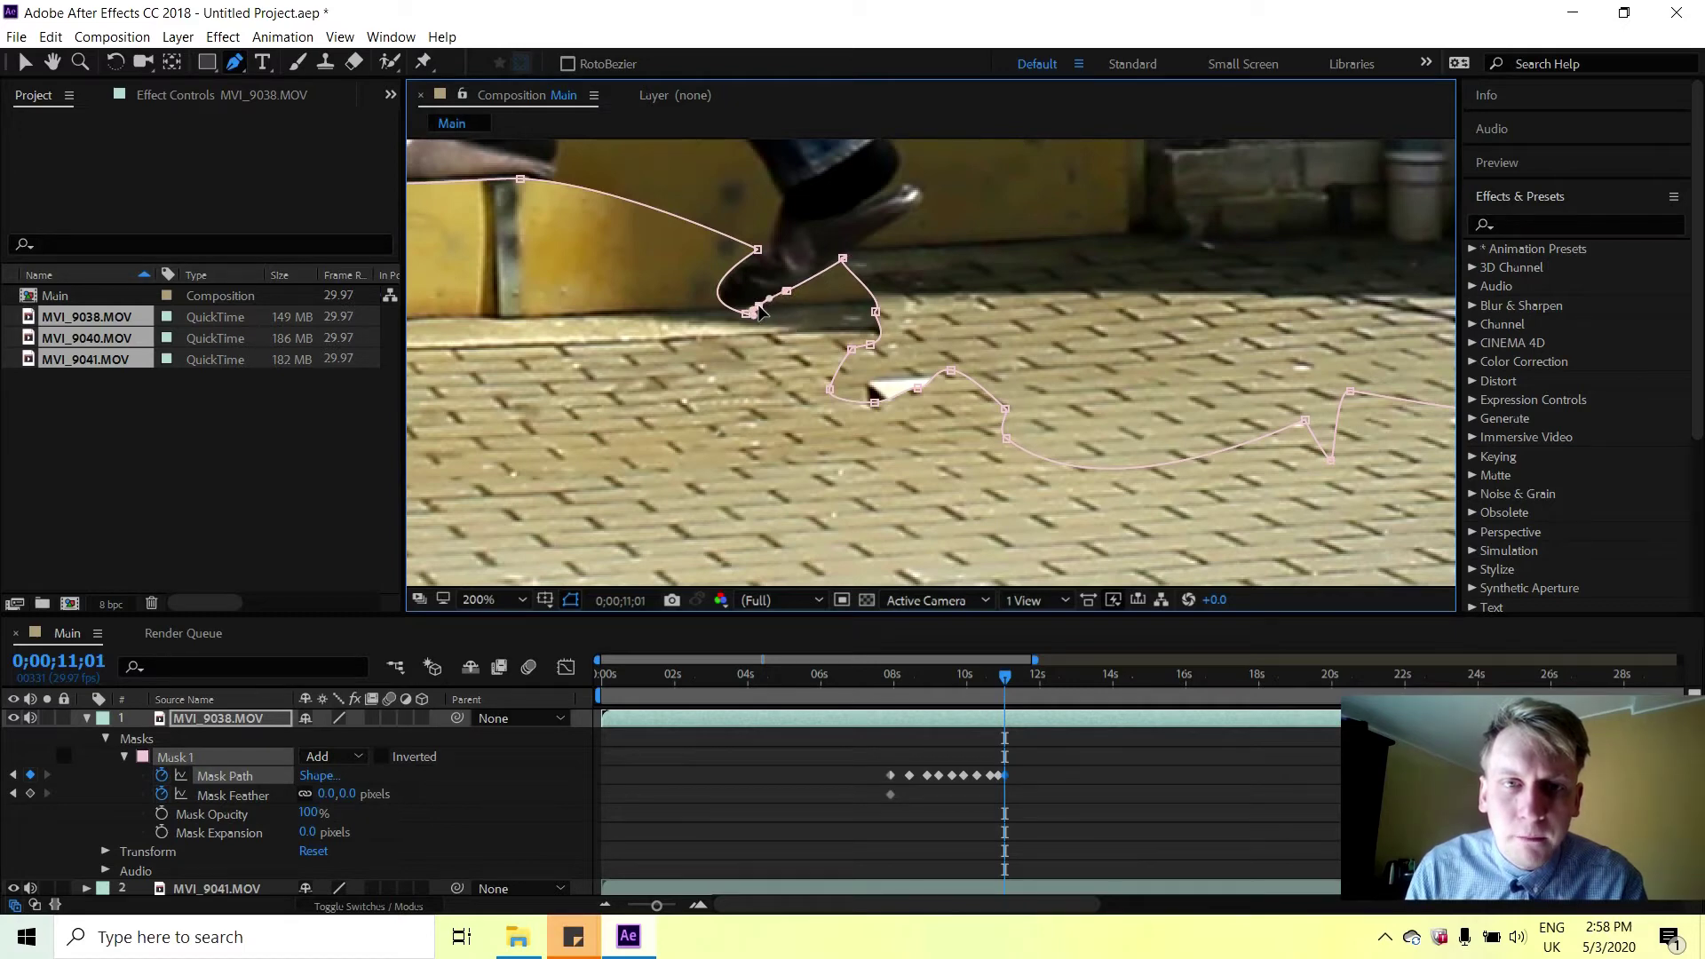
{"action": "left_click", "coordinate": [862, 285]}
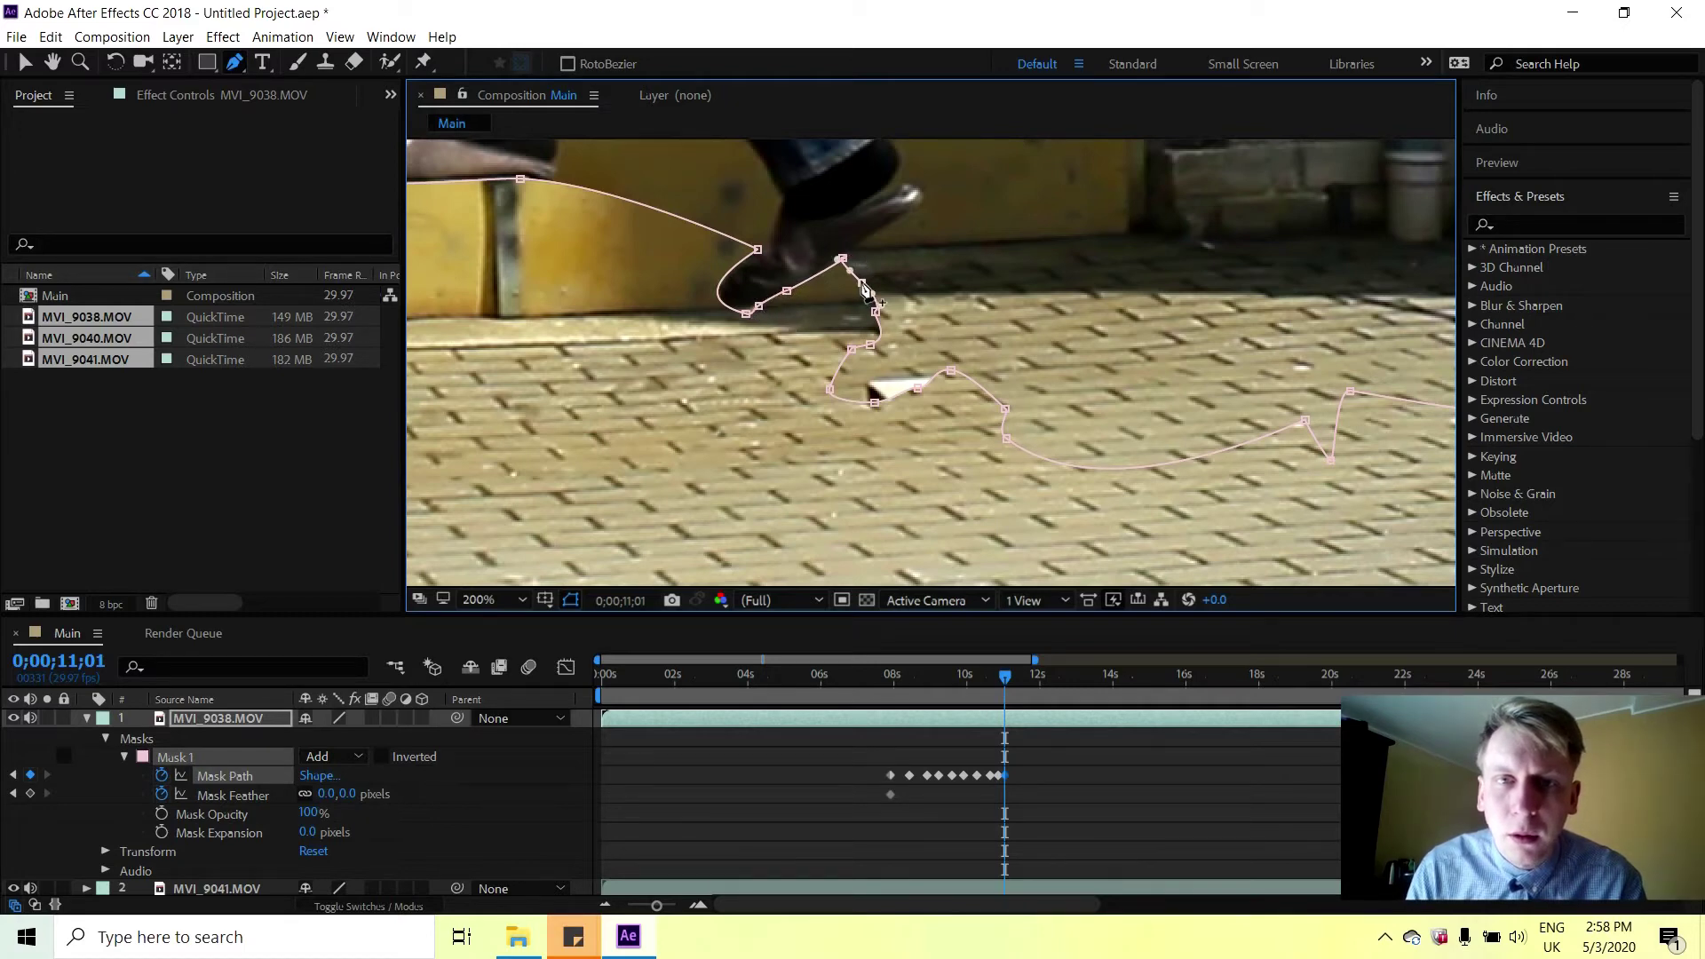
{"action": "left_click_drag", "start_coordinate": [862, 282], "coordinate": [1169, 188]}
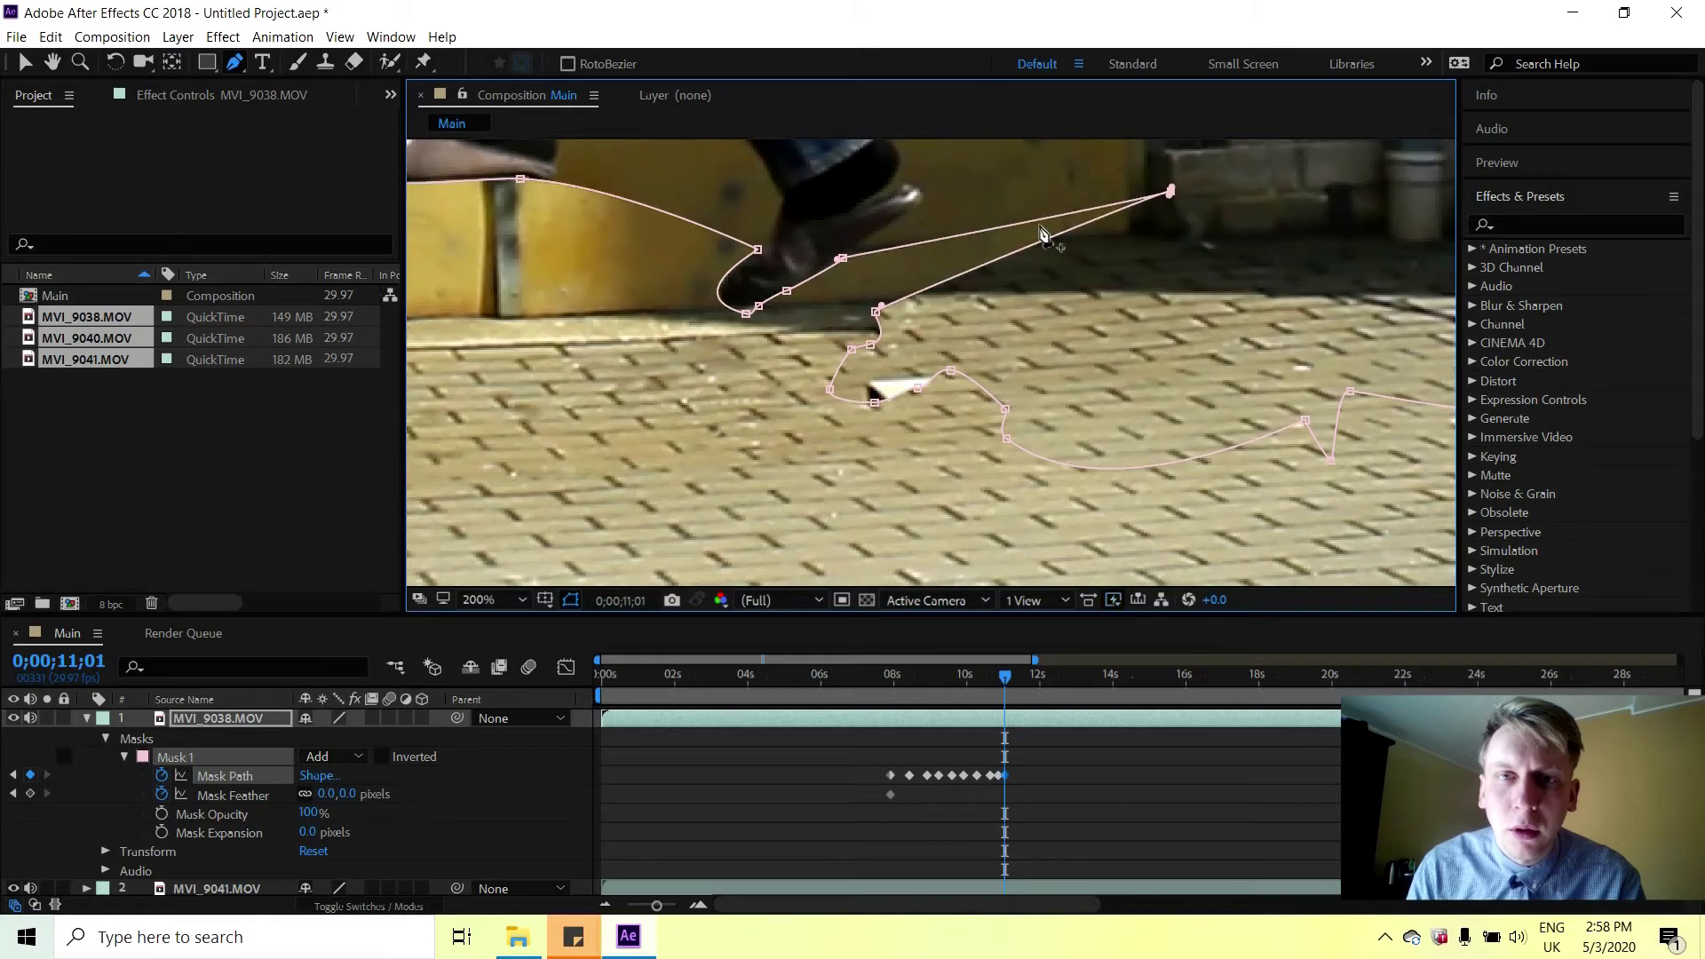
{"action": "left_click", "coordinate": [1009, 262]}
{"action": "key", "text": "ctrl+z"}
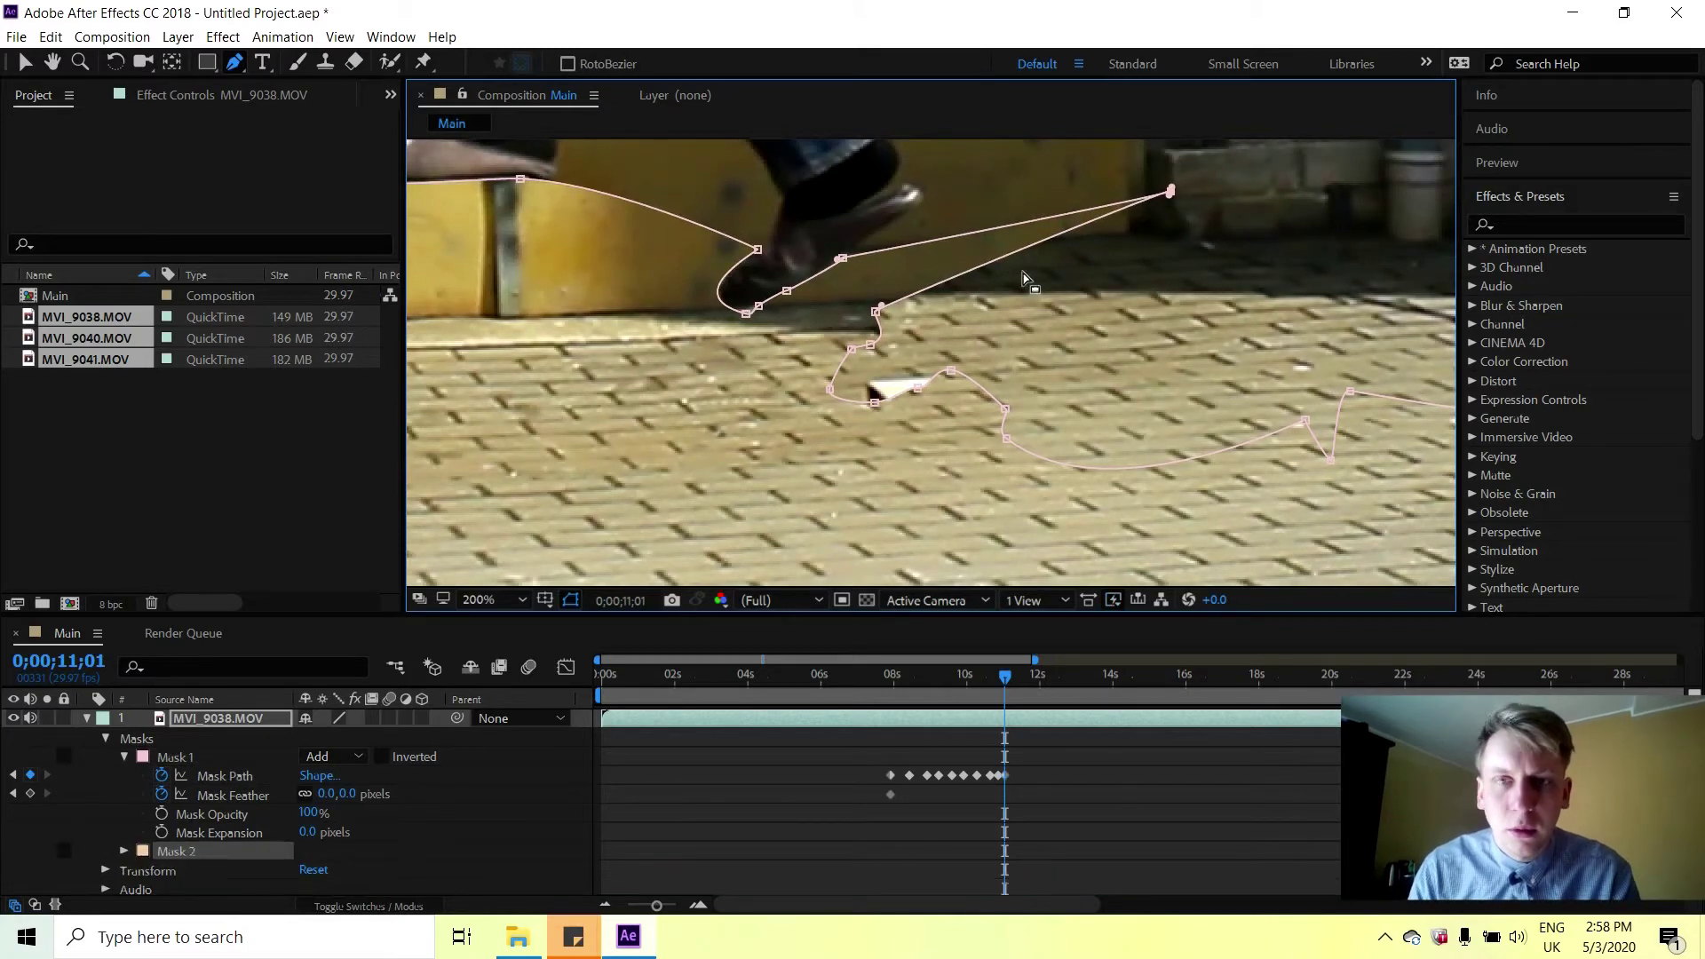
{"action": "left_click", "coordinate": [1010, 258]}
{"action": "left_click_drag", "start_coordinate": [1026, 271], "coordinate": [1188, 291]}
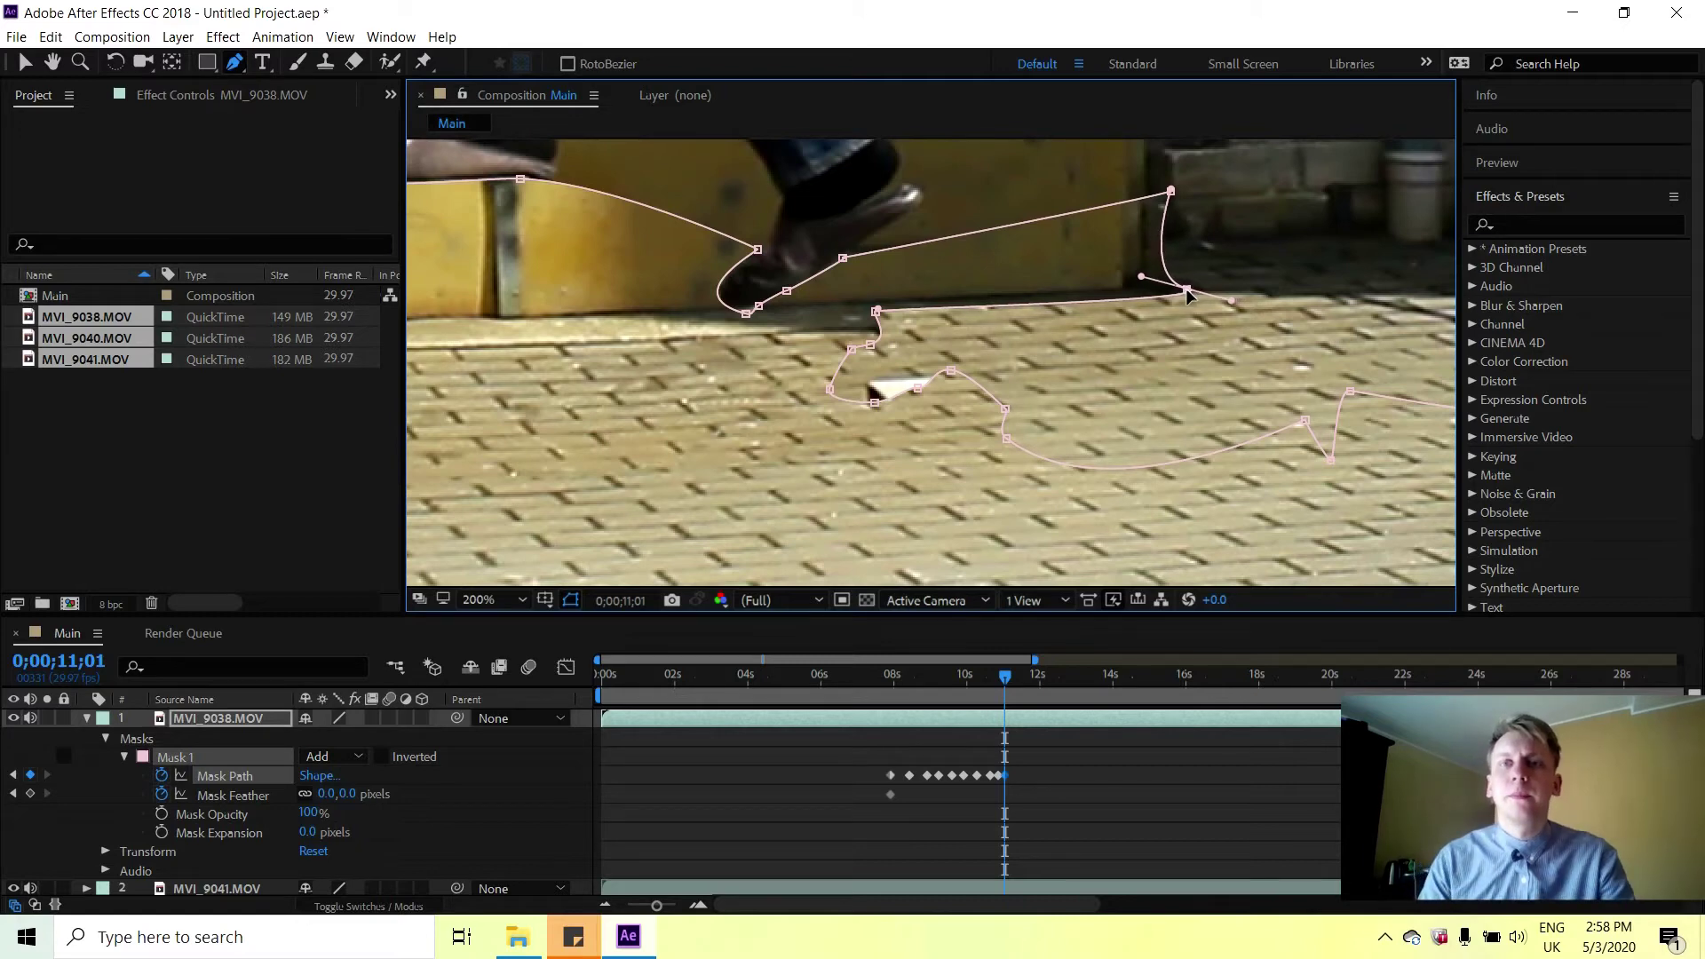
{"action": "mouse_move", "coordinate": [1170, 193]}
{"action": "left_mouse_down"}
{"action": "mouse_move", "coordinate": [1126, 206]}
{"action": "mouse_move", "coordinate": [1143, 209]}
{"action": "left_mouse_up"}
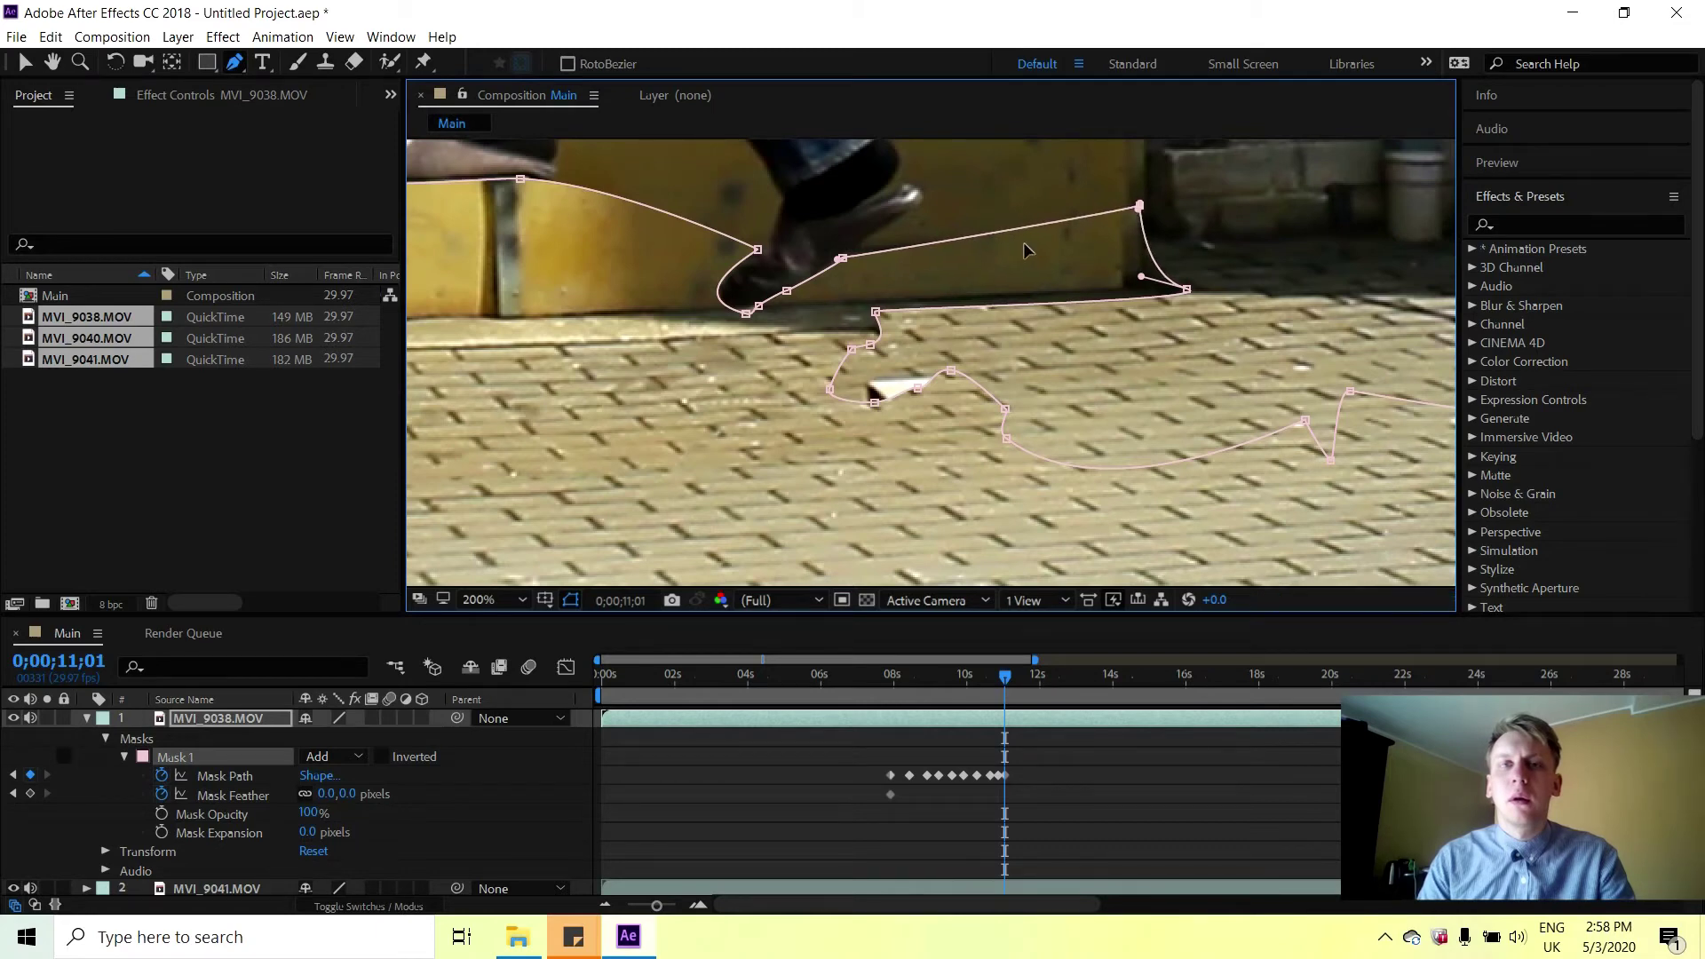
{"action": "scroll", "coordinate": [1026, 252], "scroll_direction": "down", "scroll_amount": 4}
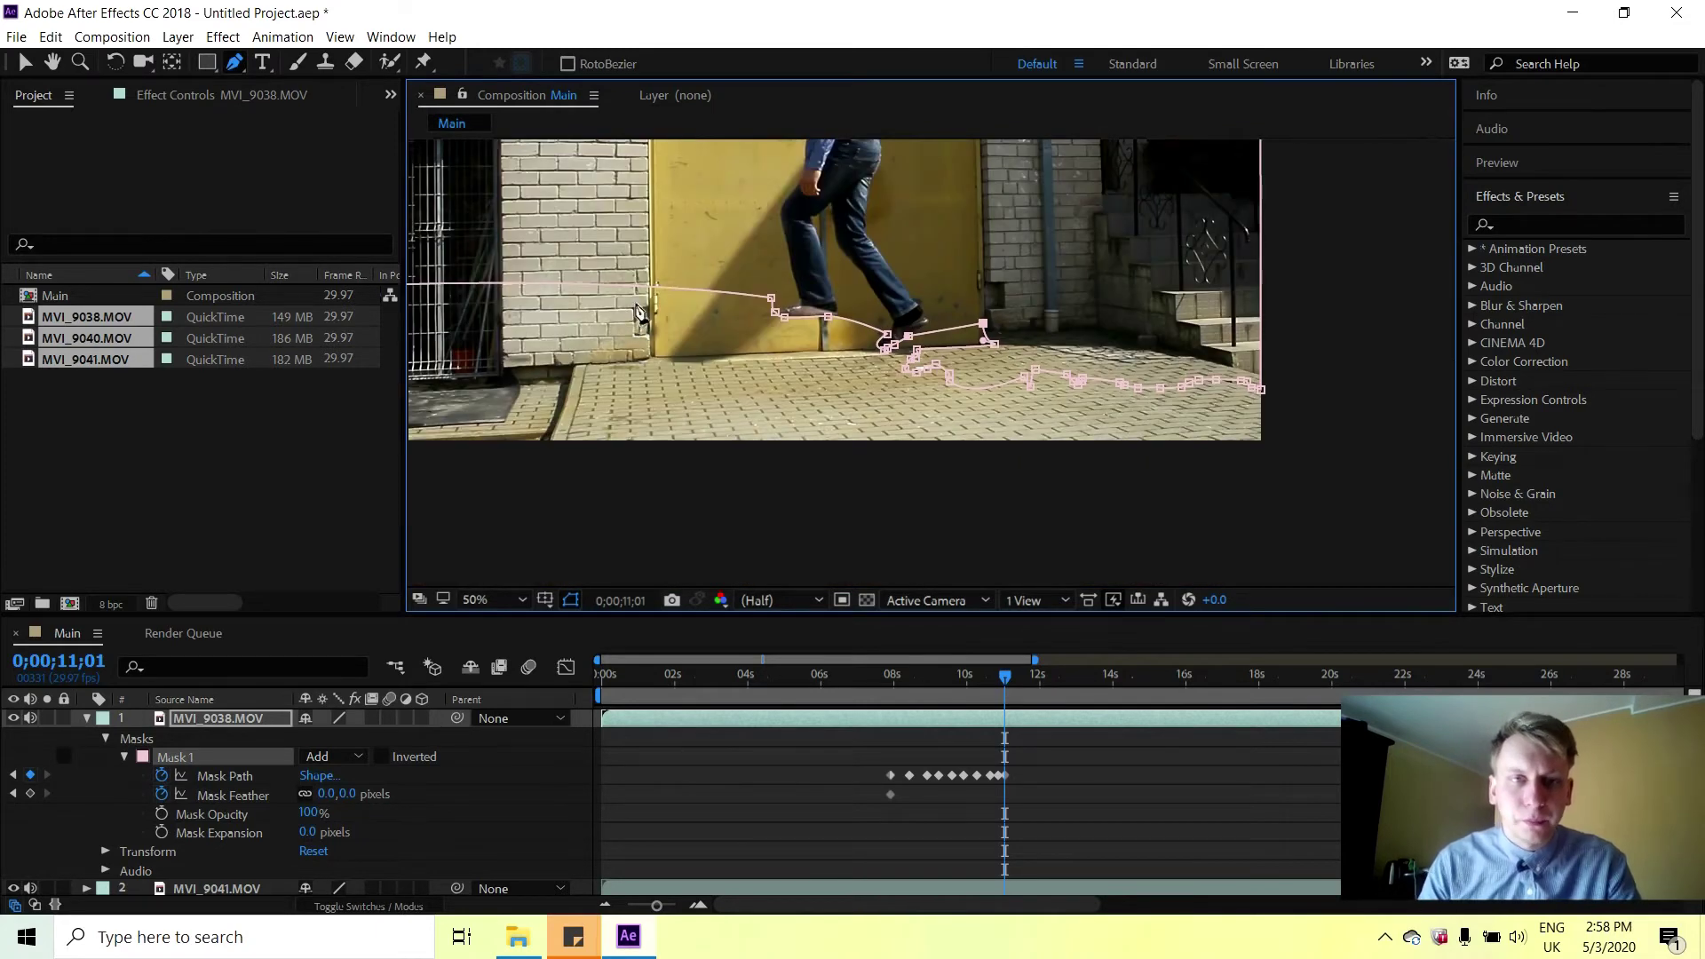
At frame 0;00;11;04, zoom in on the foot and add Mask 1 points pulled down around the heel.
{"action": "left_click", "coordinate": [1005, 677]}
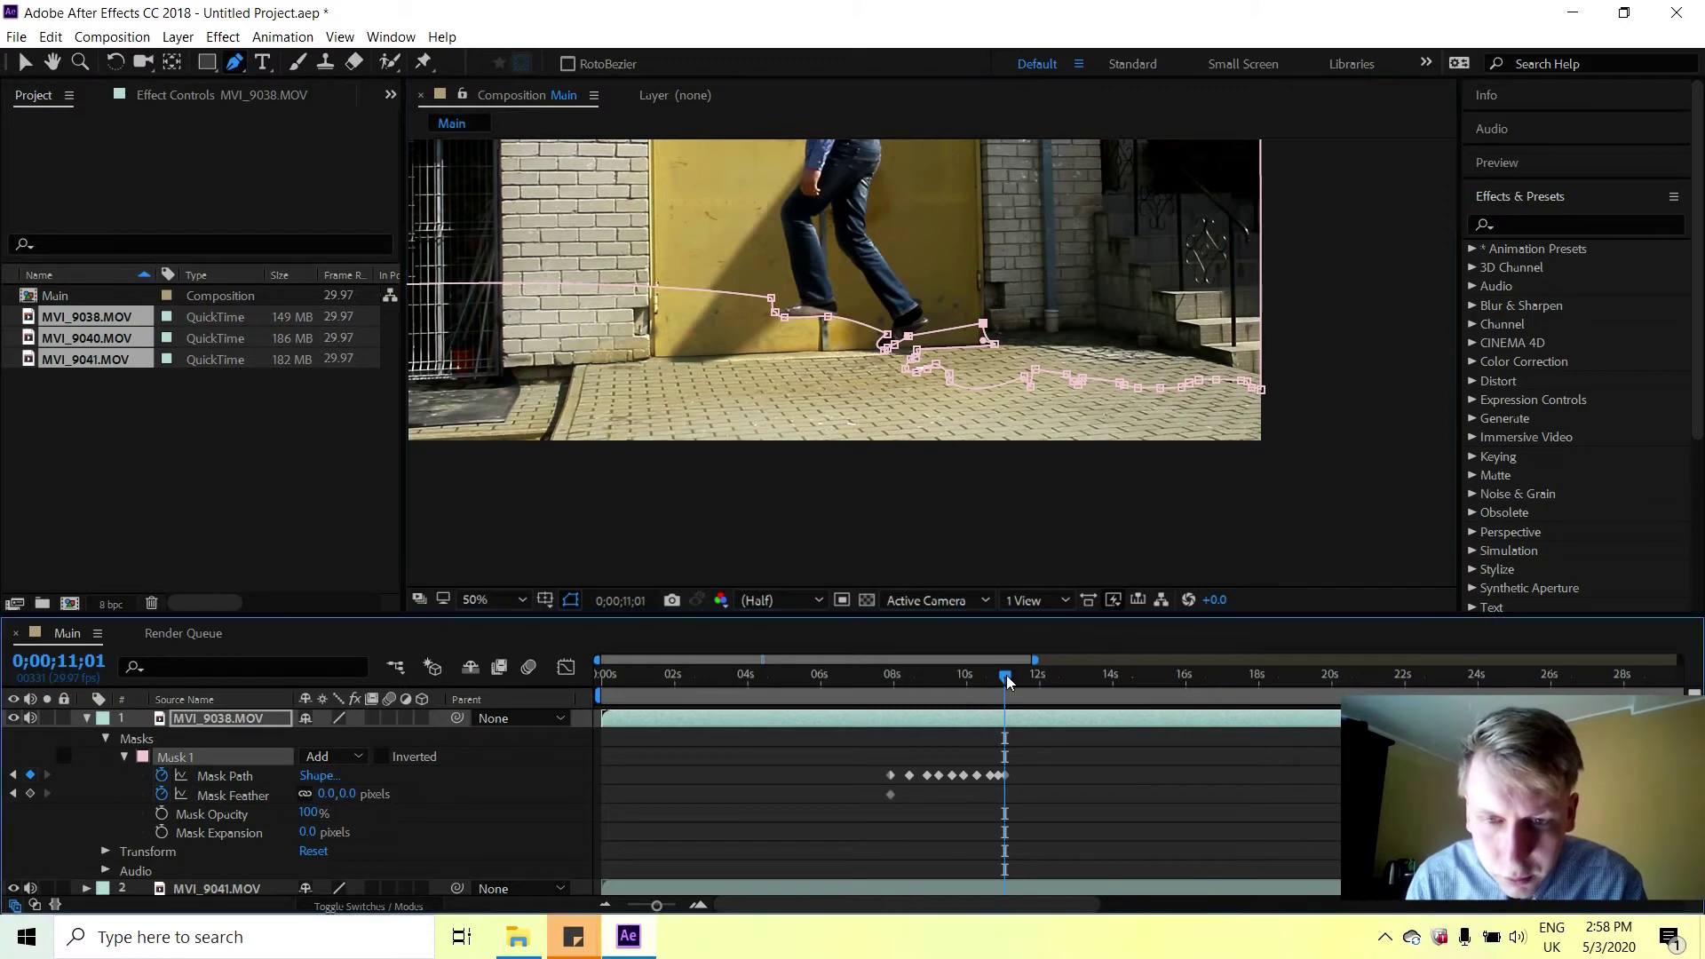
{"action": "left_click_drag", "start_coordinate": [1005, 675], "coordinate": [1009, 675]}
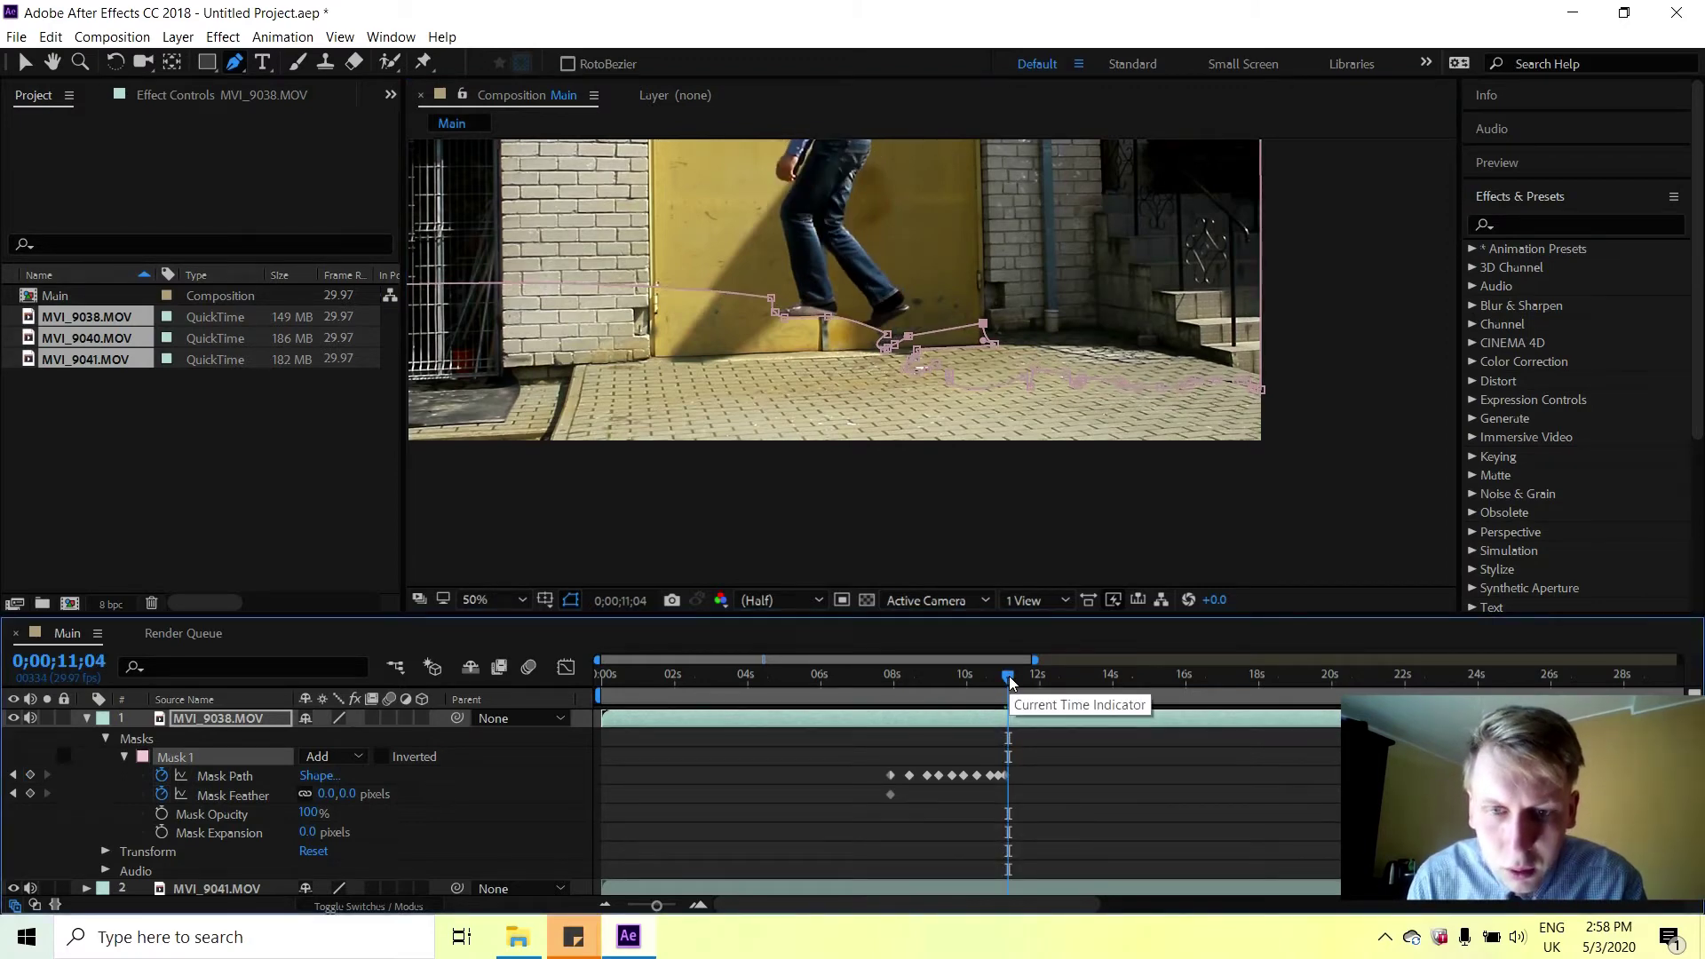
{"action": "key", "text": "period"}
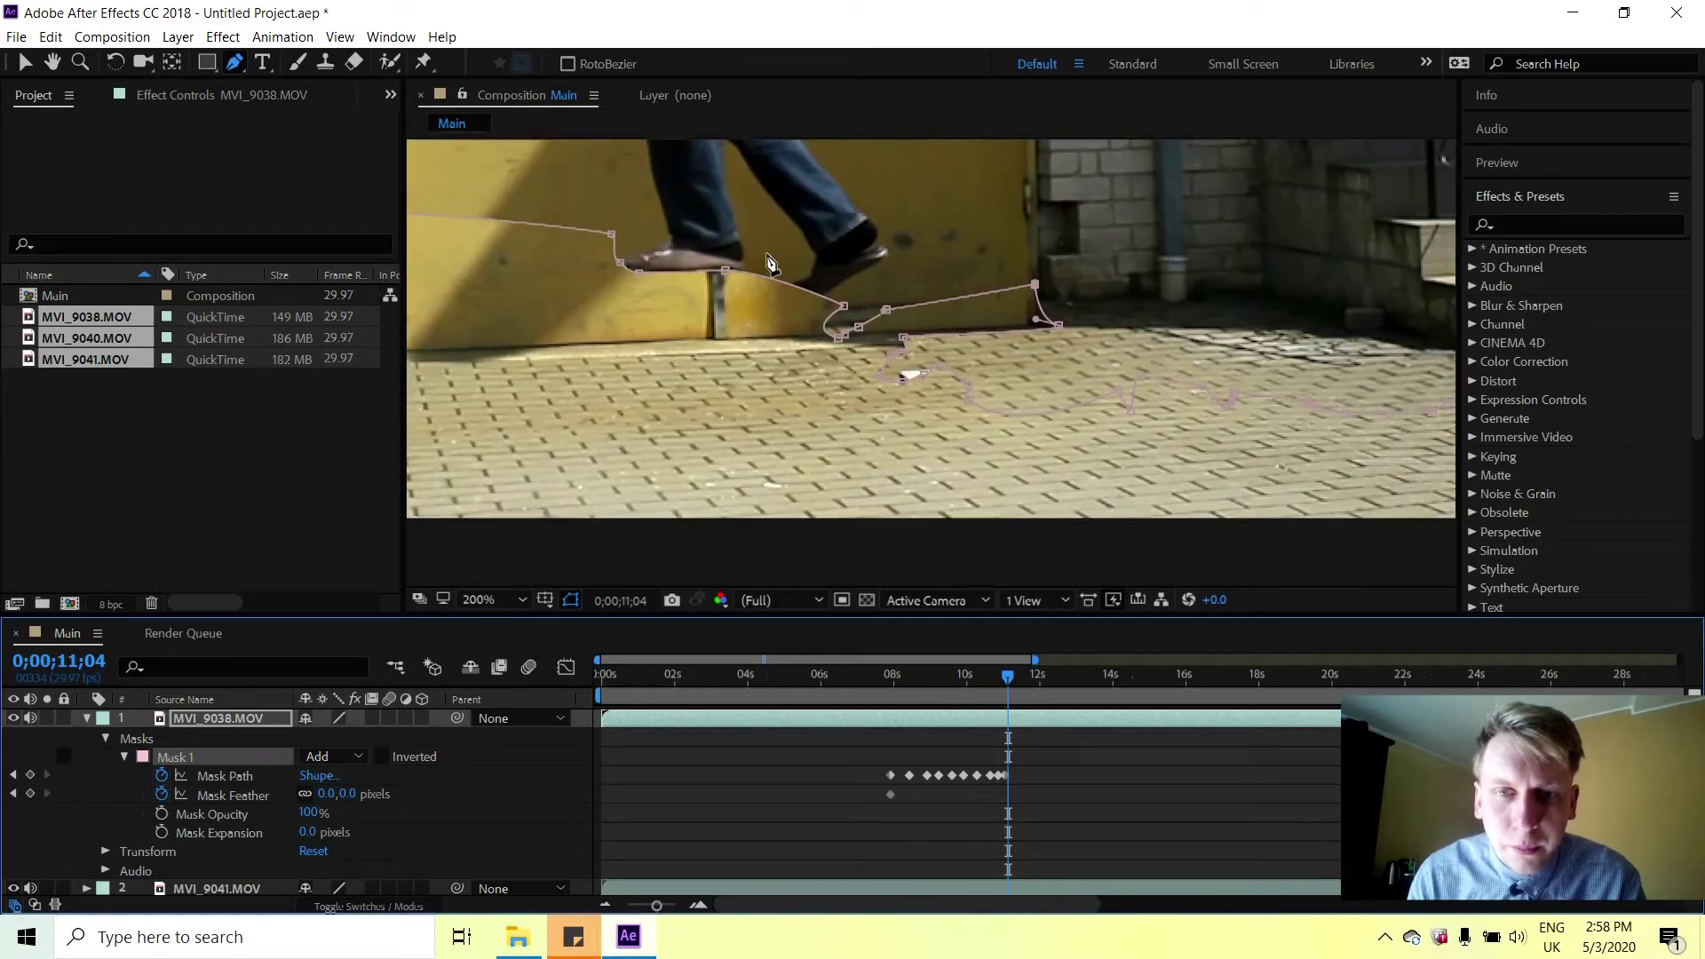
{"action": "key", "text": "period"}
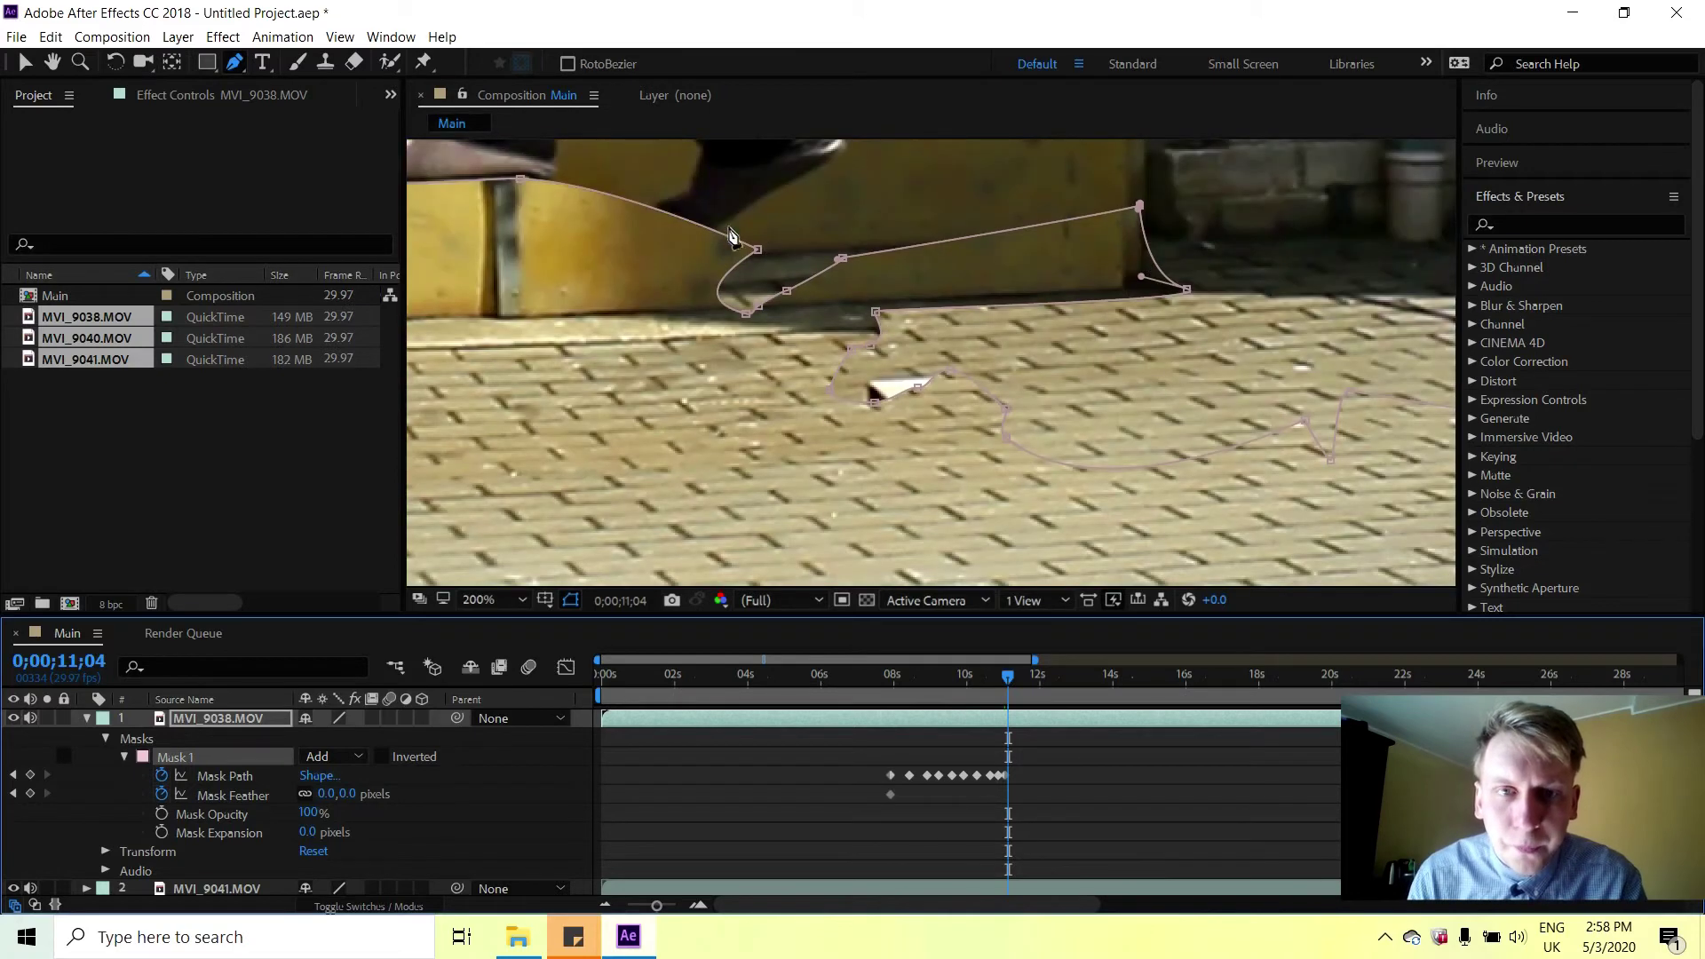
{"action": "left_click", "coordinate": [639, 206]}
{"action": "left_click", "coordinate": [691, 224]}
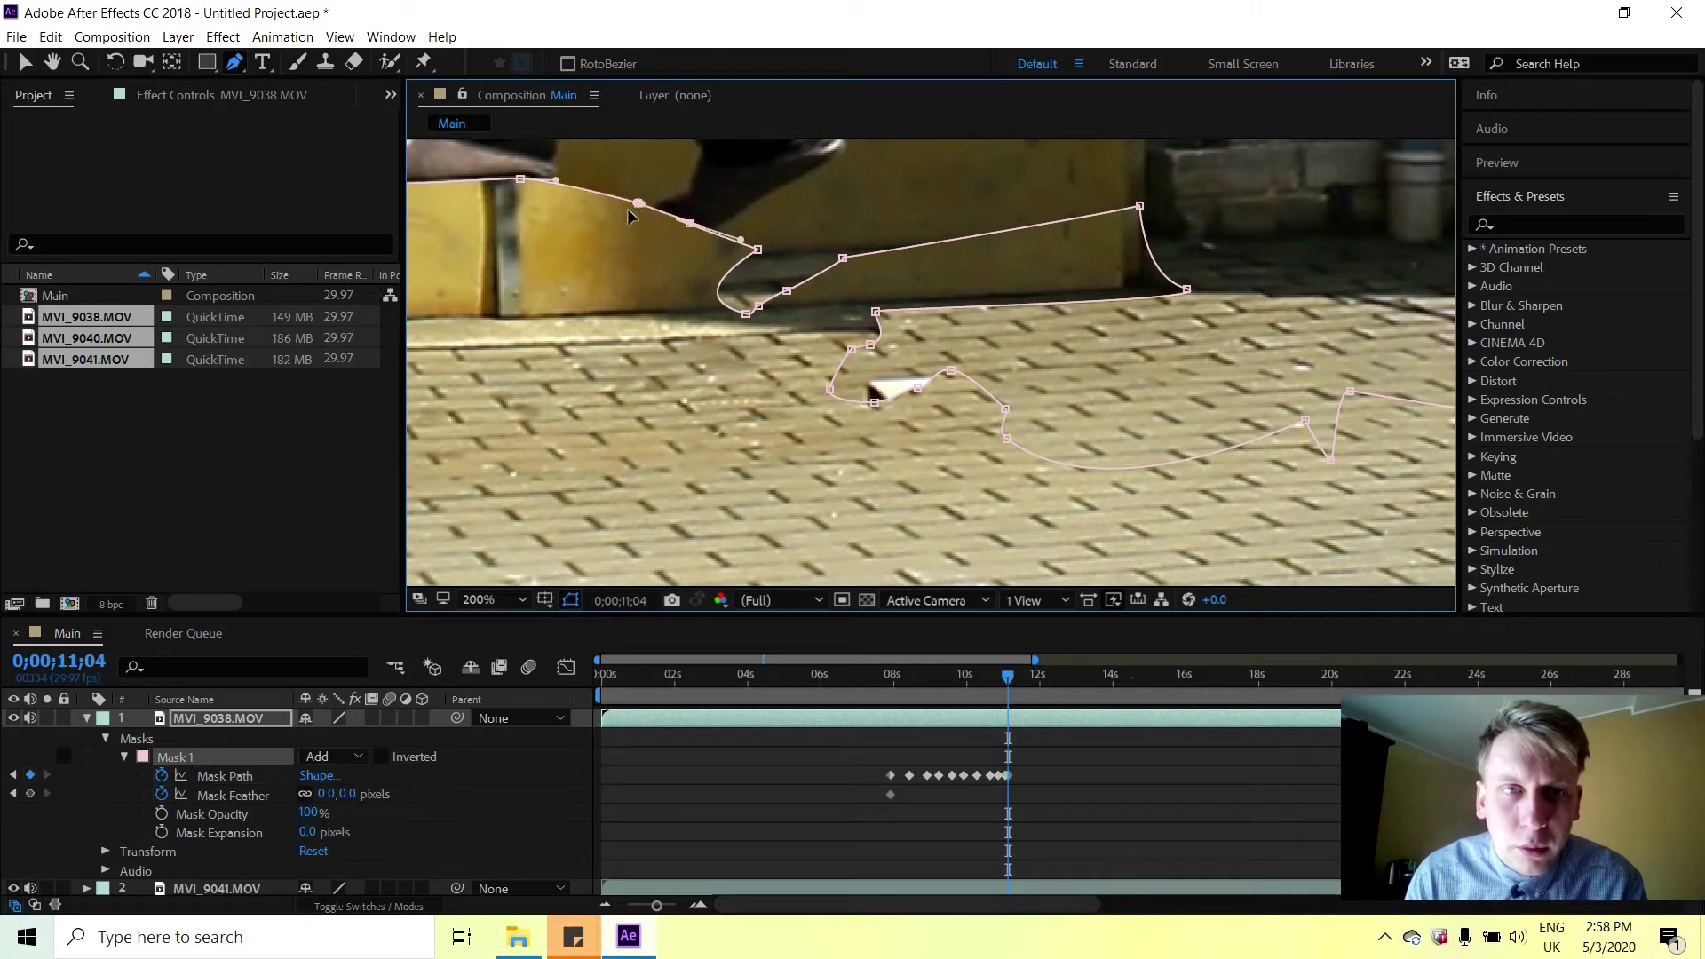
{"action": "left_click_drag", "start_coordinate": [638, 205], "coordinate": [661, 258]}
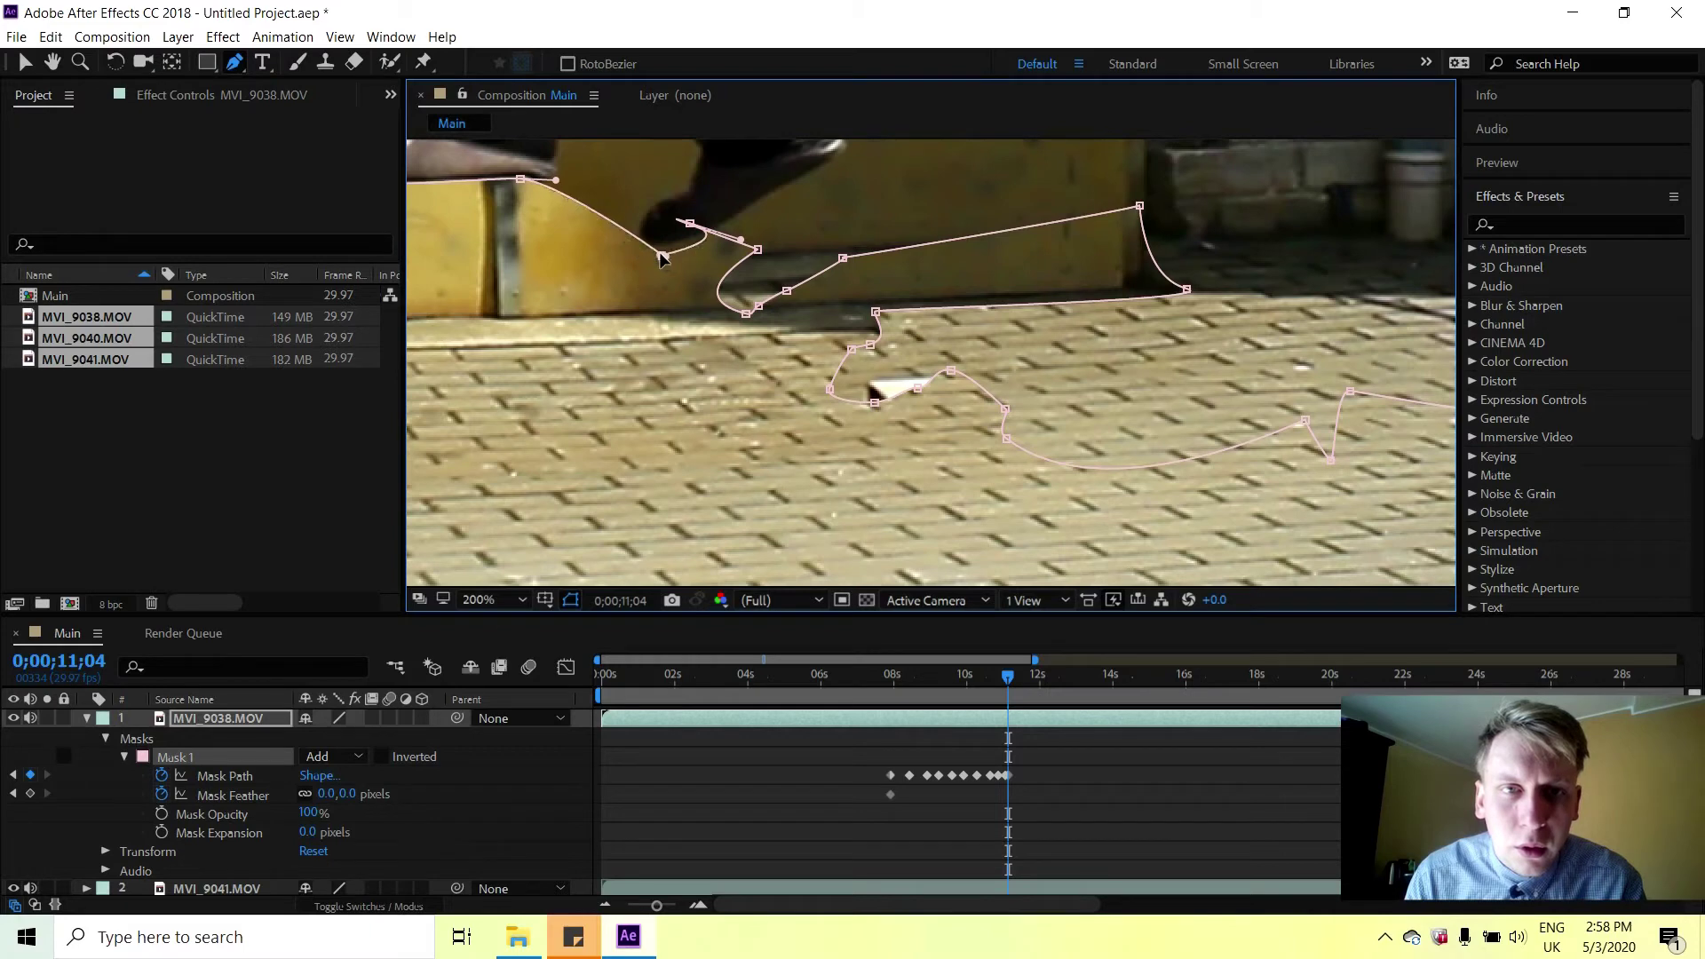
Set a Mask Path keyframe at 0;00;11;12 and scrub forward to check the mask motion.
{"action": "scroll", "coordinate": [835, 217], "scroll_direction": "down", "scroll_amount": 5}
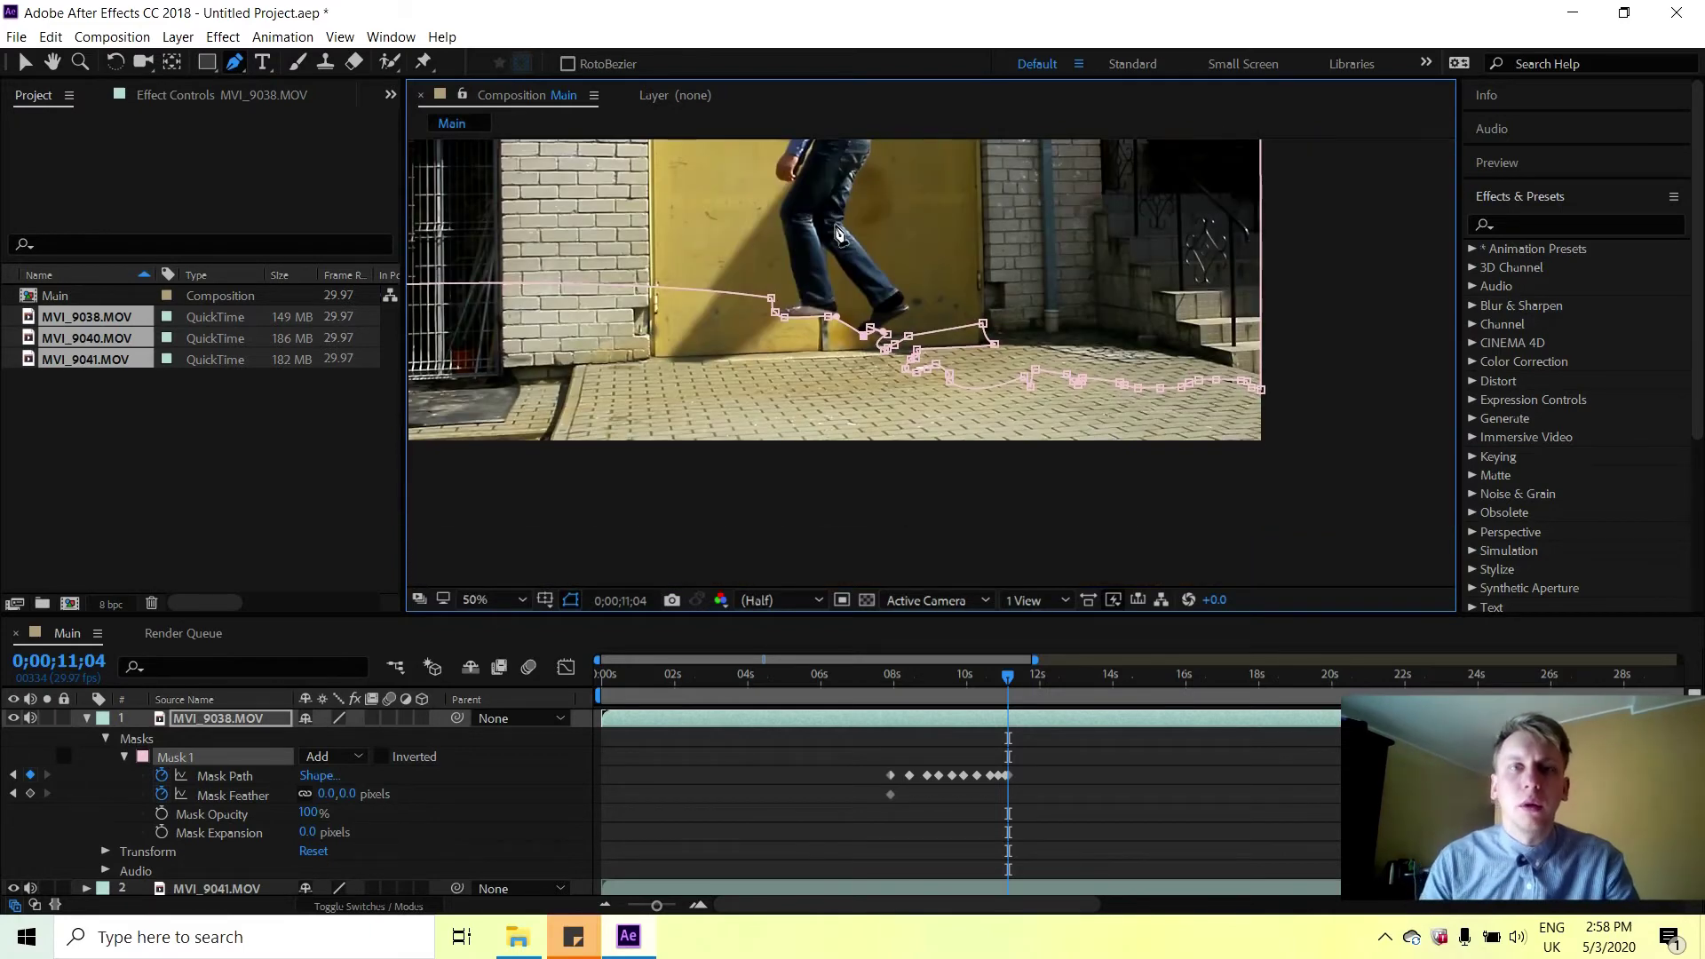
{"action": "left_click_drag", "start_coordinate": [1009, 674], "coordinate": [1019, 681]}
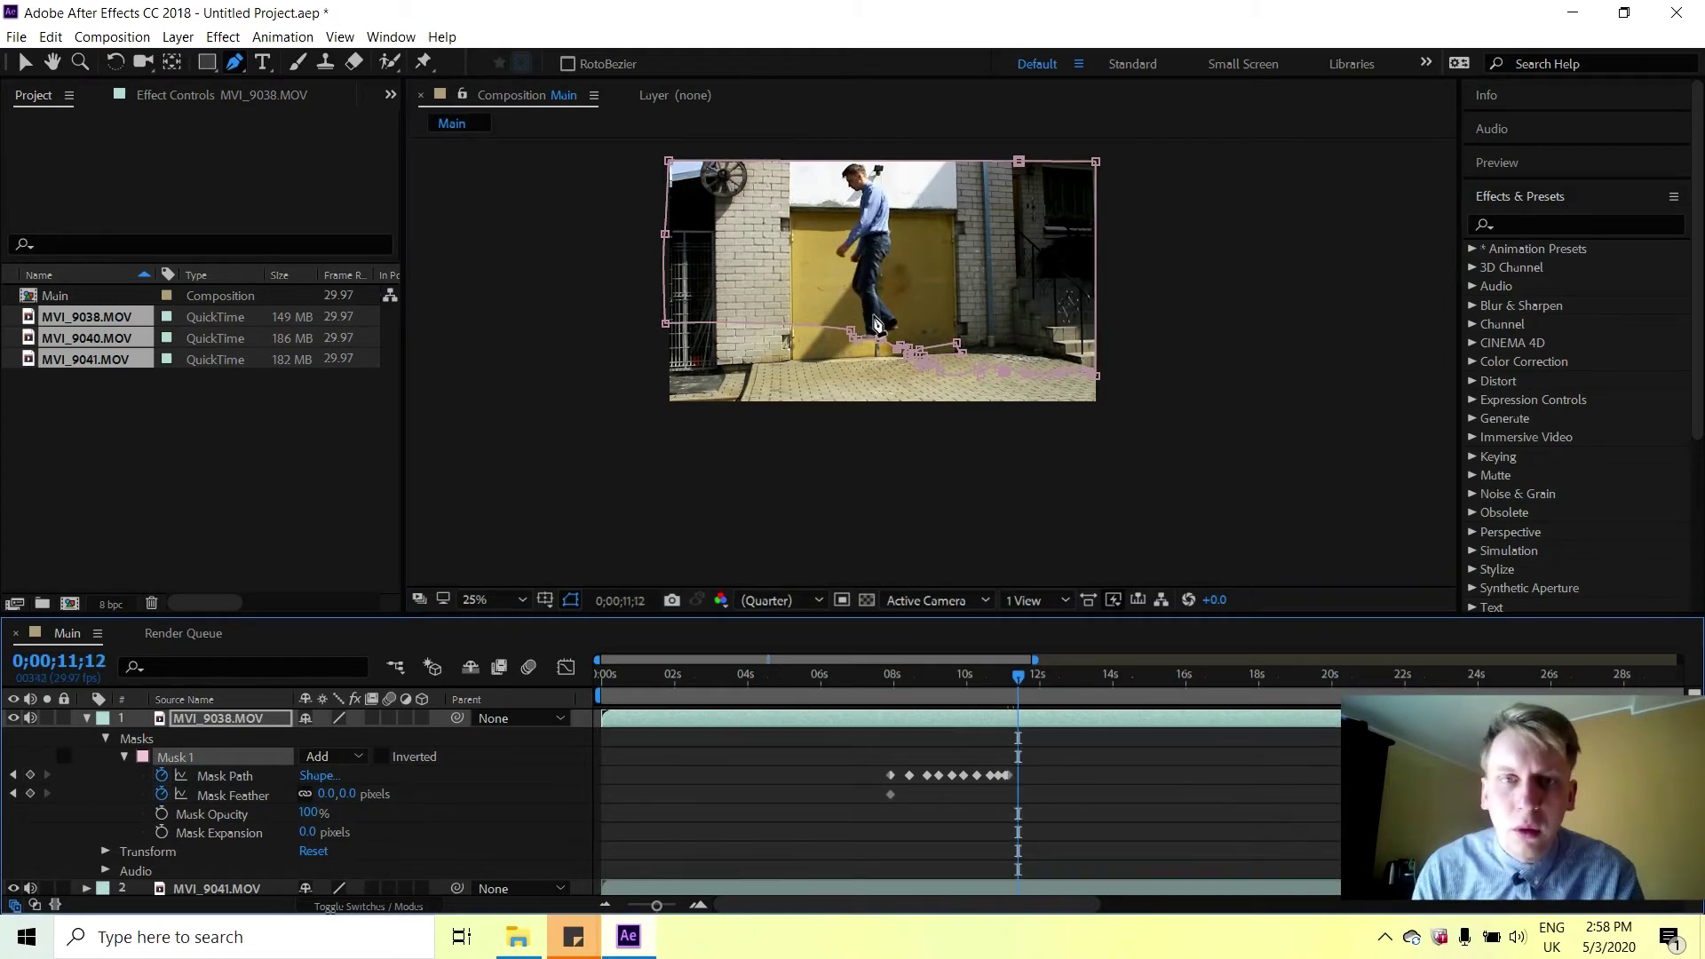
{"action": "scroll", "coordinate": [877, 324], "scroll_direction": "up", "scroll_amount": 4}
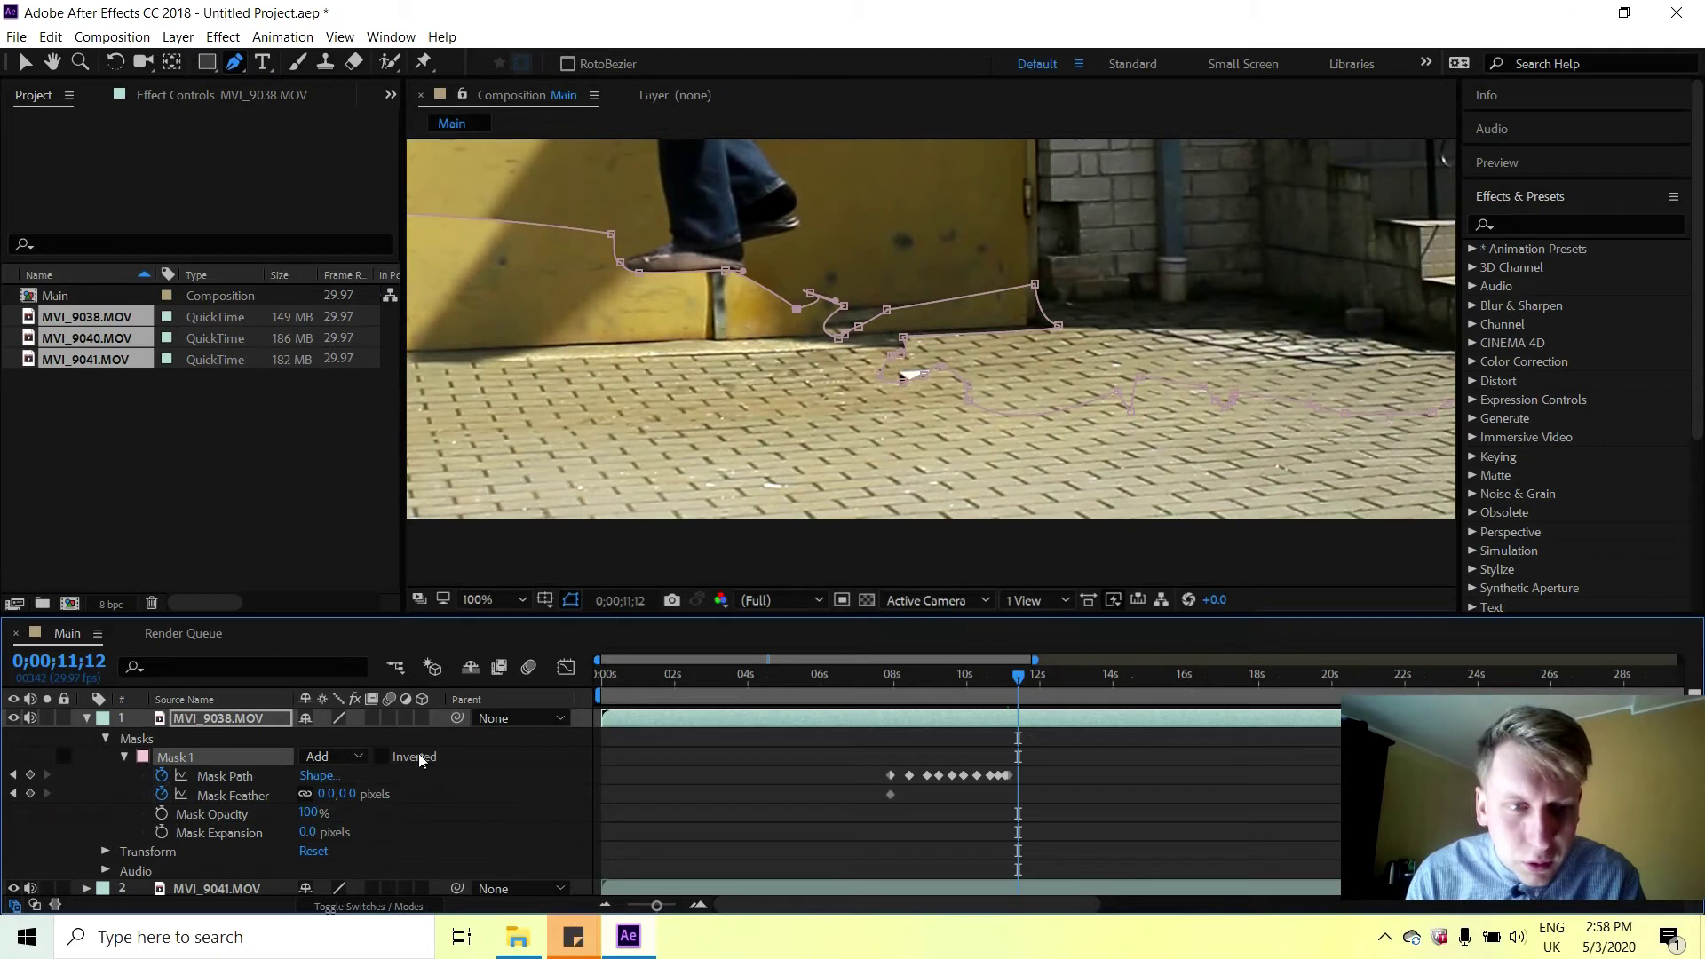
{"action": "left_click", "coordinate": [30, 776]}
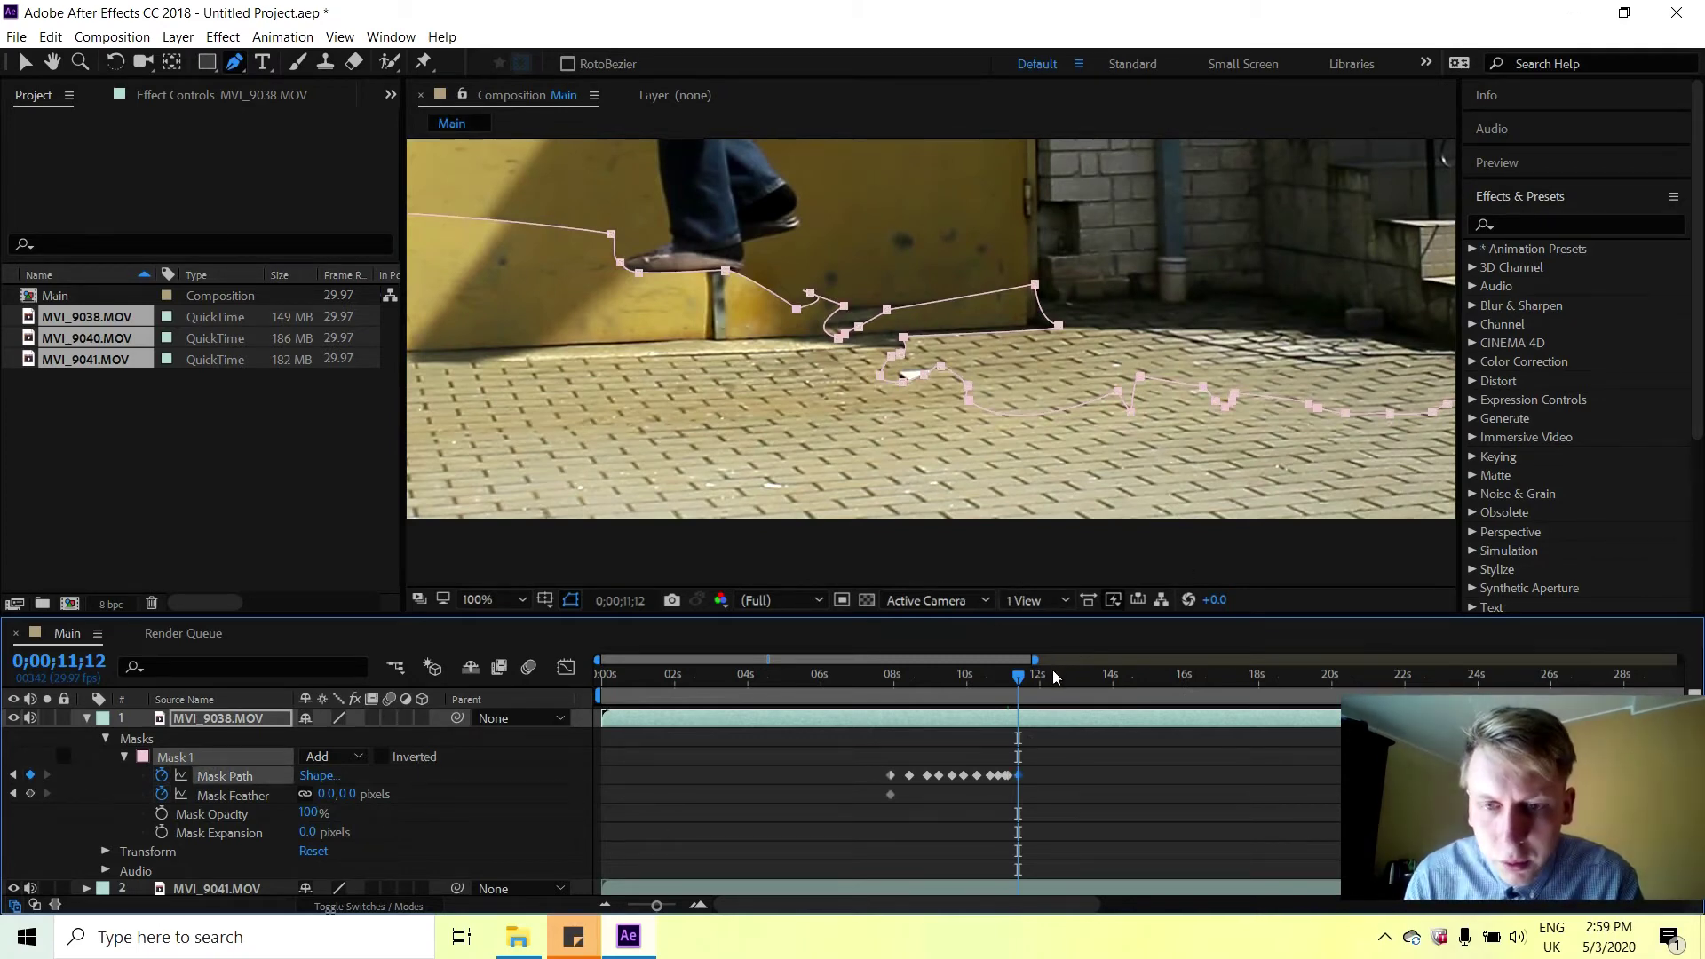
{"action": "mouse_move", "coordinate": [1017, 674]}
{"action": "left_mouse_down"}
{"action": "mouse_move", "coordinate": [1048, 680]}
{"action": "mouse_move", "coordinate": [1033, 682]}
{"action": "left_mouse_up"}
Jump to the timeline start, then return to frame 0;00;11;16.
{"action": "key", "text": "Home"}
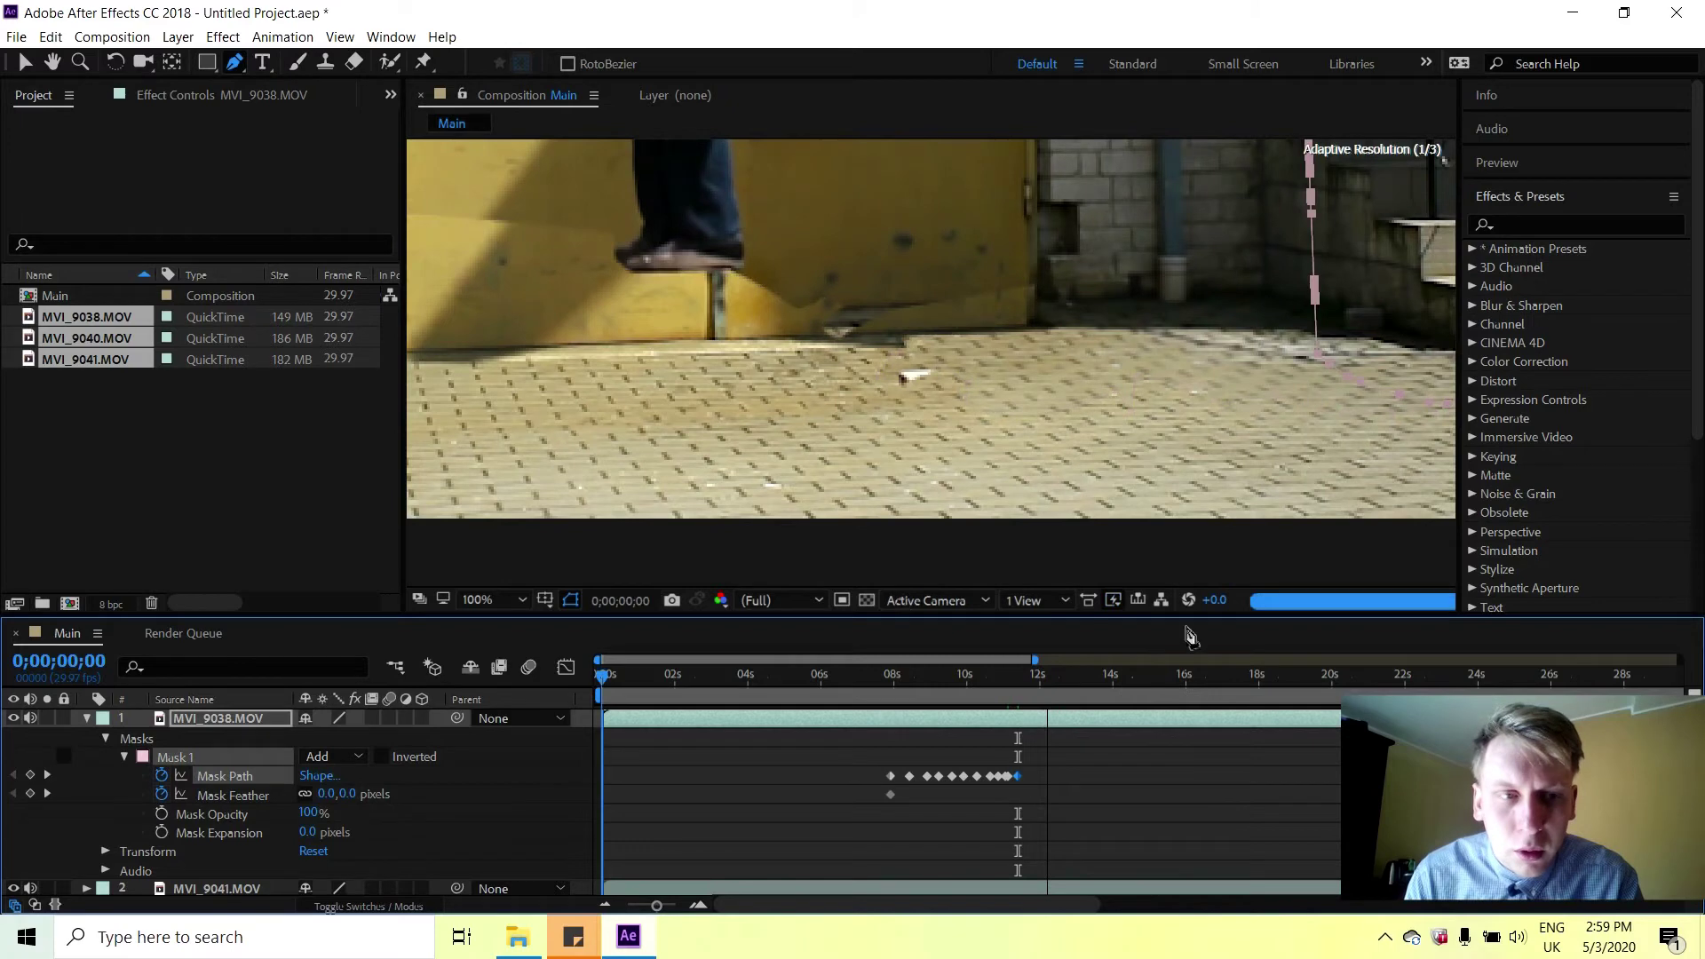
{"action": "left_click", "coordinate": [1031, 682]}
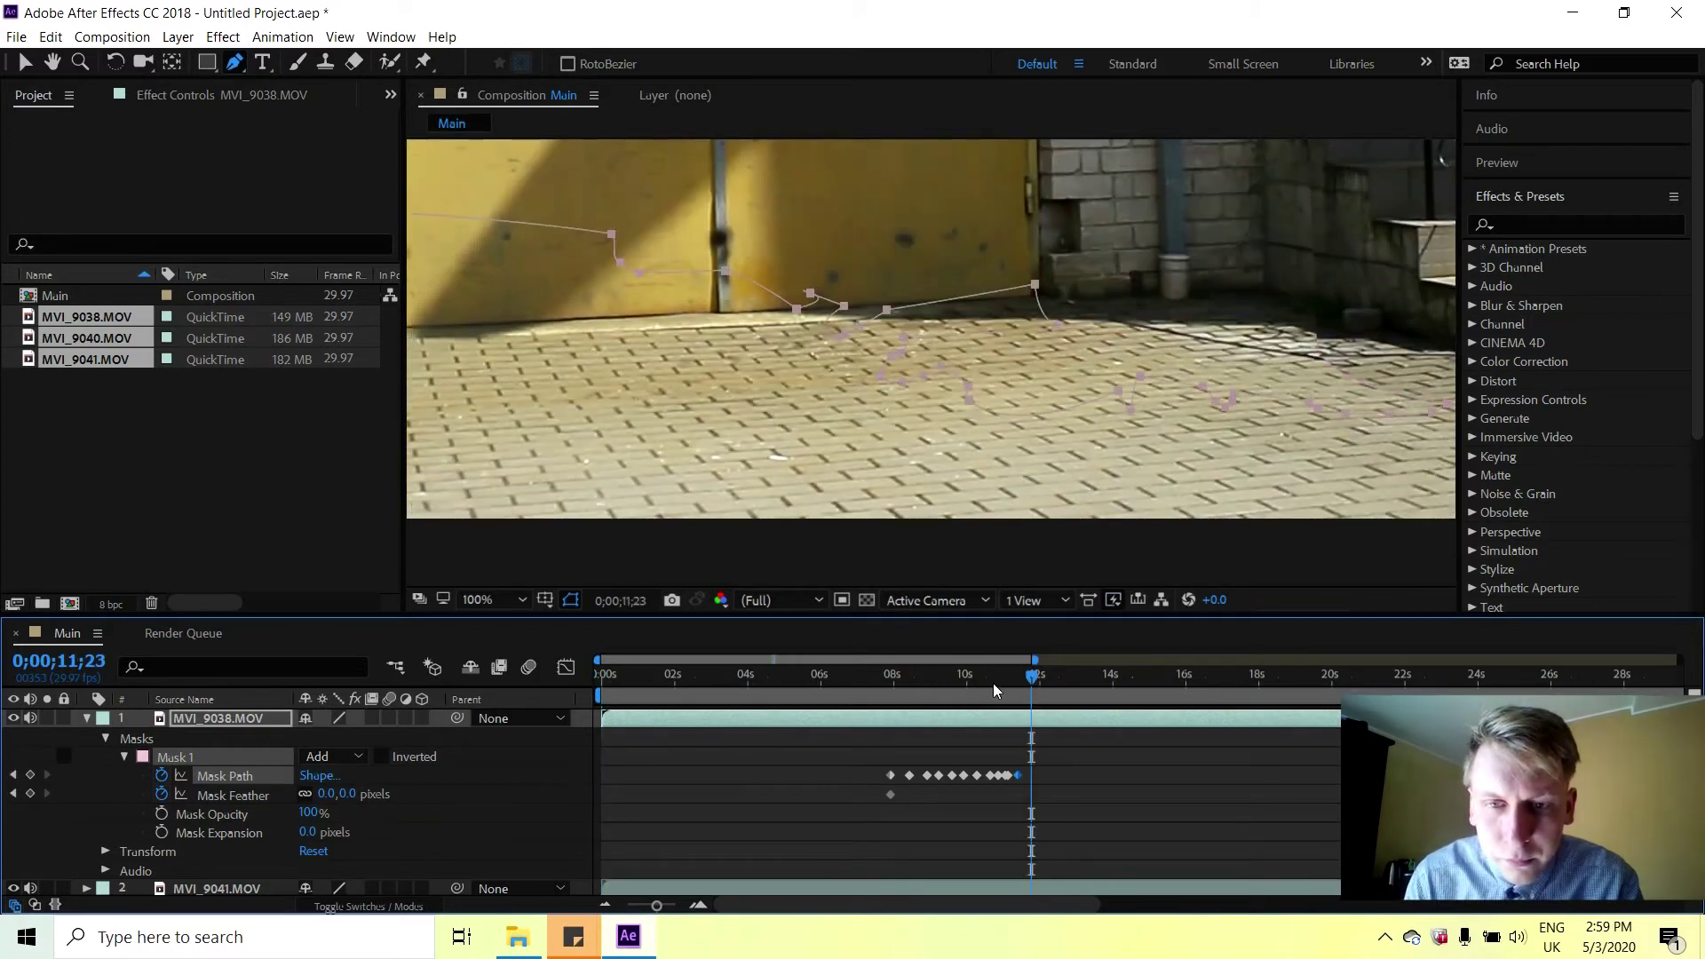
{"action": "left_click_drag", "start_coordinate": [1030, 675], "coordinate": [1025, 676]}
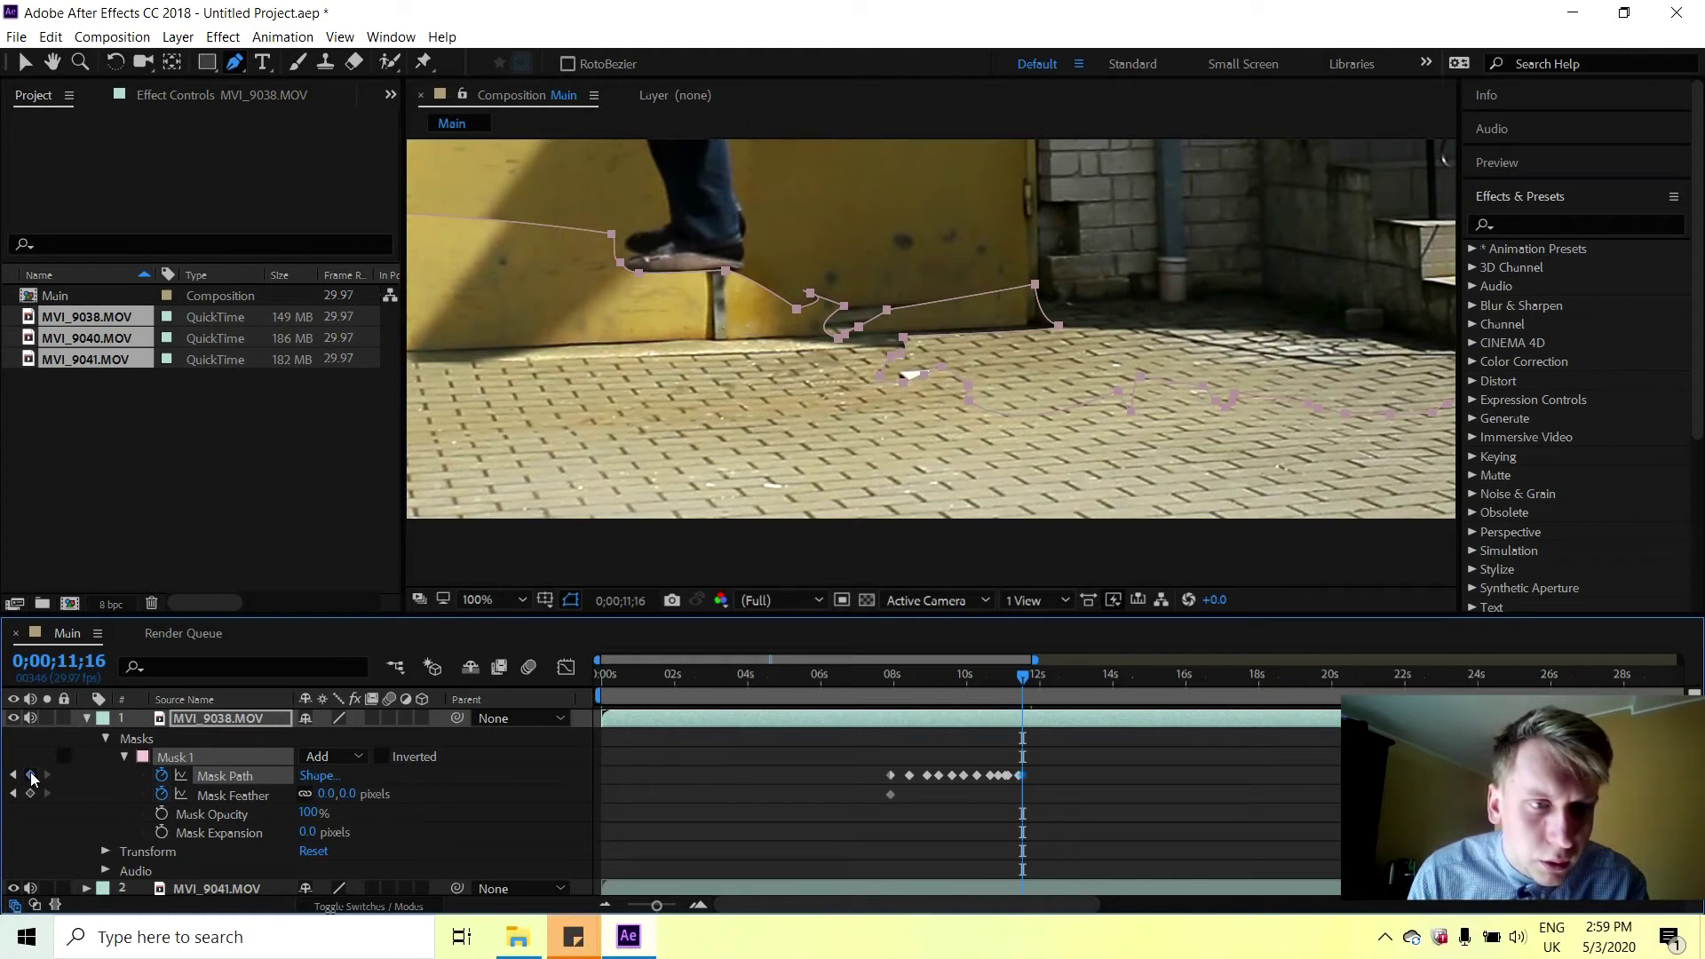
At frame 0;00;11;24, try shifting the whole mask left, then undo the shift.
{"action": "left_click", "coordinate": [1033, 682]}
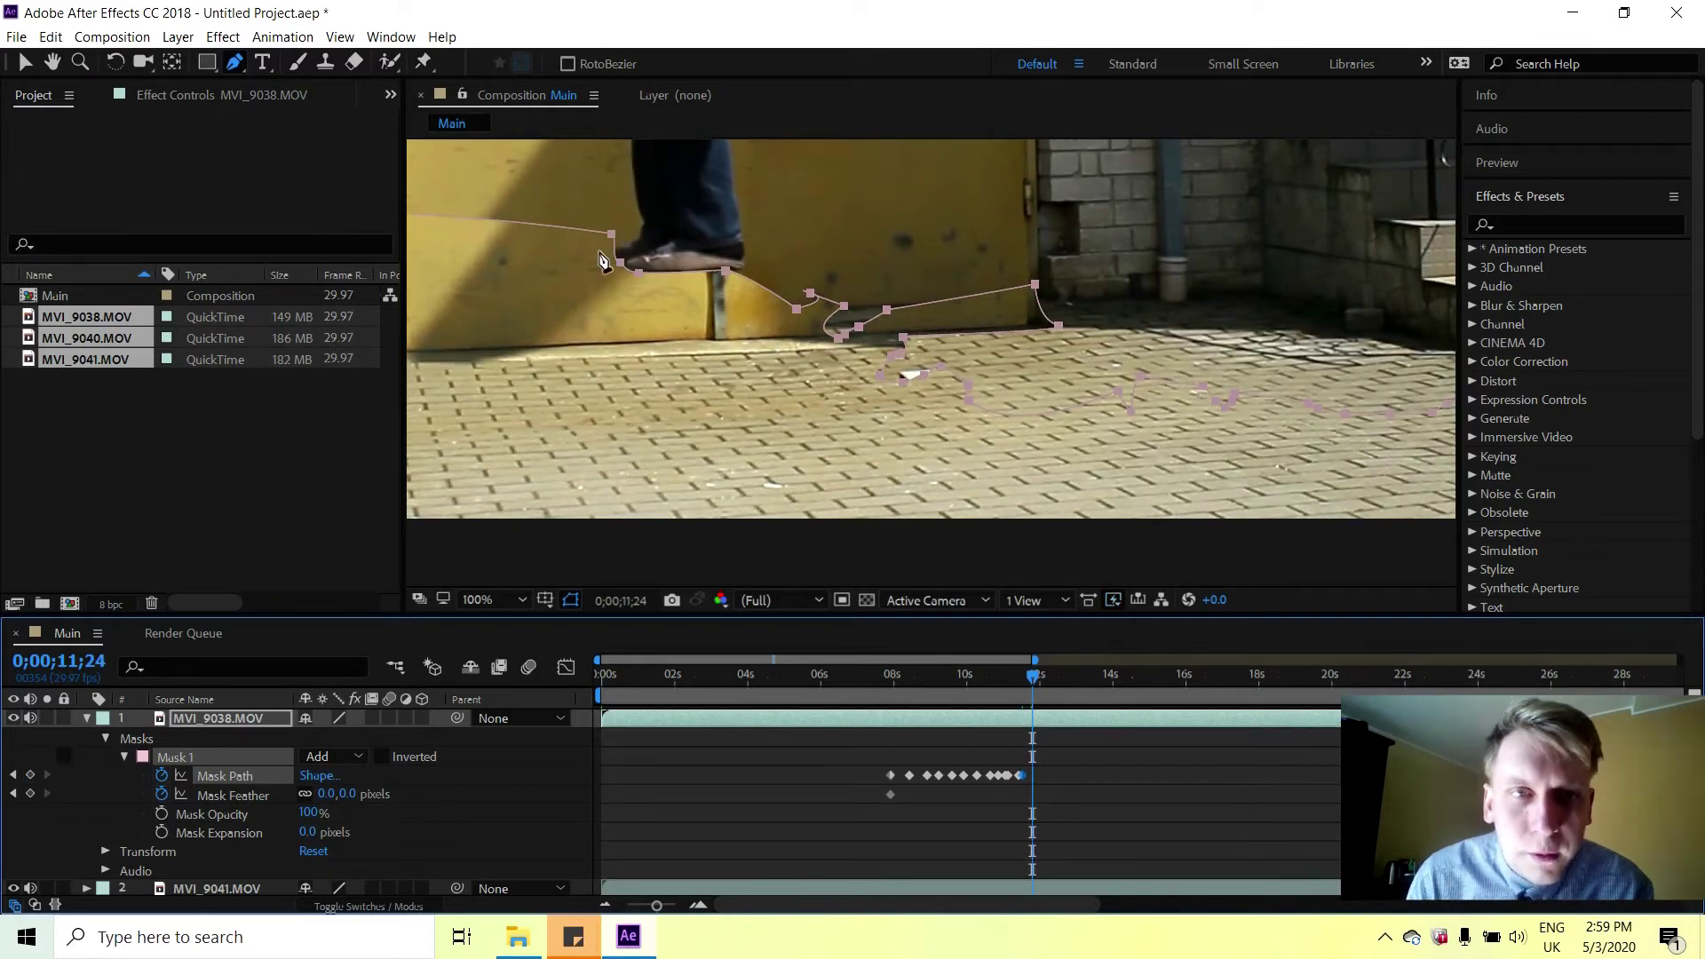
{"action": "left_click_drag", "start_coordinate": [620, 263], "coordinate": [597, 268]}
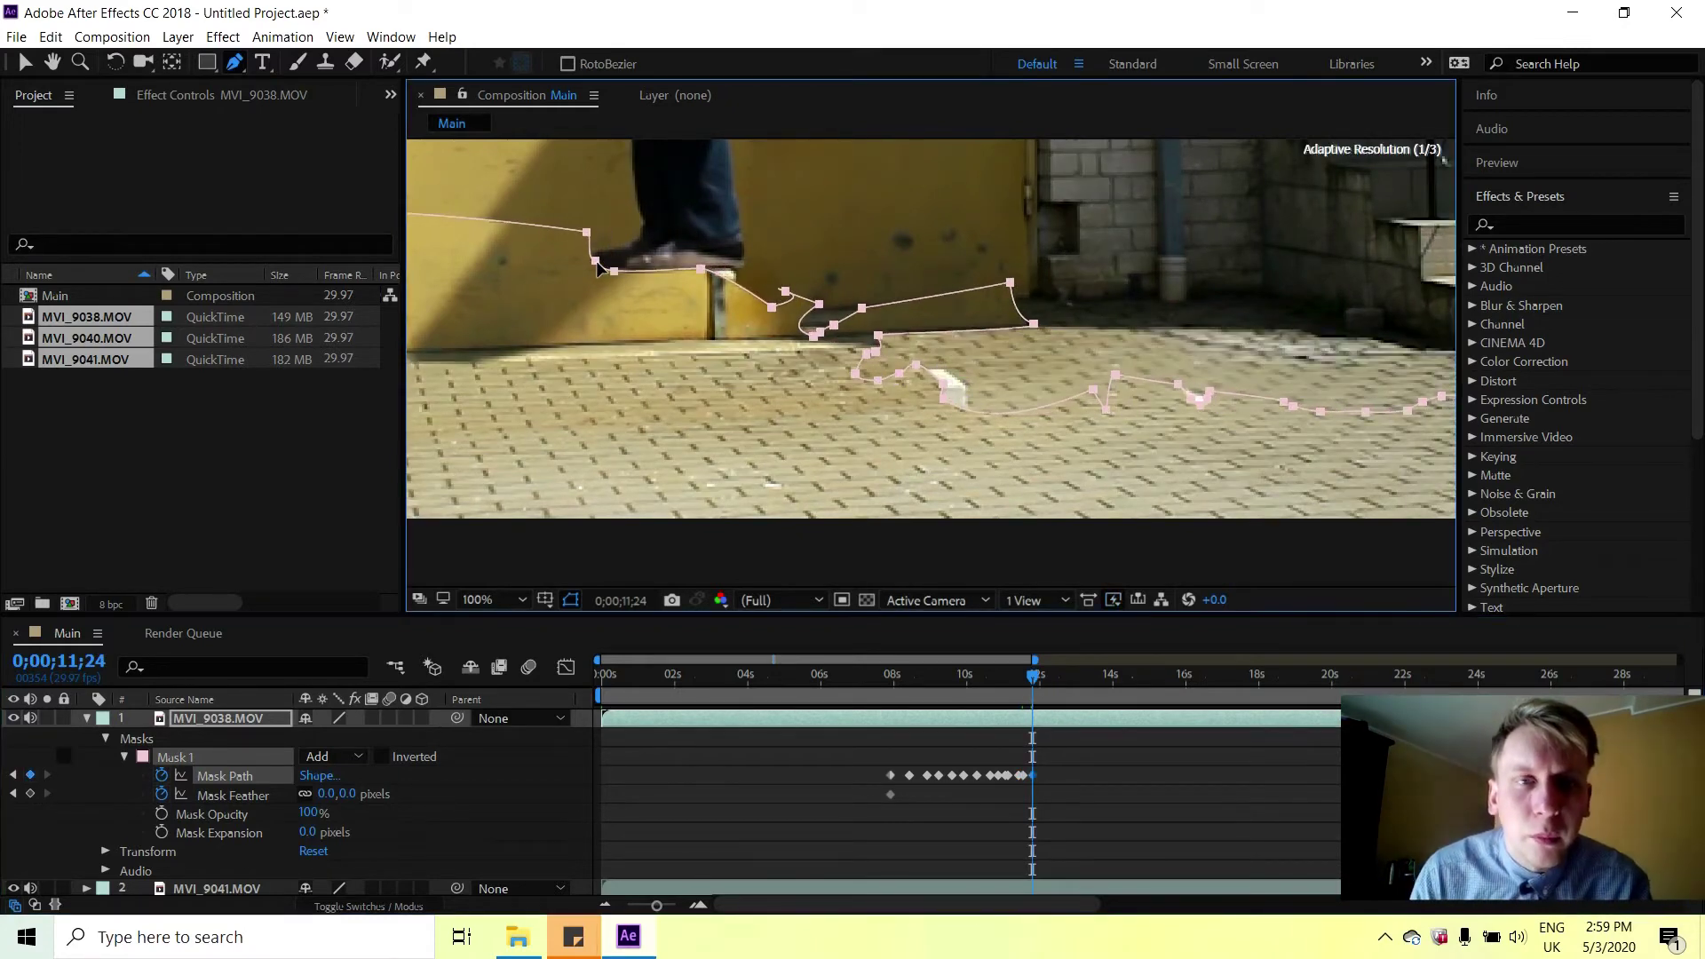
{"action": "key", "text": "ctrl+z"}
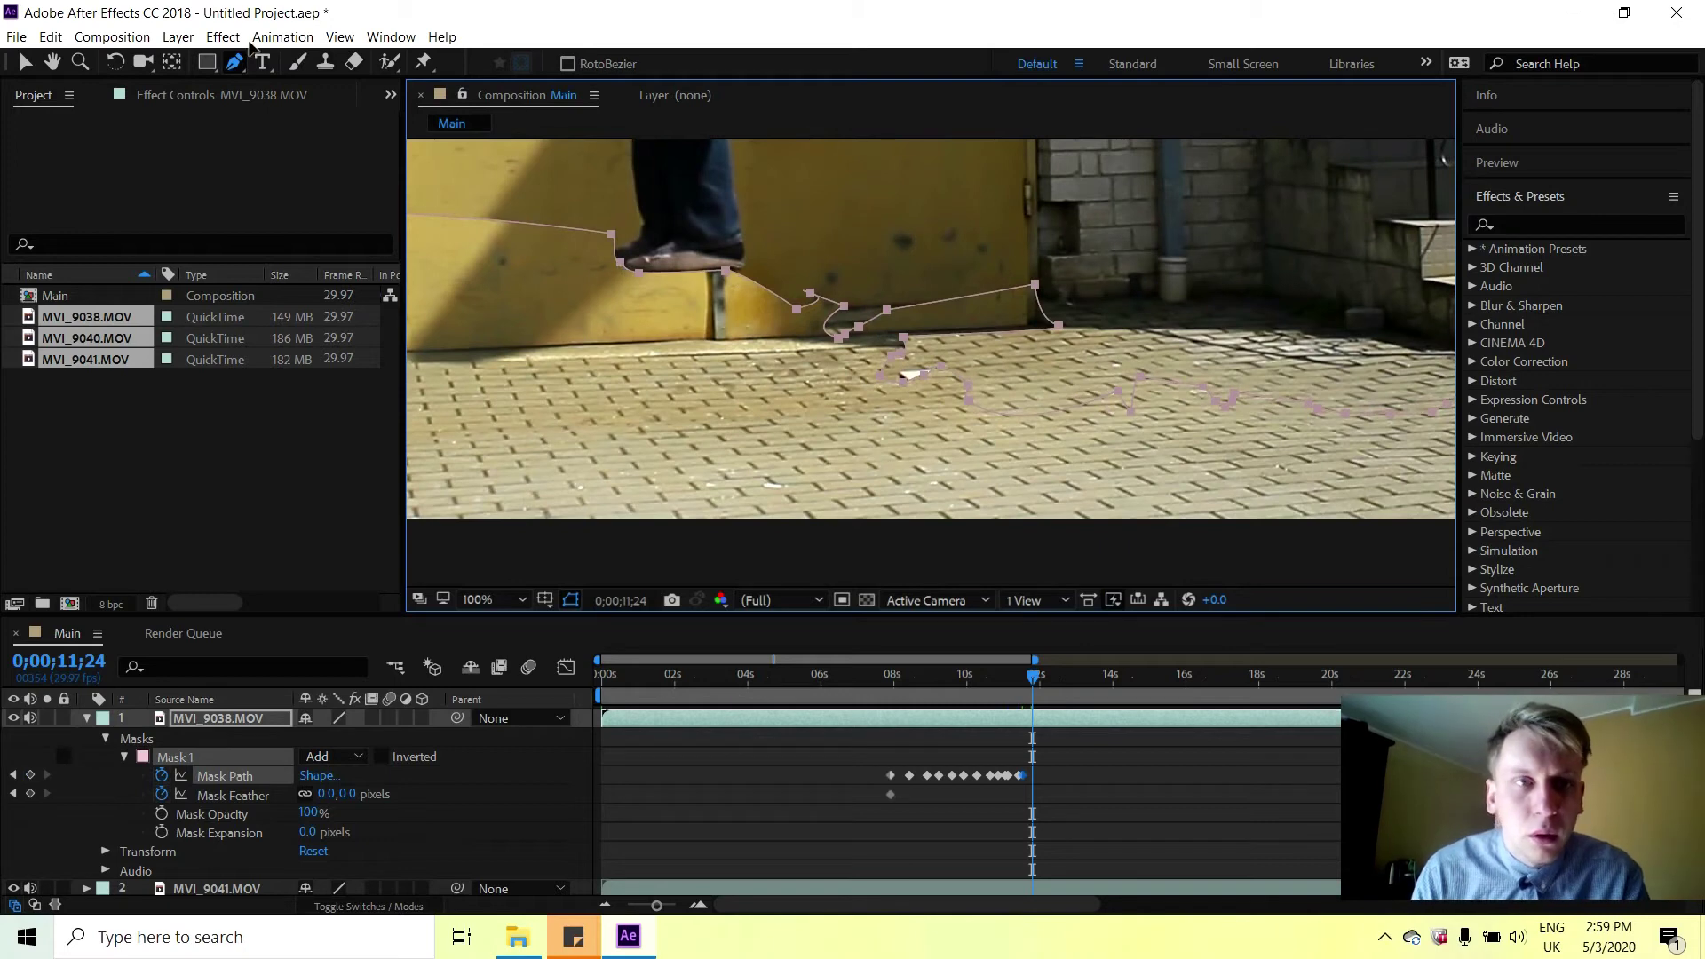
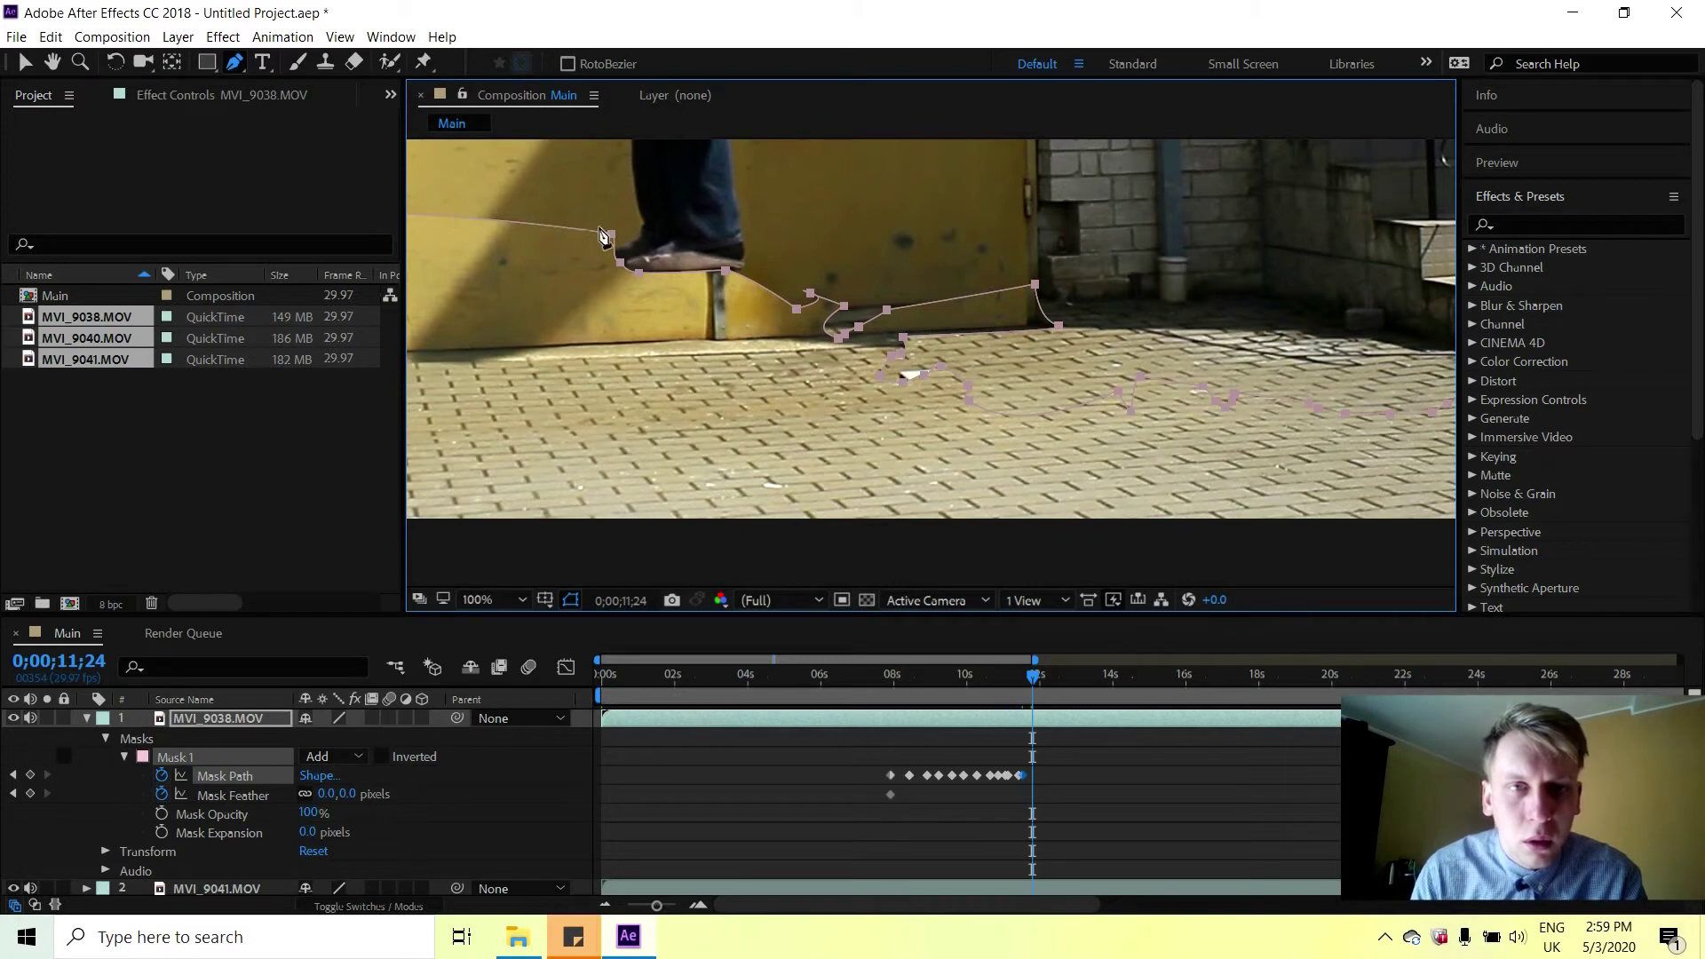
At 0;00;11;24, add a mask point near the shoe and bend the outline to hug its sole.
{"action": "left_click", "coordinate": [570, 229]}
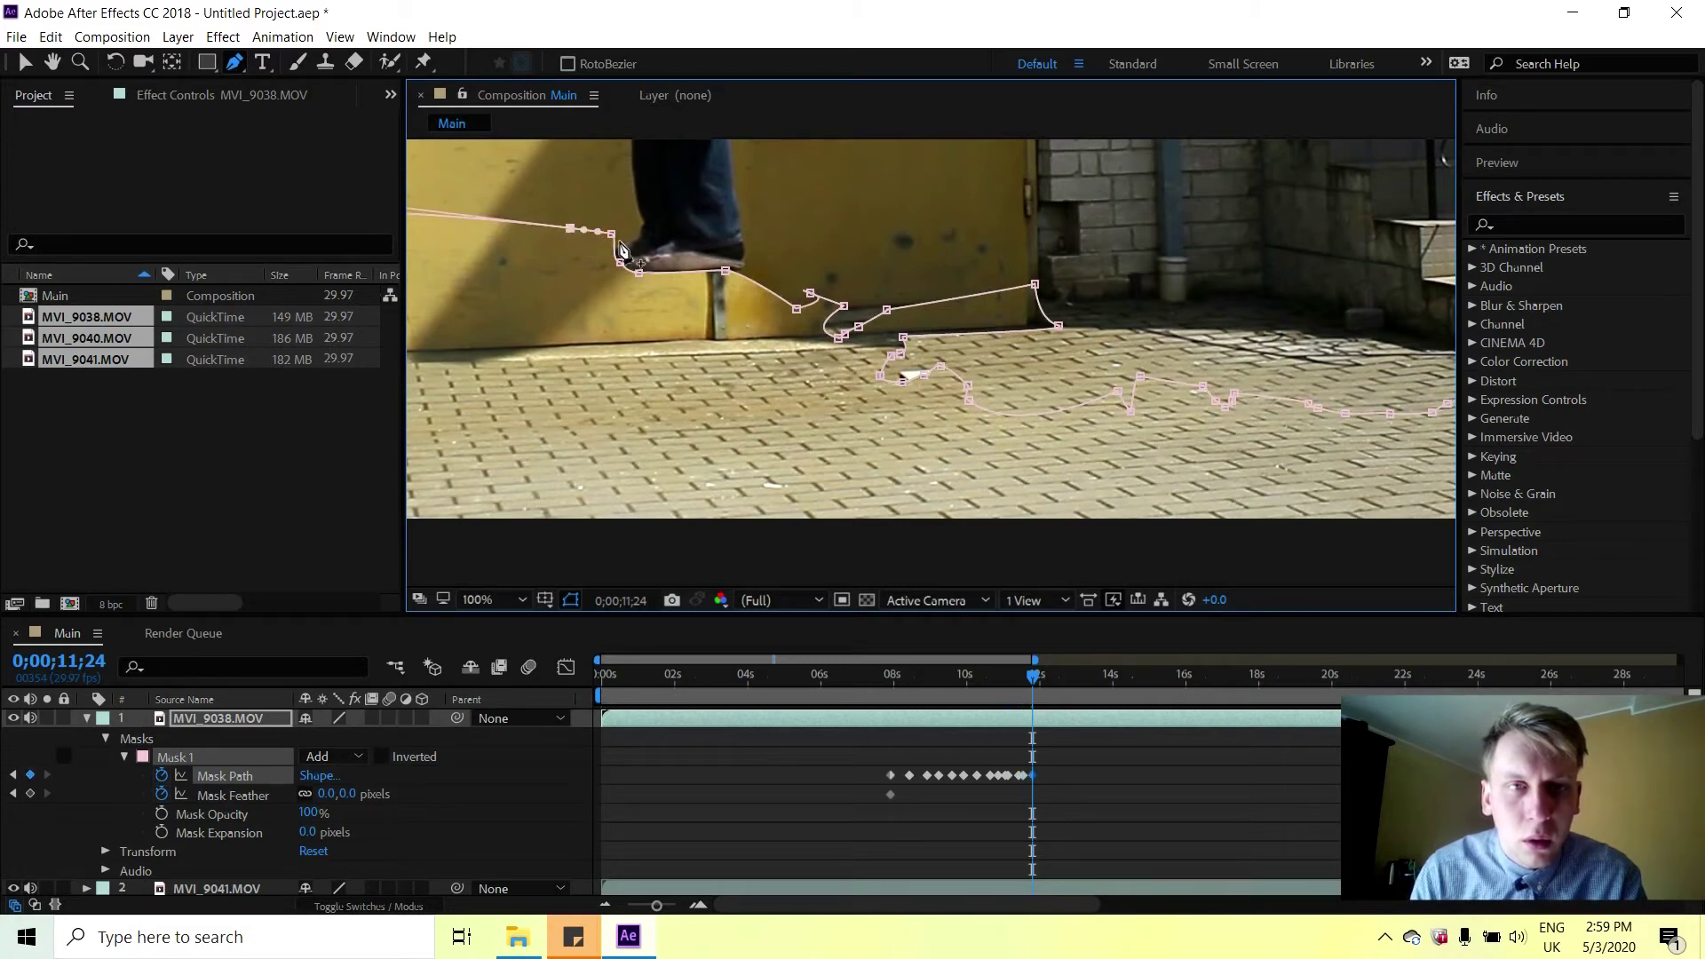
{"action": "left_click_drag", "start_coordinate": [616, 263], "coordinate": [425, 328]}
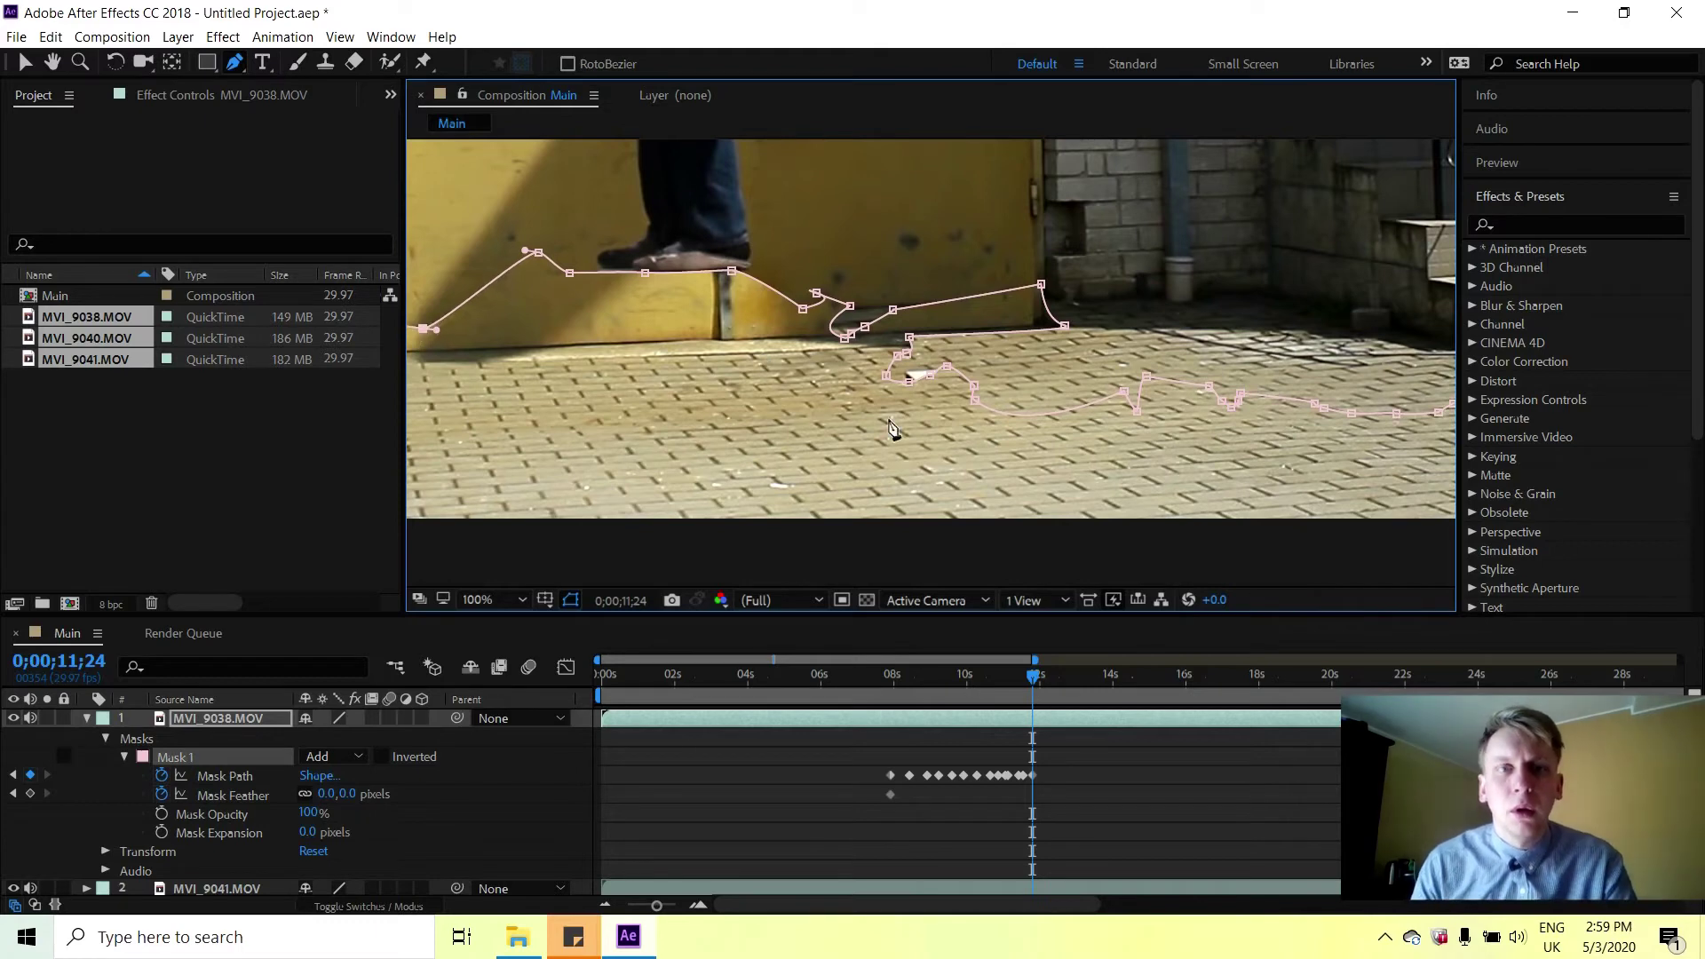
Advance from 0;00;12;05 to about 0;00;15;06, set a Mask Path keyframe, and add a curved mask point.
{"action": "left_click", "coordinate": [1046, 677]}
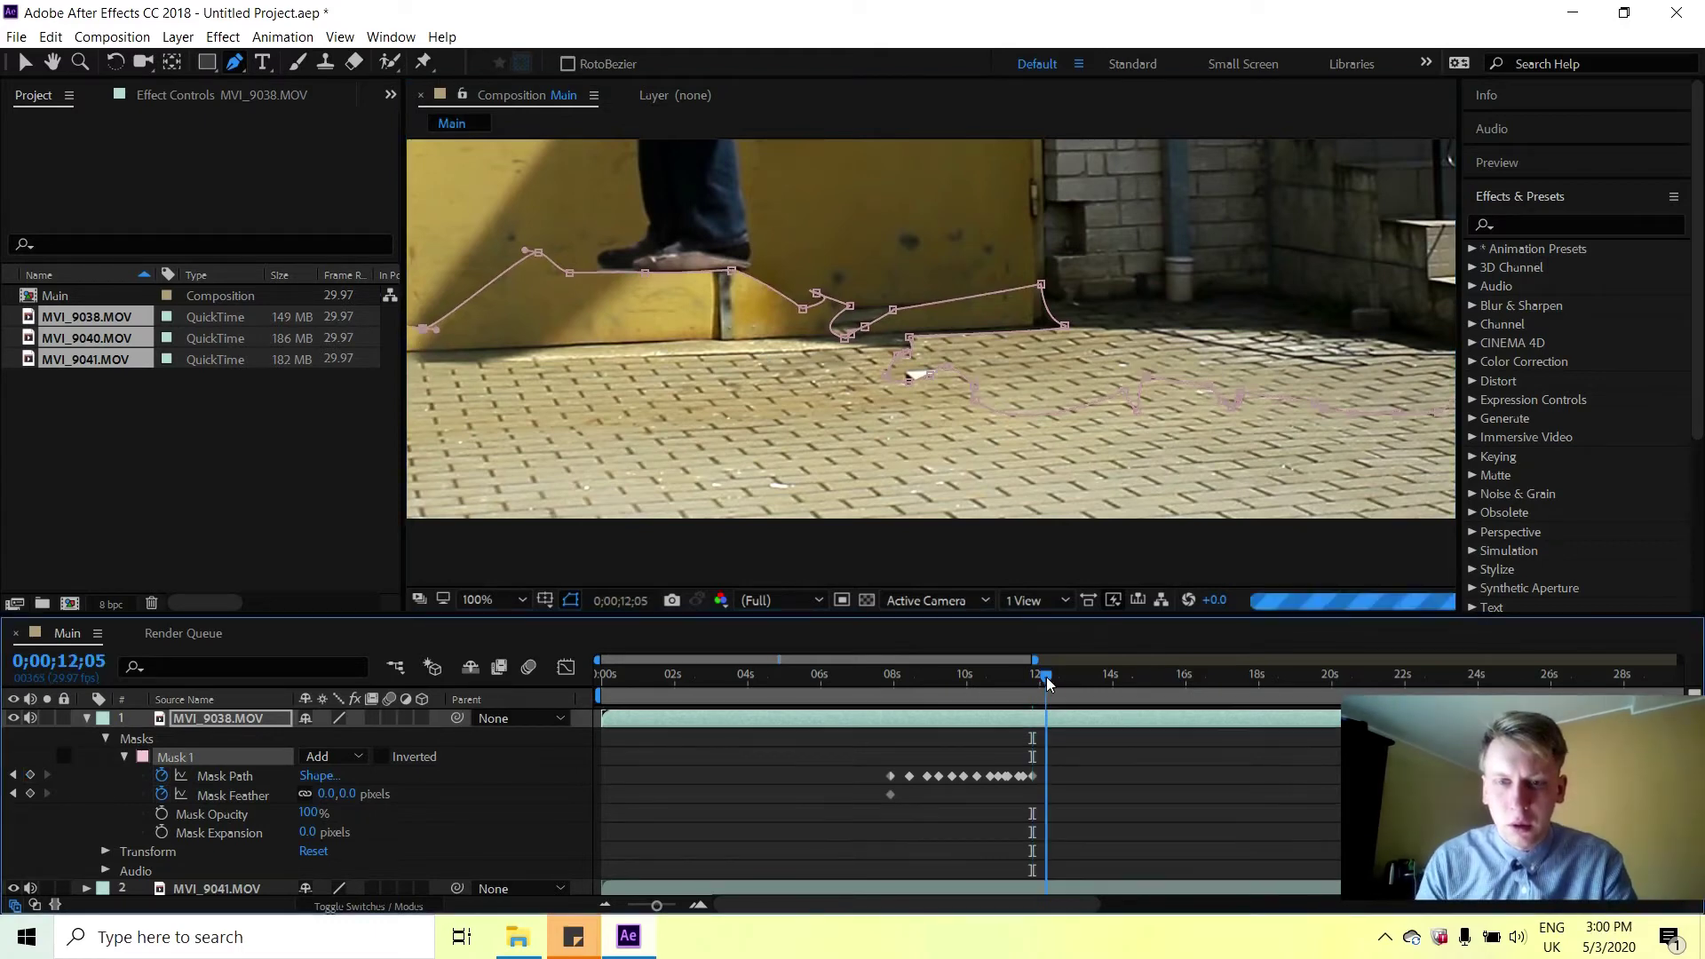
{"action": "key", "text": "Page_Down"}
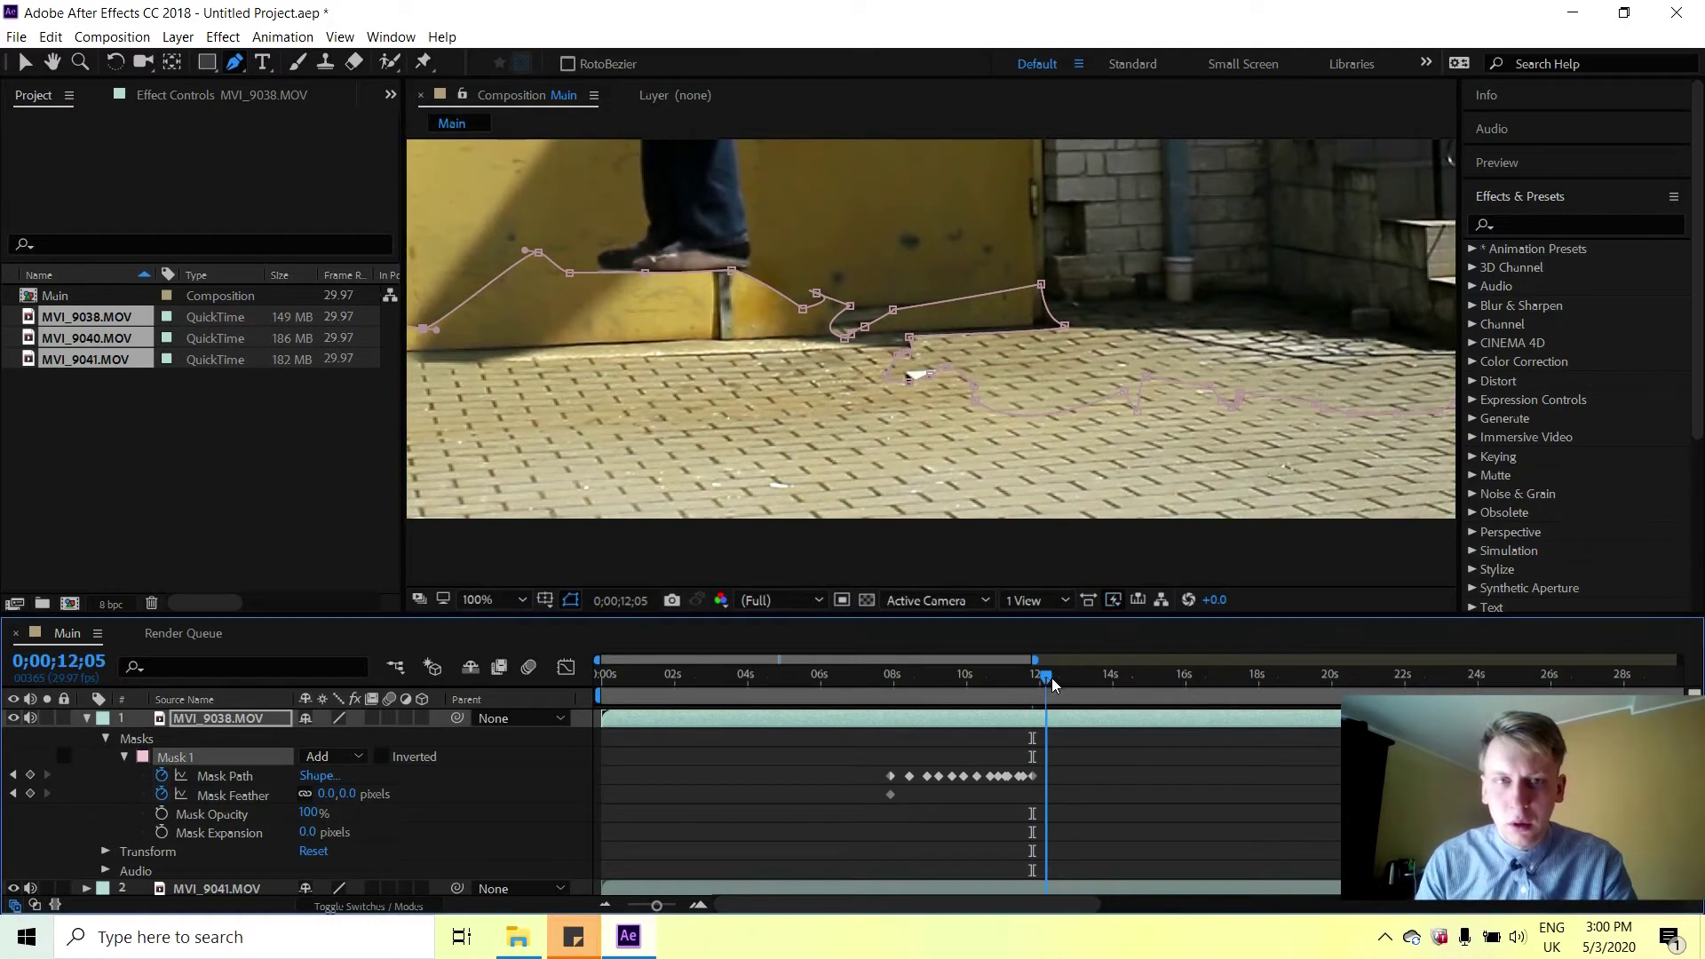
{"action": "left_click", "coordinate": [1072, 681]}
{"action": "left_click", "coordinate": [1100, 686]}
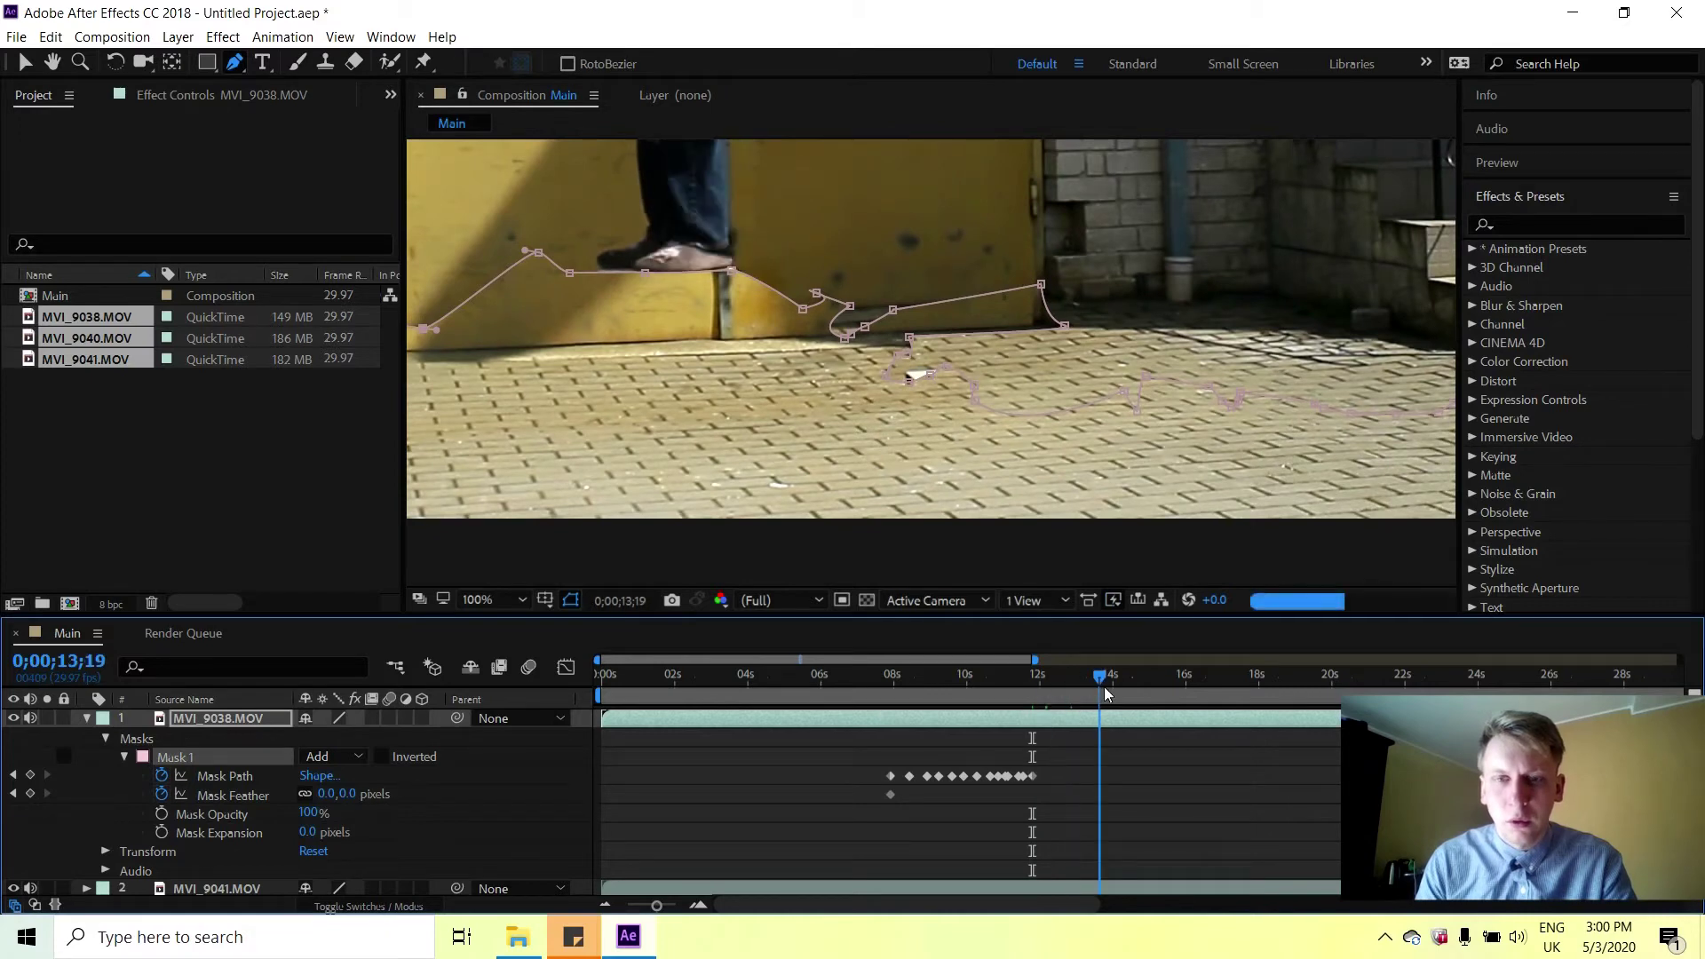
{"action": "left_click", "coordinate": [1116, 689]}
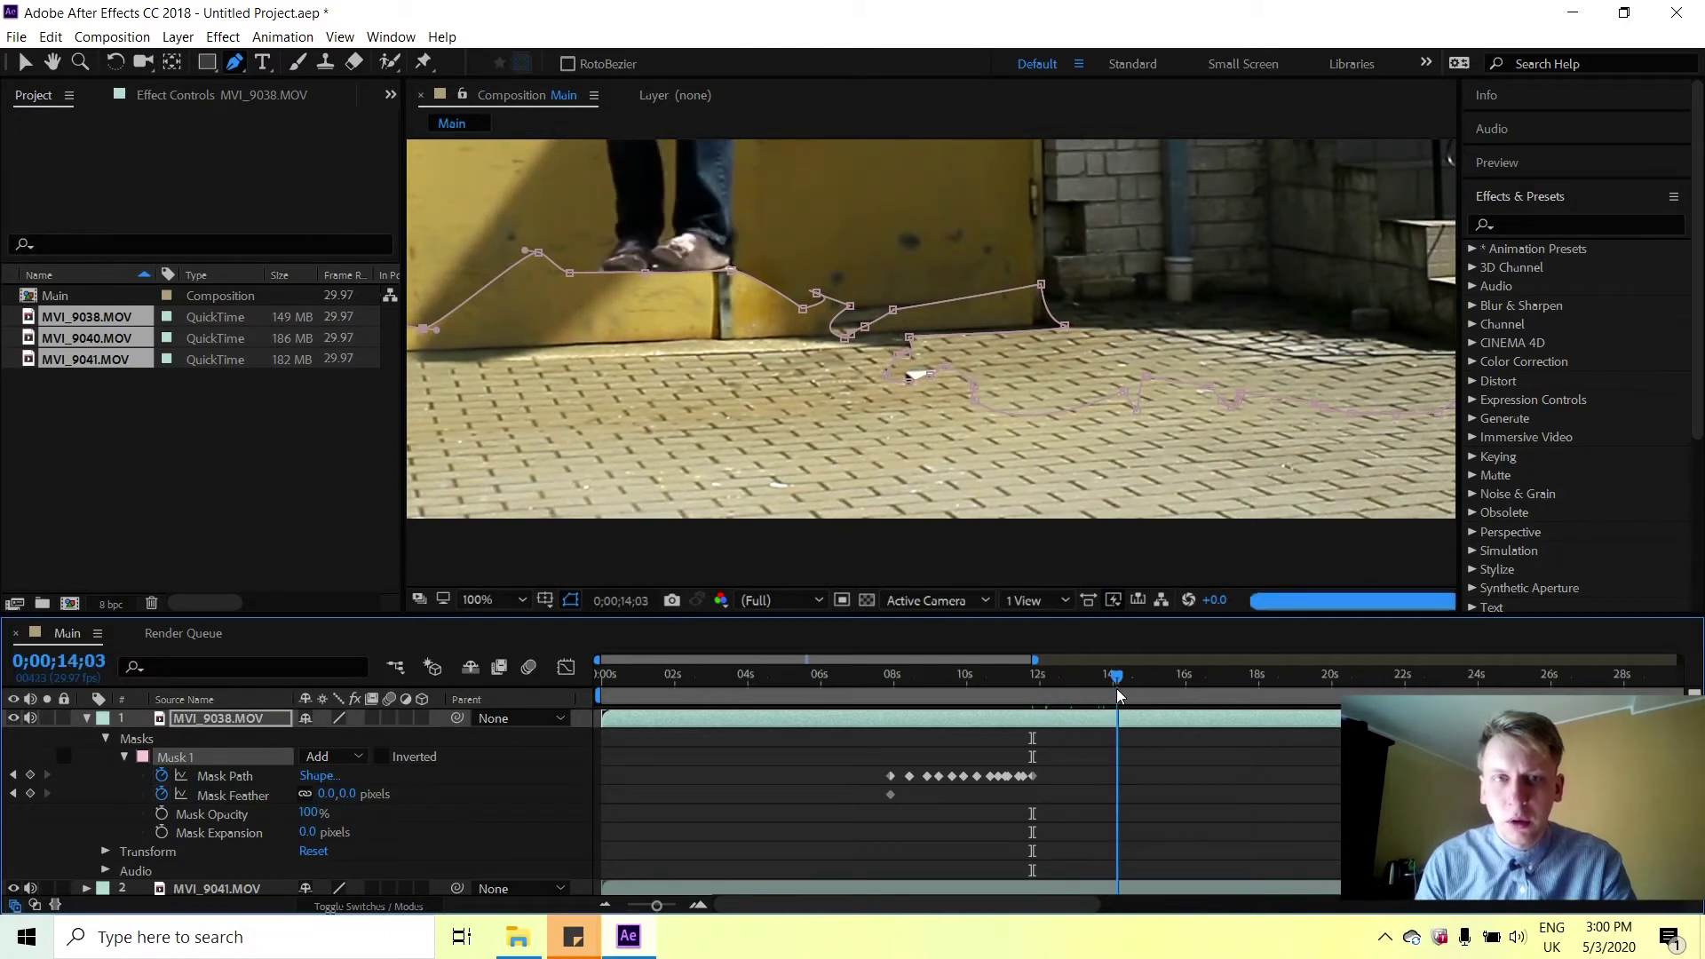
{"action": "left_click_drag", "start_coordinate": [1117, 689], "coordinate": [1158, 693]}
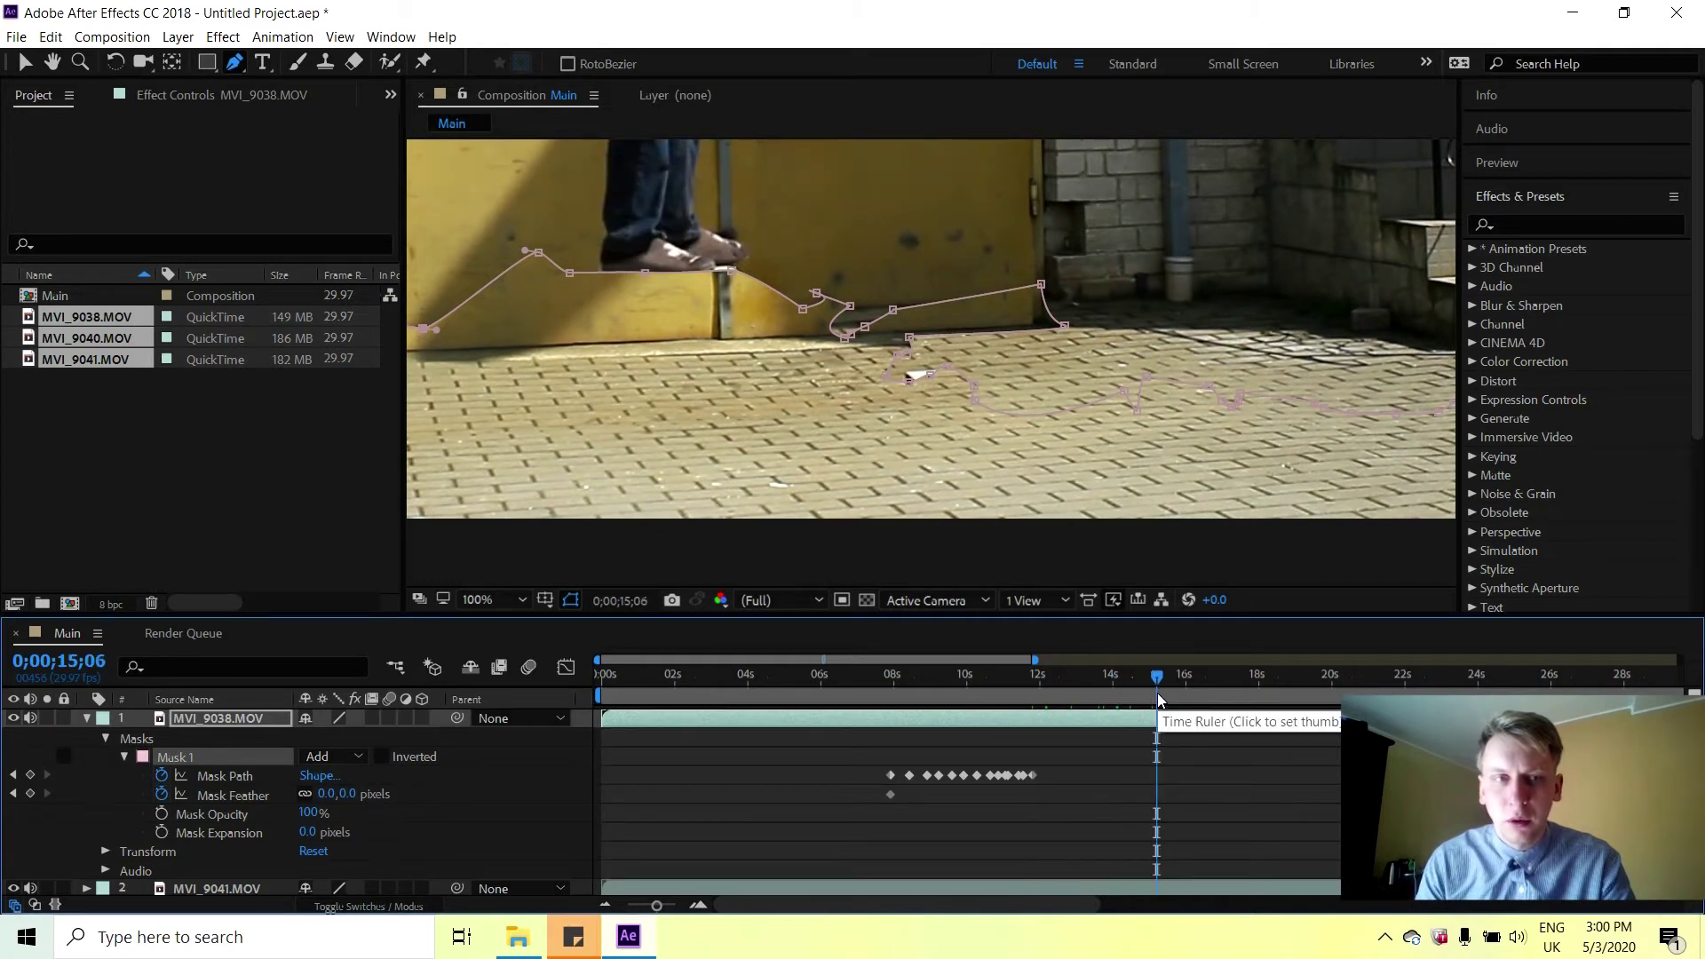
{"action": "left_click", "coordinate": [30, 775]}
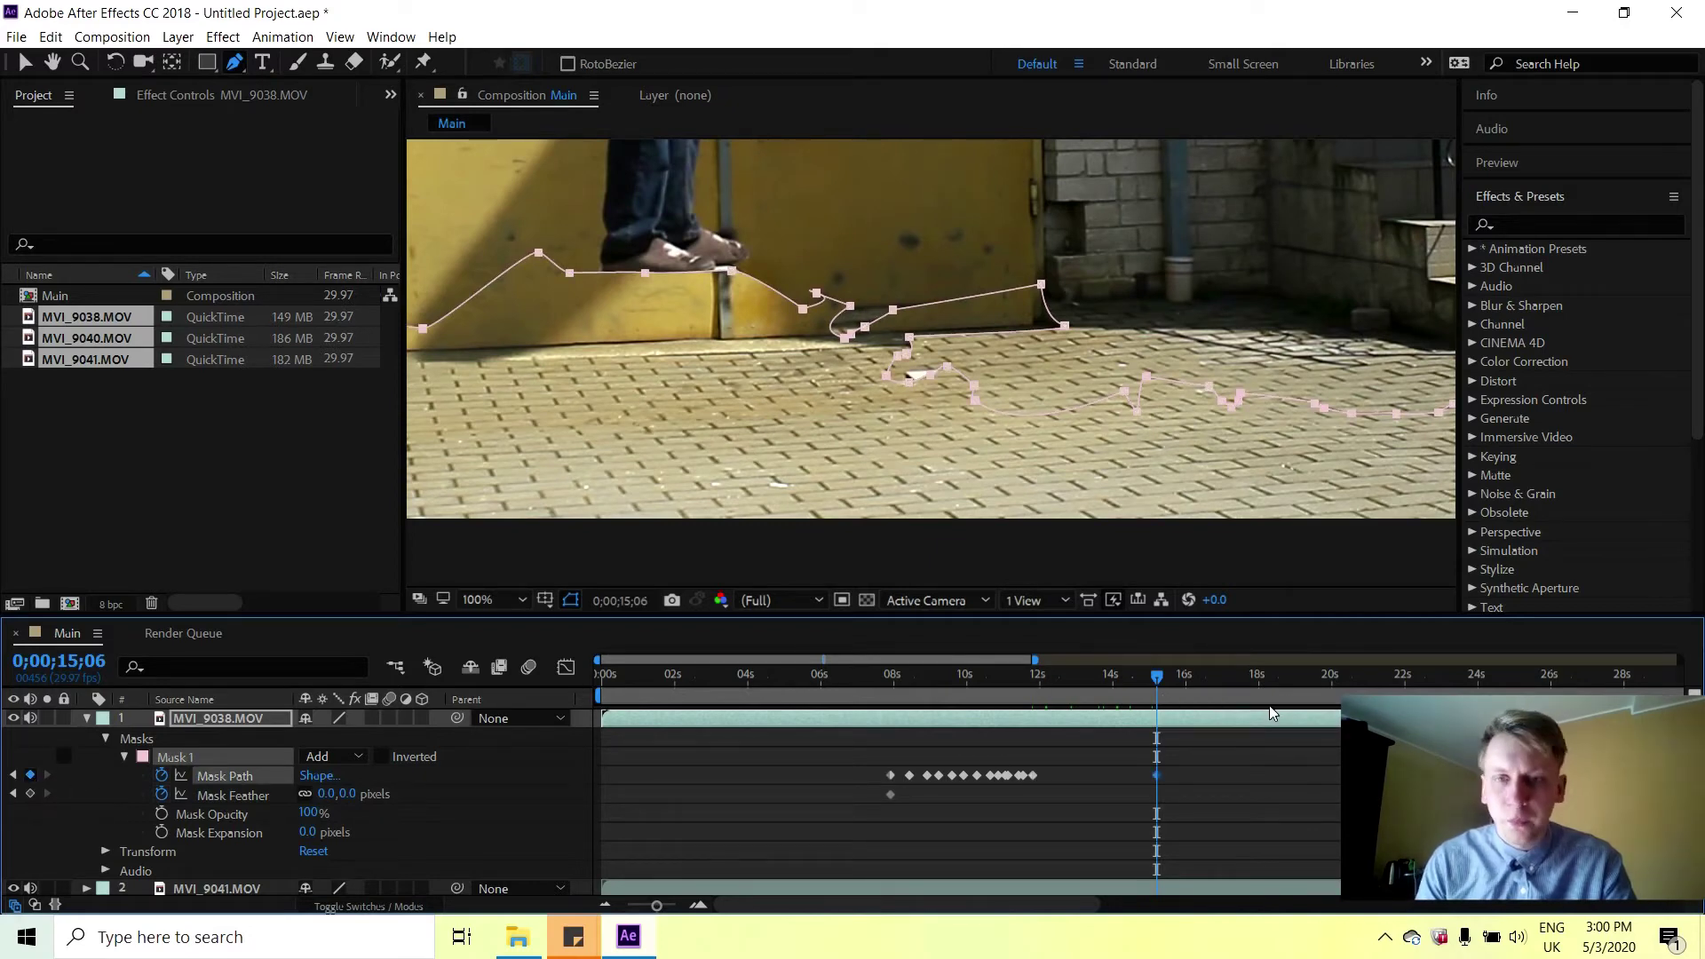
{"action": "scroll", "coordinate": [1012, 213], "scroll_direction": "down", "scroll_amount": 4}
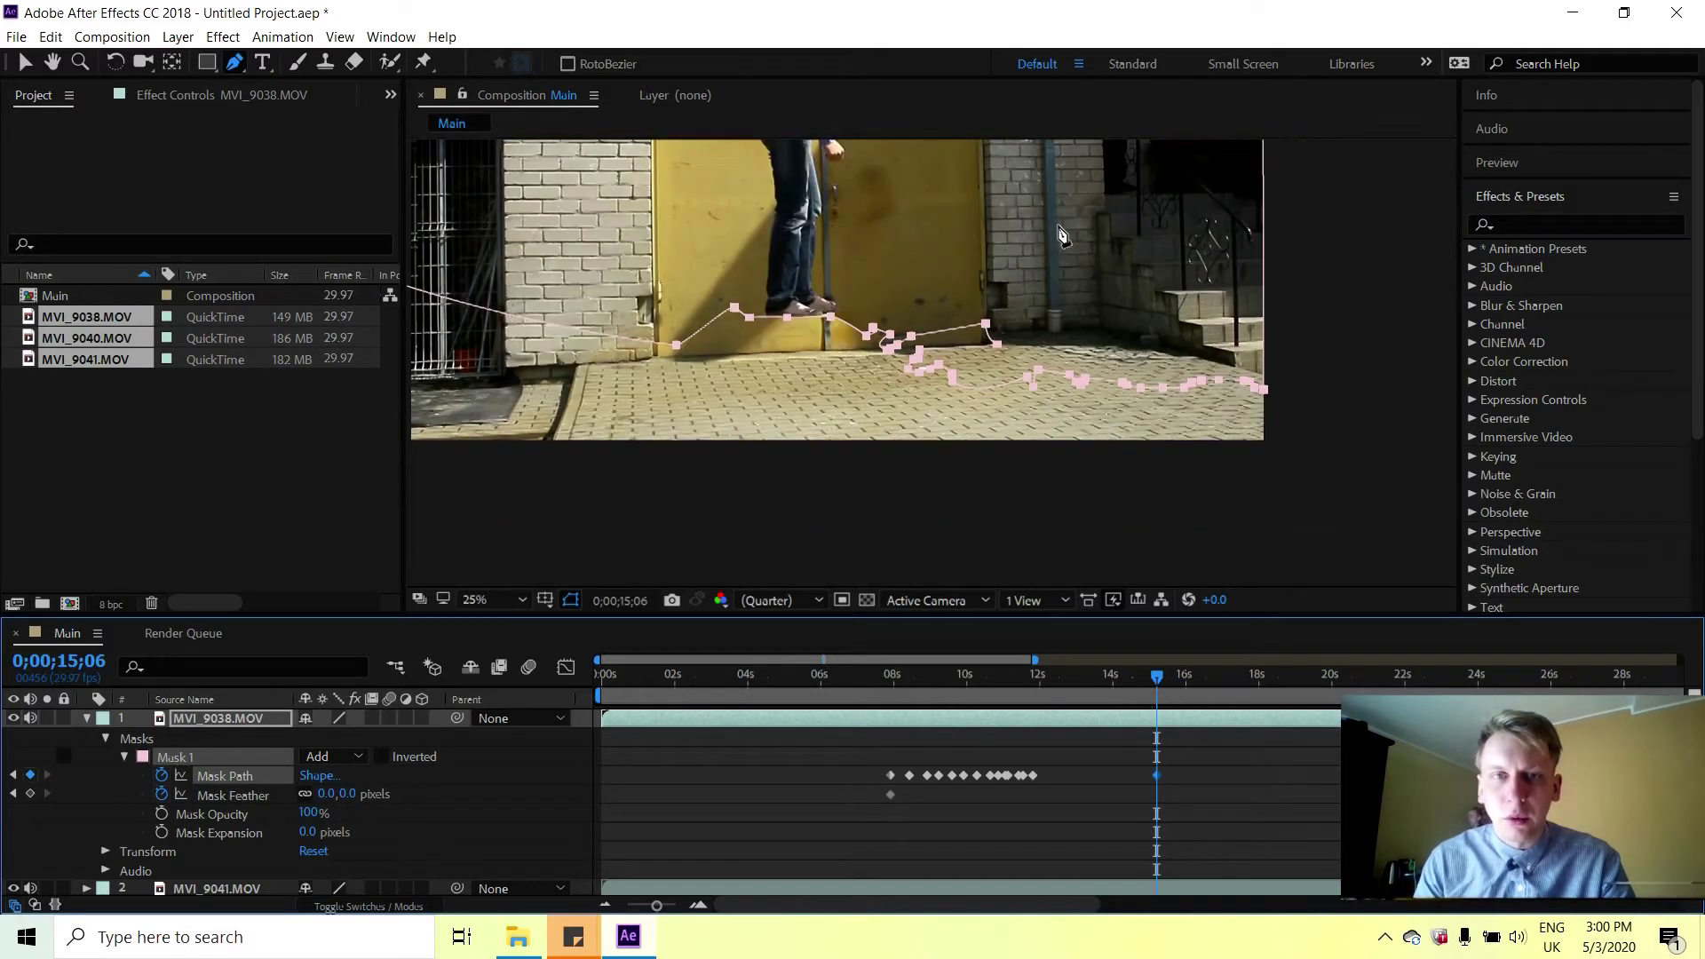
{"action": "scroll", "coordinate": [1060, 236], "scroll_direction": "up", "scroll_amount": 6}
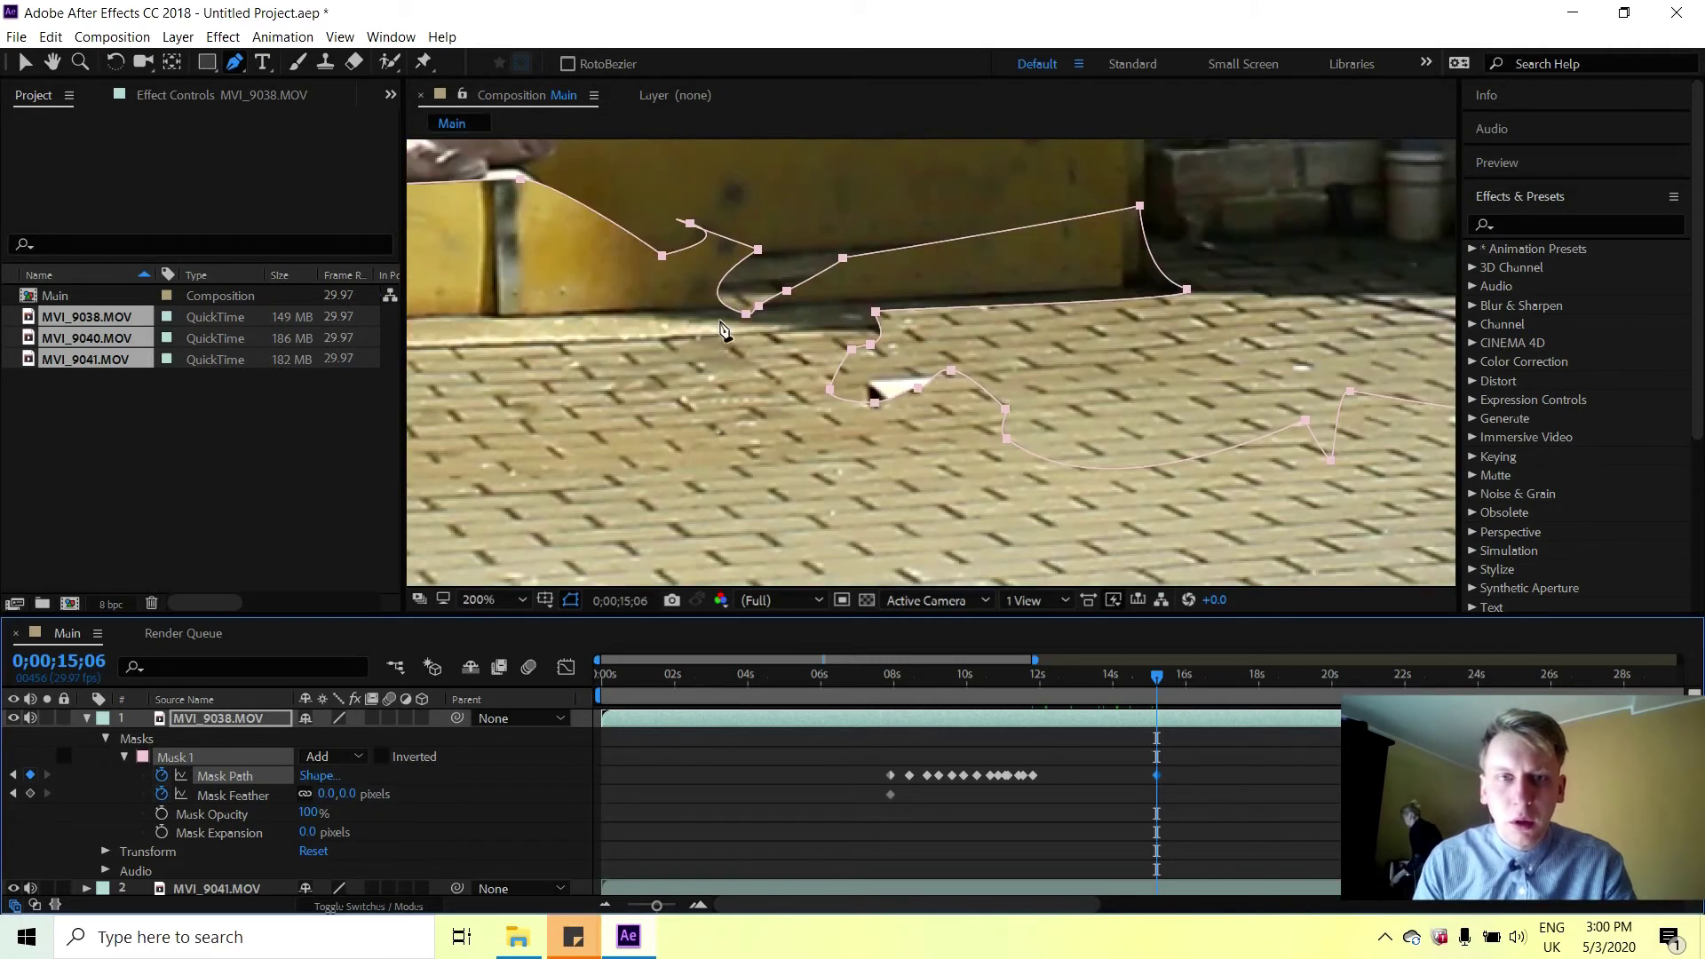
{"action": "left_click_drag", "start_coordinate": [717, 294], "coordinate": [884, 248]}
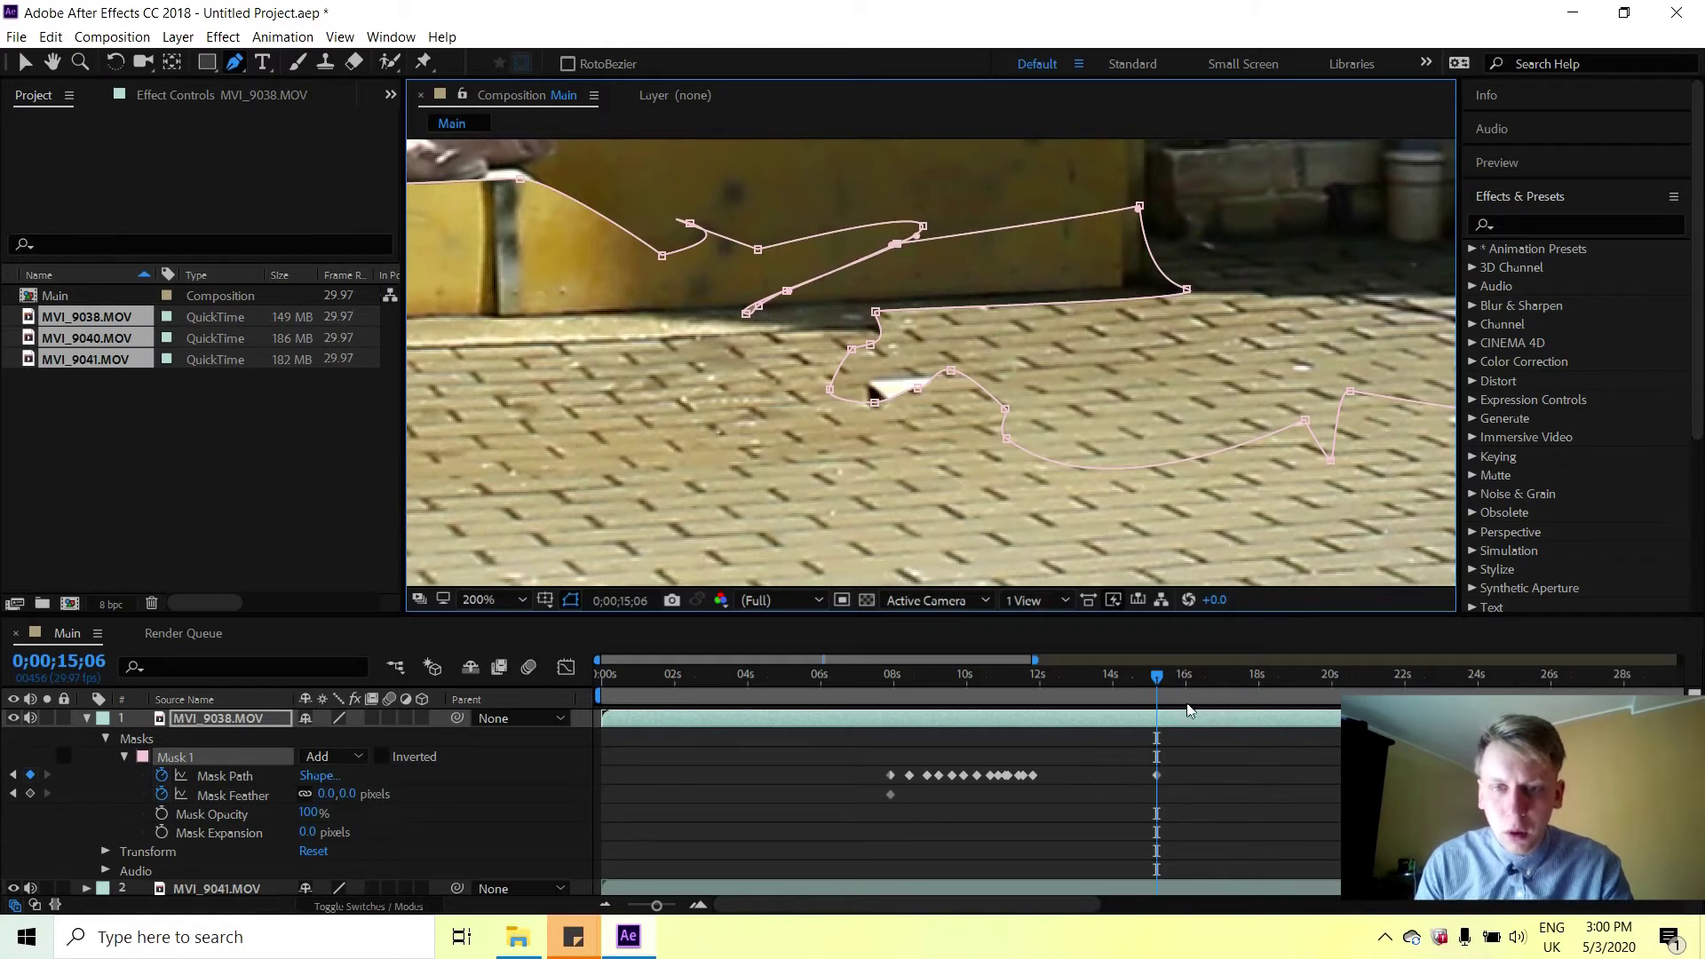
At 0;00;15;10, keyframe the mask and zoom to 400% on the shoe on the yellow block.
{"action": "left_click_drag", "start_coordinate": [1154, 680], "coordinate": [1160, 677]}
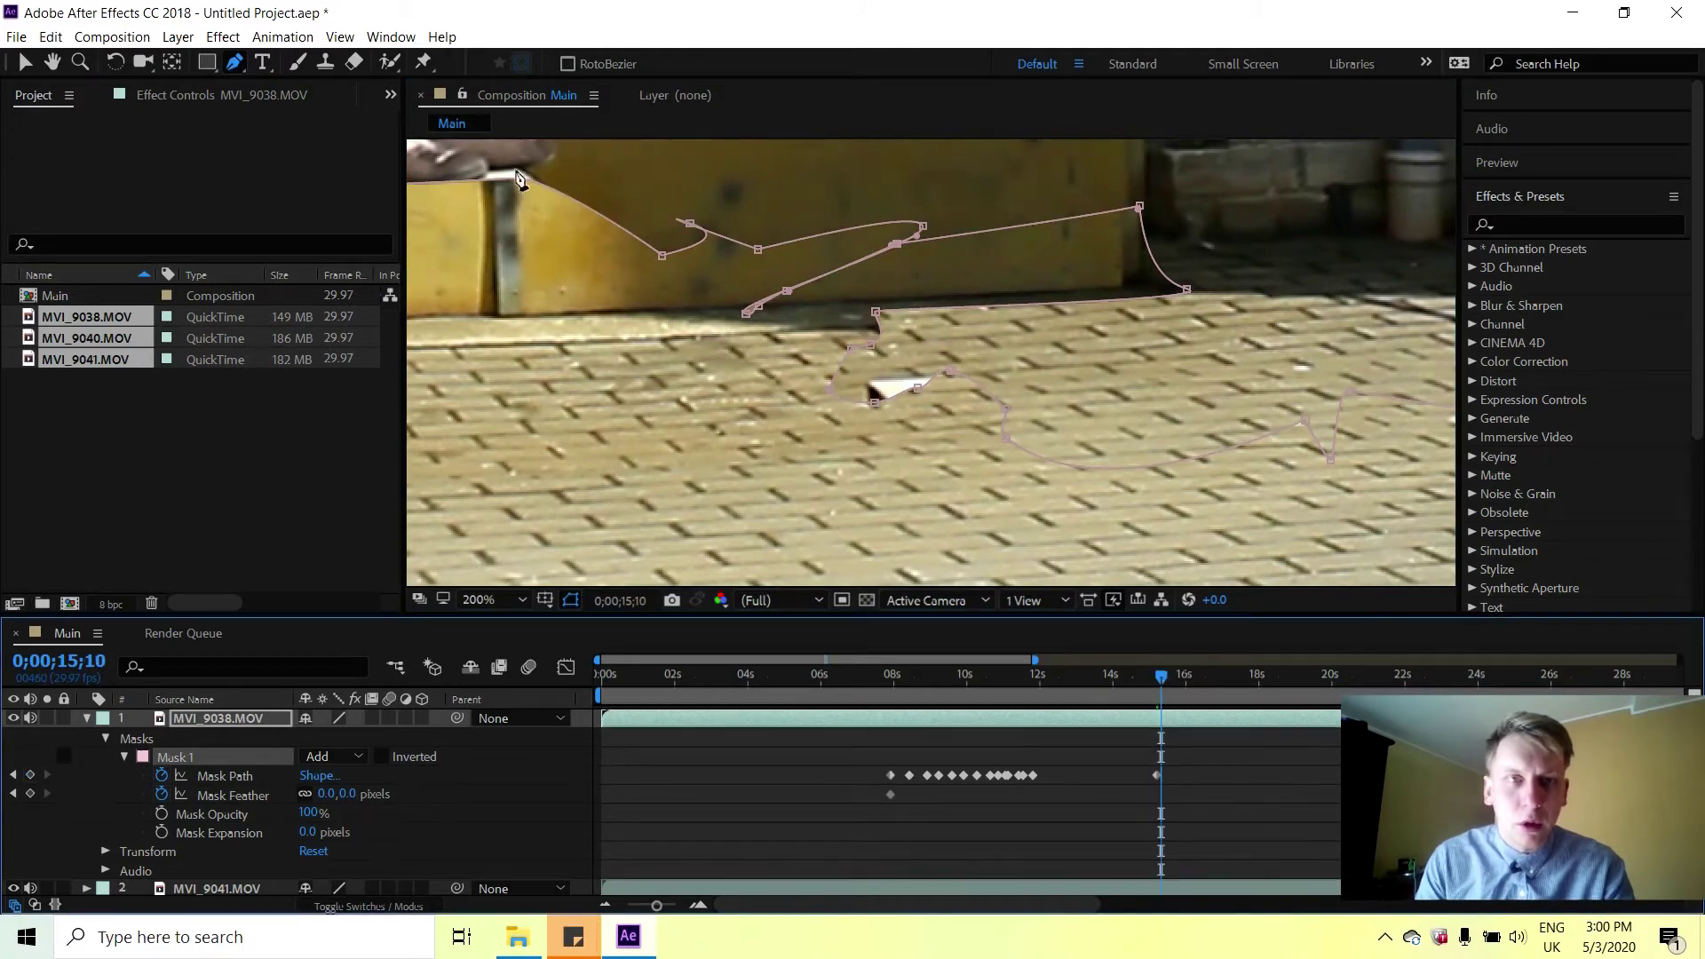
{"action": "left_click", "coordinate": [519, 179]}
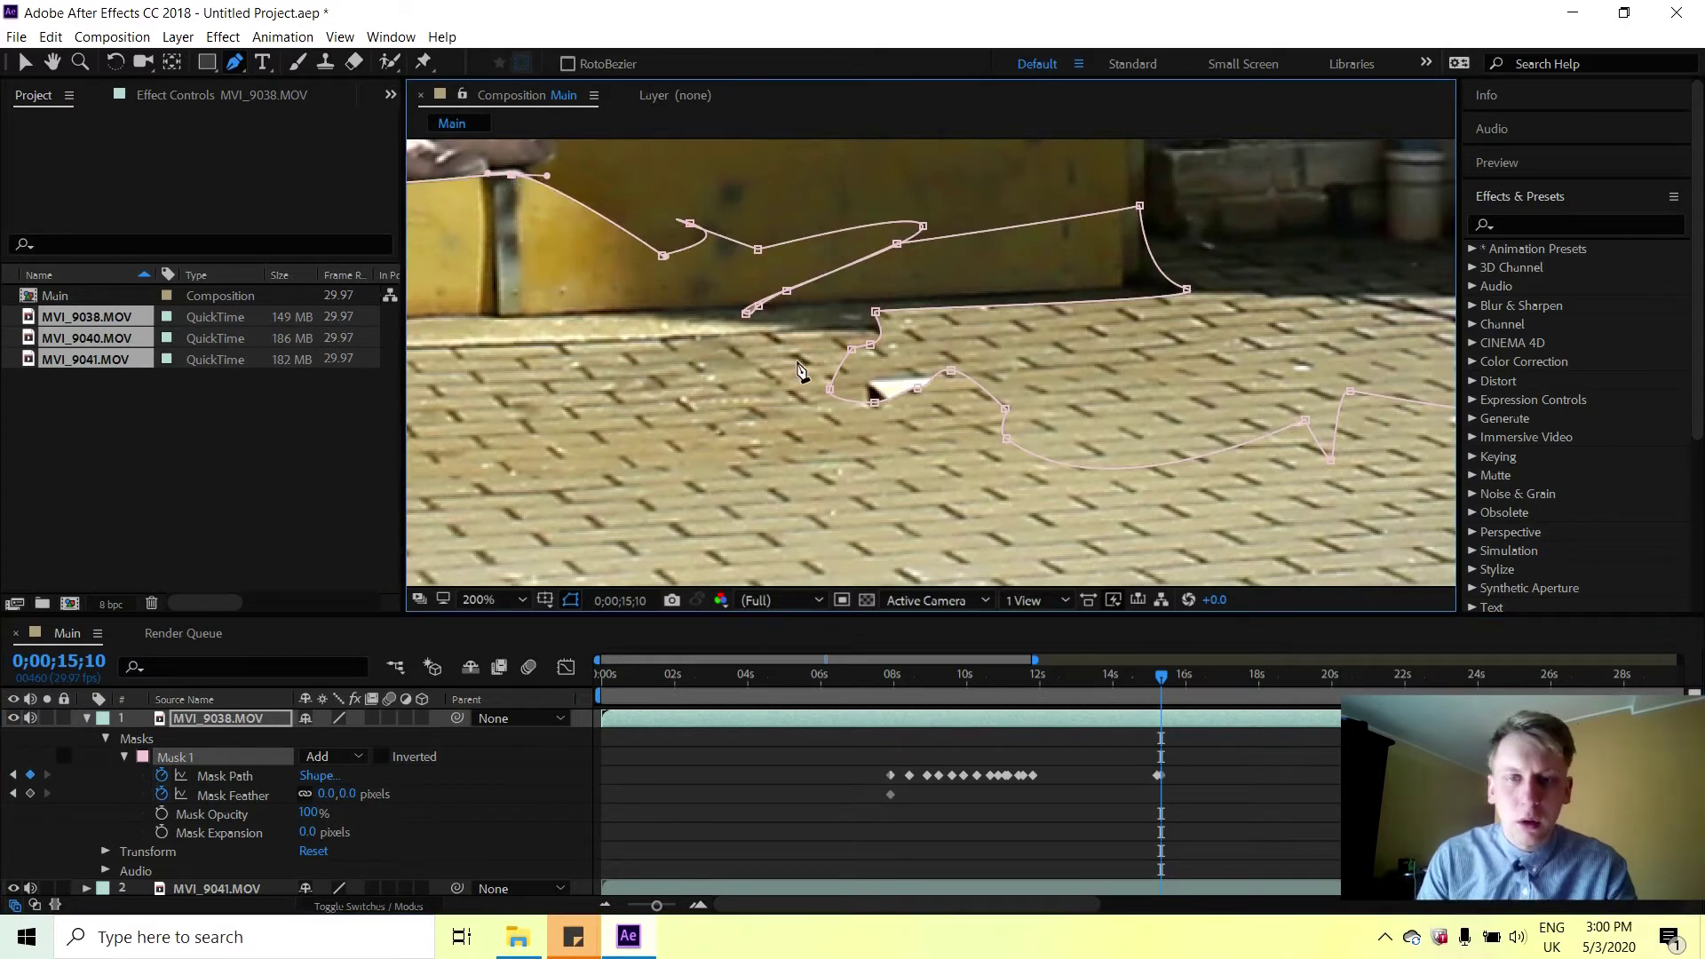
{"action": "key", "text": "period"}
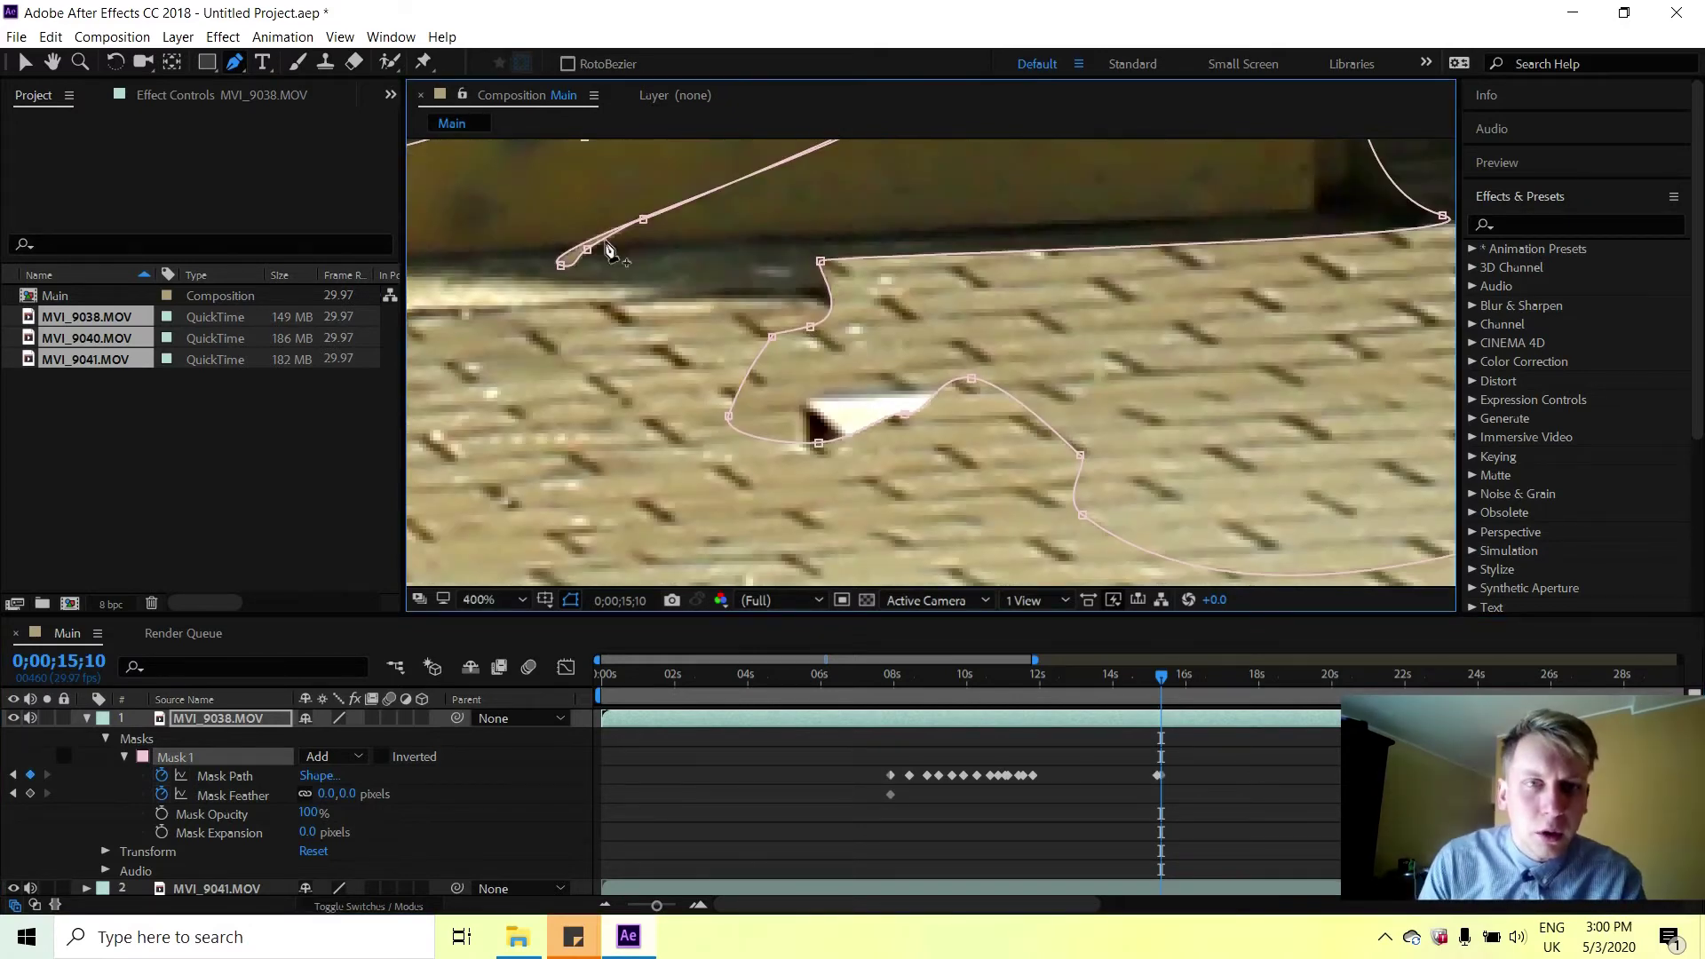
{"action": "left_click_drag", "start_coordinate": [563, 228], "coordinate": [1073, 392]}
Pull the mask points near the shoe up against its sole, then zoom back out.
{"action": "key", "text": "g"}
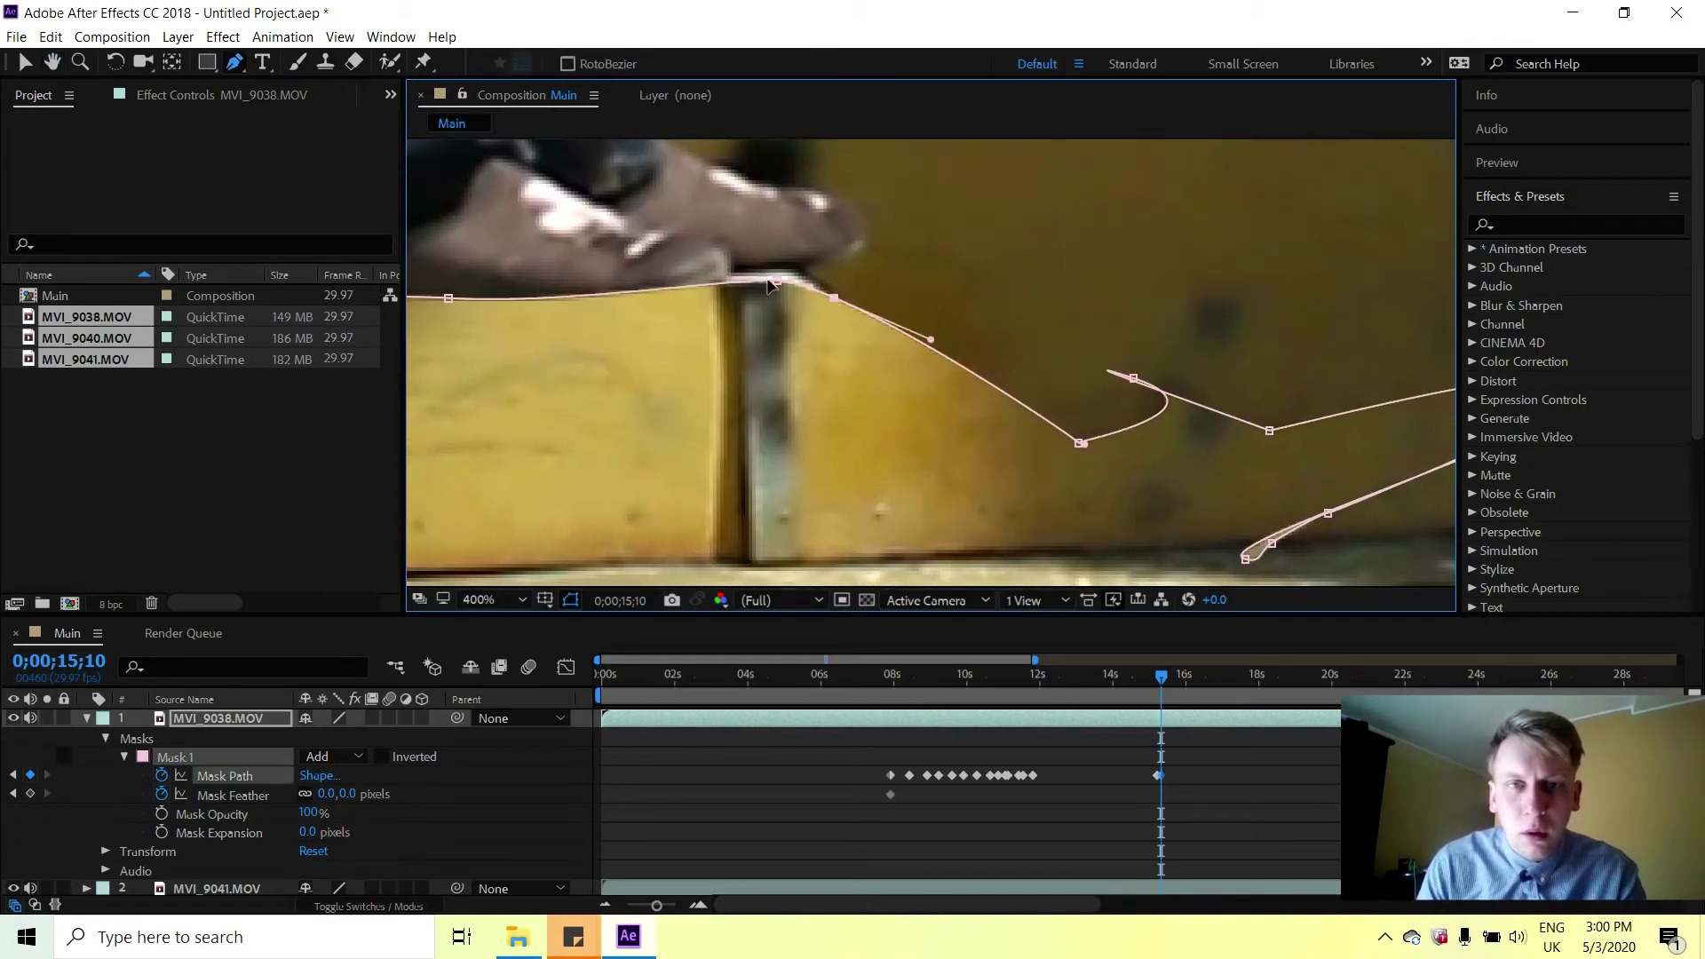
{"action": "left_click", "coordinate": [724, 285]}
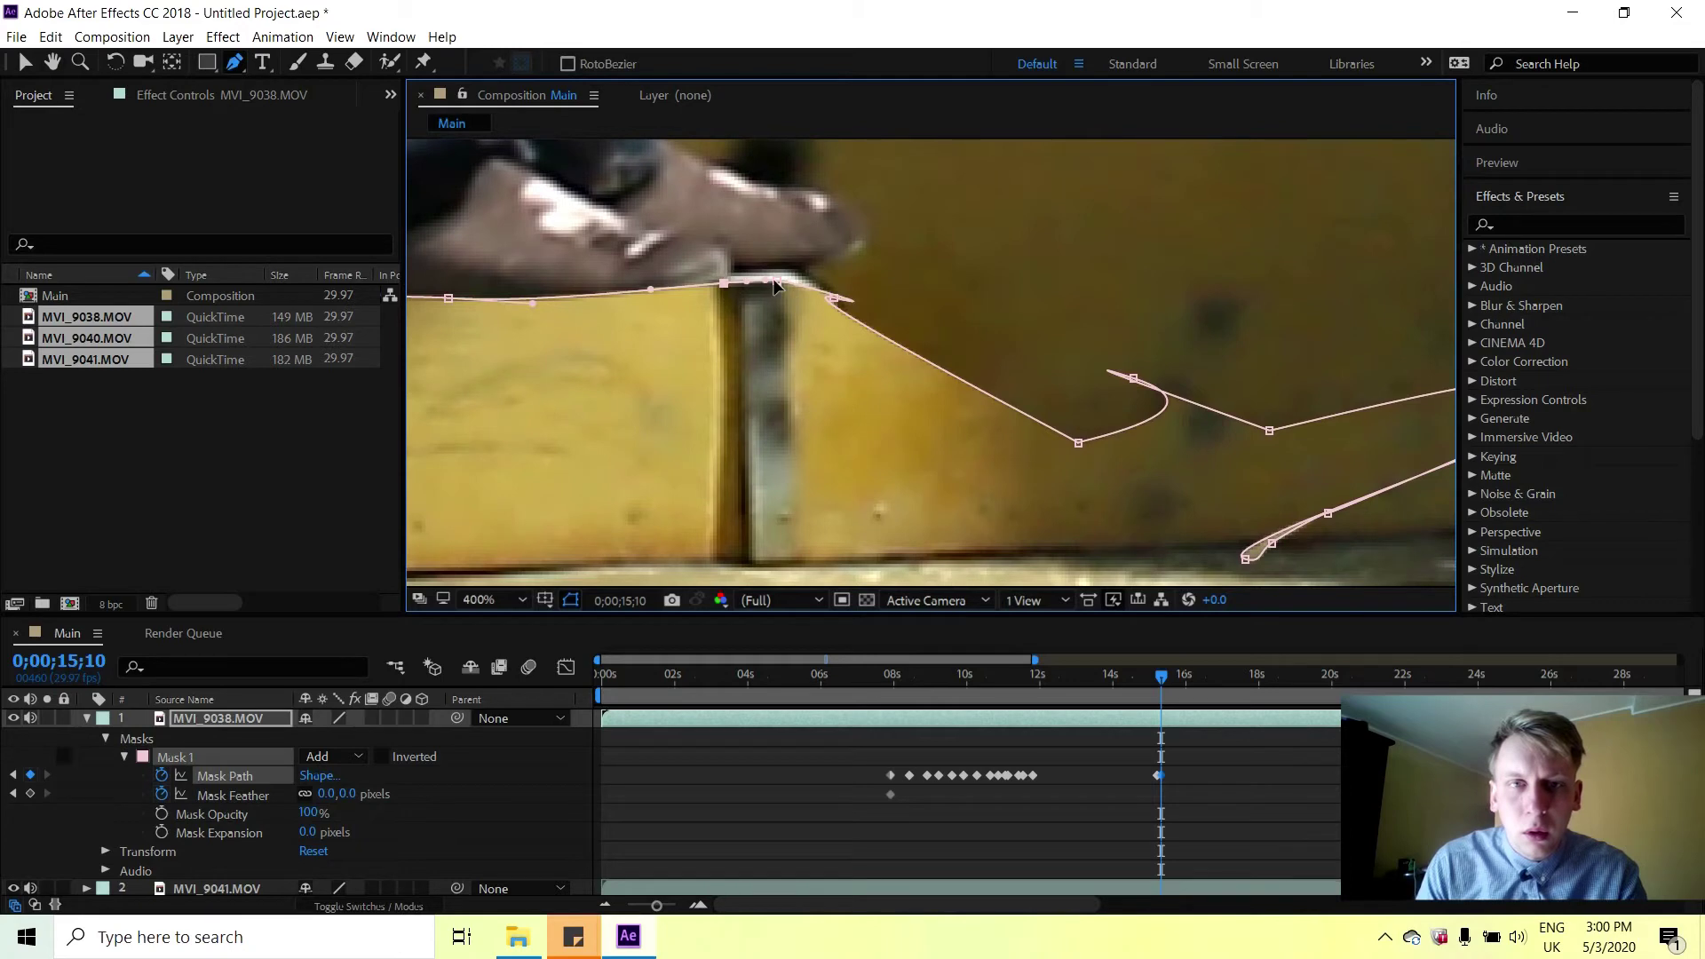
{"action": "left_click_drag", "start_coordinate": [767, 278], "coordinate": [753, 271]}
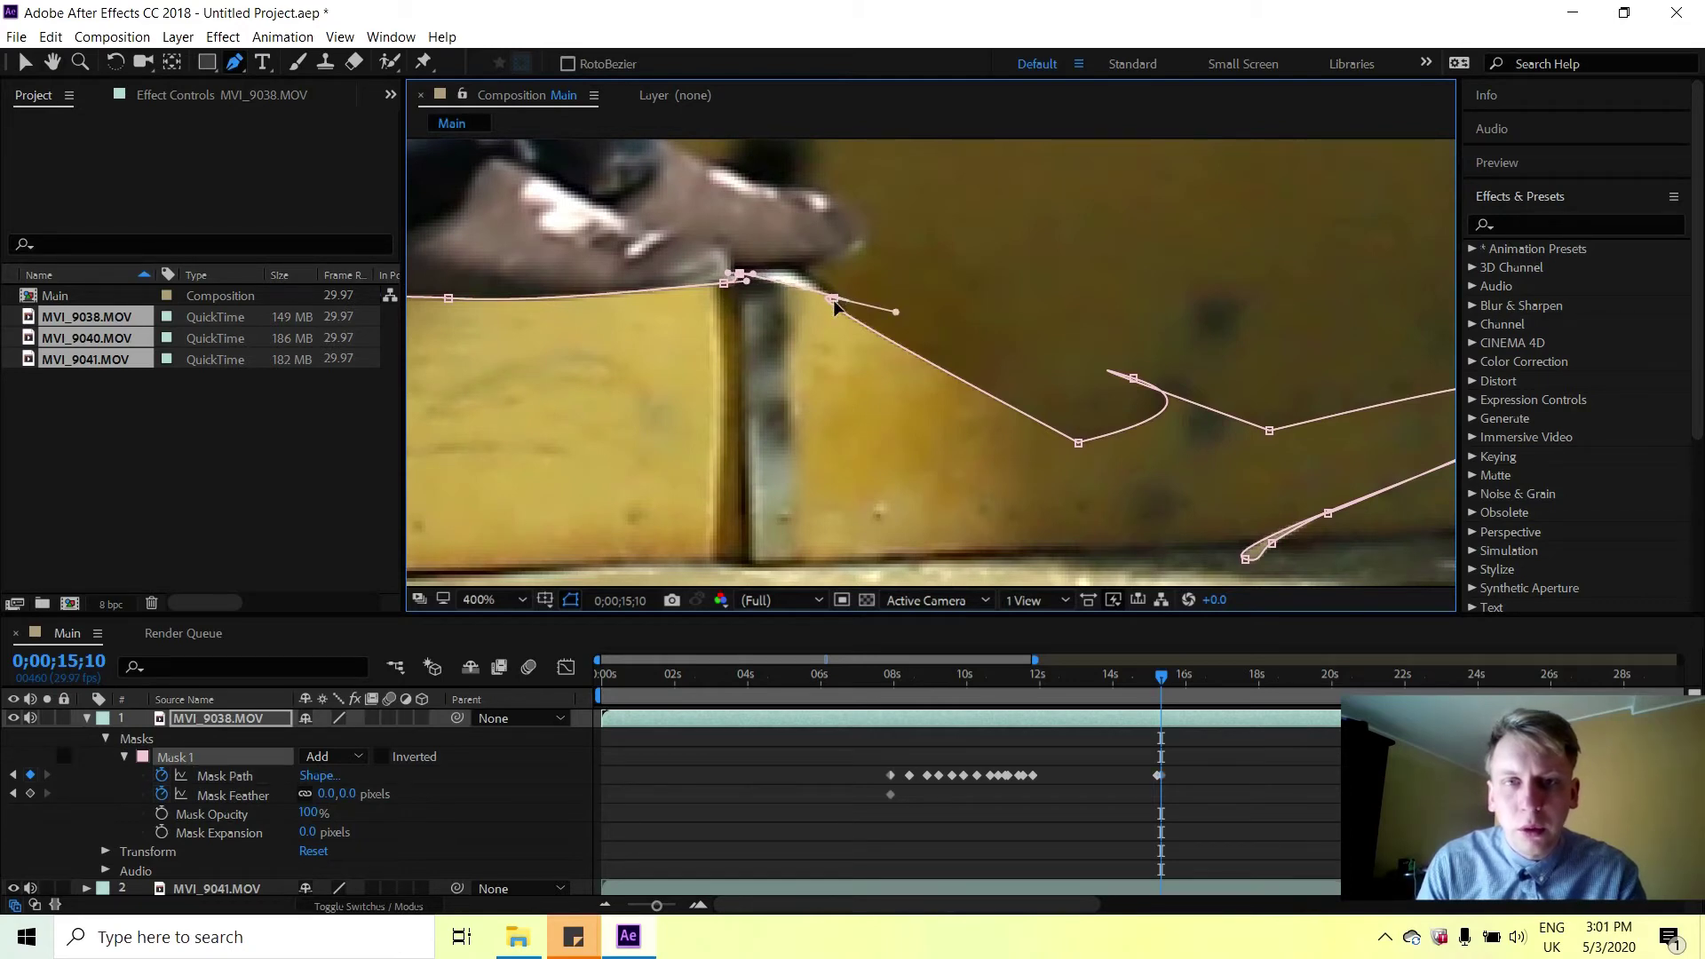
{"action": "left_click_drag", "start_coordinate": [833, 301], "coordinate": [814, 275]}
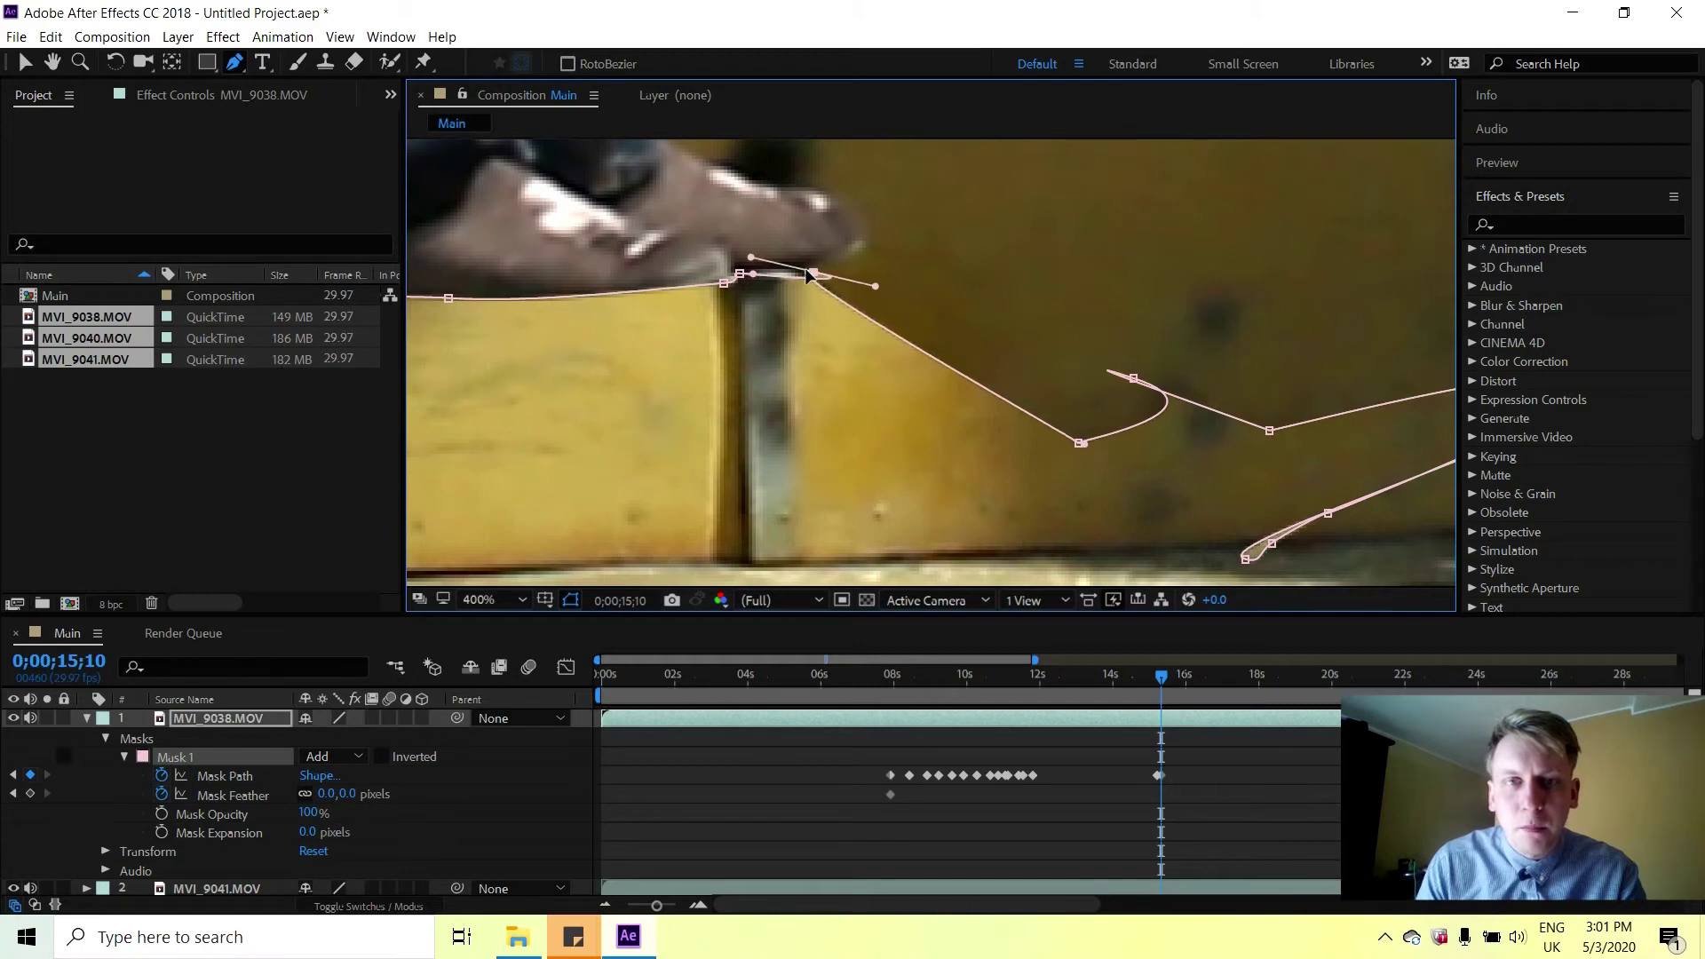
{"action": "key", "text": "comma"}
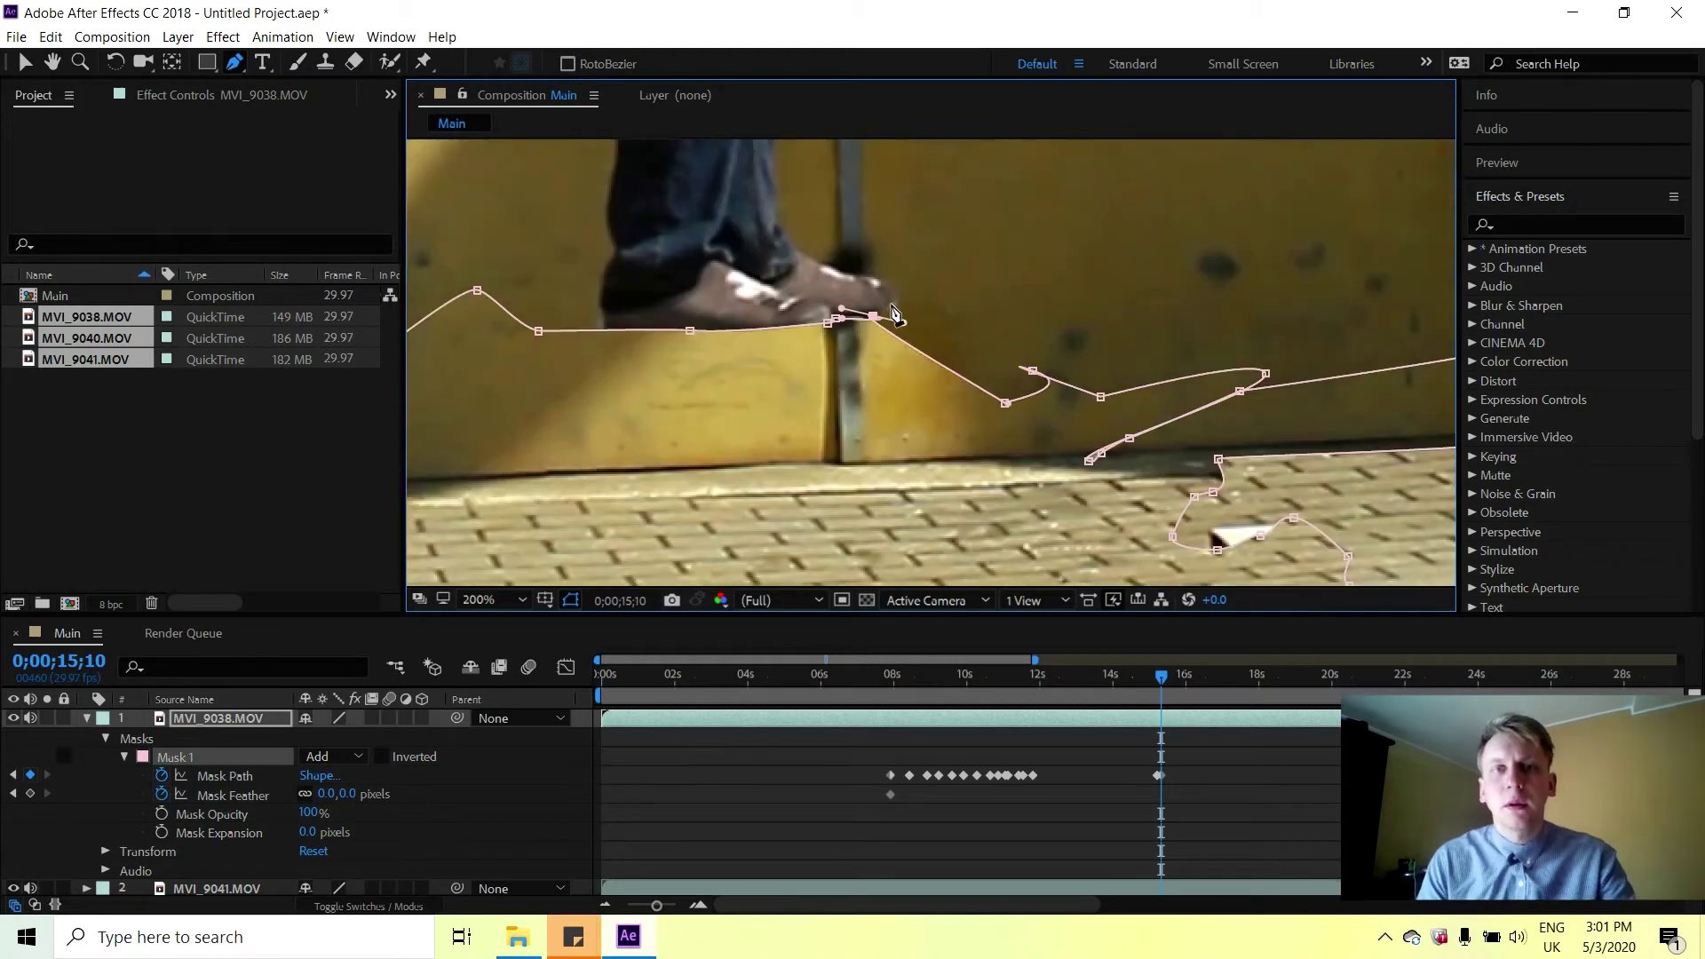
{"action": "key", "text": "comma"}
{"action": "key", "text": "comma"}
{"action": "key", "text": "comma"}
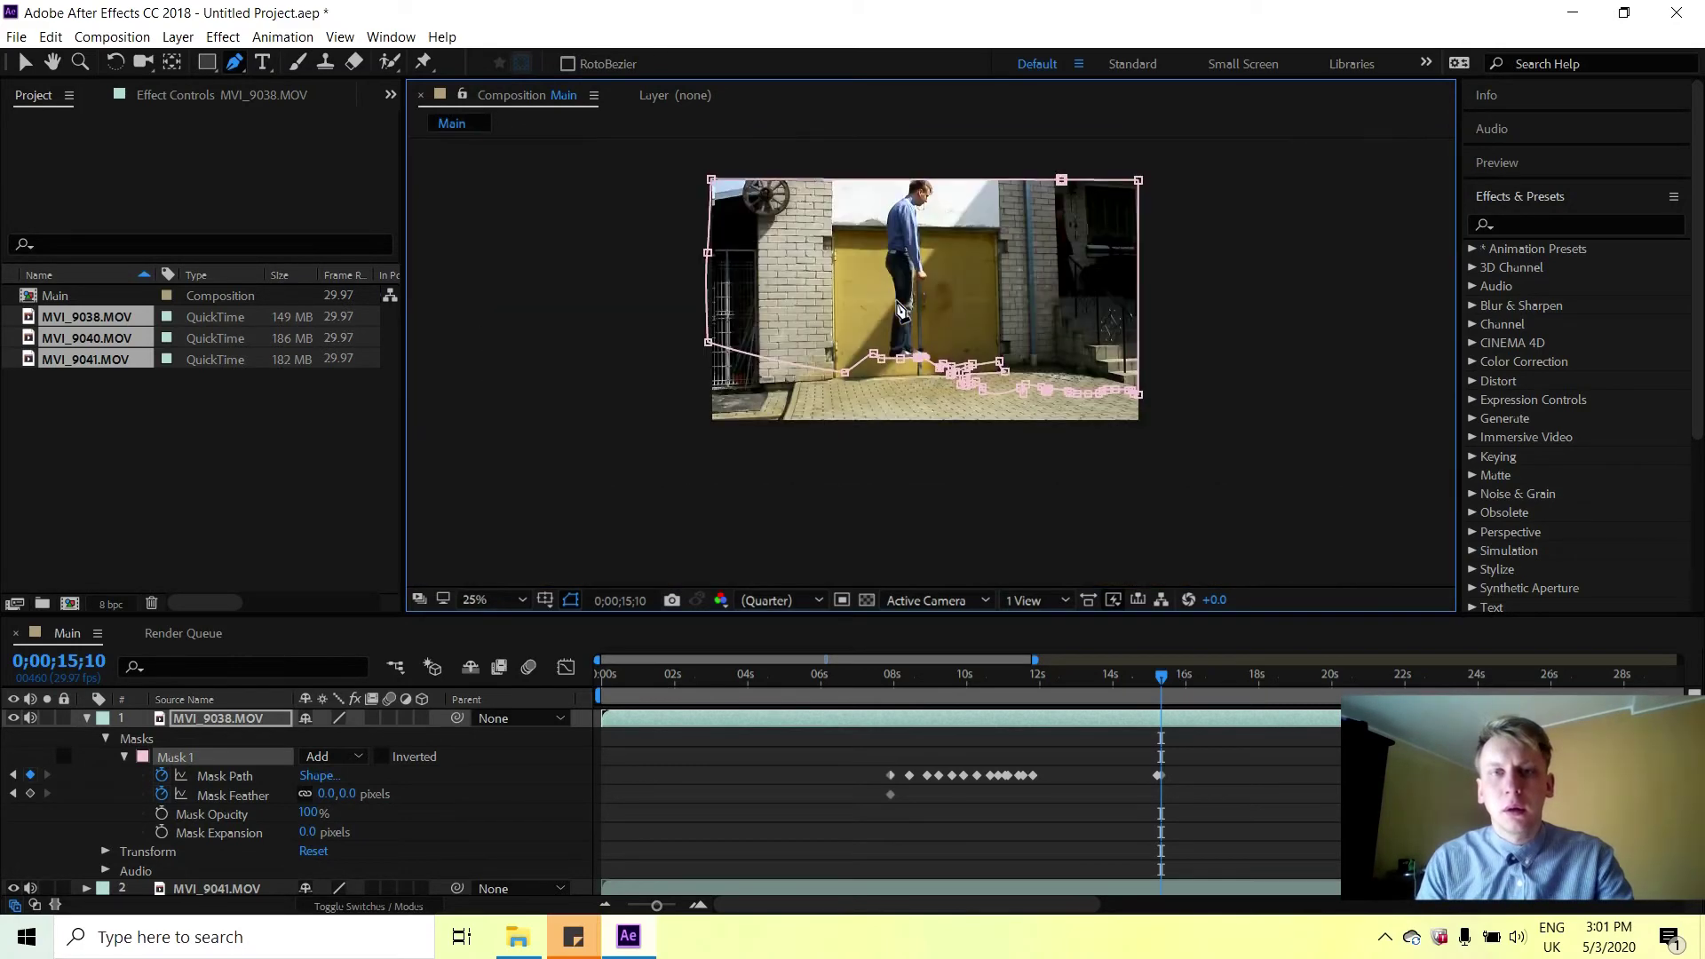
Set Mask Path keyframes at 0;00;15;14 and a few frames later.
{"action": "scroll", "coordinate": [899, 309], "scroll_direction": "up", "scroll_amount": 4}
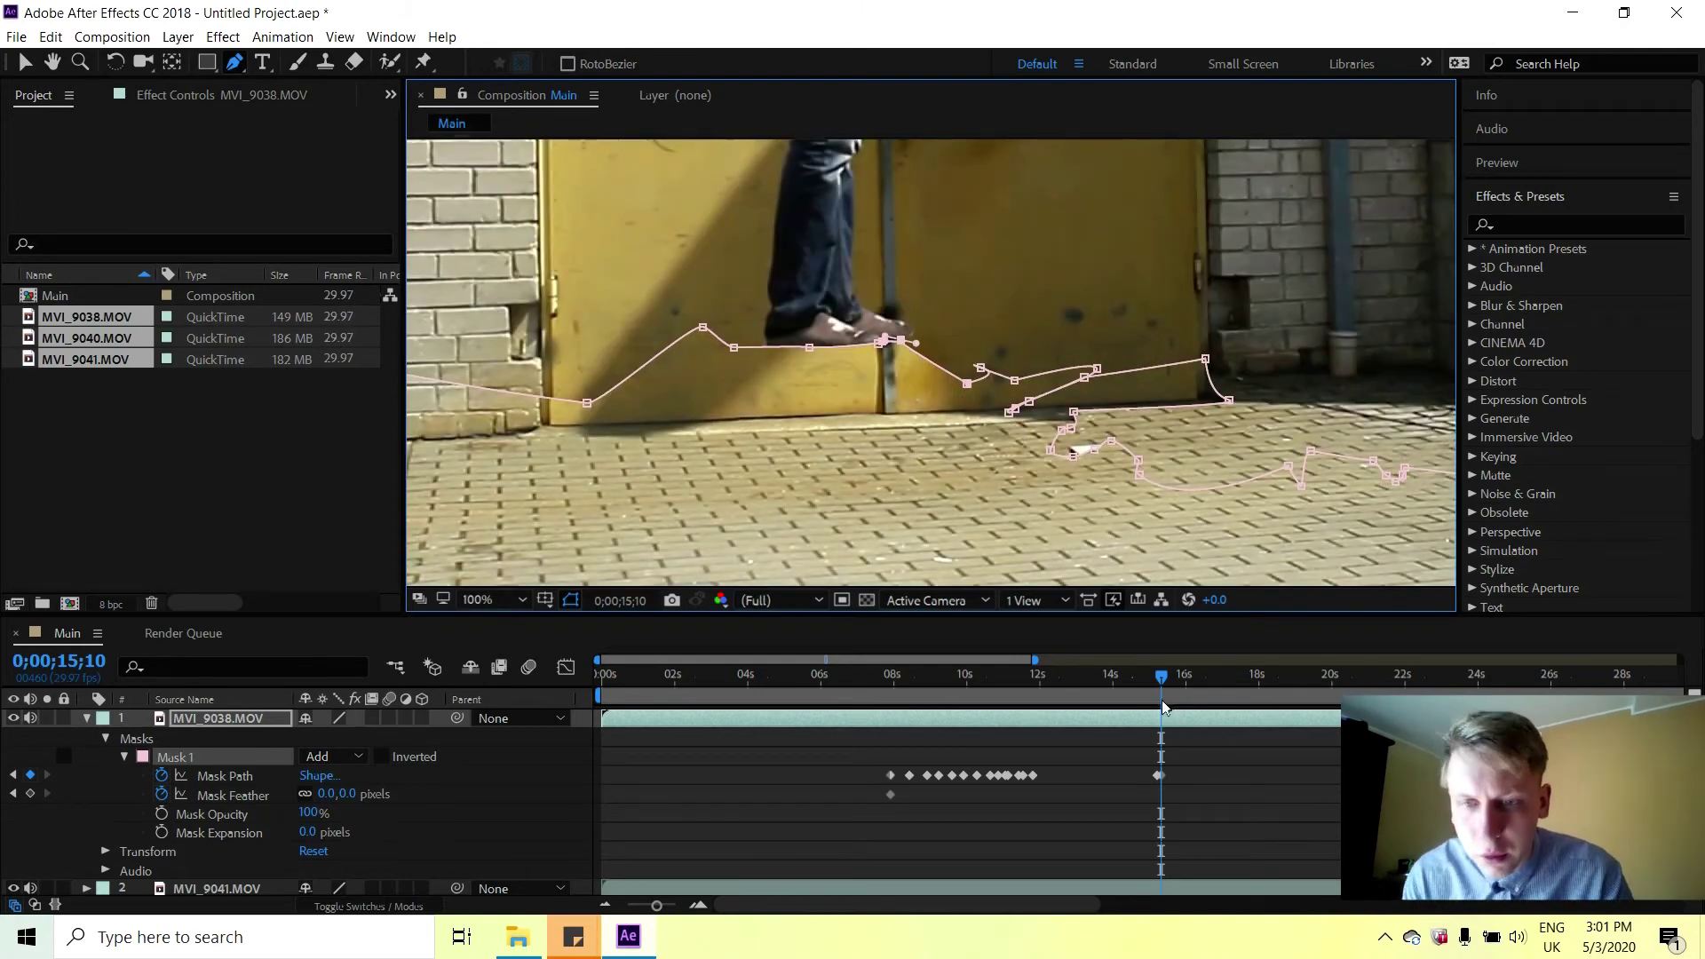
{"action": "left_click_drag", "start_coordinate": [1163, 674], "coordinate": [1169, 678]}
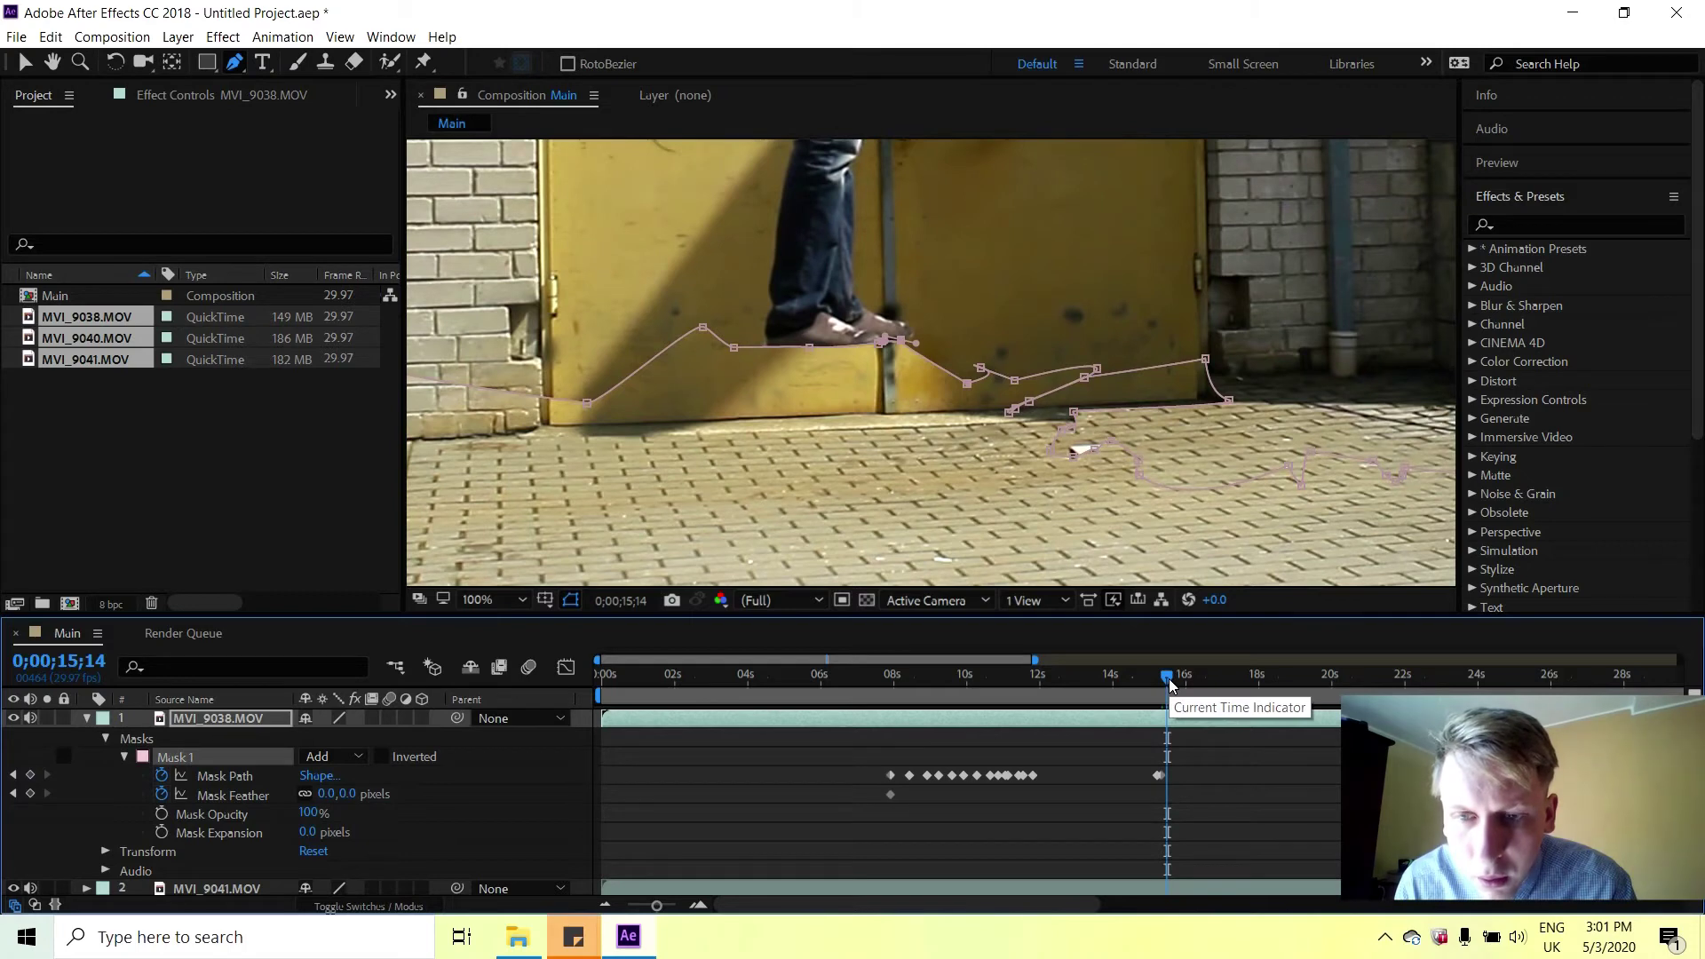
{"action": "left_click", "coordinate": [31, 775]}
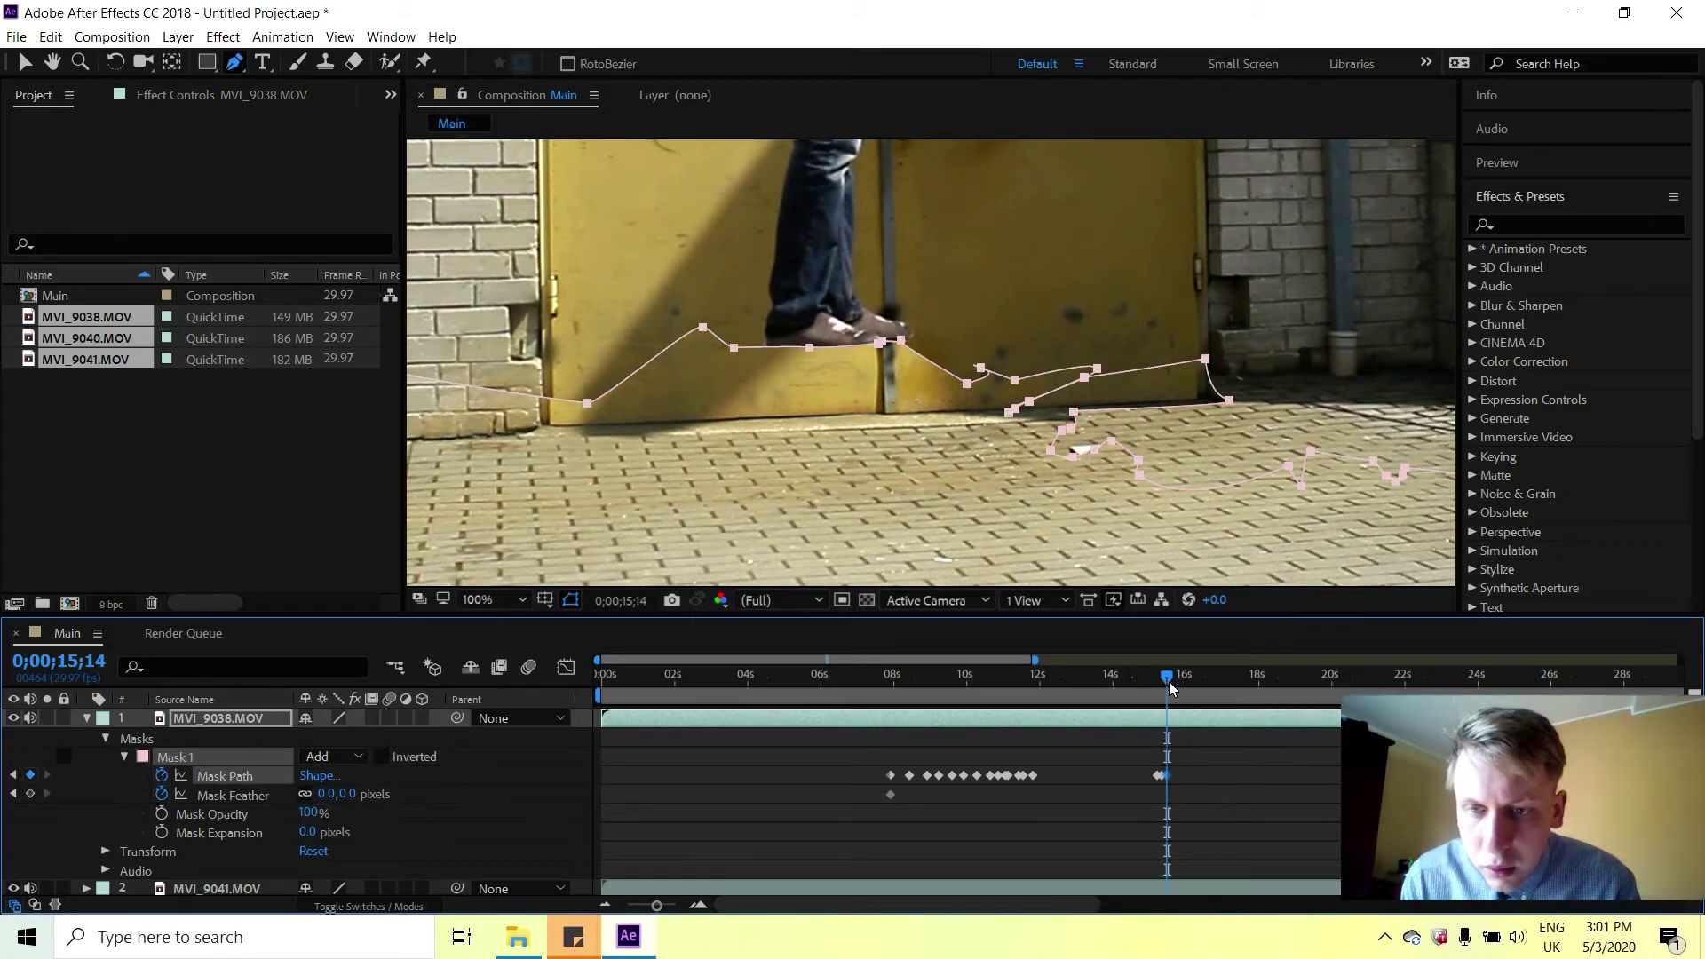
{"action": "mouse_move", "coordinate": [1169, 680]}
{"action": "left_mouse_down"}
{"action": "mouse_move", "coordinate": [1201, 691]}
{"action": "mouse_move", "coordinate": [1187, 686]}
{"action": "left_mouse_up"}
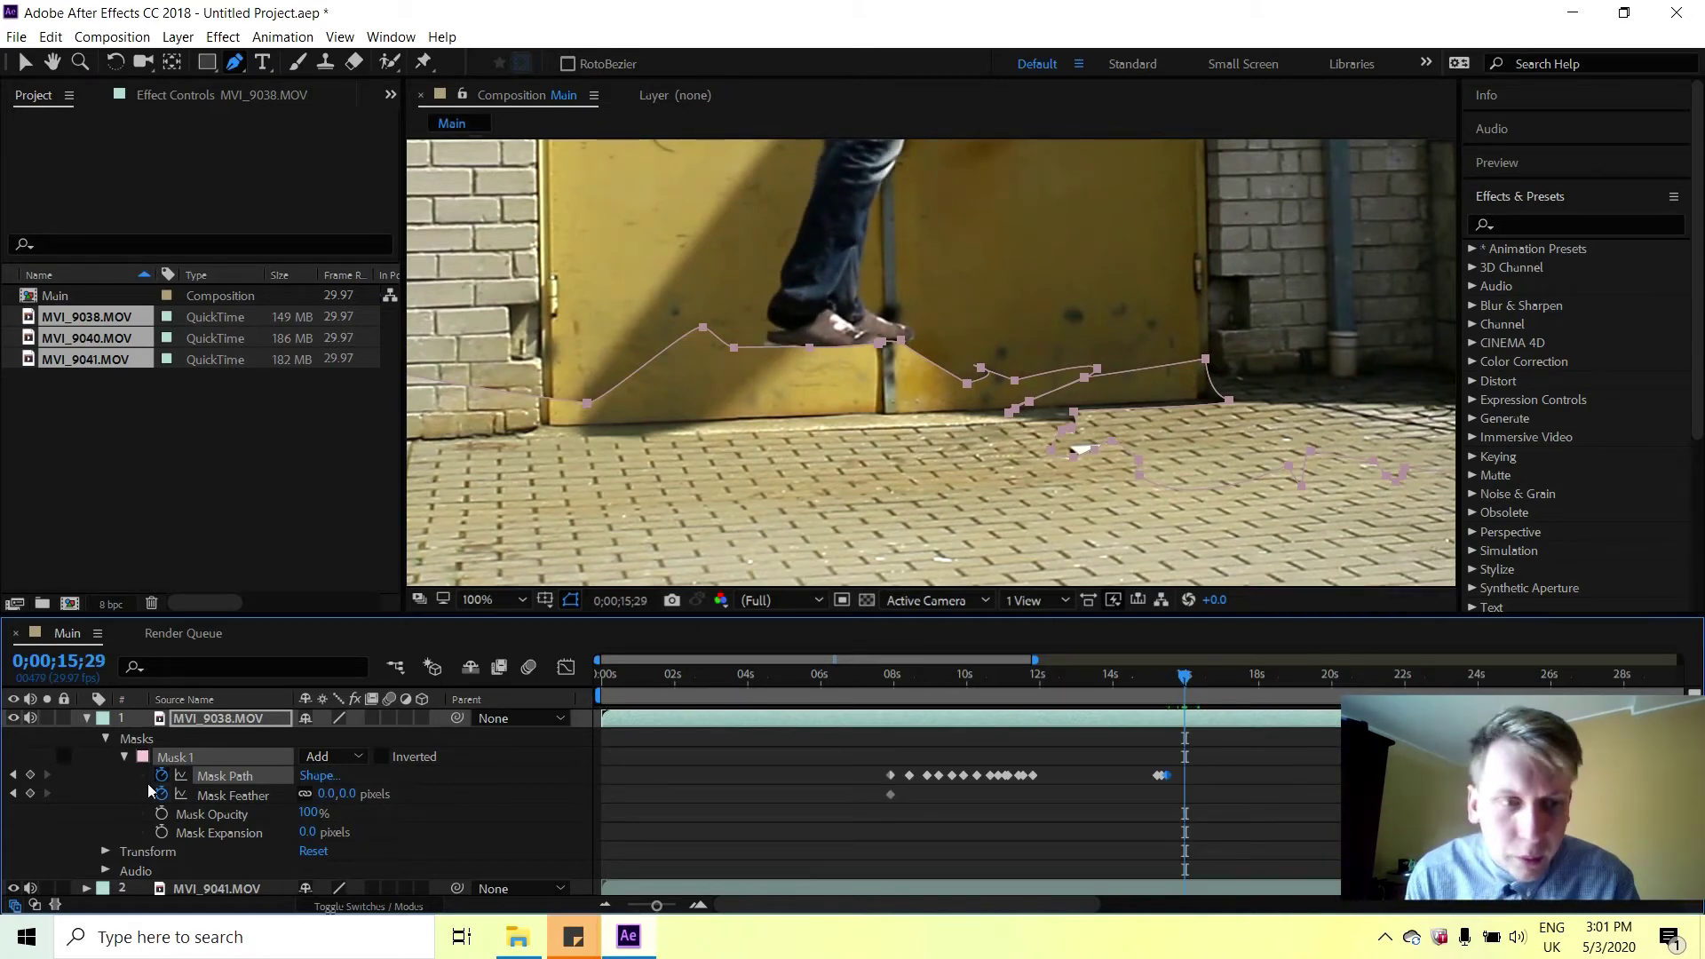
{"action": "left_click", "coordinate": [30, 775]}
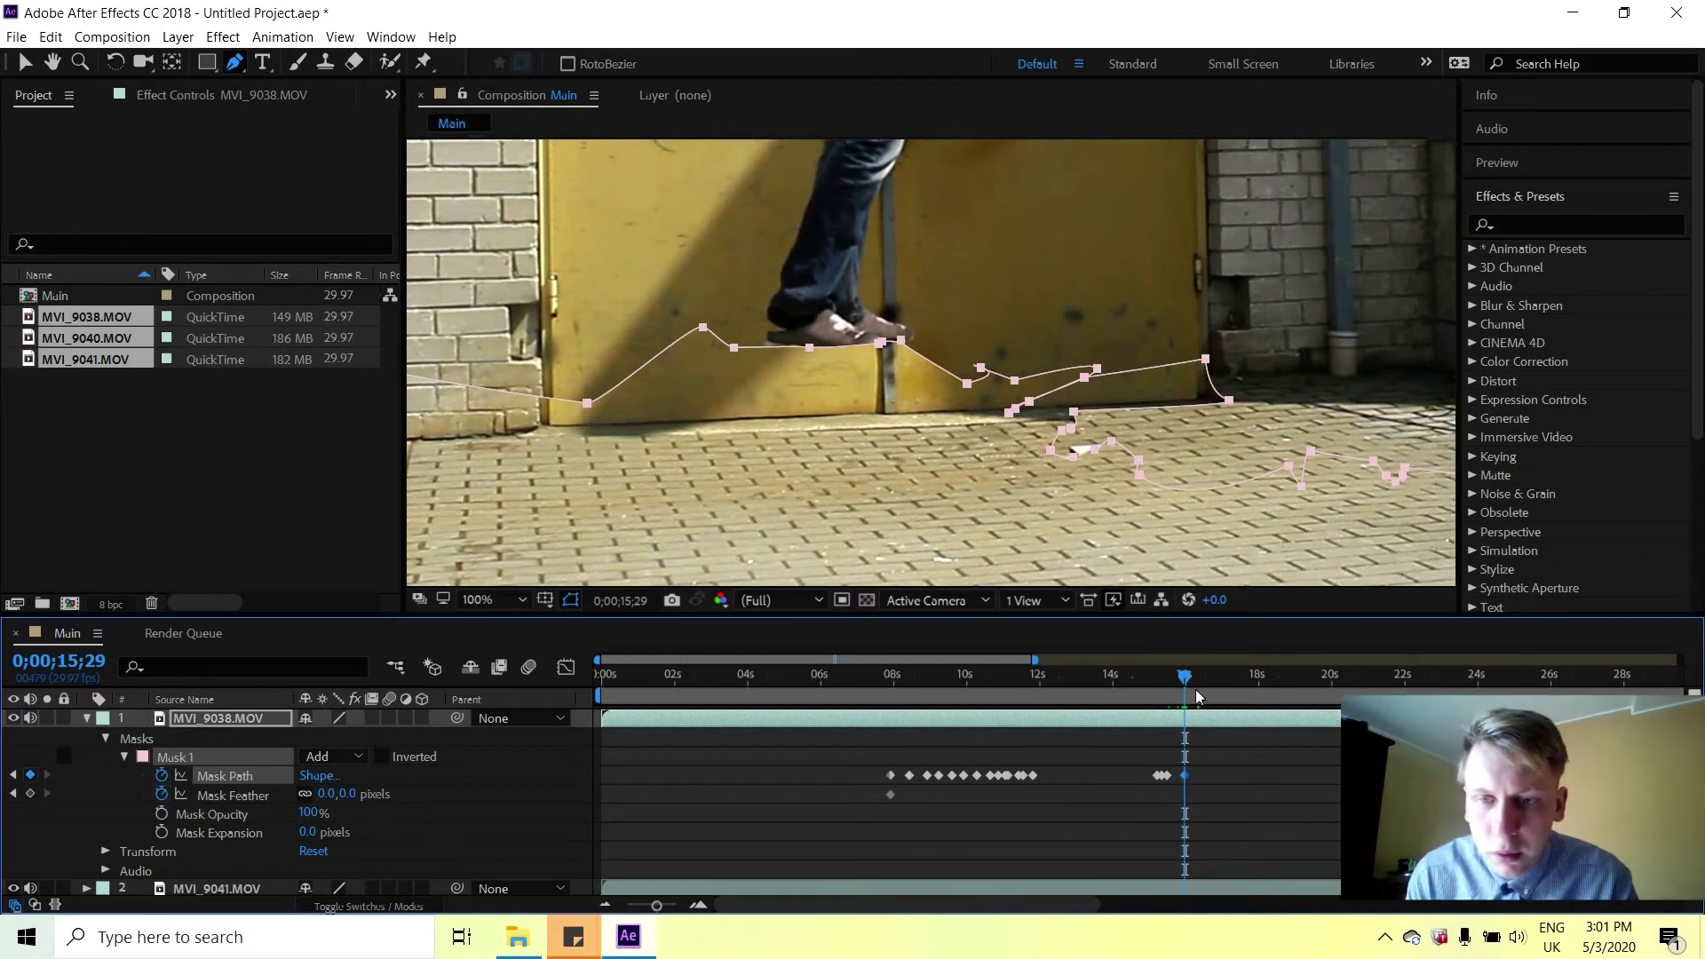
At 0;00;16;05, add a mask vertex raised to the shoe sole, then advance toward 0;00;16;16.
{"action": "left_click_drag", "start_coordinate": [1188, 682], "coordinate": [1195, 682]}
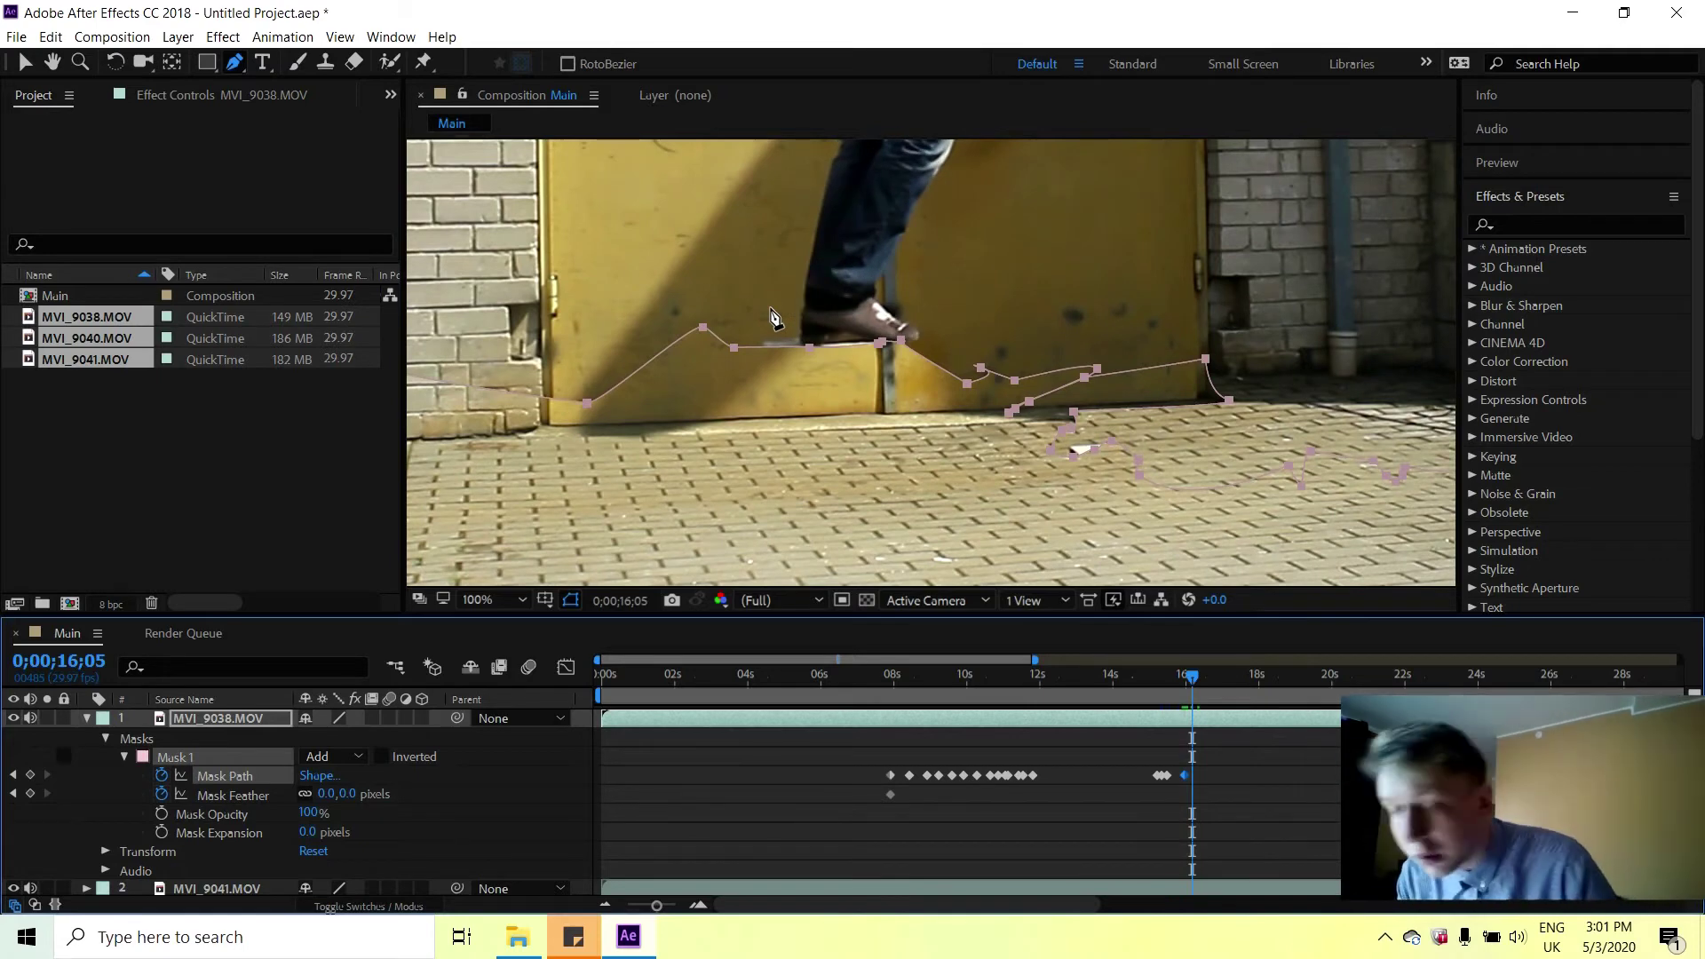
{"action": "left_click_drag", "start_coordinate": [752, 342], "coordinate": [755, 338]}
{"action": "key", "text": "ctrl+z"}
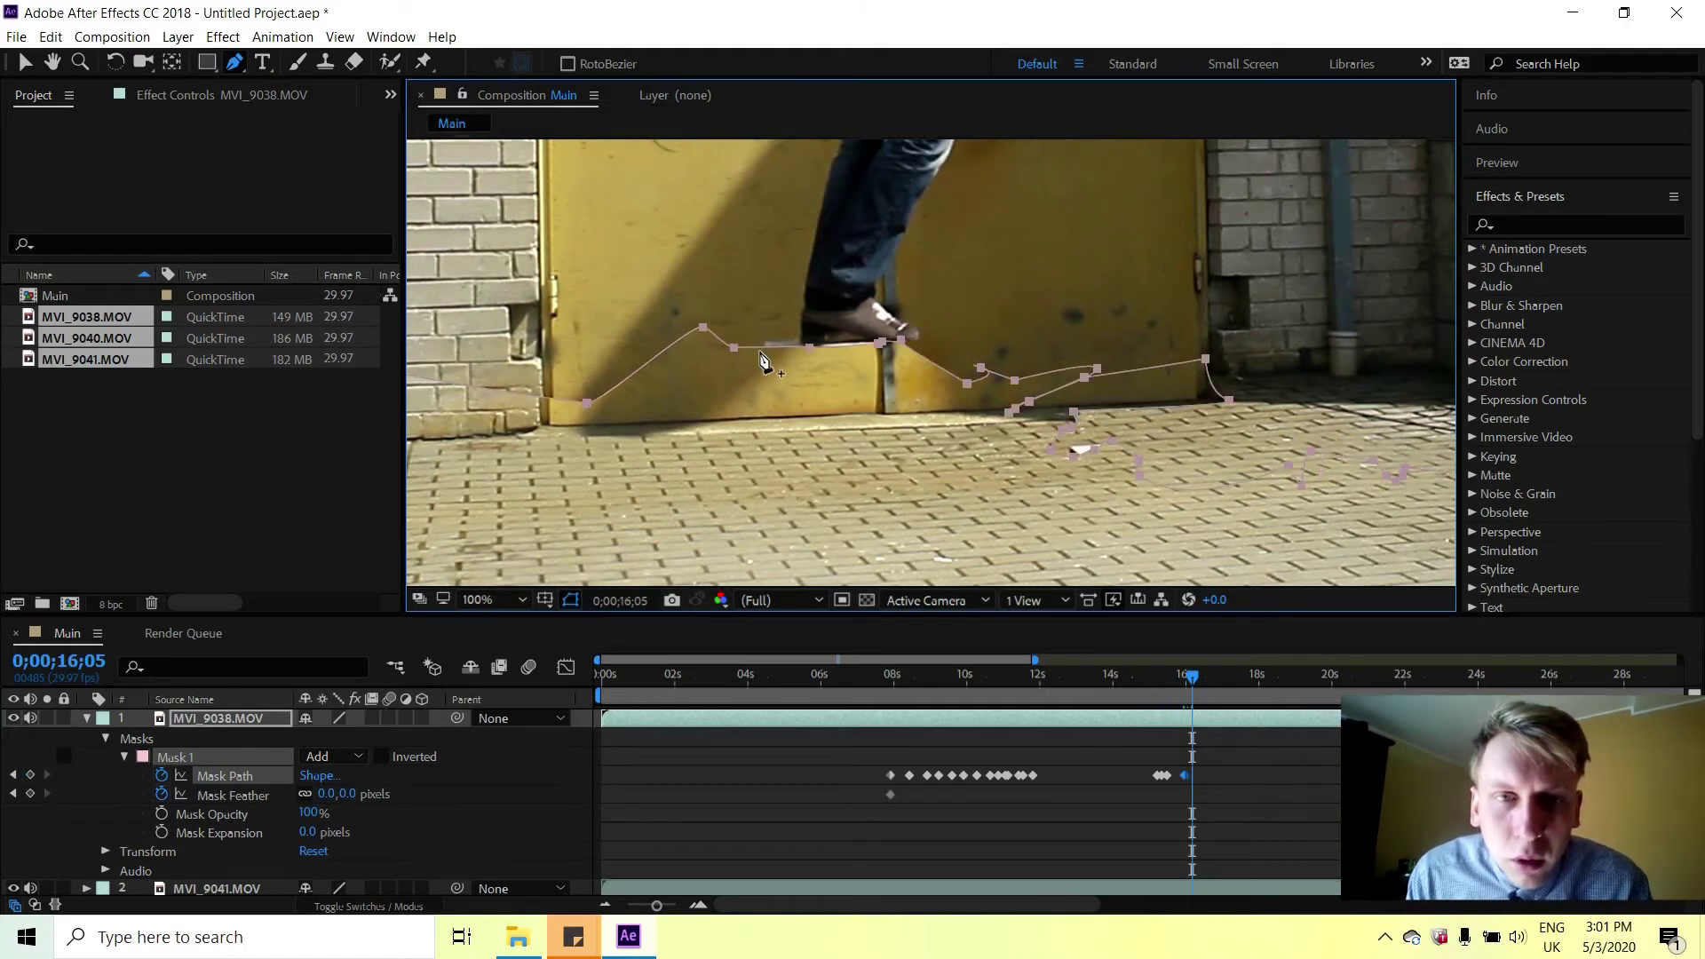
{"action": "left_click", "coordinate": [761, 357]}
{"action": "left_click_drag", "start_coordinate": [763, 341], "coordinate": [781, 329]}
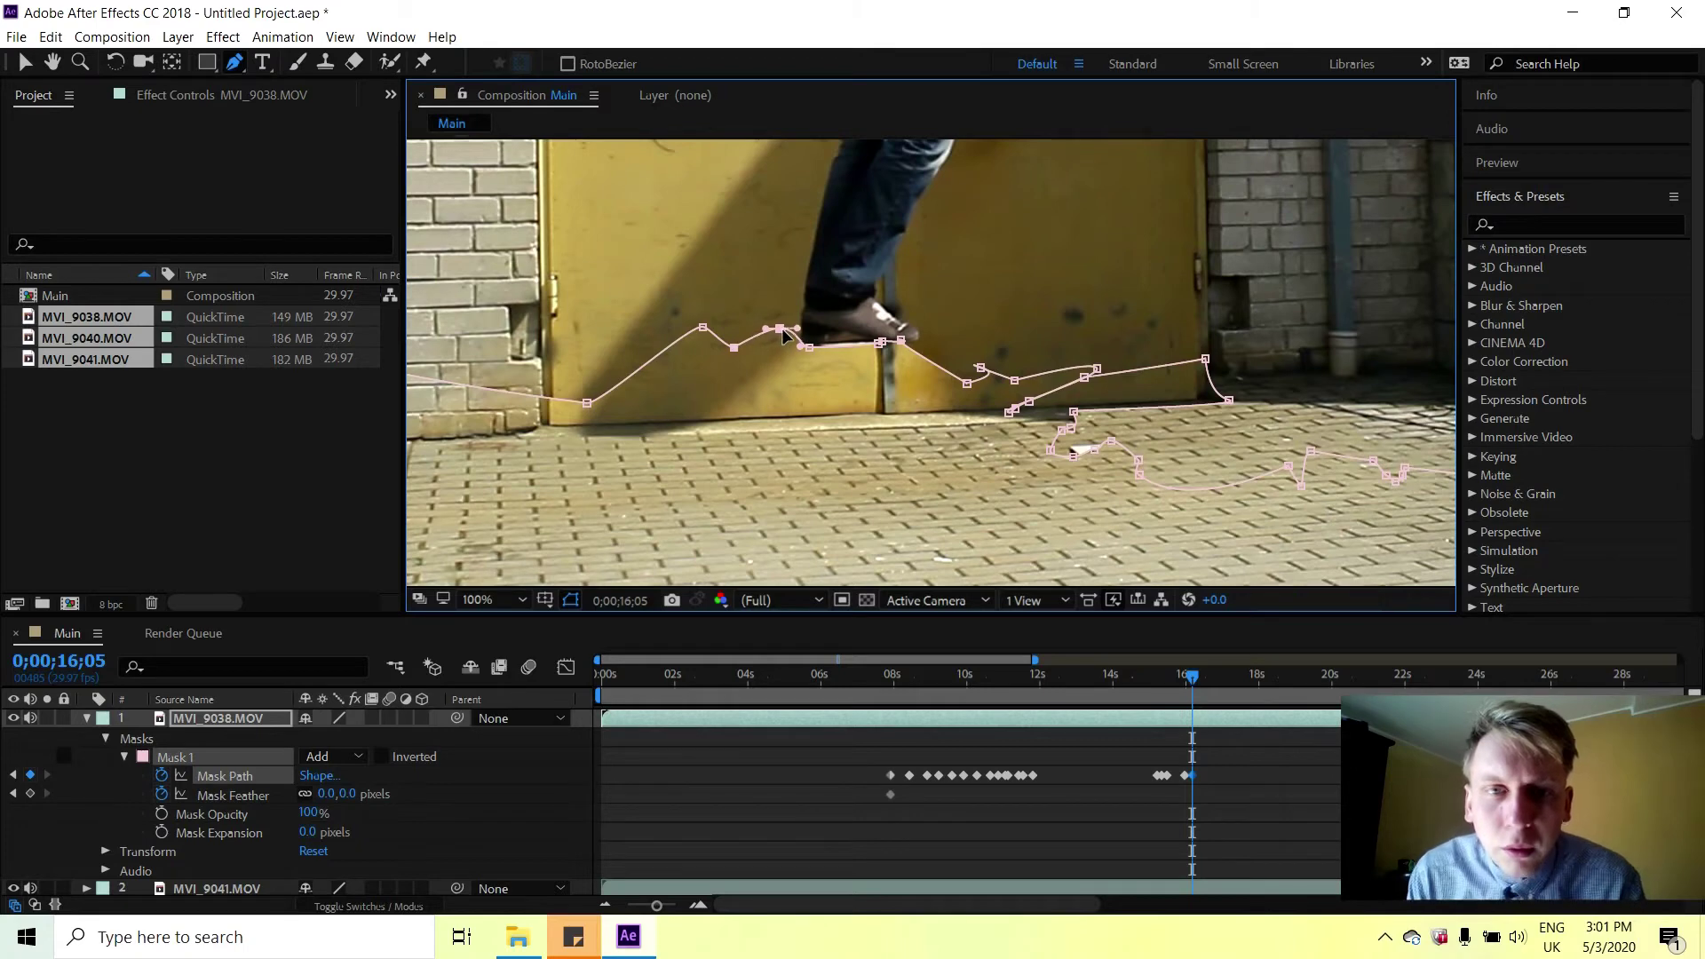
{"action": "left_click_drag", "start_coordinate": [1193, 678], "coordinate": [1200, 679]}
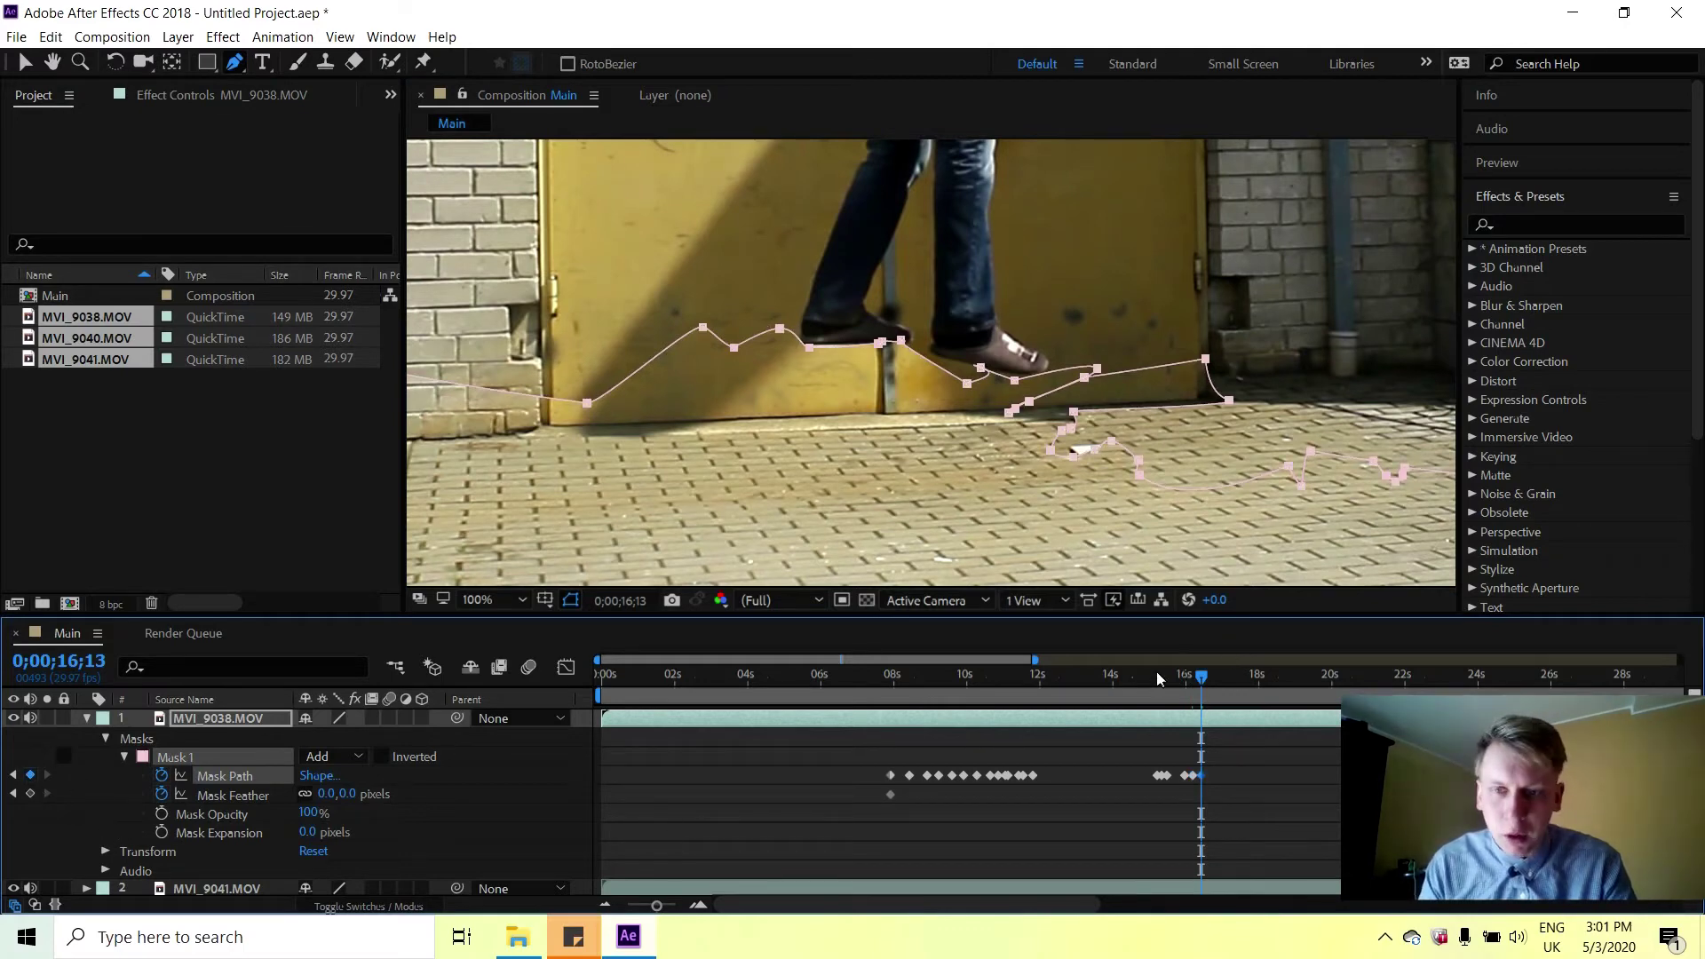
{"action": "left_click_drag", "start_coordinate": [1201, 678], "coordinate": [1202, 681]}
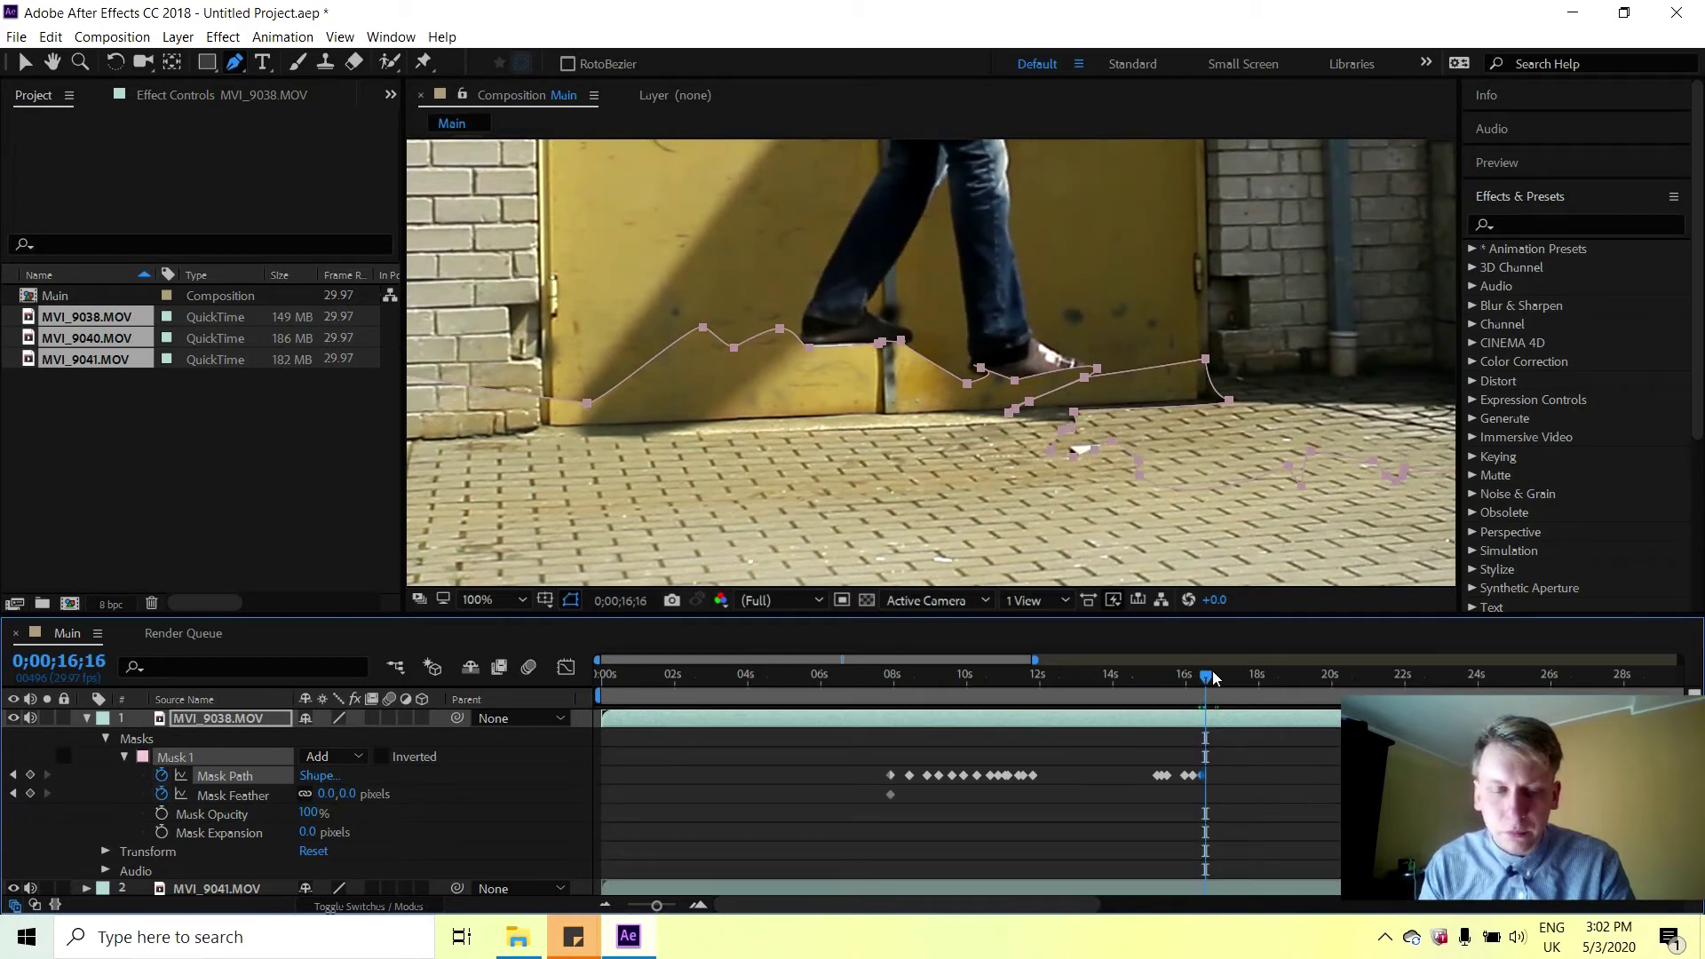
Pan to the shoe, add a vertex, and pull the mask points down along the shoe edge and sole.
{"action": "scroll", "coordinate": [1065, 373], "scroll_direction": "up", "scroll_amount": 3}
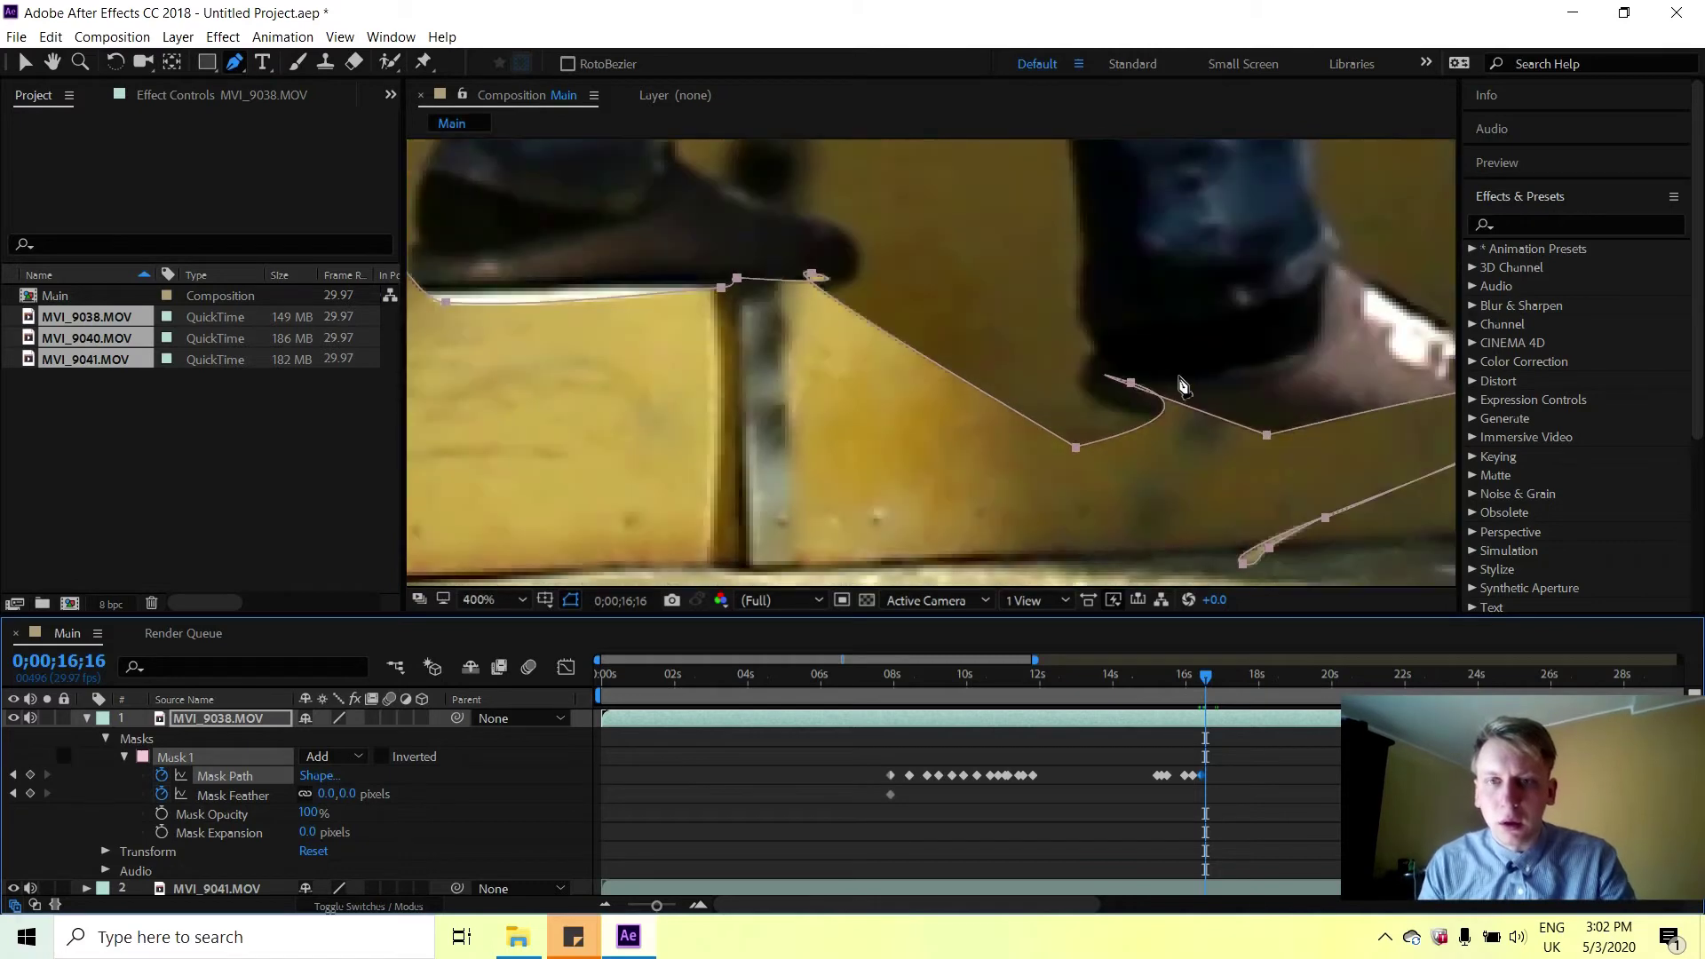
{"action": "key", "text": "h"}
{"action": "left_click_drag", "start_coordinate": [1261, 364], "coordinate": [720, 317]}
{"action": "key", "text": "g"}
{"action": "left_click", "coordinate": [886, 353]}
{"action": "mouse_move", "coordinate": [893, 358]}
{"action": "left_mouse_down"}
{"action": "mouse_move", "coordinate": [855, 422]}
{"action": "mouse_move", "coordinate": [904, 383]}
{"action": "left_mouse_up"}
{"action": "left_click_drag", "start_coordinate": [1057, 344], "coordinate": [1175, 323]}
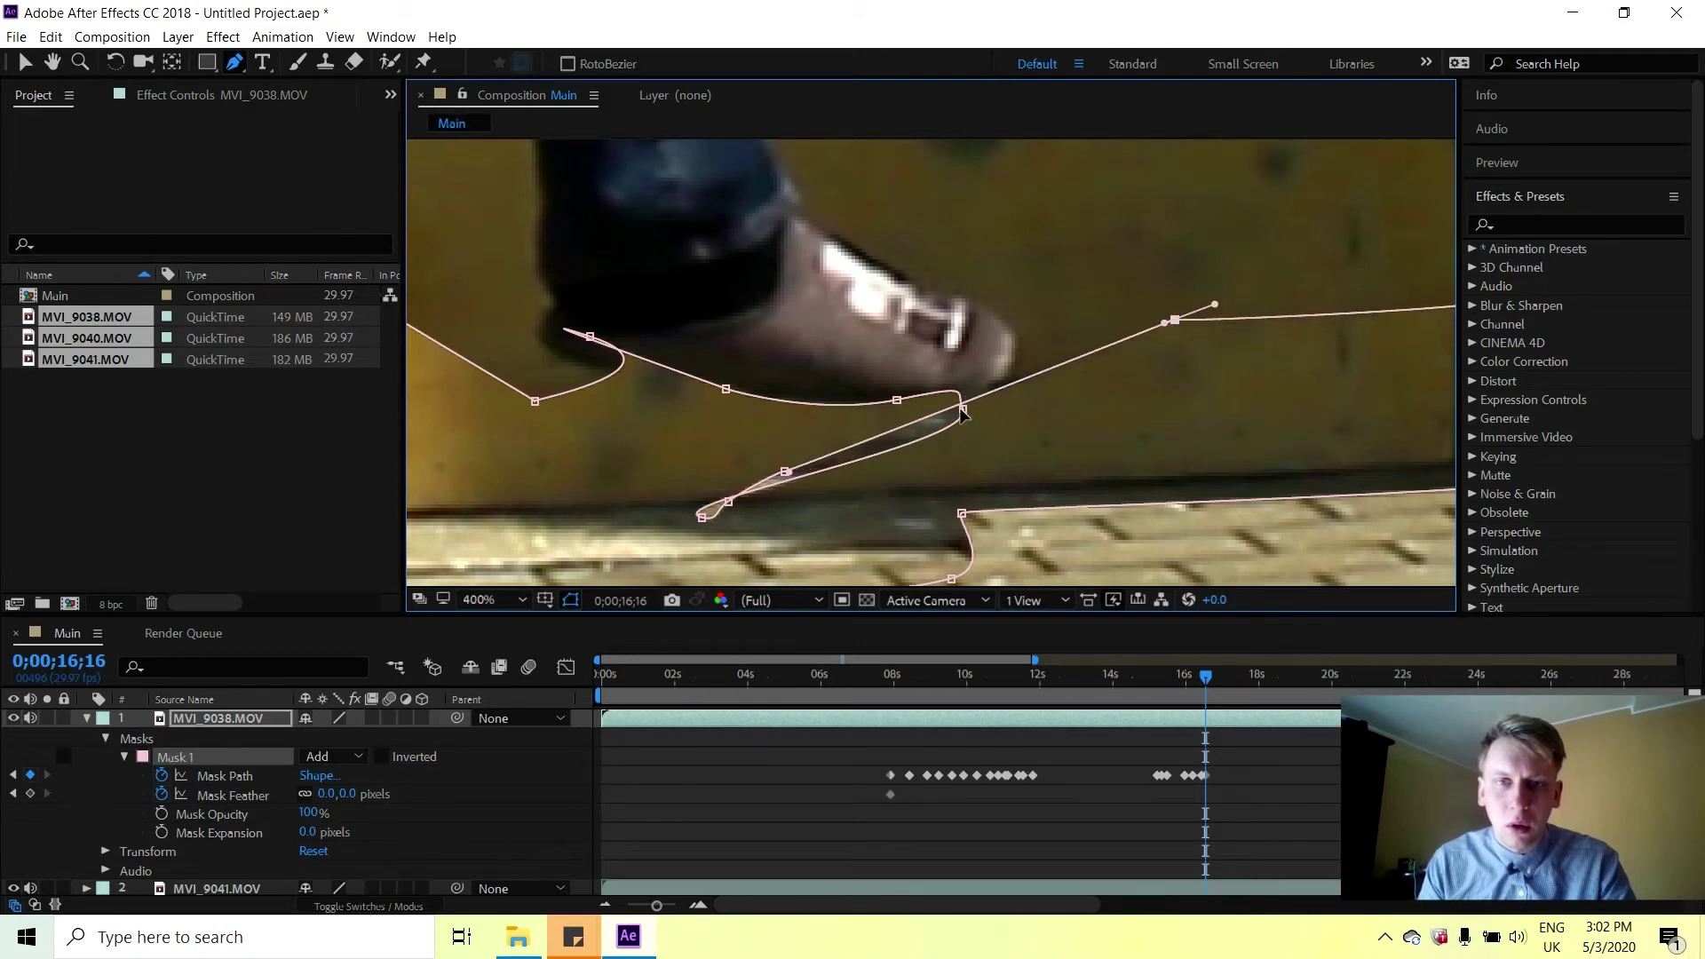
{"action": "left_click_drag", "start_coordinate": [960, 419], "coordinate": [836, 441]}
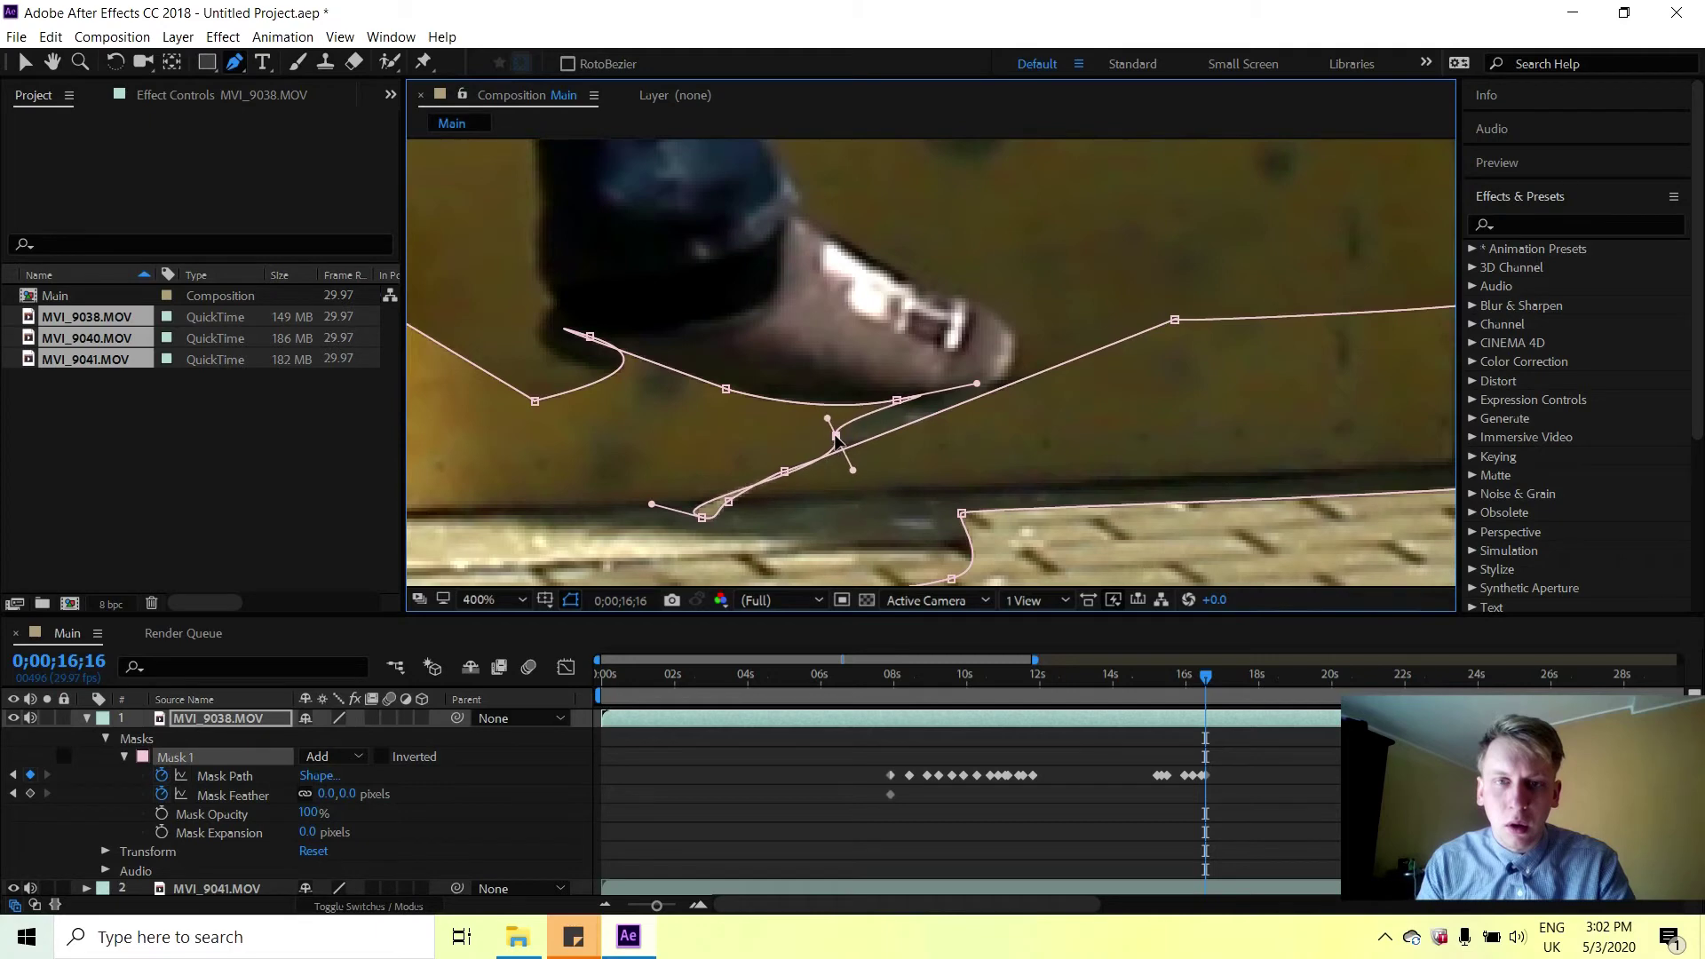
Add another vertex and bend the lower curves and upper-left point to trace the sole and heel.
{"action": "left_click", "coordinate": [865, 415]}
{"action": "left_click_drag", "start_coordinate": [866, 416], "coordinate": [932, 424]}
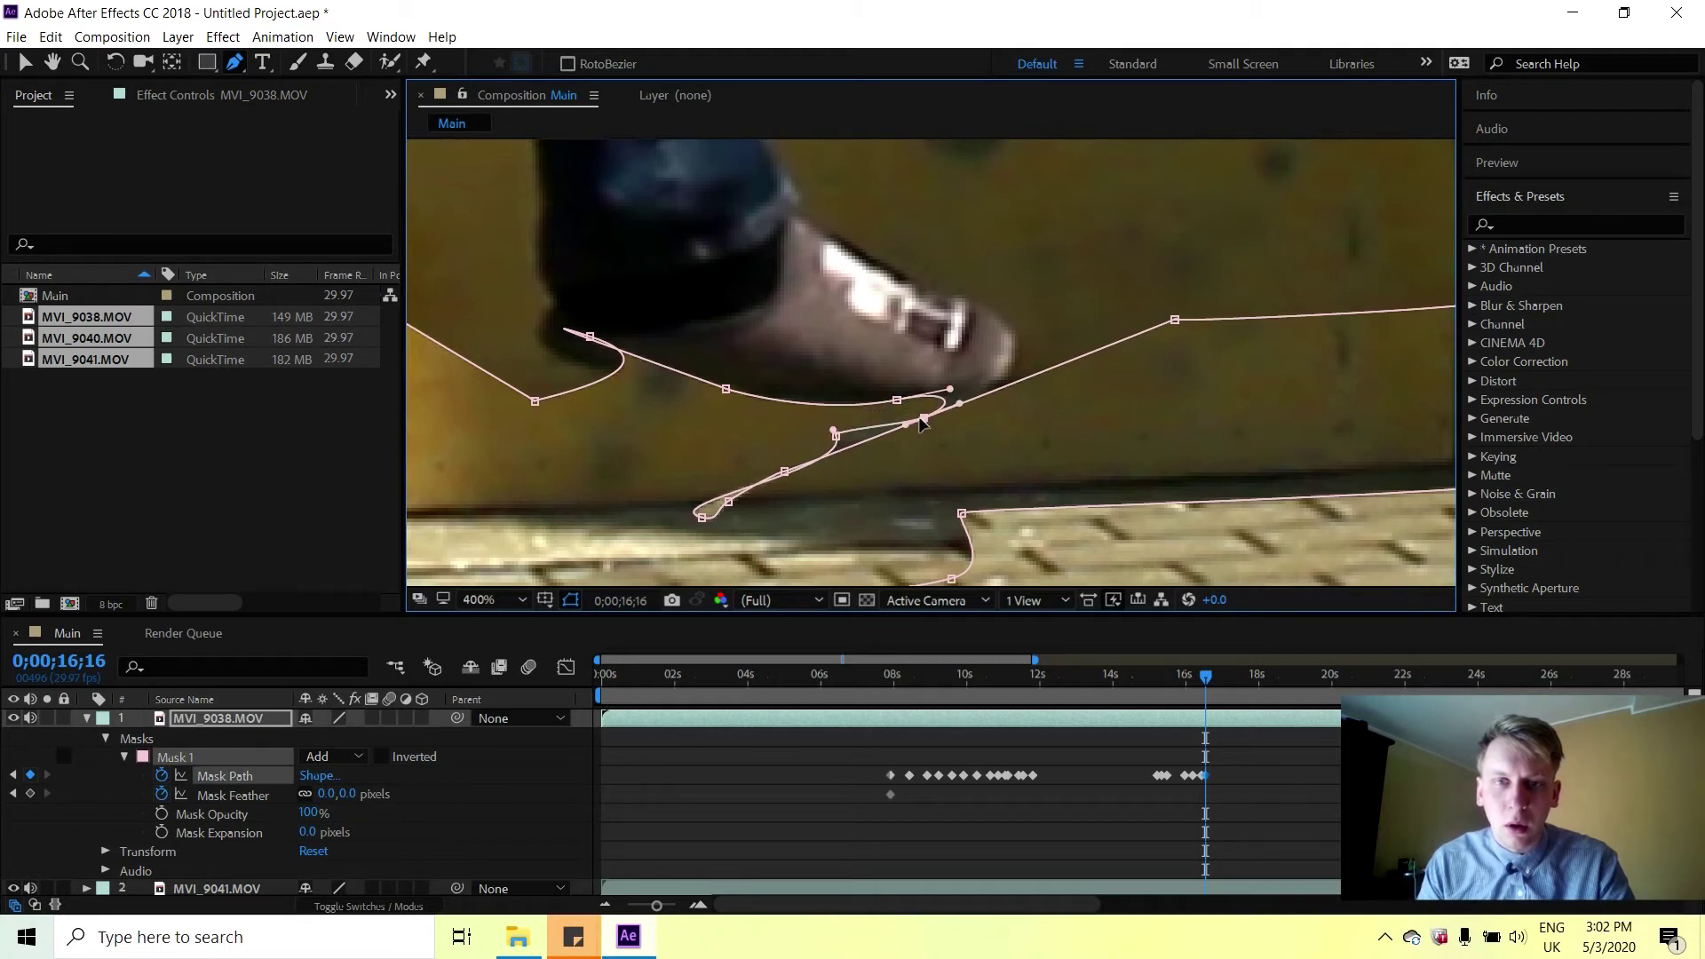
{"action": "left_click", "coordinate": [834, 434]}
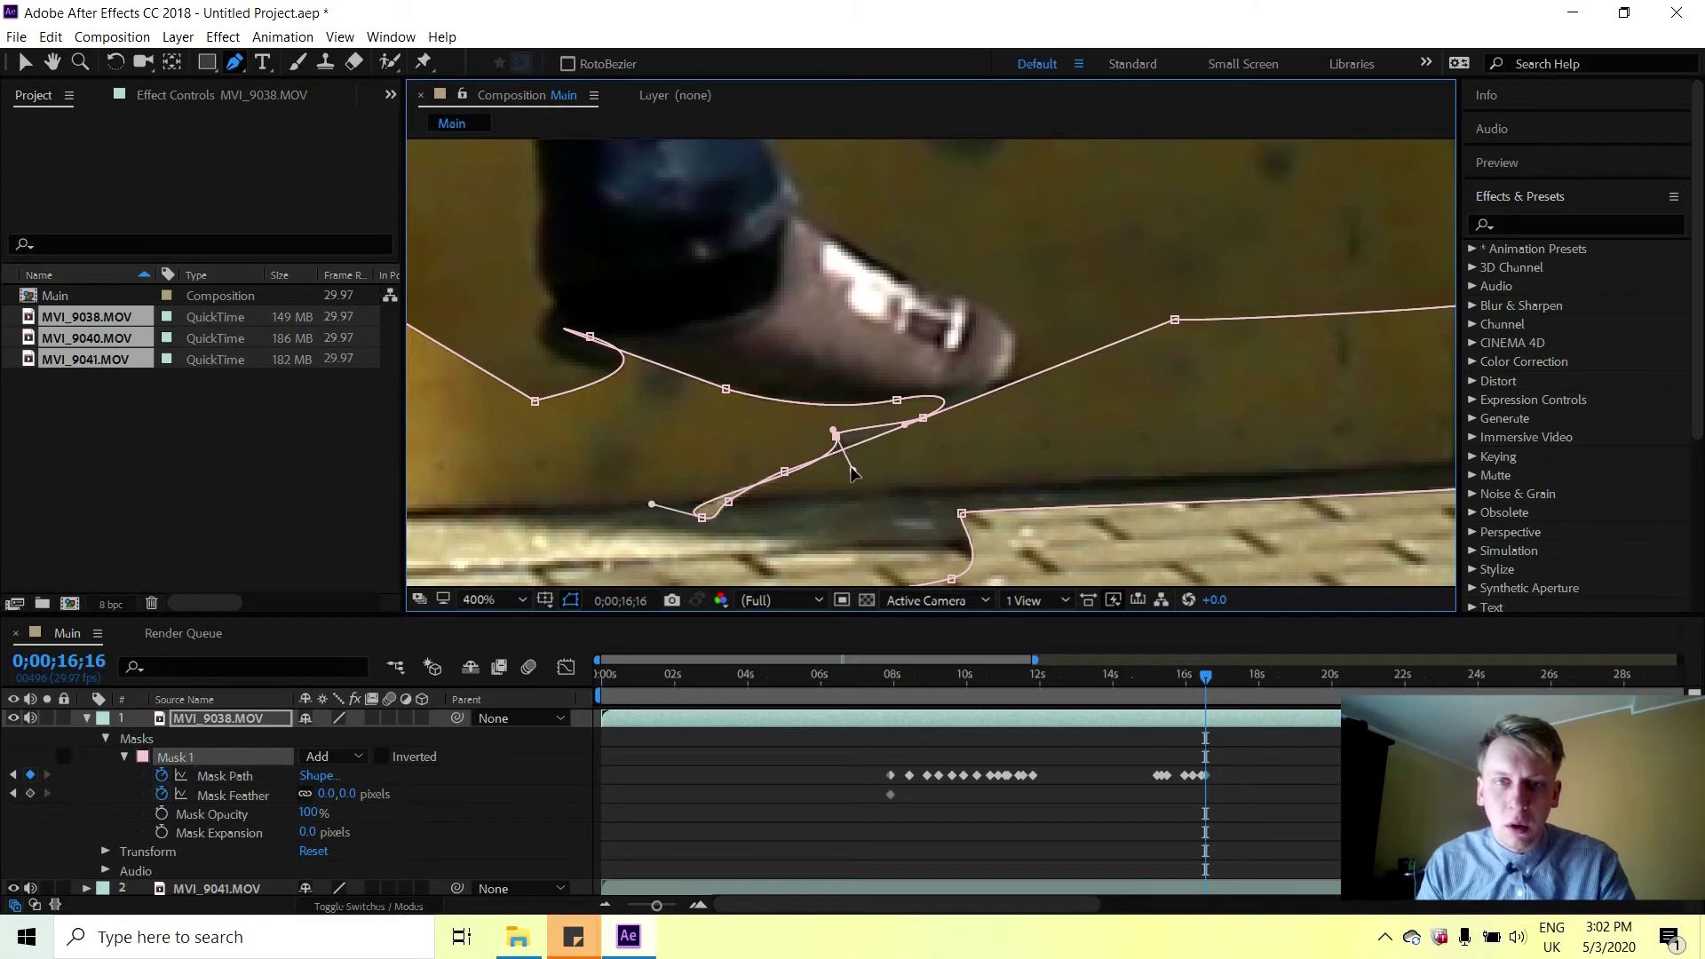
{"action": "left_click_drag", "start_coordinate": [835, 477], "coordinate": [856, 450]}
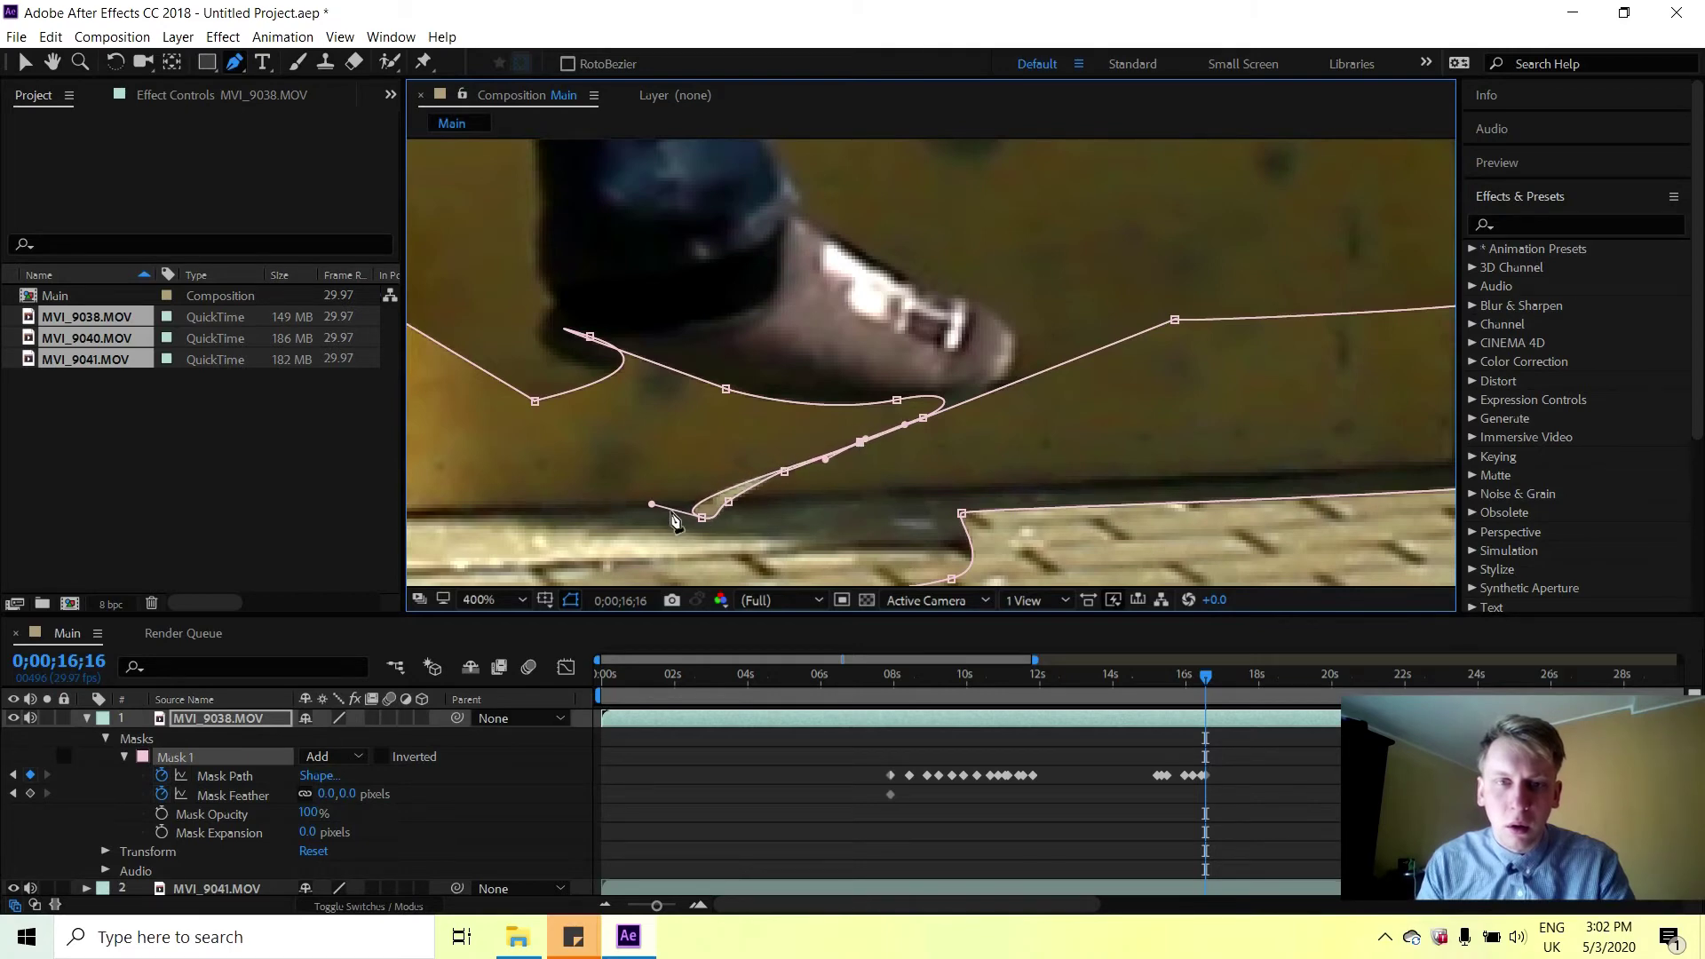
{"action": "left_click_drag", "start_coordinate": [657, 513], "coordinate": [762, 477]}
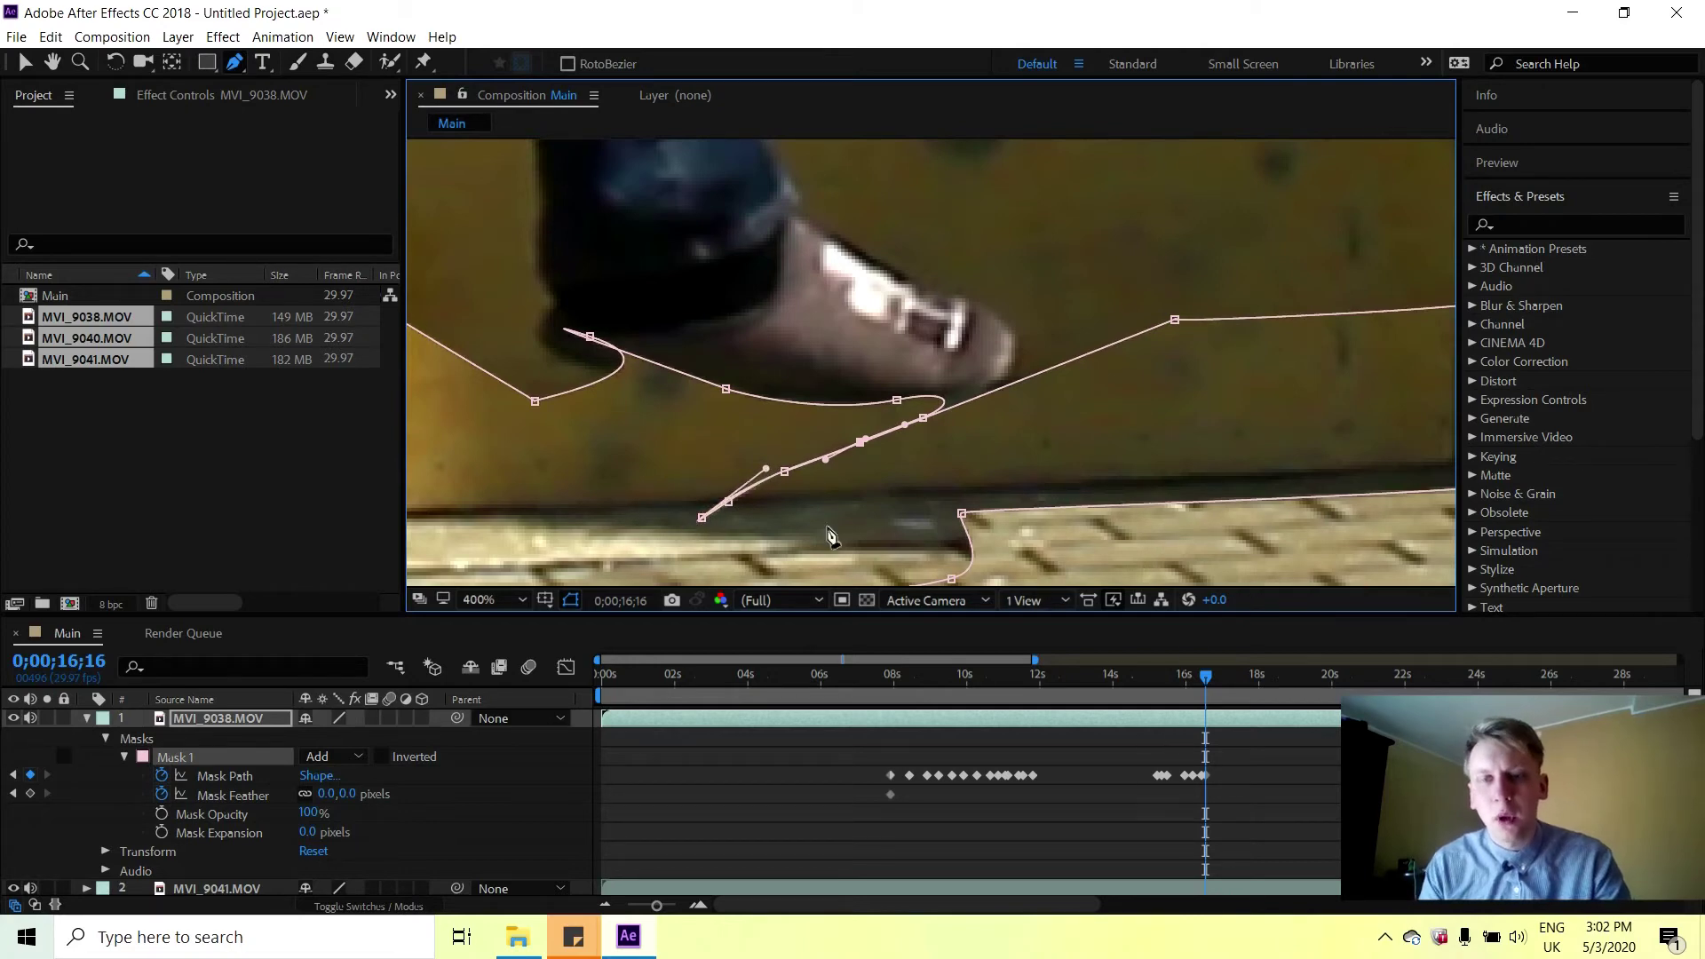
{"action": "left_click", "coordinate": [589, 337]}
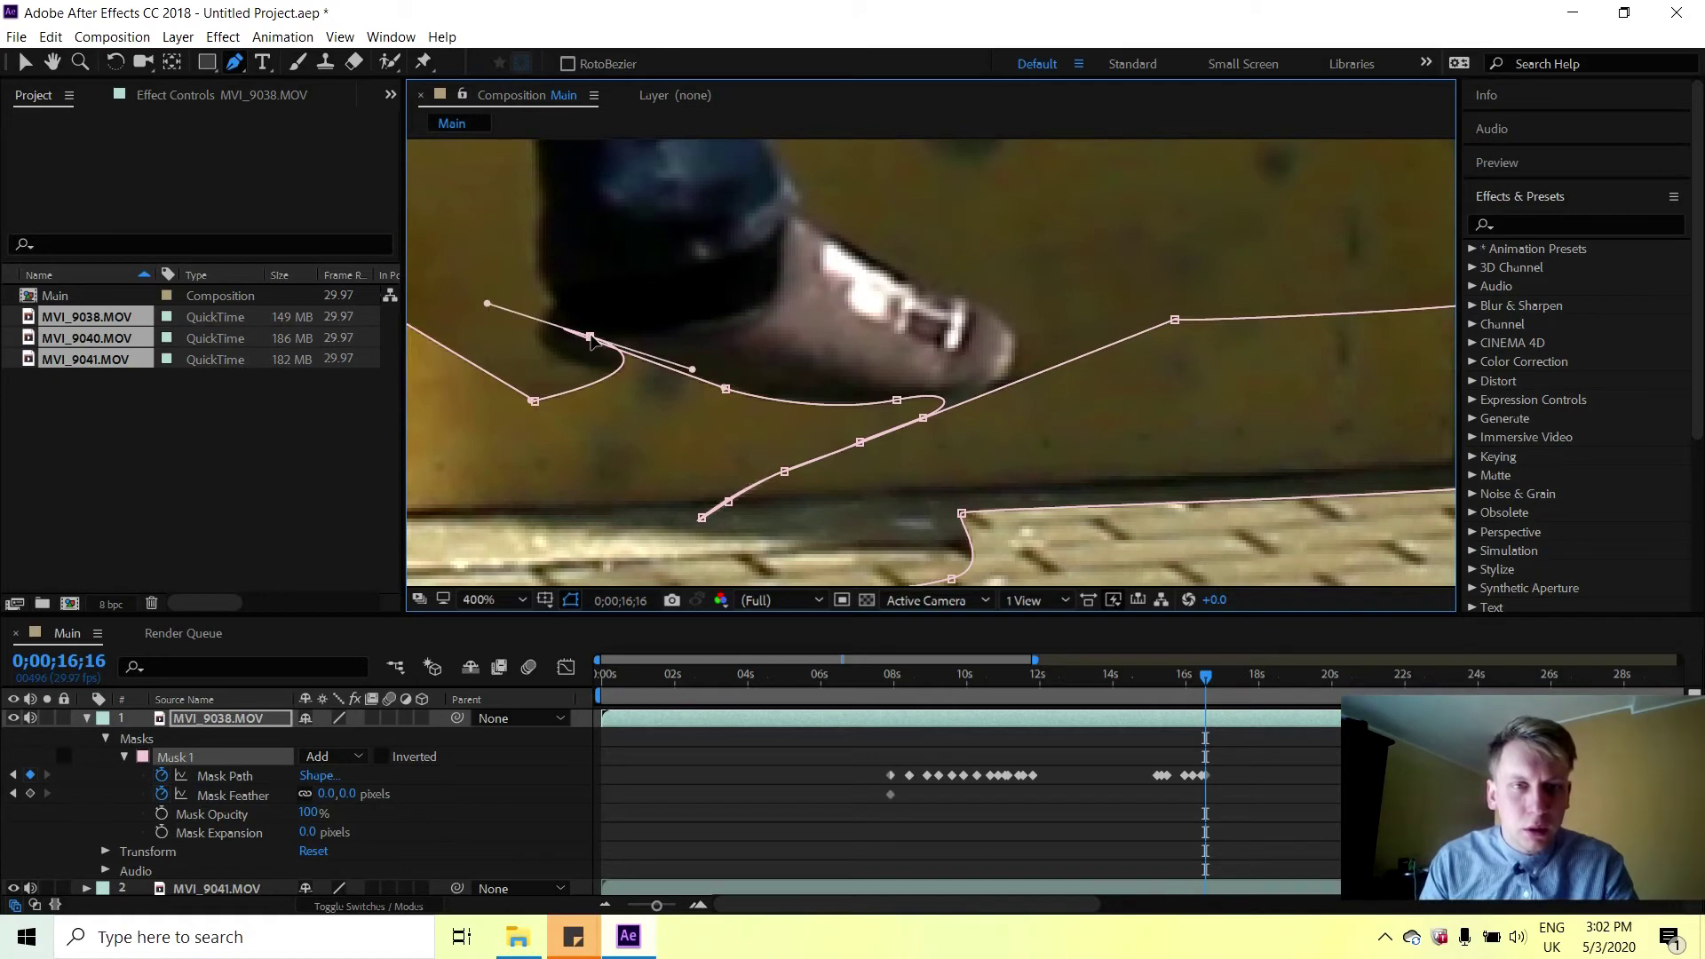
{"action": "left_click_drag", "start_coordinate": [606, 358], "coordinate": [527, 402]}
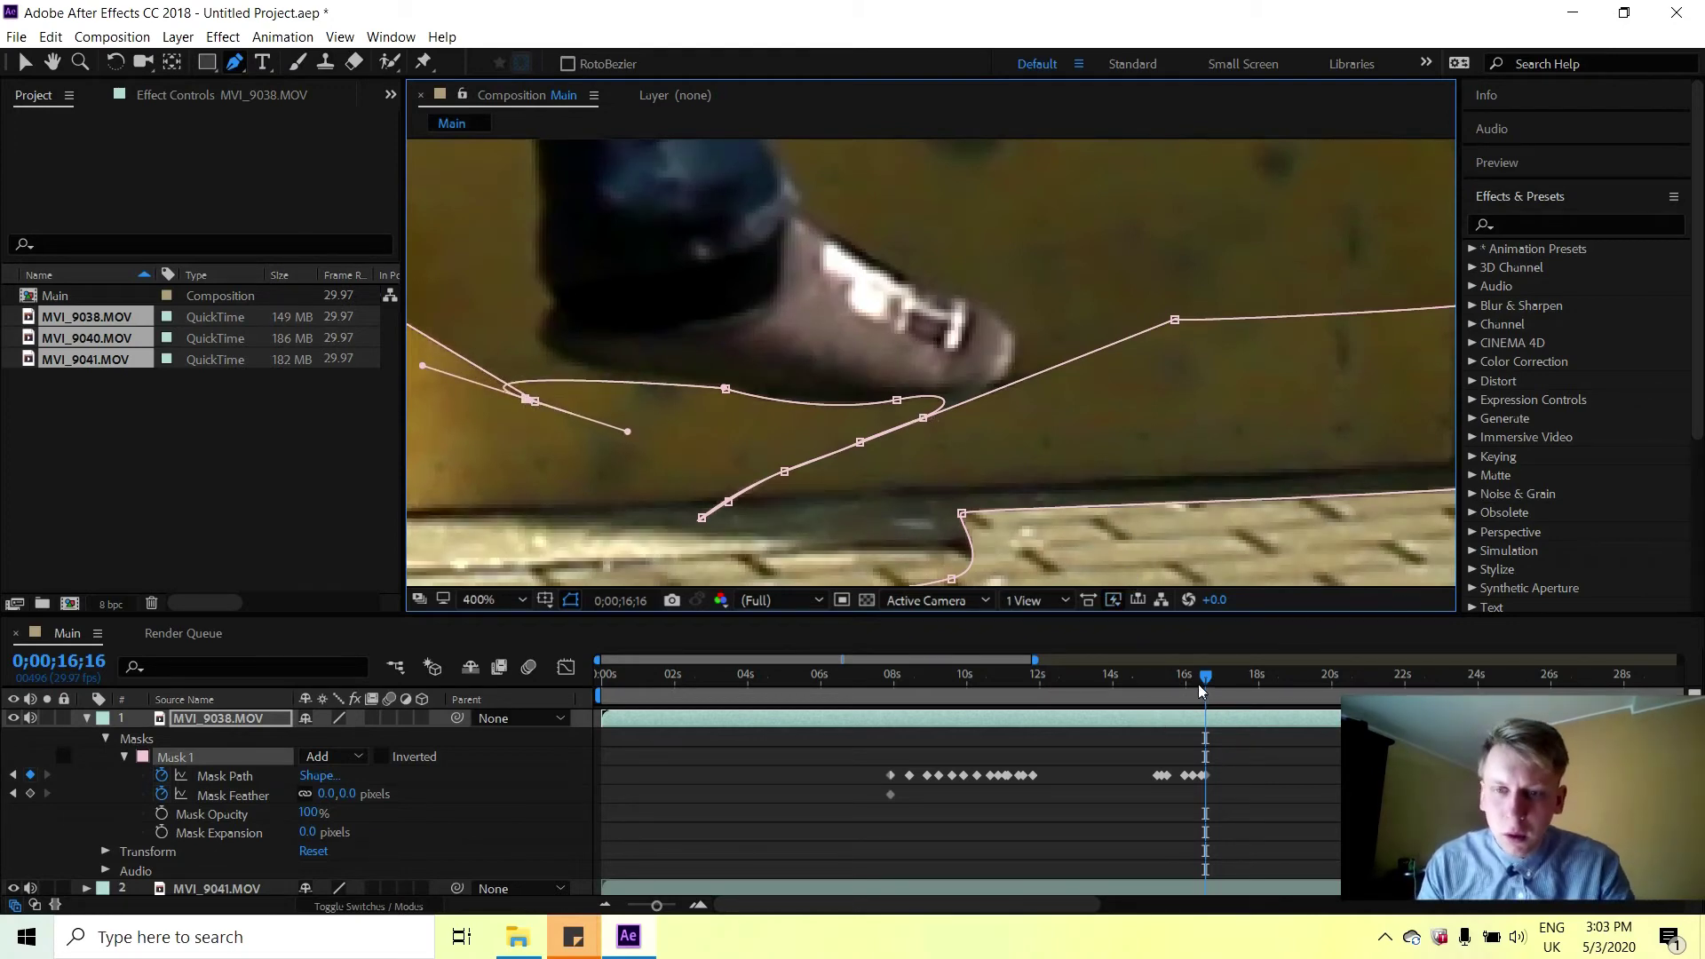
{"action": "scroll", "coordinate": [1021, 524], "scroll_direction": "down", "scroll_amount": 8}
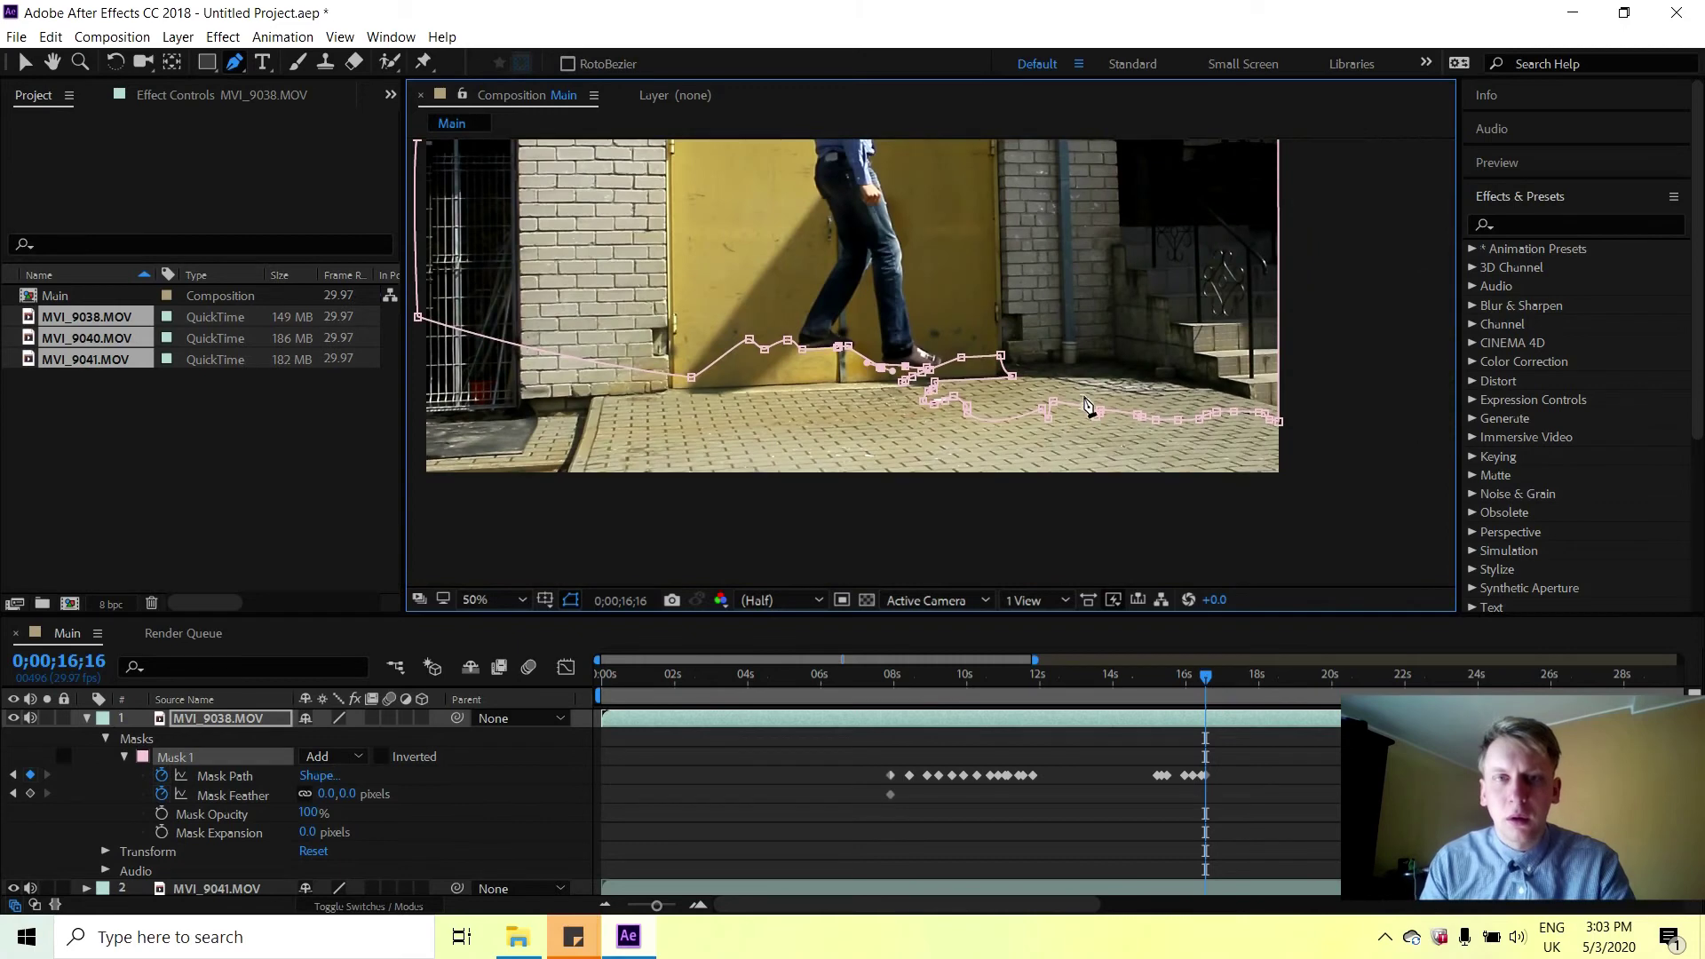
{"action": "scroll", "coordinate": [1088, 406], "scroll_direction": "up", "scroll_amount": 8}
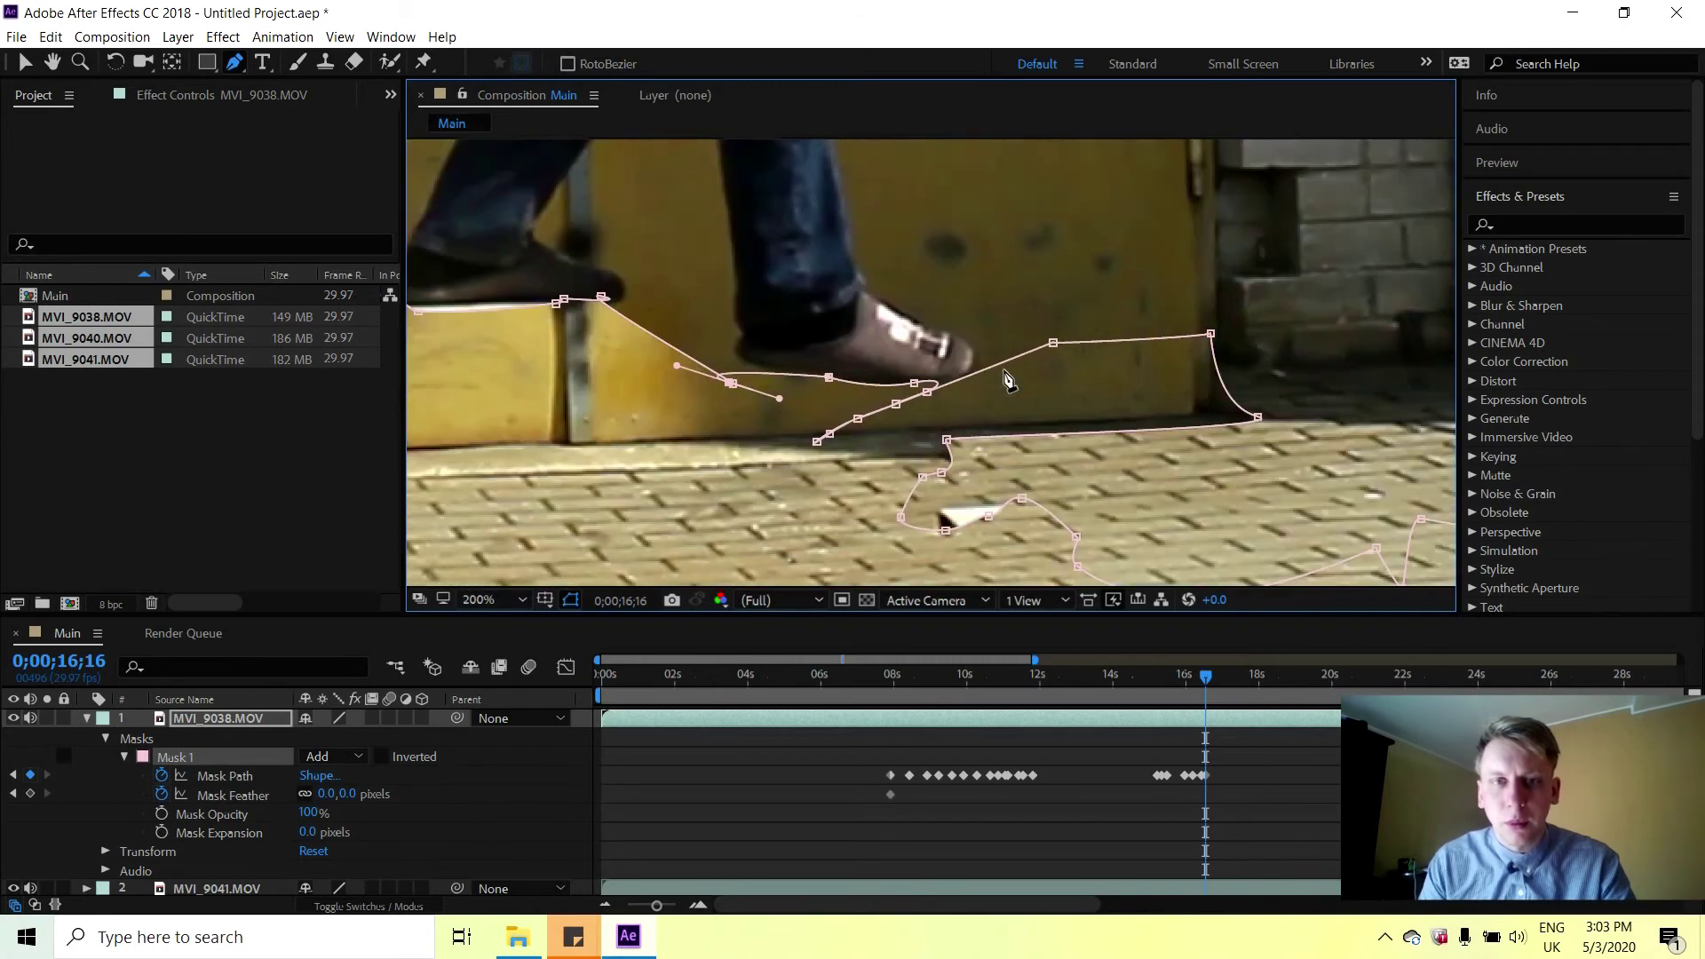
At 0;00;16;24, add a vertex and pull the top mask points down onto the raised back shoe.
{"action": "left_click_drag", "start_coordinate": [1205, 680], "coordinate": [1218, 683]}
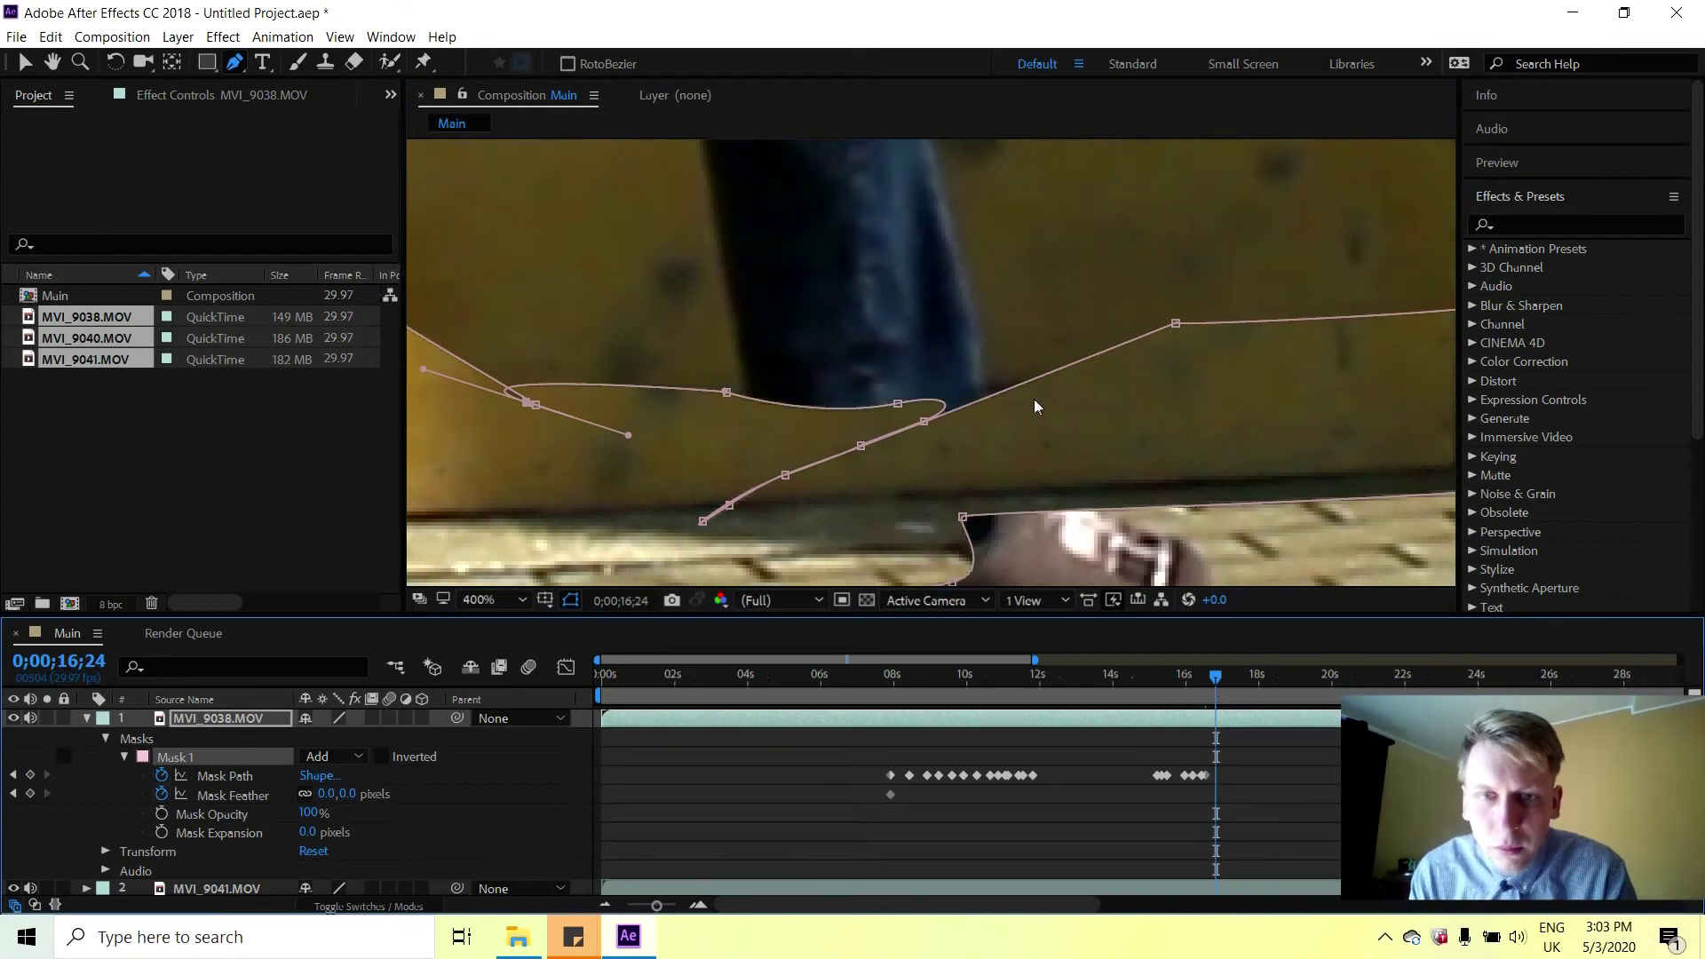
{"action": "left_click_drag", "start_coordinate": [1092, 471], "coordinate": [1060, 237]}
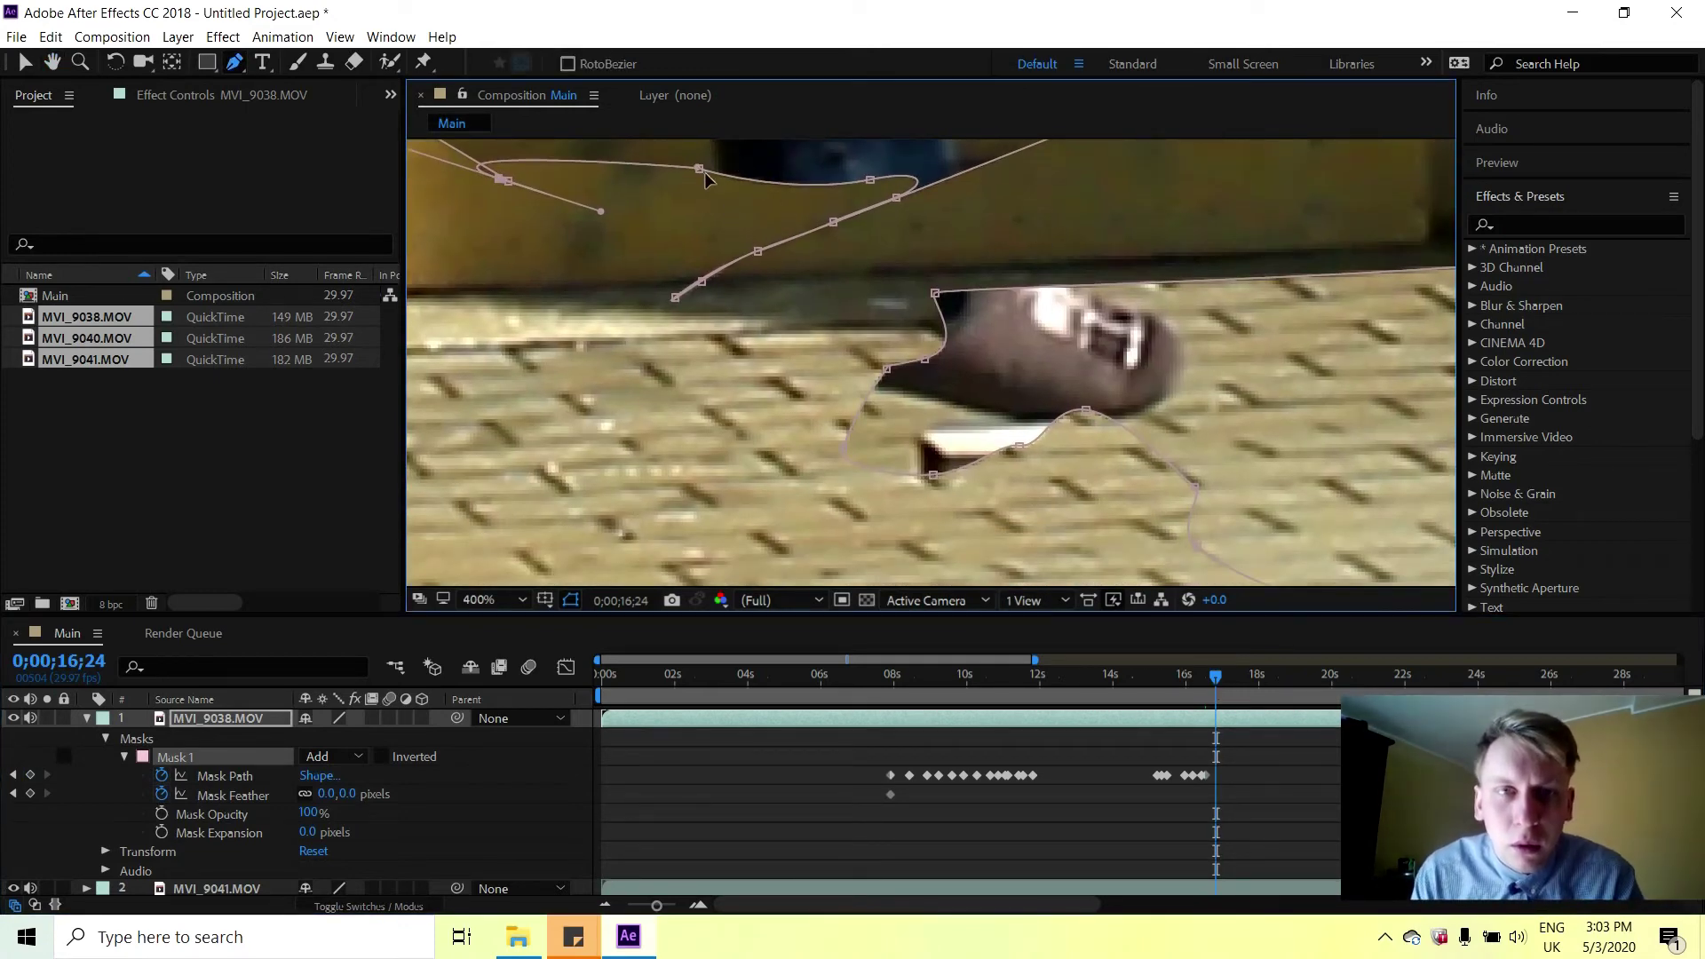
{"action": "left_click_drag", "start_coordinate": [871, 183], "coordinate": [787, 181]}
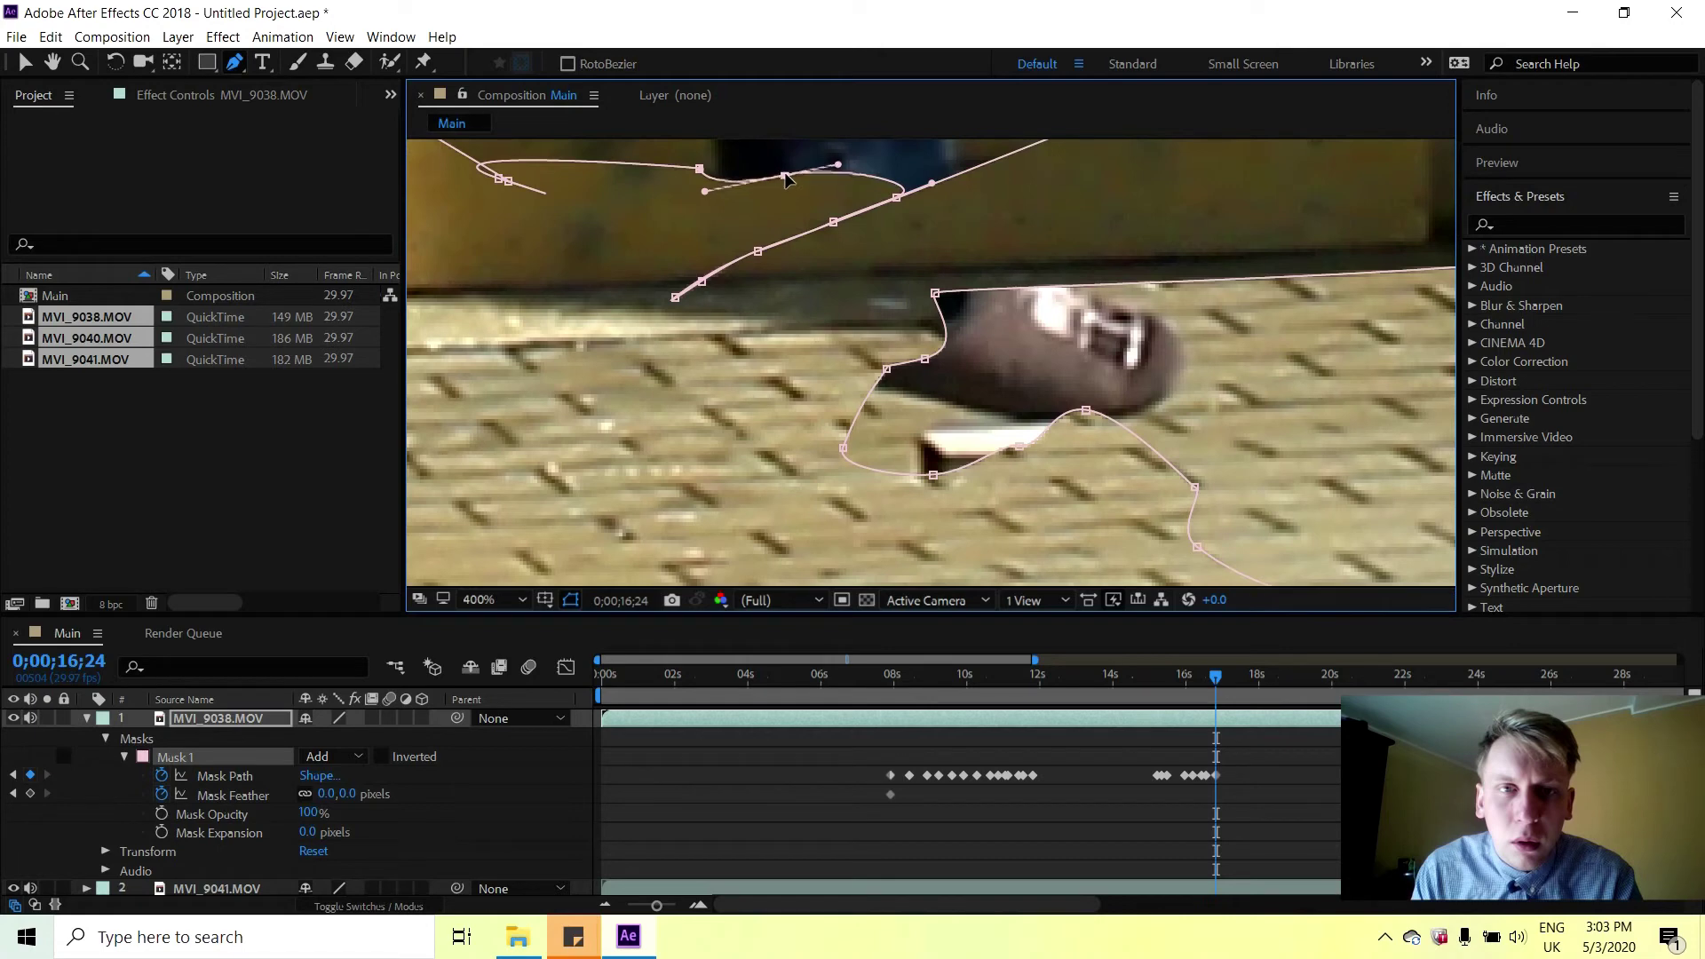
{"action": "left_click", "coordinate": [720, 181]}
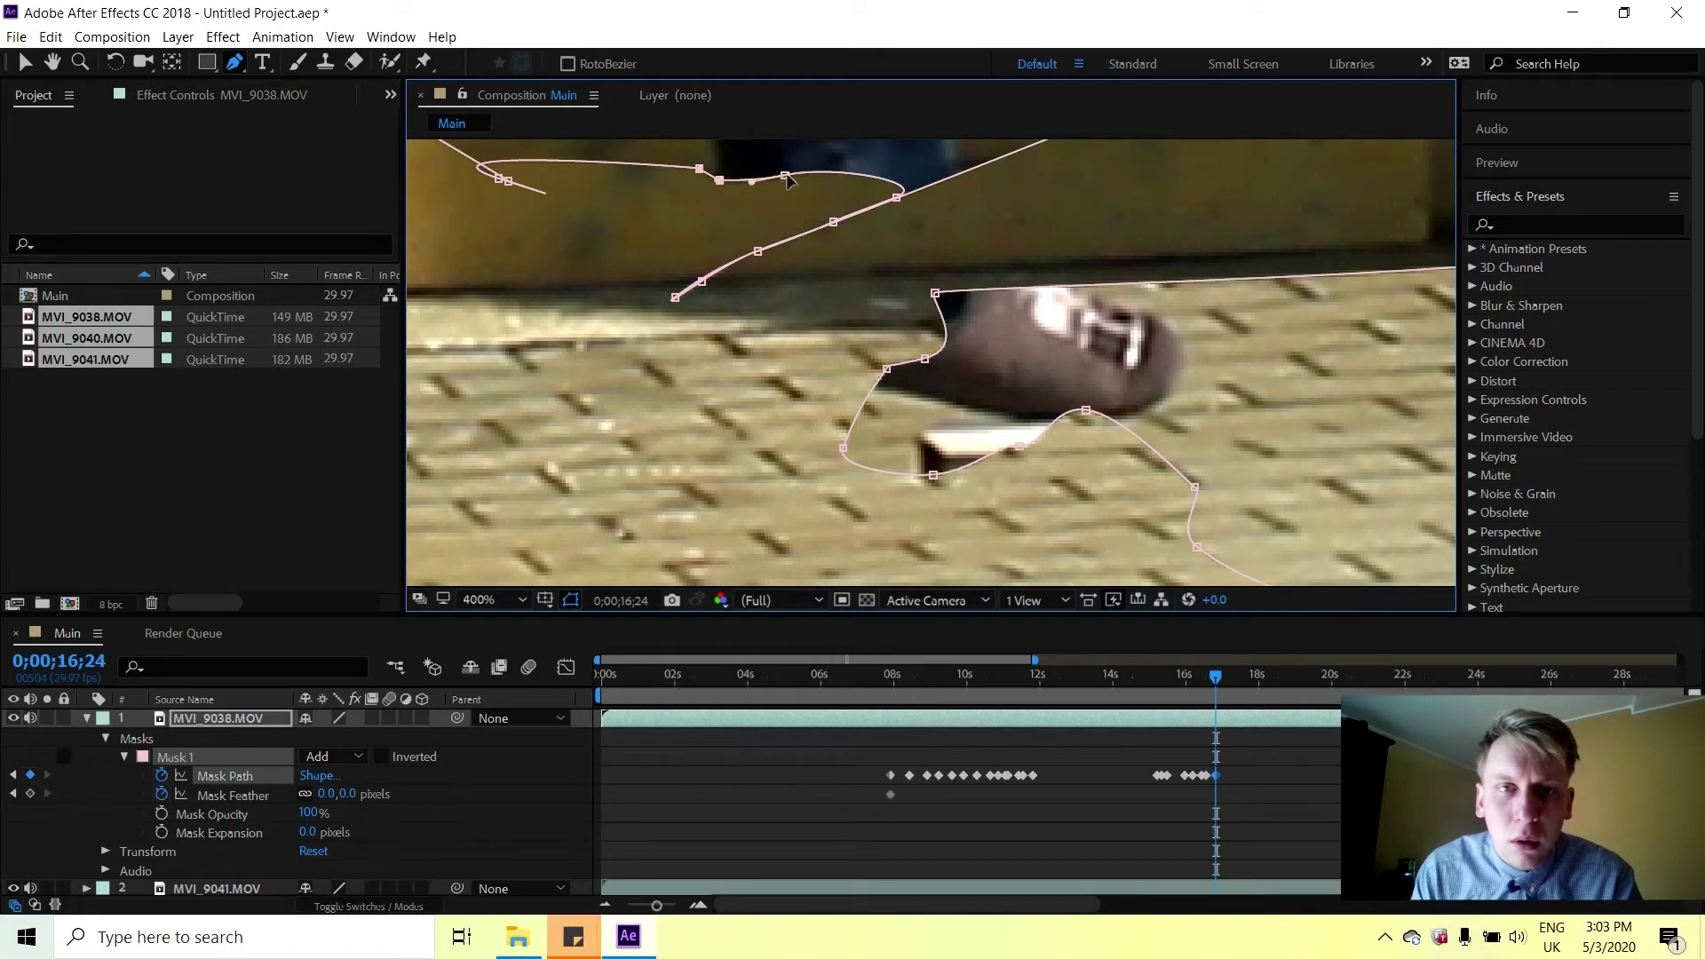
{"action": "left_click_drag", "start_coordinate": [788, 180], "coordinate": [746, 259]}
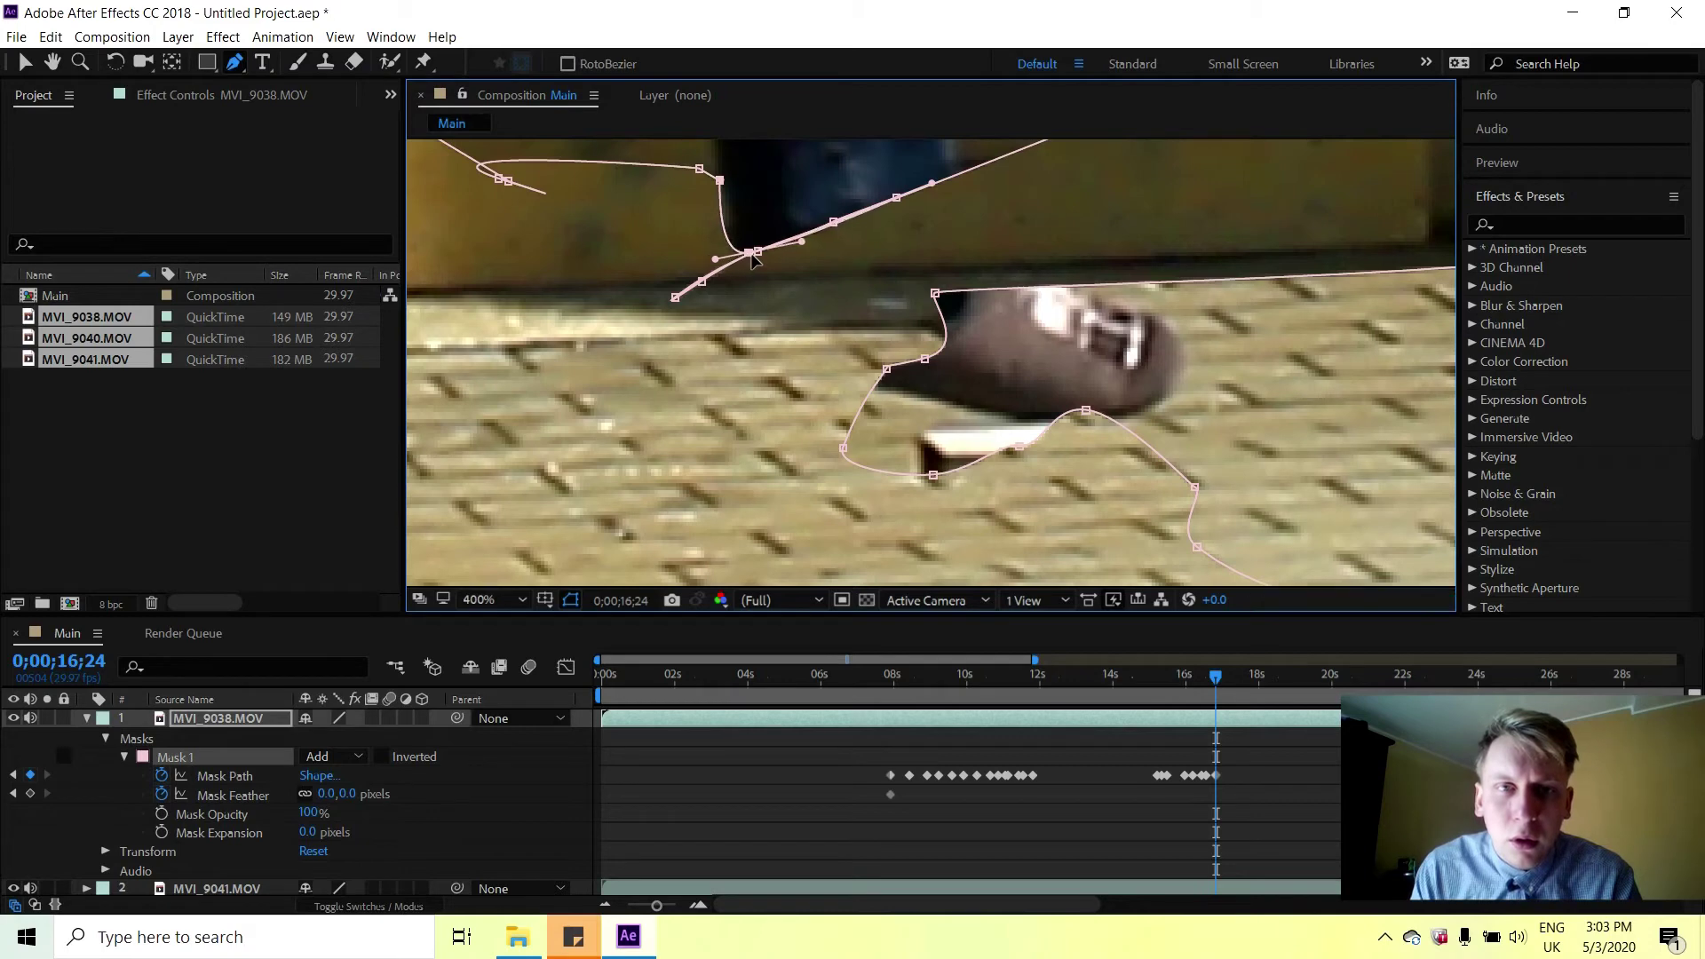
{"action": "left_click_drag", "start_coordinate": [793, 245], "coordinate": [879, 222]}
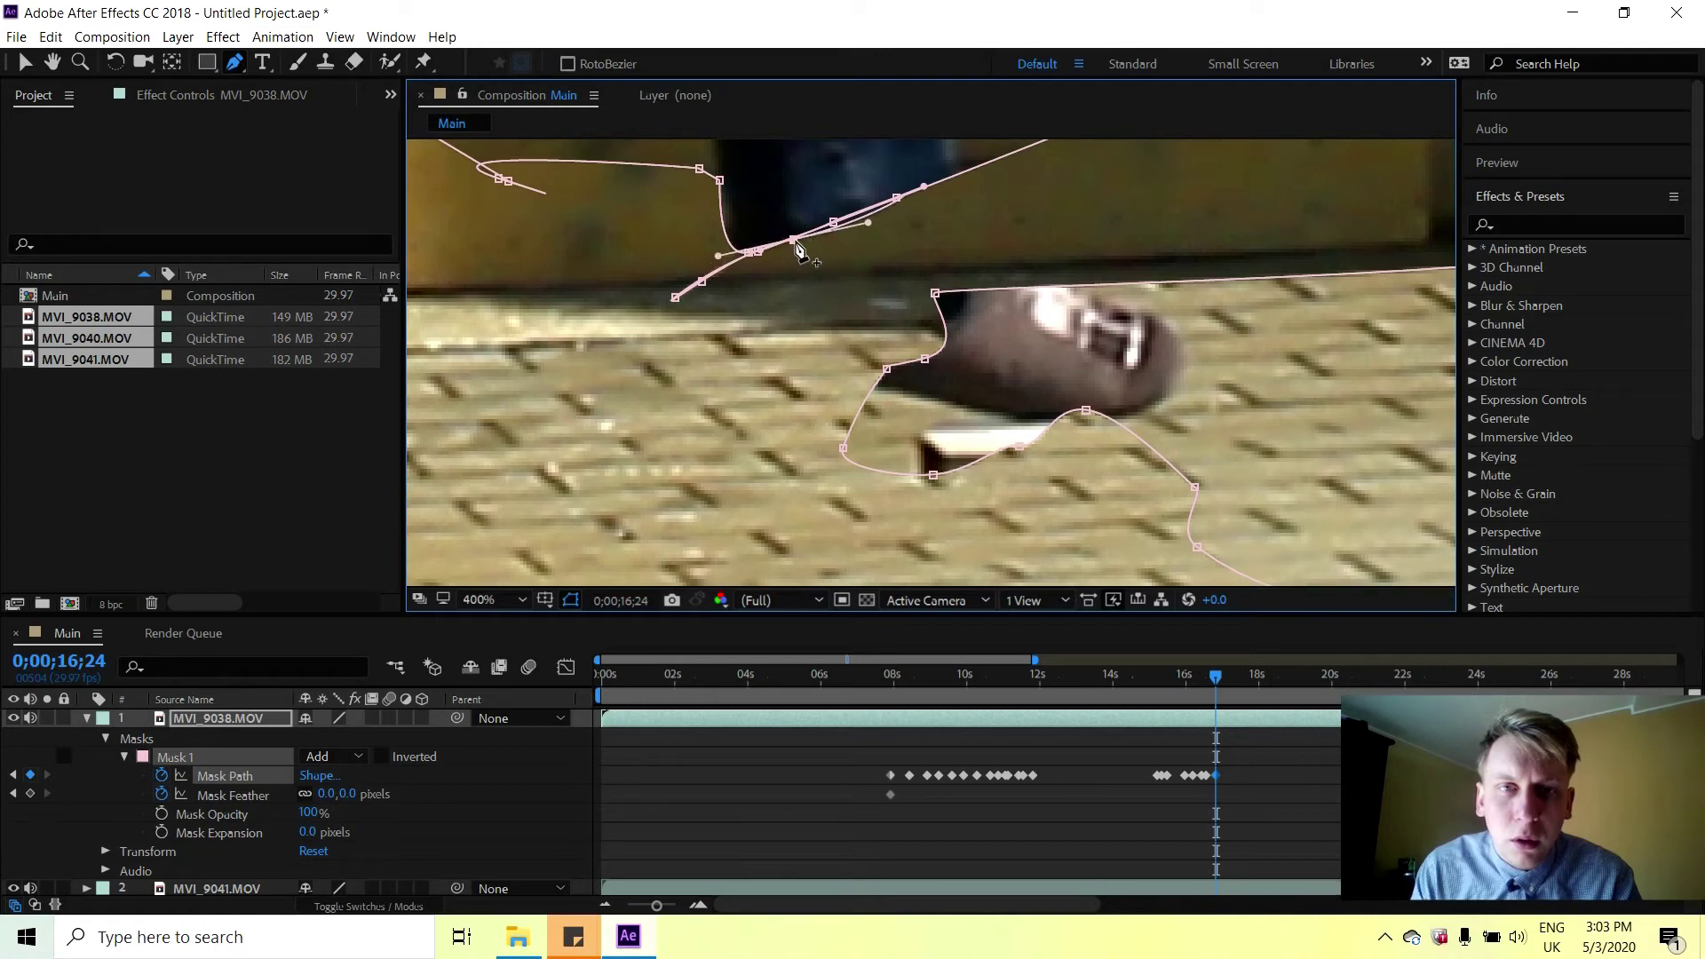
{"action": "left_click_drag", "start_coordinate": [793, 240], "coordinate": [795, 352]}
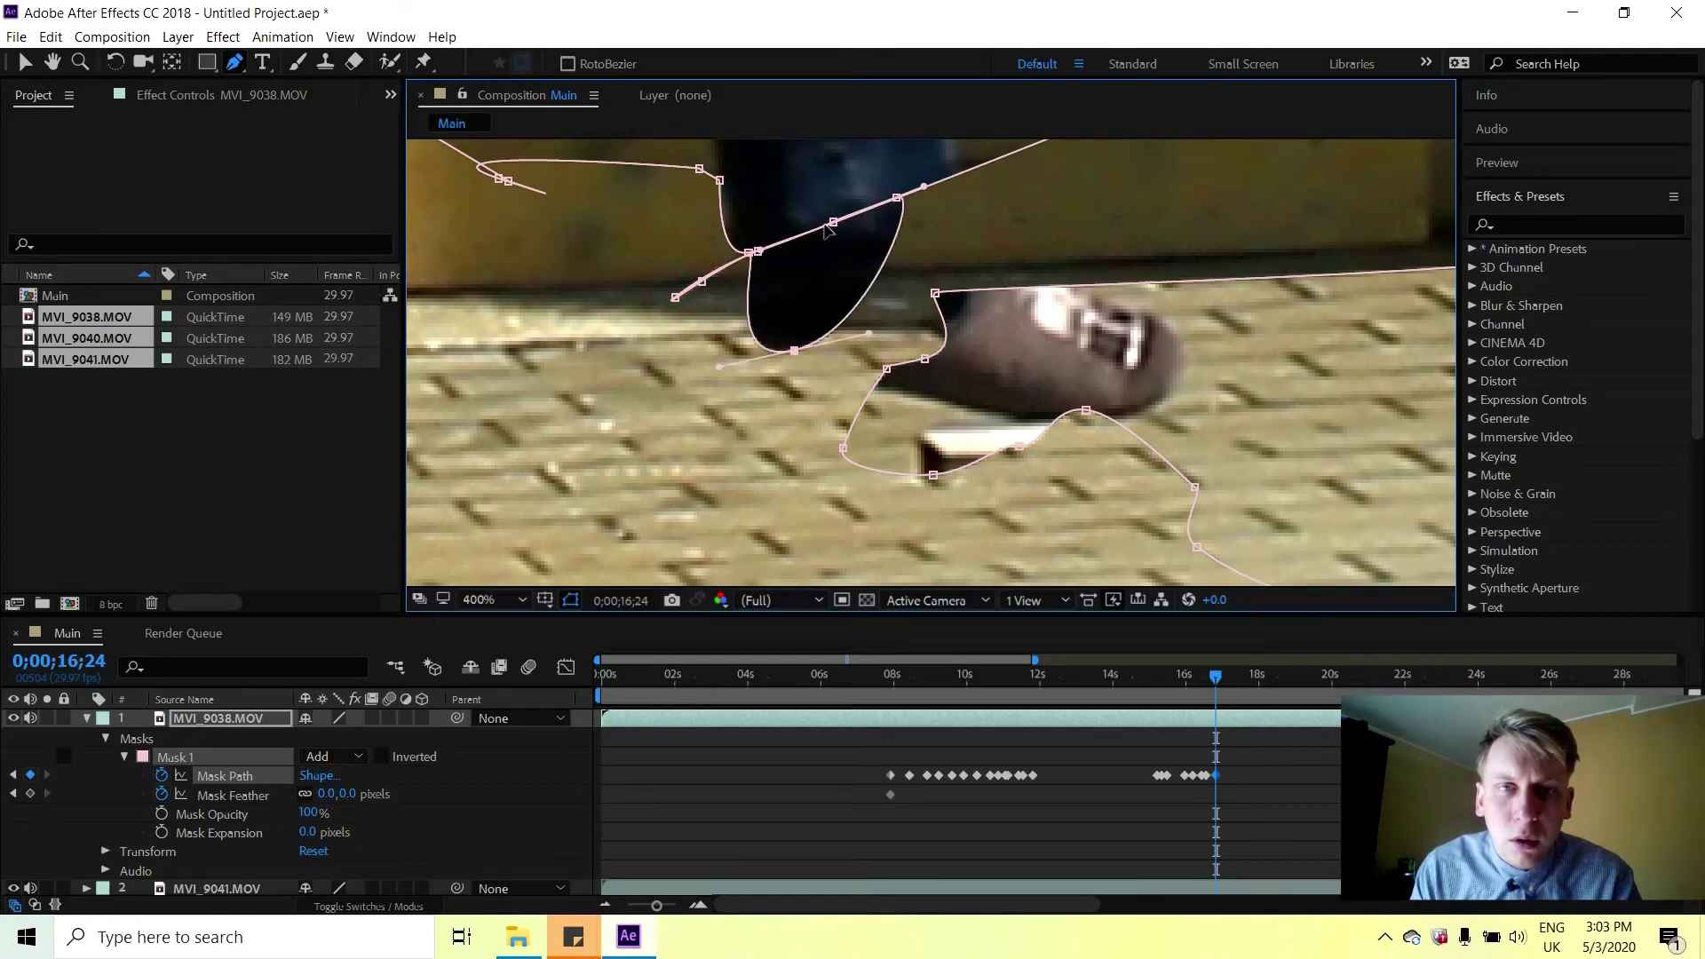
Curve the mask around the shoe's back and underside, moving the lower vertex up to the heel.
{"action": "left_click_drag", "start_coordinate": [750, 253], "coordinate": [752, 321]}
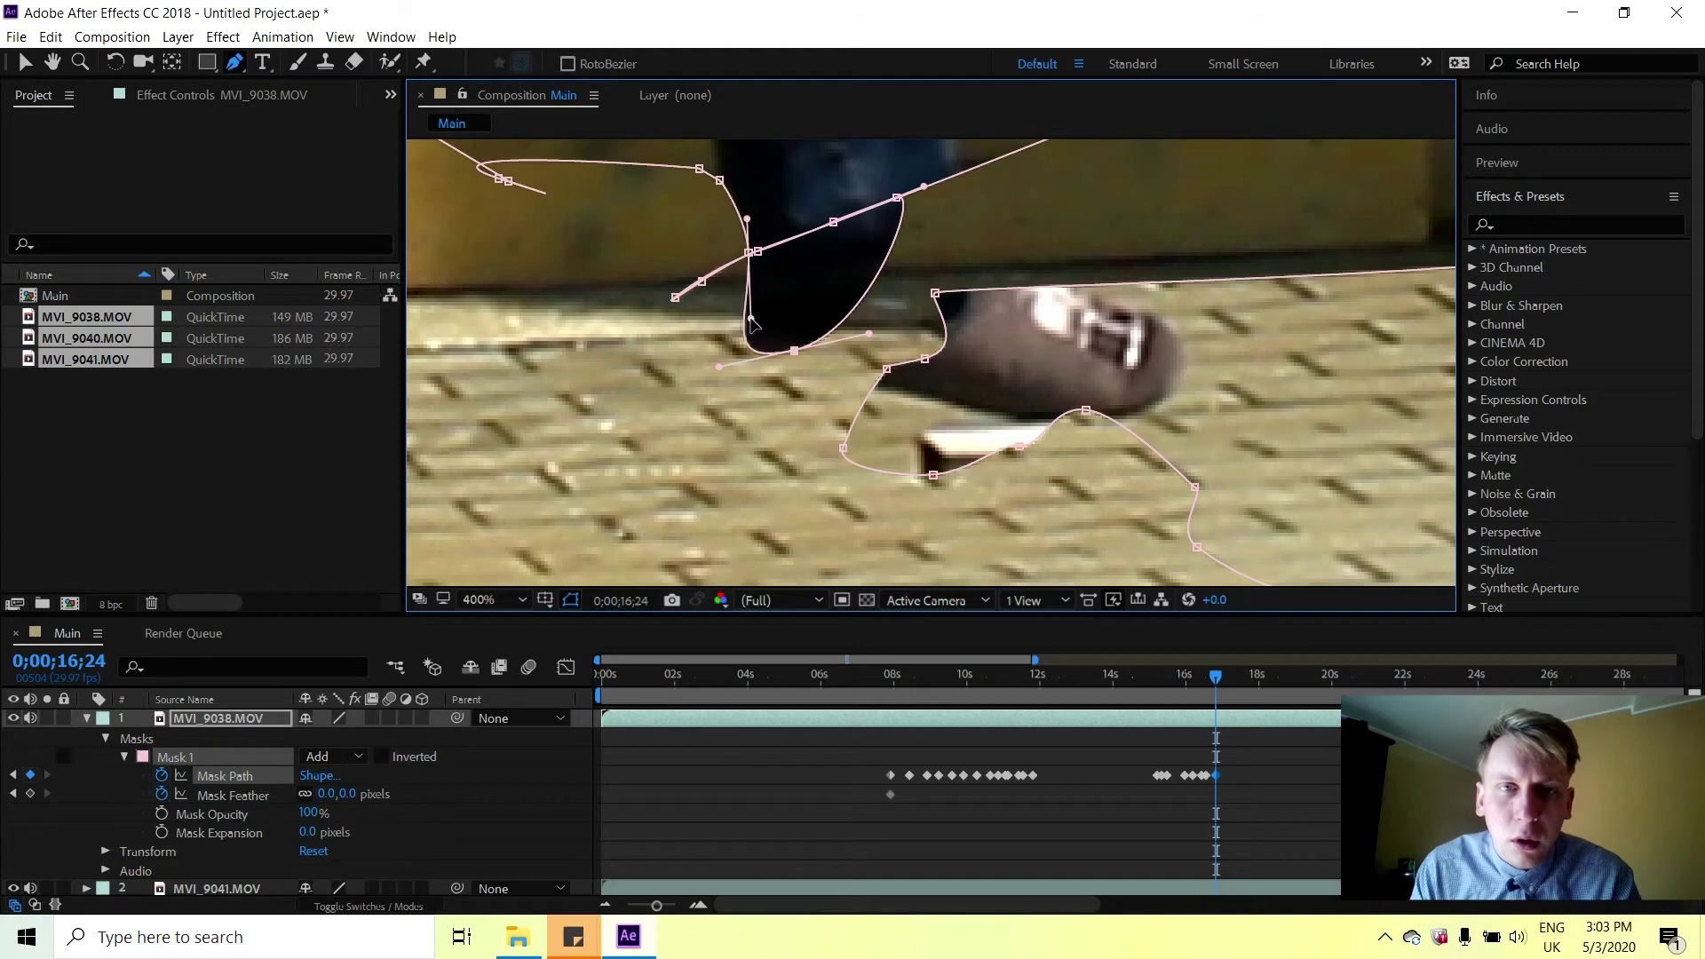
{"action": "left_click_drag", "start_coordinate": [742, 254], "coordinate": [731, 258]}
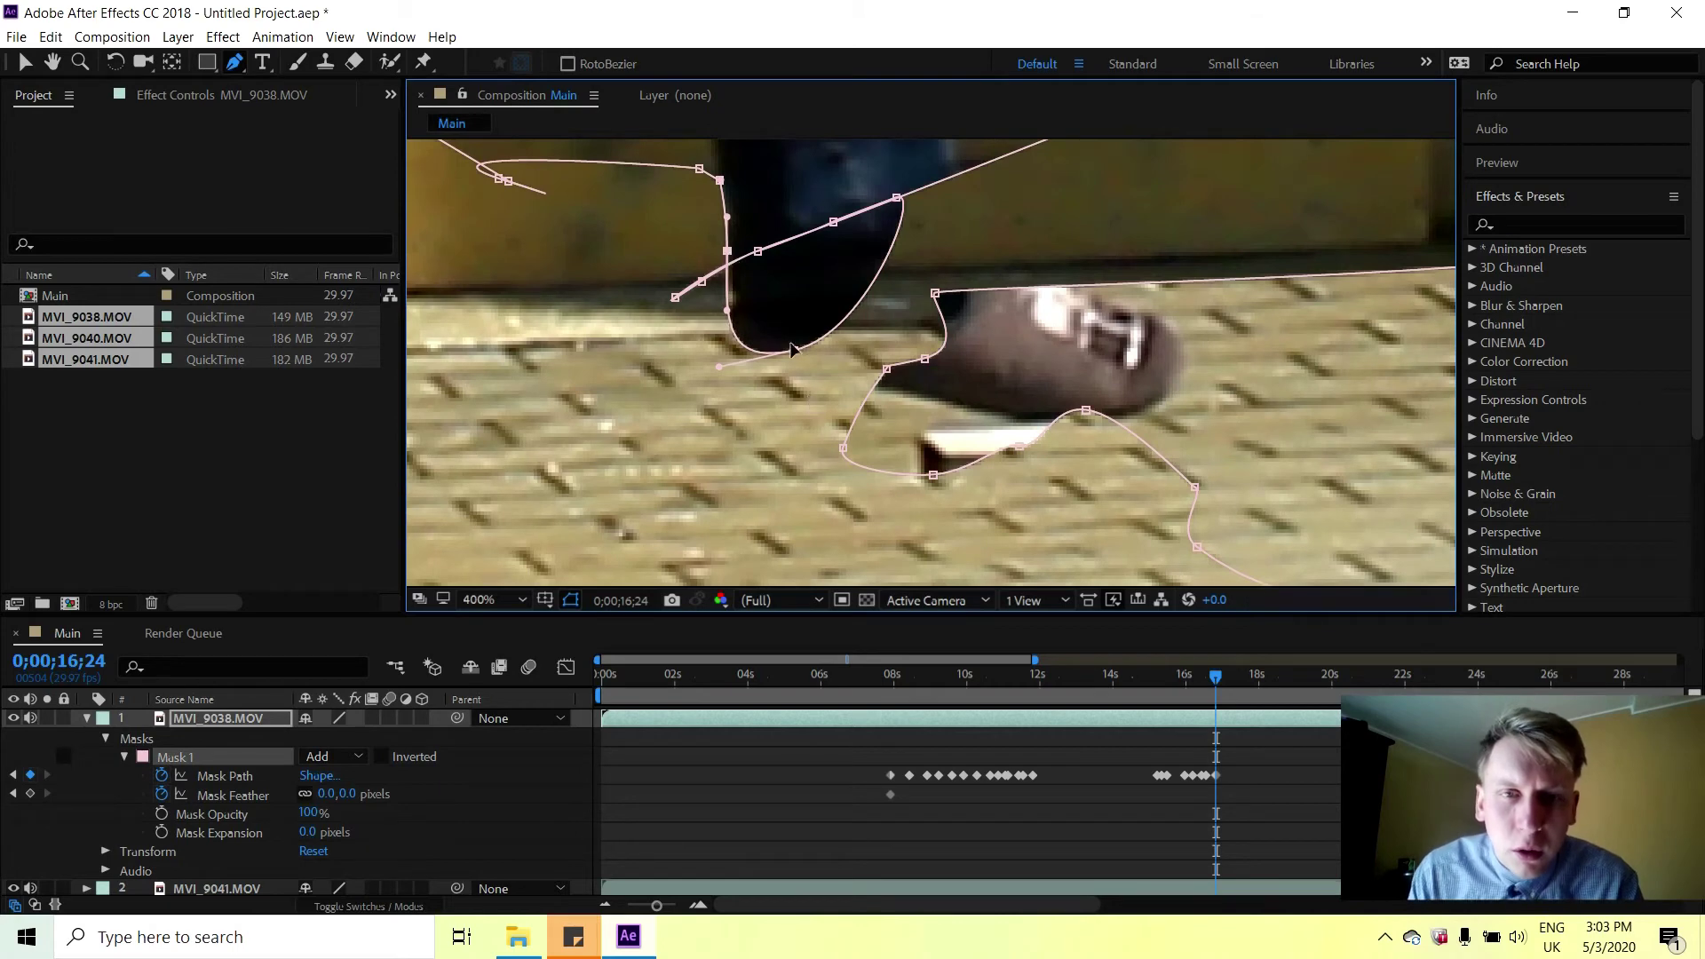
{"action": "mouse_move", "coordinate": [790, 350]}
{"action": "left_mouse_down"}
{"action": "mouse_move", "coordinate": [737, 351]}
{"action": "mouse_move", "coordinate": [767, 355]}
{"action": "left_mouse_up"}
{"action": "left_click", "coordinate": [897, 198]}
{"action": "left_click_drag", "start_coordinate": [883, 251], "coordinate": [669, 430]}
{"action": "left_click", "coordinate": [767, 358]}
{"action": "mouse_move", "coordinate": [767, 365]}
{"action": "left_mouse_down"}
{"action": "mouse_move", "coordinate": [764, 384]}
{"action": "mouse_move", "coordinate": [772, 356]}
{"action": "mouse_move", "coordinate": [843, 347]}
{"action": "mouse_move", "coordinate": [829, 369]}
{"action": "mouse_move", "coordinate": [749, 361]}
{"action": "left_mouse_up"}
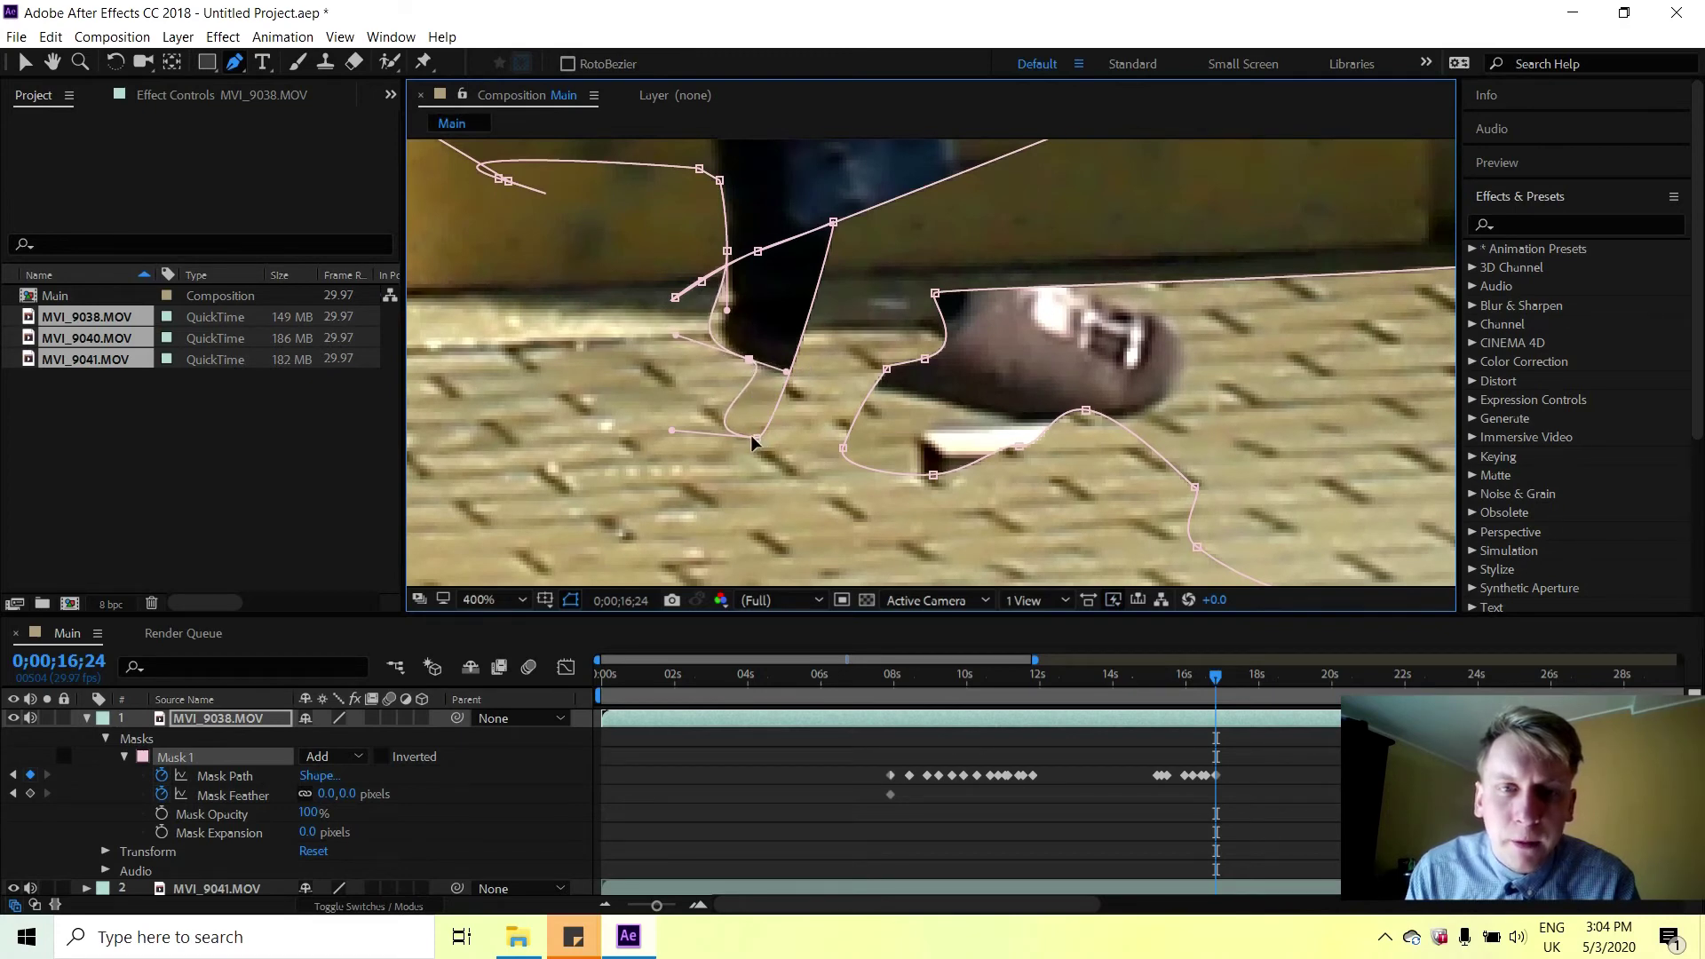
{"action": "left_click_drag", "start_coordinate": [754, 438], "coordinate": [830, 375]}
{"action": "left_click", "coordinate": [835, 222]}
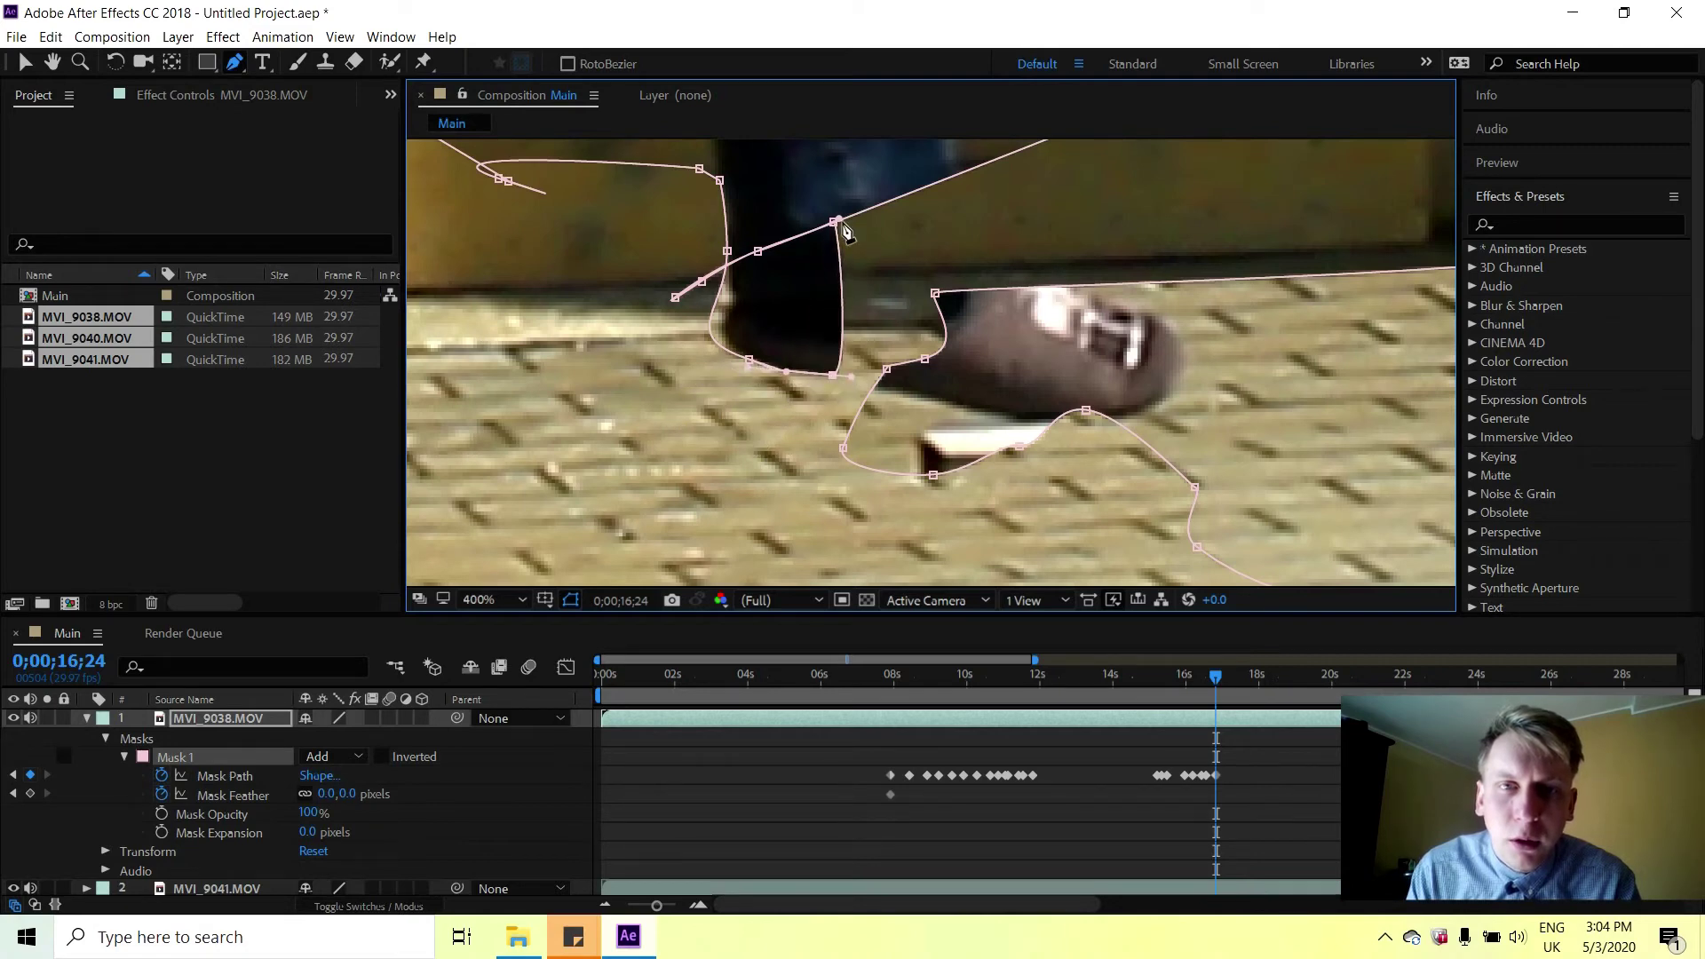
Drag mask points up along the leg and right along the ground past the toe, then zoom to 200%.
{"action": "left_click_drag", "start_coordinate": [839, 222], "coordinate": [1006, 265]}
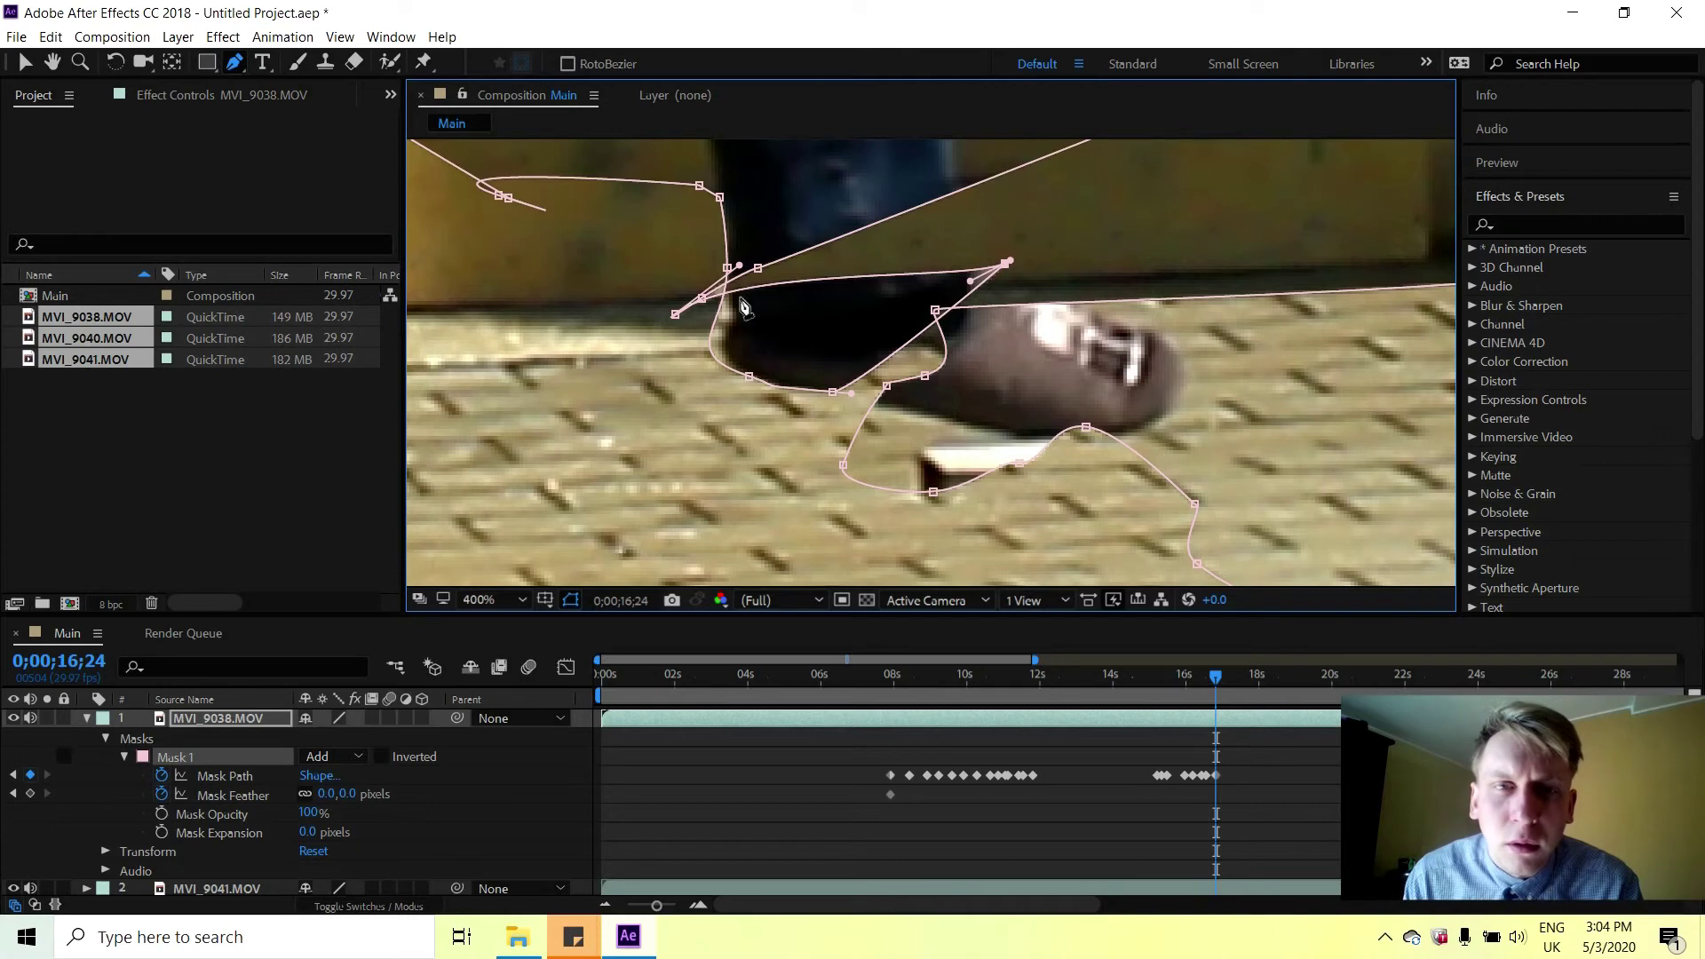
{"action": "left_click_drag", "start_coordinate": [697, 320], "coordinate": [702, 319]}
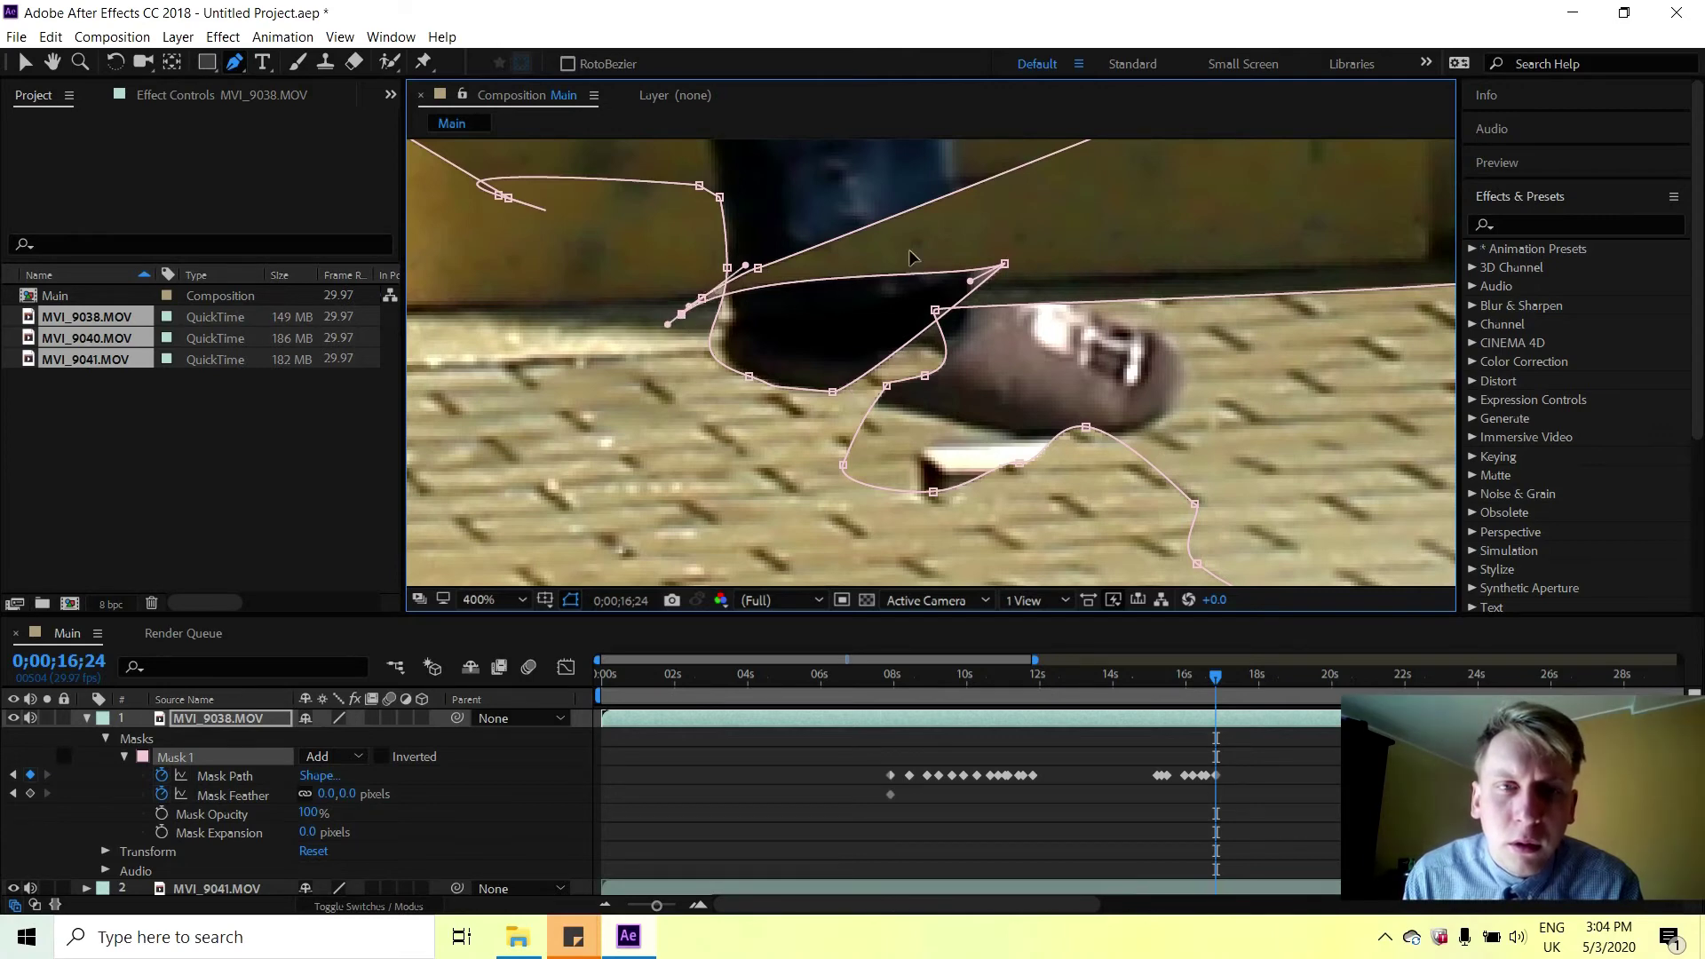
{"action": "left_click_drag", "start_coordinate": [1052, 208], "coordinate": [1127, 193]}
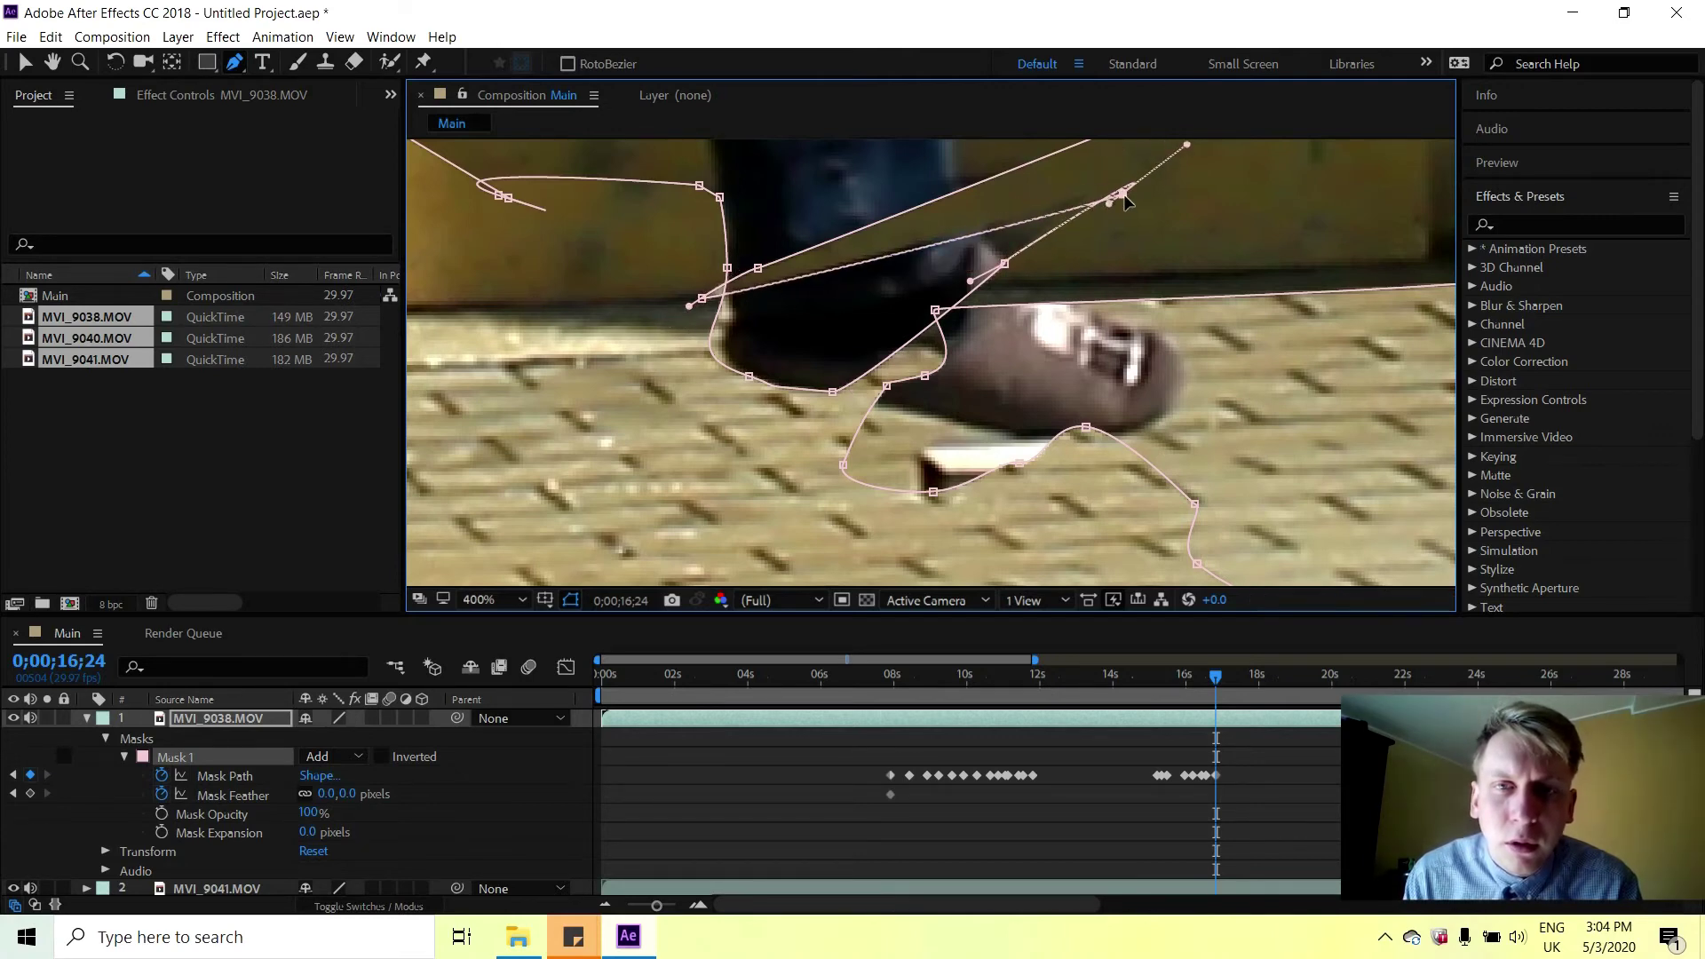
{"action": "left_click_drag", "start_coordinate": [702, 299], "coordinate": [1068, 183]}
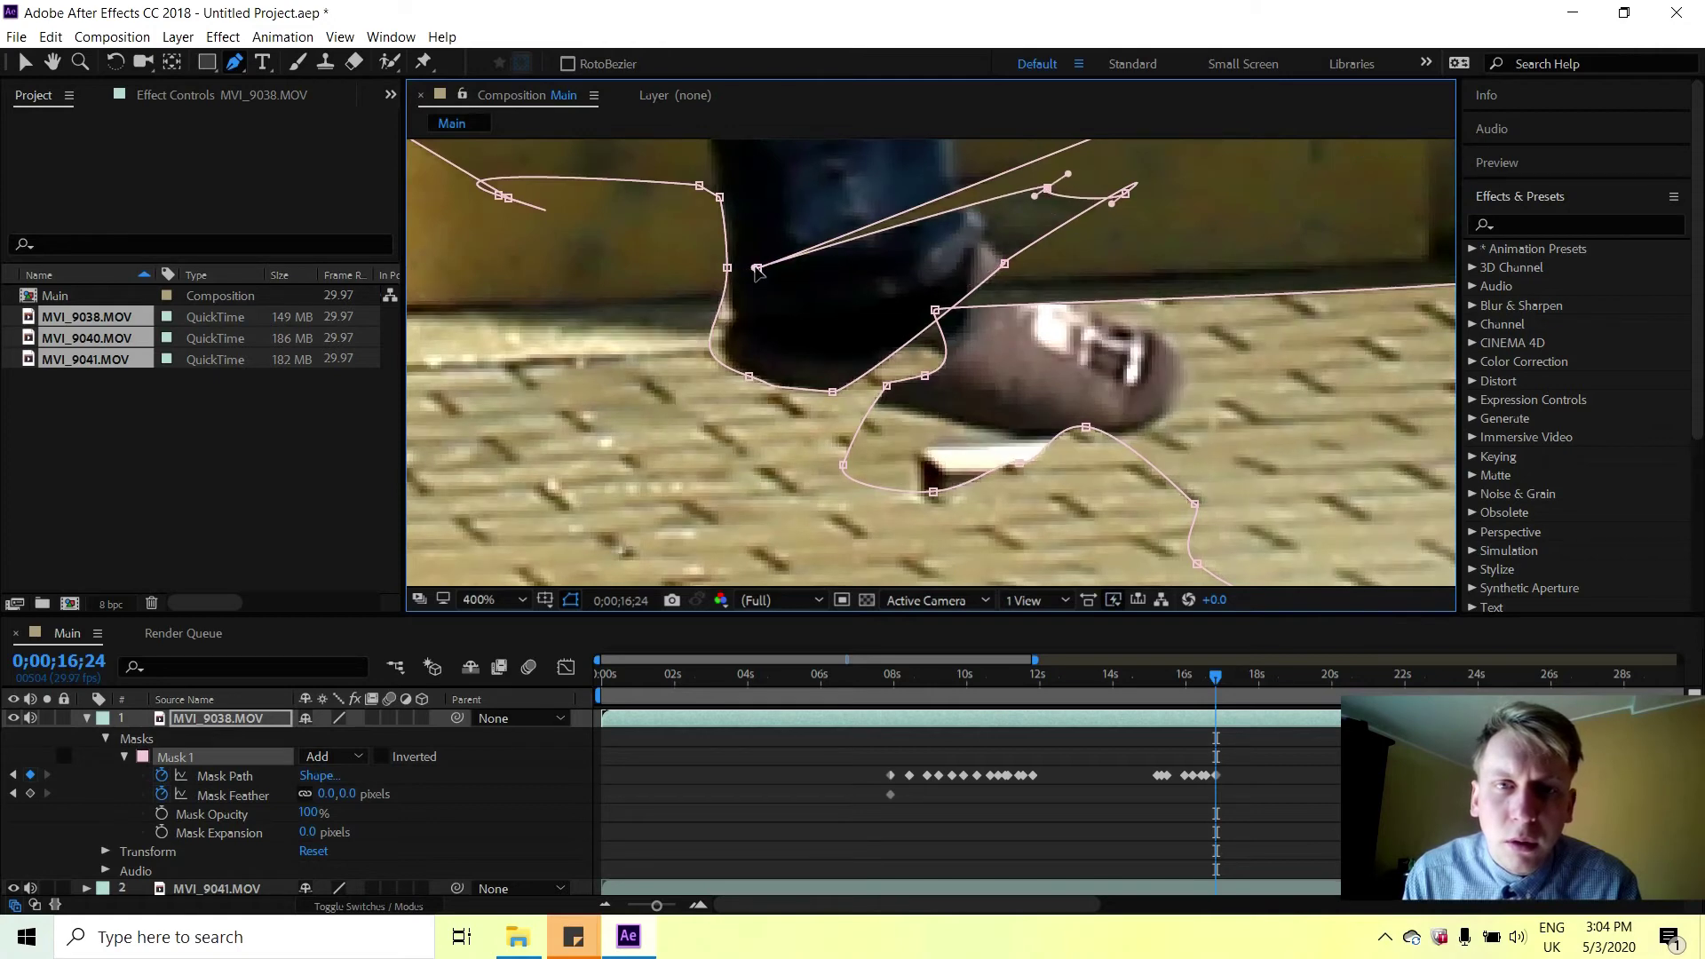
{"action": "mouse_move", "coordinate": [949, 212]}
{"action": "left_mouse_down"}
{"action": "mouse_move", "coordinate": [1002, 200]}
{"action": "mouse_move", "coordinate": [970, 186]}
{"action": "left_mouse_up"}
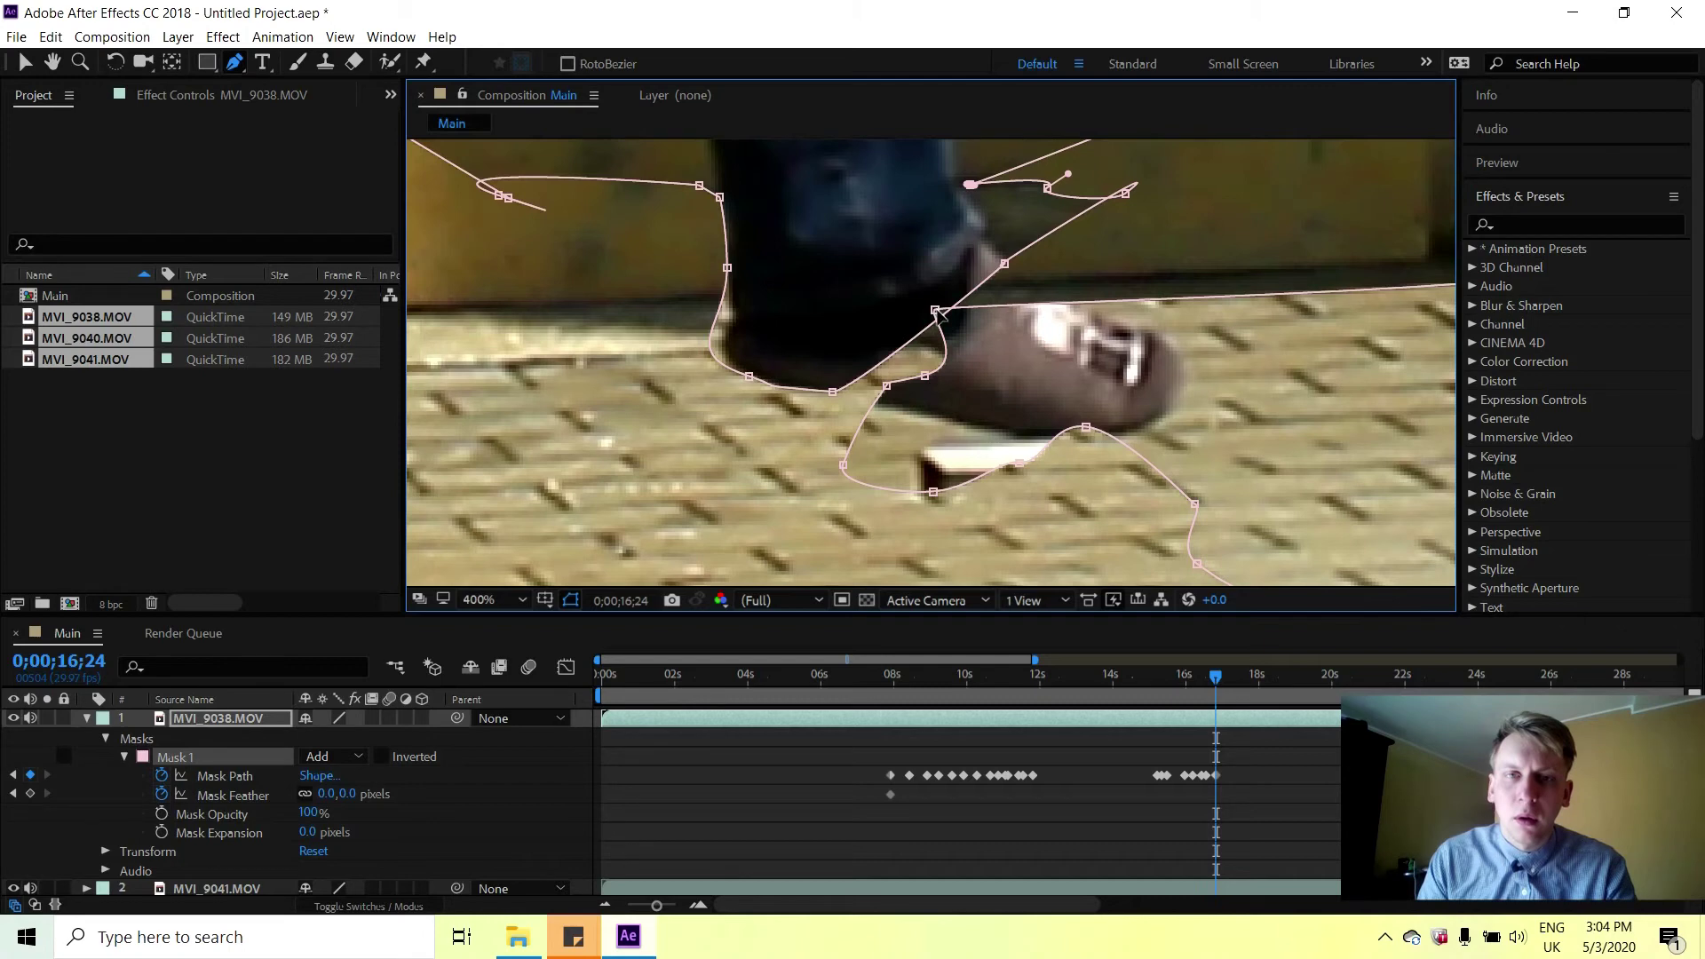
{"action": "left_click_drag", "start_coordinate": [943, 313], "coordinate": [1392, 434]}
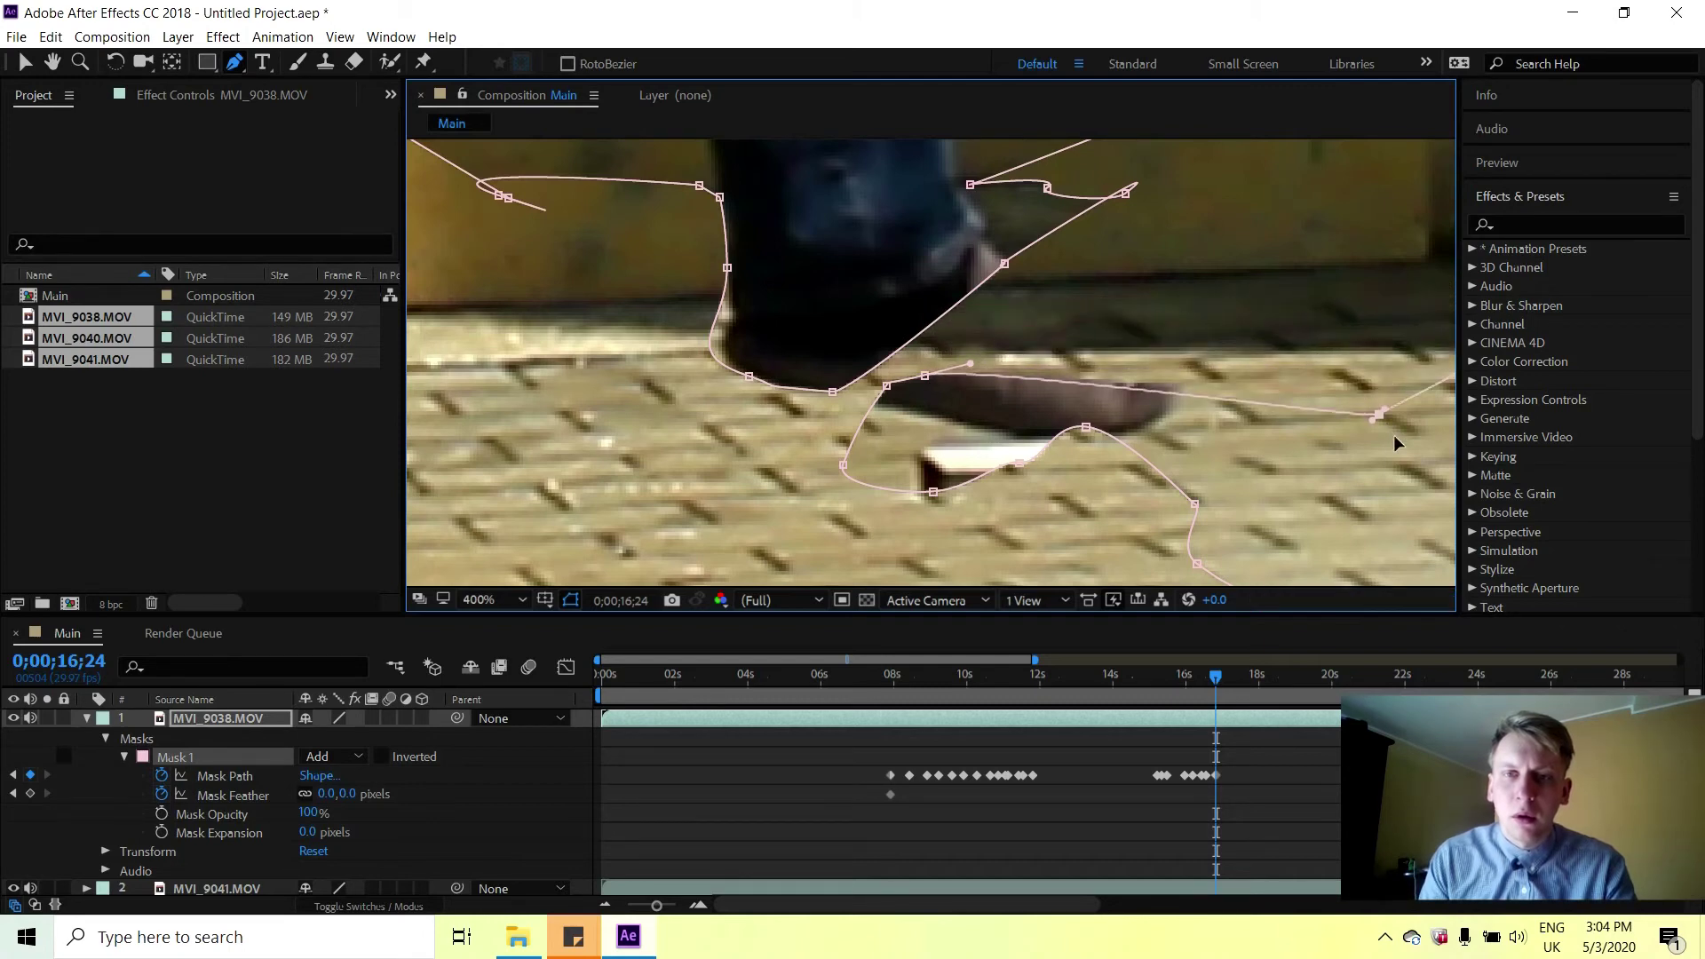
{"action": "key", "text": "comma"}
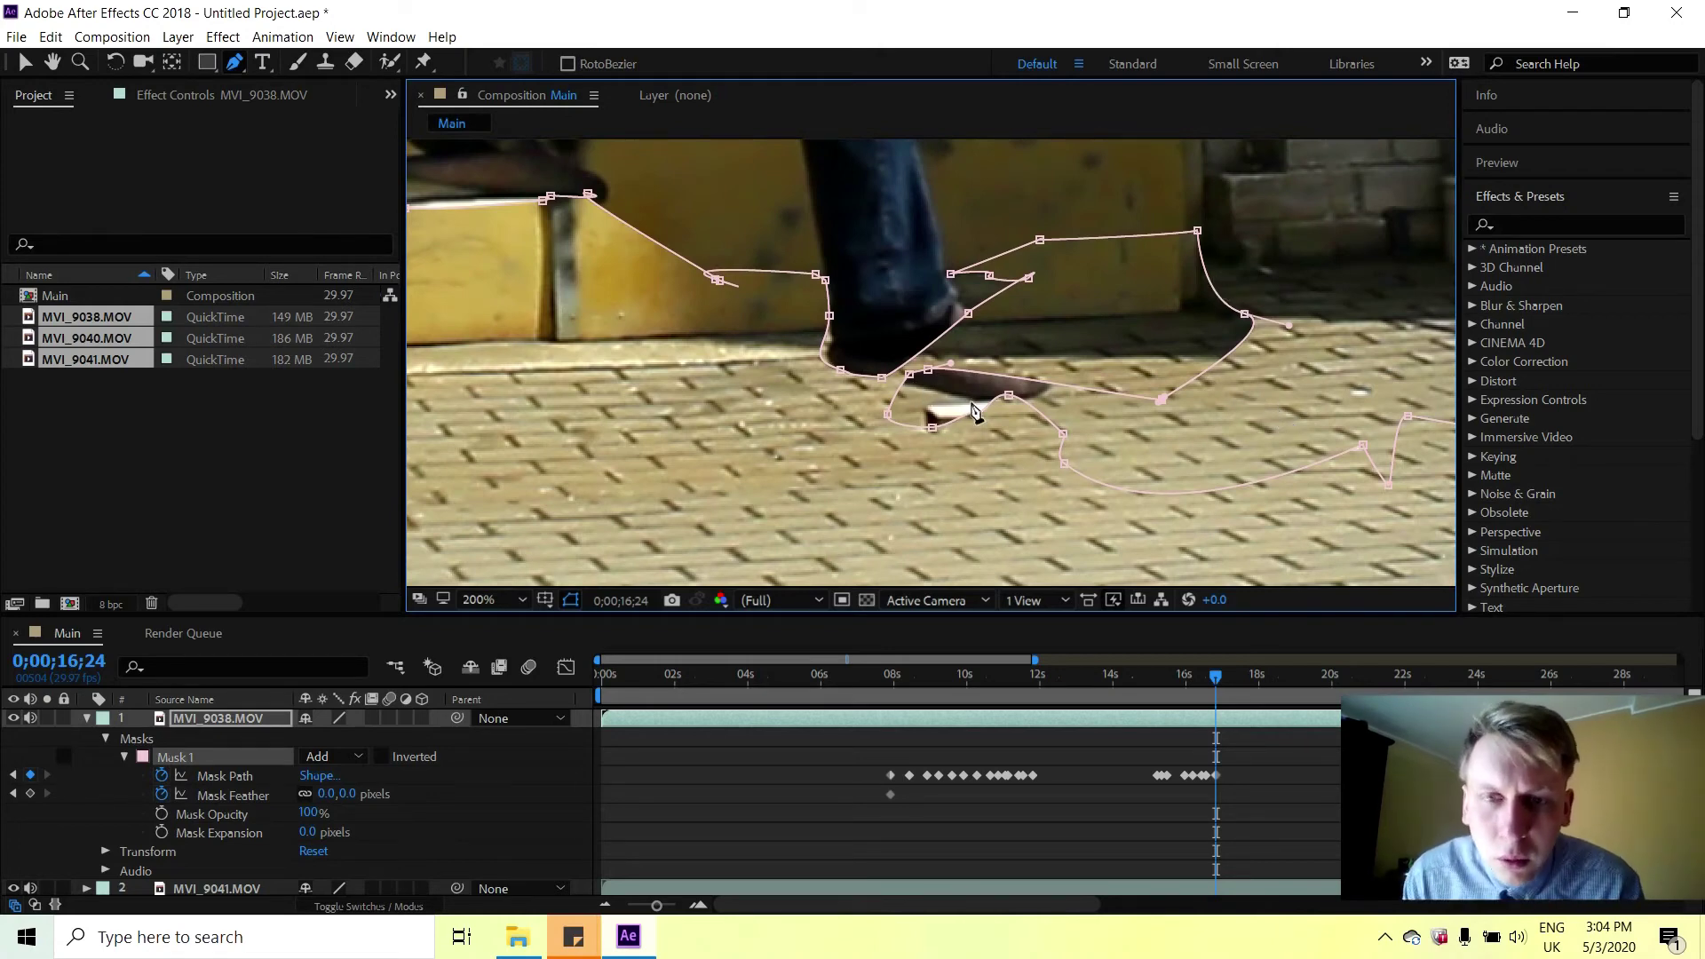
Add a point below the shoe and move the lower mask points right beneath the sole.
{"action": "left_click_drag", "start_coordinate": [1063, 435], "coordinate": [1206, 441]}
{"action": "left_click_drag", "start_coordinate": [1008, 395], "coordinate": [1025, 455]}
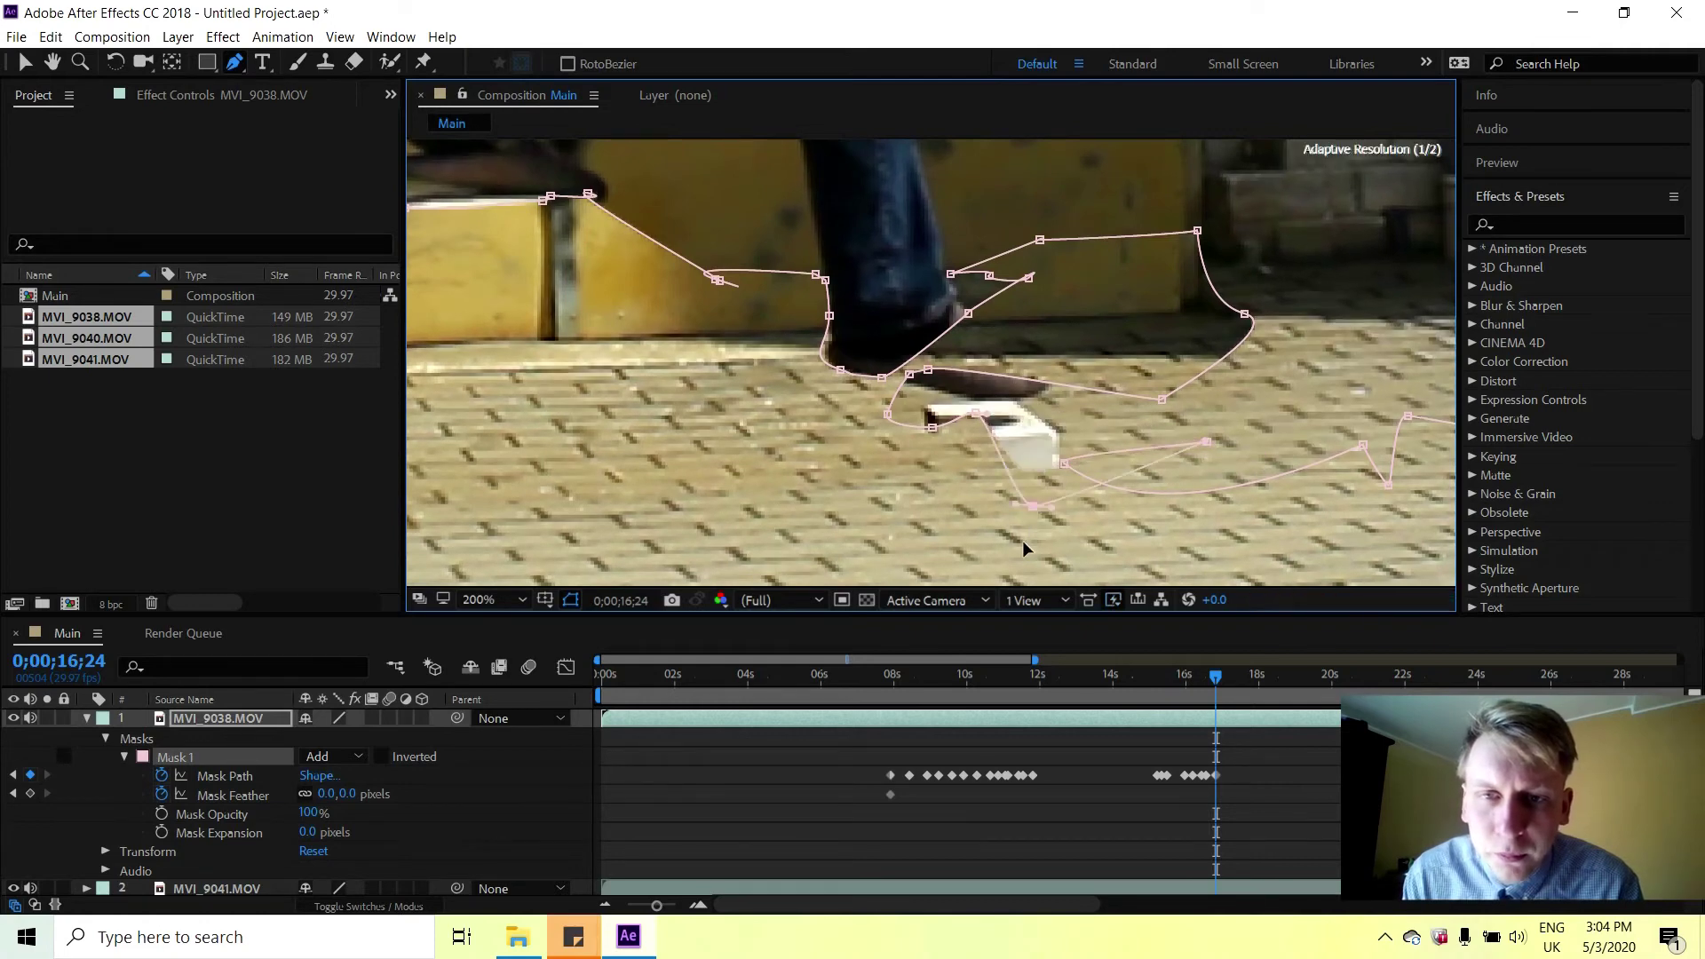
{"action": "left_click", "coordinate": [1157, 515]}
{"action": "left_click_drag", "start_coordinate": [1169, 516], "coordinate": [1168, 515]}
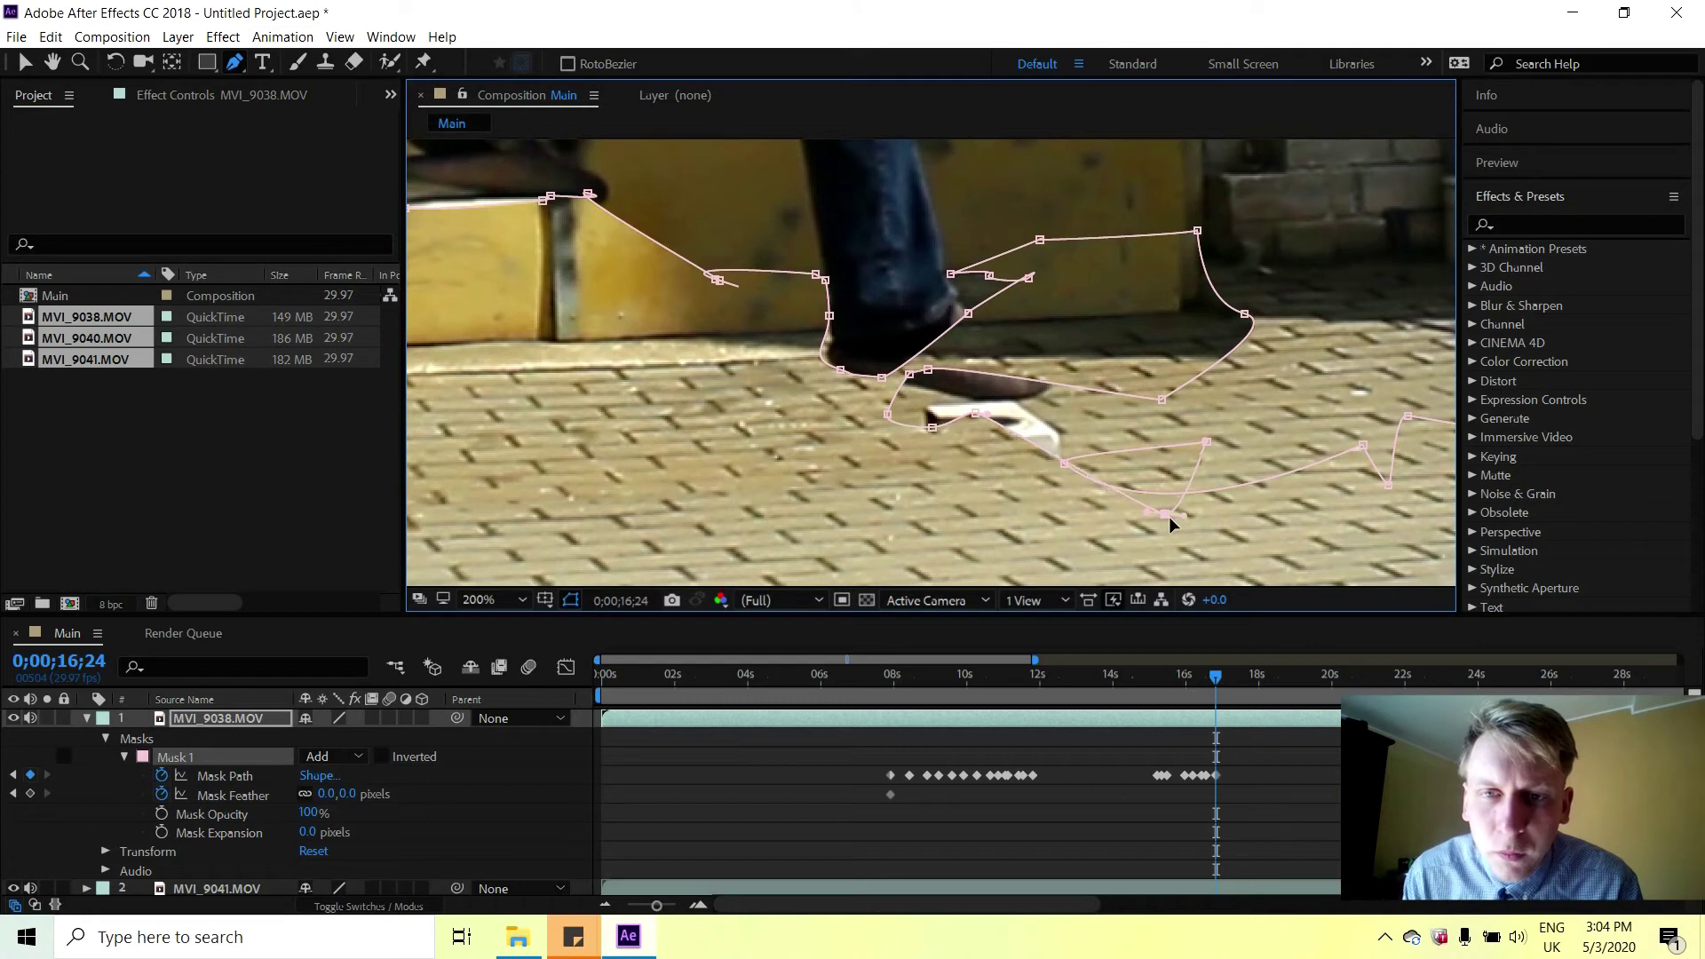
{"action": "left_click_drag", "start_coordinate": [976, 413], "coordinate": [1124, 444]}
{"action": "left_click_drag", "start_coordinate": [1247, 462], "coordinate": [1221, 460]}
{"action": "left_click_drag", "start_coordinate": [1011, 429], "coordinate": [1279, 422]}
{"action": "left_click_drag", "start_coordinate": [887, 417], "coordinate": [1181, 431]}
Pull more points right along the ground, tuck them around the shoe tip, and add points above.
{"action": "left_click_drag", "start_coordinate": [910, 375], "coordinate": [1142, 412]}
{"action": "left_click_drag", "start_coordinate": [1394, 428], "coordinate": [1357, 424]}
{"action": "left_click_drag", "start_coordinate": [928, 370], "coordinate": [1363, 396]}
{"action": "left_click_drag", "start_coordinate": [968, 316], "coordinate": [944, 395]}
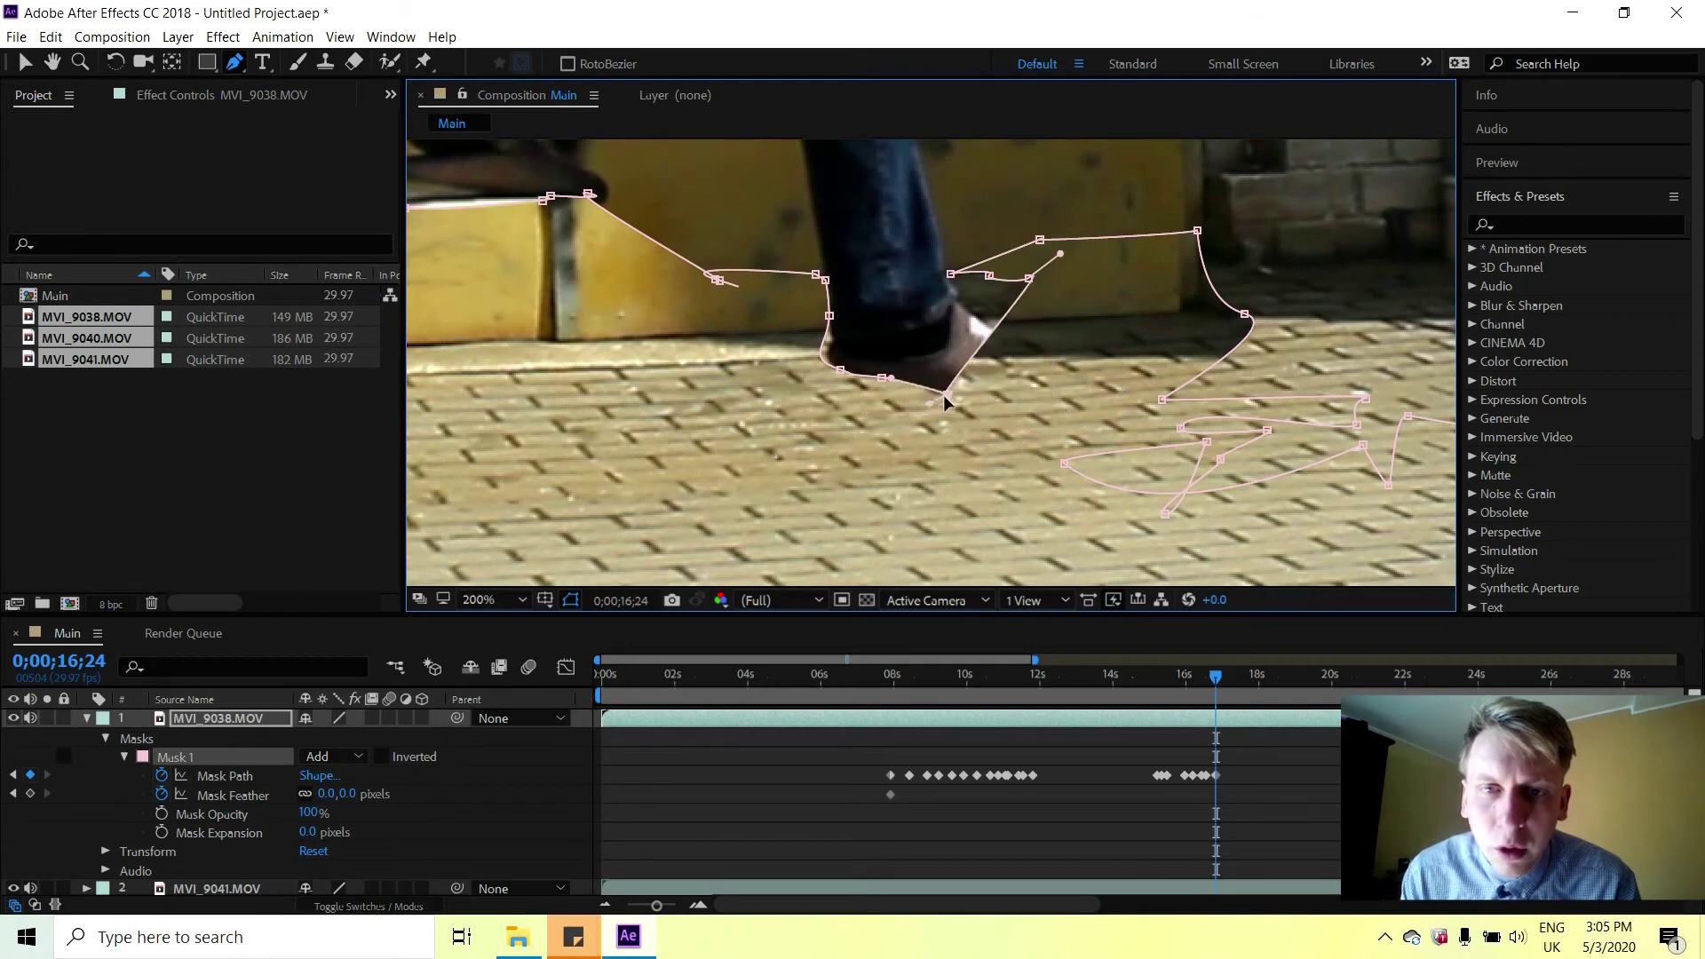
{"action": "left_click_drag", "start_coordinate": [1029, 279], "coordinate": [1087, 412]}
{"action": "left_click_drag", "start_coordinate": [990, 278], "coordinate": [1065, 357]}
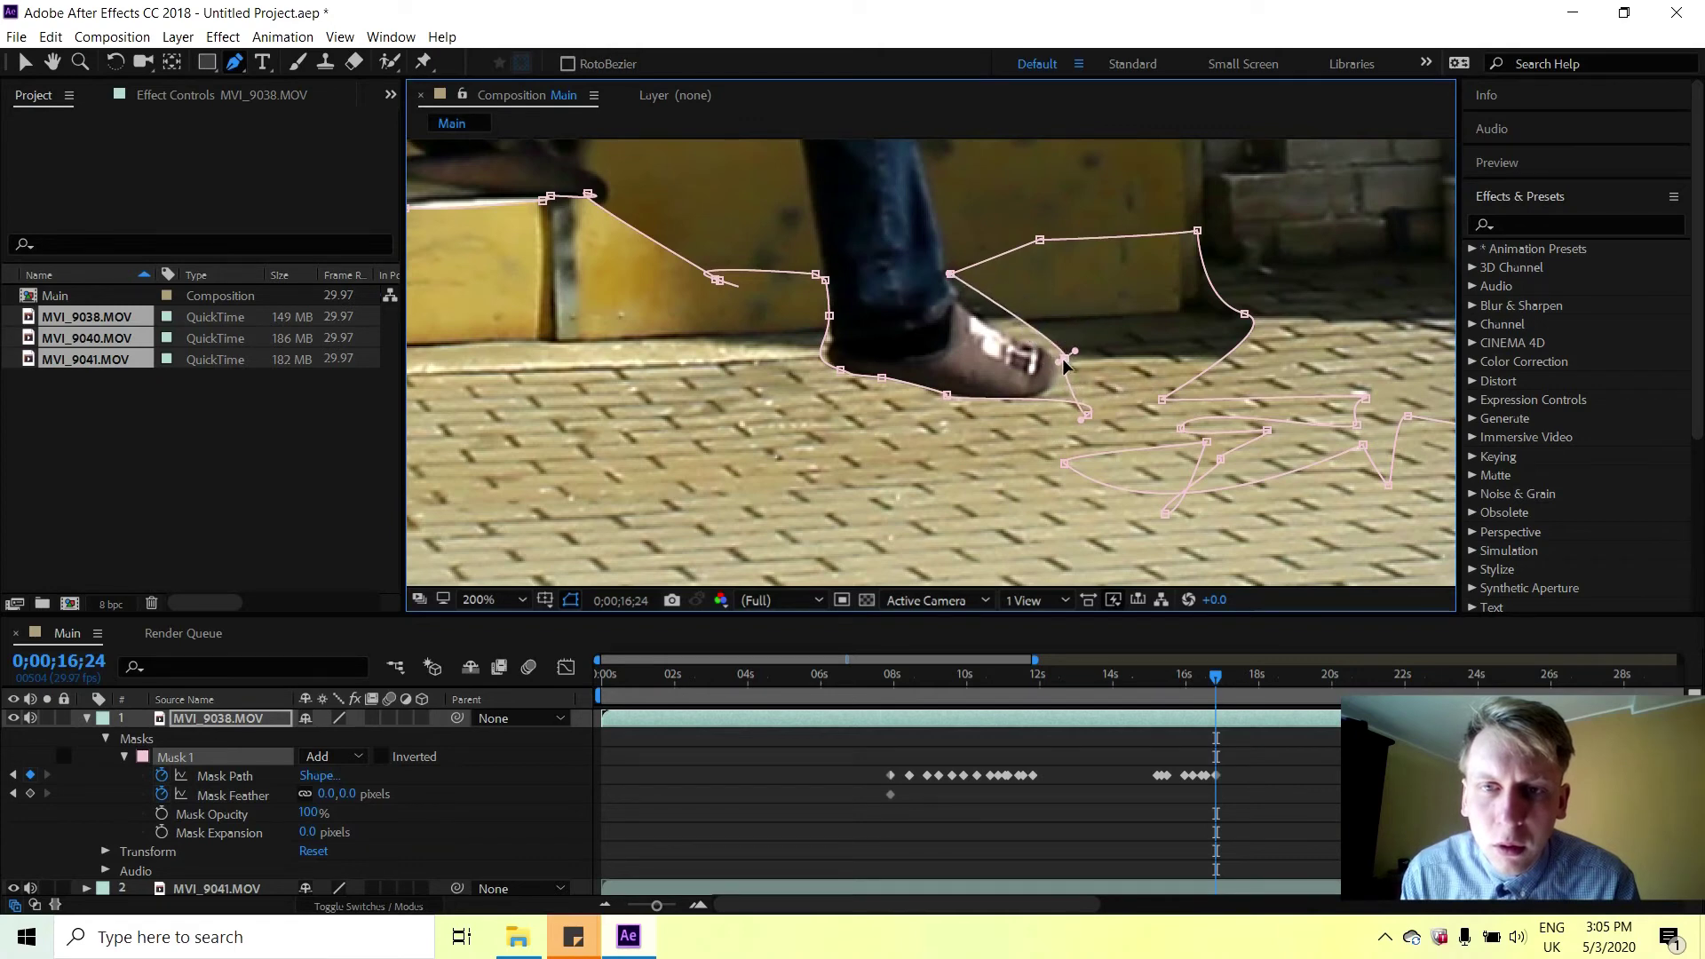
{"action": "left_click_drag", "start_coordinate": [1019, 322], "coordinate": [1026, 339]}
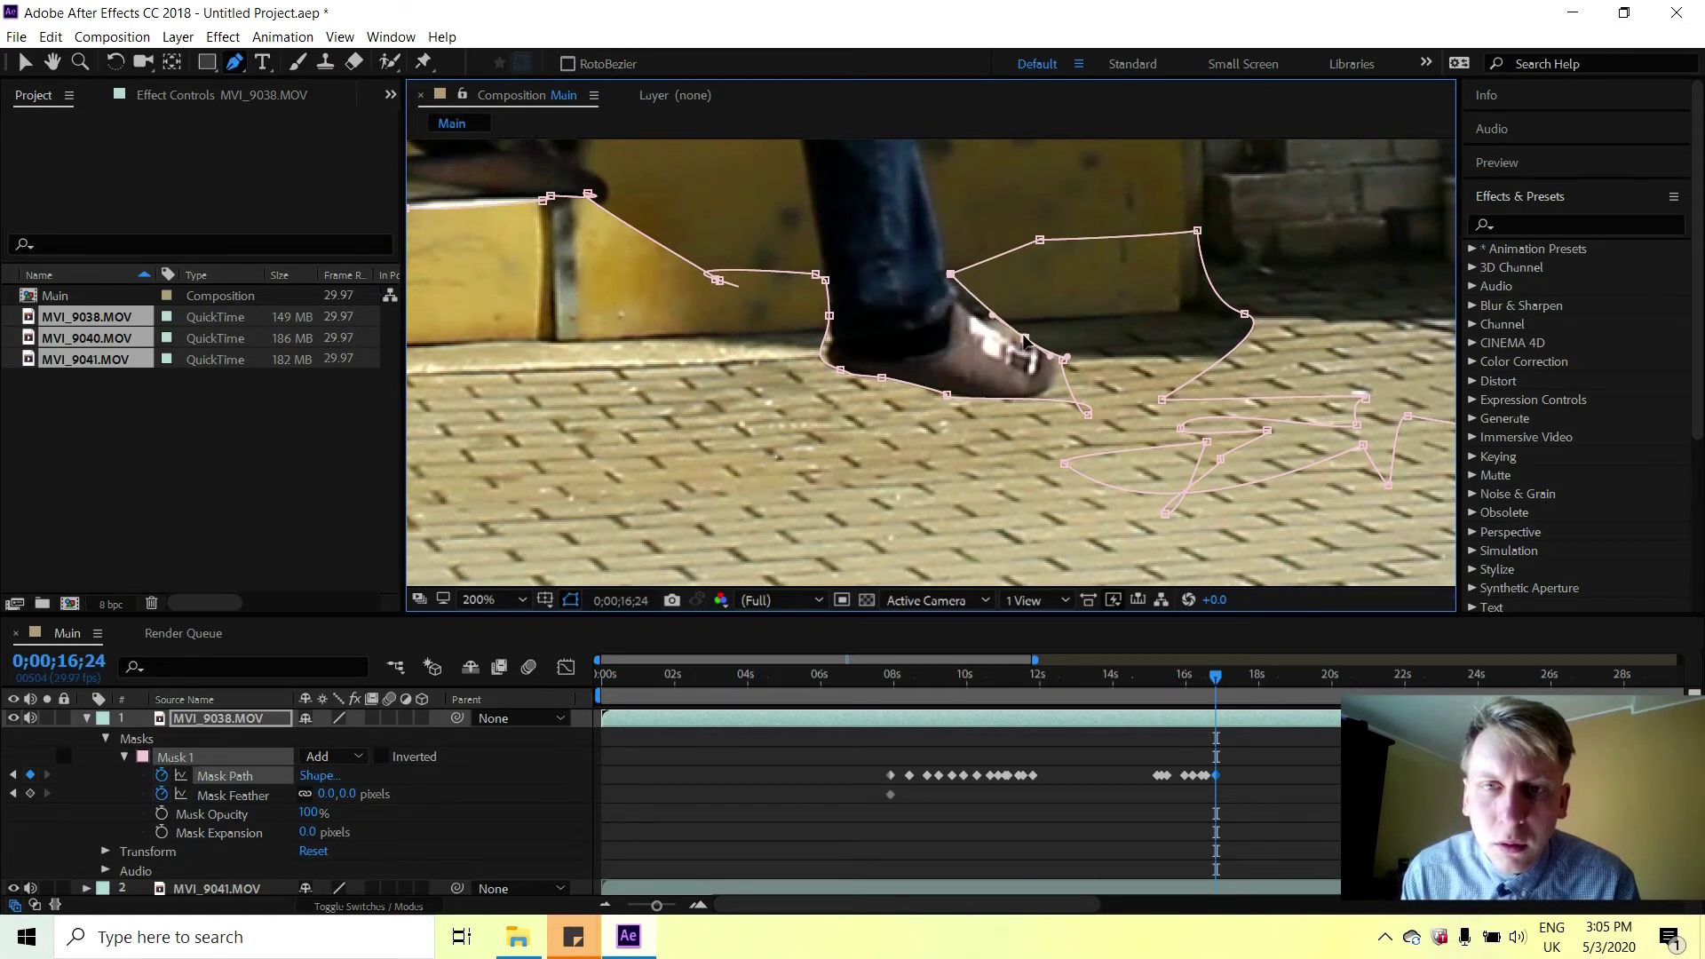
{"action": "left_click", "coordinate": [982, 305]}
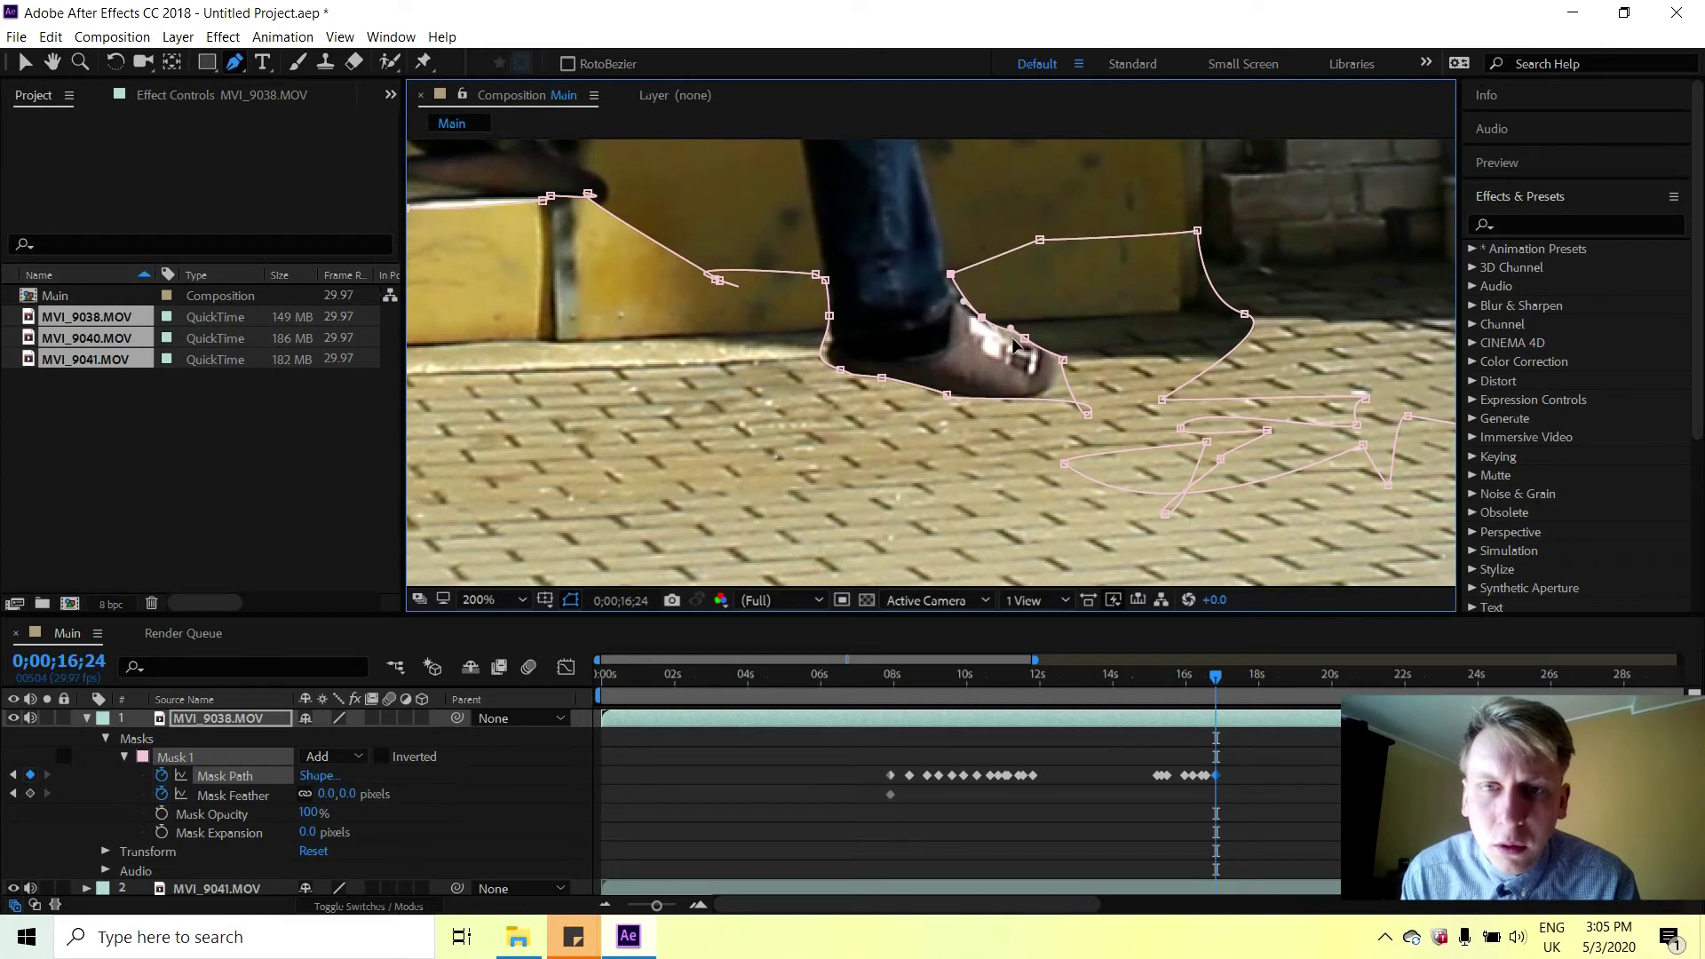
Add a point on the shoe's upper edge, zoom out, and advance to 0;00;17;00.
{"action": "scroll", "coordinate": [1015, 344], "scroll_direction": "up", "scroll_amount": 2}
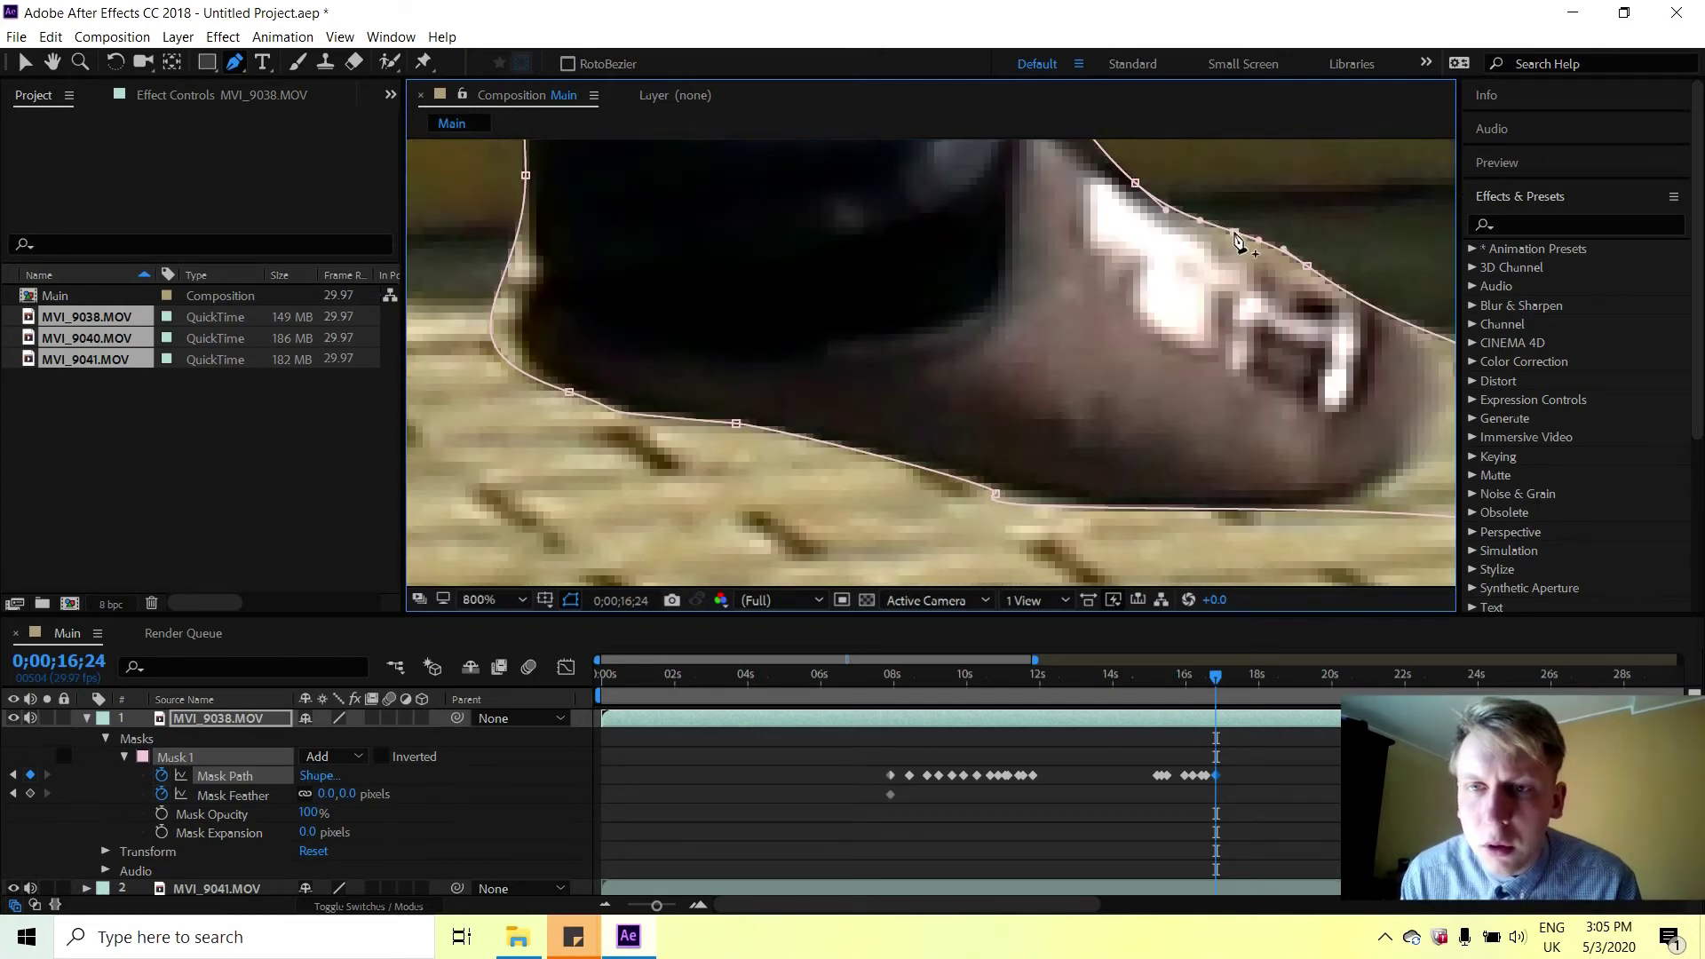
{"action": "left_click_drag", "start_coordinate": [1236, 235], "coordinate": [1224, 243]}
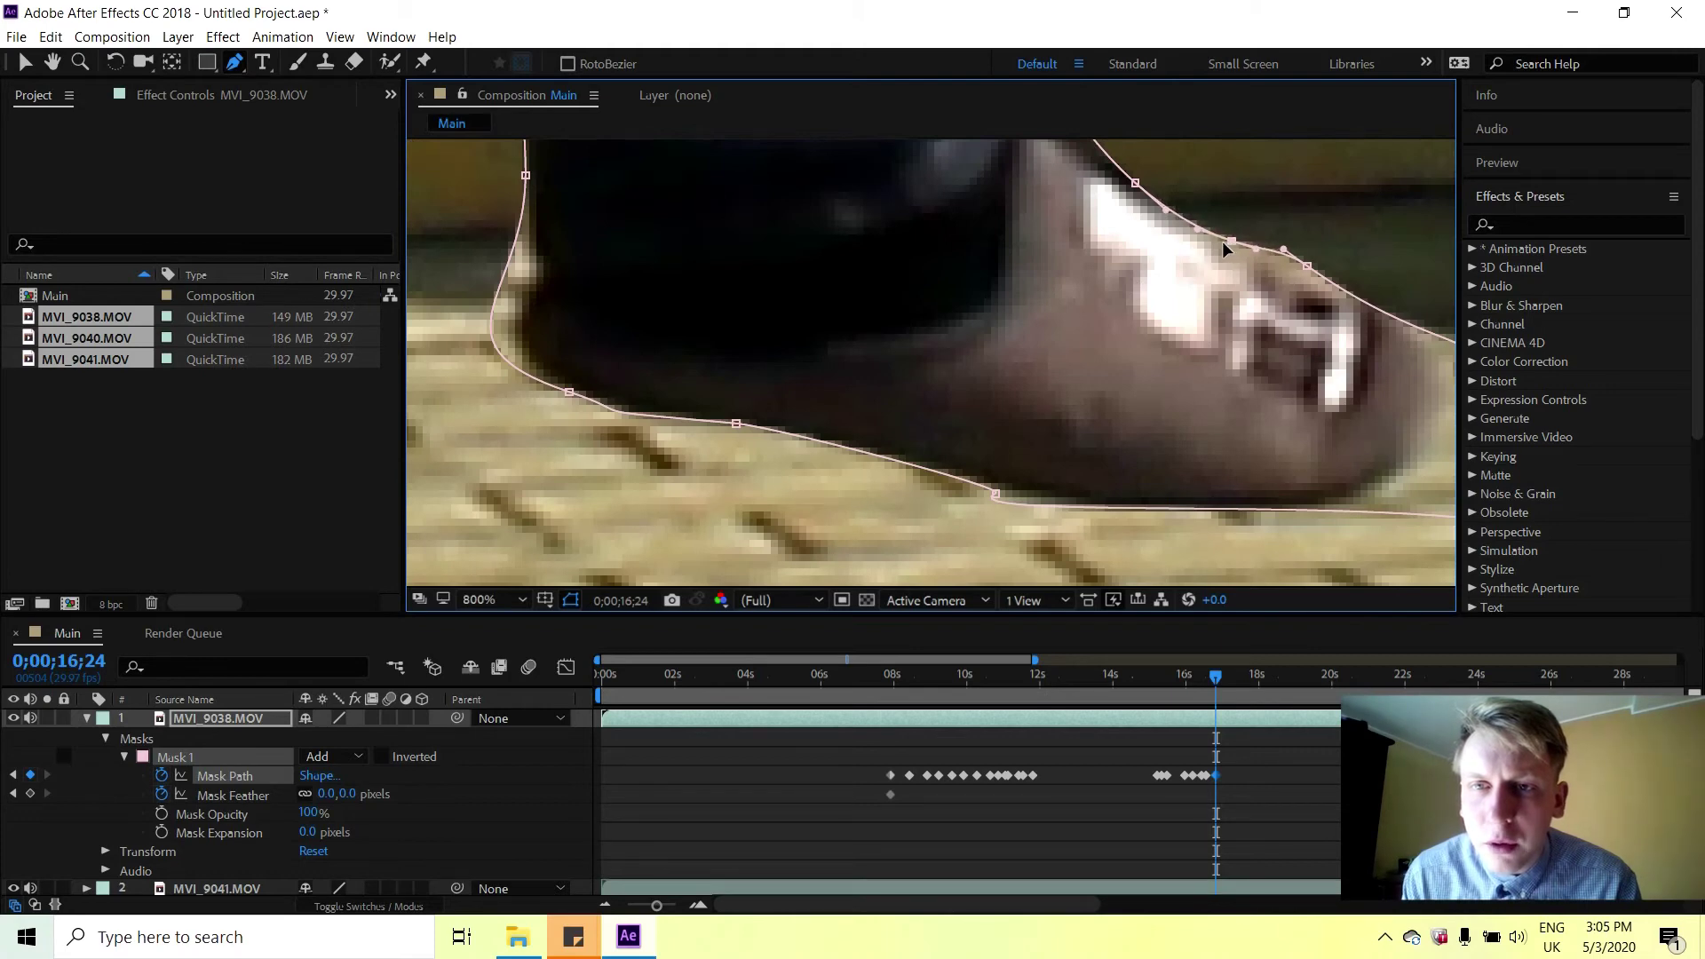
{"action": "left_click", "coordinate": [1275, 254]}
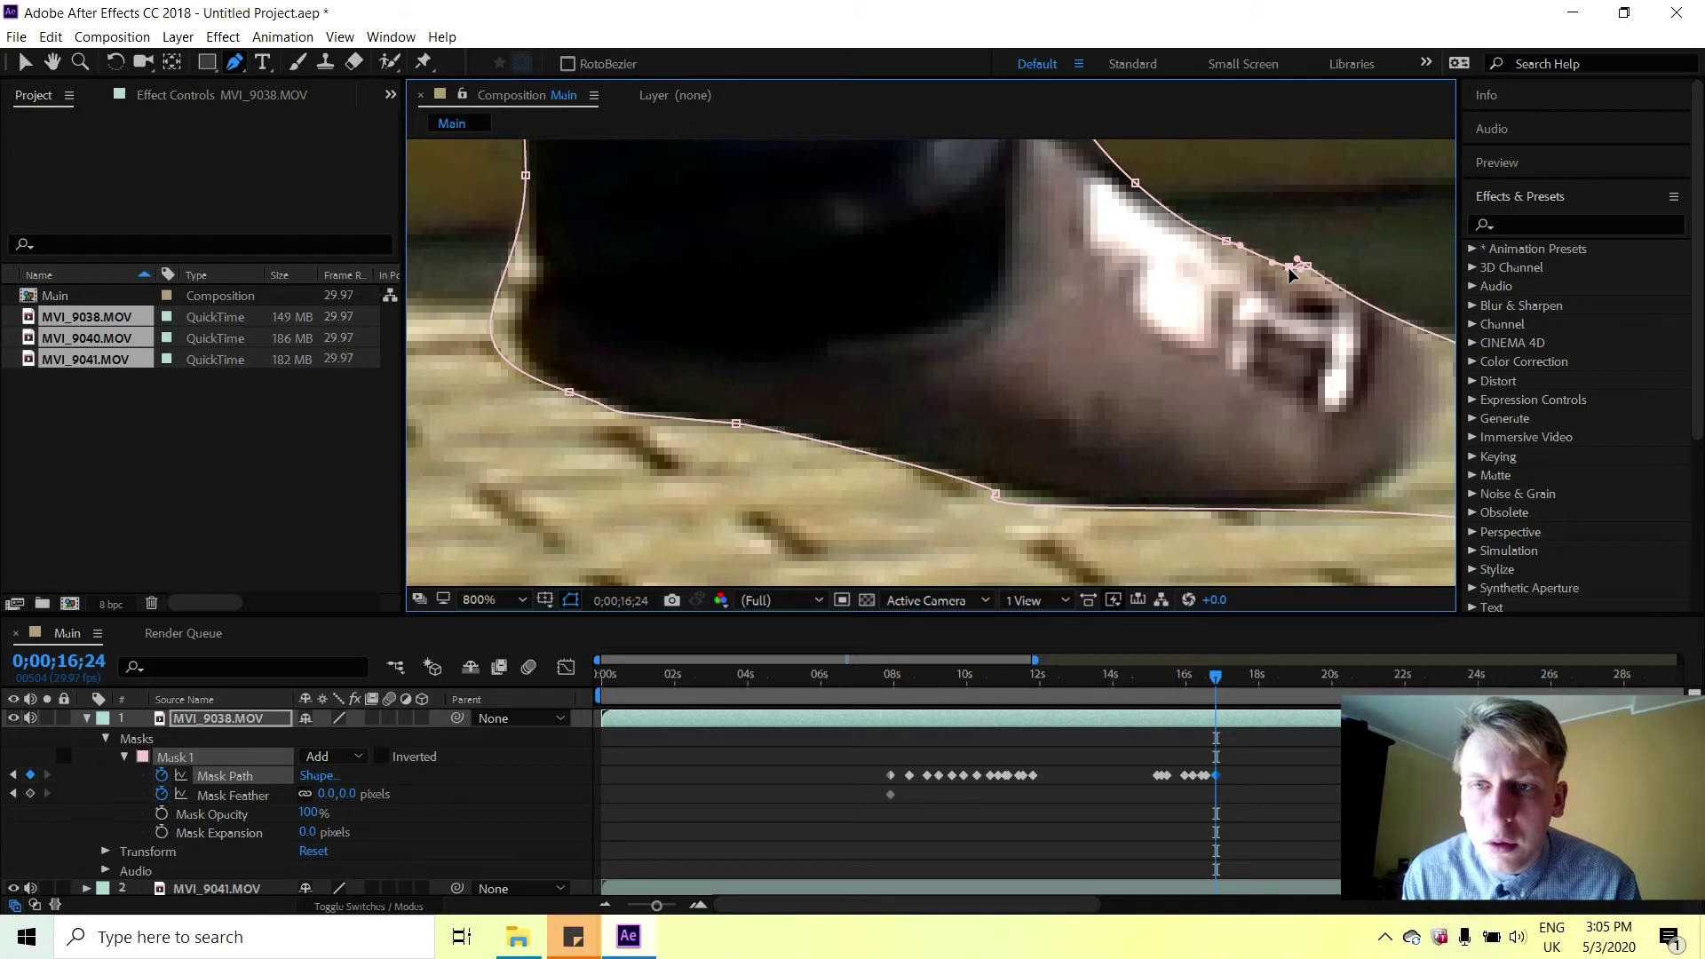
{"action": "key", "text": "comma"}
{"action": "key", "text": "comma"}
{"action": "key", "text": "comma"}
{"action": "key", "text": "comma"}
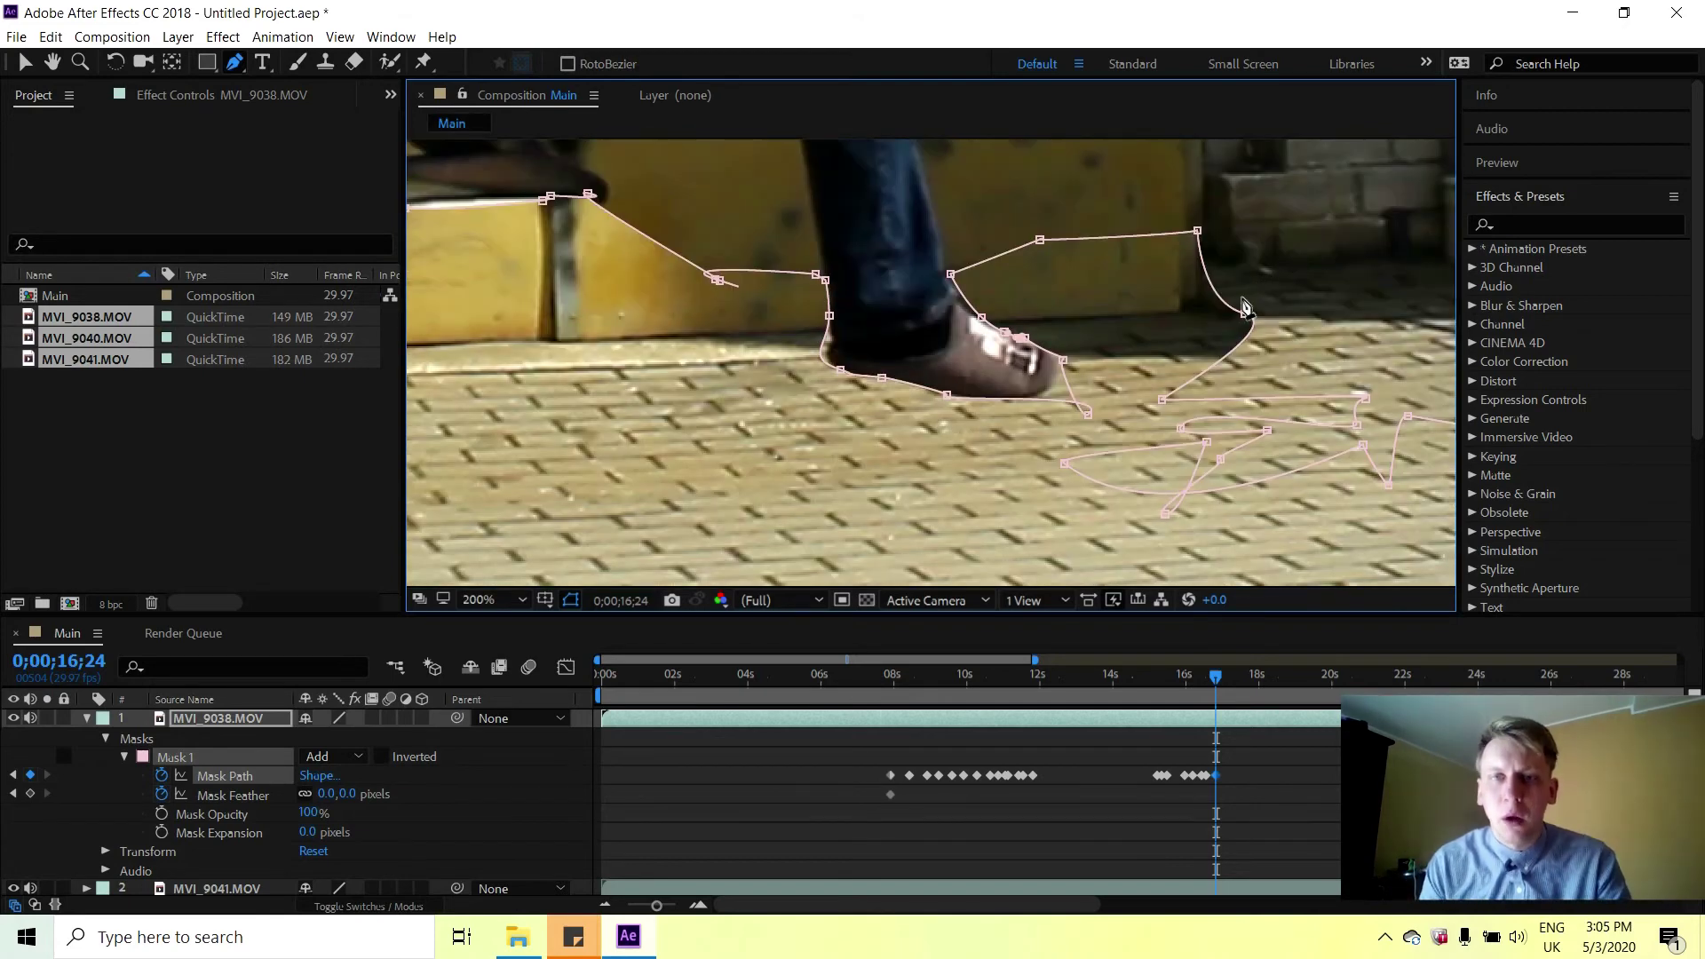
{"action": "left_click_drag", "start_coordinate": [1213, 677], "coordinate": [1222, 679]}
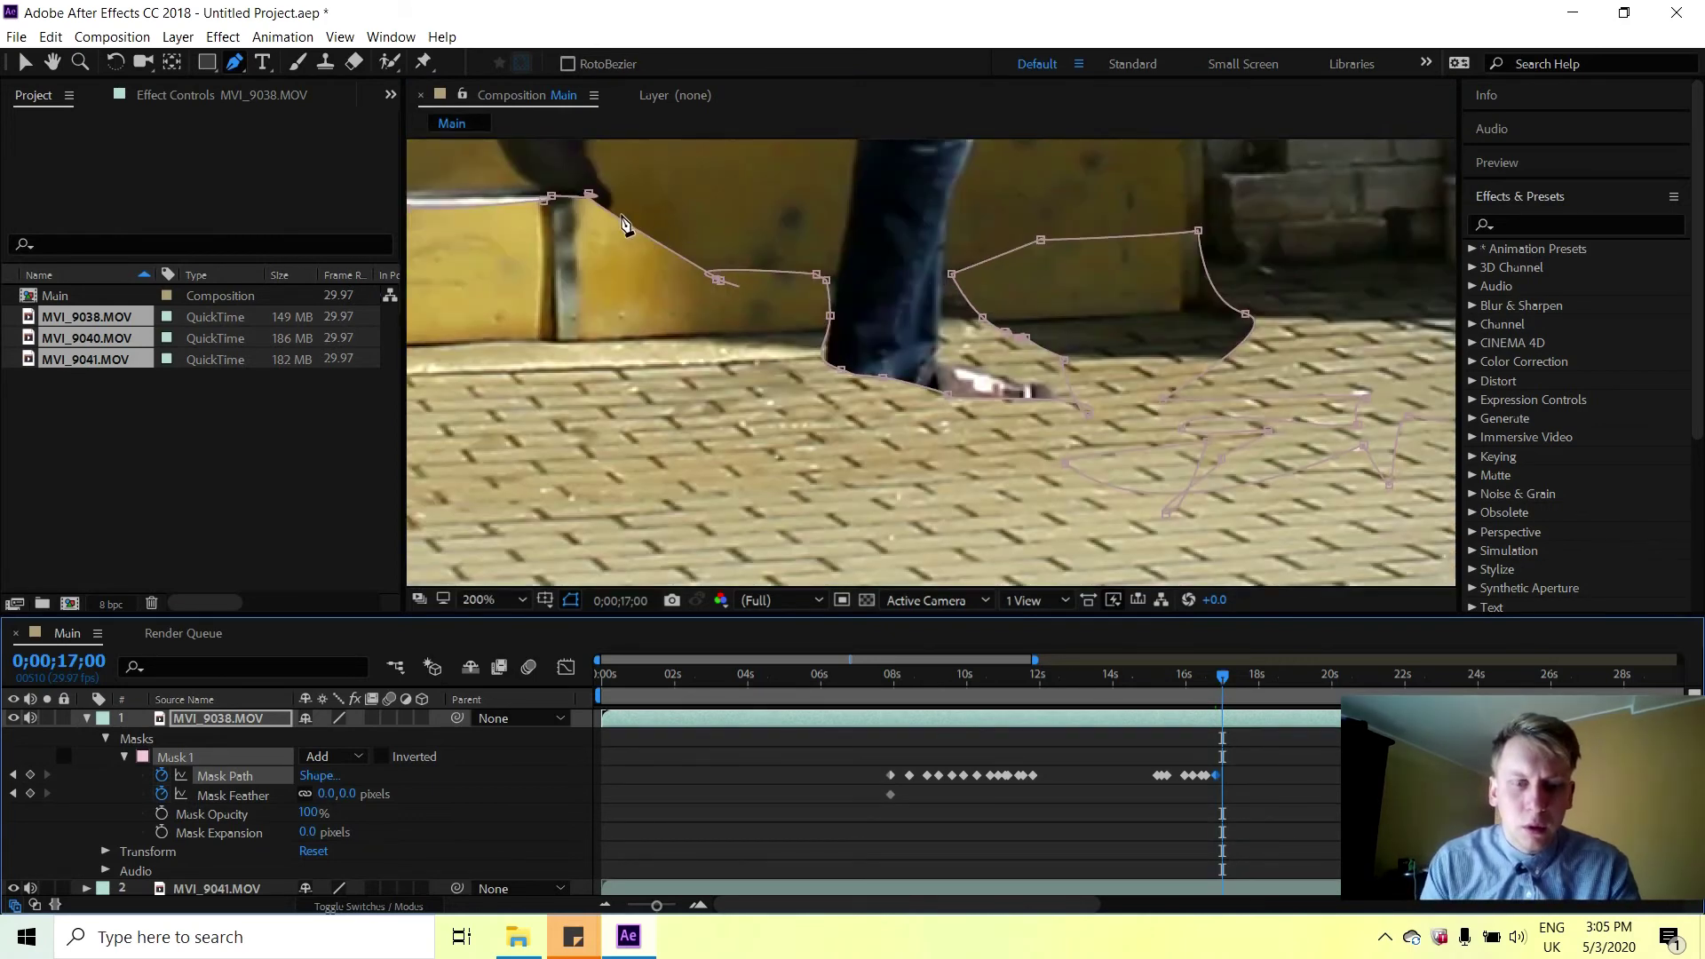
Zoom to 400% and move a mask point along the ledge edge at 0;00;17;00.
{"action": "left_click_drag", "start_coordinate": [626, 191], "coordinate": [884, 286]}
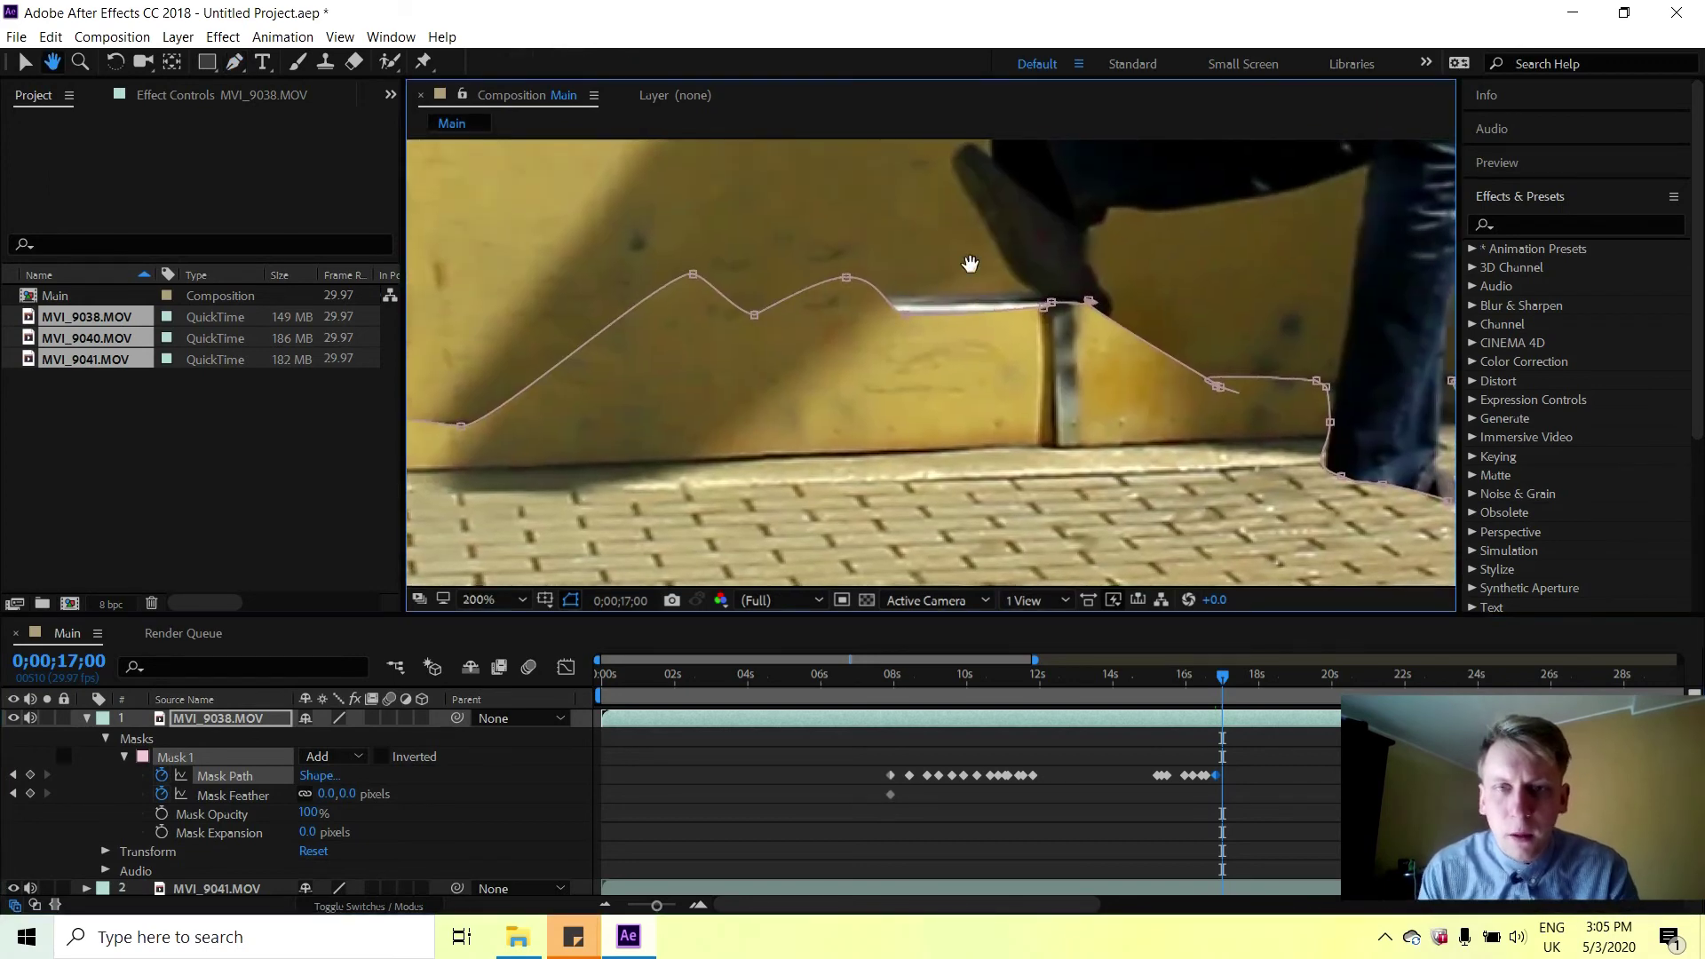
{"action": "key", "text": "period"}
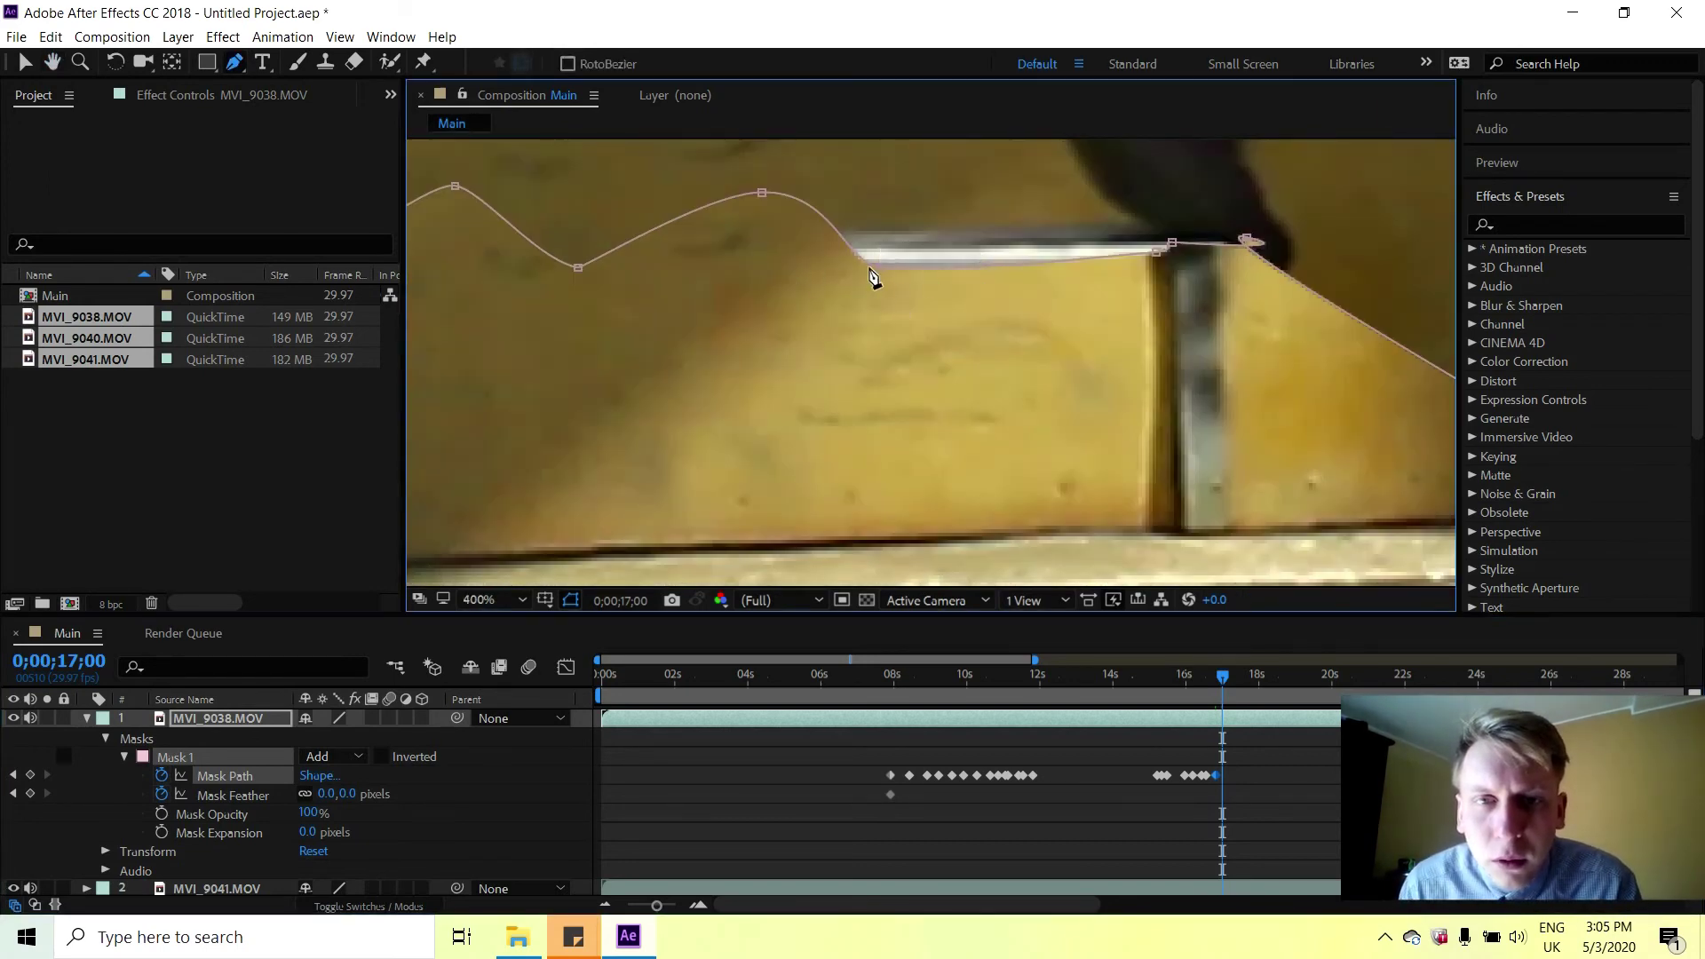
{"action": "left_click_drag", "start_coordinate": [882, 266], "coordinate": [1131, 226]}
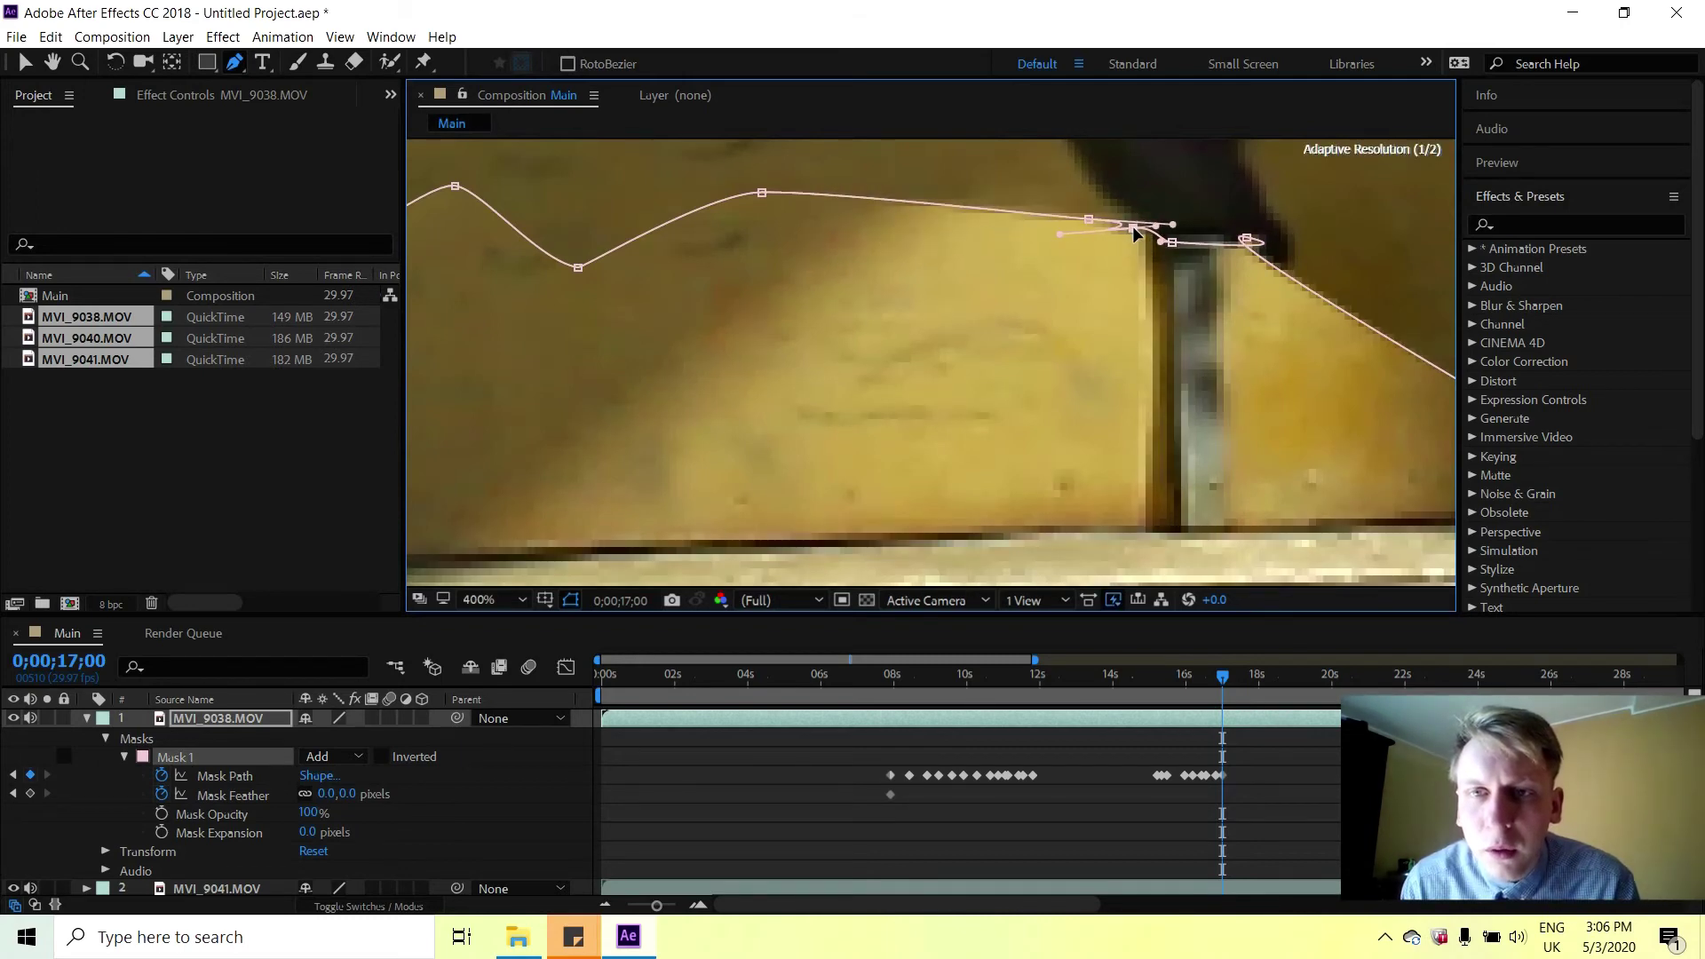
Pull mask points down around the heel and refine the curve under the shoe.
{"action": "left_click_drag", "start_coordinate": [1253, 302], "coordinate": [706, 187]}
{"action": "left_click_drag", "start_coordinate": [1195, 319], "coordinate": [943, 195]}
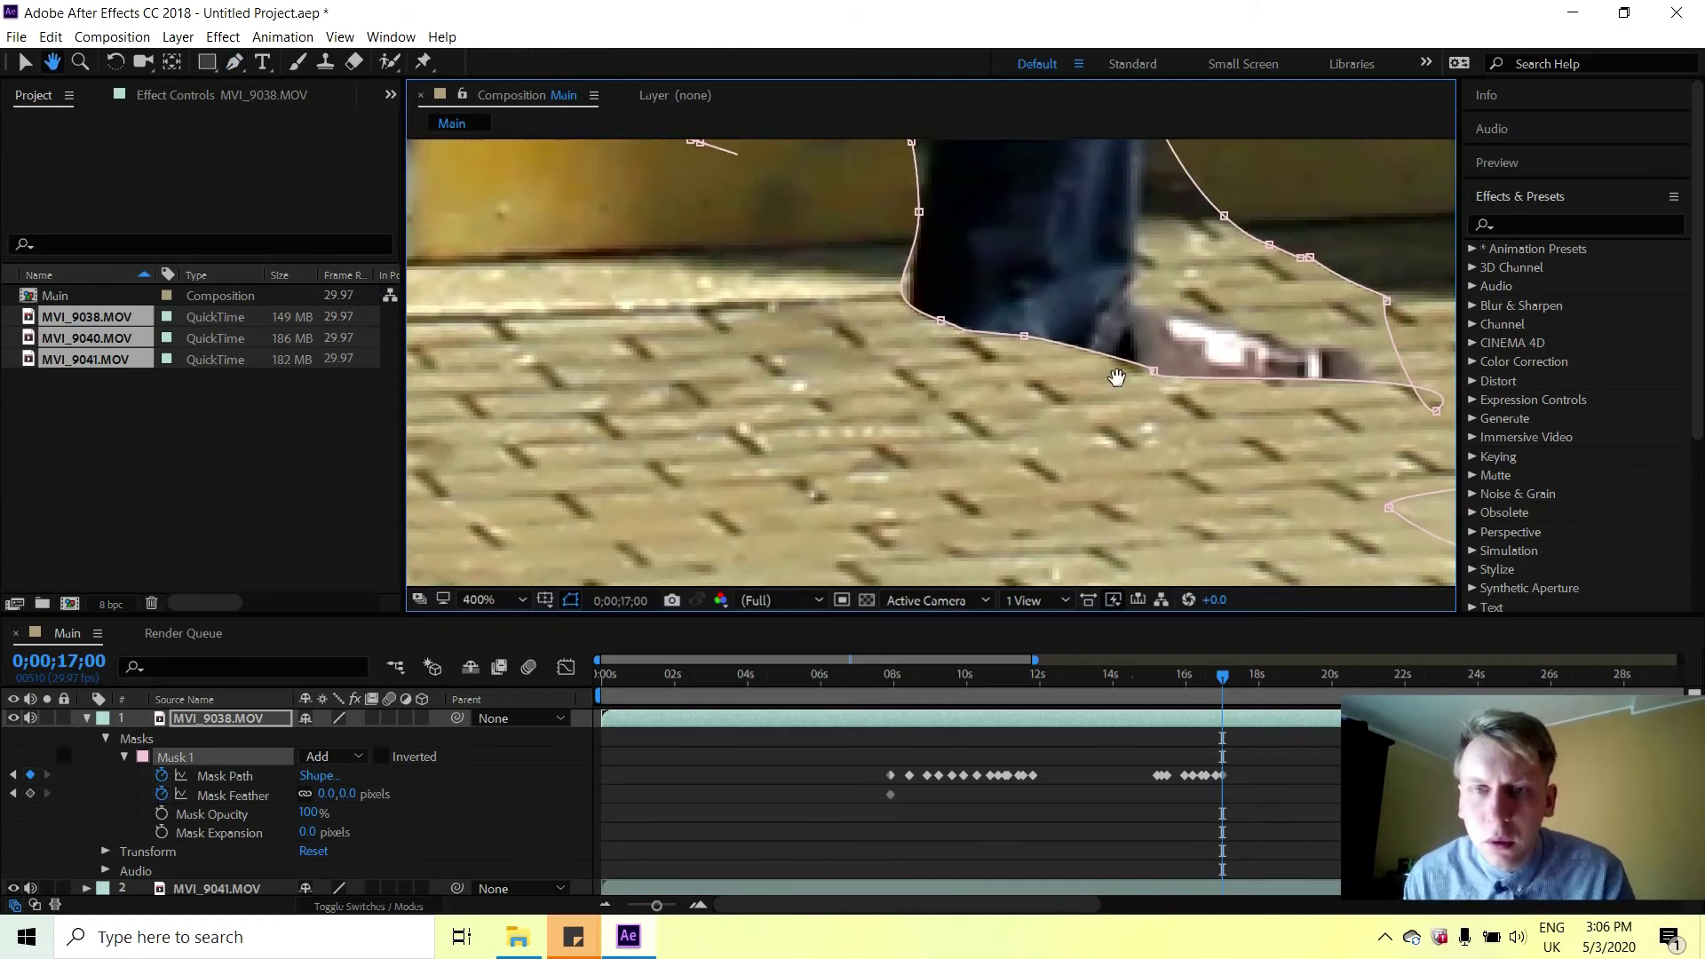
{"action": "left_click_drag", "start_coordinate": [1153, 370], "coordinate": [1345, 425]}
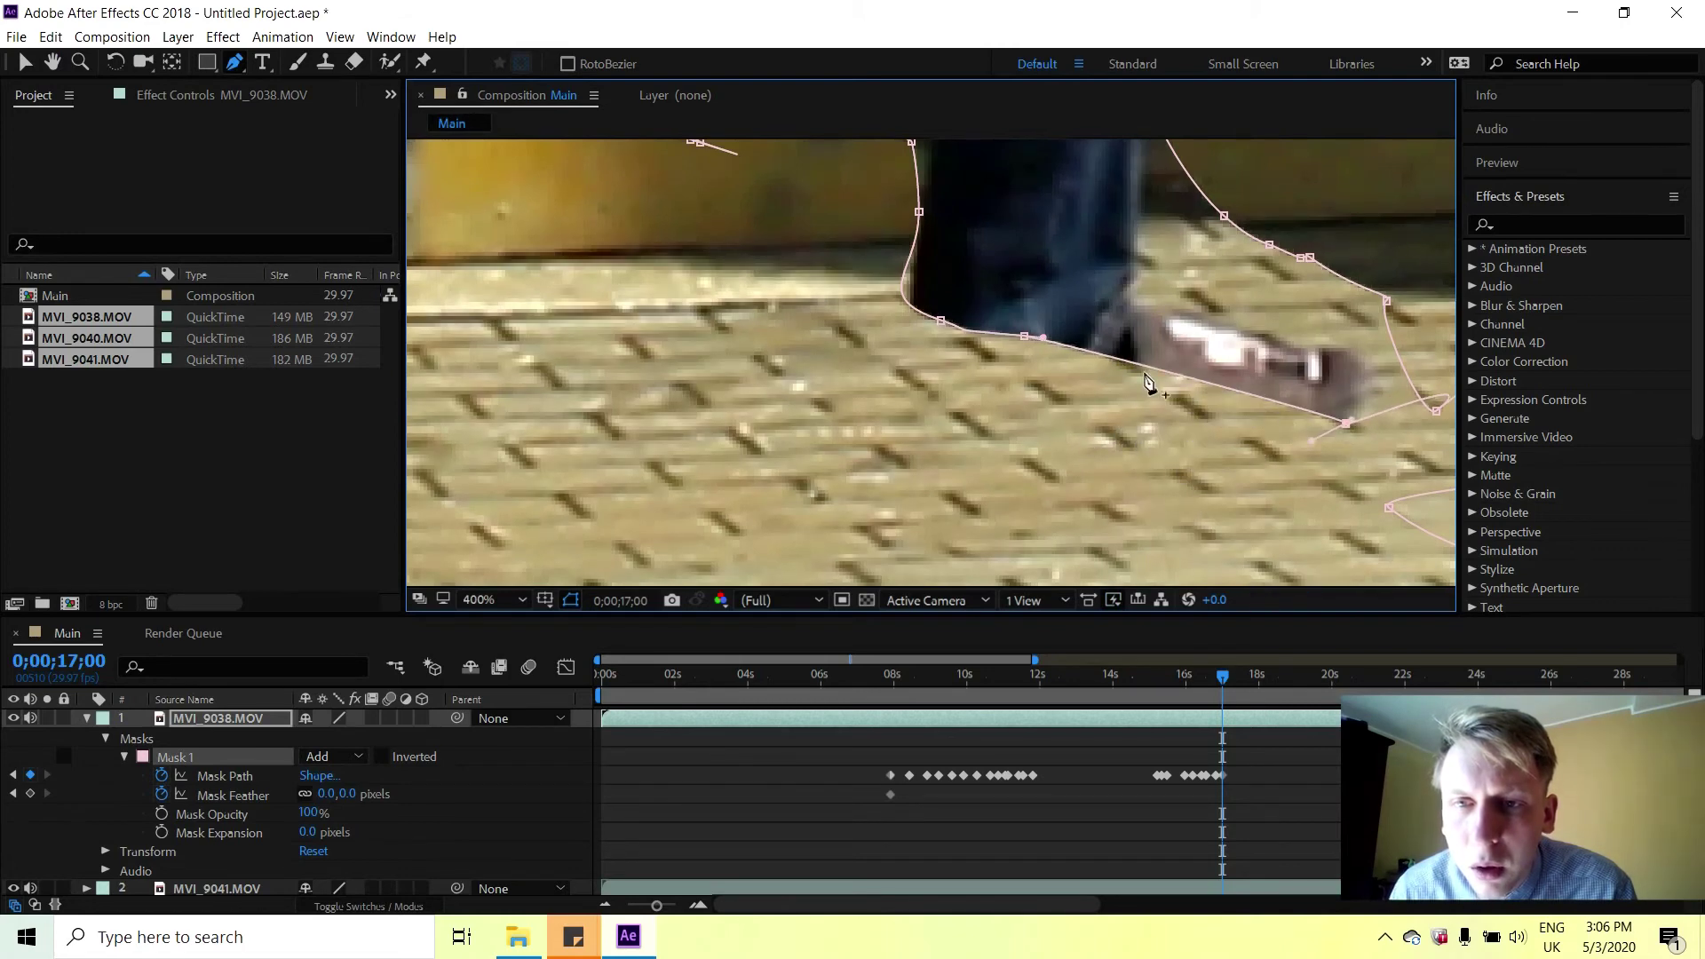
{"action": "left_click_drag", "start_coordinate": [1023, 336], "coordinate": [1187, 439]}
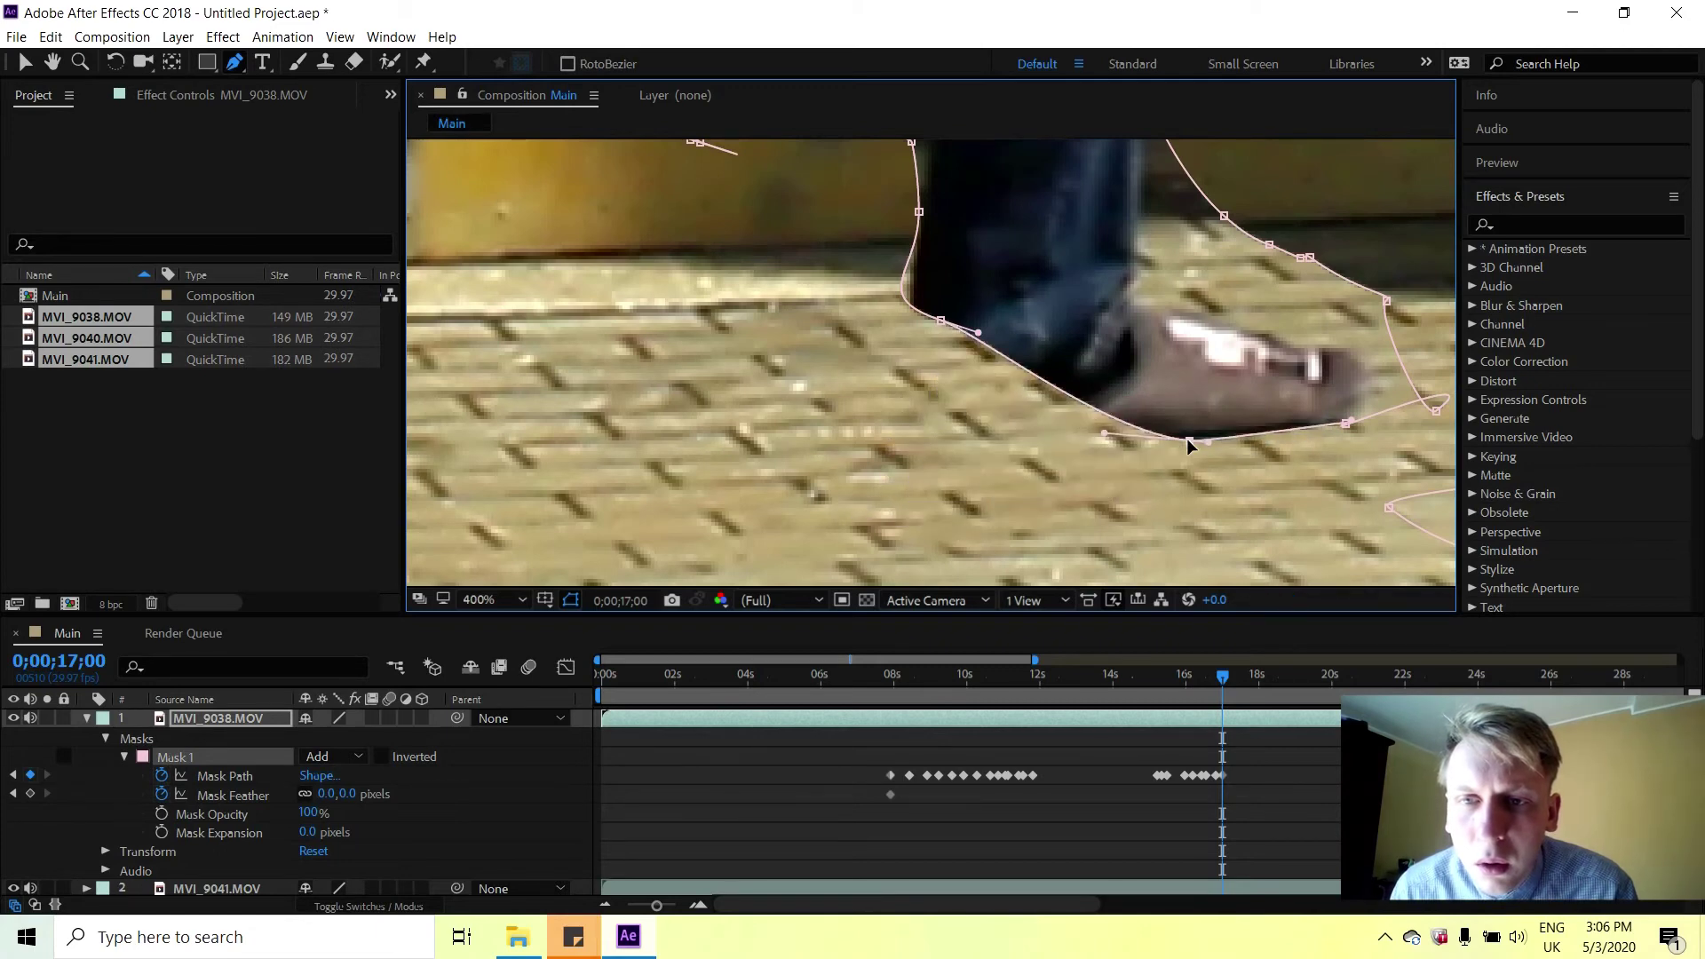
{"action": "left_click_drag", "start_coordinate": [940, 318], "coordinate": [918, 506]}
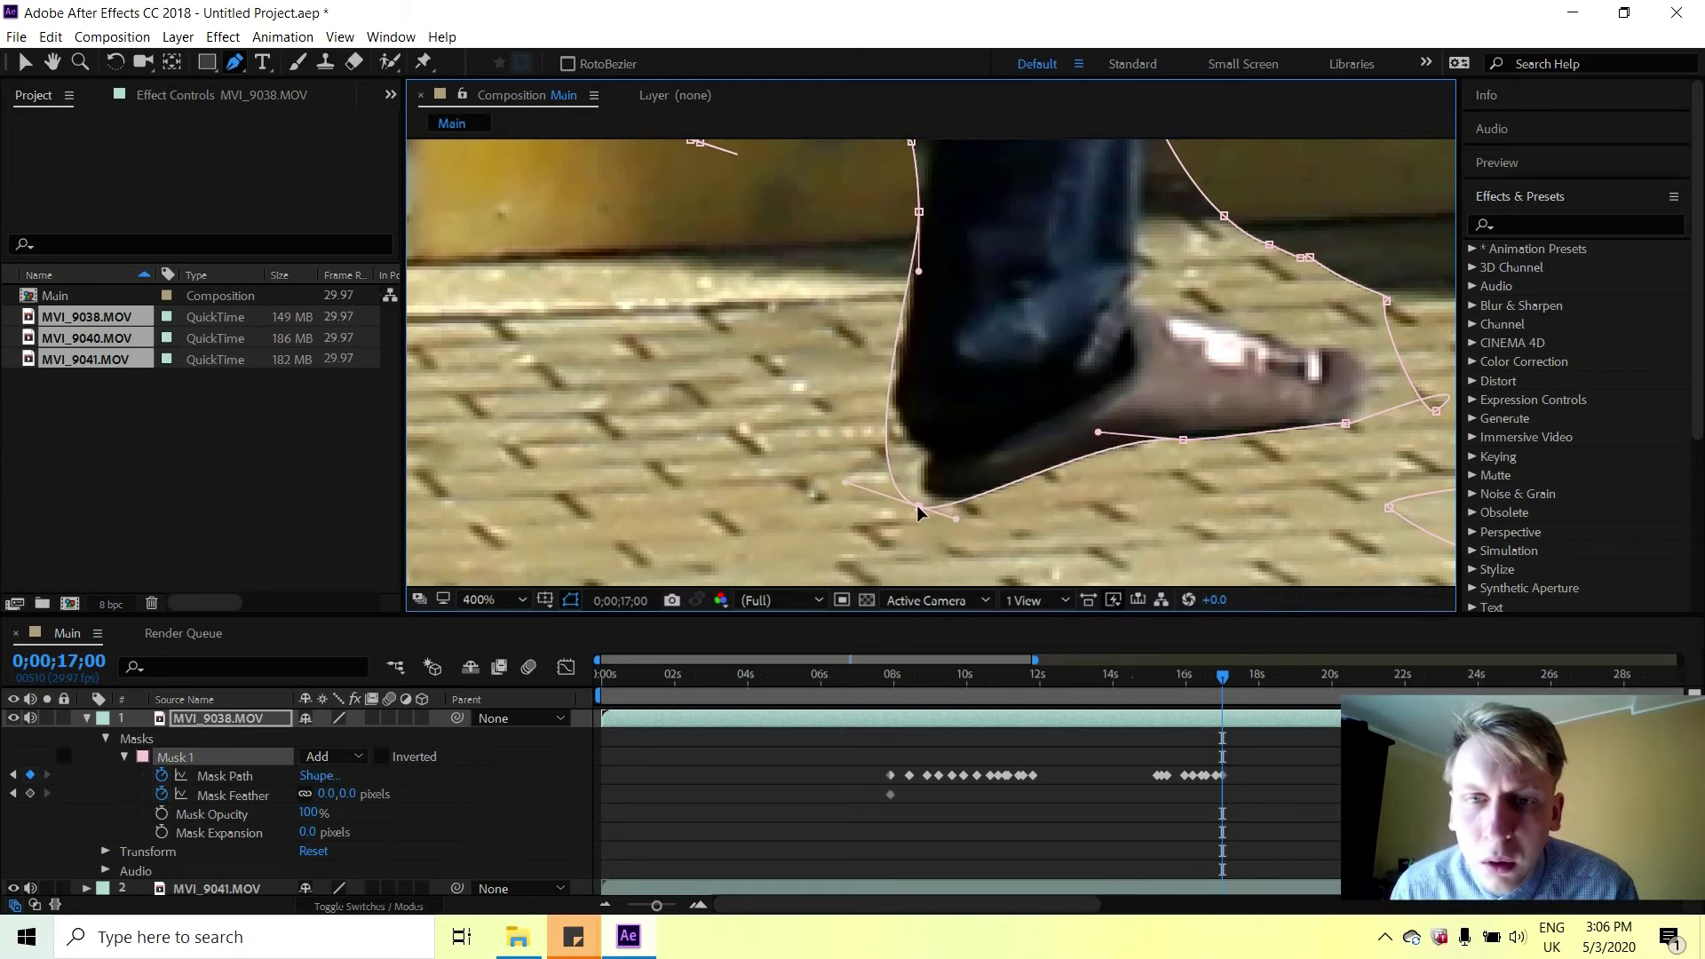
{"action": "left_click_drag", "start_coordinate": [1092, 460], "coordinate": [1057, 484]}
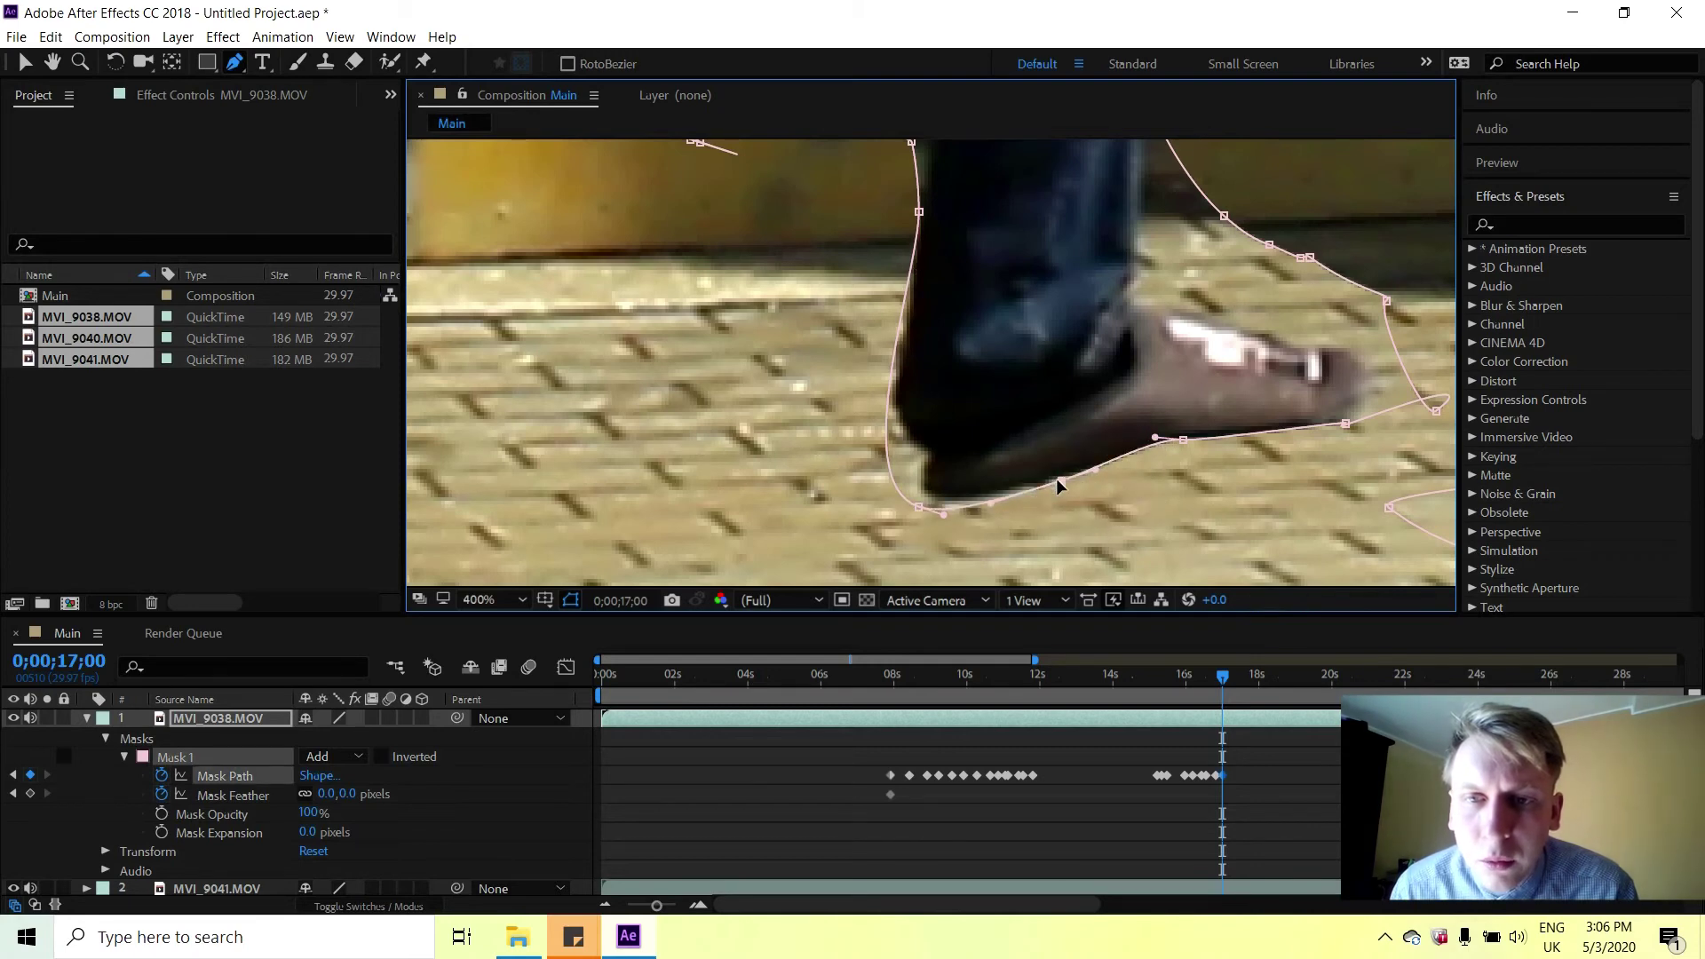
{"action": "left_click", "coordinate": [1184, 444]}
{"action": "left_click_drag", "start_coordinate": [1193, 458], "coordinate": [1182, 442]}
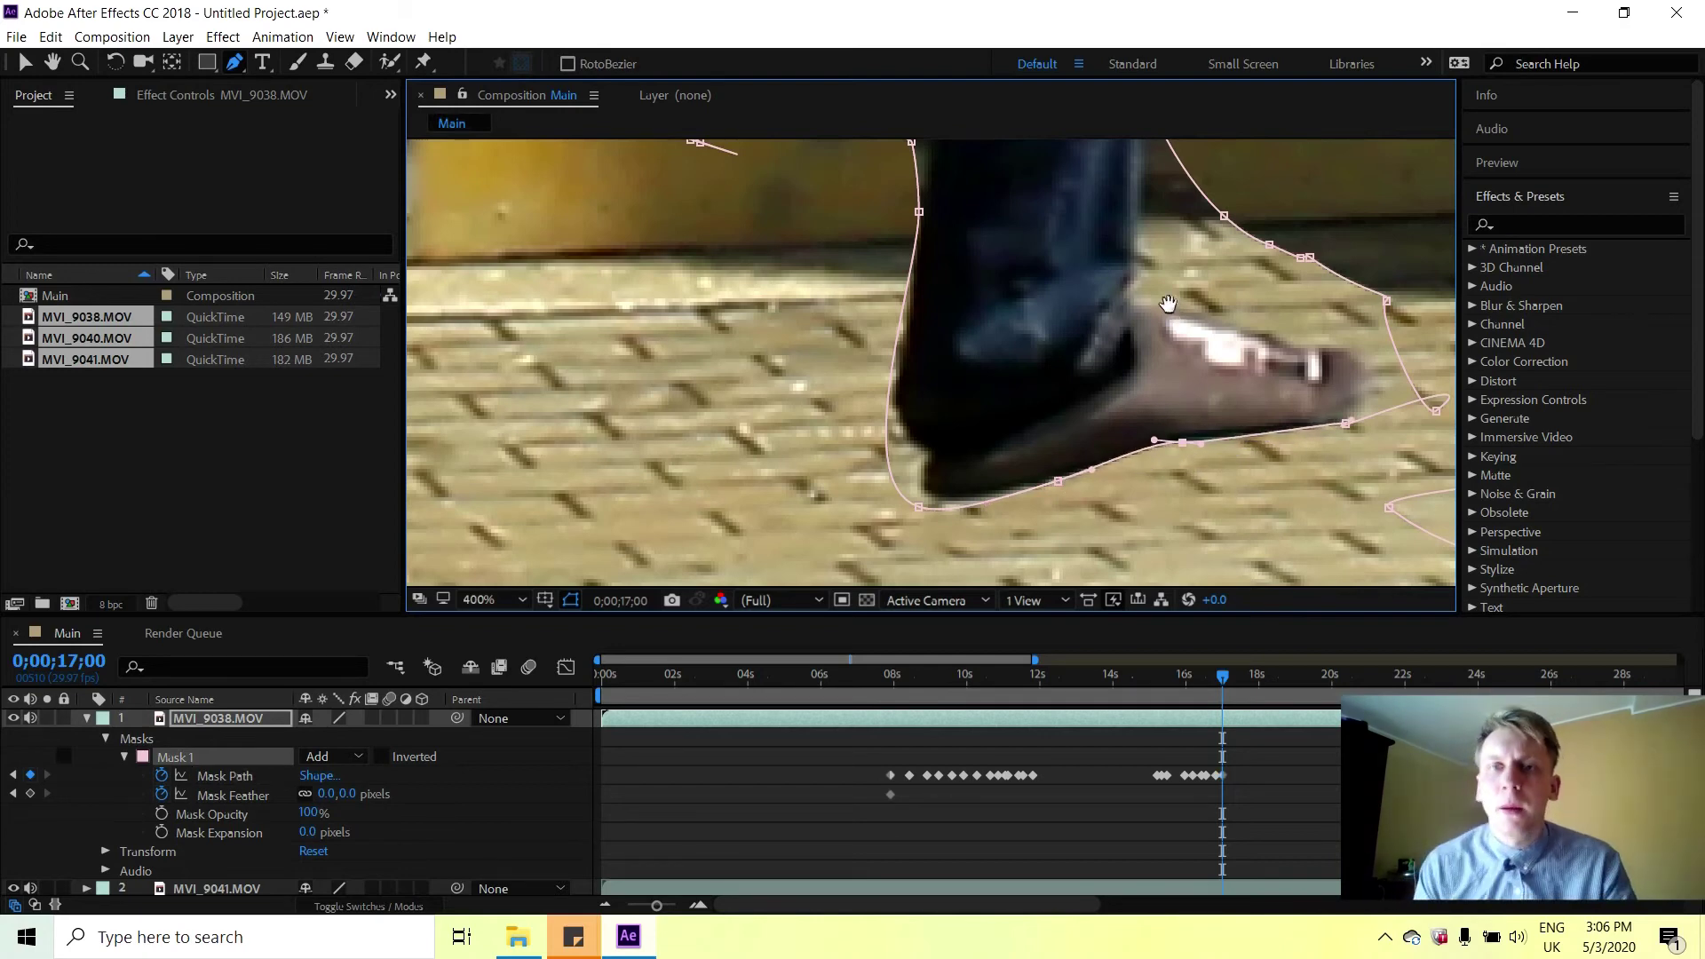
Fit the mask point beside the shoe, then check 0;00;17;09 and return to 0;00;17;04.
{"action": "key", "text": "h"}
{"action": "left_click_drag", "start_coordinate": [1209, 330], "coordinate": [973, 360]}
{"action": "scroll", "coordinate": [973, 359], "scroll_direction": "down", "scroll_amount": 4}
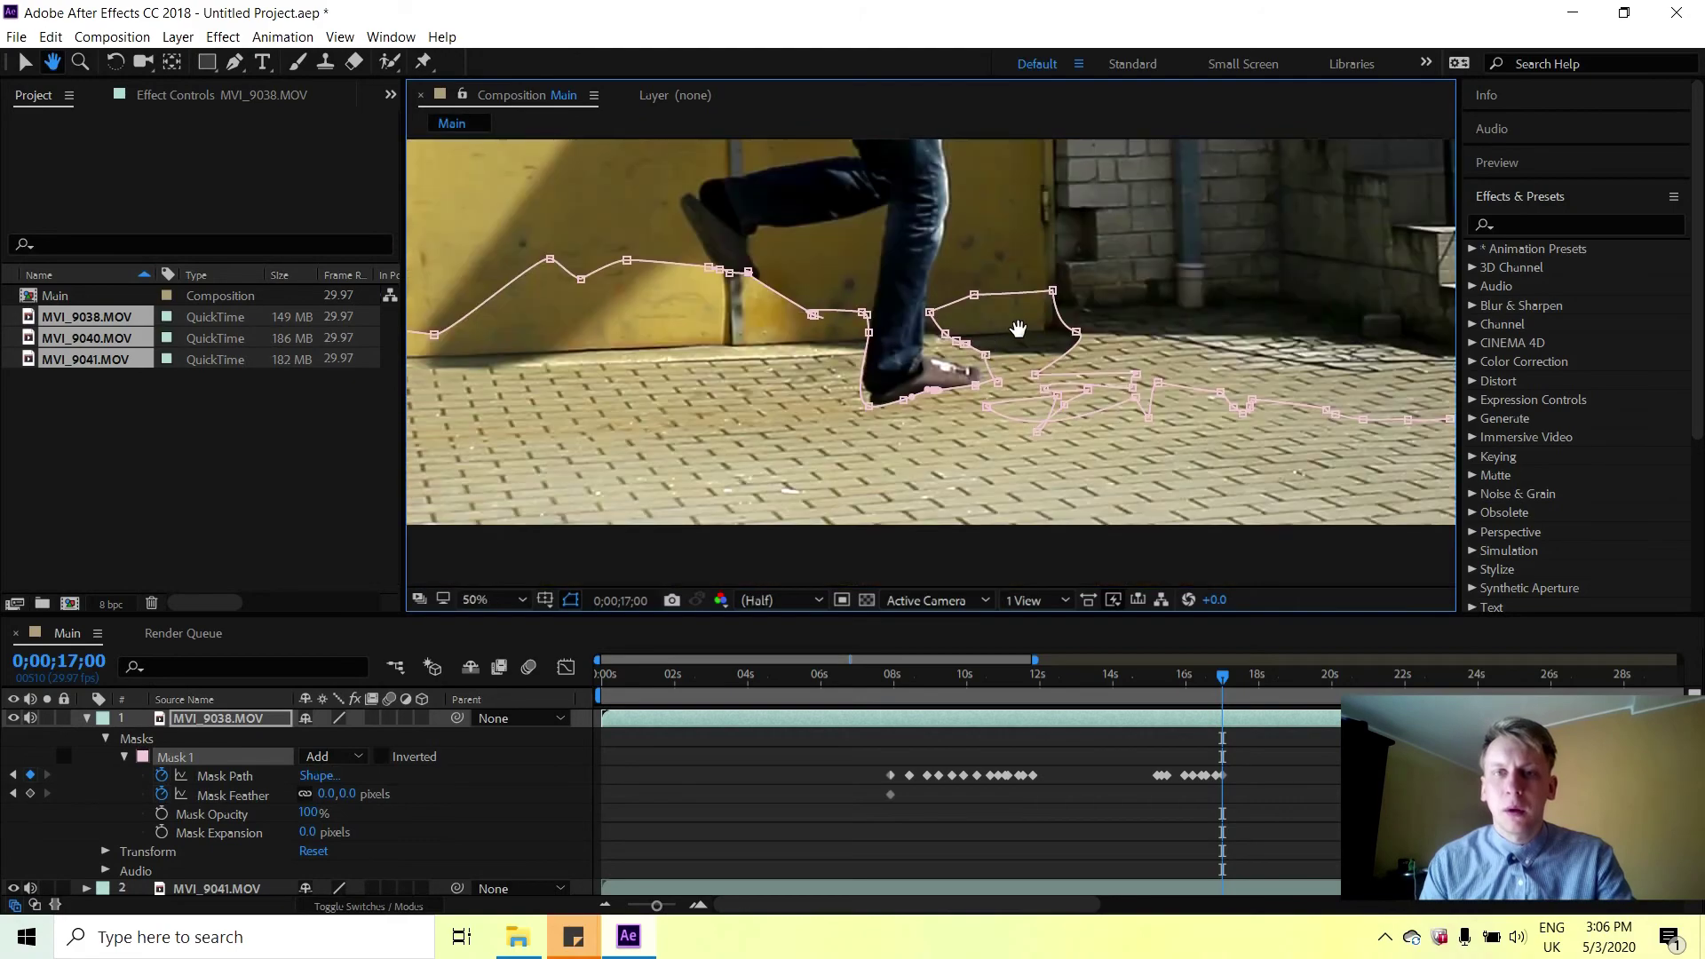
{"action": "scroll", "coordinate": [1018, 329], "scroll_direction": "down", "scroll_amount": 1}
{"action": "scroll", "coordinate": [802, 292], "scroll_direction": "up", "scroll_amount": 2}
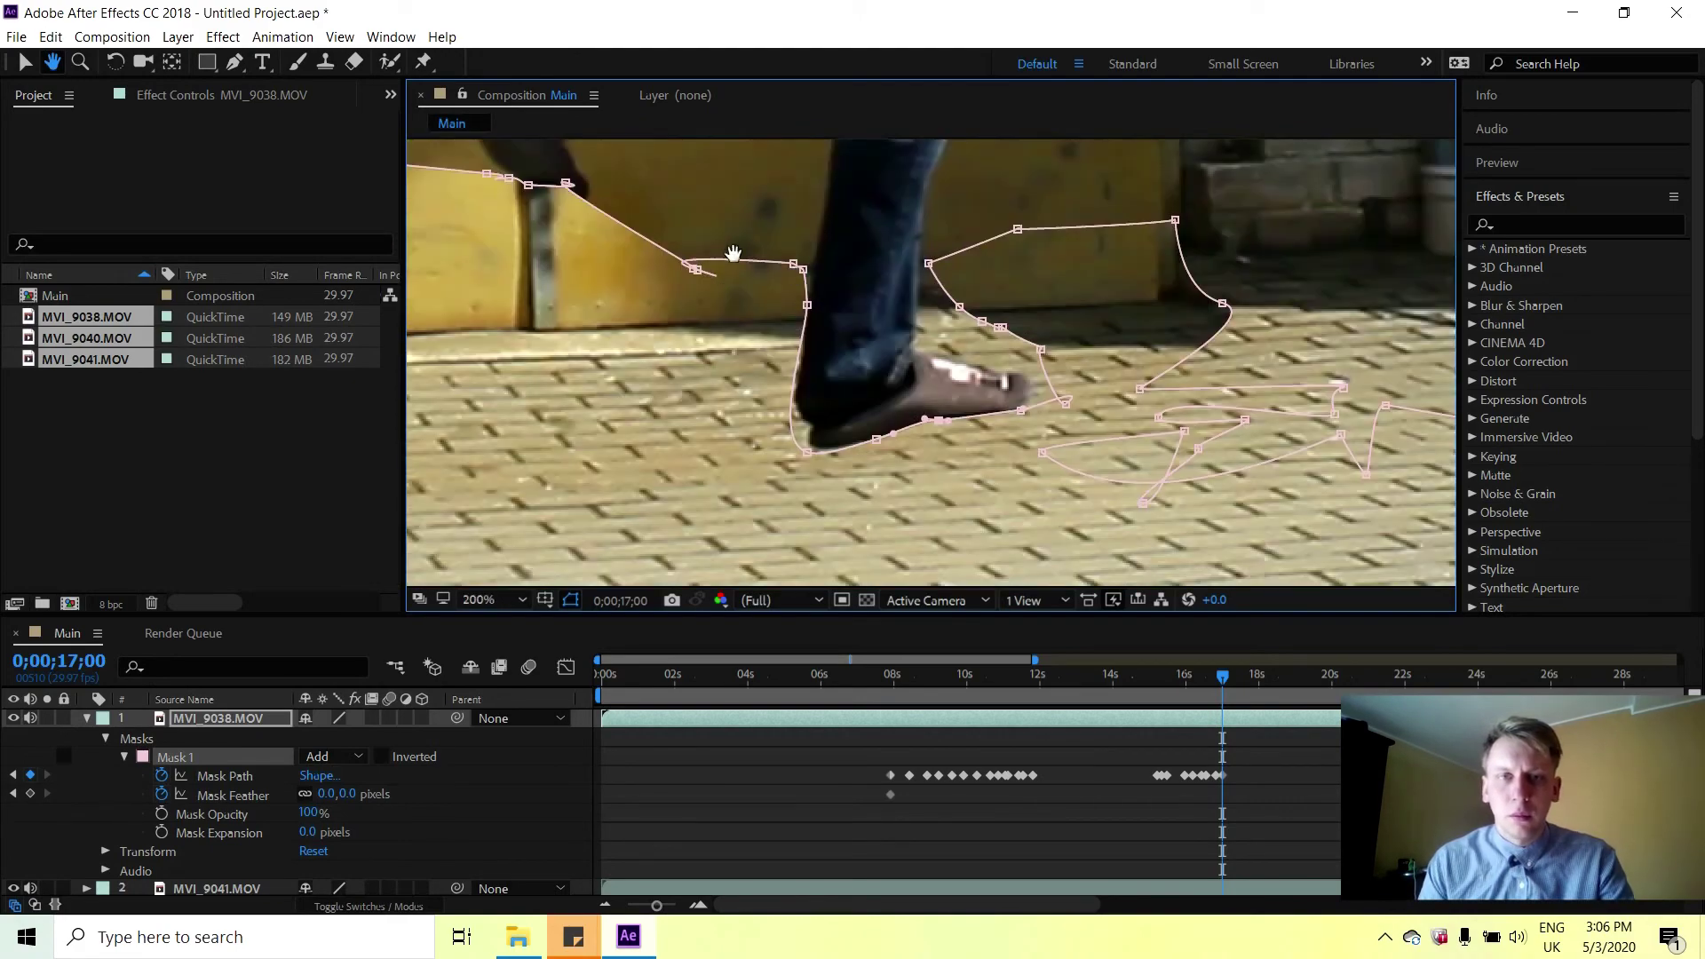
{"action": "scroll", "coordinate": [947, 256], "scroll_direction": "up", "scroll_amount": 2}
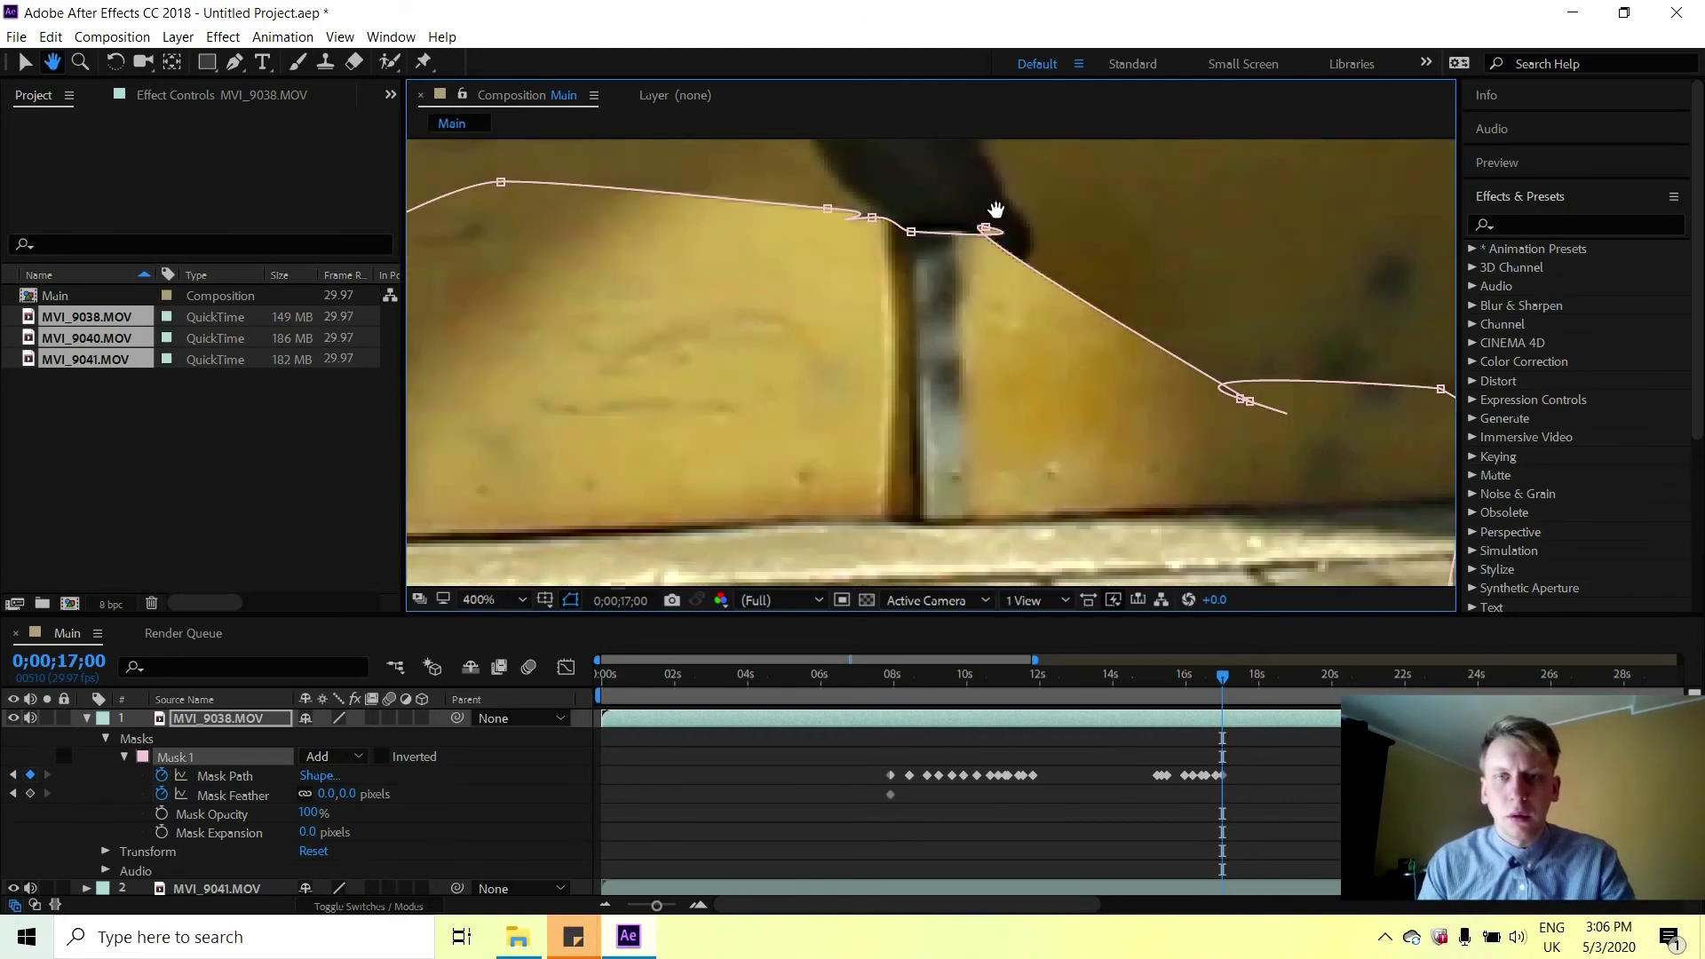
{"action": "key", "text": "g"}
{"action": "mouse_move", "coordinate": [983, 232]}
{"action": "left_mouse_down"}
{"action": "mouse_move", "coordinate": [986, 274]}
{"action": "mouse_move", "coordinate": [1004, 265]}
{"action": "mouse_move", "coordinate": [962, 230]}
{"action": "left_mouse_up"}
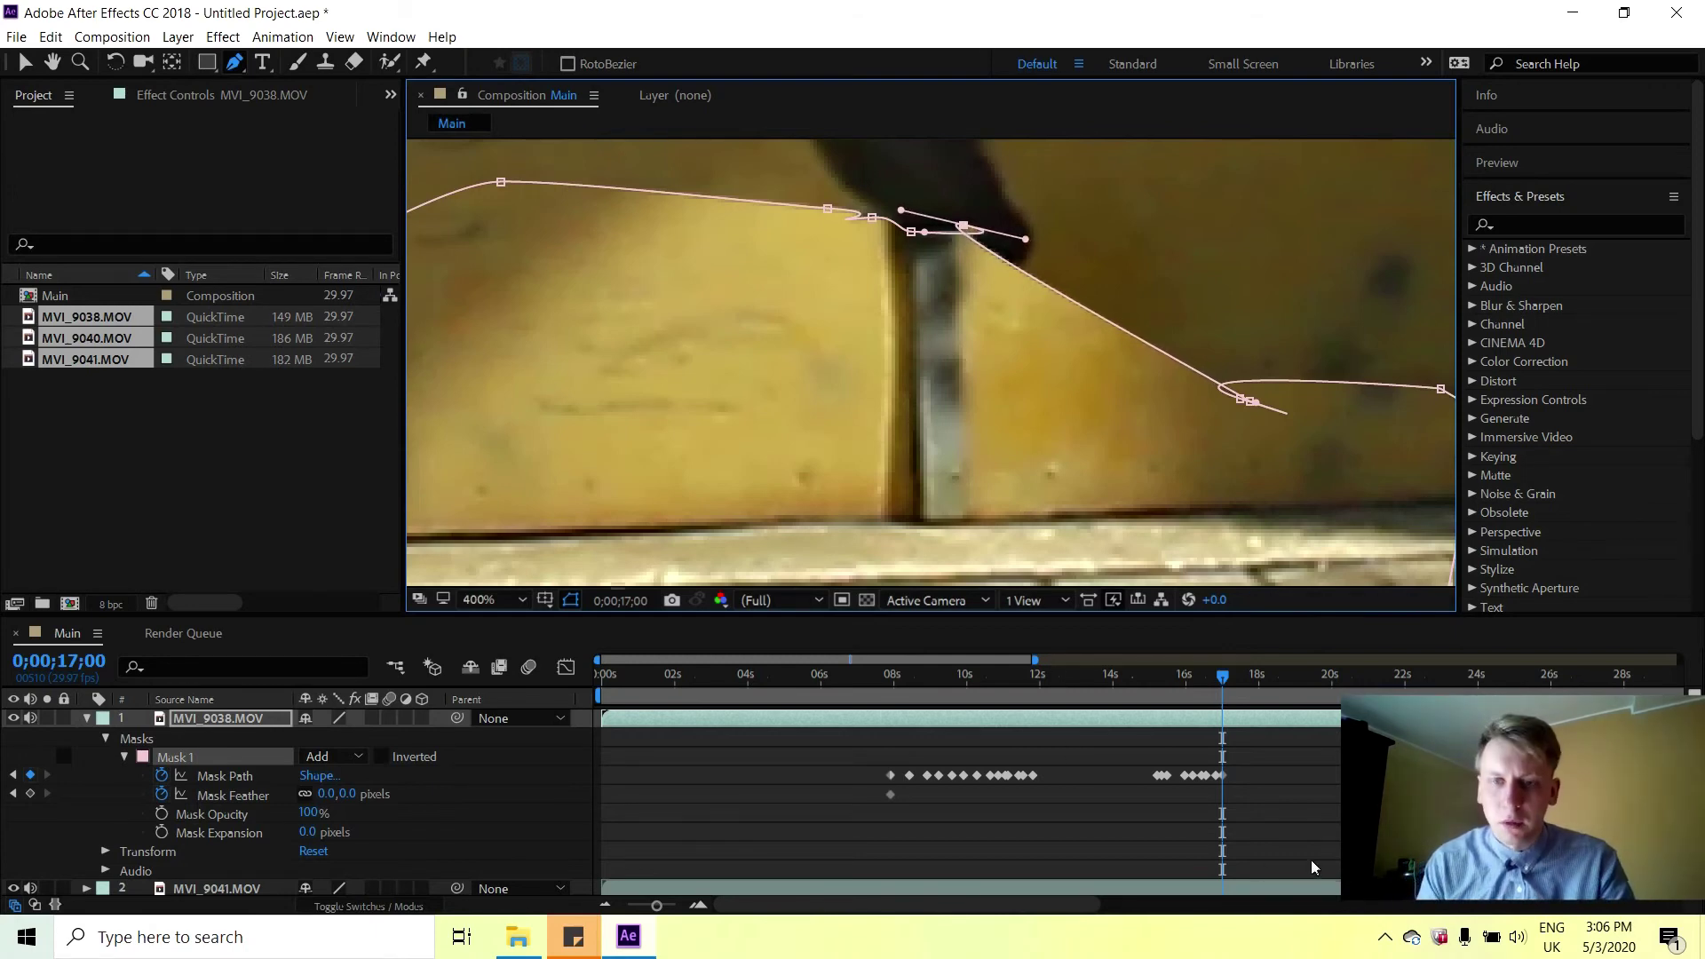
{"action": "left_click_drag", "start_coordinate": [1224, 679], "coordinate": [1230, 679]}
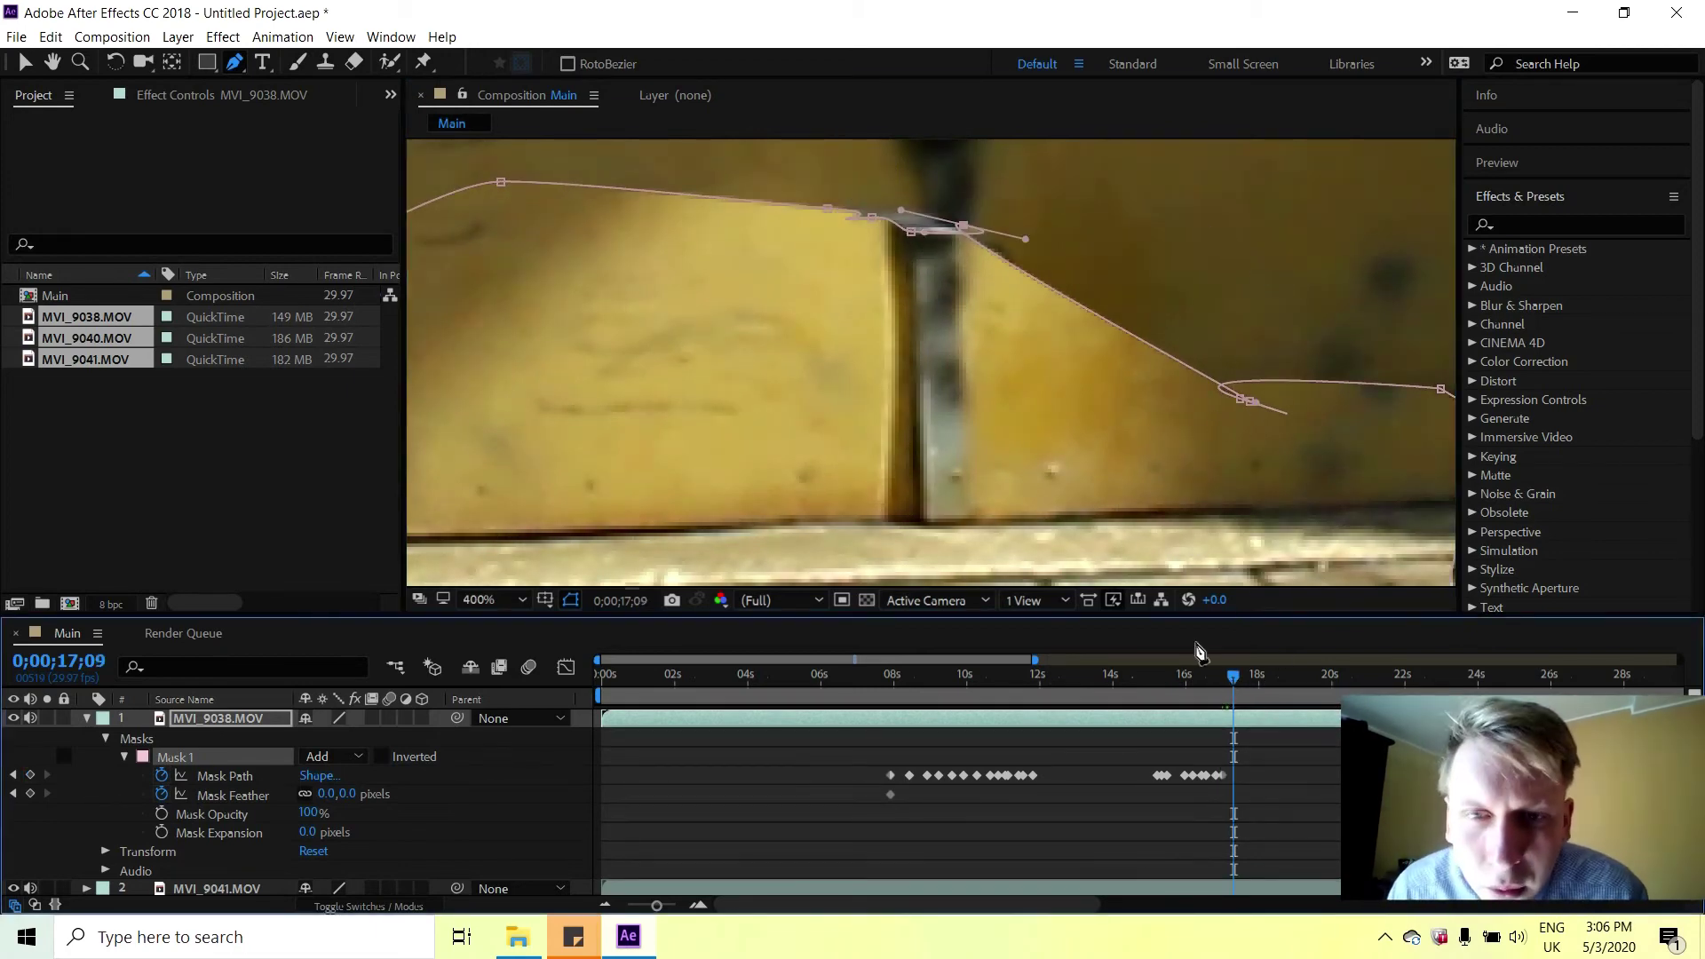
{"action": "left_click_drag", "start_coordinate": [1234, 678], "coordinate": [1229, 678]}
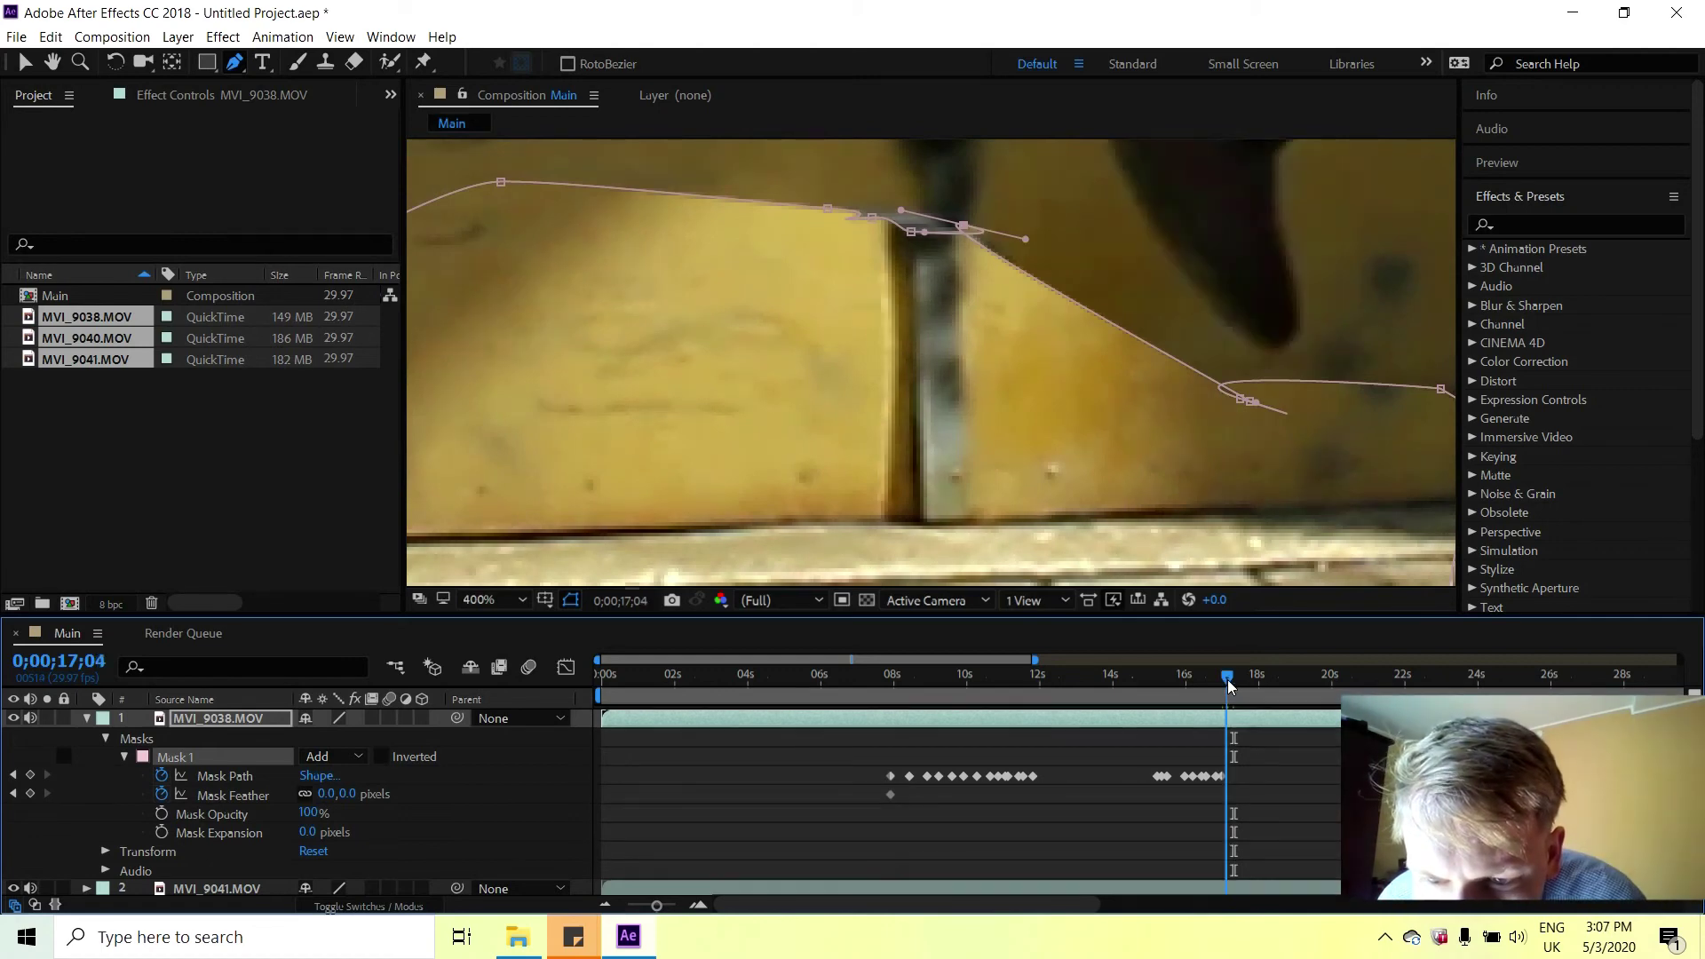
At 0;00;17;04, bring the foot into view and adjust the mask point beside the leg.
{"action": "key", "text": "space"}
{"action": "left_click_drag", "start_coordinate": [1237, 253], "coordinate": [647, 270]}
{"action": "left_click_drag", "start_coordinate": [1138, 363], "coordinate": [947, 153]}
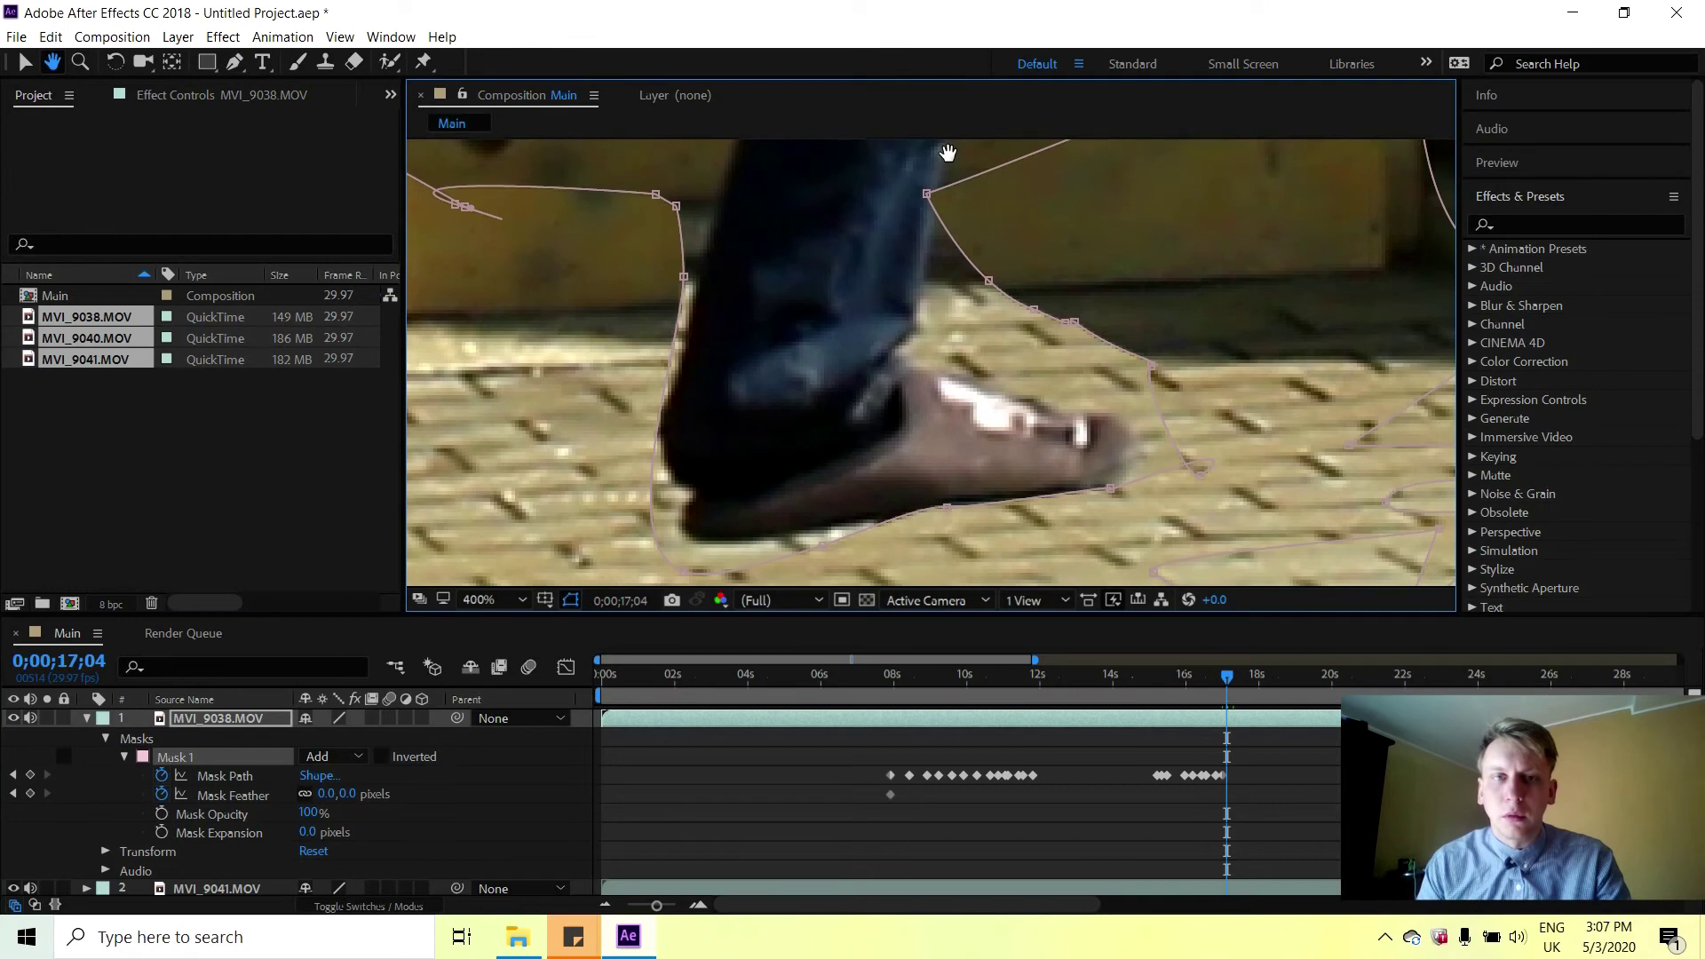
{"action": "key", "text": "g"}
{"action": "left_click_drag", "start_coordinate": [927, 196], "coordinate": [975, 181]}
{"action": "scroll", "coordinate": [1043, 210], "scroll_direction": "down", "scroll_amount": 8}
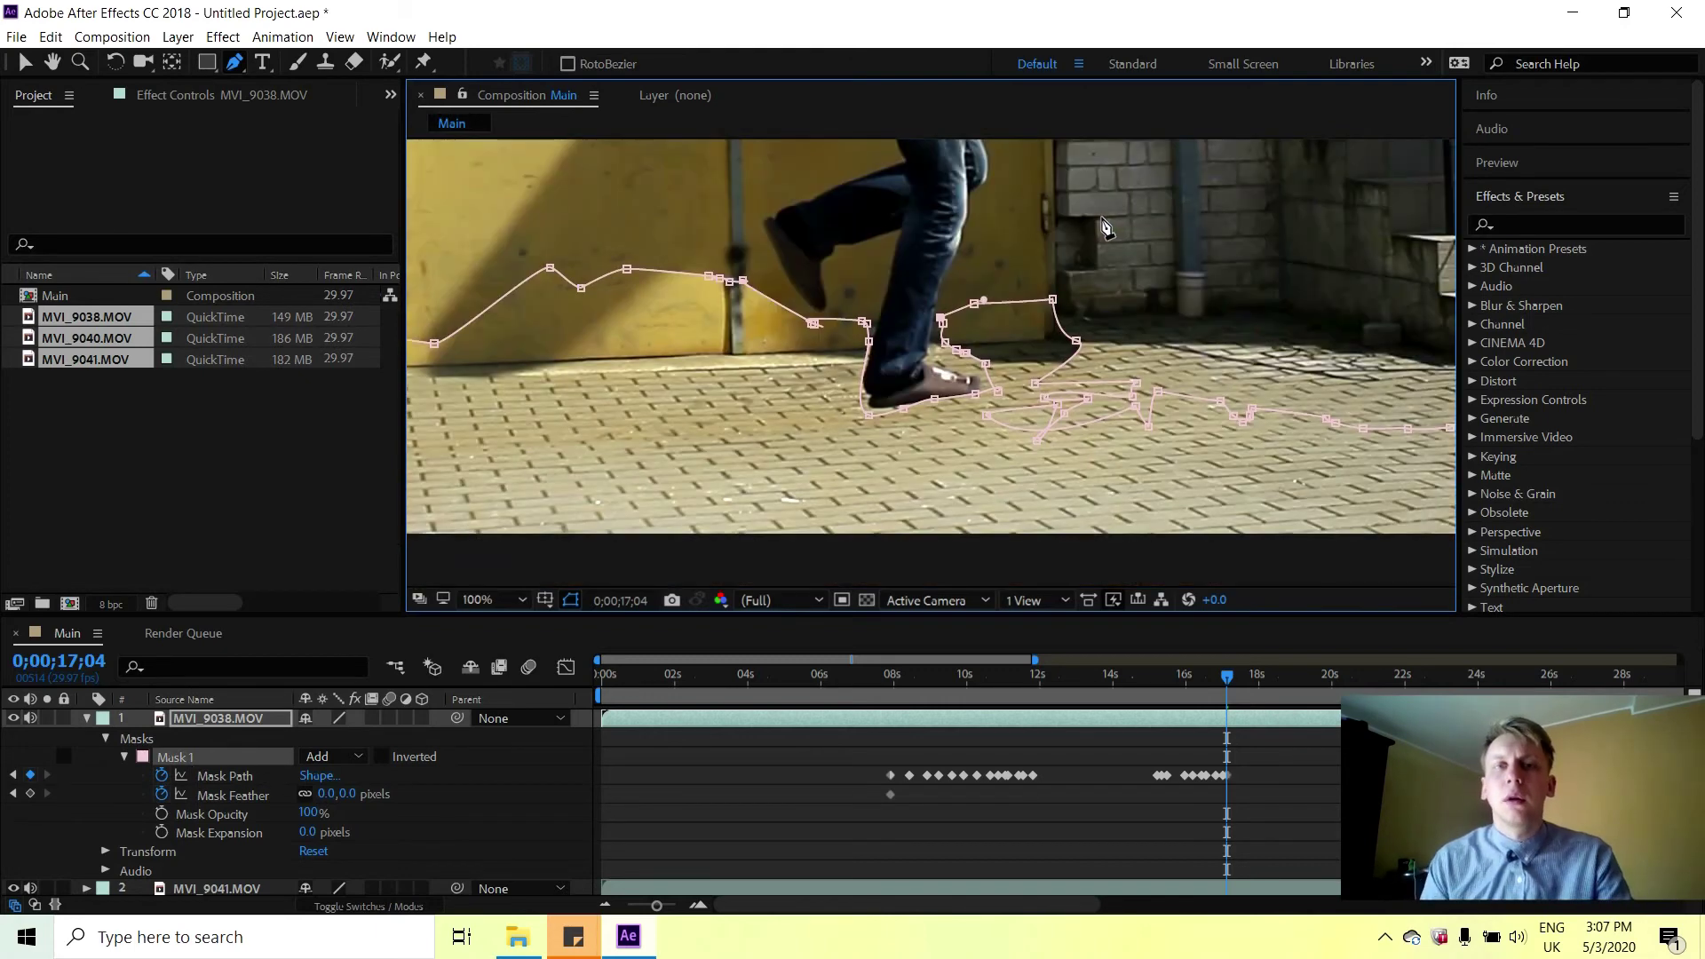
{"action": "scroll", "coordinate": [1101, 229], "scroll_direction": "up", "scroll_amount": 1}
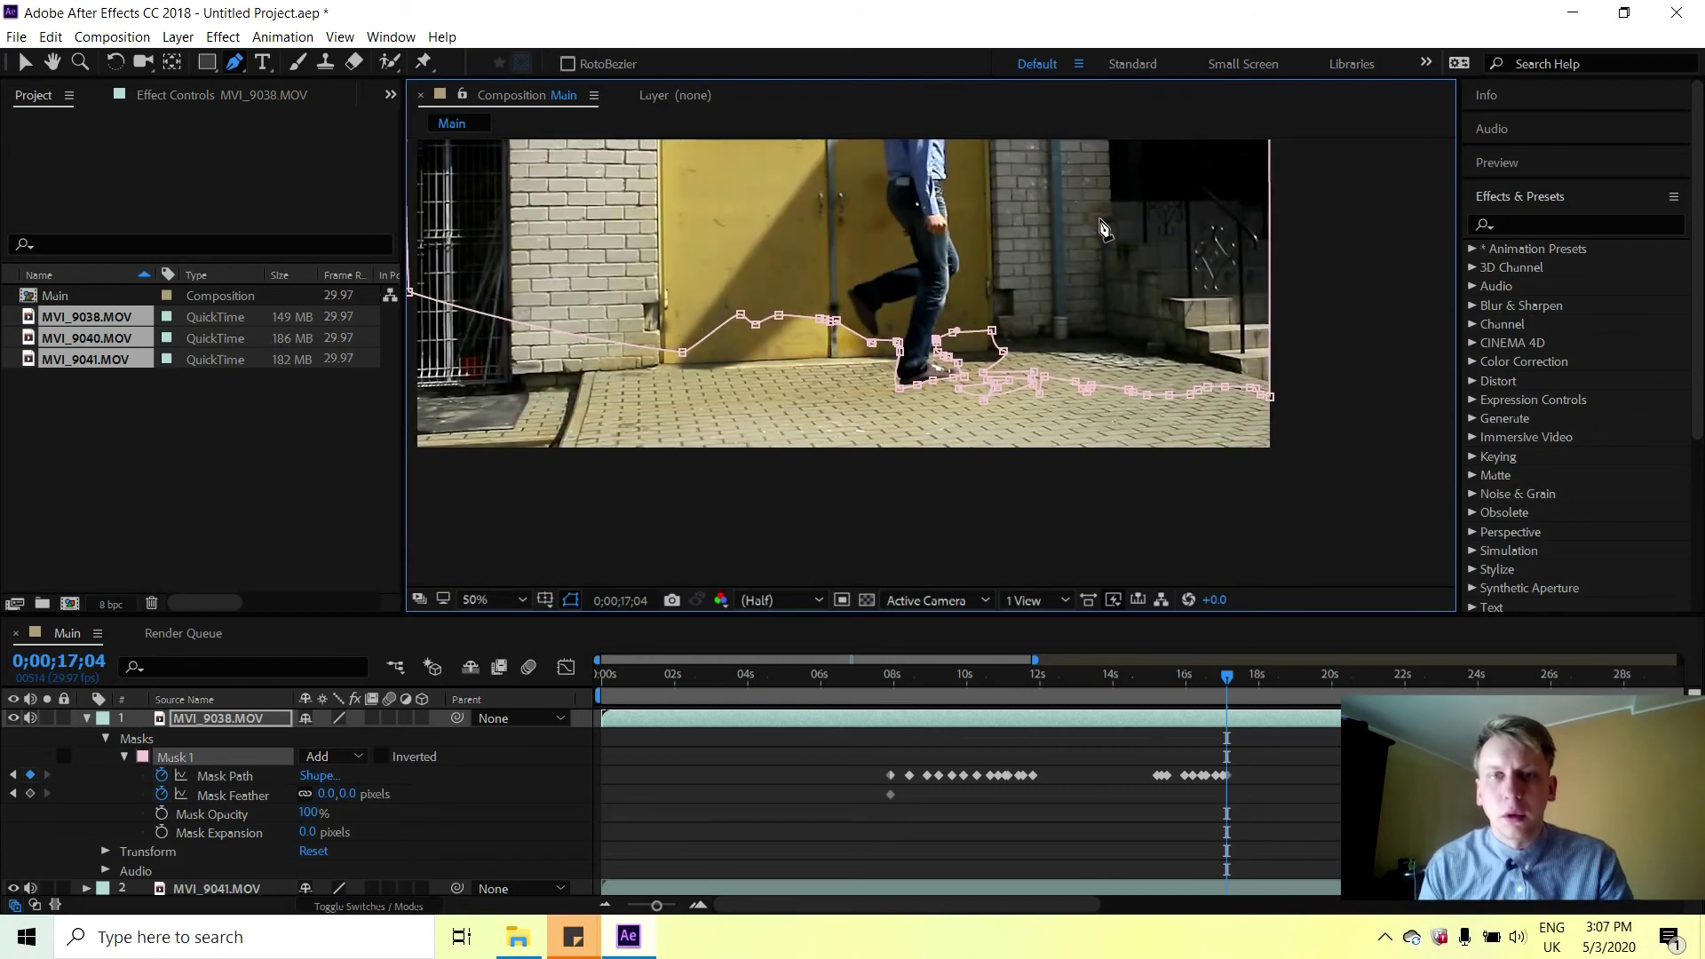
{"action": "scroll", "coordinate": [1103, 229], "scroll_direction": "up", "scroll_amount": 1}
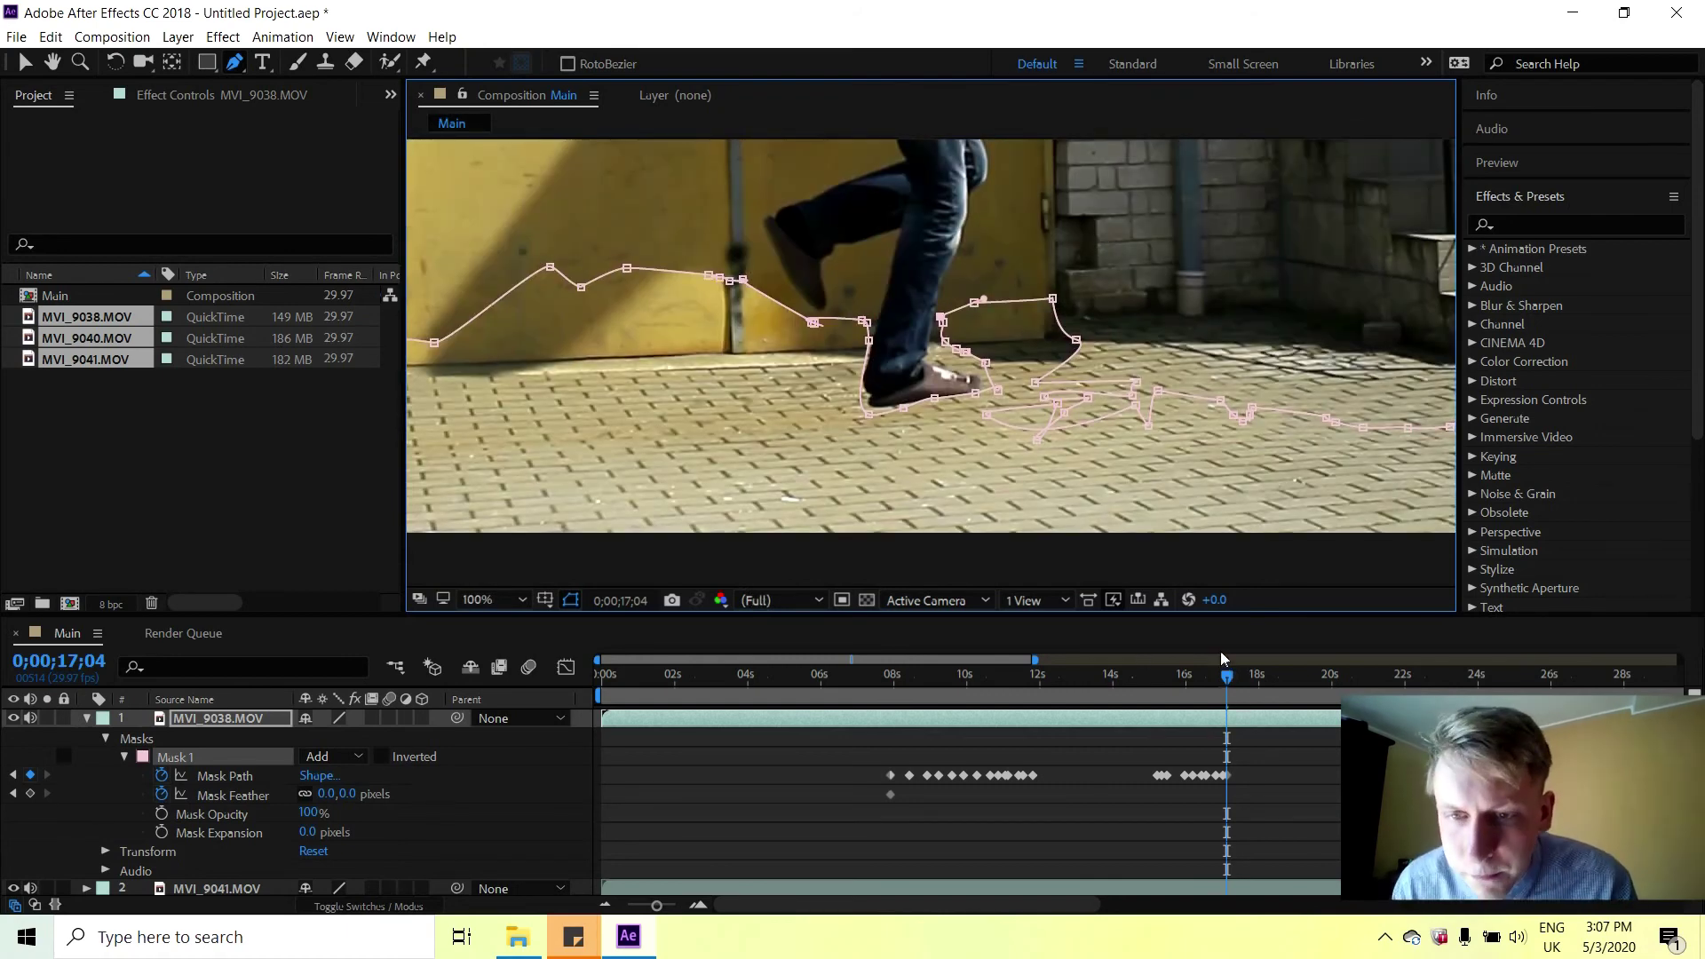
Step to 0;00;17;08 and move the mask points to fit around the lifted back shoe.
{"action": "left_click_drag", "start_coordinate": [1229, 680], "coordinate": [1236, 682]}
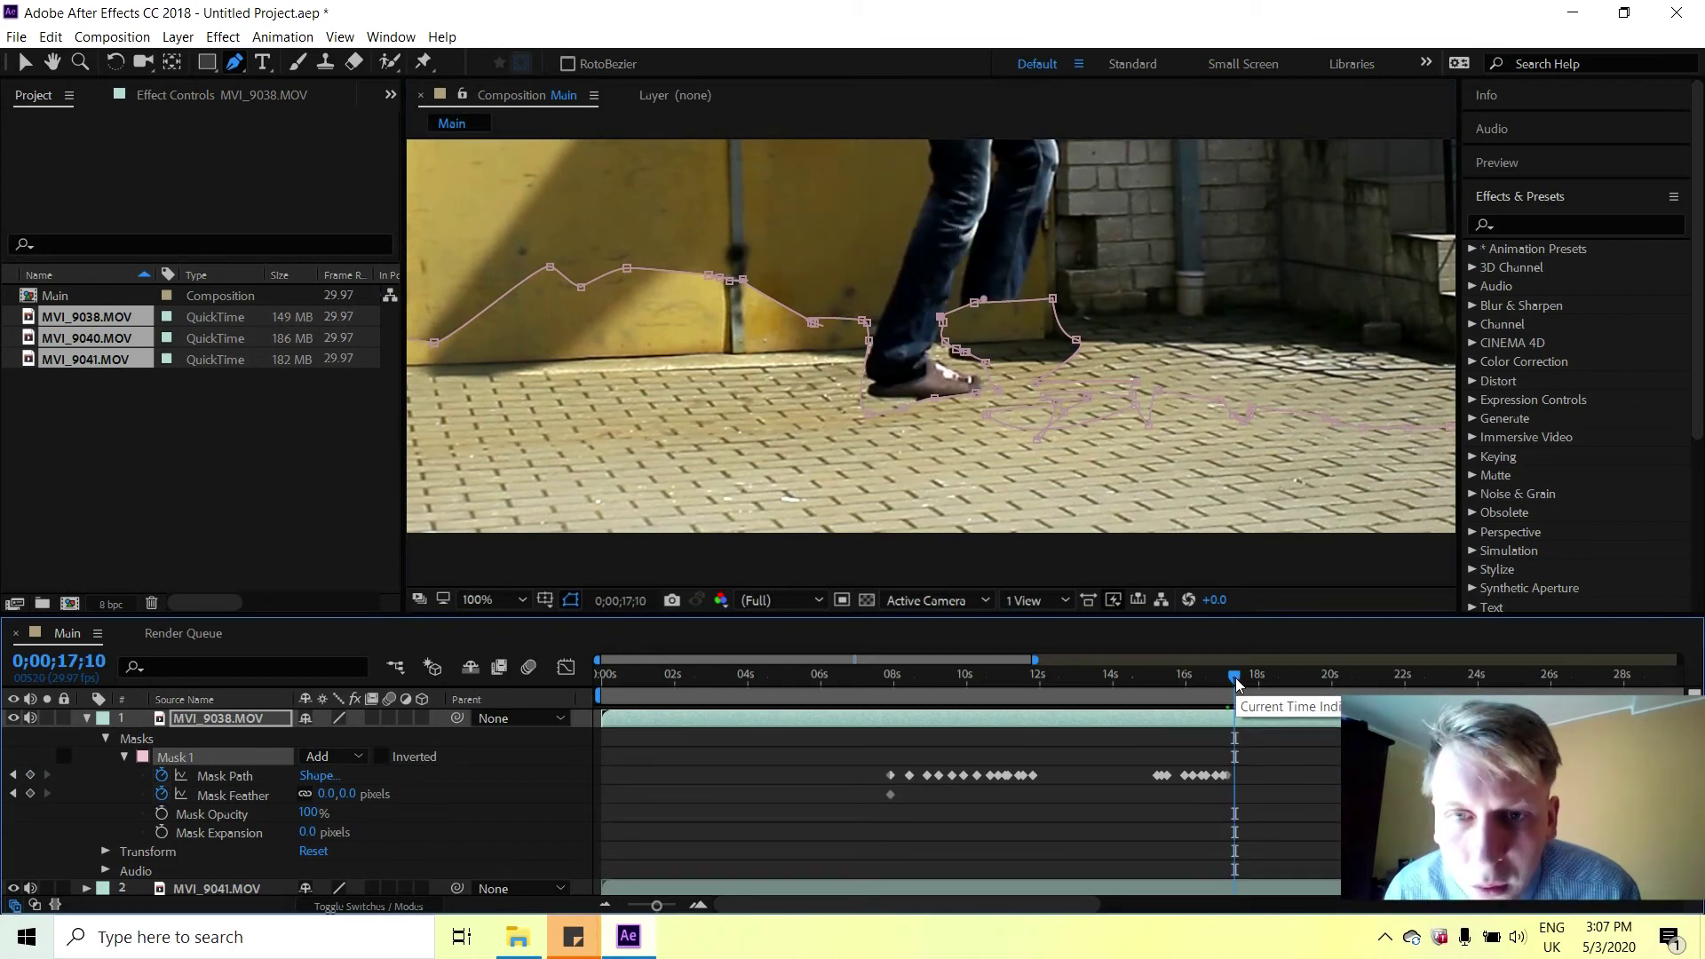
{"action": "scroll", "coordinate": [986, 311], "scroll_direction": "up", "scroll_amount": 2}
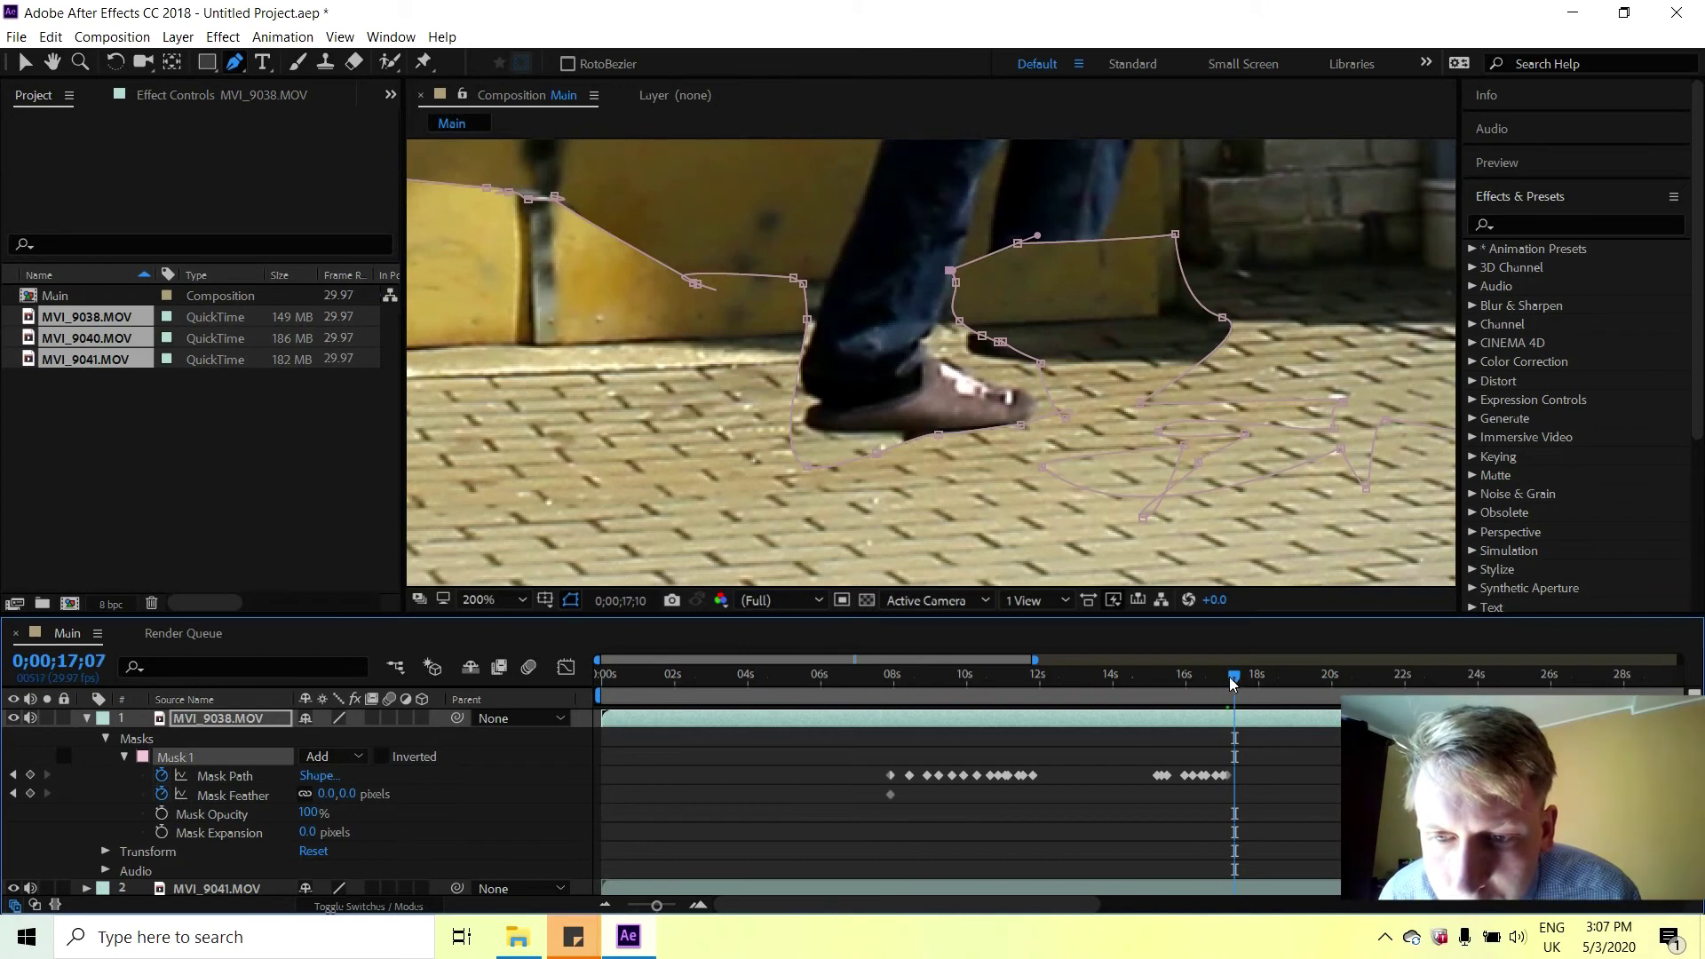
{"action": "key", "text": "j"}
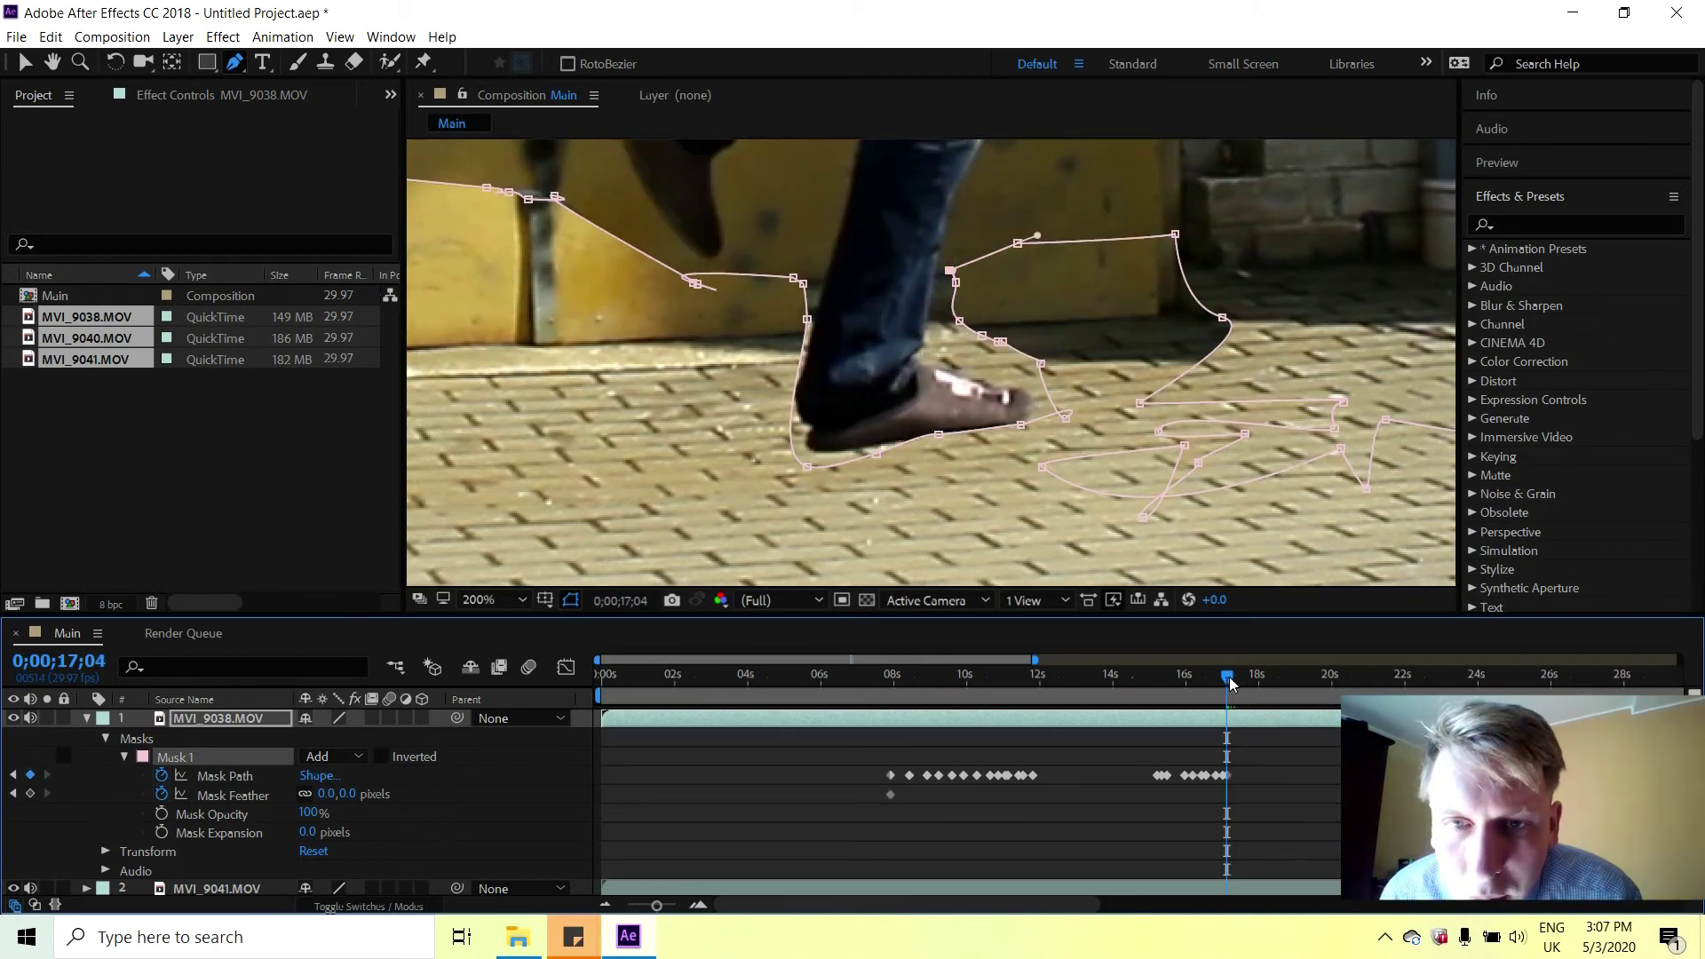
{"action": "left_click_drag", "start_coordinate": [1232, 677], "coordinate": [1236, 677]}
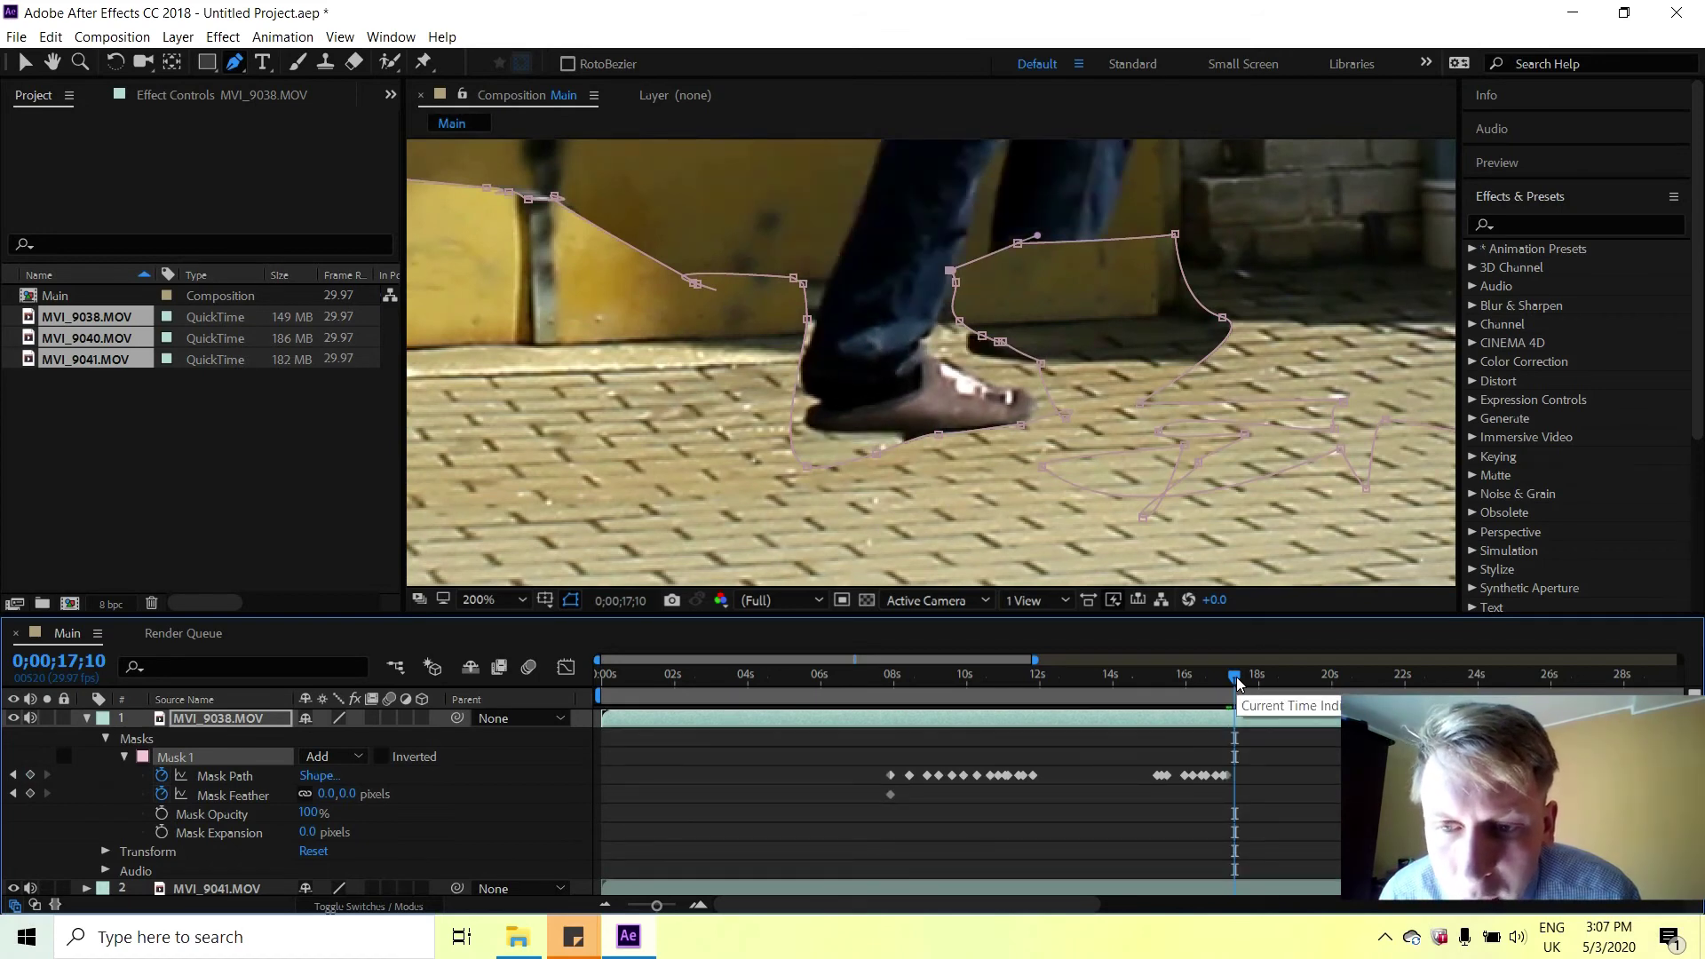
{"action": "left_click_drag", "start_coordinate": [1236, 677], "coordinate": [1234, 676]}
{"action": "key", "text": "Page_Up"}
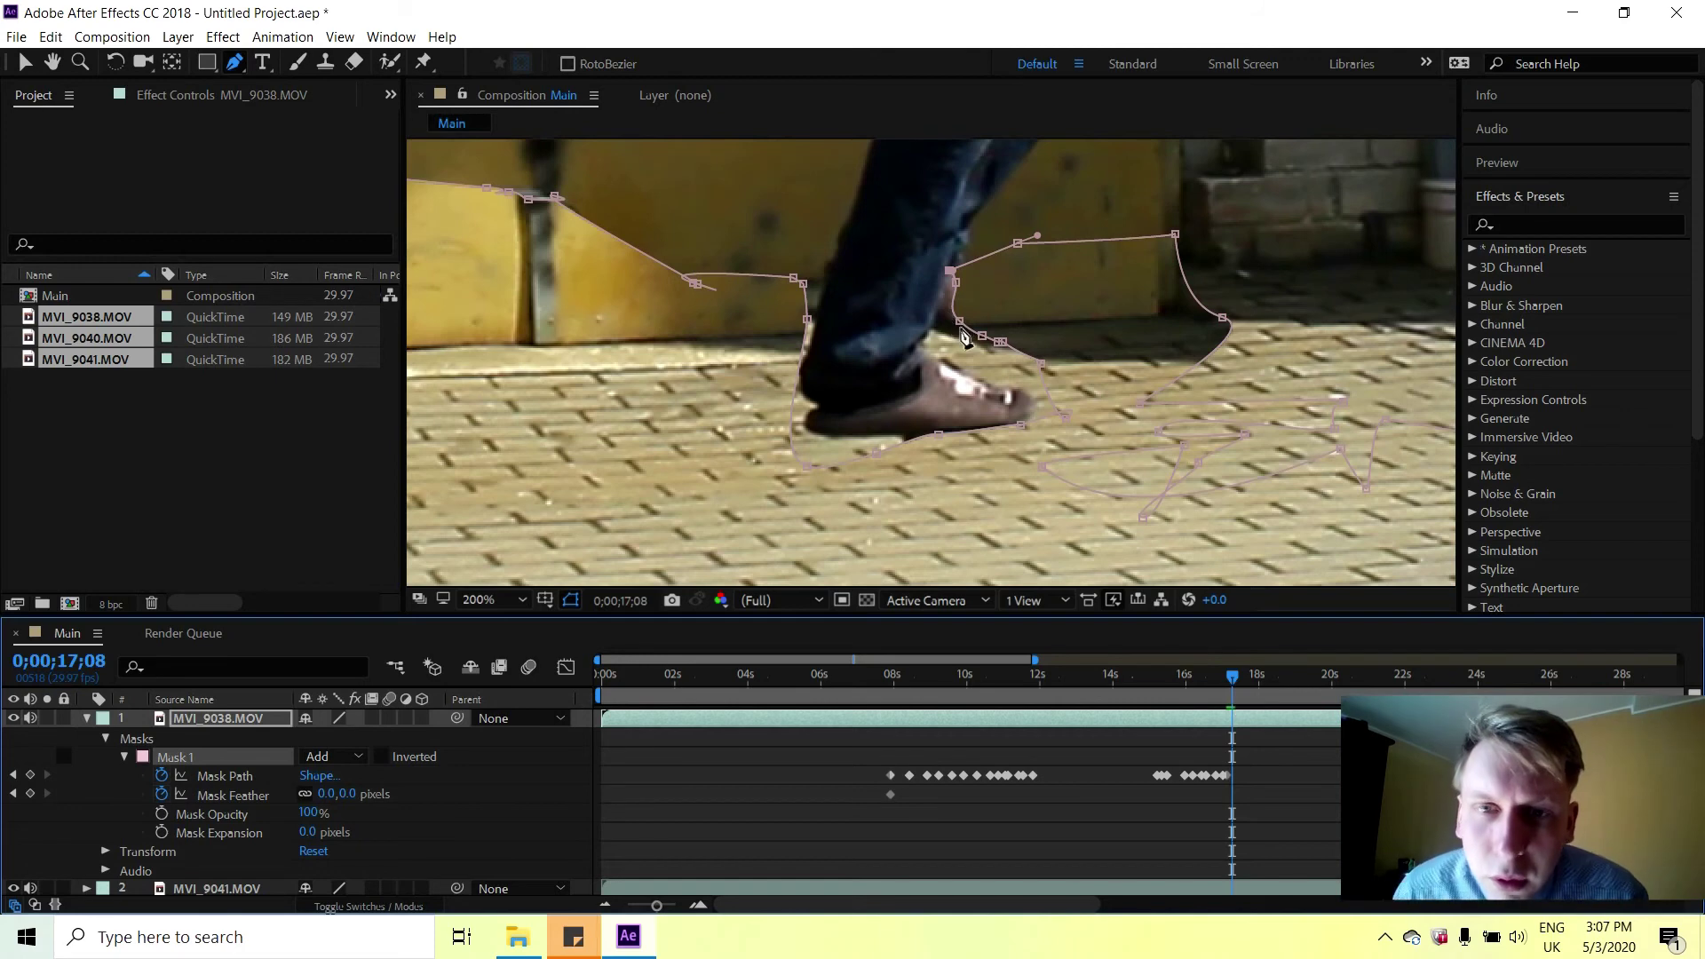
{"action": "left_click_drag", "start_coordinate": [959, 321], "coordinate": [1048, 330]}
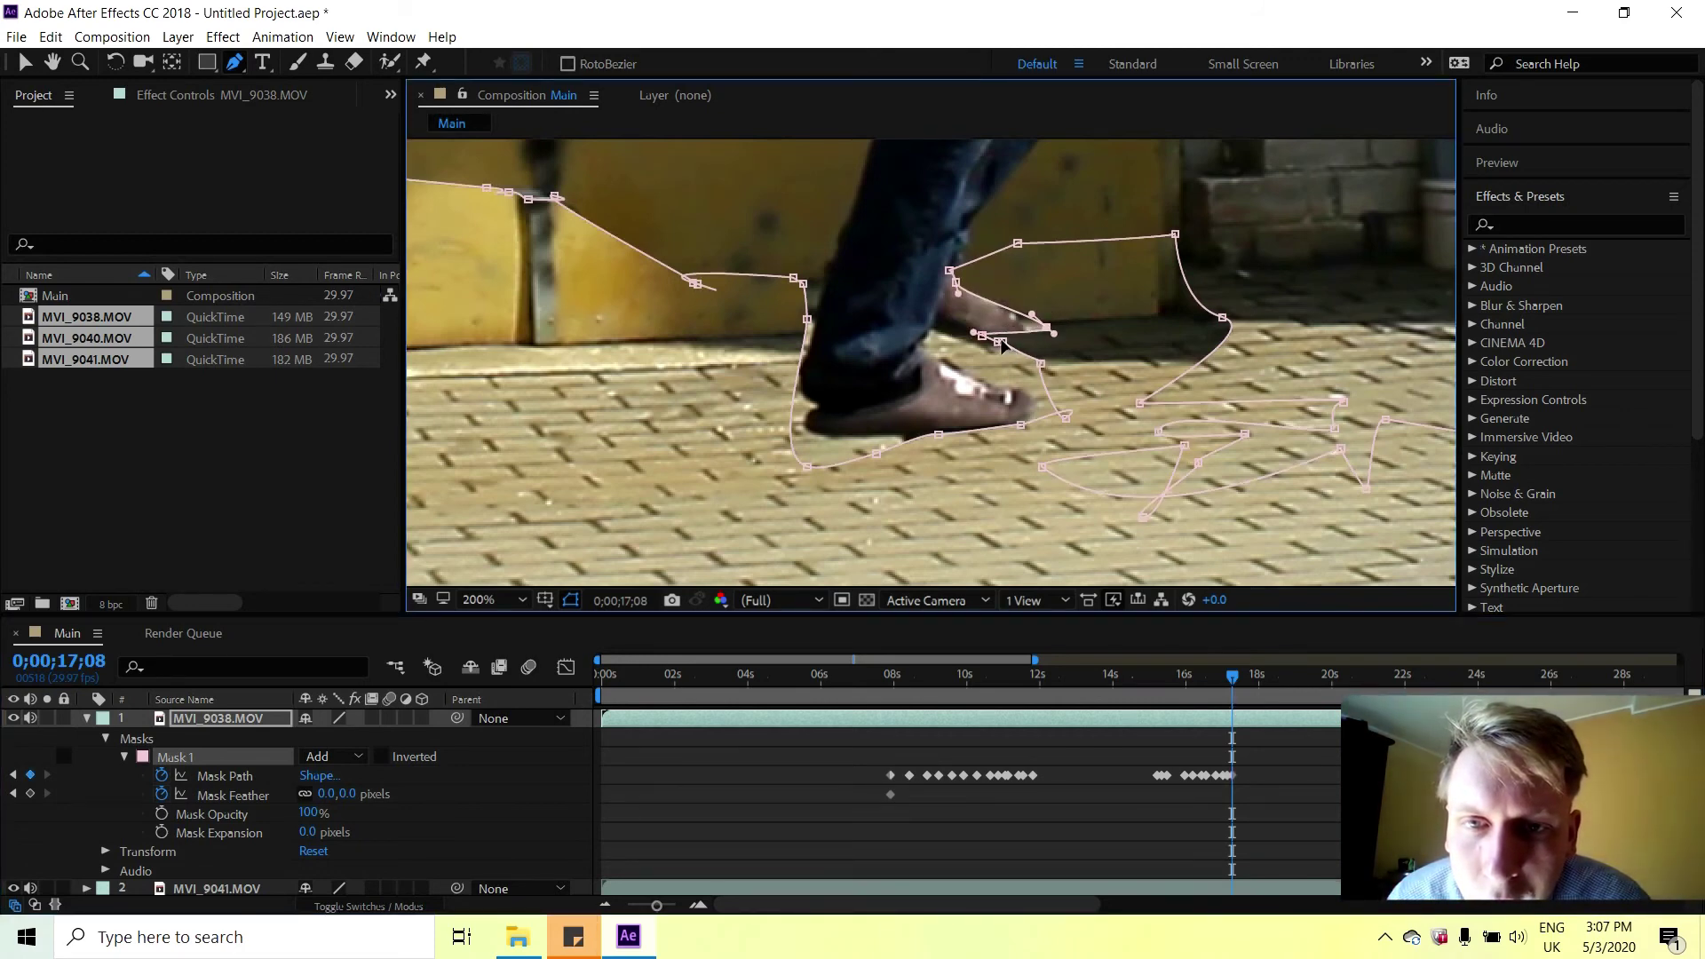
{"action": "mouse_move", "coordinate": [1005, 342]}
{"action": "left_mouse_down"}
{"action": "mouse_move", "coordinate": [1058, 353]}
{"action": "mouse_move", "coordinate": [1037, 339]}
{"action": "left_mouse_up"}
{"action": "left_click_drag", "start_coordinate": [949, 270], "coordinate": [989, 282]}
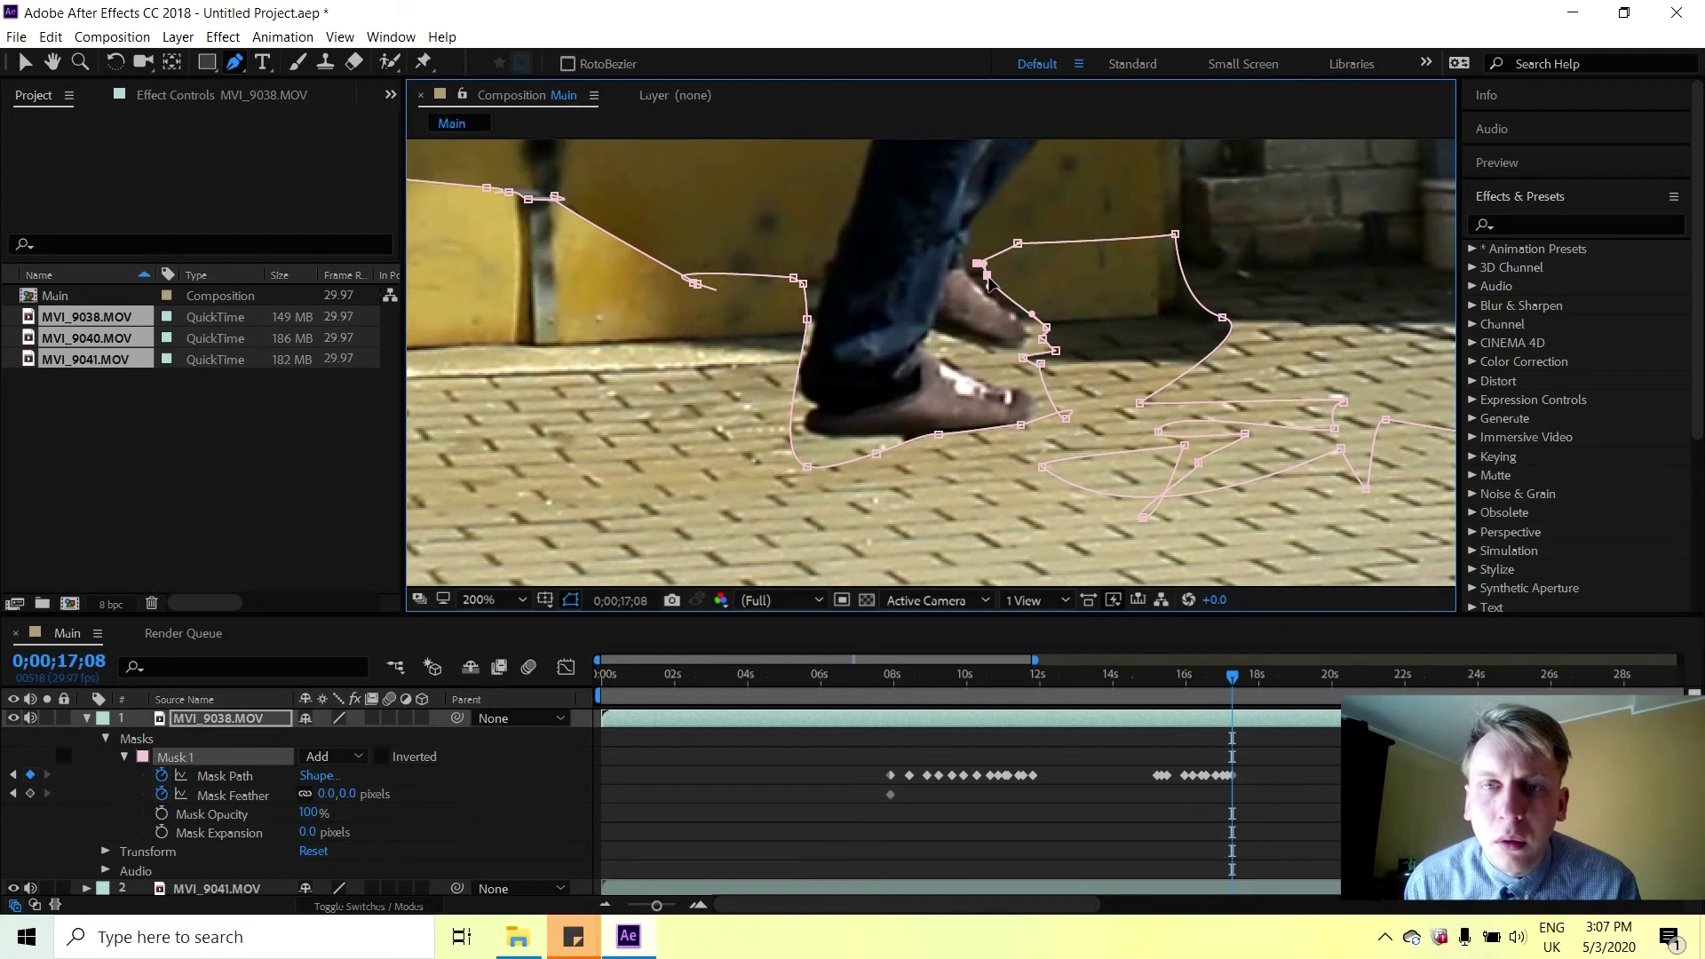
At frame 17;11, pull the mask points down around the back foot and curve the segments beside it.
{"action": "left_click", "coordinate": [1235, 676]}
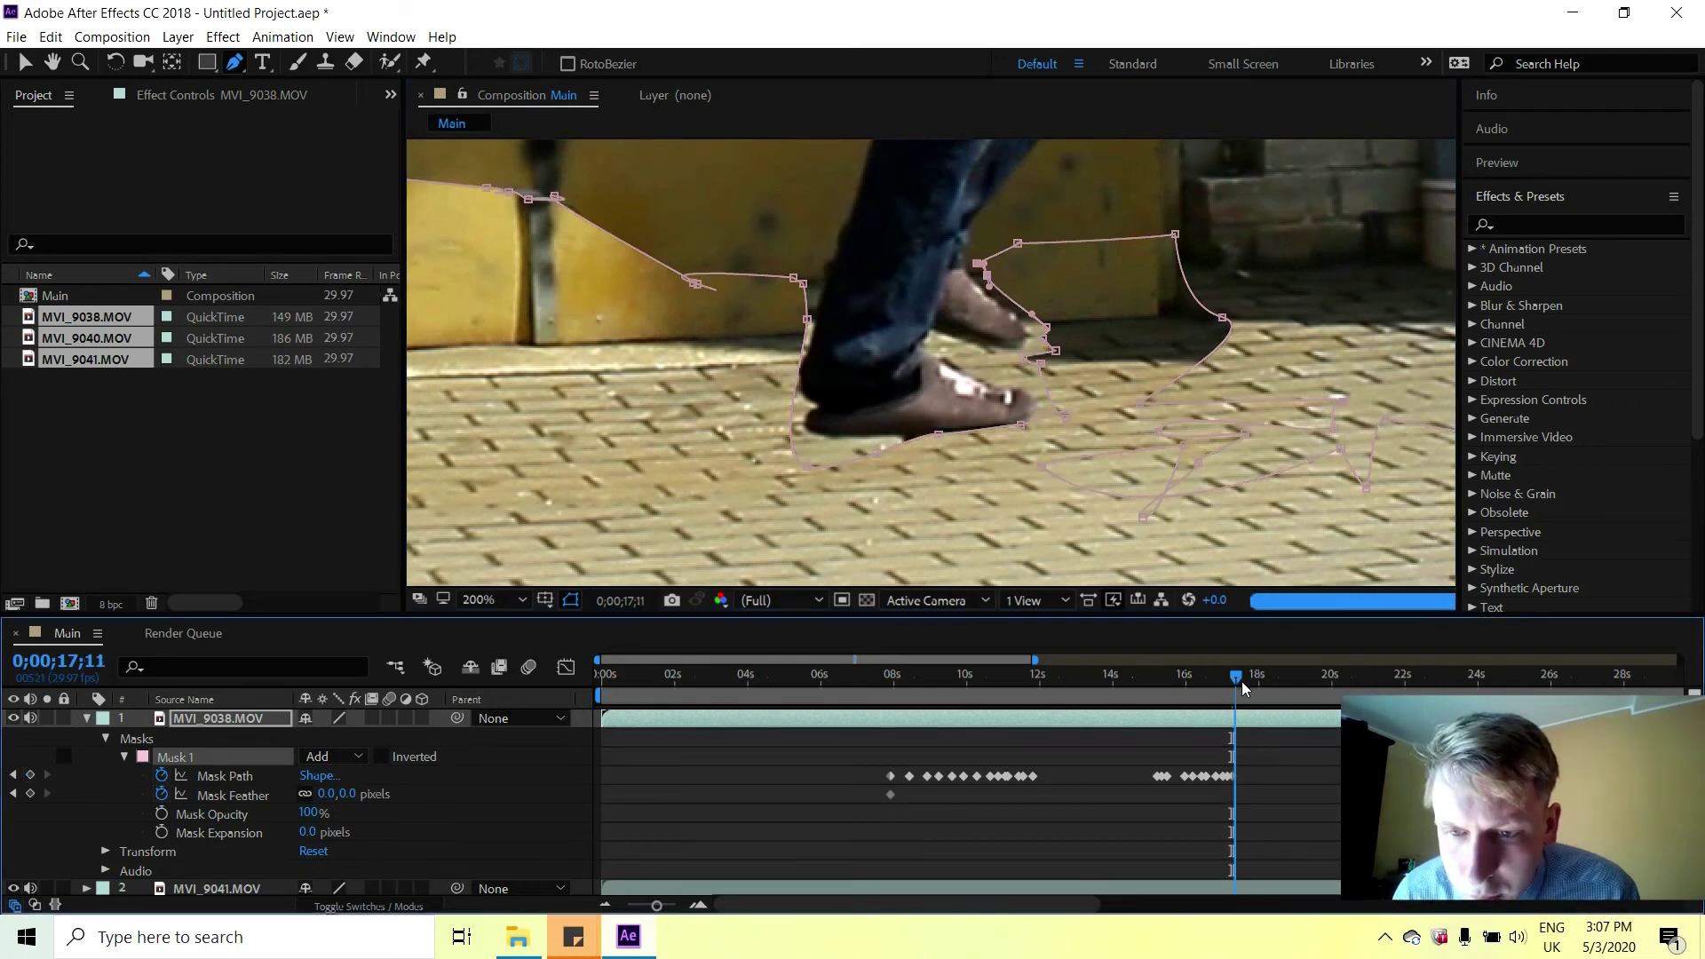
{"action": "left_click", "coordinate": [1241, 680]}
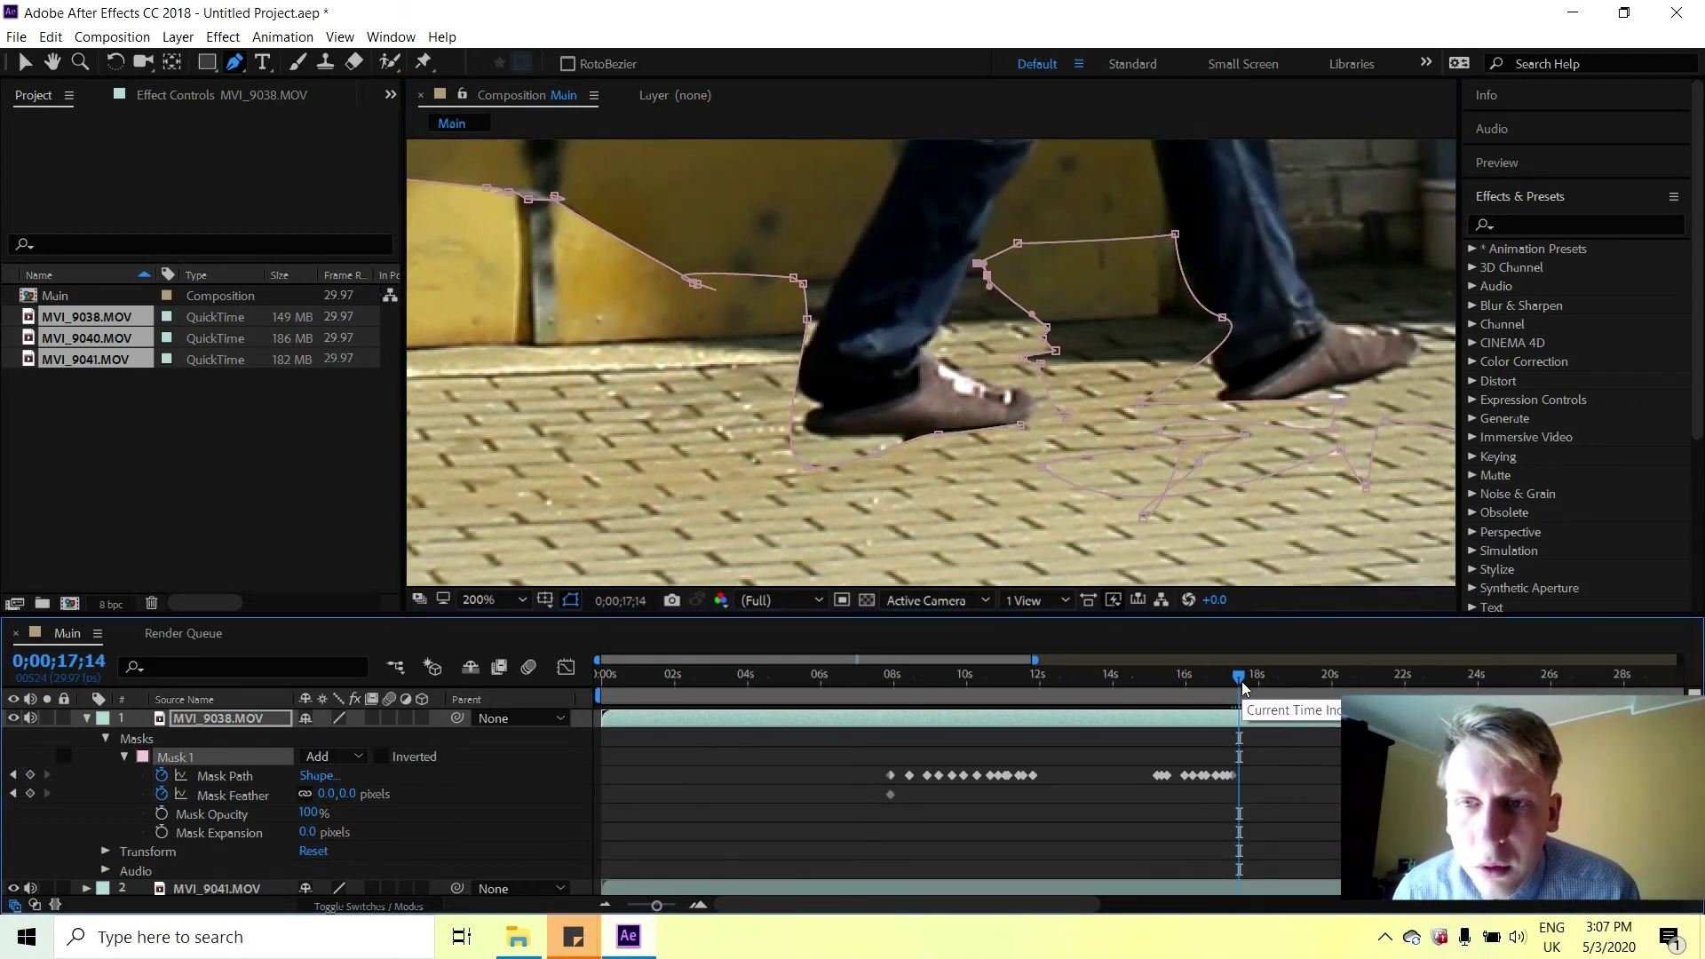
{"action": "left_click", "coordinate": [1237, 681]}
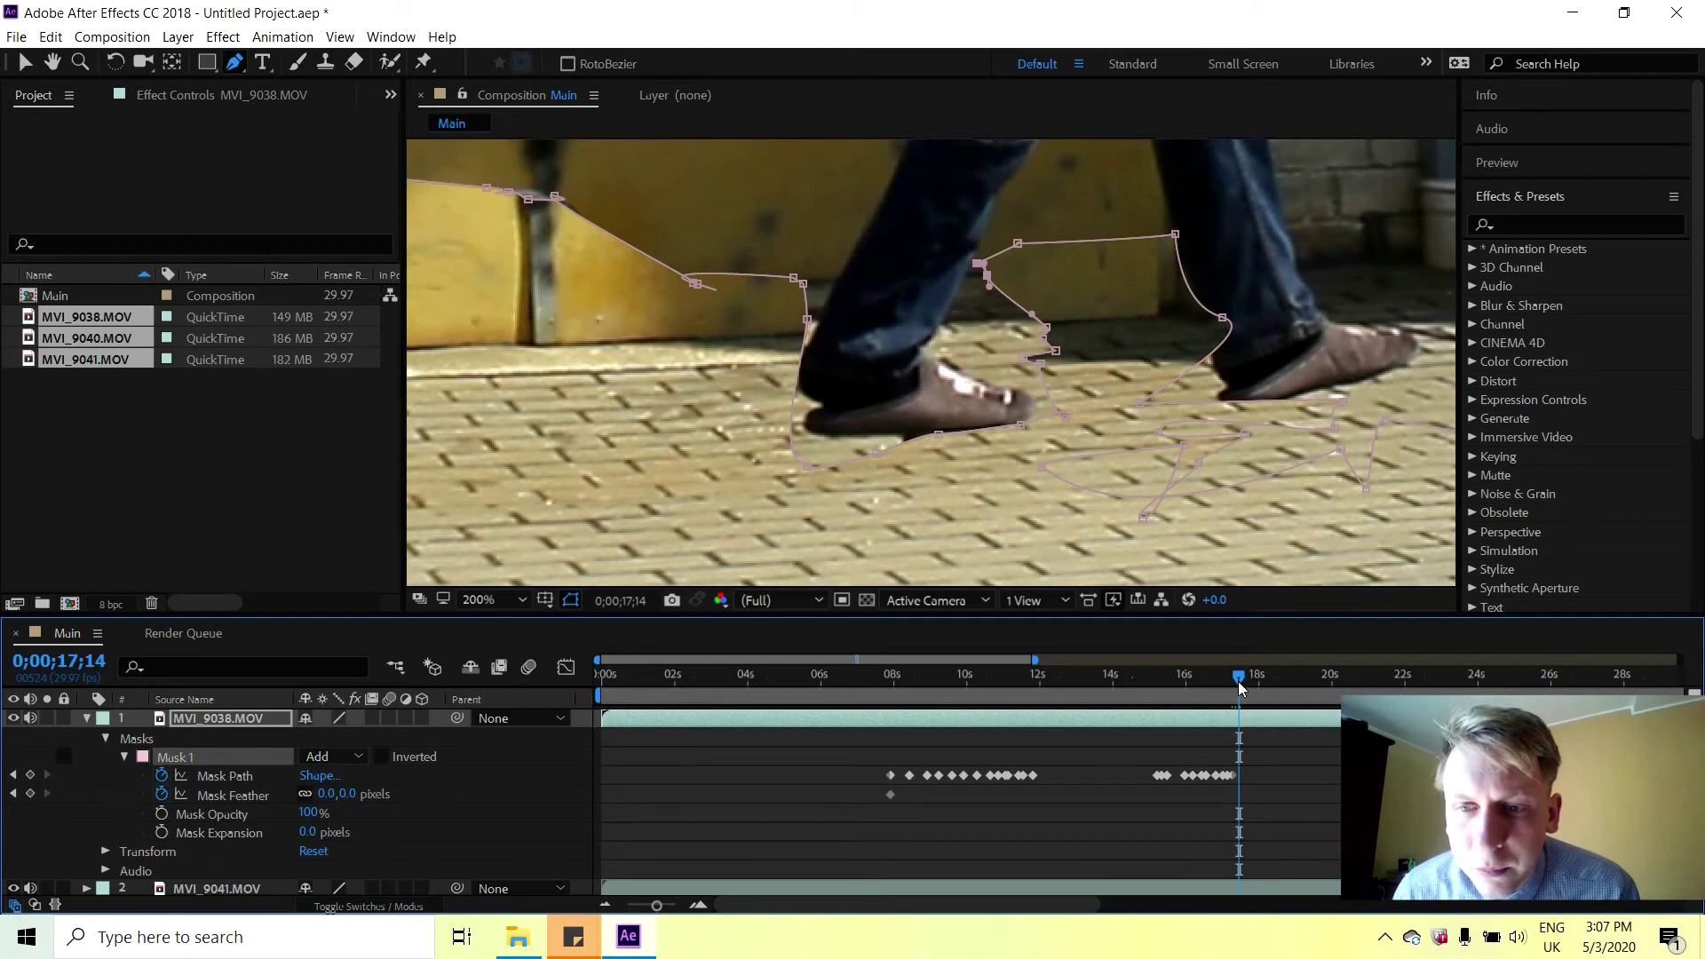
{"action": "key", "text": "Page_Up"}
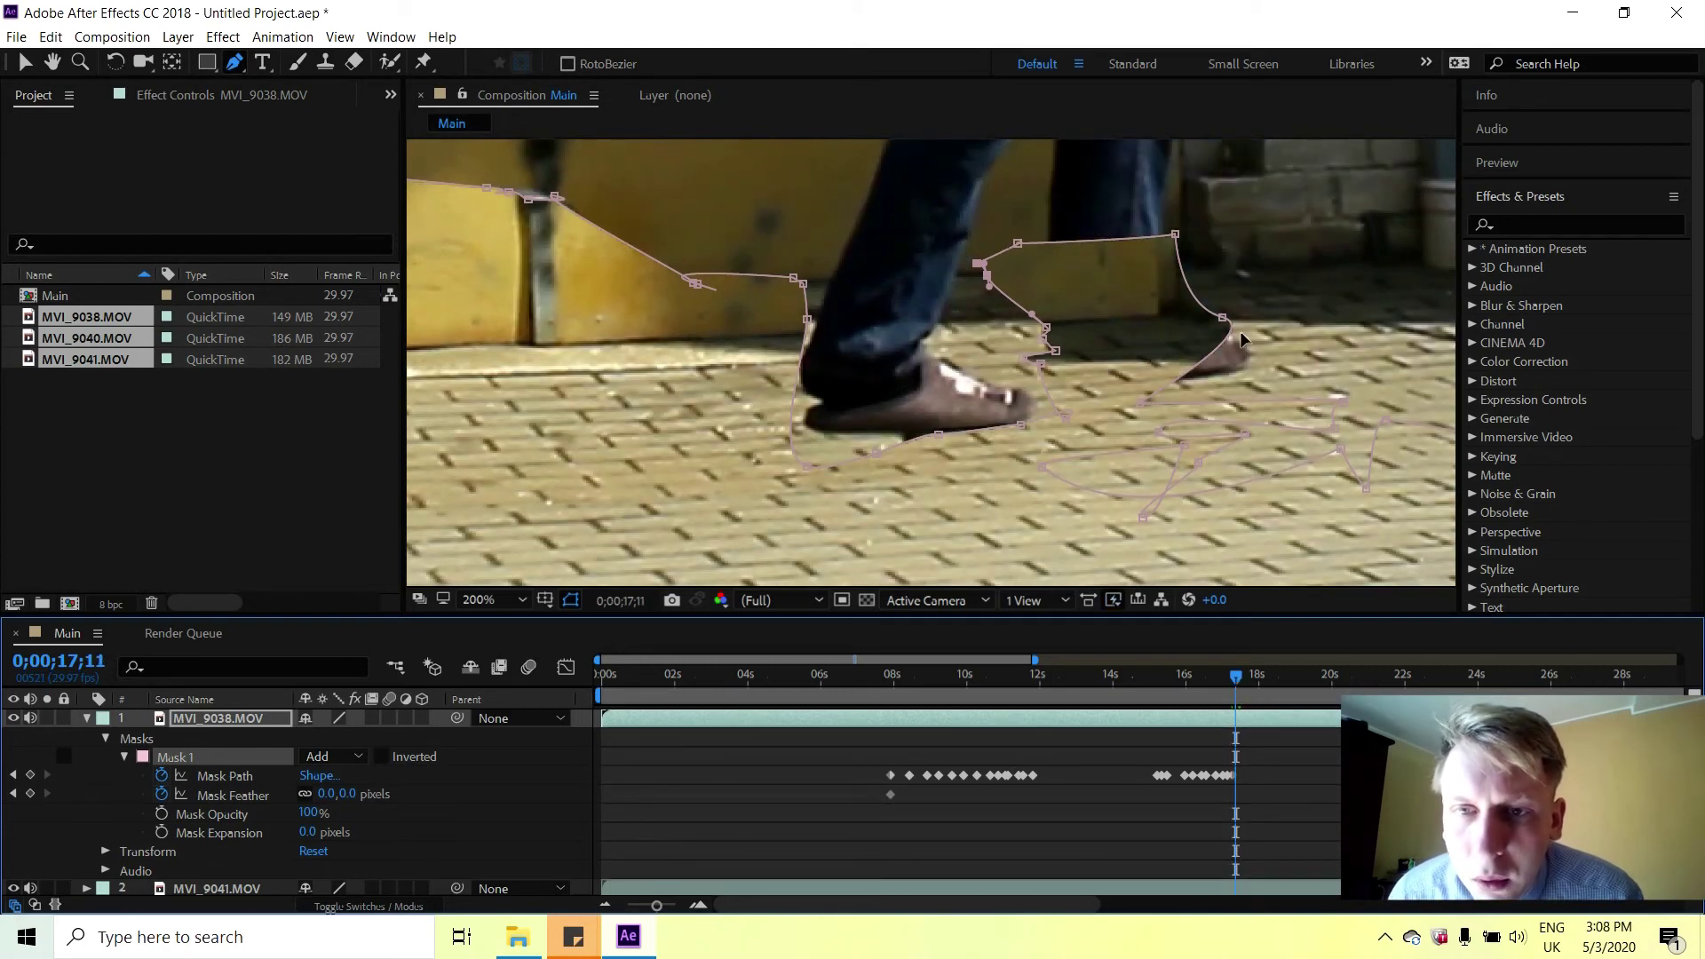
{"action": "left_click_drag", "start_coordinate": [1223, 322], "coordinate": [1136, 388]}
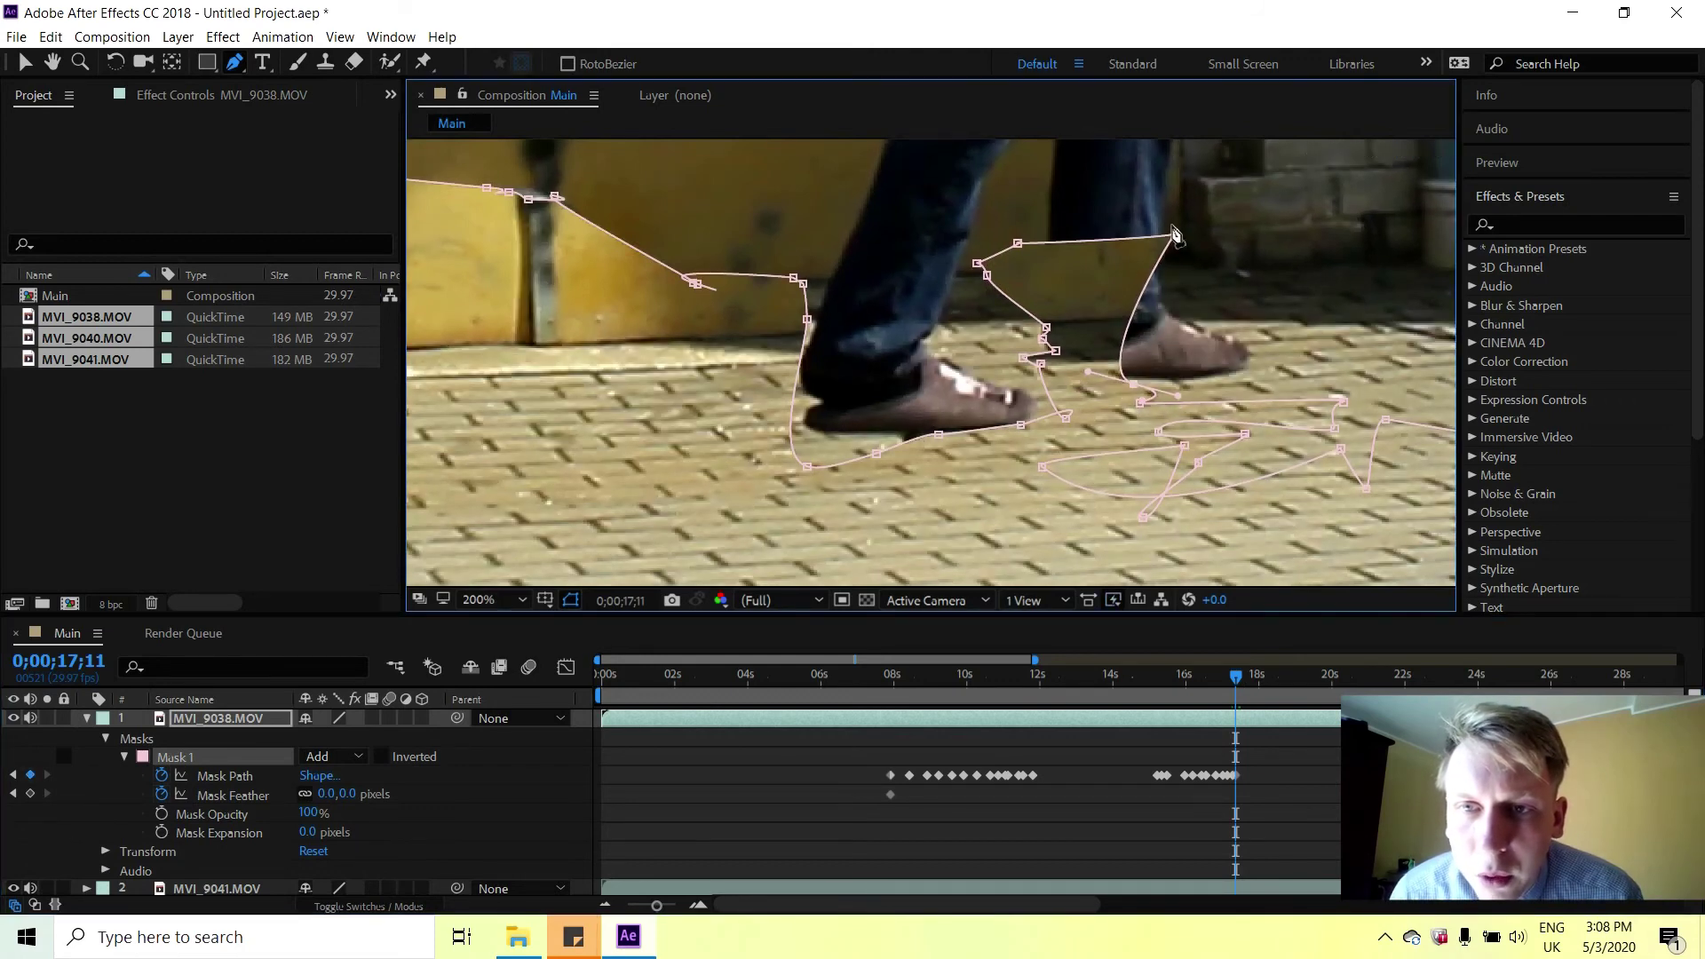
{"action": "left_click_drag", "start_coordinate": [1175, 233], "coordinate": [1085, 401]}
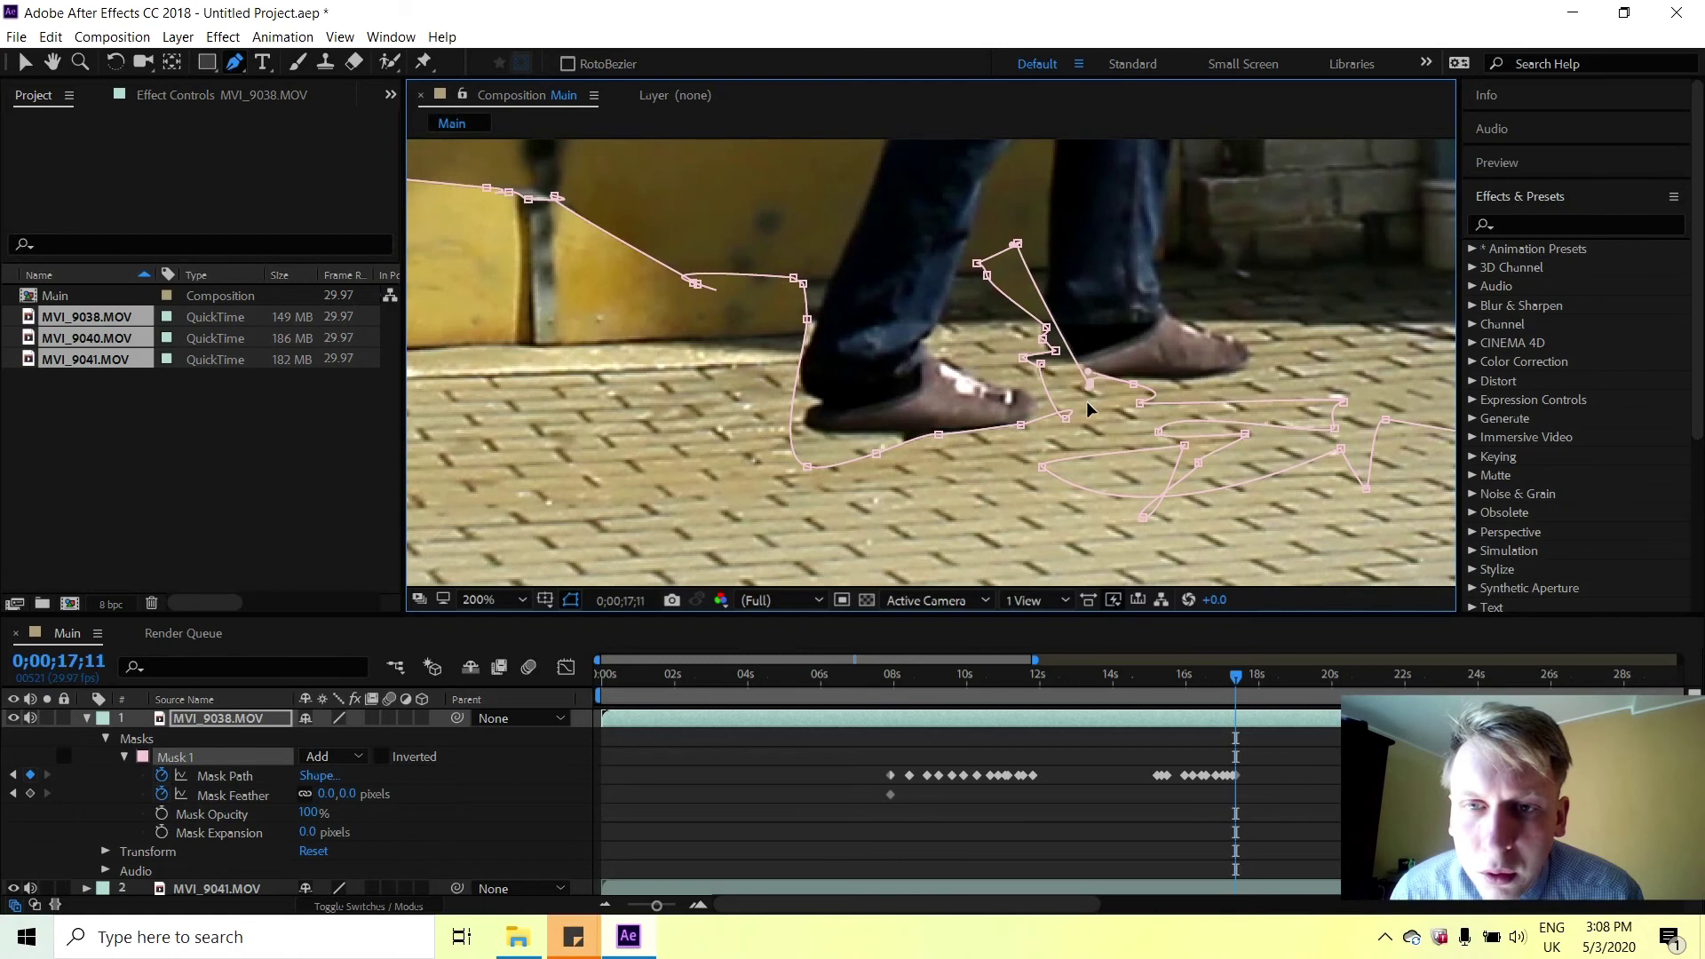
{"action": "left_click_drag", "start_coordinate": [1012, 245], "coordinate": [1012, 222]}
{"action": "mouse_move", "coordinate": [1009, 355]}
{"action": "left_mouse_down"}
{"action": "mouse_move", "coordinate": [978, 330]}
{"action": "mouse_move", "coordinate": [1008, 337]}
{"action": "left_mouse_up"}
Reposition the heel and ankle mask points, adding two new points along the leg edge.
{"action": "left_click", "coordinate": [1046, 328]}
{"action": "left_click_drag", "start_coordinate": [1017, 243], "coordinate": [978, 302]}
{"action": "mouse_move", "coordinate": [1008, 238]}
{"action": "left_mouse_down"}
{"action": "mouse_move", "coordinate": [1027, 165]}
{"action": "mouse_move", "coordinate": [1014, 259]}
{"action": "left_mouse_up"}
{"action": "left_click_drag", "start_coordinate": [994, 316], "coordinate": [1041, 238]}
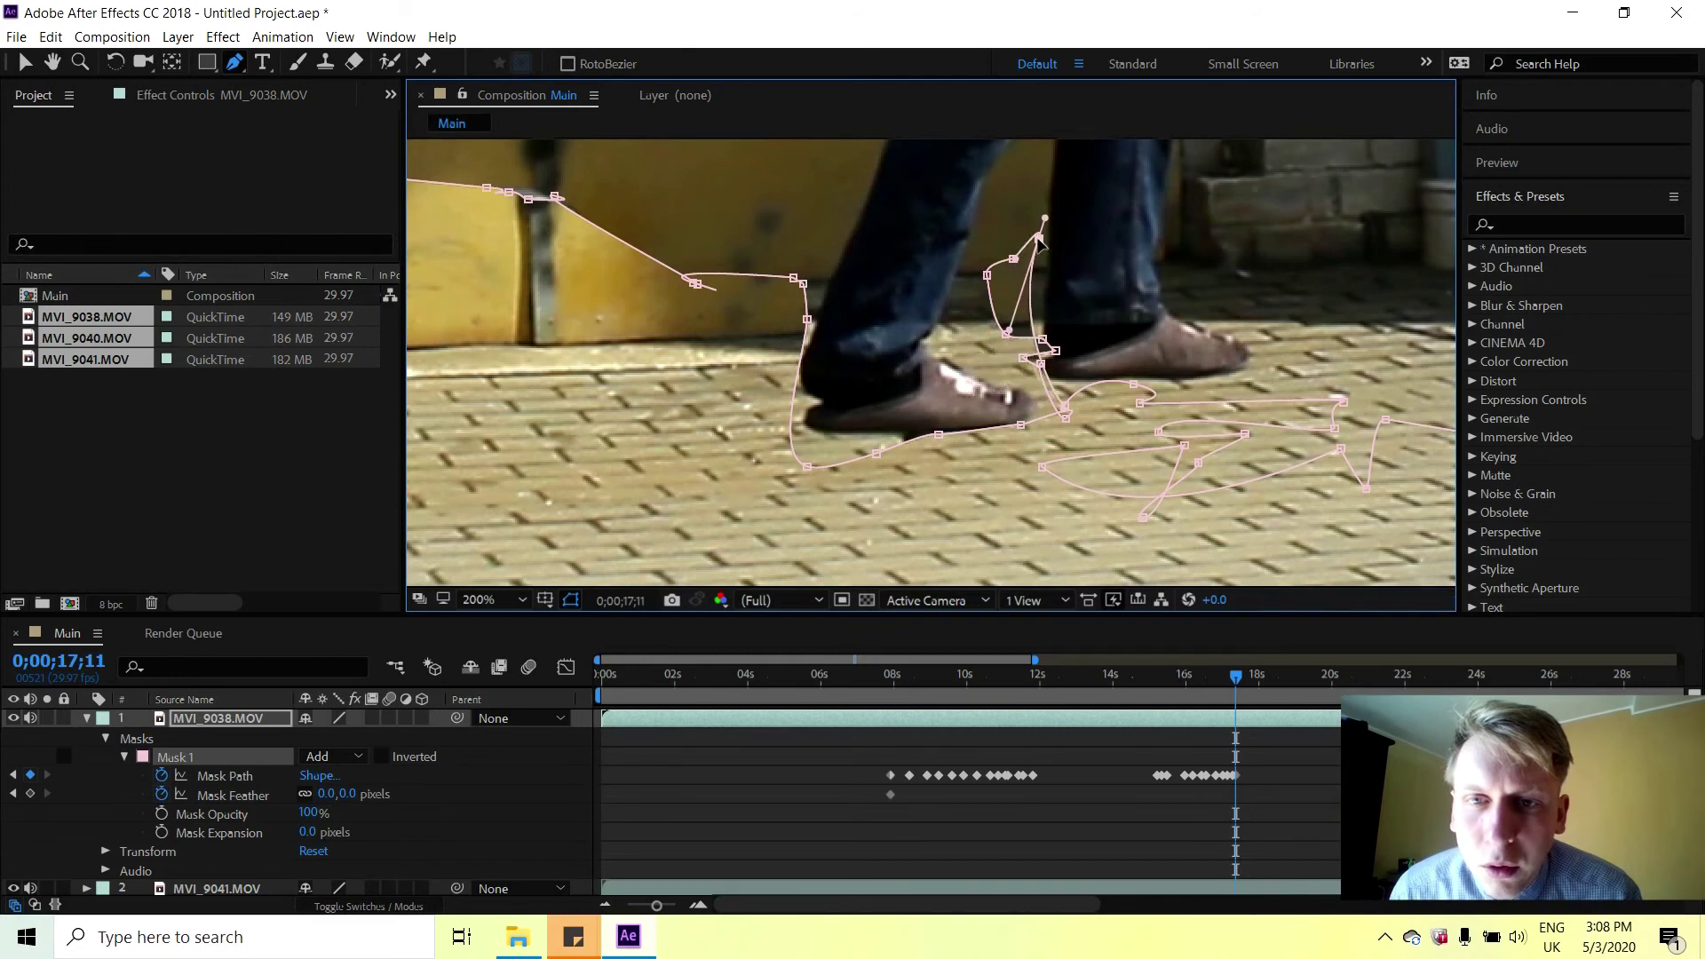
{"action": "mouse_move", "coordinate": [1042, 339]}
{"action": "left_mouse_down"}
{"action": "mouse_move", "coordinate": [981, 355]}
{"action": "mouse_move", "coordinate": [999, 297]}
{"action": "mouse_move", "coordinate": [1005, 349]}
{"action": "mouse_move", "coordinate": [943, 341]}
{"action": "mouse_move", "coordinate": [1034, 356]}
{"action": "mouse_move", "coordinate": [998, 365]}
{"action": "mouse_move", "coordinate": [1019, 376]}
{"action": "mouse_move", "coordinate": [1034, 365]}
{"action": "left_mouse_up"}
{"action": "left_click", "coordinate": [1041, 365]}
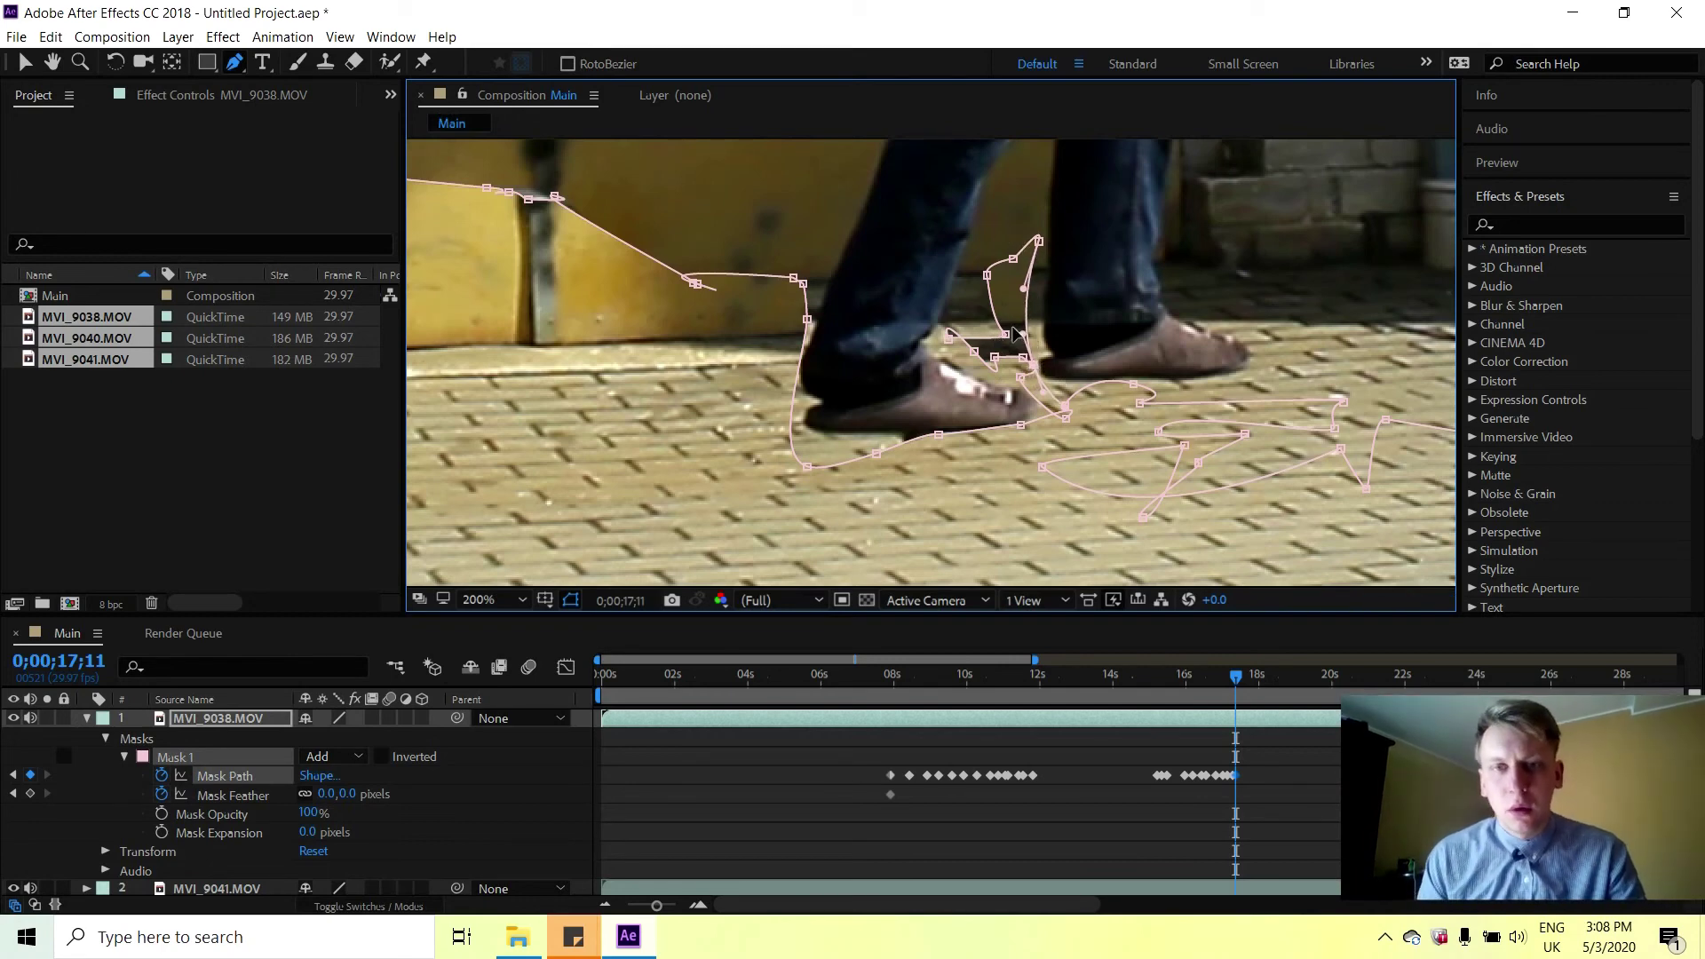
{"action": "left_click_drag", "start_coordinate": [1008, 336], "coordinate": [964, 267]}
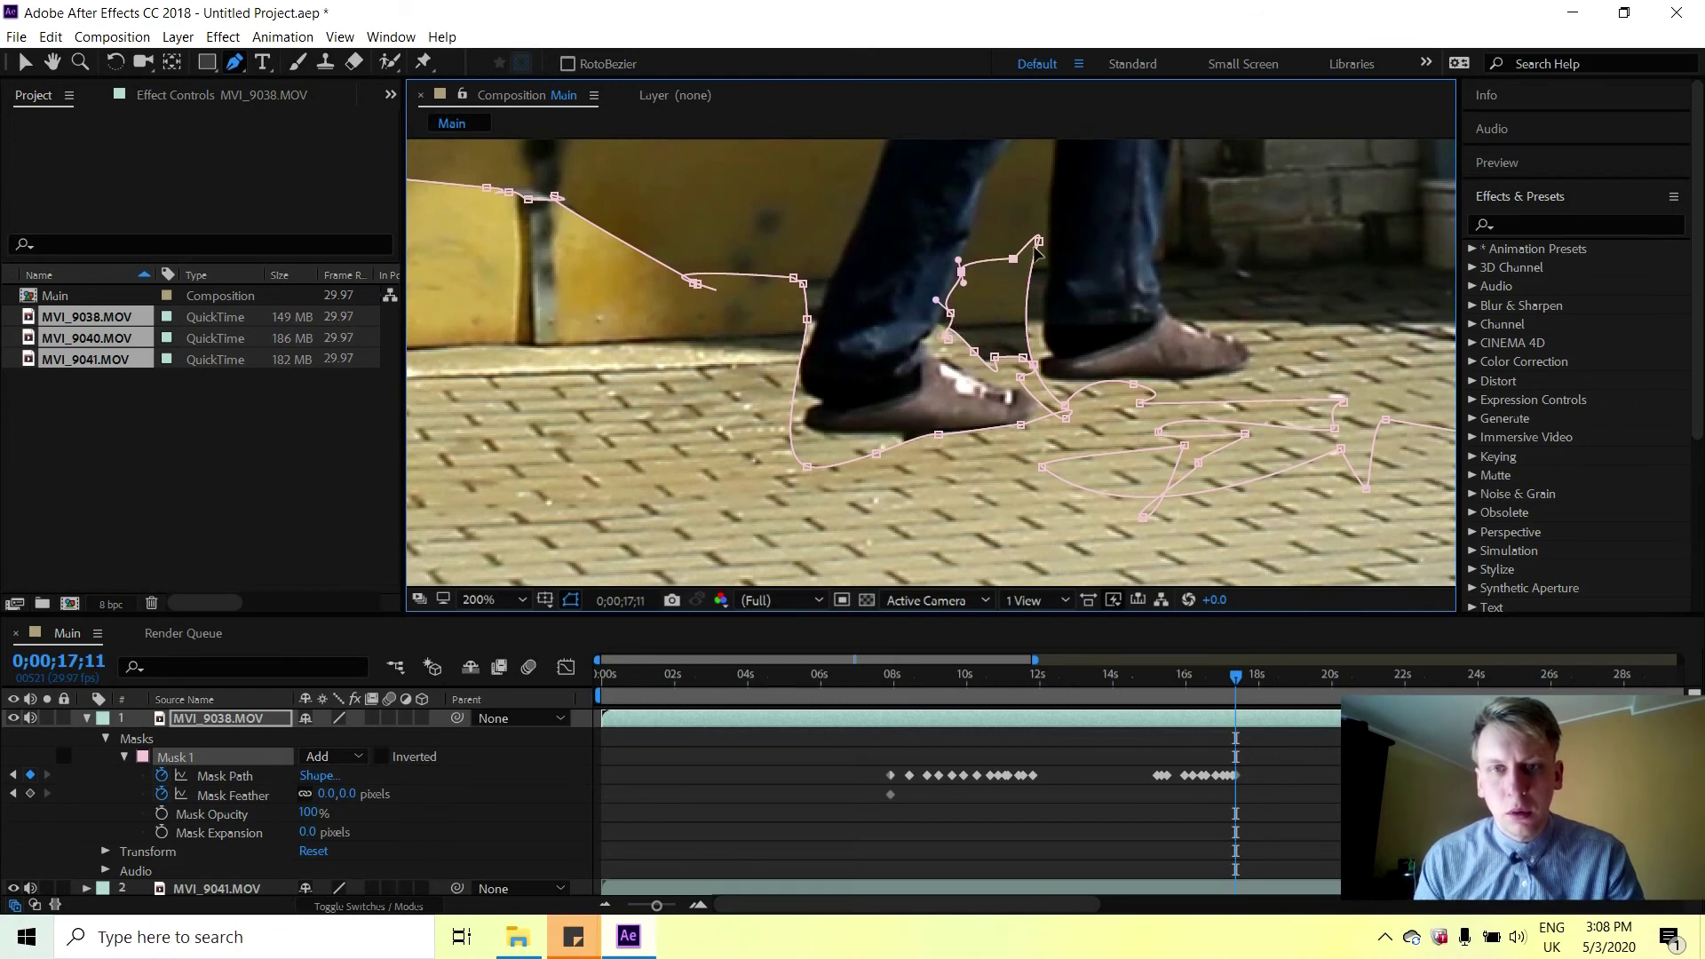
{"action": "left_click", "coordinate": [1029, 287]}
{"action": "left_click_drag", "start_coordinate": [1039, 293], "coordinate": [1042, 327]}
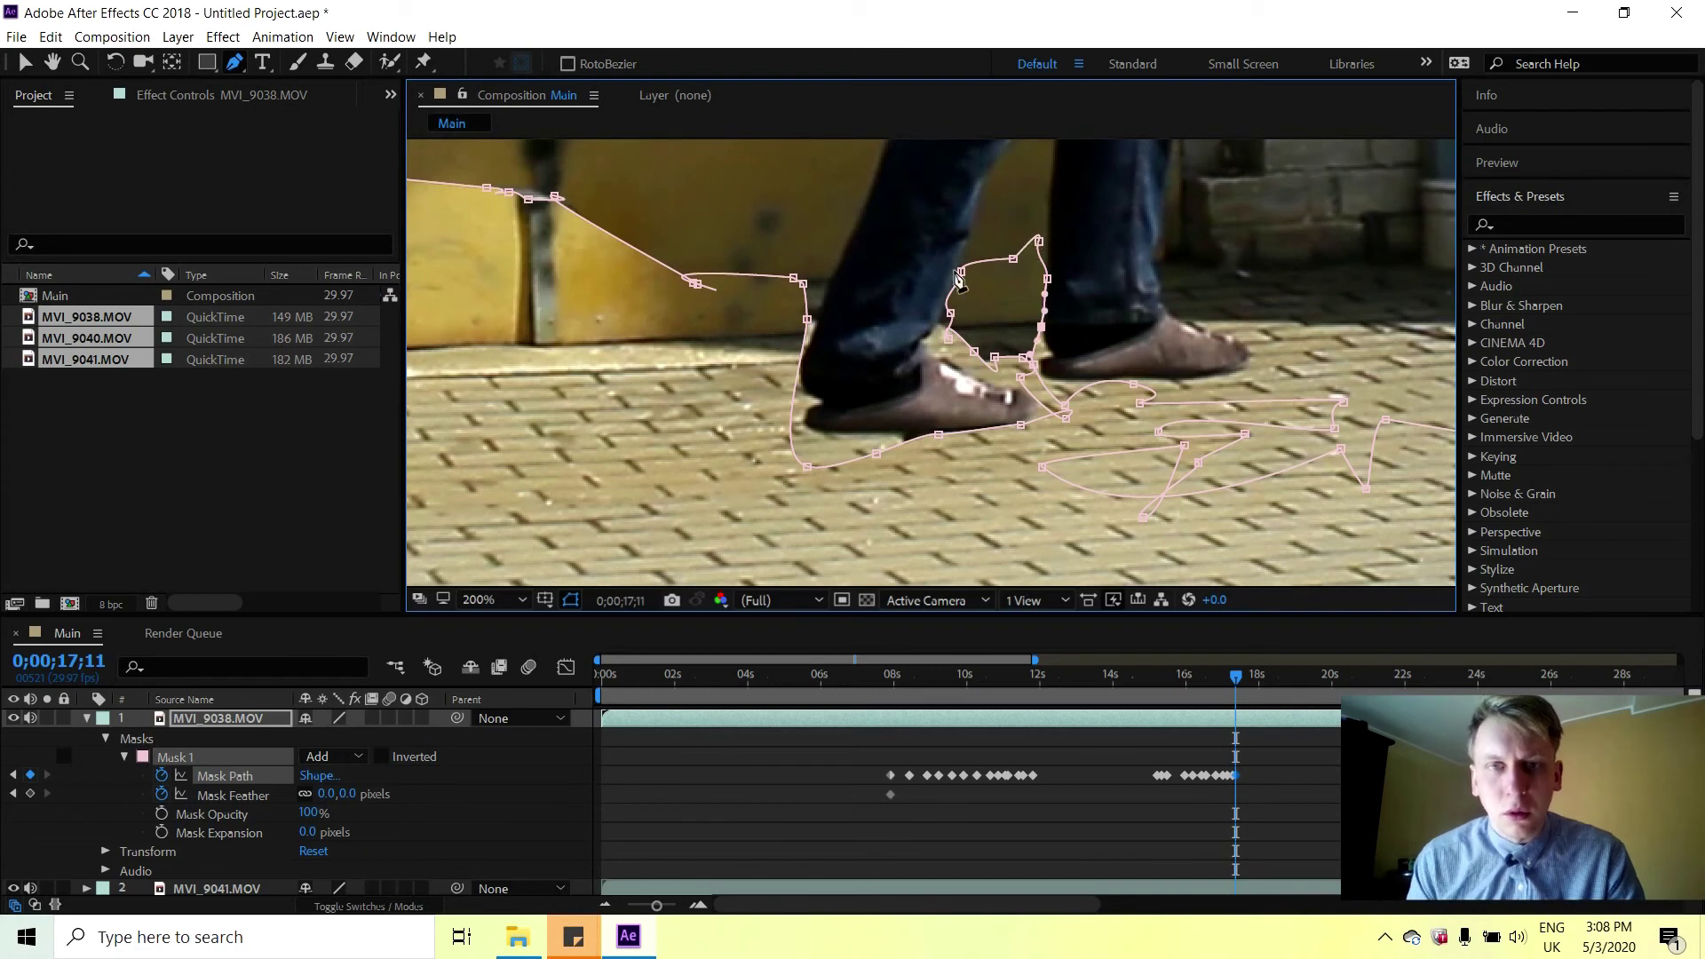
Fit the shin mask points to the leg, add one more point, and go to frame 17;16.
{"action": "left_click", "coordinate": [805, 284]}
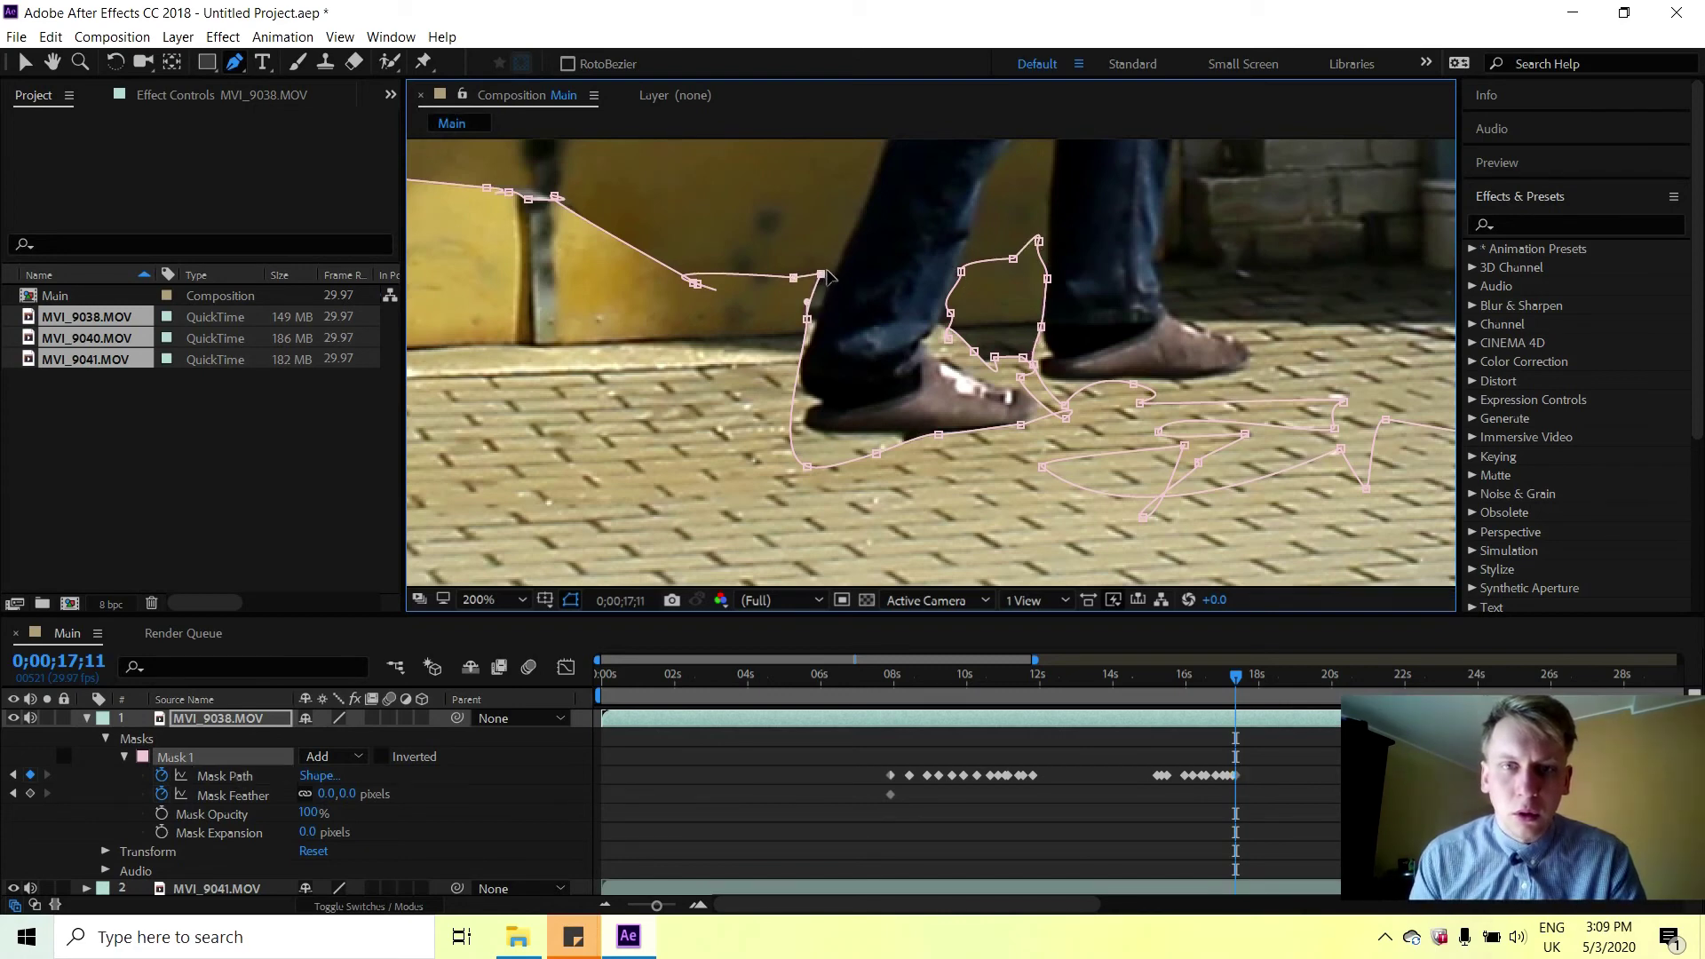
{"action": "left_click_drag", "start_coordinate": [819, 289], "coordinate": [820, 298]}
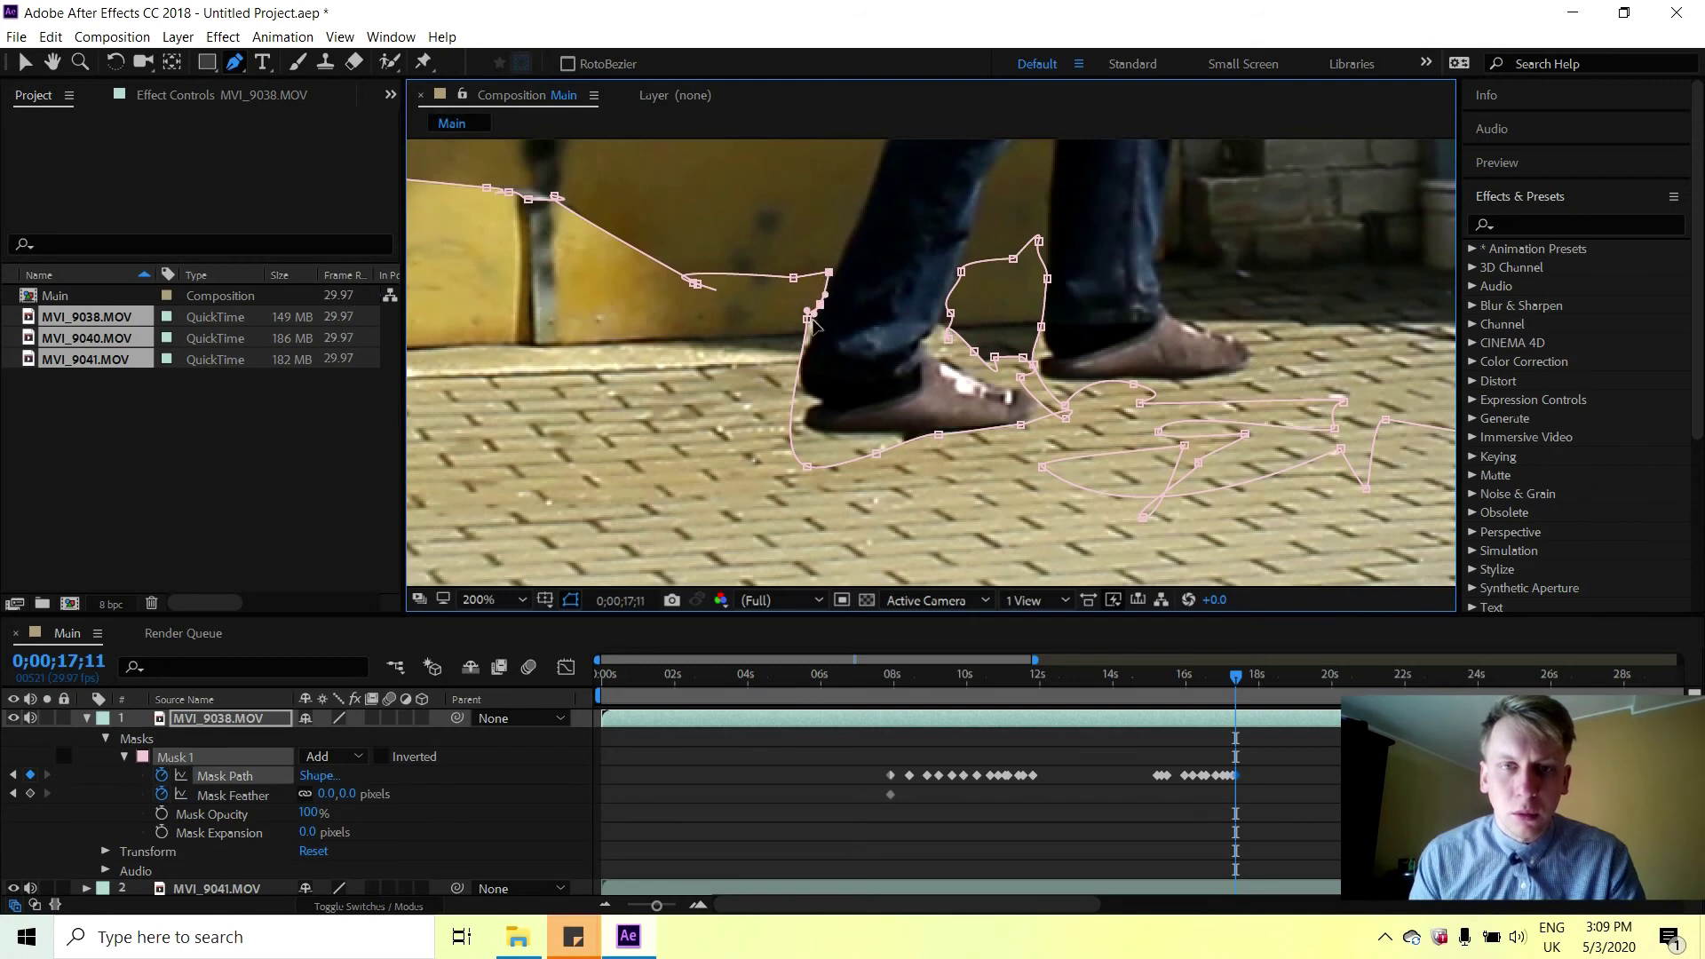
{"action": "left_click", "coordinate": [808, 321]}
{"action": "left_click_drag", "start_coordinate": [809, 325], "coordinate": [798, 373]}
{"action": "left_click", "coordinate": [803, 373]}
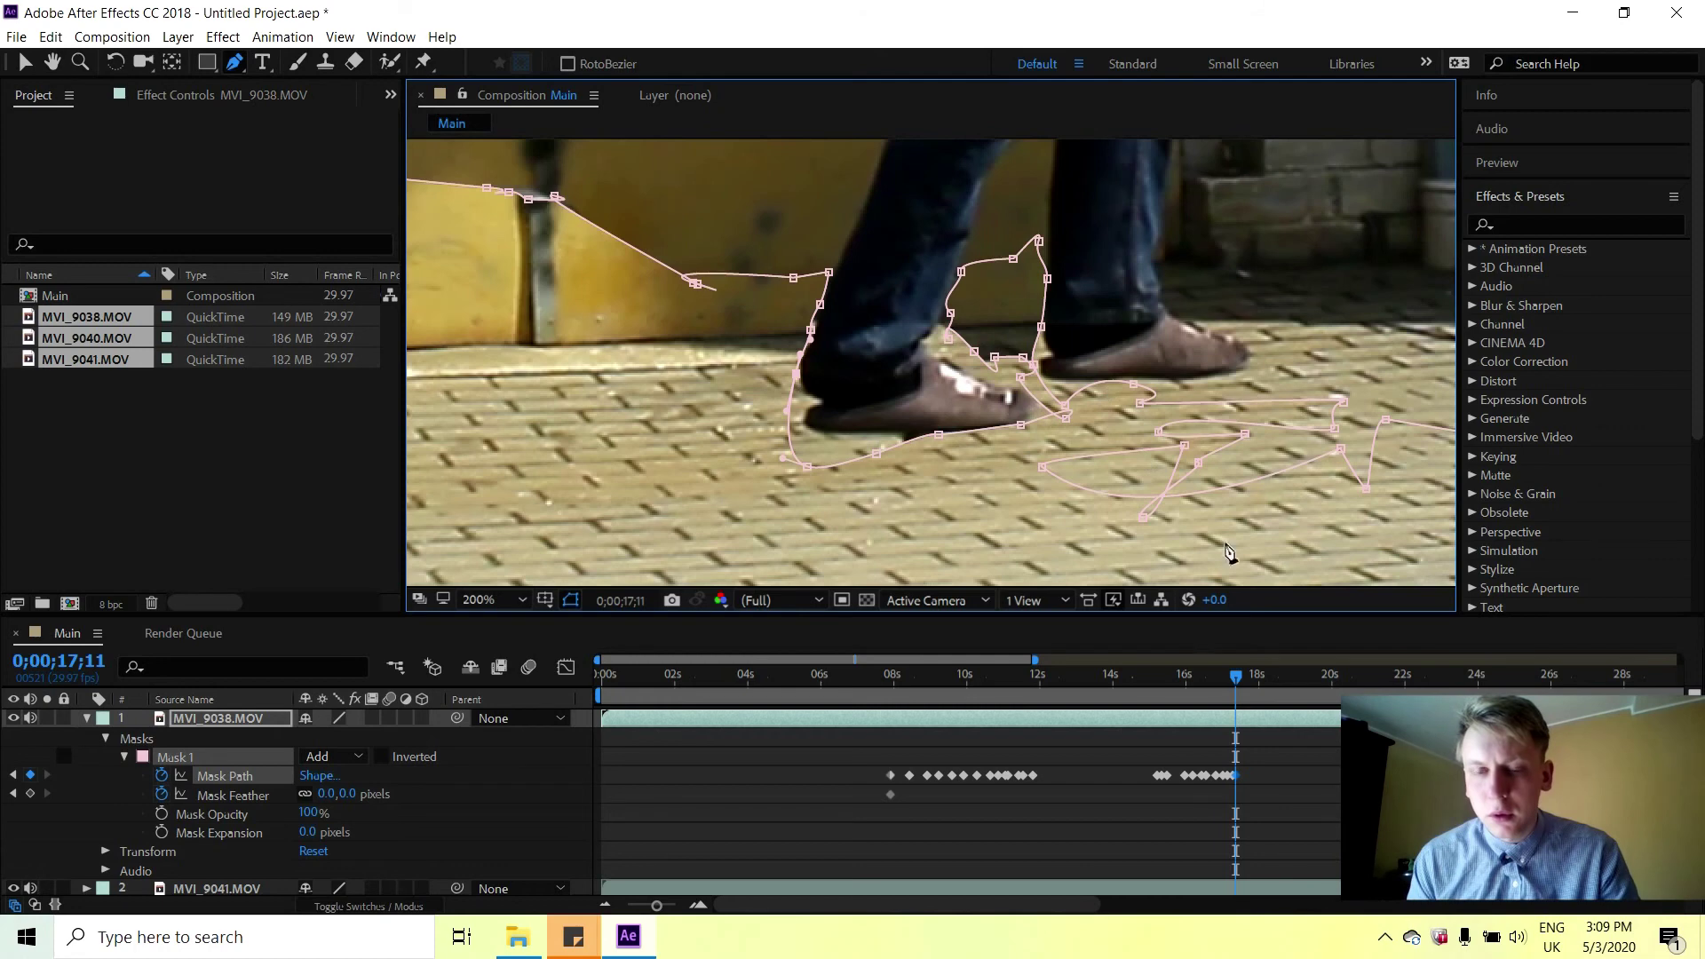
{"action": "left_click", "coordinate": [1240, 679]}
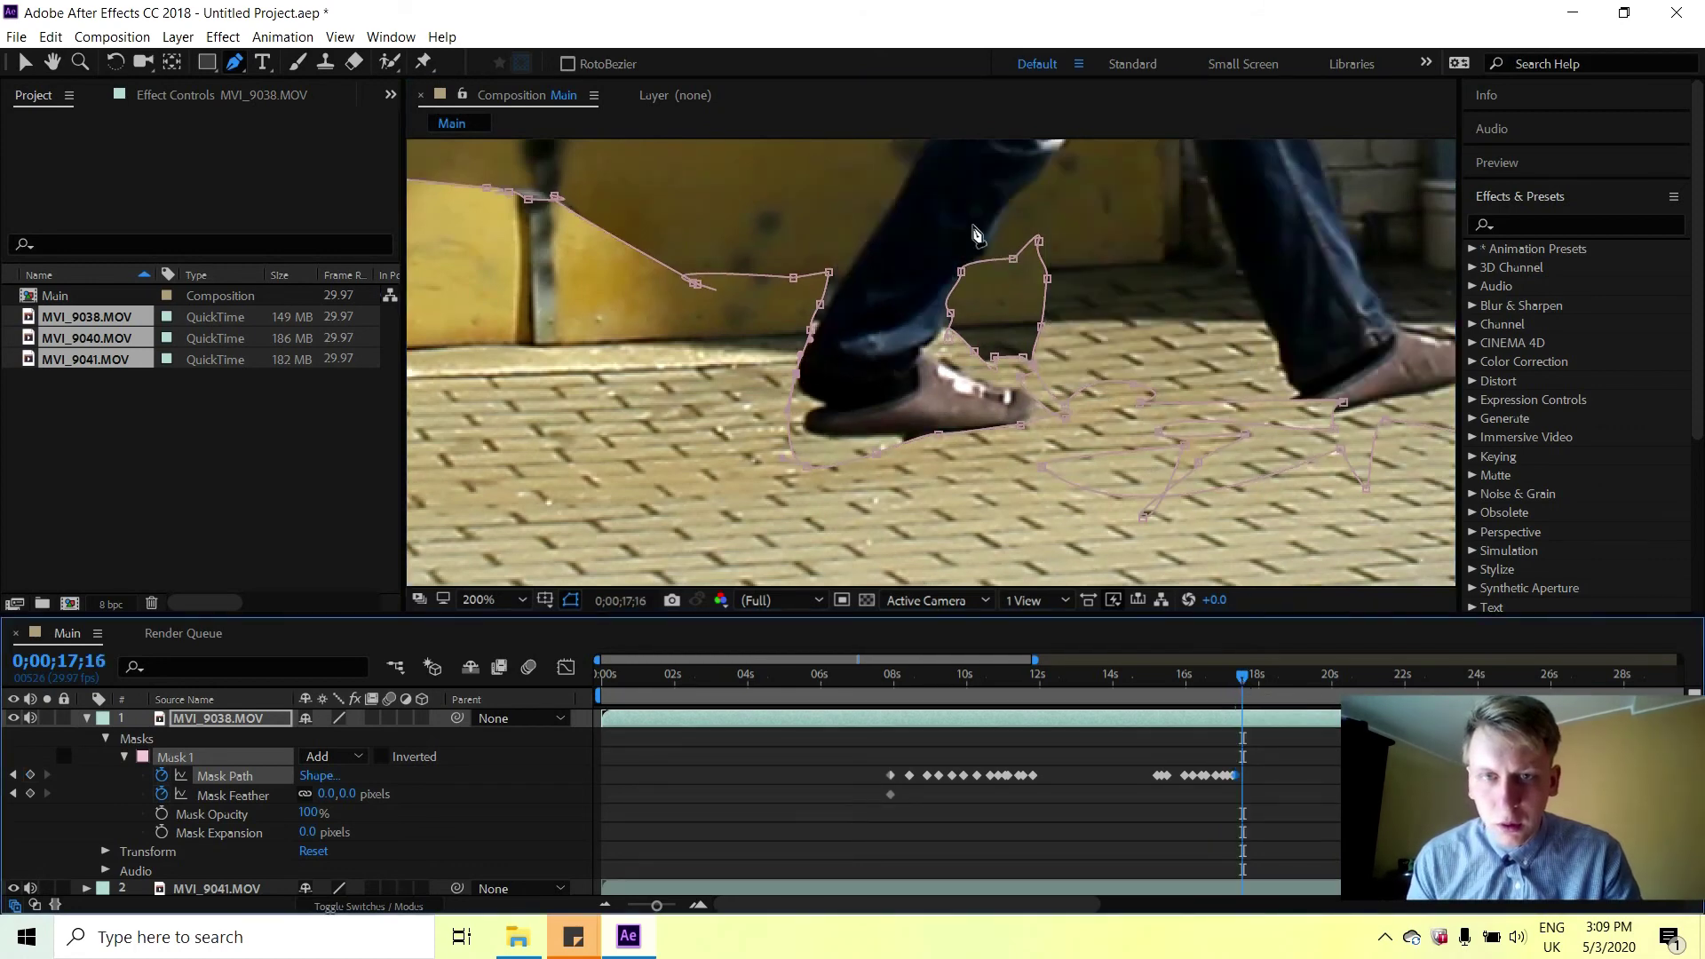
Move a mask point to key frame 17;16, dismiss the warning, and undo the accidental Mask 2.
{"action": "left_click_drag", "start_coordinate": [960, 270], "coordinate": [1004, 278]}
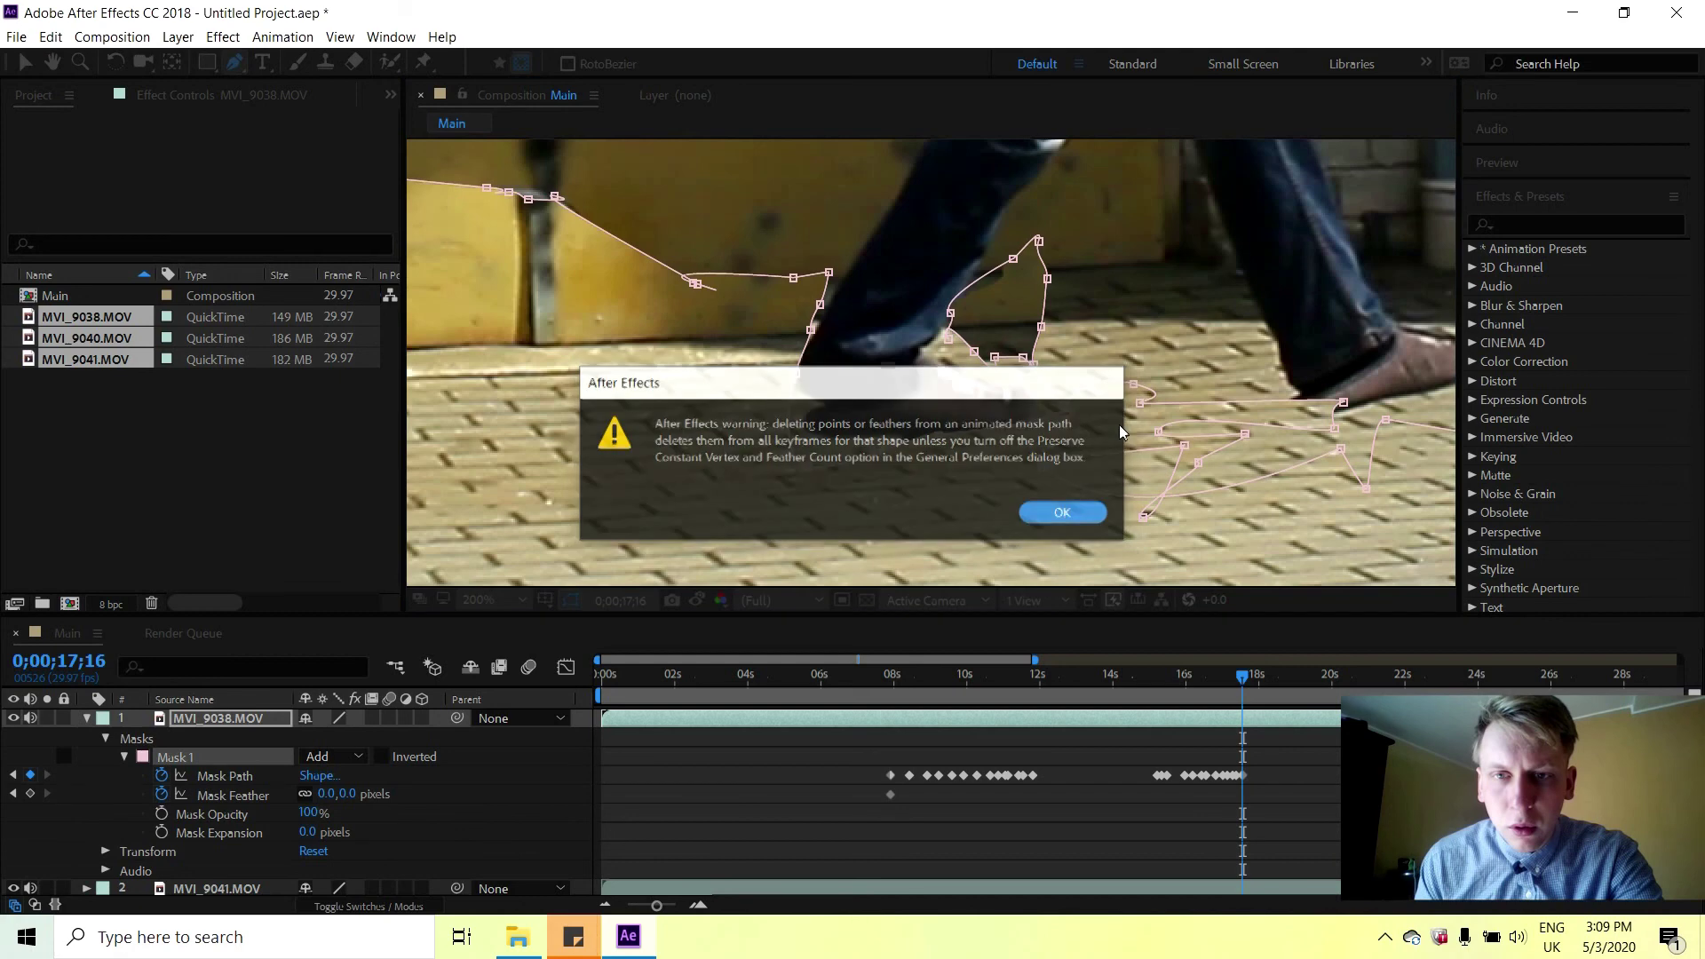
{"action": "left_click", "coordinate": [1090, 515]}
{"action": "left_click", "coordinate": [1121, 283]}
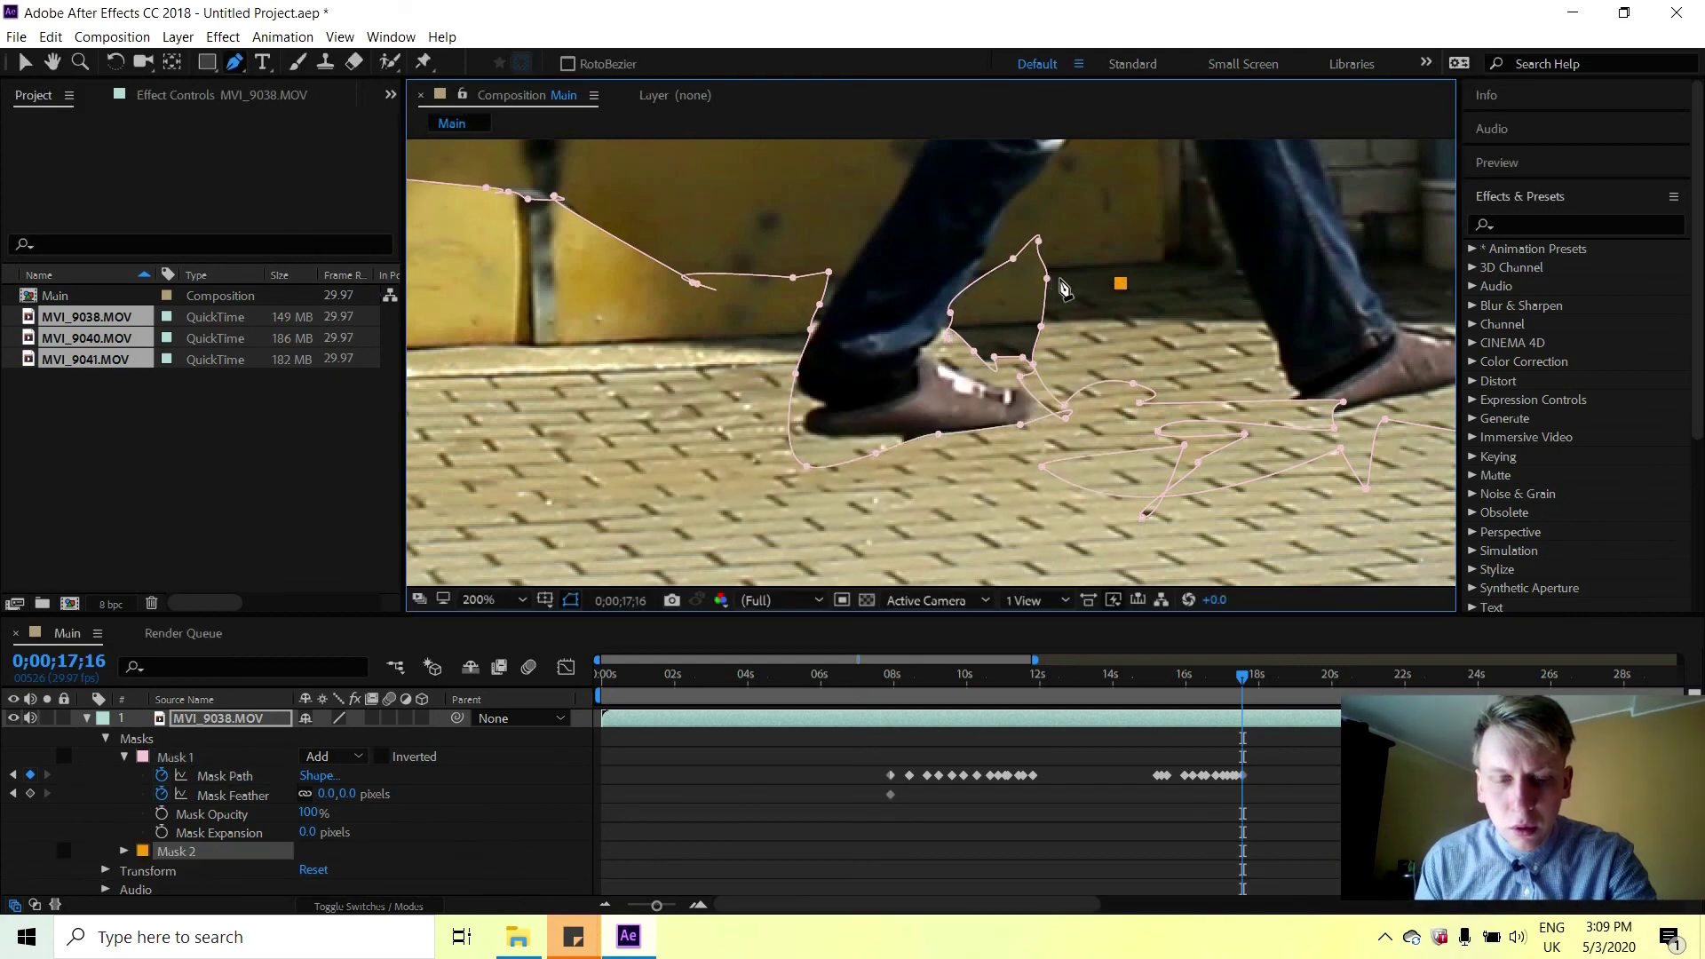
{"action": "key", "text": "ctrl+z"}
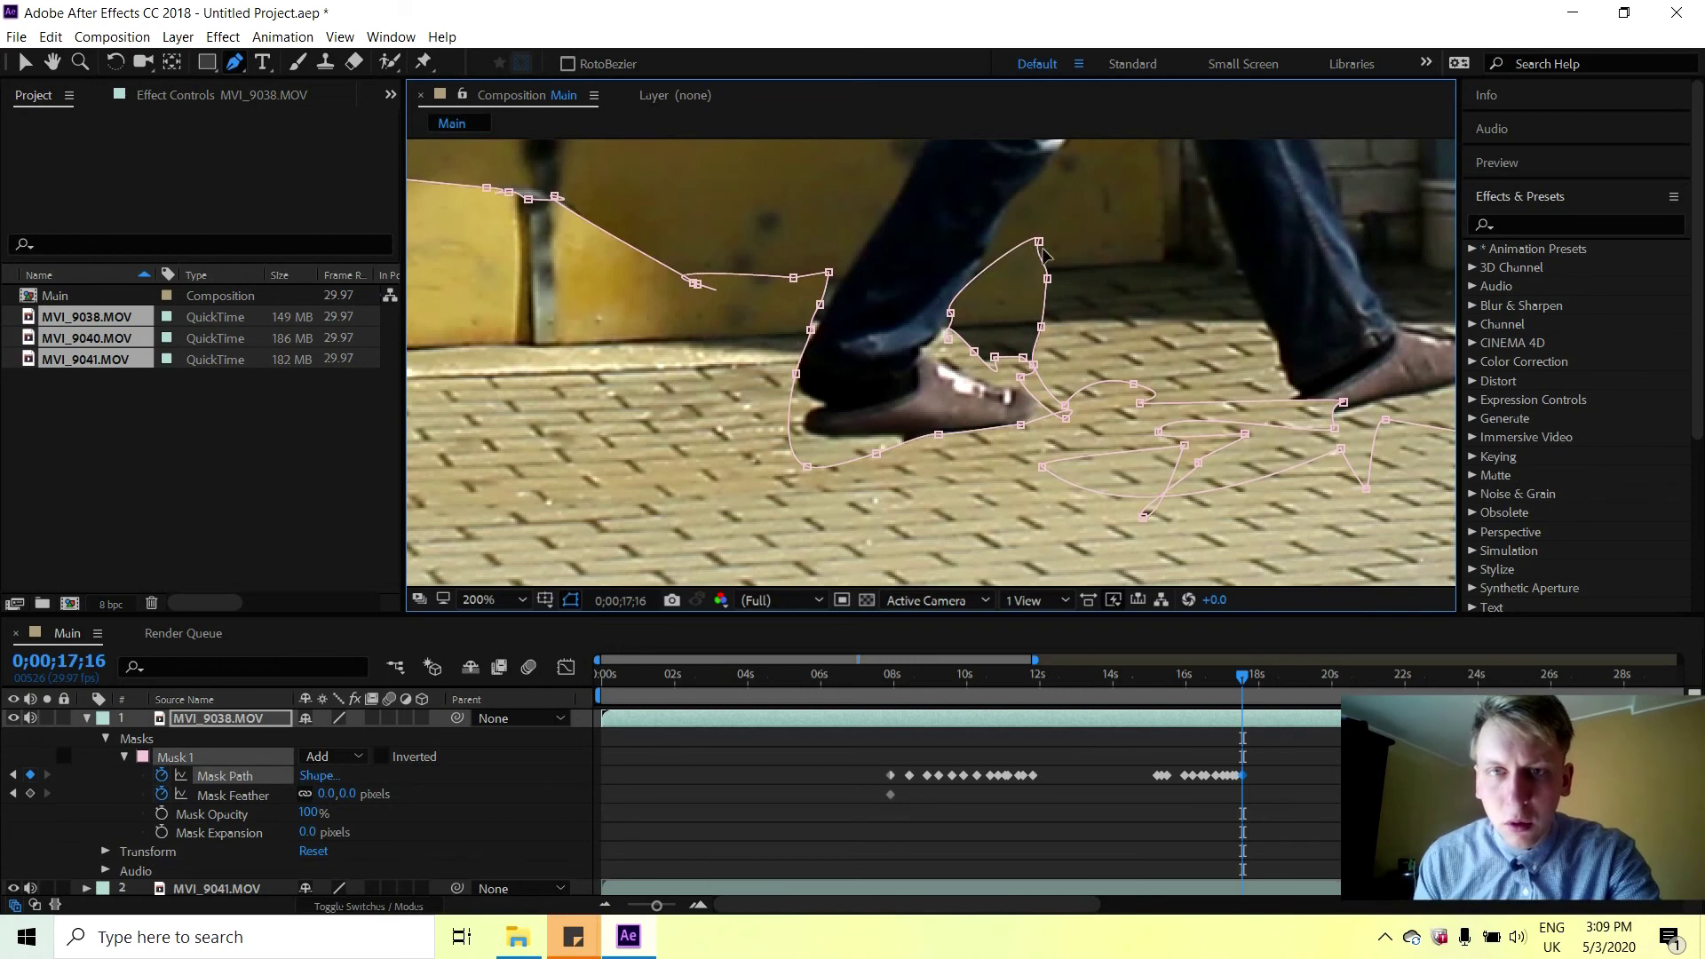
Delete all the points of the stray loop between the legs.
{"action": "left_click_drag", "start_coordinate": [1038, 242], "coordinate": [1049, 280]}
{"action": "key", "text": "Delete"}
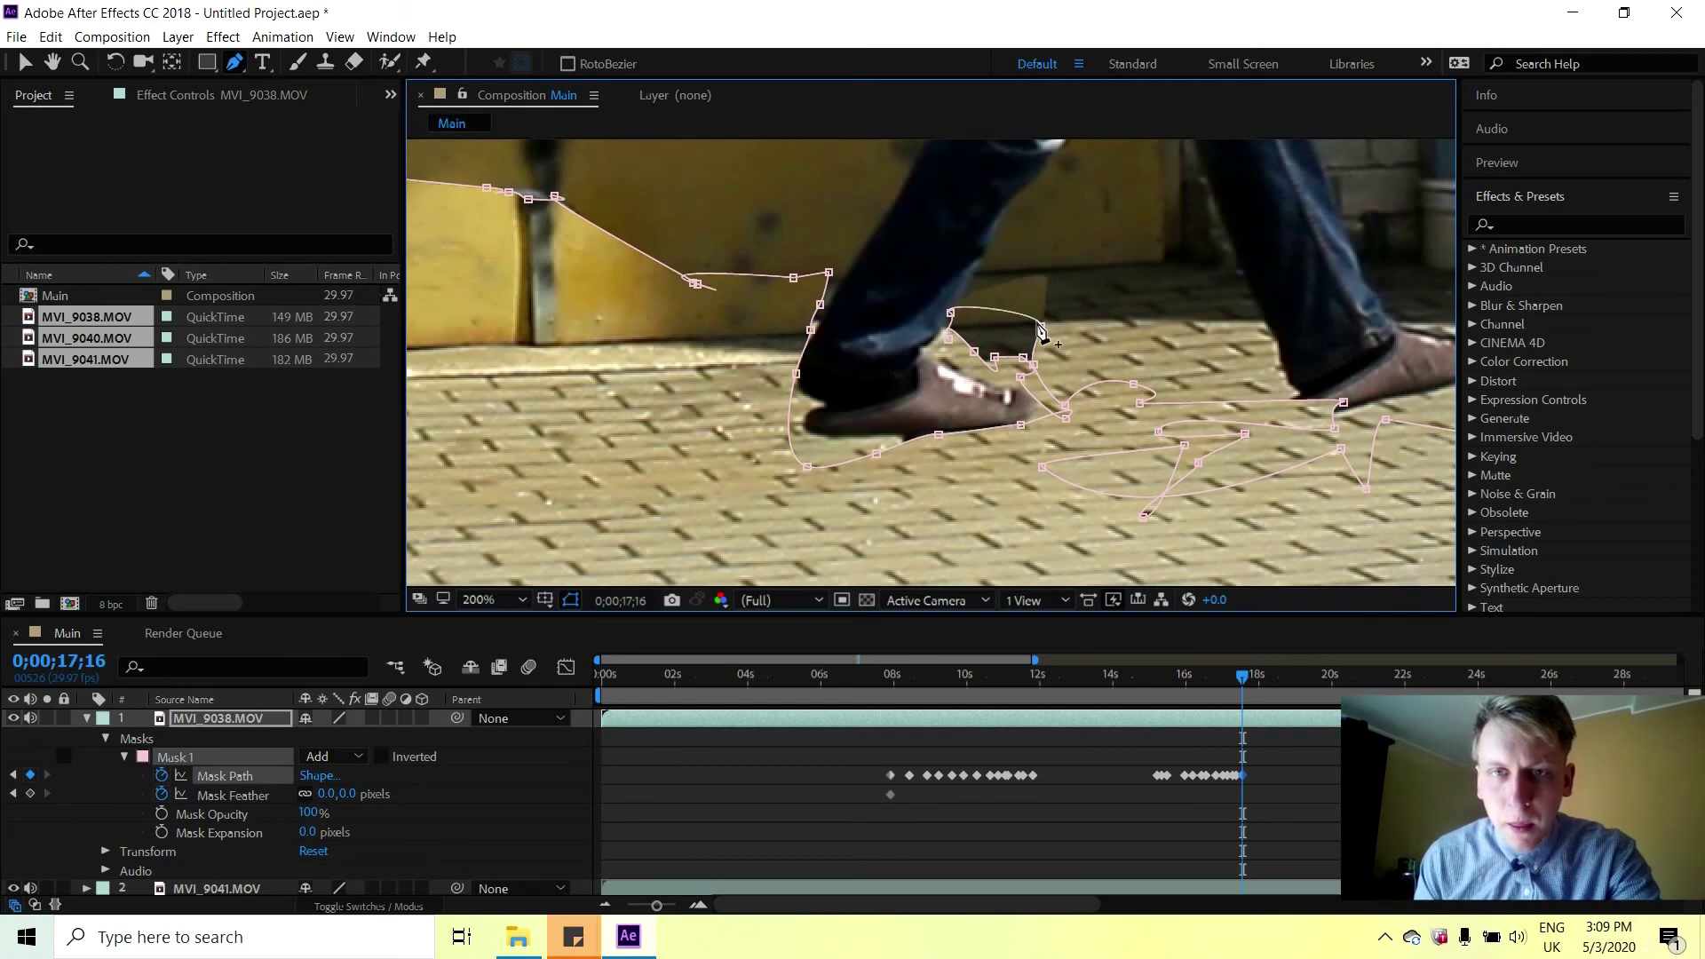
{"action": "left_click", "coordinate": [1042, 328]}
{"action": "key", "text": "Delete"}
{"action": "left_click", "coordinate": [950, 314]}
{"action": "key", "text": "Delete"}
{"action": "left_click", "coordinate": [949, 337]}
{"action": "key", "text": "Delete"}
{"action": "left_click", "coordinate": [975, 351]}
{"action": "key", "text": "Delete"}
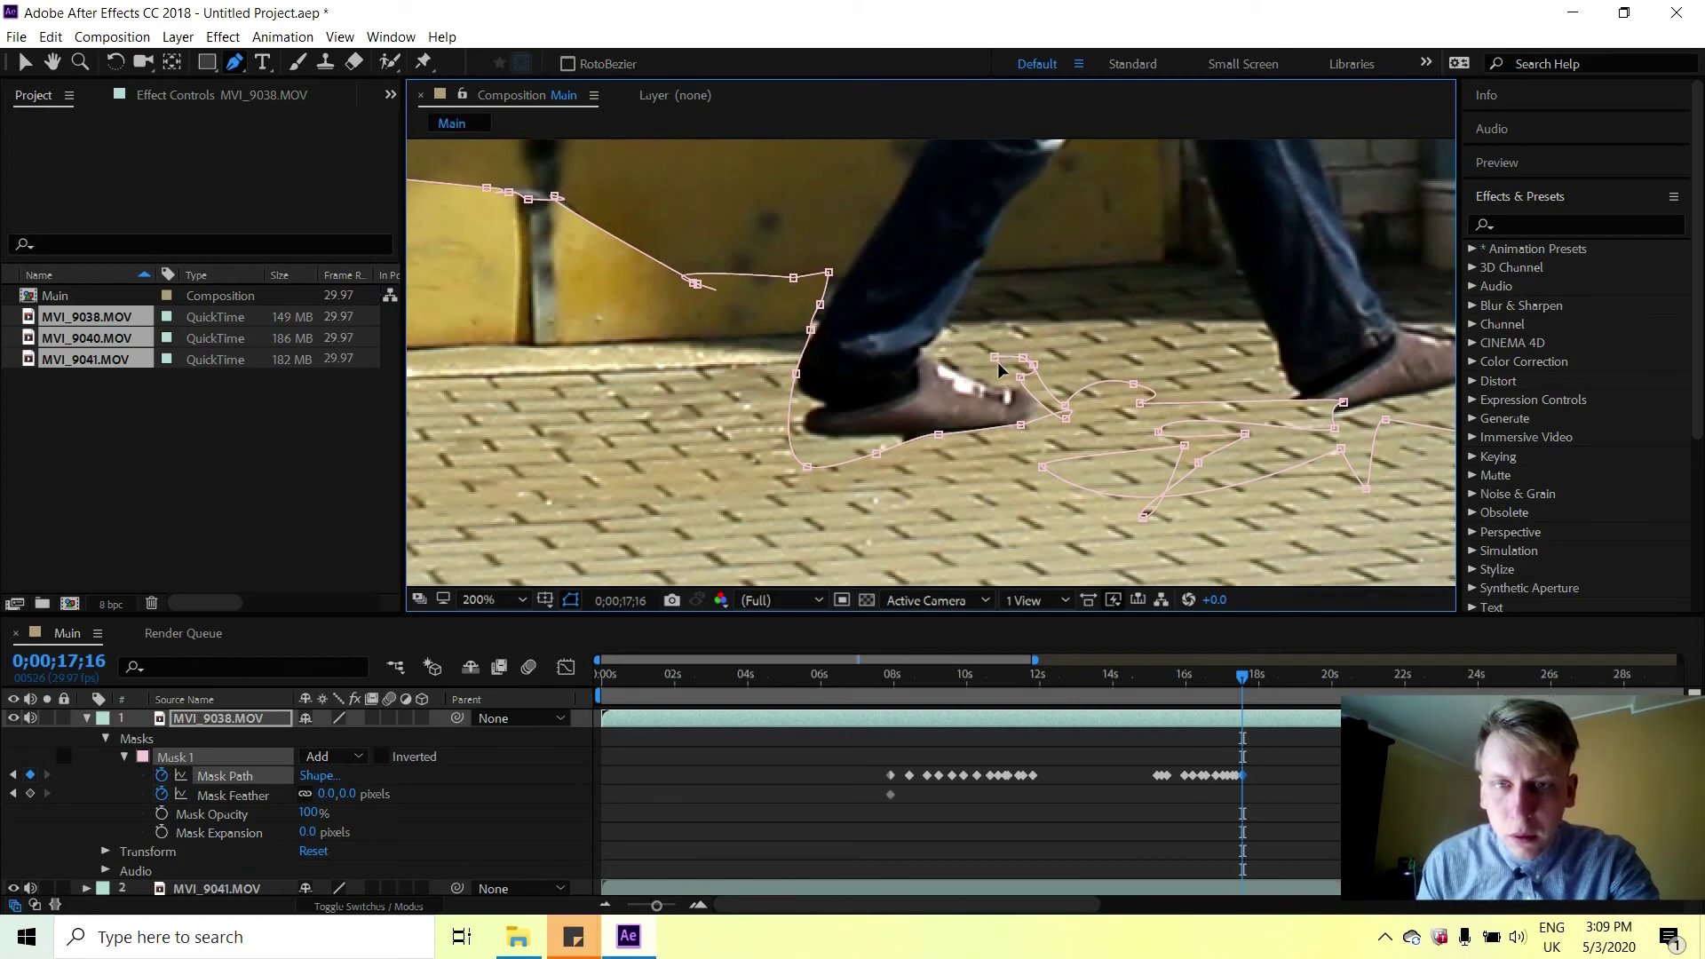
Fit the mask to the right shoe's toe and the back of the leg, then advance to 17;19.
{"action": "left_click_drag", "start_coordinate": [1344, 402], "coordinate": [1276, 409]}
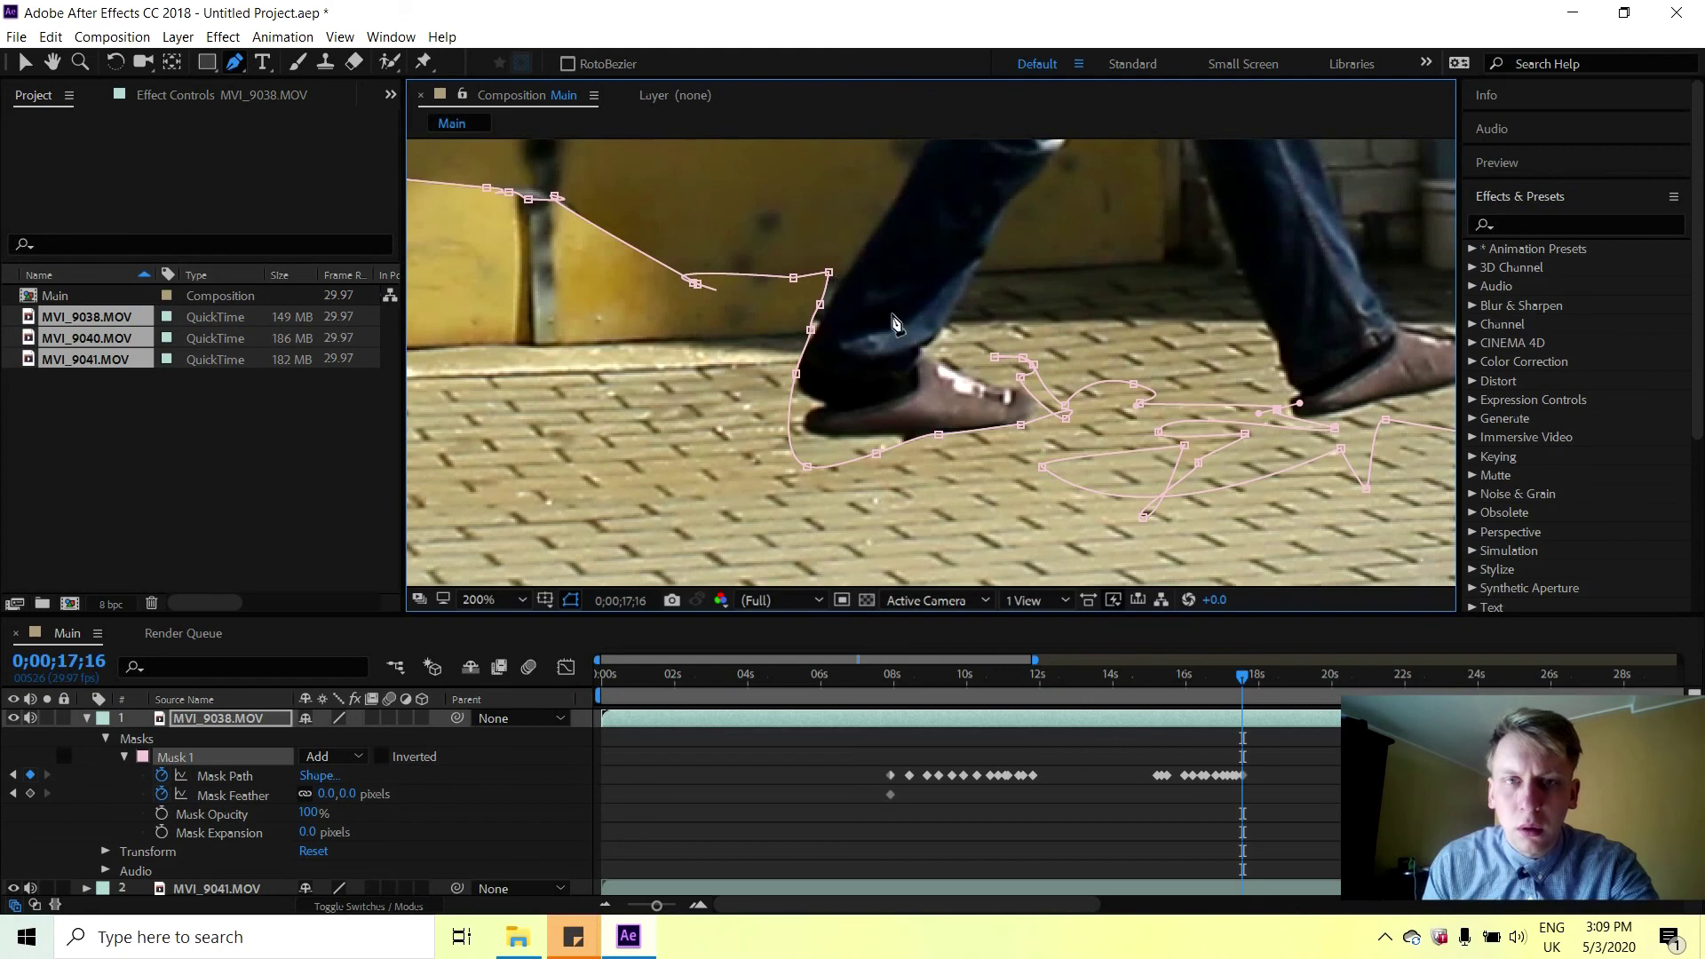
{"action": "mouse_move", "coordinate": [829, 273]}
{"action": "left_mouse_down"}
{"action": "mouse_move", "coordinate": [846, 274]}
{"action": "mouse_move", "coordinate": [824, 306]}
{"action": "left_mouse_up"}
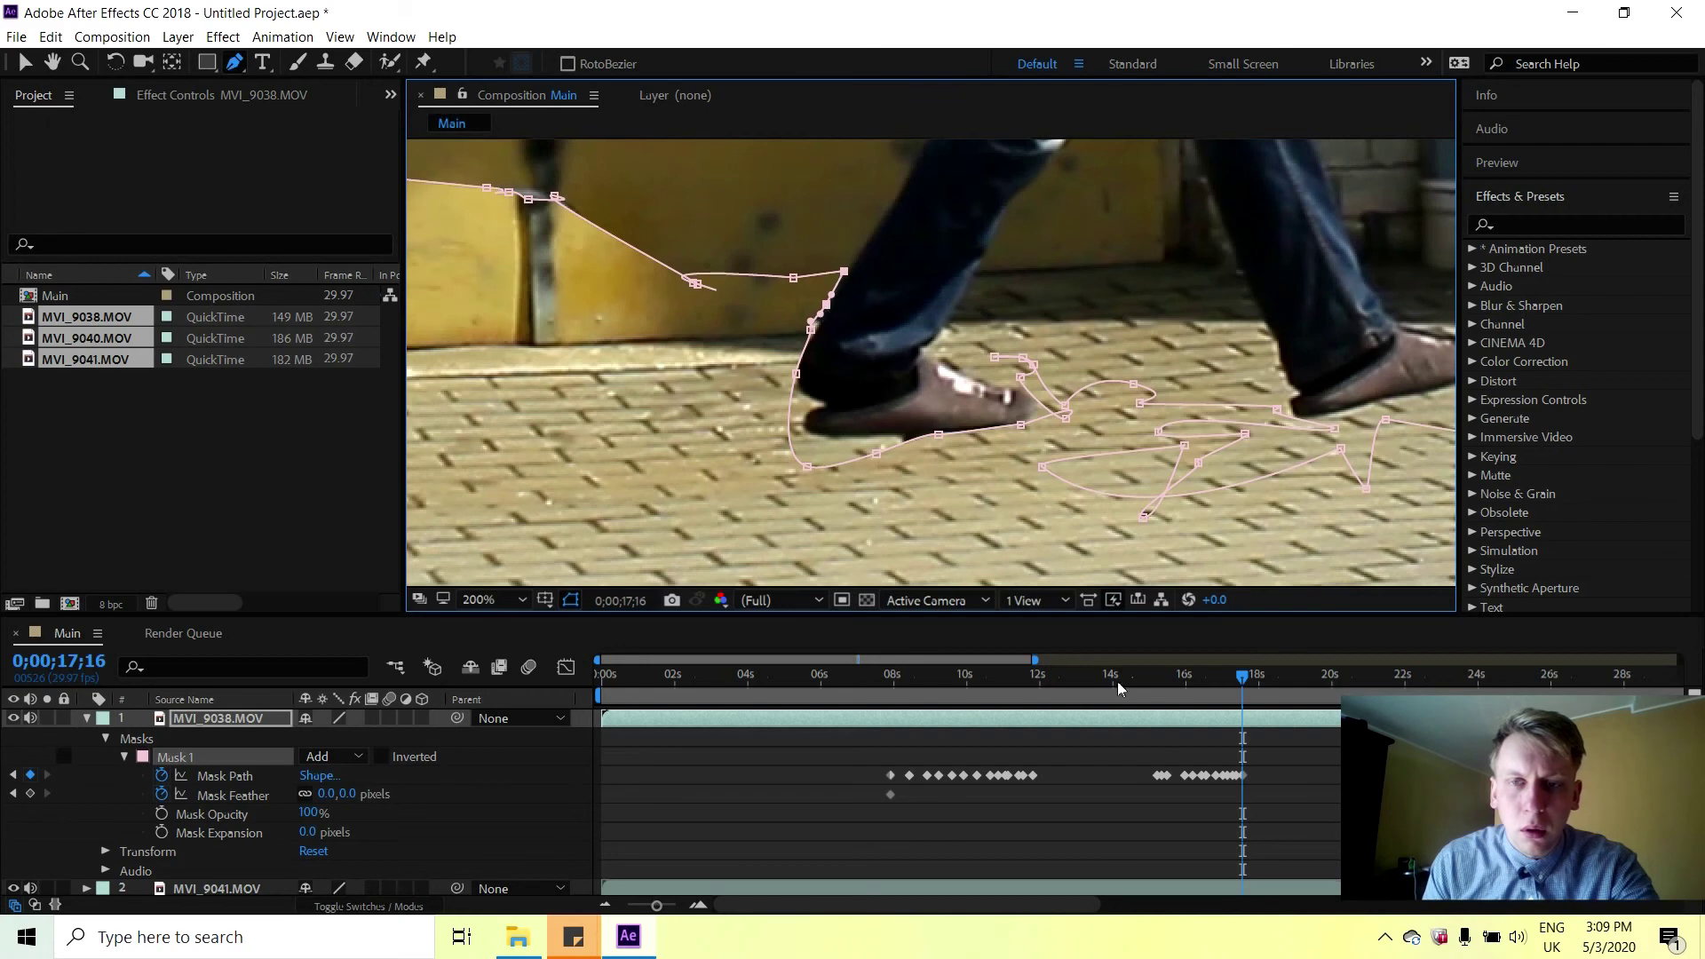
{"action": "left_click_drag", "start_coordinate": [1244, 675], "coordinate": [1249, 680]}
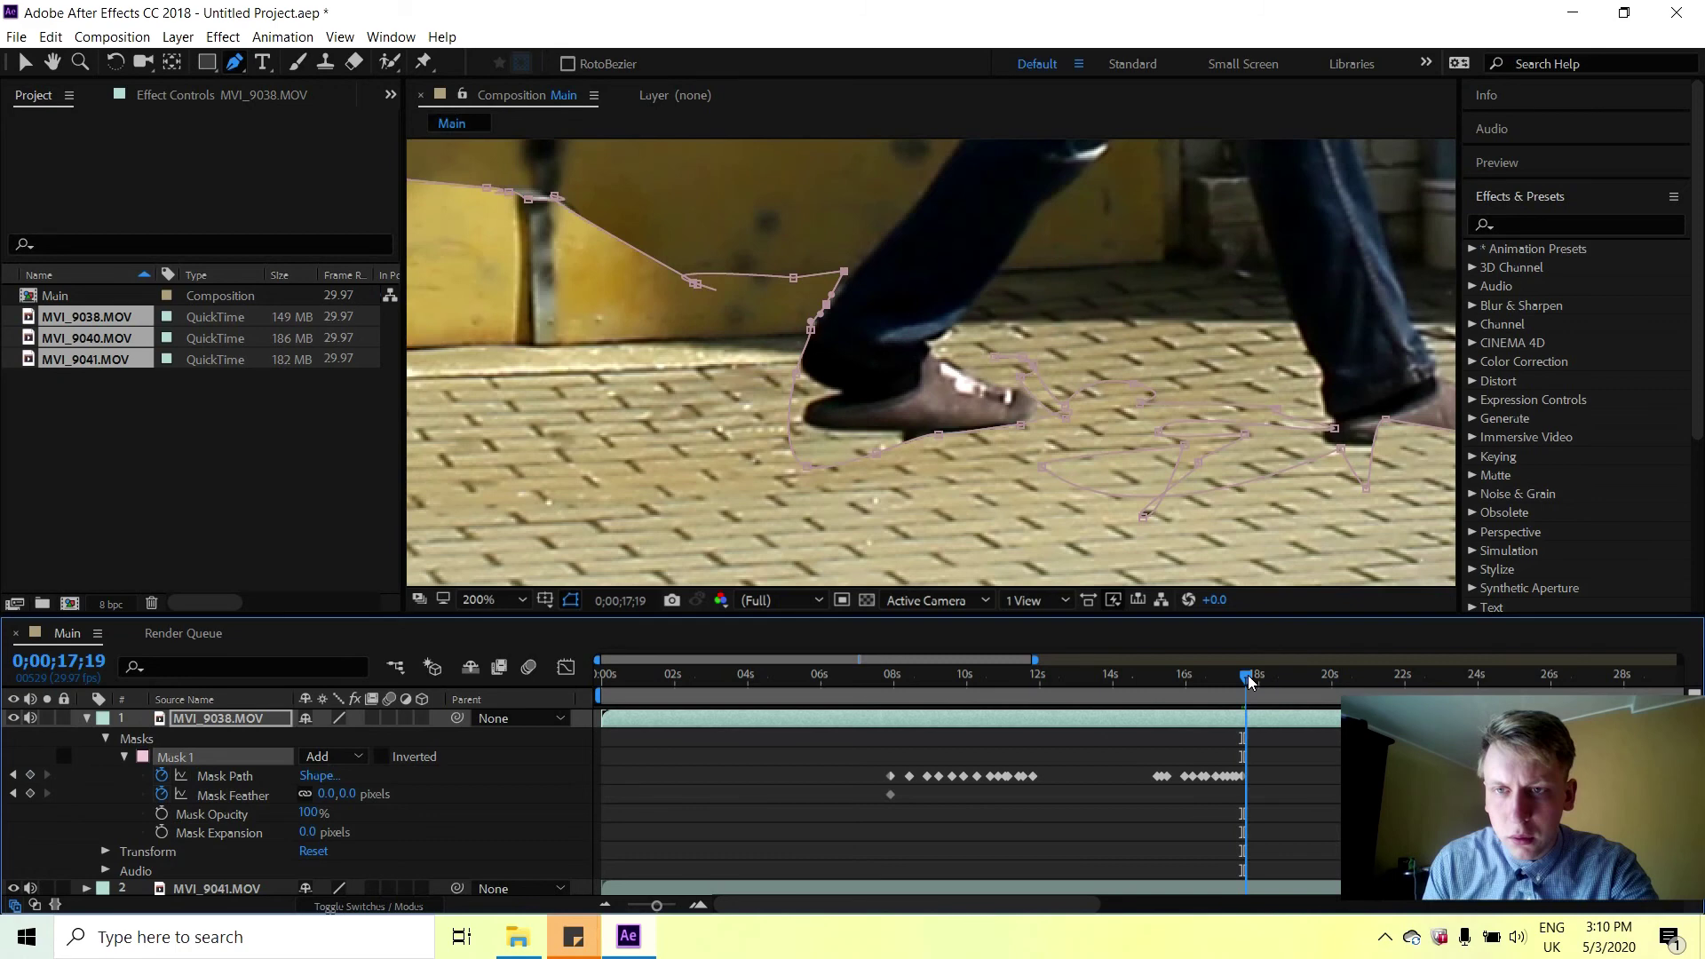
At 17;19, bring the right shoe into view and fit the mask points onto its sole and heel.
{"action": "key", "text": "h"}
{"action": "left_click_drag", "start_coordinate": [1285, 299], "coordinate": [981, 288]}
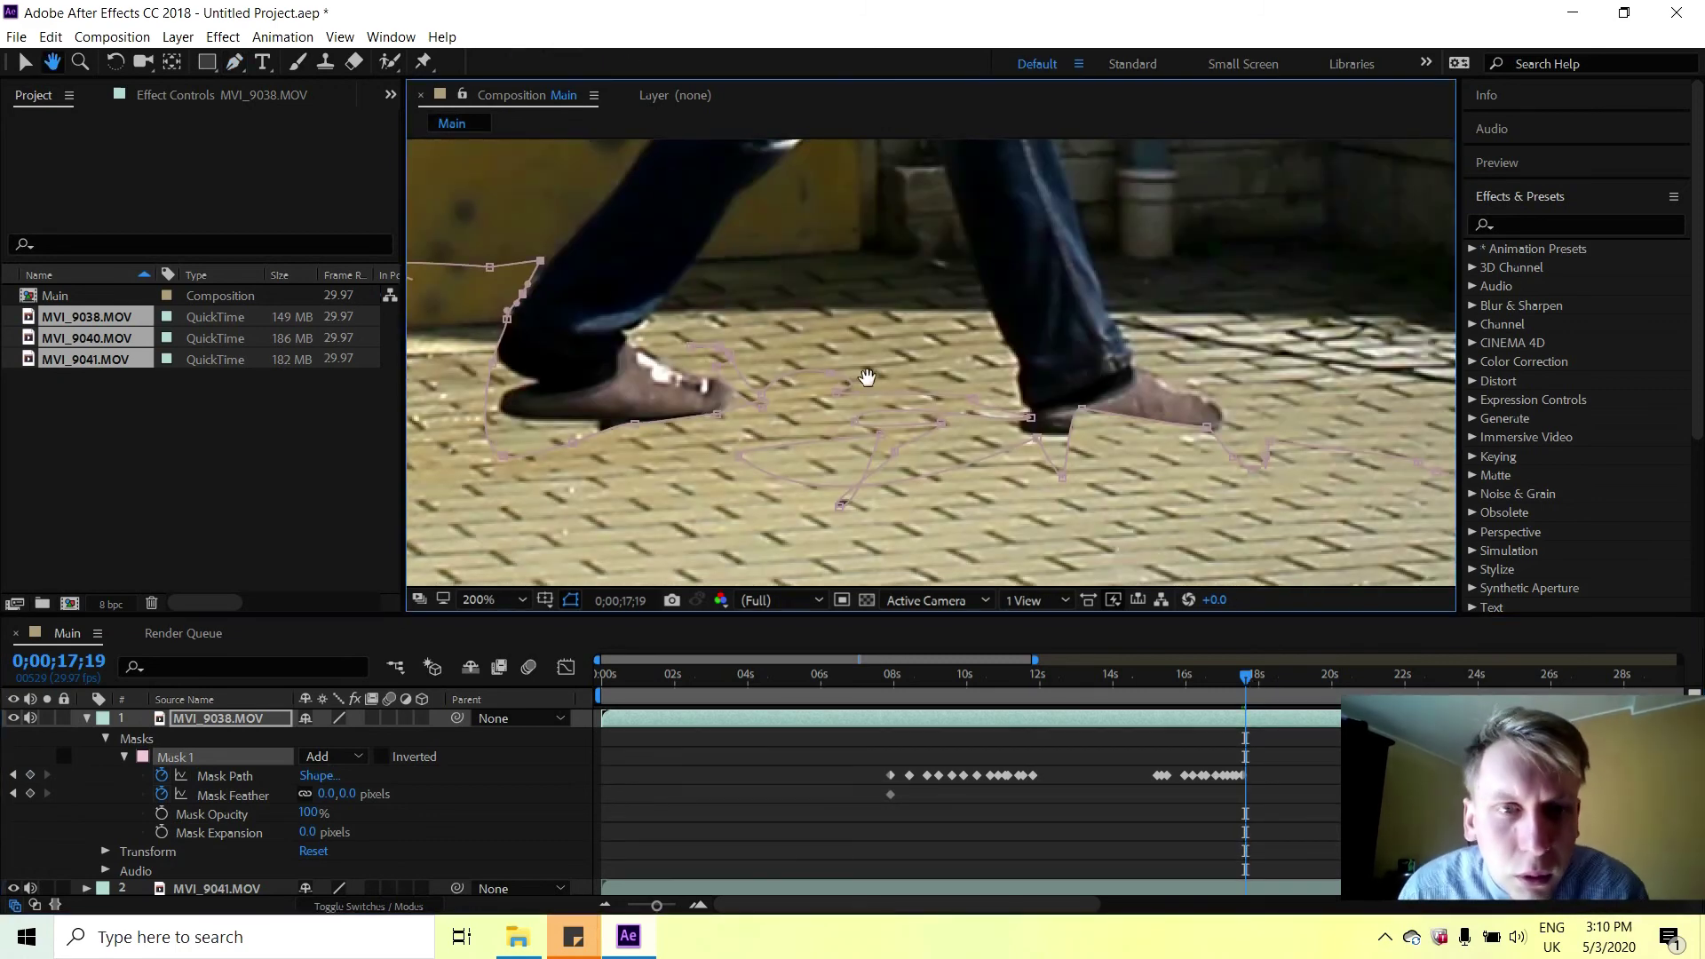
{"action": "key", "text": "g"}
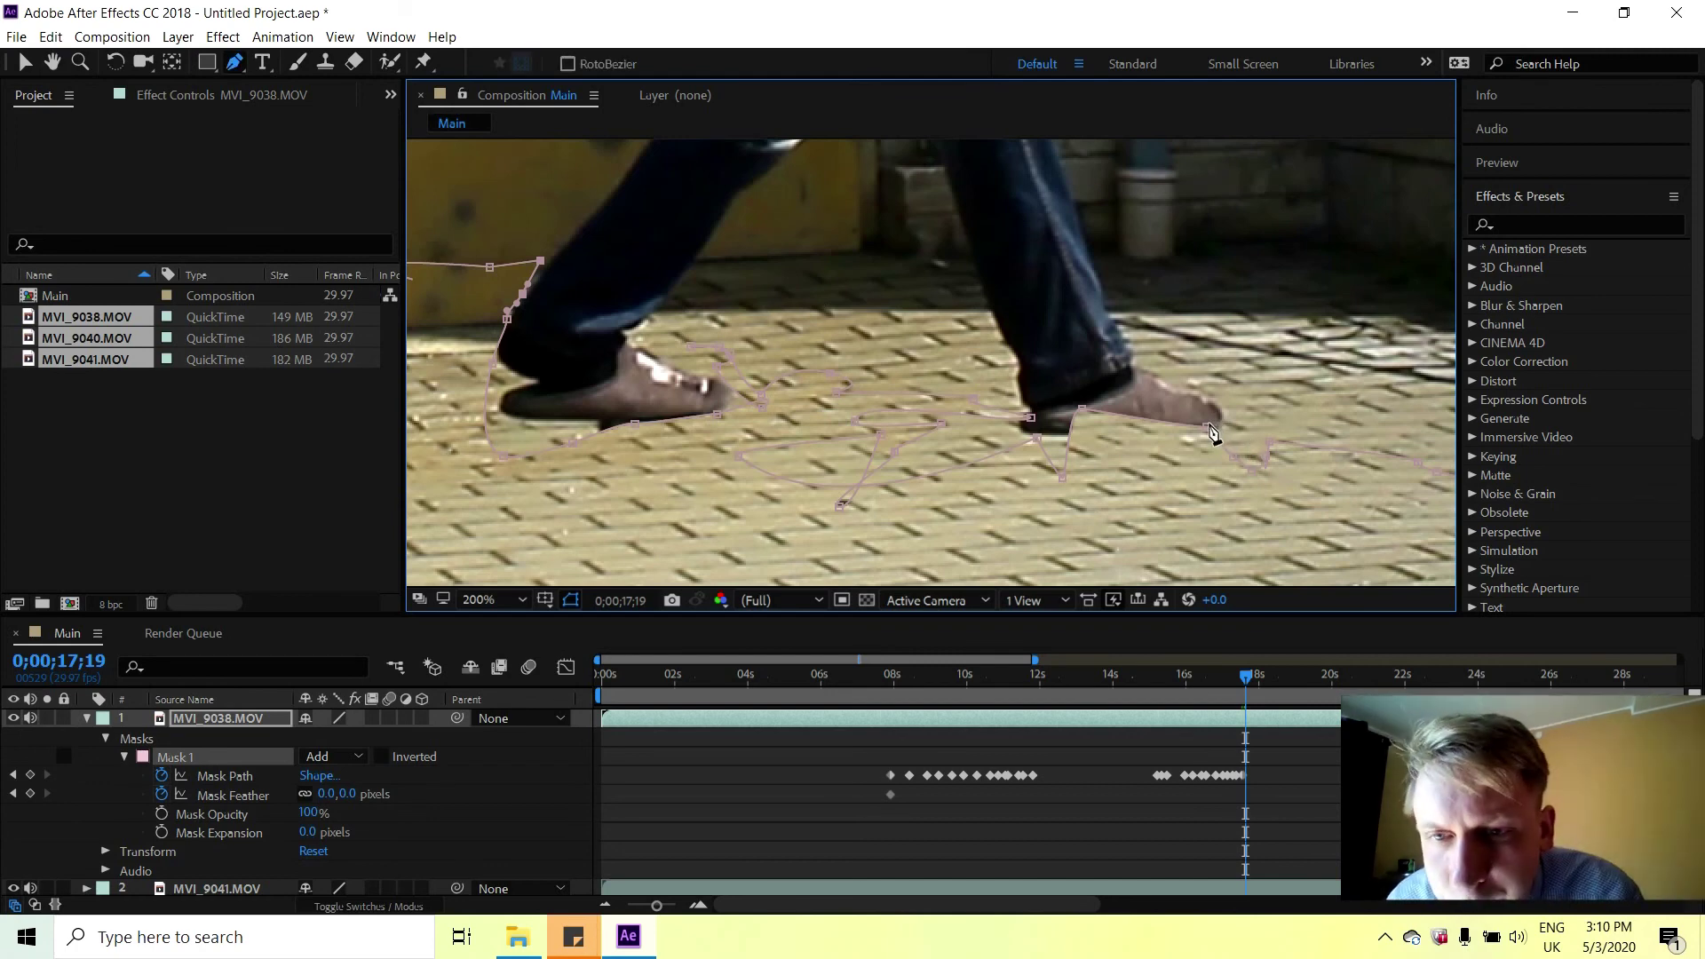
{"action": "mouse_move", "coordinate": [1204, 427]}
{"action": "left_mouse_down"}
{"action": "mouse_move", "coordinate": [1198, 471]}
{"action": "mouse_move", "coordinate": [1207, 450]}
{"action": "left_mouse_up"}
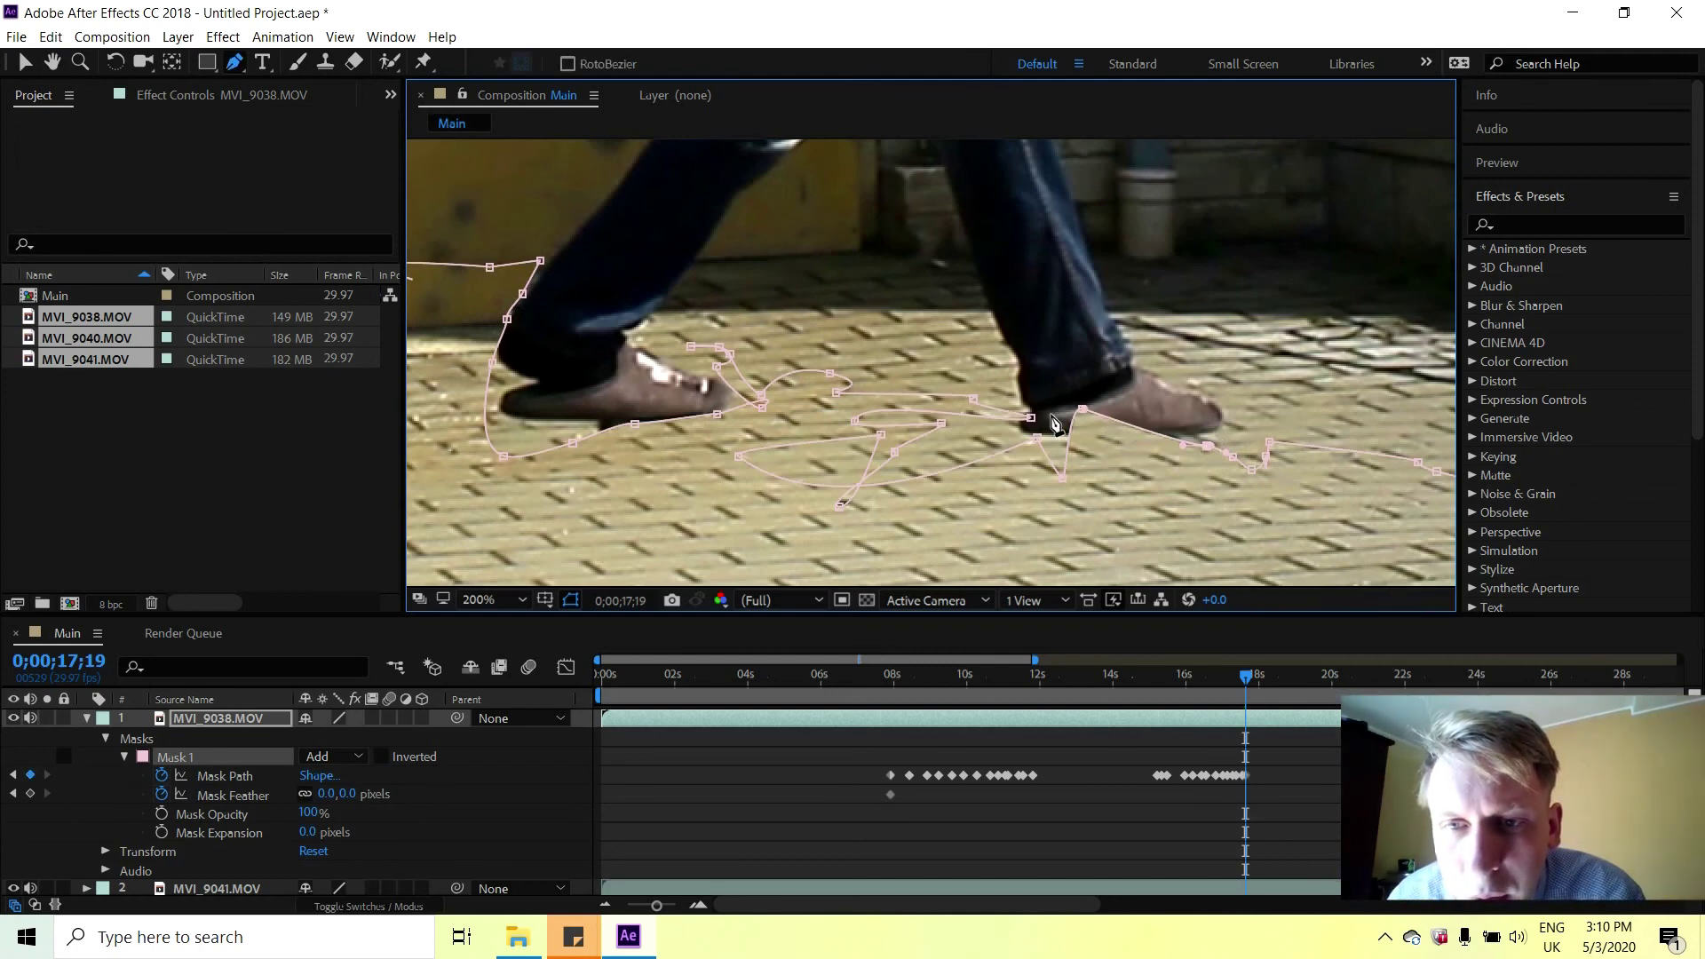
{"action": "left_click_drag", "start_coordinate": [1089, 420], "coordinate": [1086, 441]}
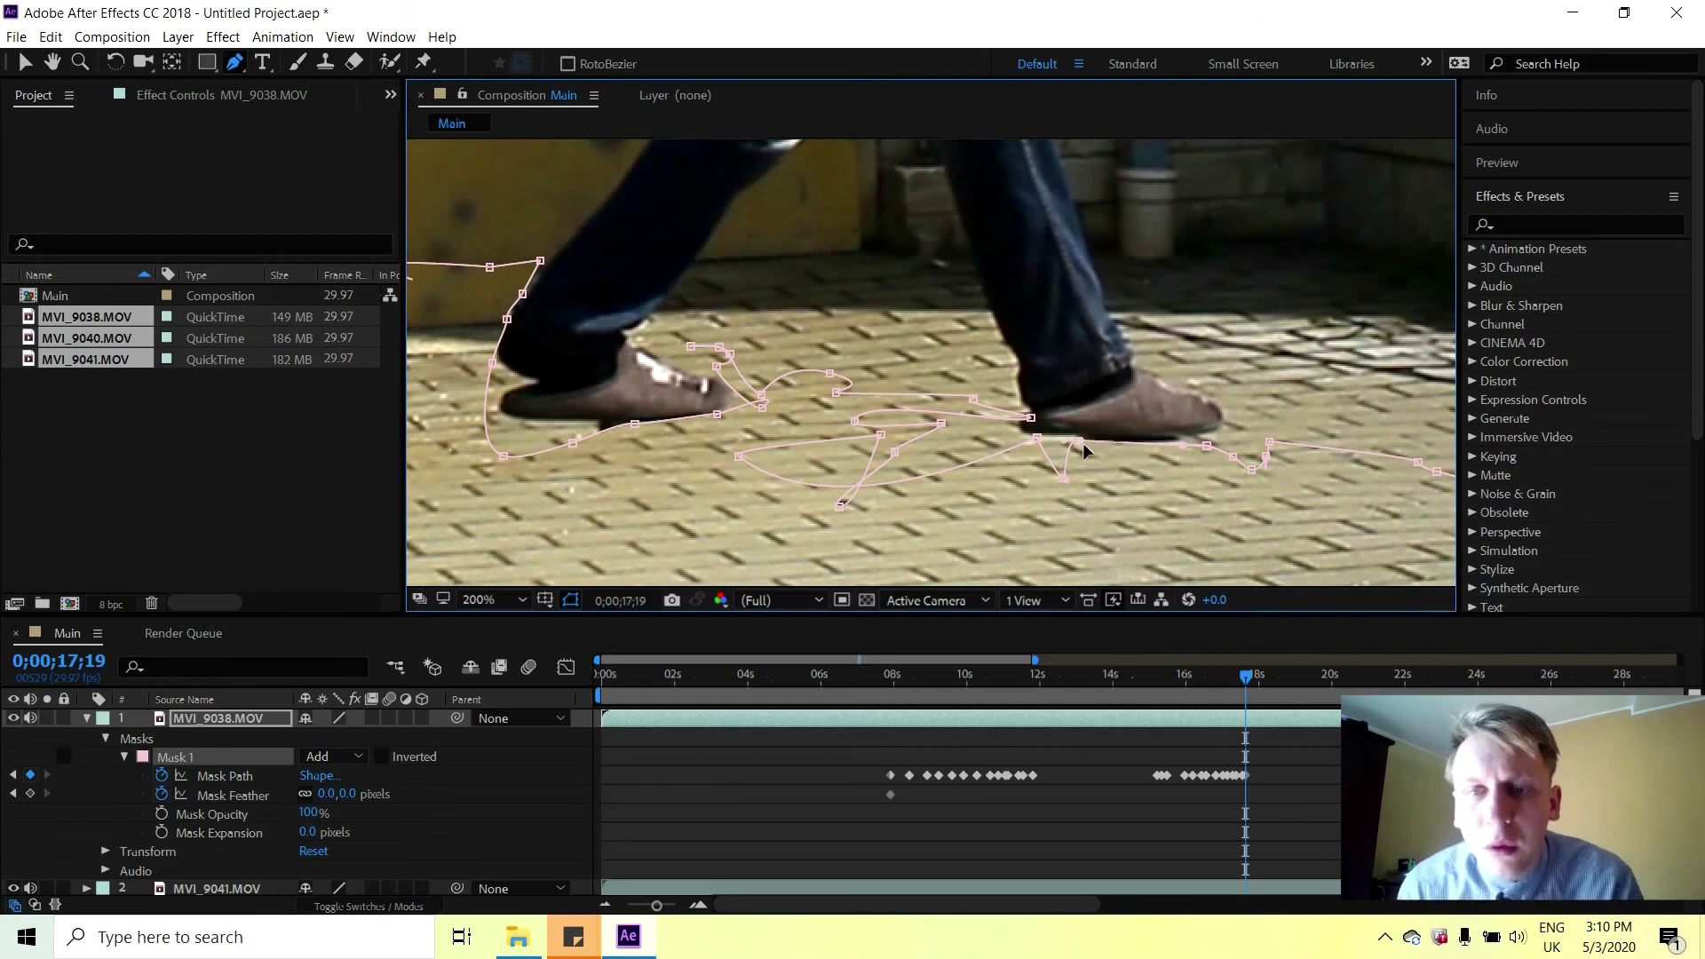
{"action": "left_click_drag", "start_coordinate": [1030, 418], "coordinate": [1004, 422]}
At 17;25, add points around the front shoe, refit the right heel and toe, then go to 18;05.
{"action": "left_click", "coordinate": [1248, 680]}
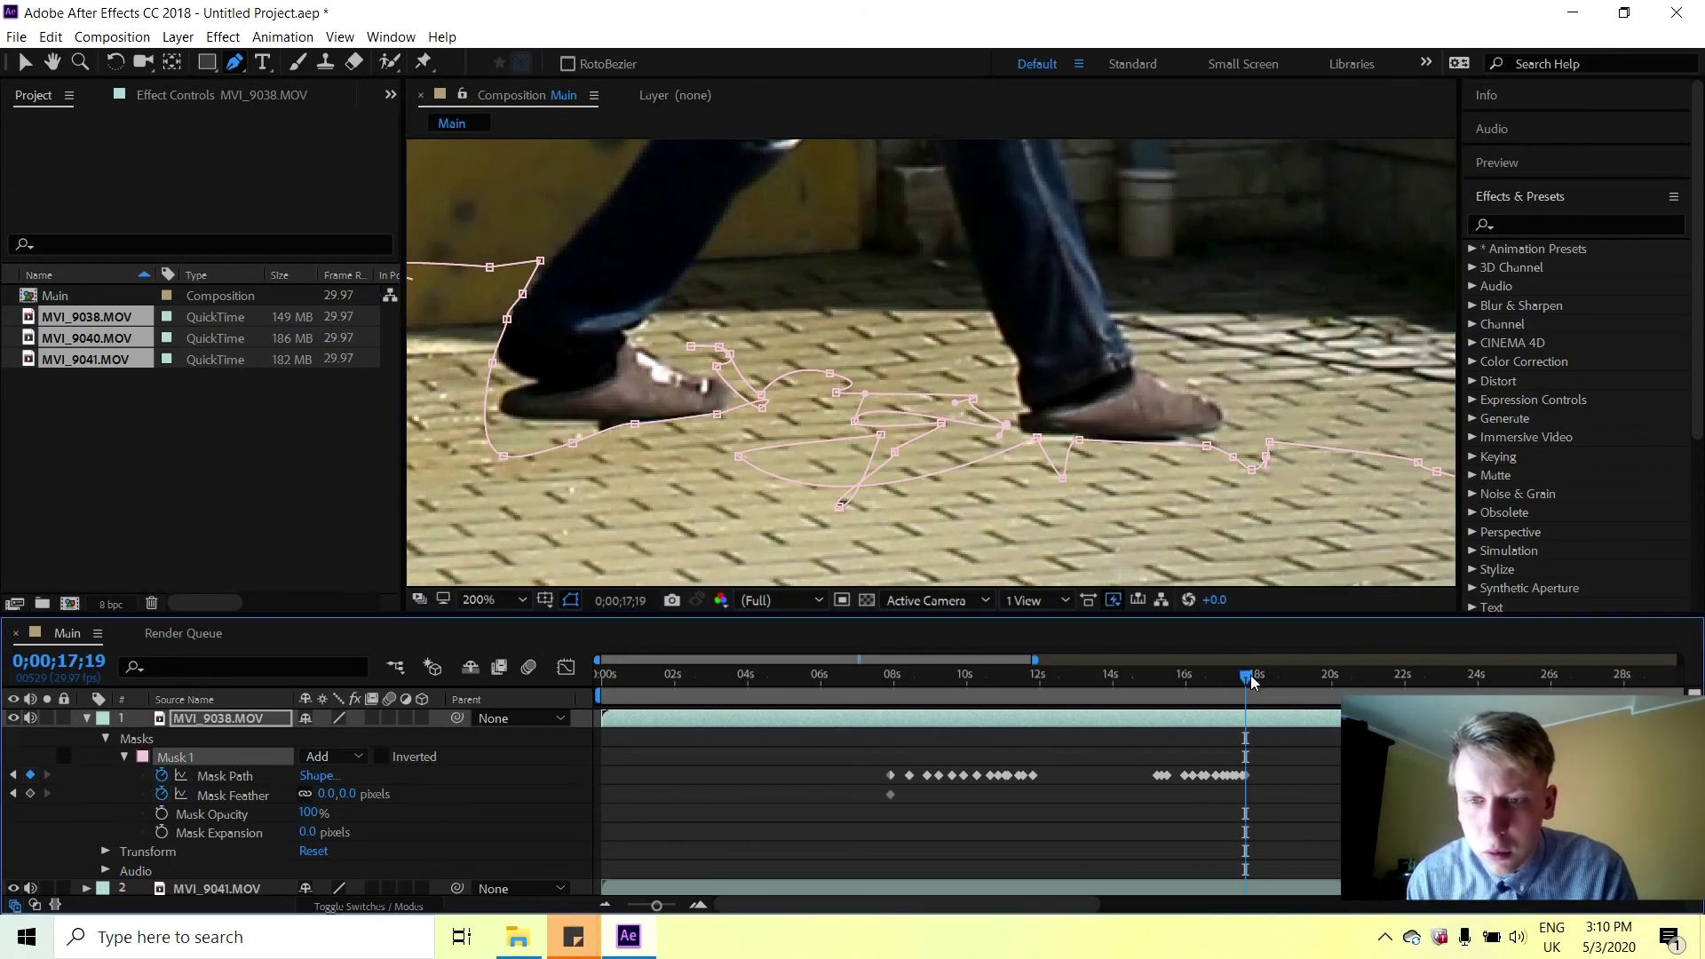
{"action": "left_click", "coordinate": [1251, 682]}
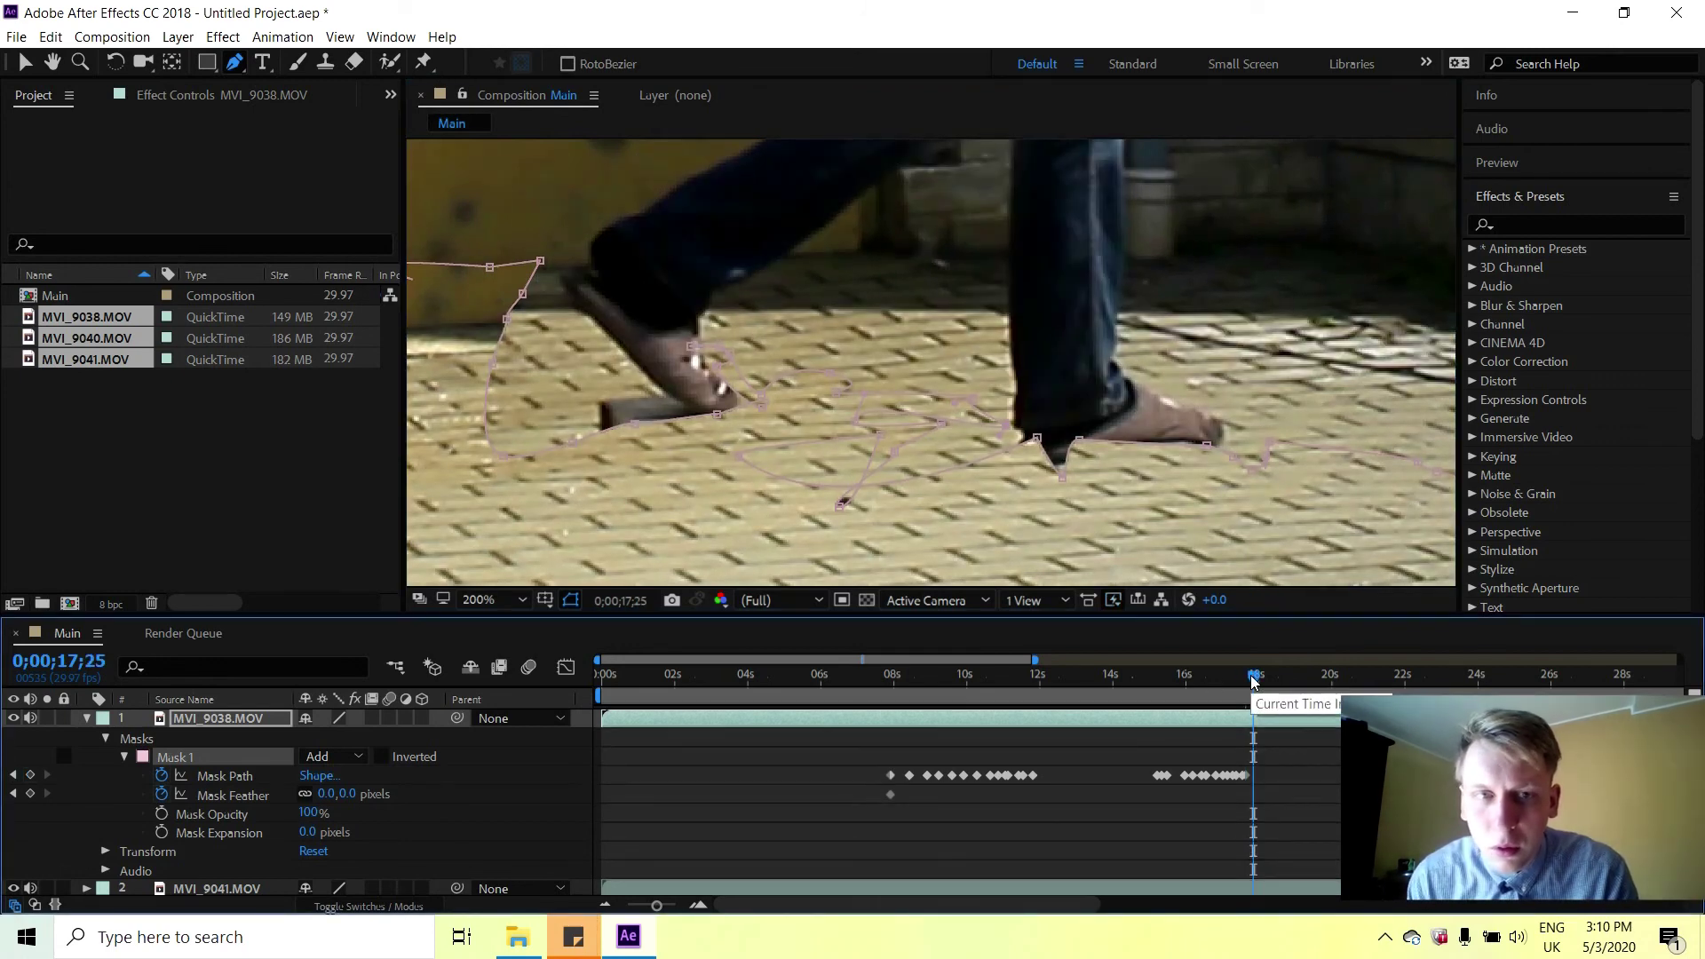
{"action": "left_click_drag", "start_coordinate": [633, 421], "coordinate": [605, 379]}
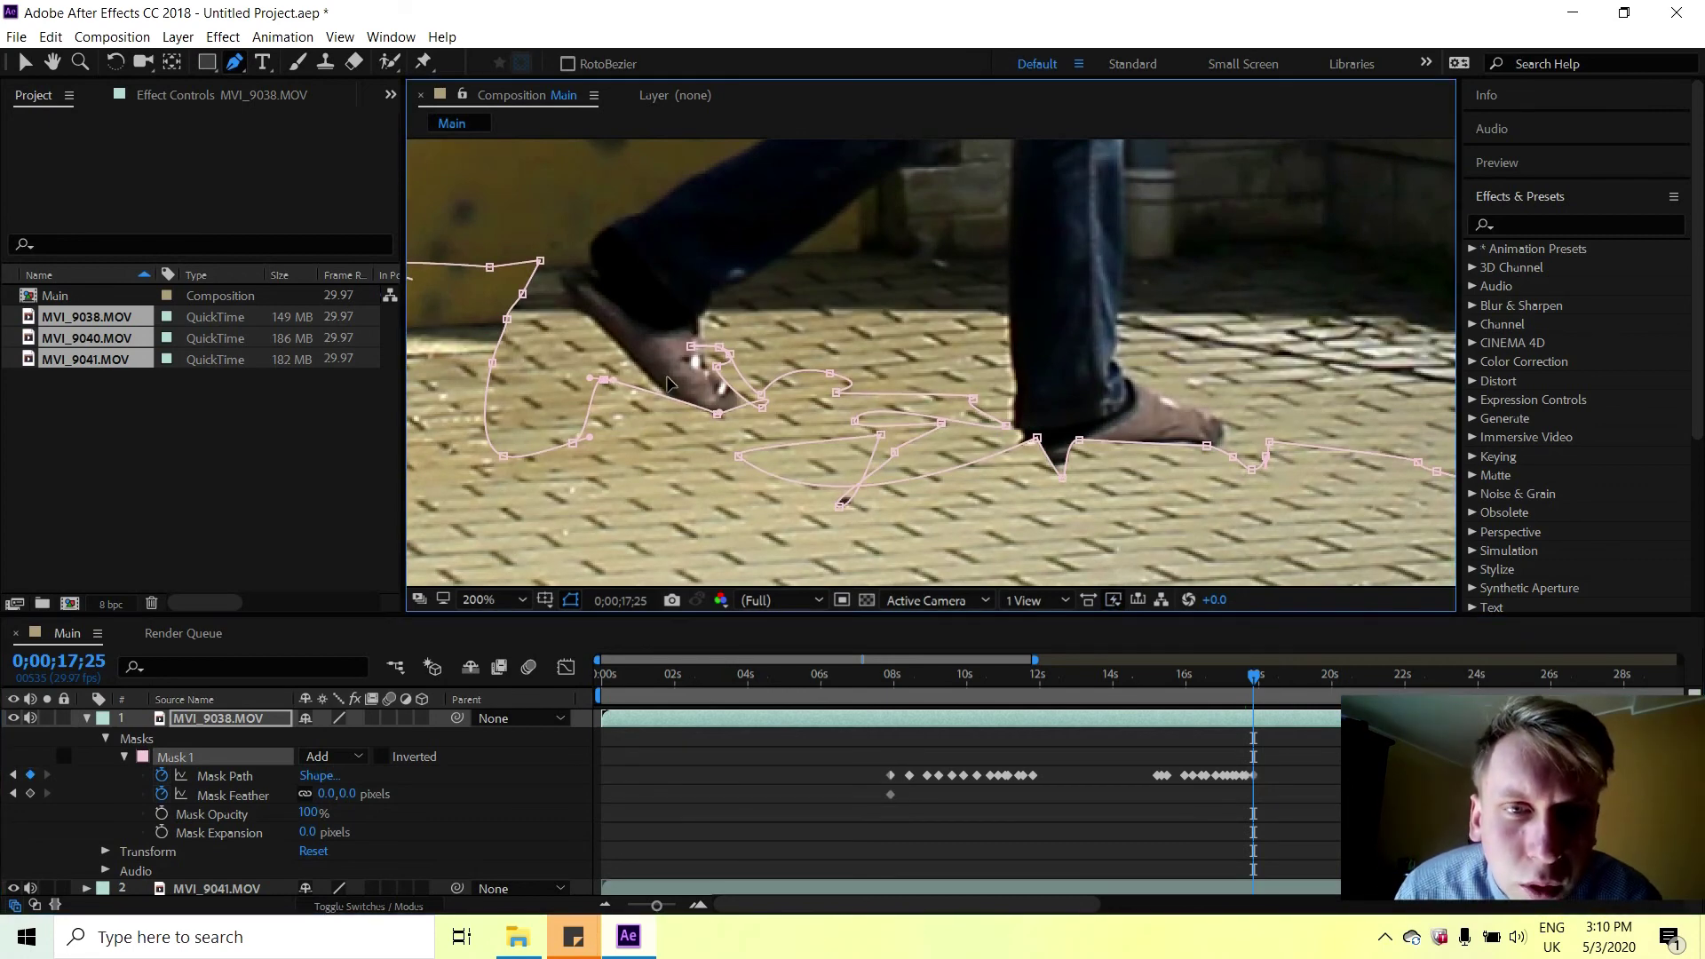
{"action": "left_click", "coordinate": [680, 403]}
{"action": "left_click_drag", "start_coordinate": [667, 403], "coordinate": [680, 411]}
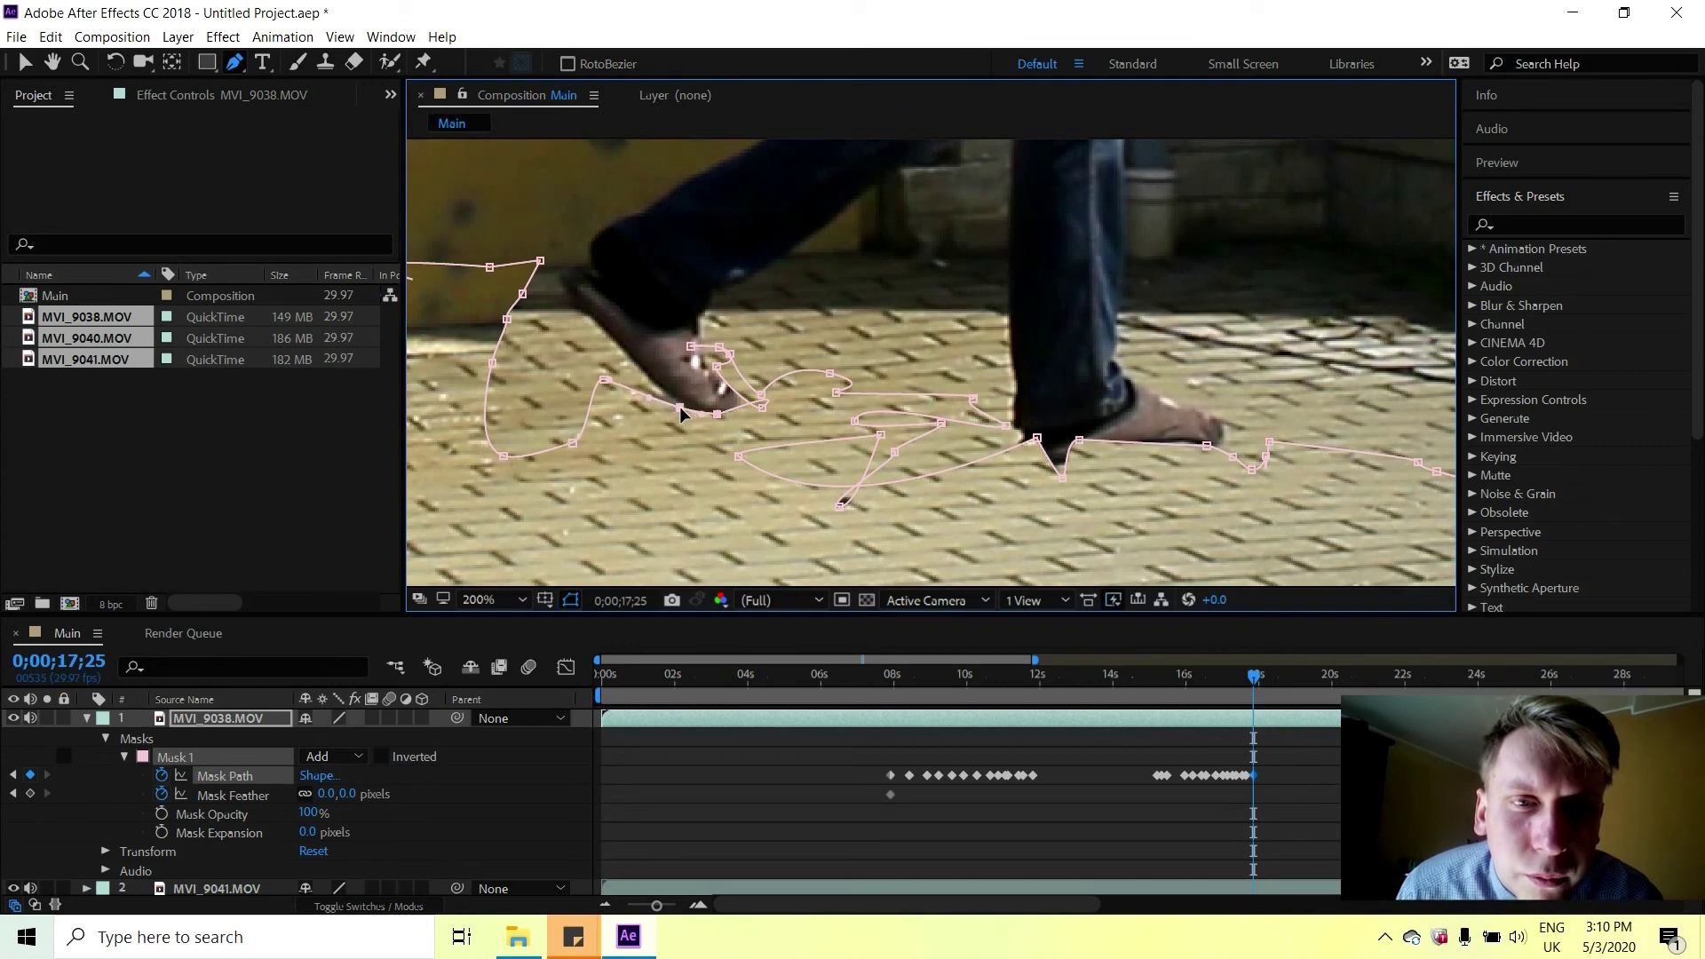
{"action": "left_click_drag", "start_coordinate": [691, 346], "coordinate": [730, 364]}
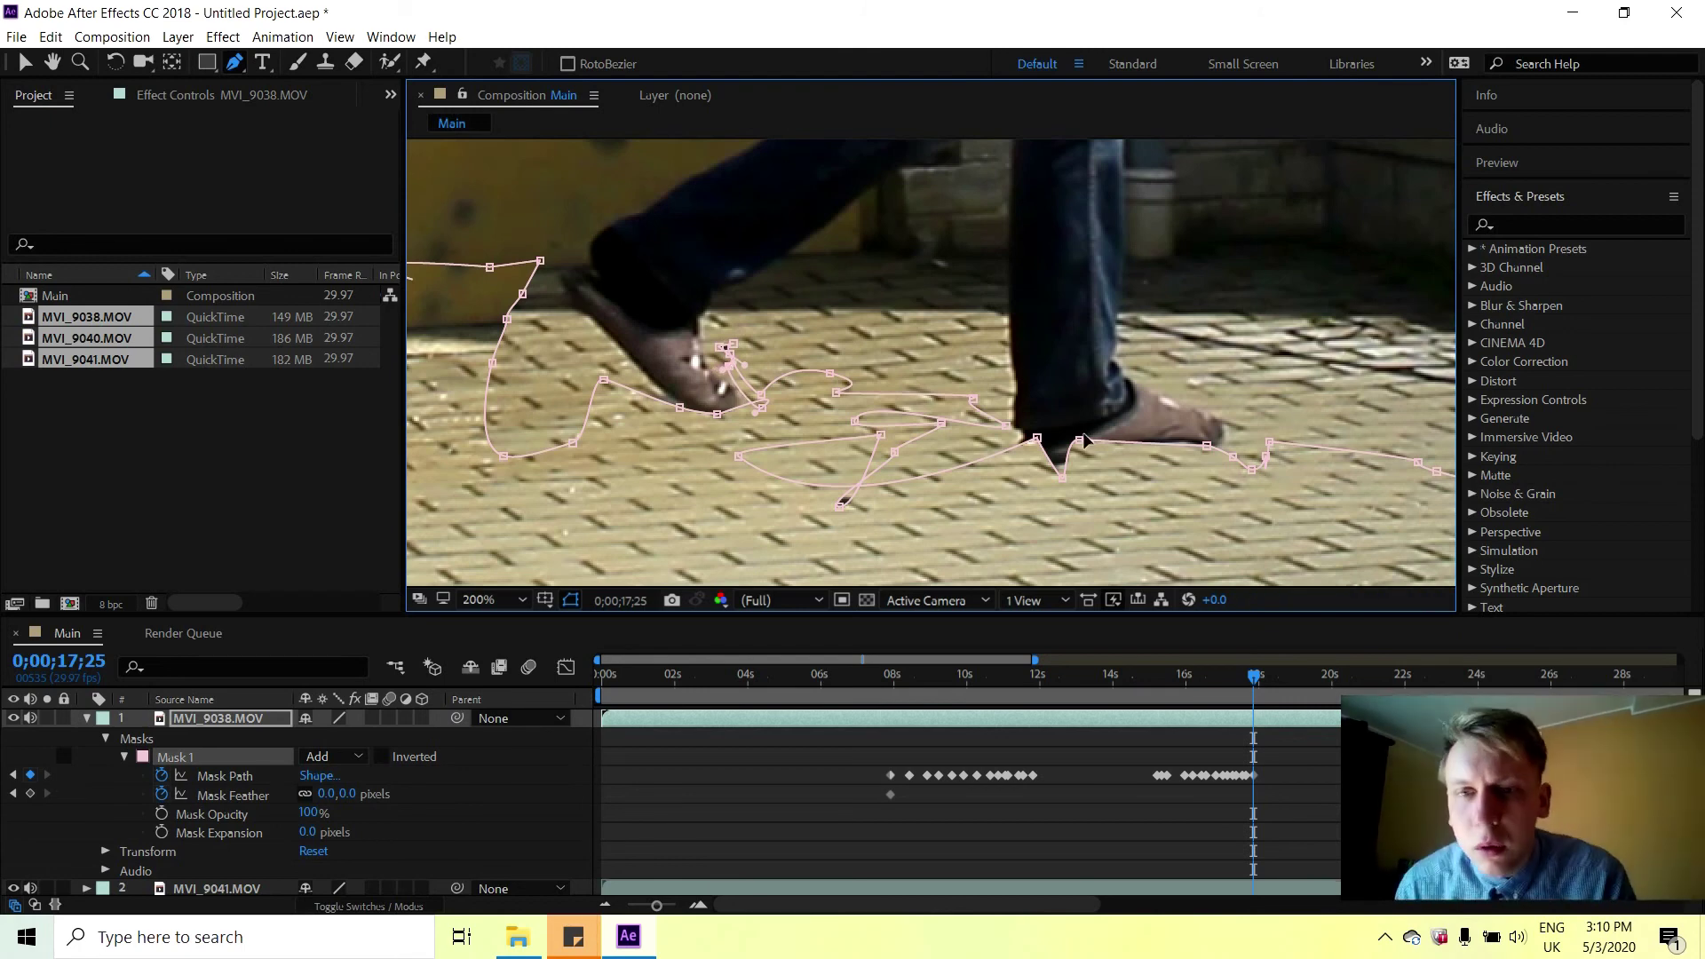
{"action": "left_click_drag", "start_coordinate": [1037, 439], "coordinate": [1078, 468]}
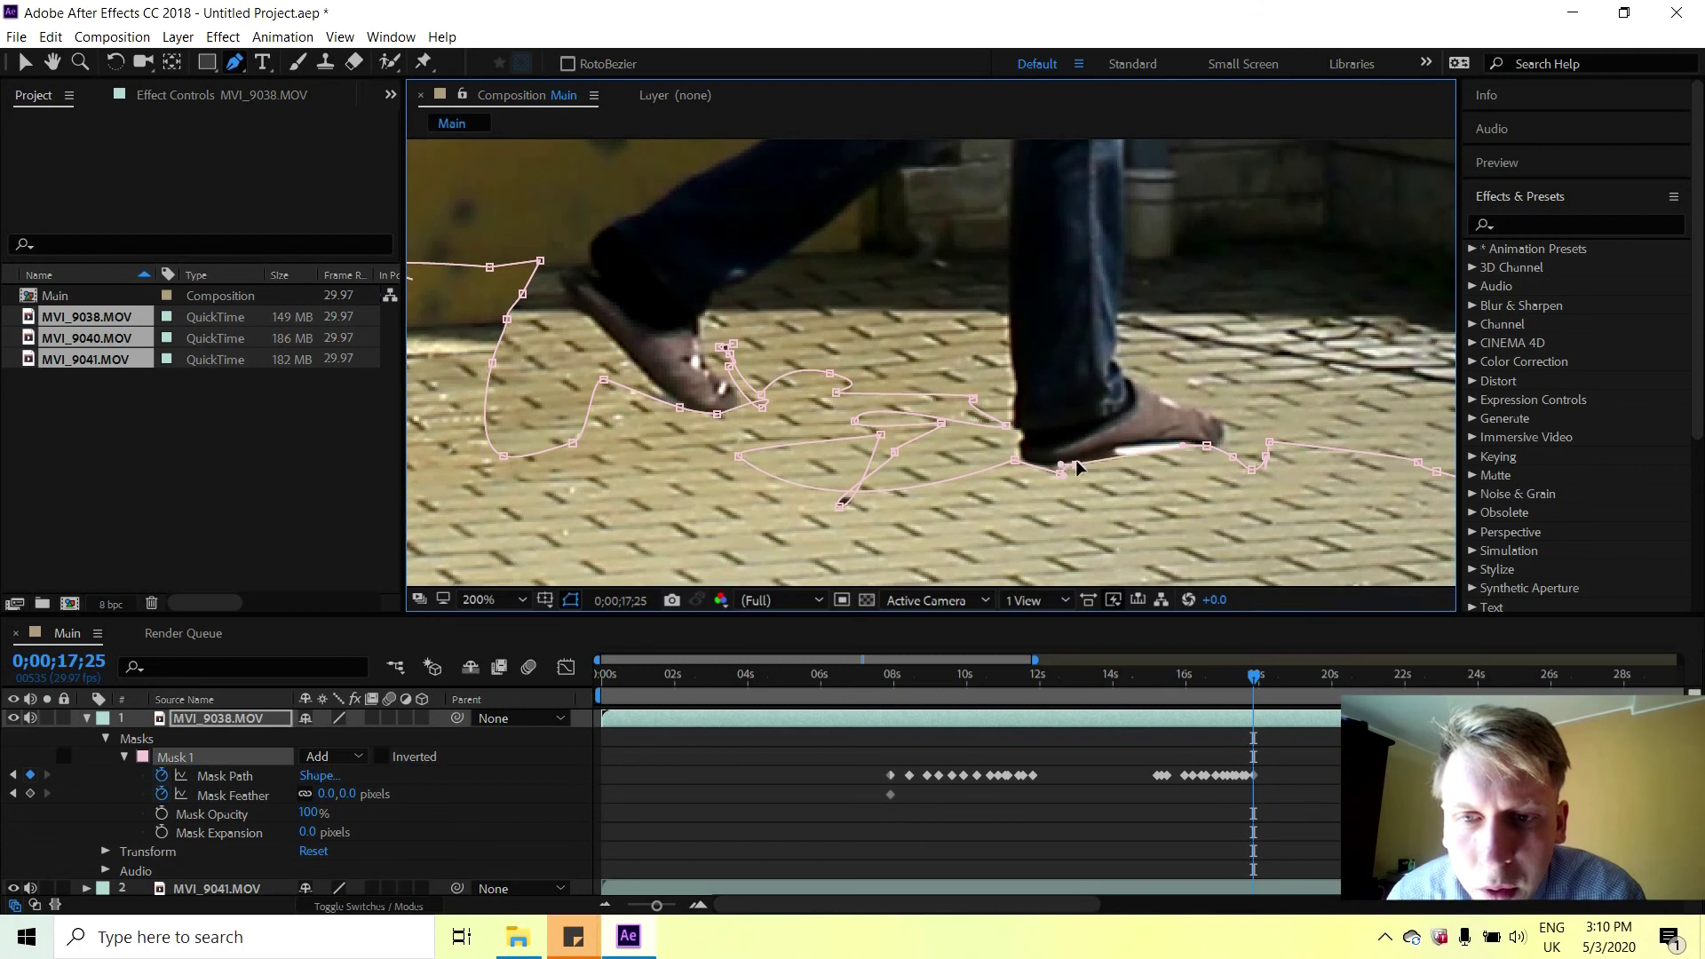
{"action": "left_click_drag", "start_coordinate": [1127, 455], "coordinate": [1116, 450]}
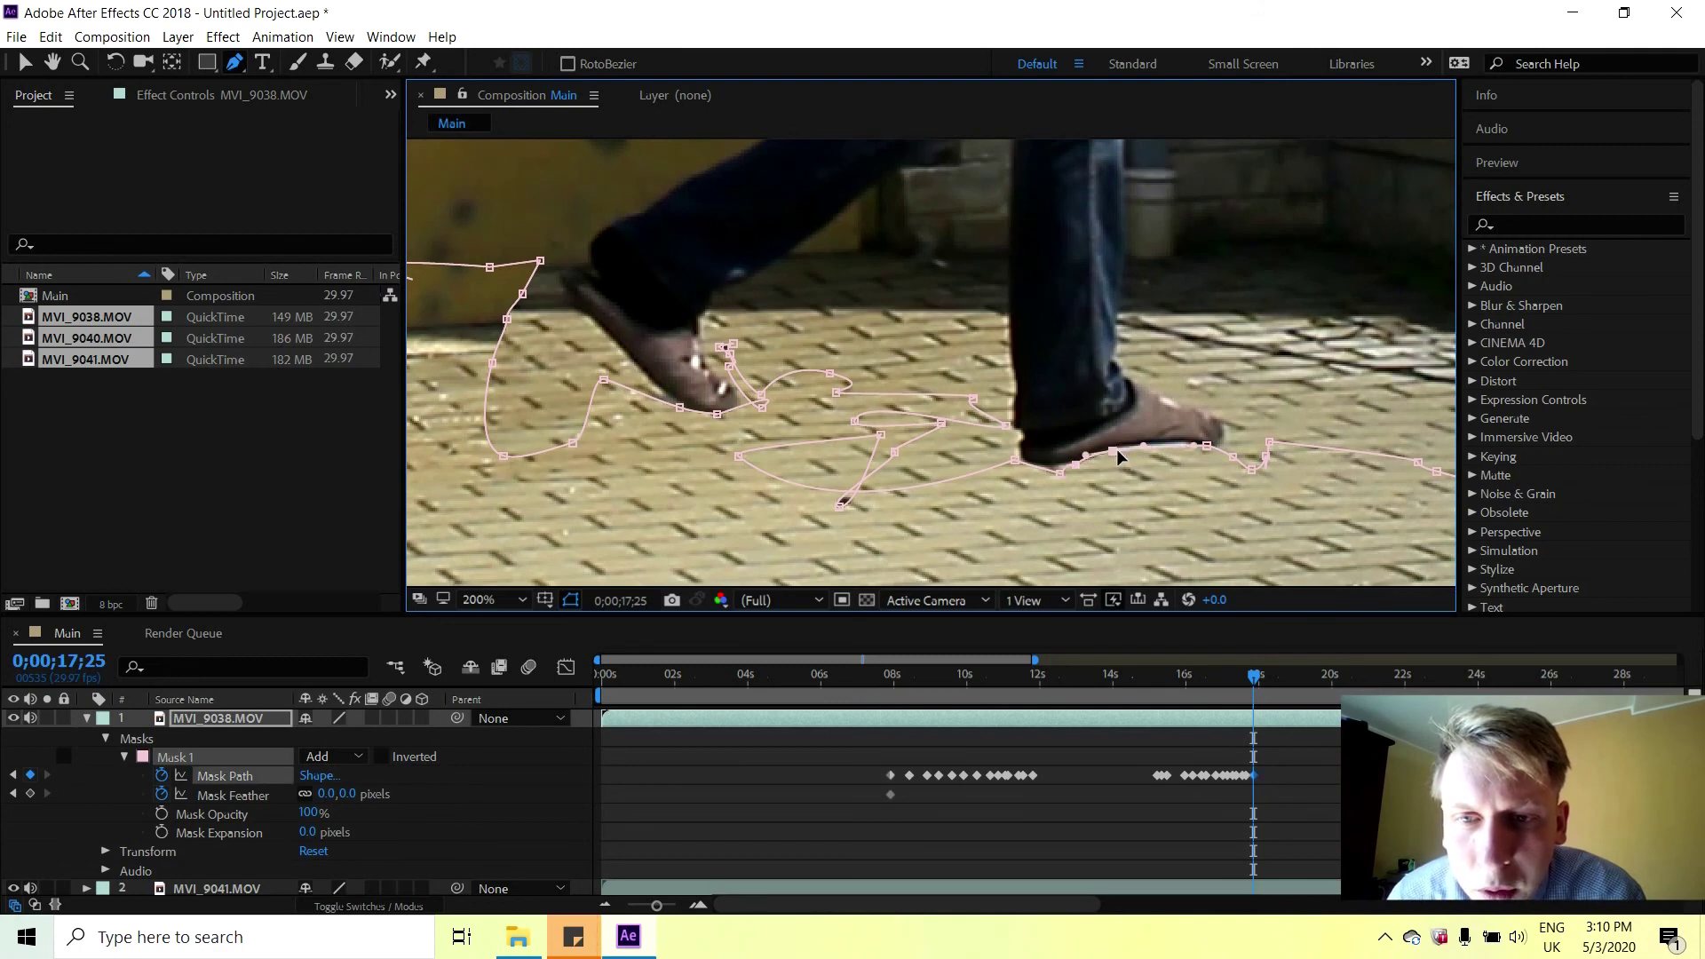
{"action": "left_click", "coordinate": [1263, 680]}
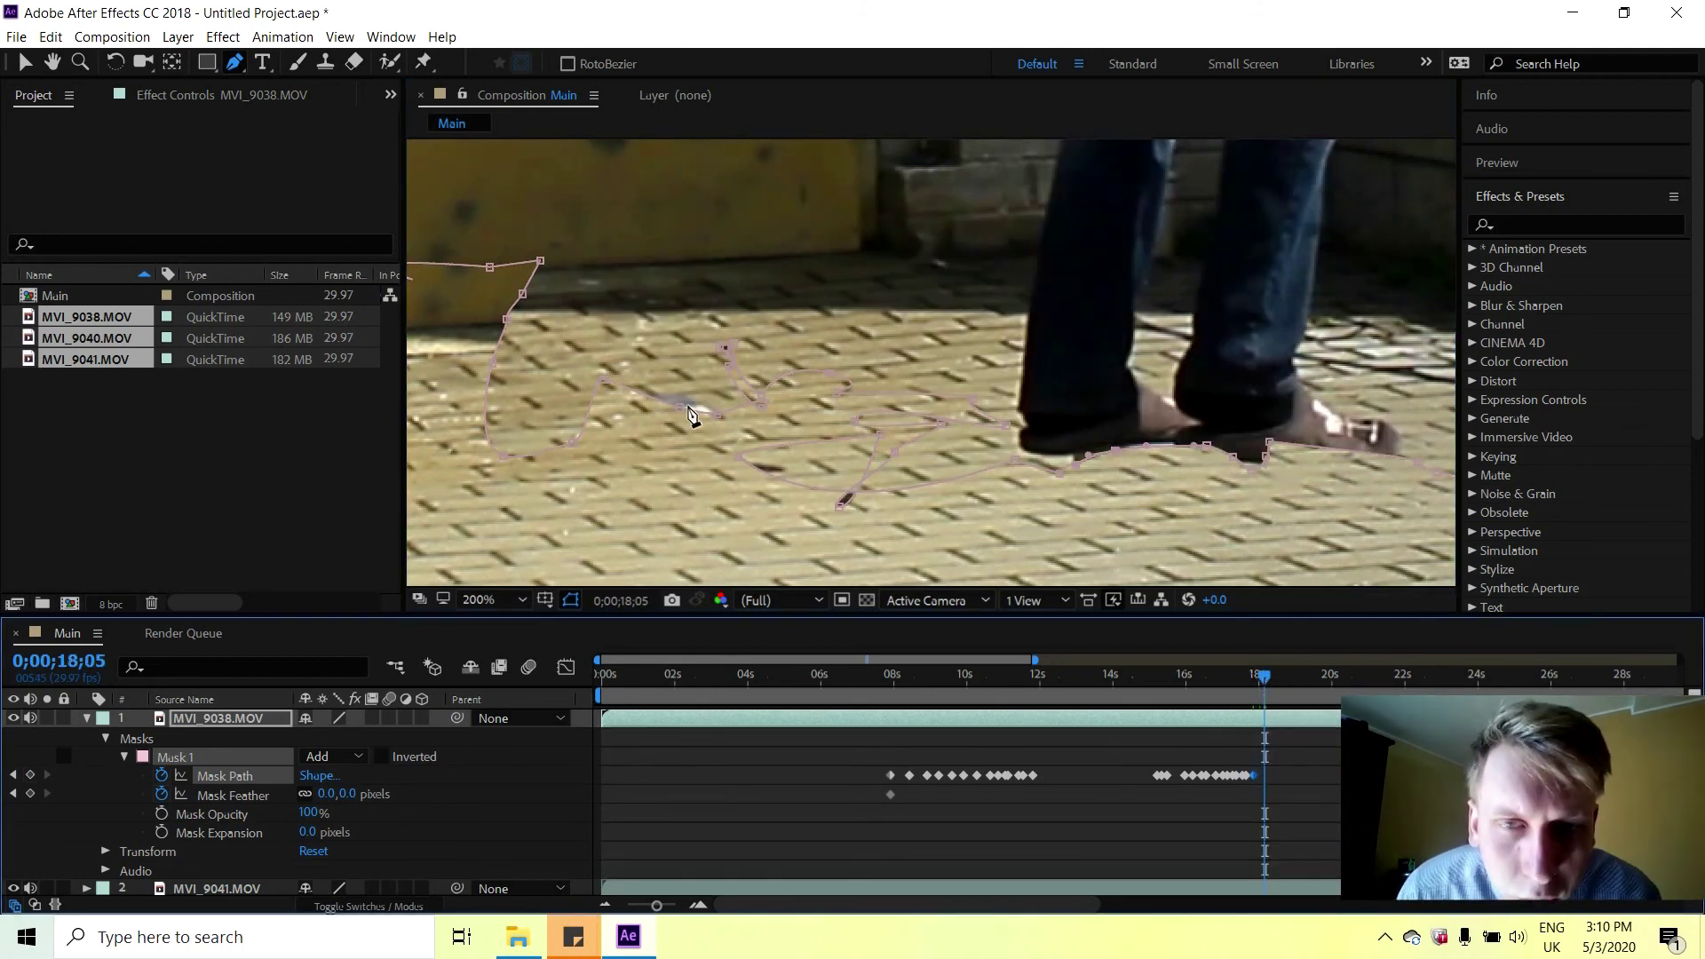
At 18;05, center the feet in view and fit the mask points along the shoe's sole.
{"action": "left_click_drag", "start_coordinate": [682, 411], "coordinate": [684, 379]}
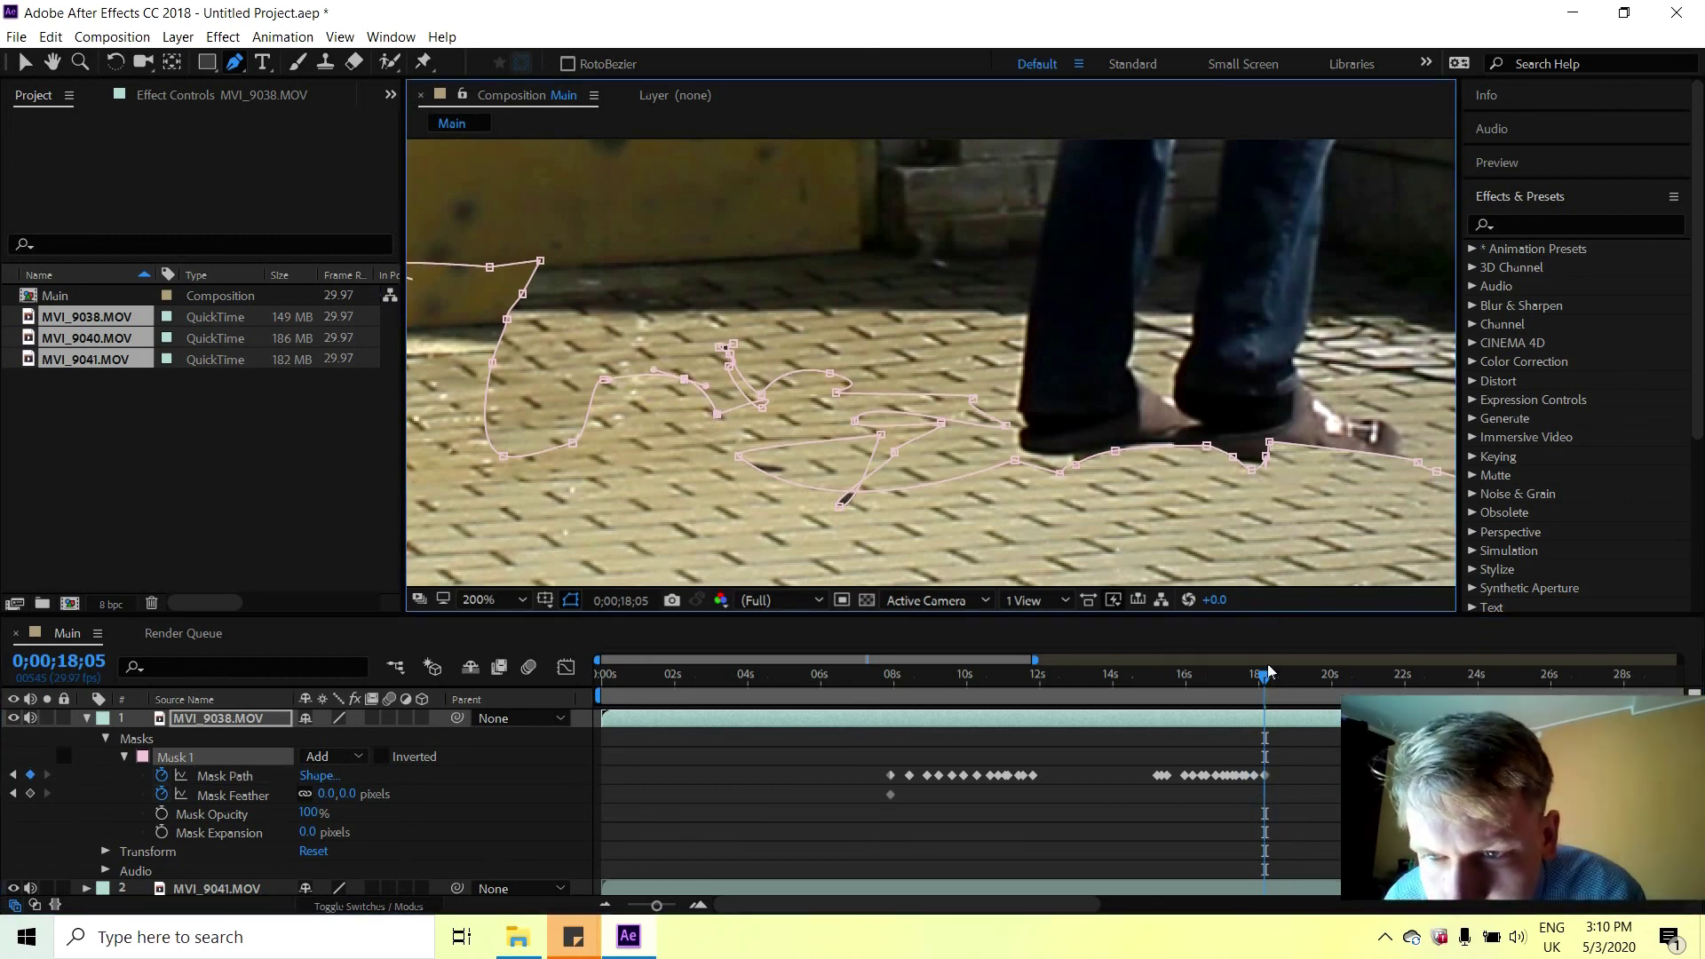
{"action": "key", "text": "space"}
{"action": "left_click_drag", "start_coordinate": [1324, 399], "coordinate": [1014, 463]}
{"action": "key", "text": "g"}
{"action": "left_click_drag", "start_coordinate": [906, 450], "coordinate": [924, 463]}
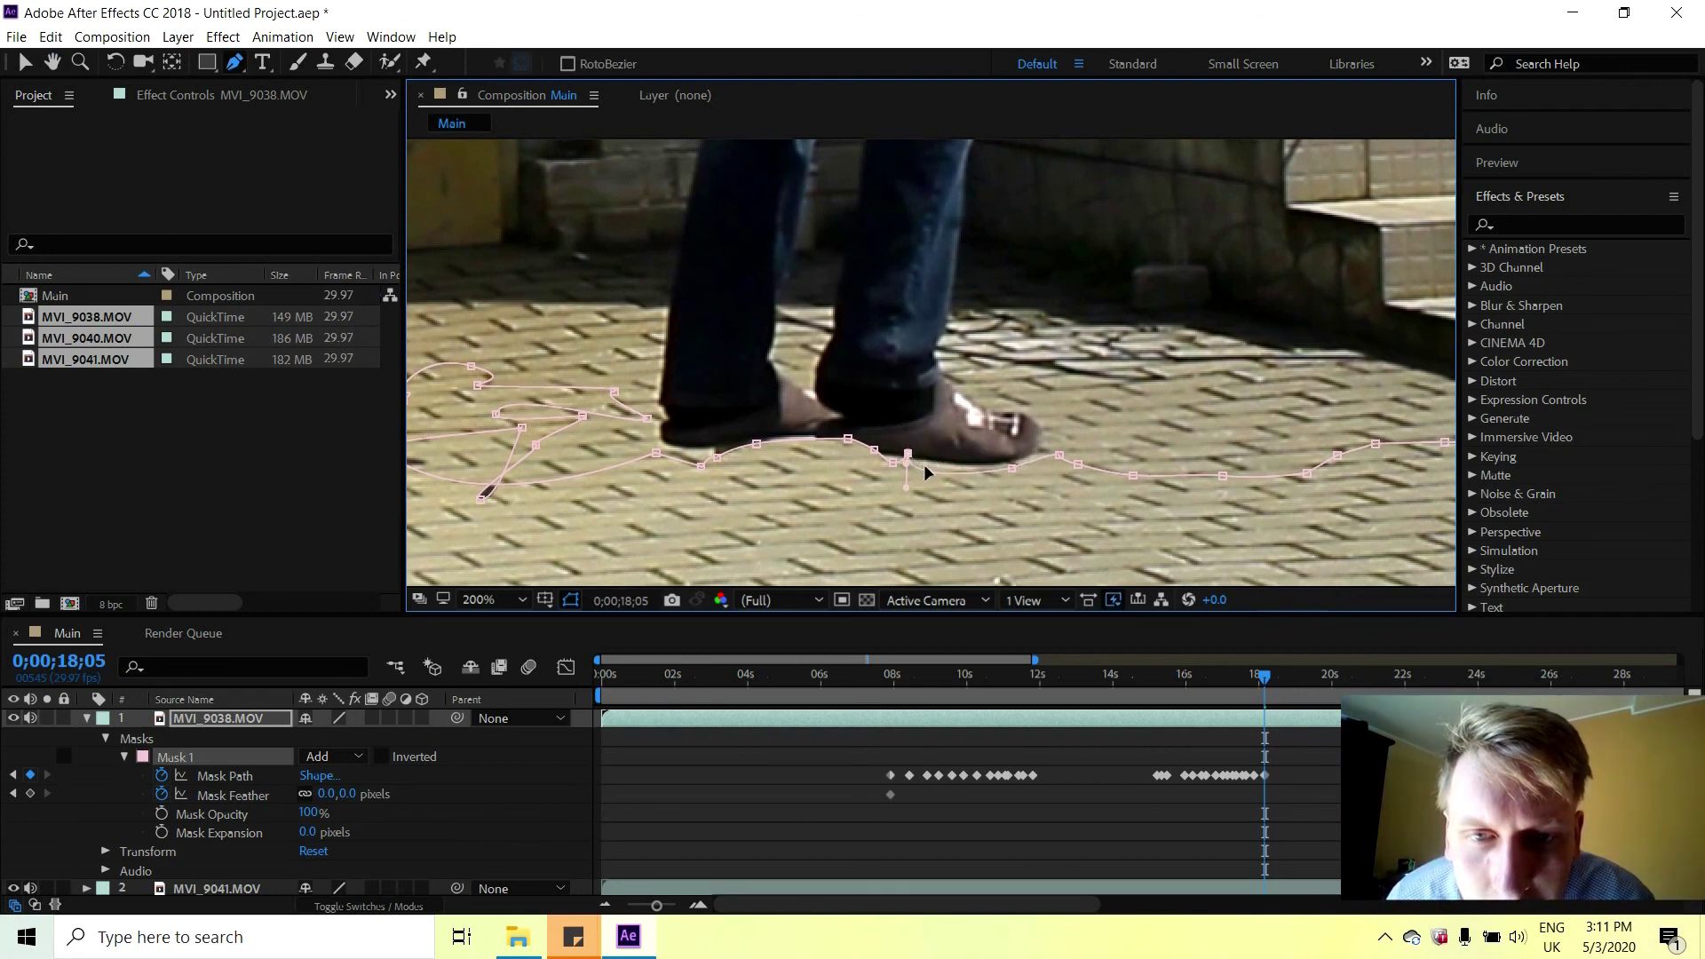
{"action": "left_click", "coordinate": [925, 467]}
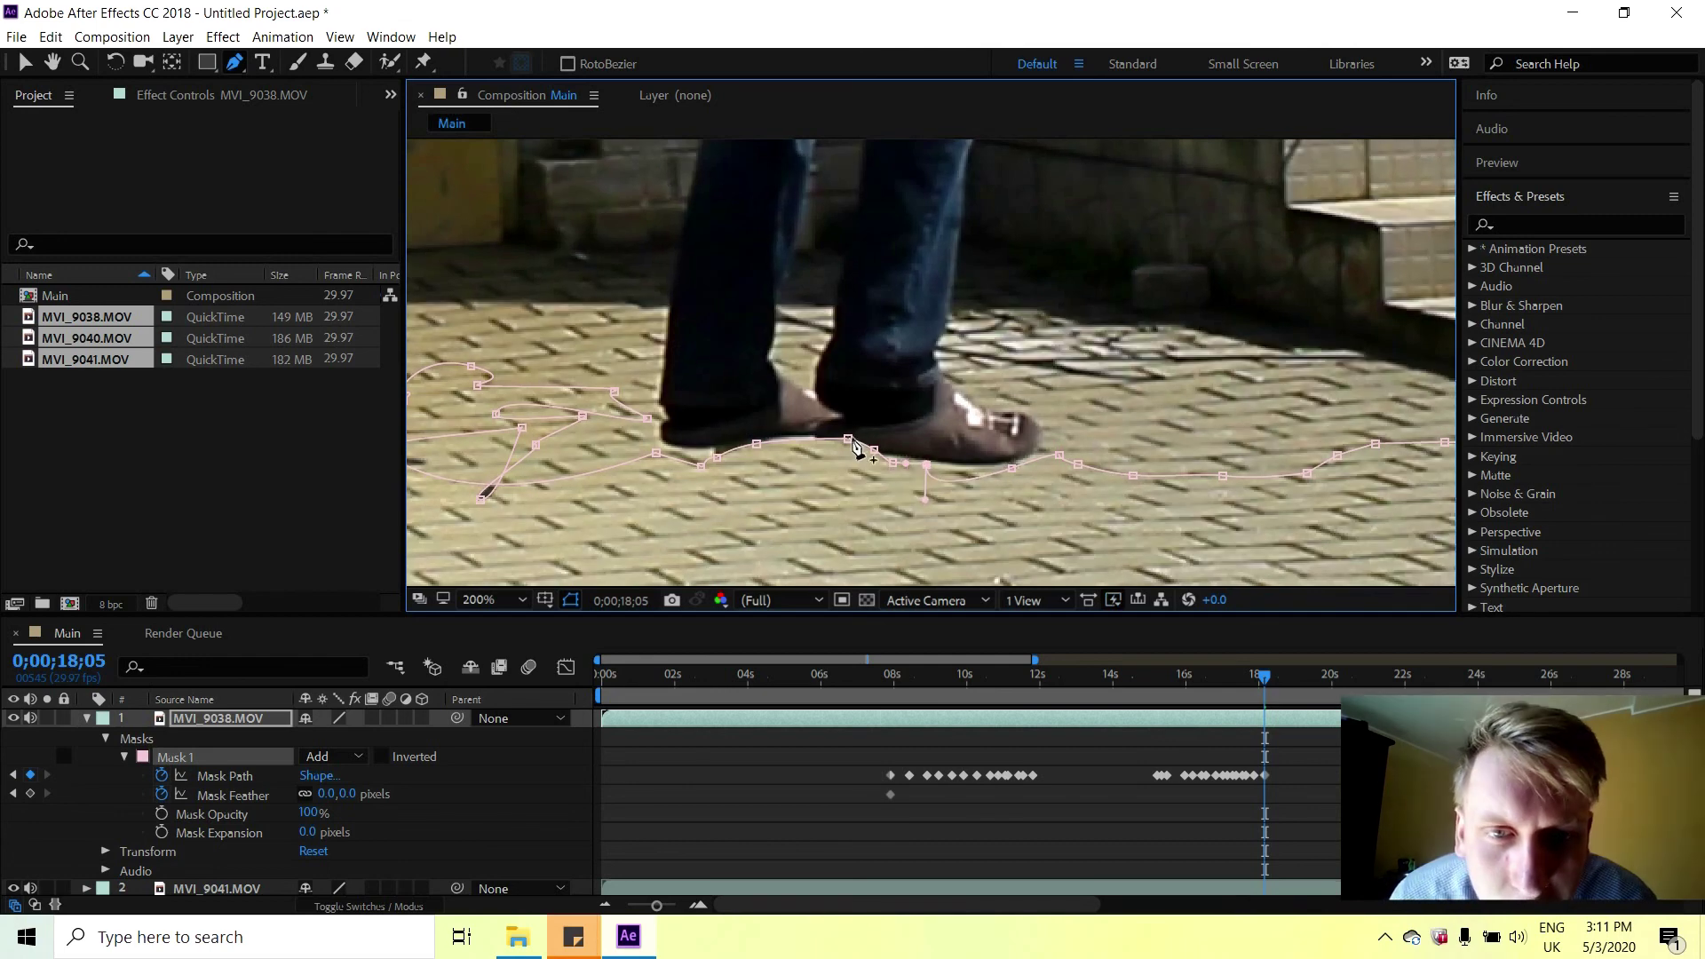
{"action": "left_click_drag", "start_coordinate": [844, 451], "coordinate": [820, 451]}
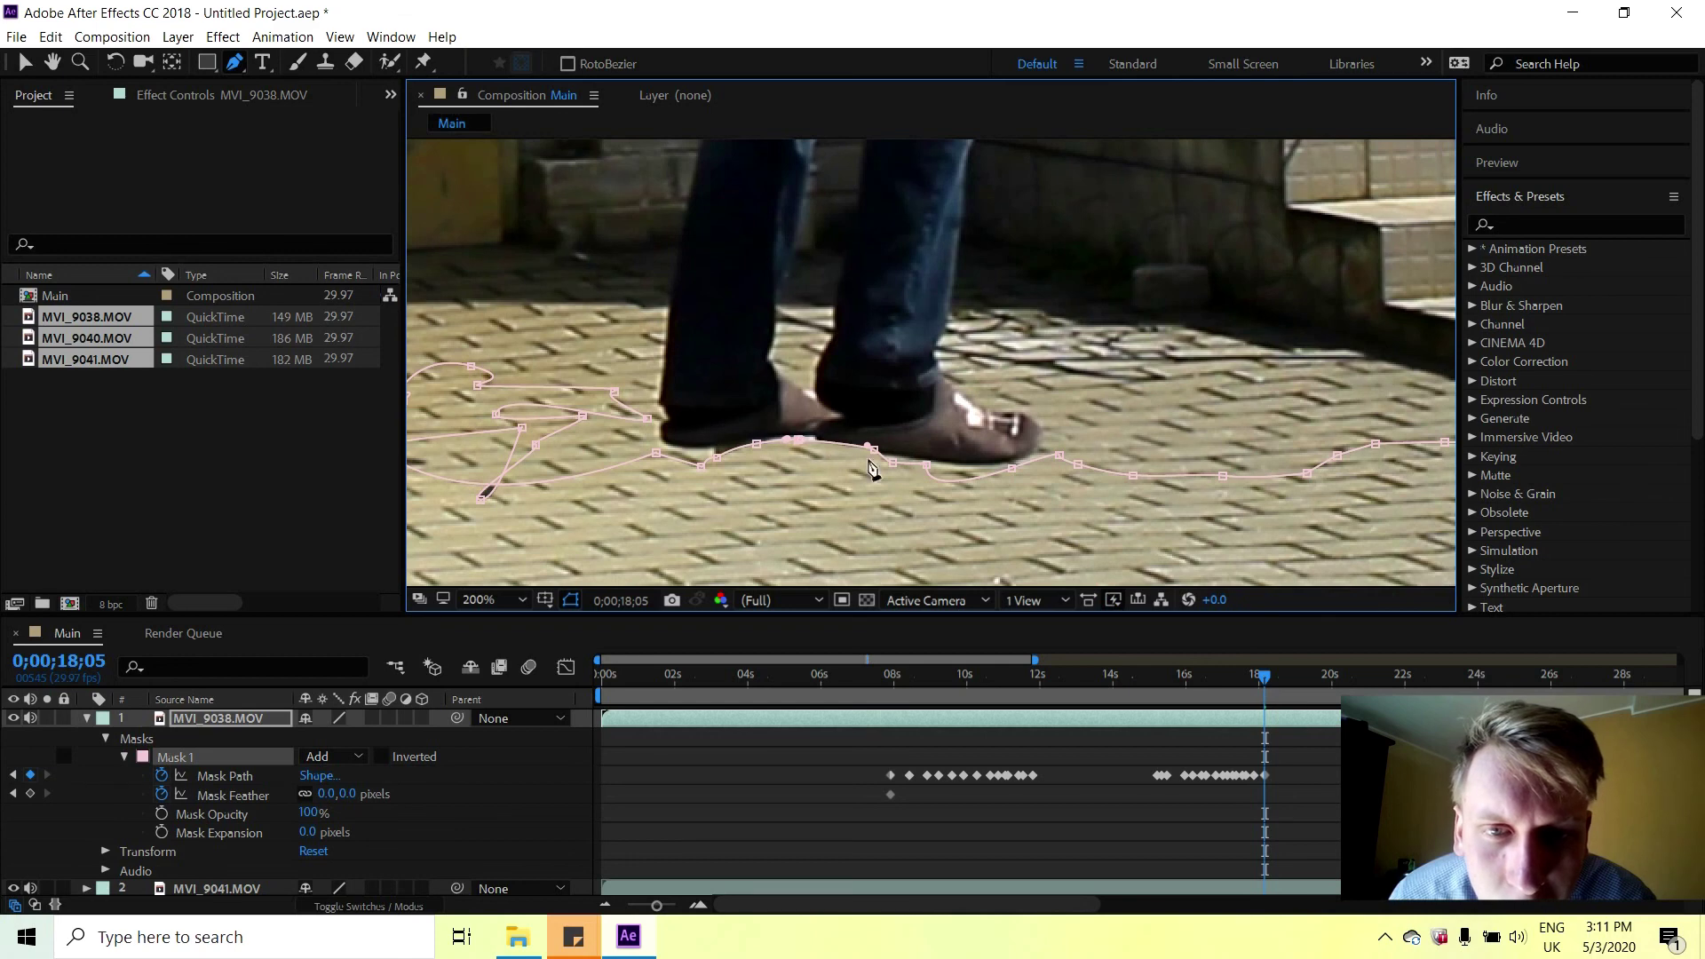
{"action": "left_click_drag", "start_coordinate": [870, 452], "coordinate": [839, 457]}
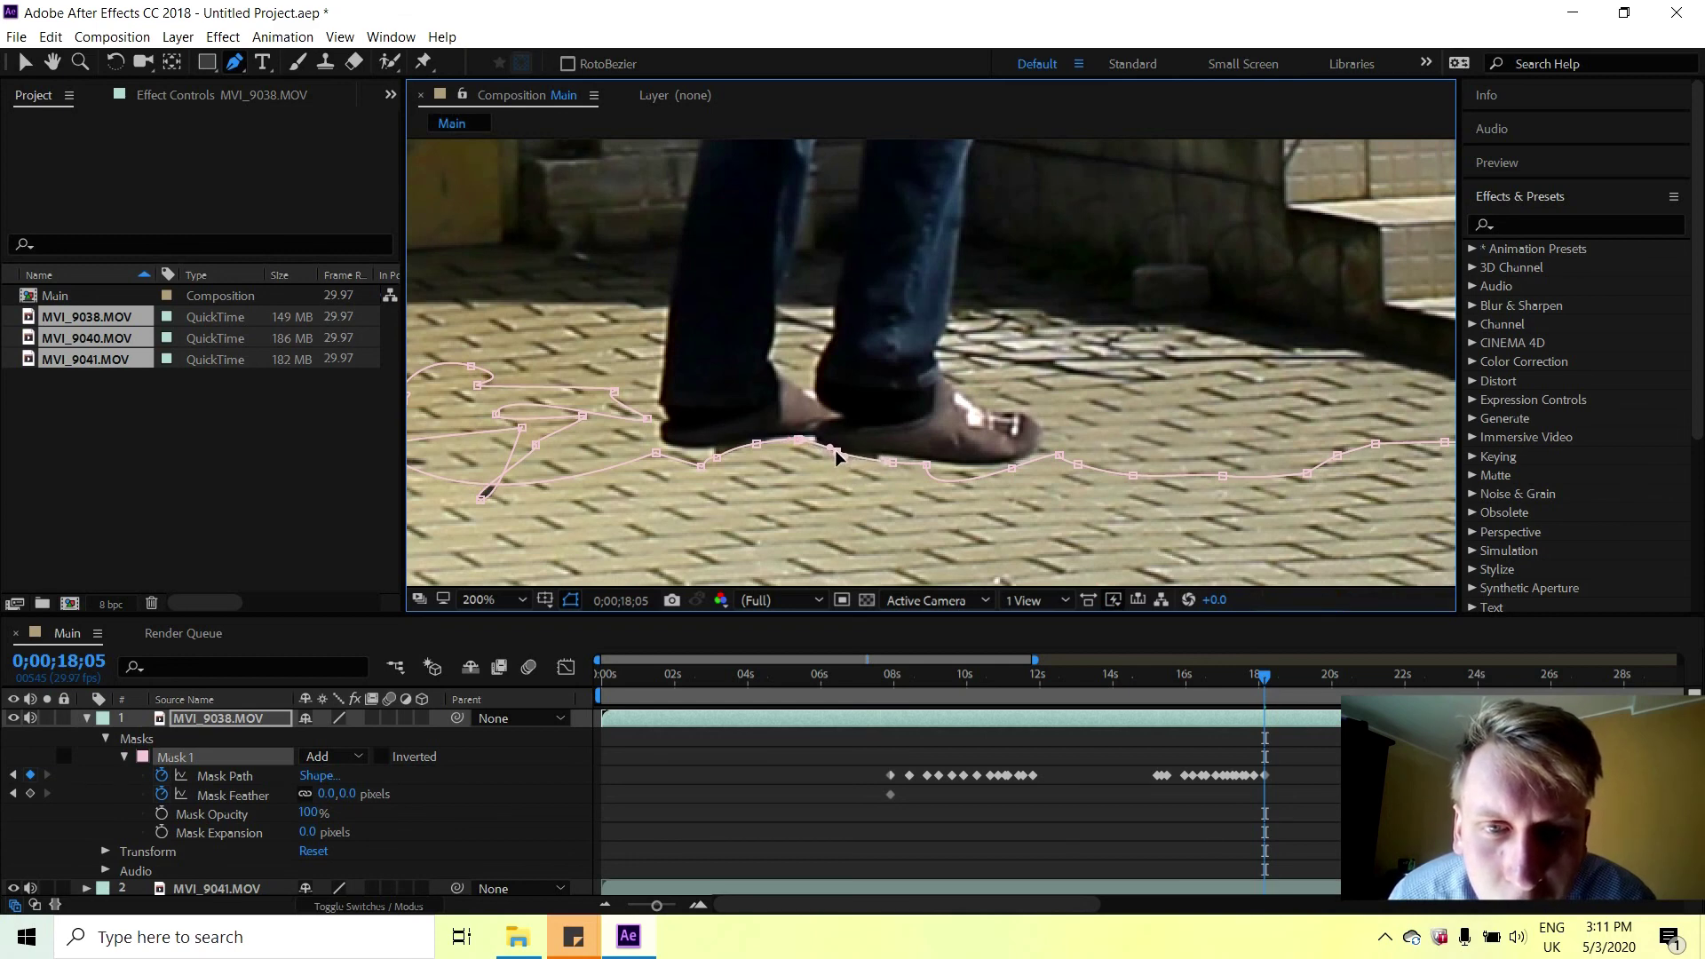
{"action": "left_click_drag", "start_coordinate": [893, 463], "coordinate": [891, 456]}
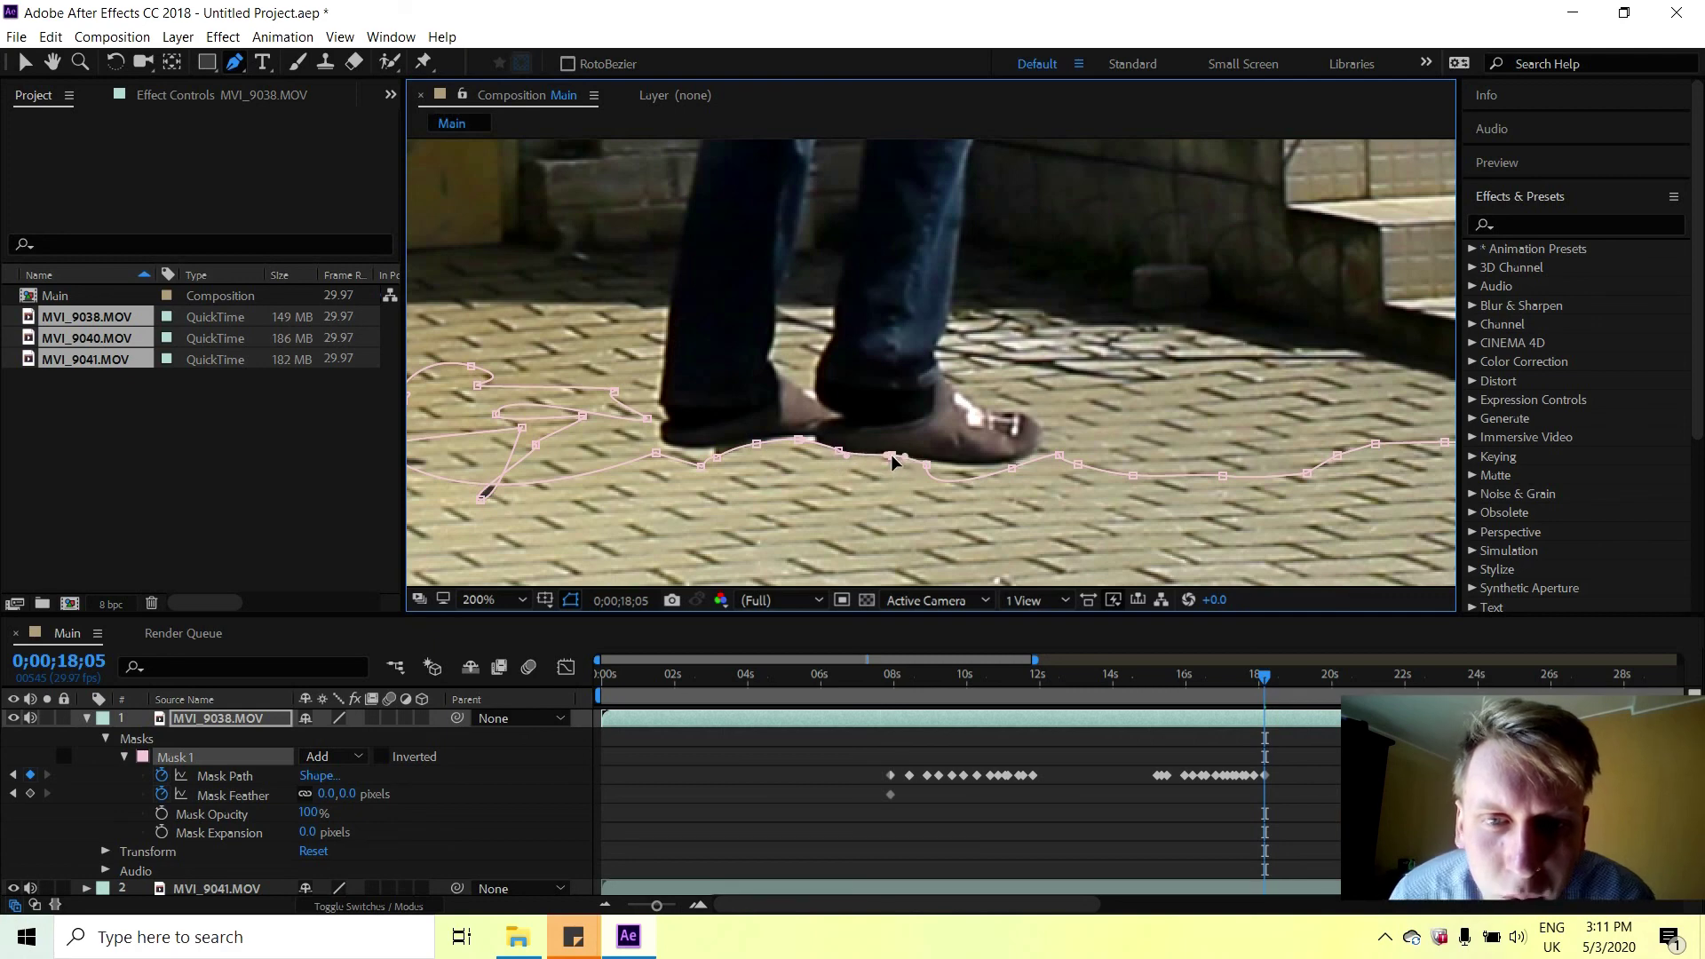
At 18;09, lower the mask point under the right shoe, then move the playhead to 19;07.
{"action": "left_click", "coordinate": [1272, 676]}
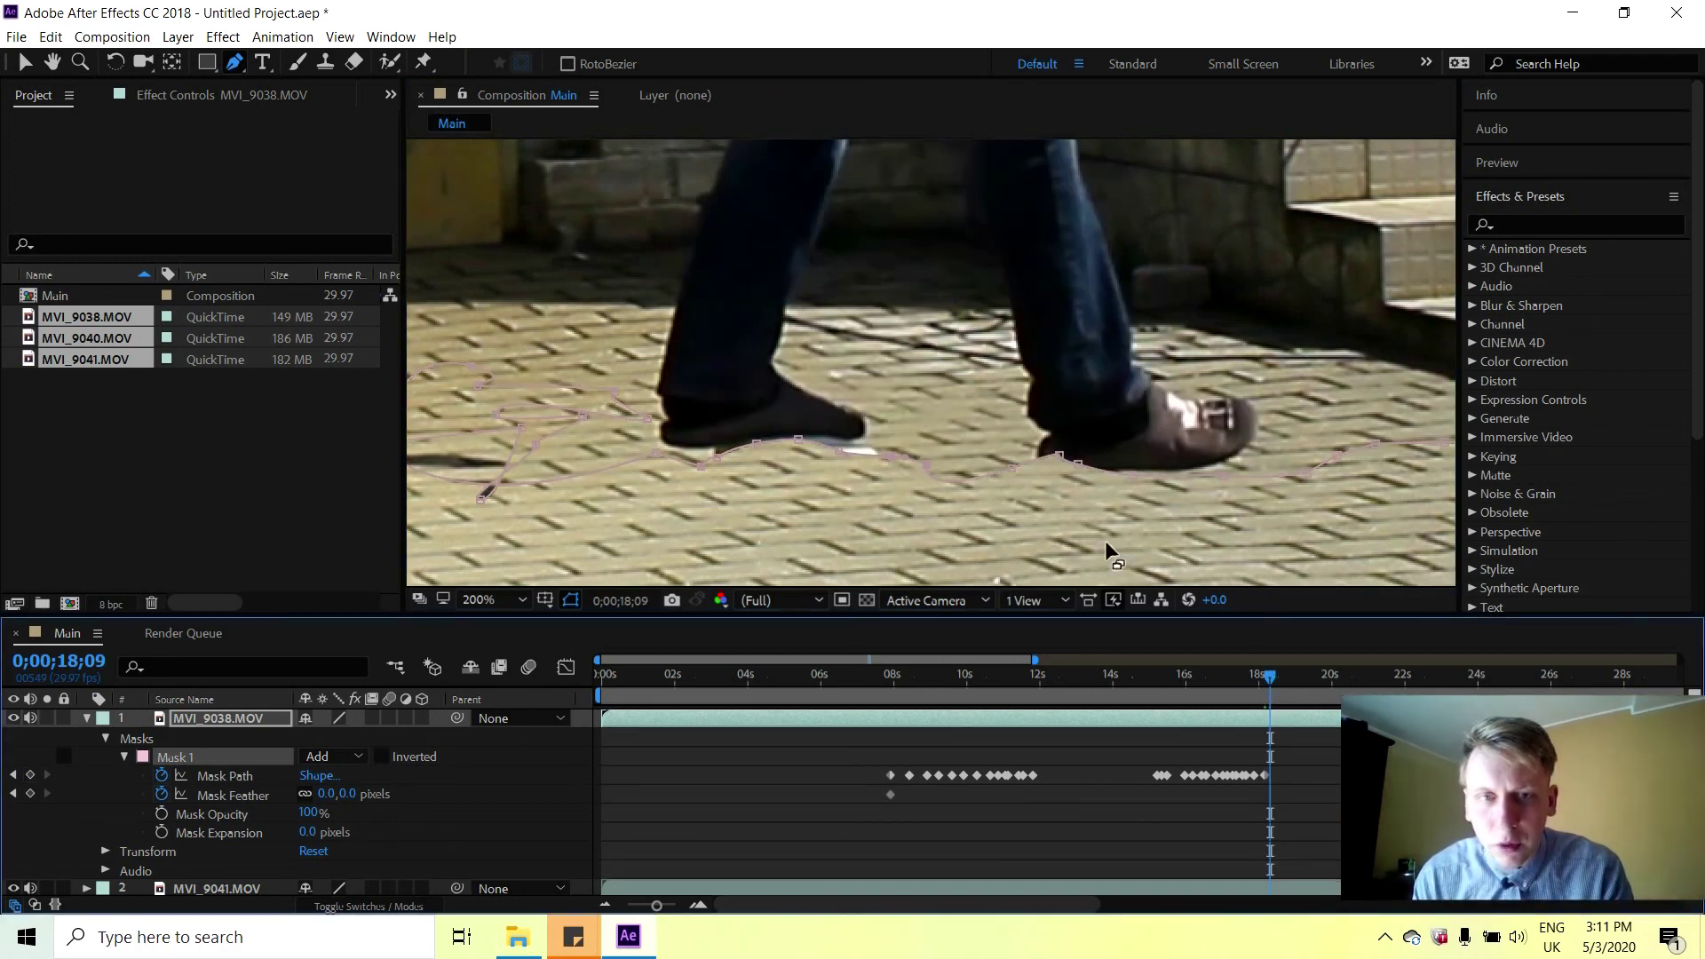
{"action": "left_click", "coordinate": [842, 444]}
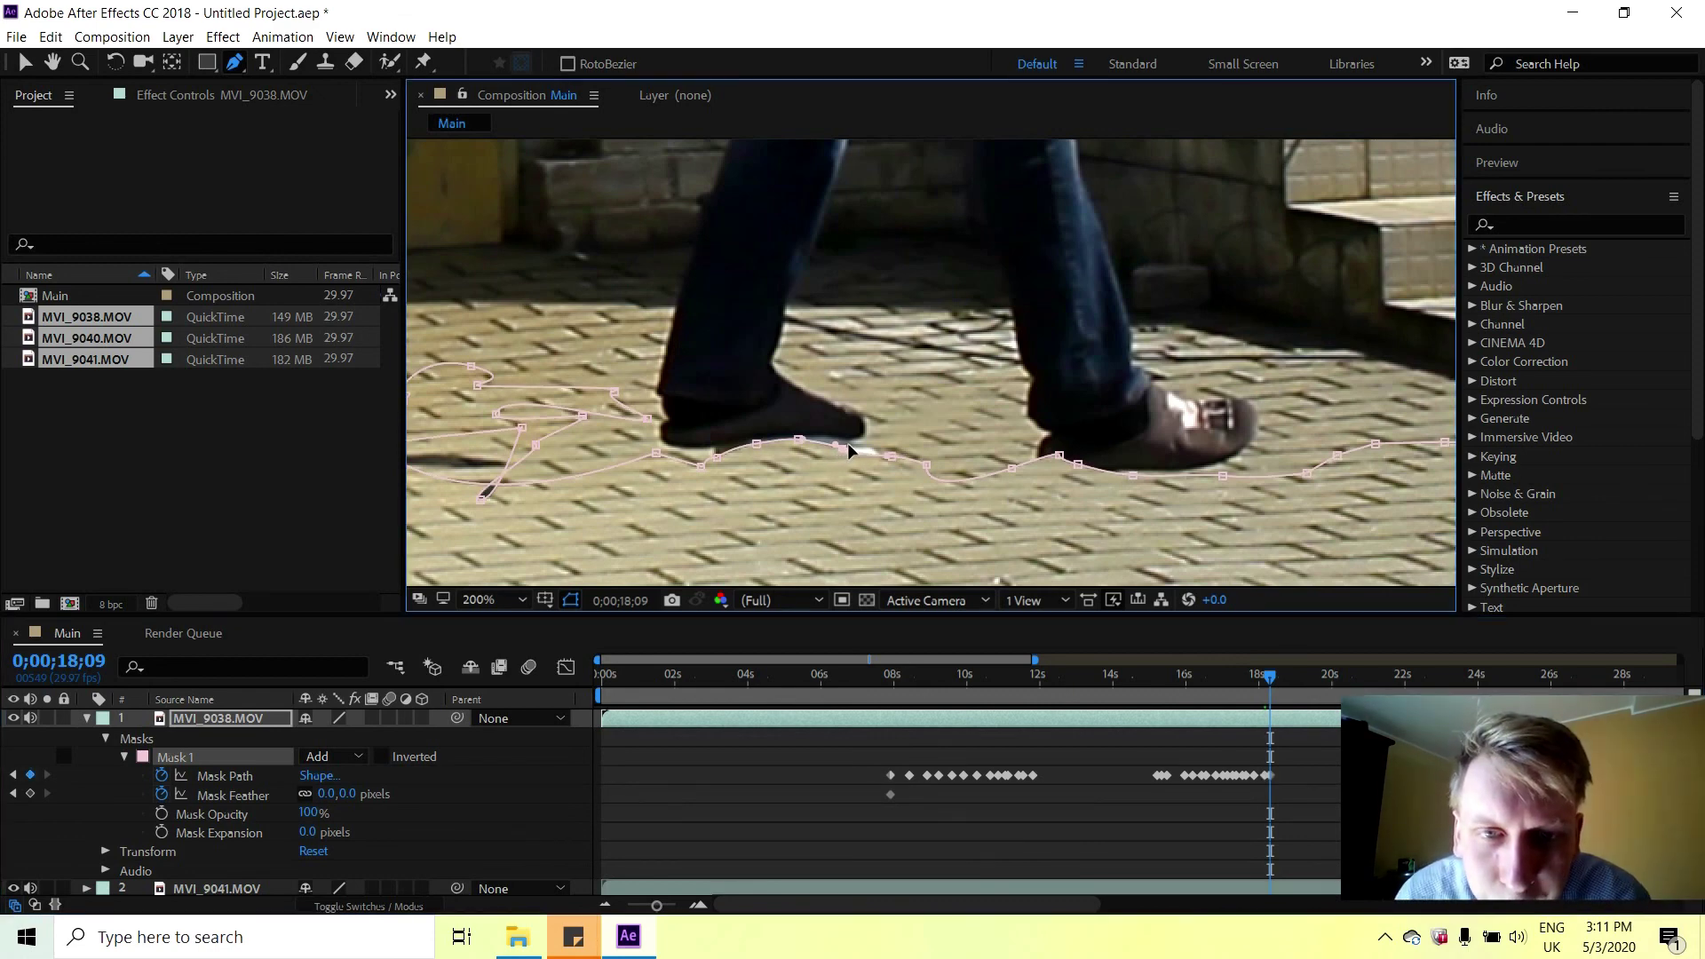
{"action": "left_click_drag", "start_coordinate": [1058, 455], "coordinate": [1099, 499]}
{"action": "left_click_drag", "start_coordinate": [1273, 674], "coordinate": [1303, 682]}
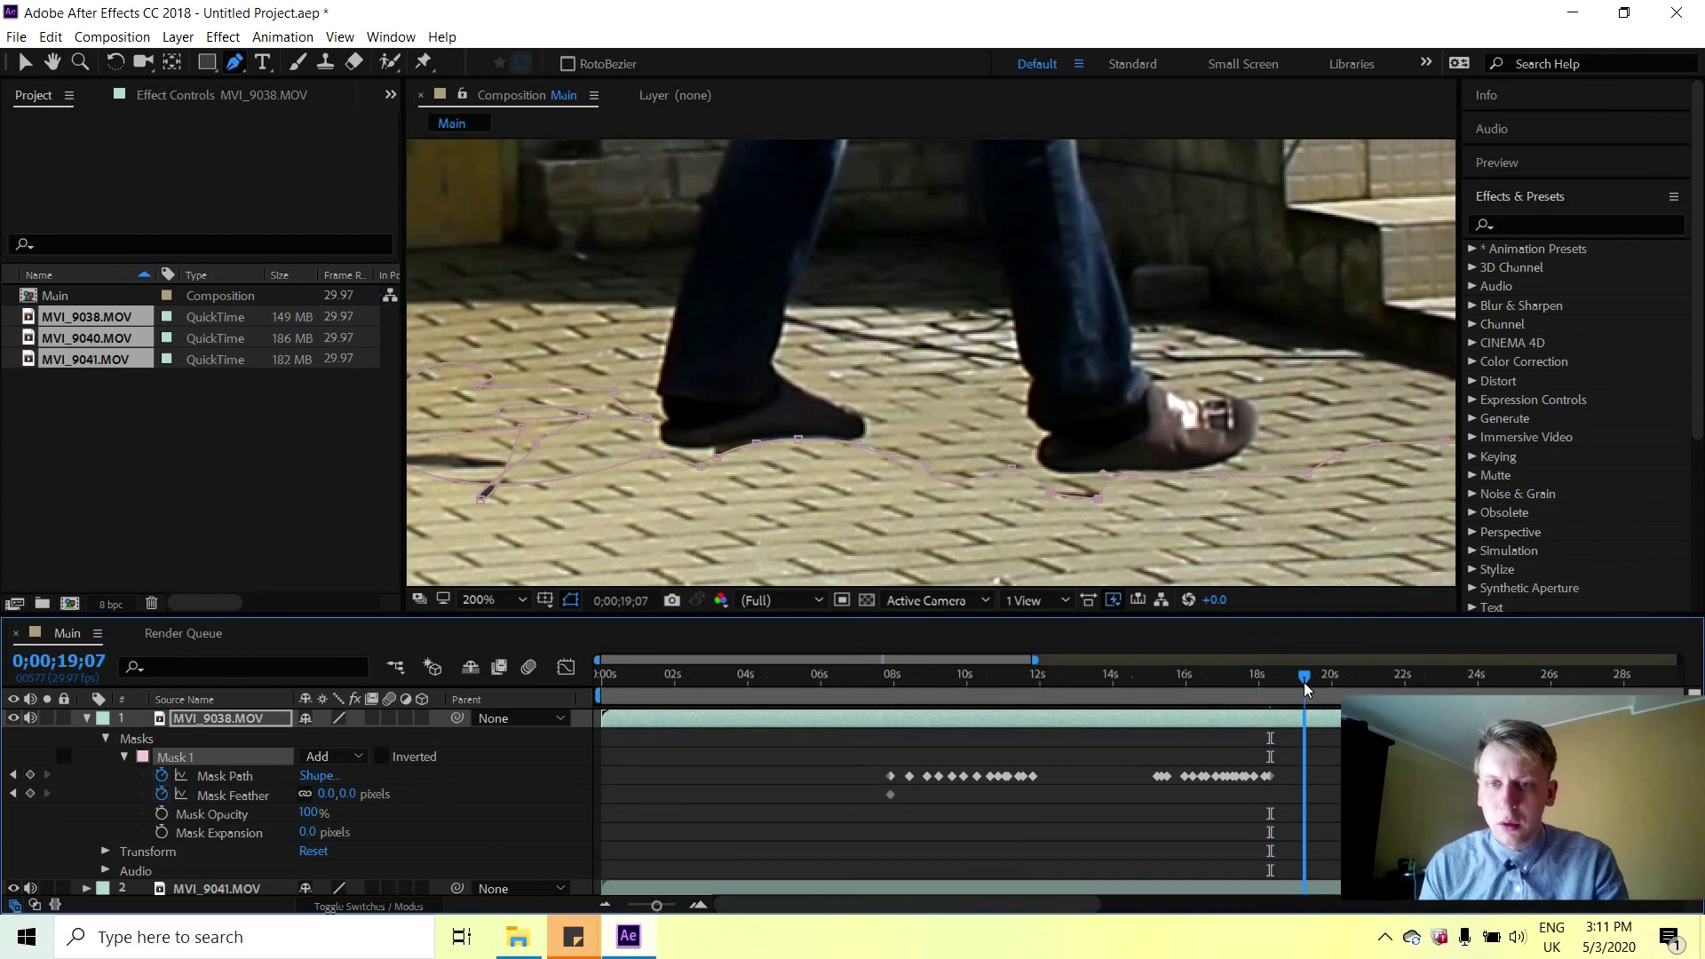
Review the frames from 18;05 to 18;22, zoom to 200%, and lift a mask point to fit the feet at 18;12.
{"action": "key", "text": "j"}
{"action": "scroll", "coordinate": [1235, 402], "scroll_direction": "down", "scroll_amount": 1}
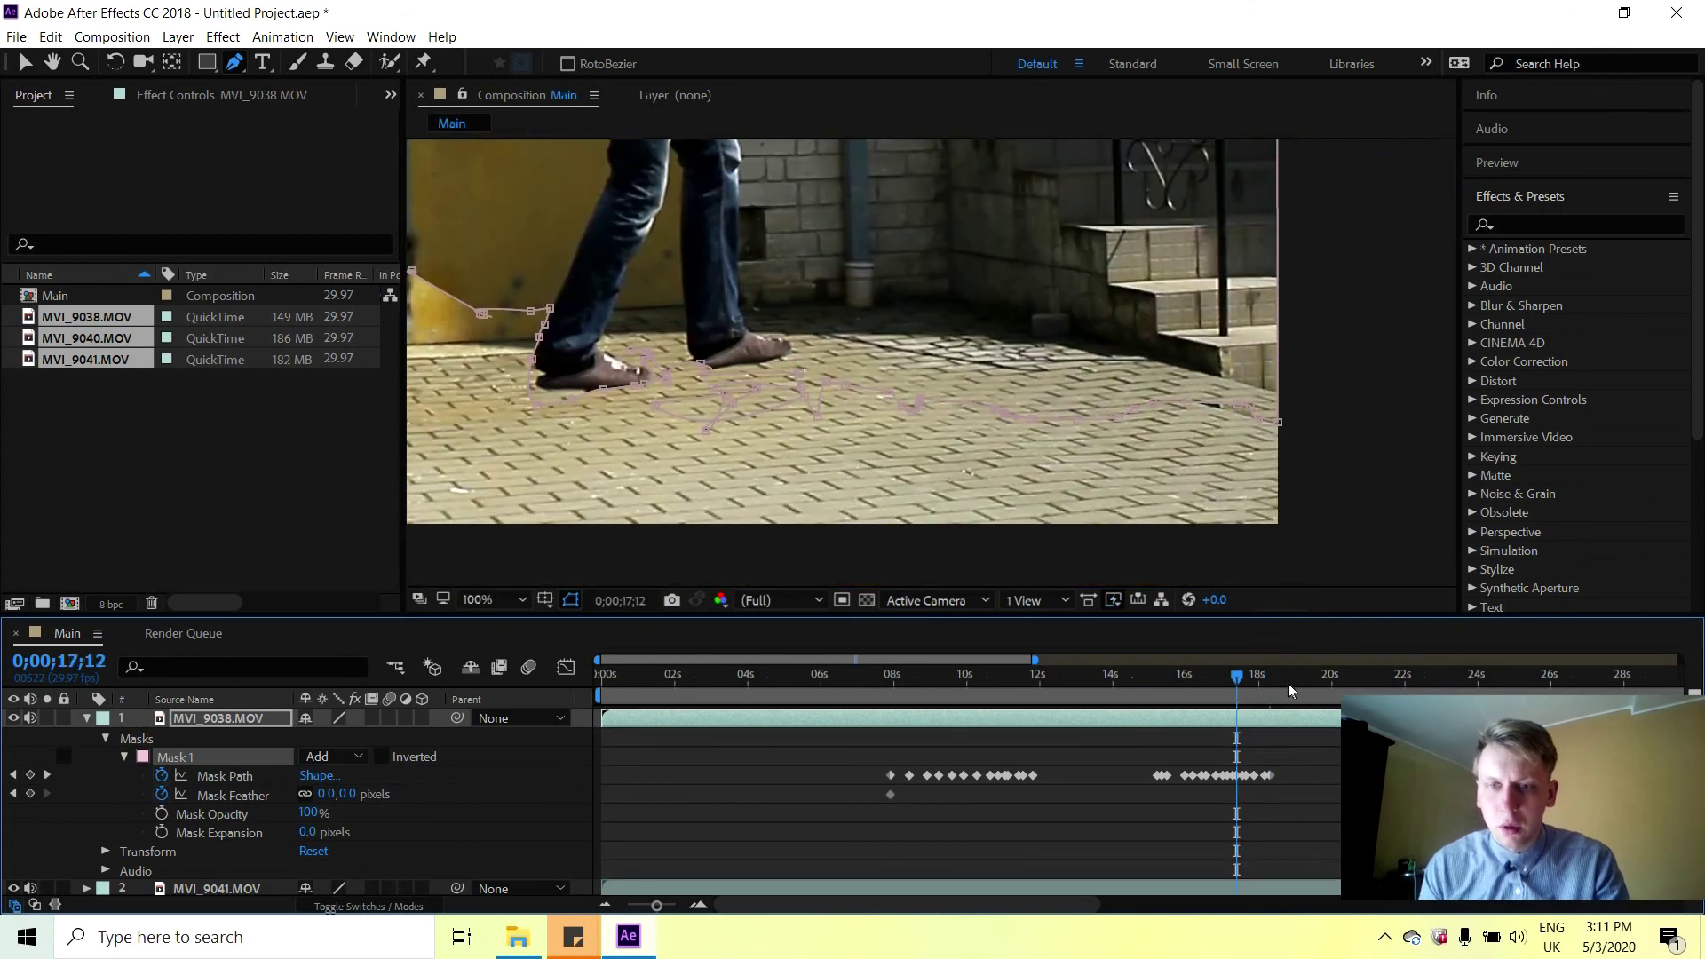
{"action": "left_click_drag", "start_coordinate": [1243, 679], "coordinate": [1265, 679]}
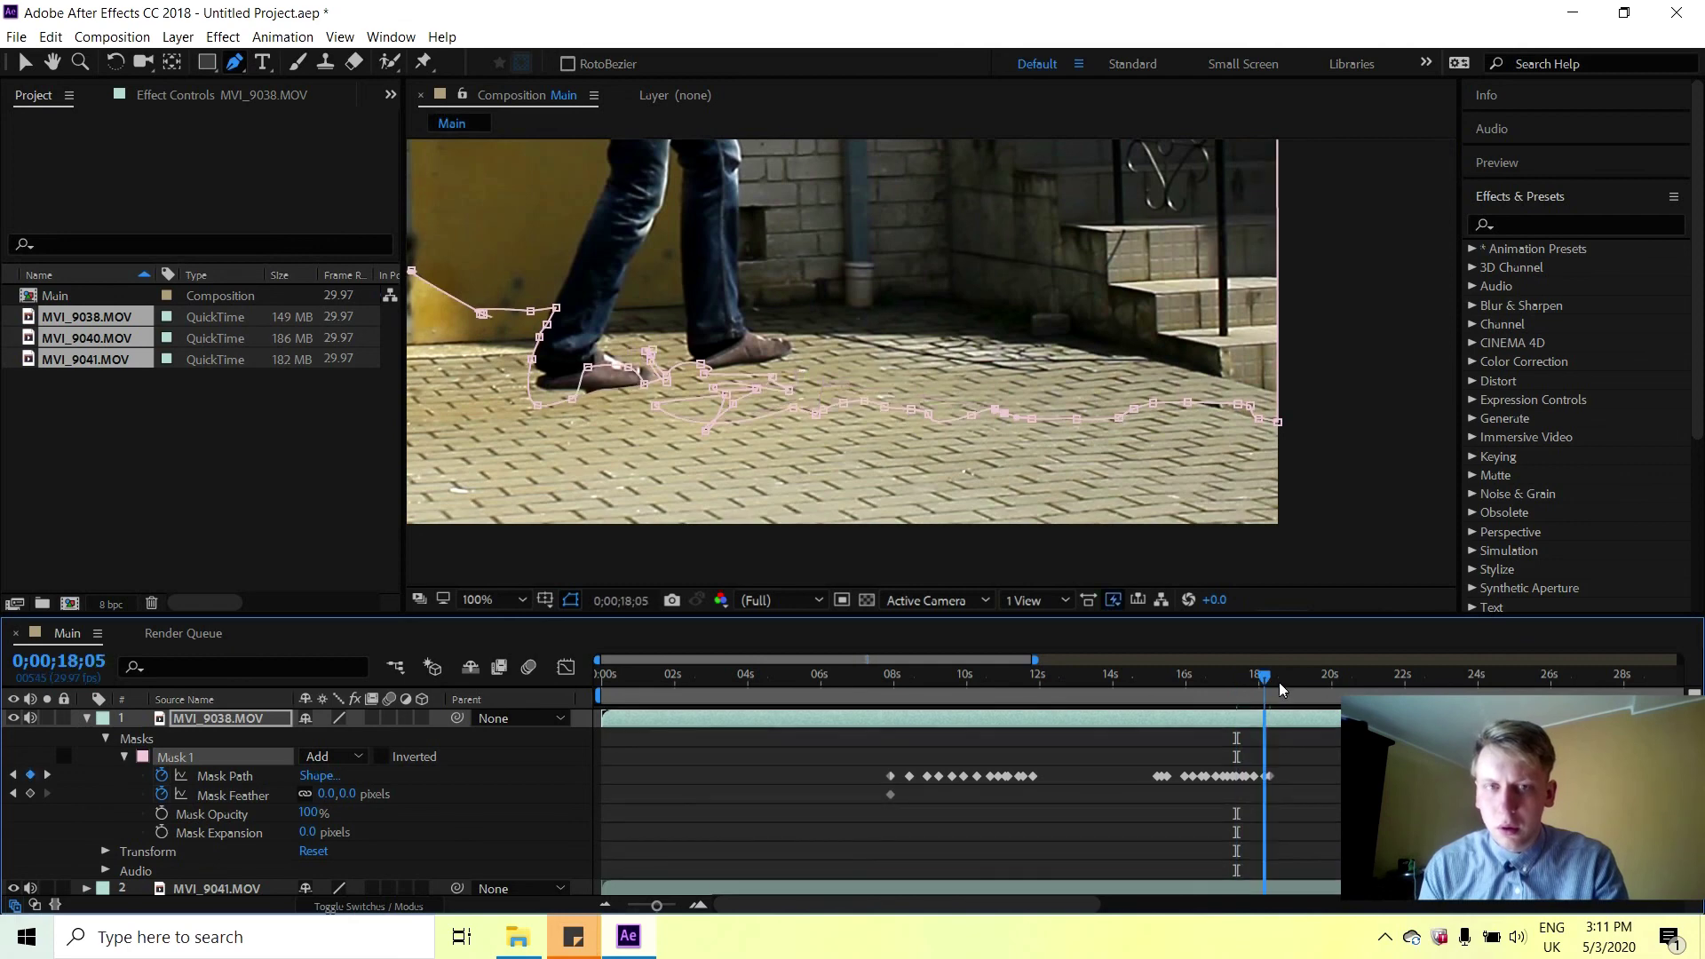
{"action": "left_click", "coordinate": [1287, 684]}
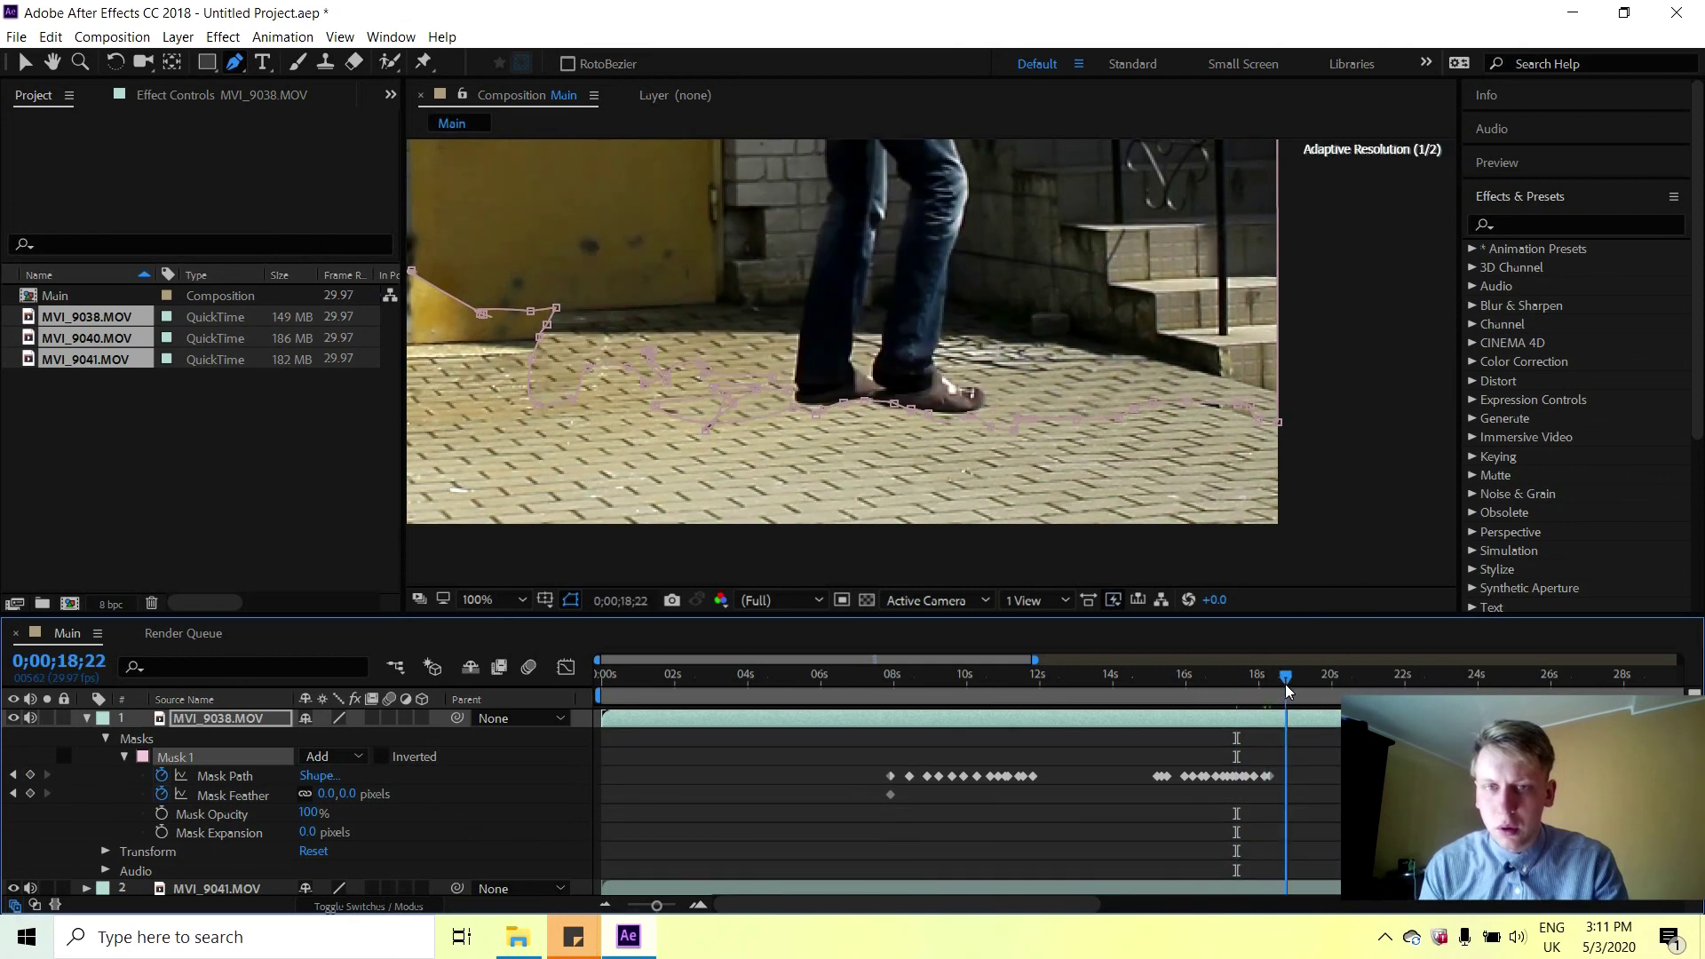
{"action": "left_click_drag", "start_coordinate": [1286, 684], "coordinate": [1277, 686]}
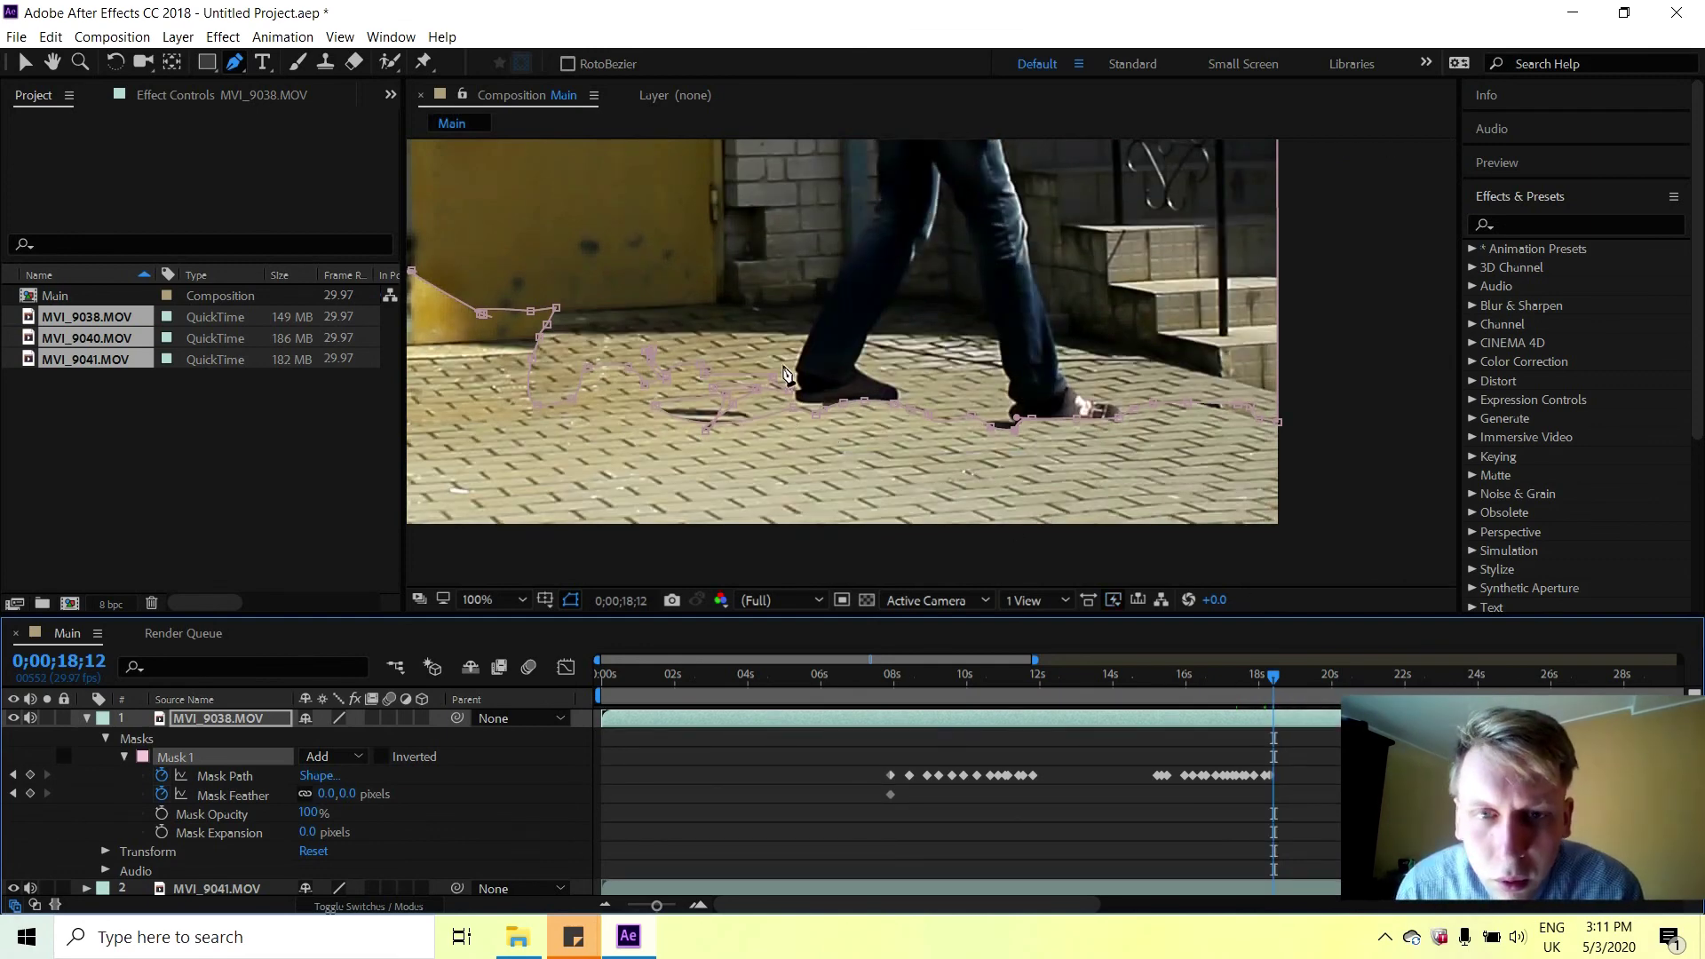
{"action": "key", "text": "period"}
{"action": "key", "text": "period"}
{"action": "left_click_drag", "start_coordinate": [502, 554], "coordinate": [494, 521]}
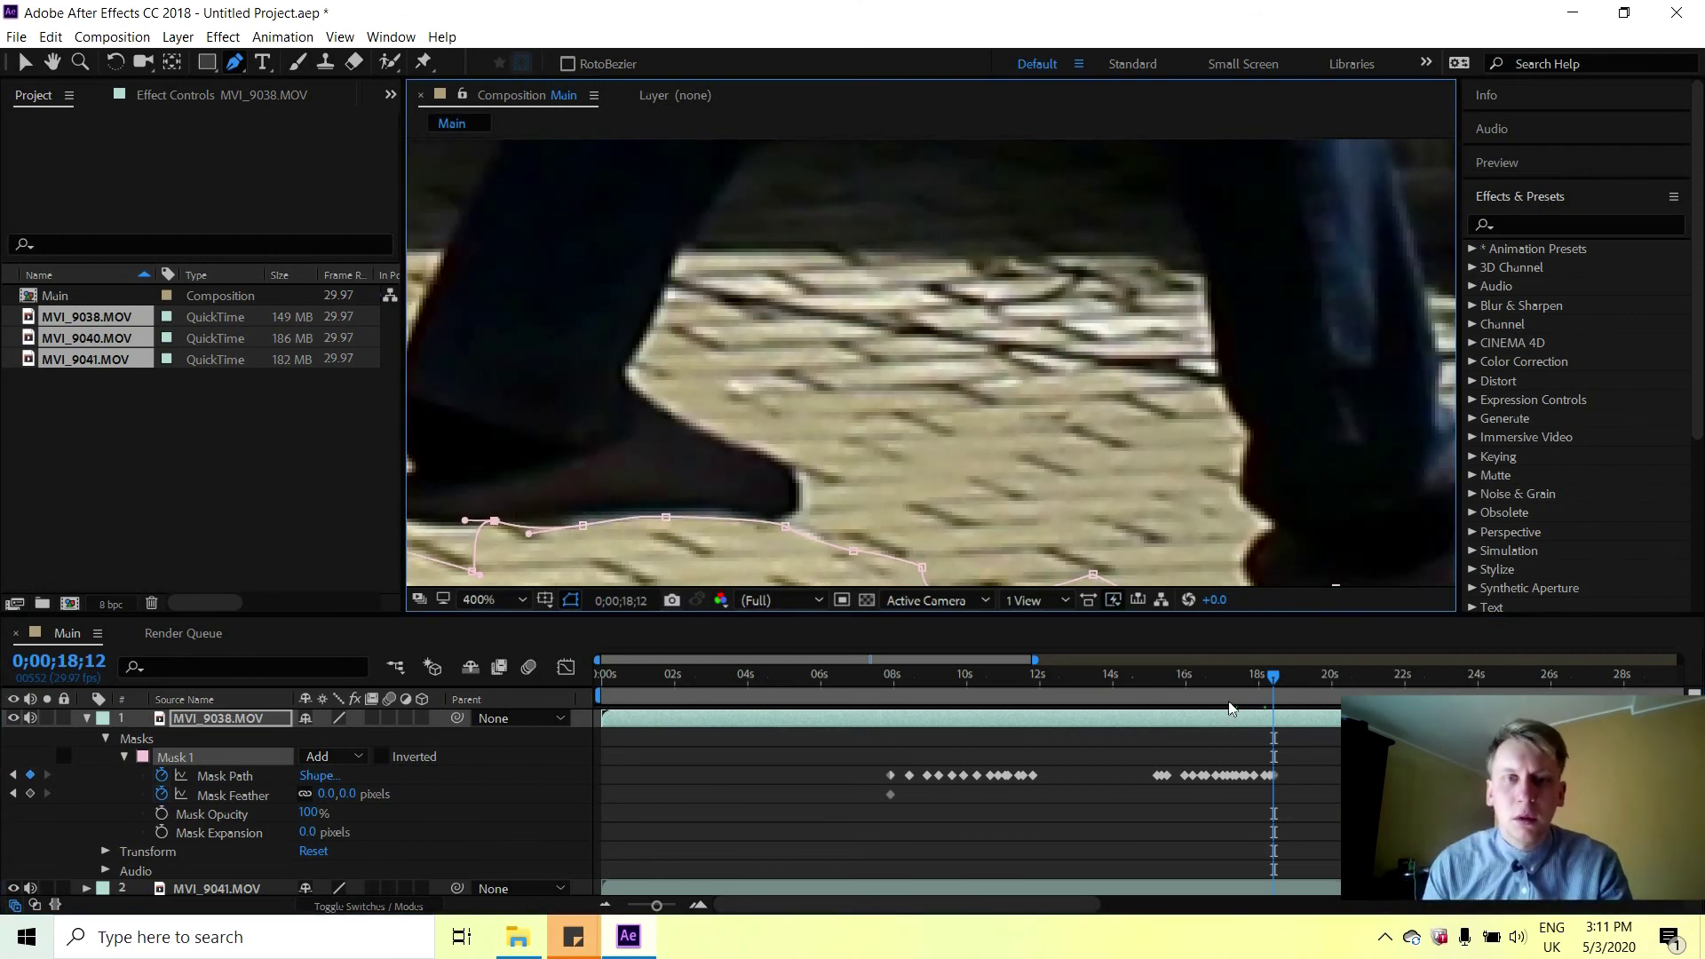
At 18;16, raise the heel mask point and pull the next sole point up along the shoe.
{"action": "left_click_drag", "start_coordinate": [1274, 676], "coordinate": [1278, 679]}
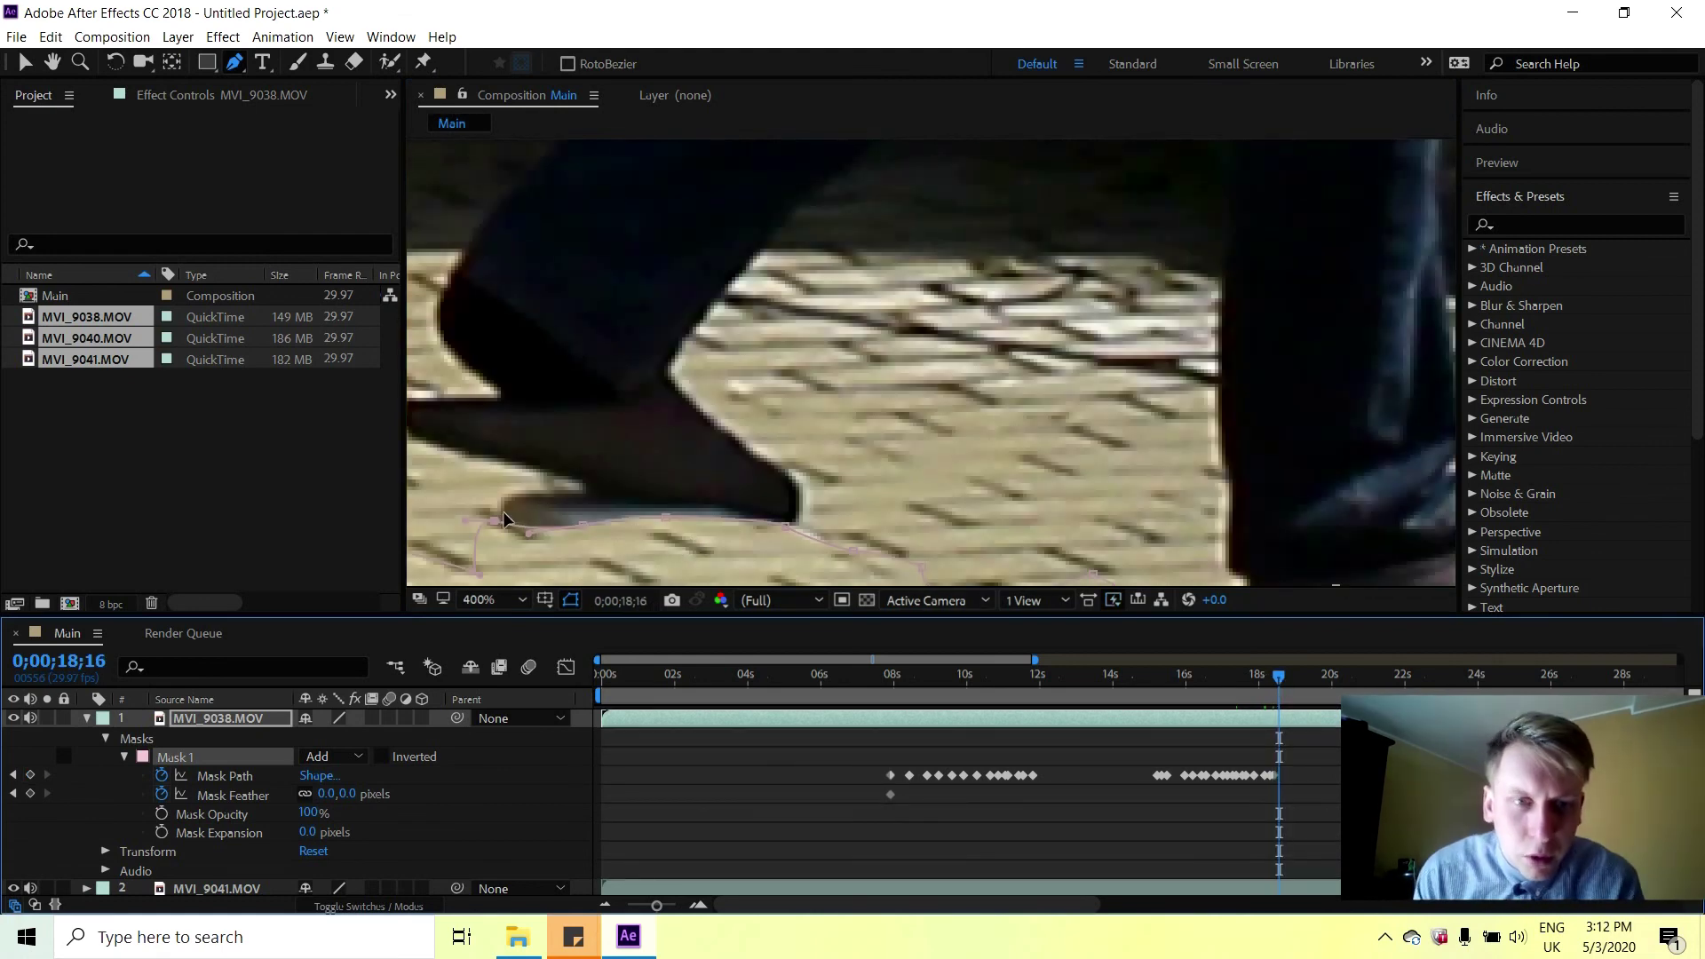
{"action": "left_click_drag", "start_coordinate": [496, 522], "coordinate": [510, 470]}
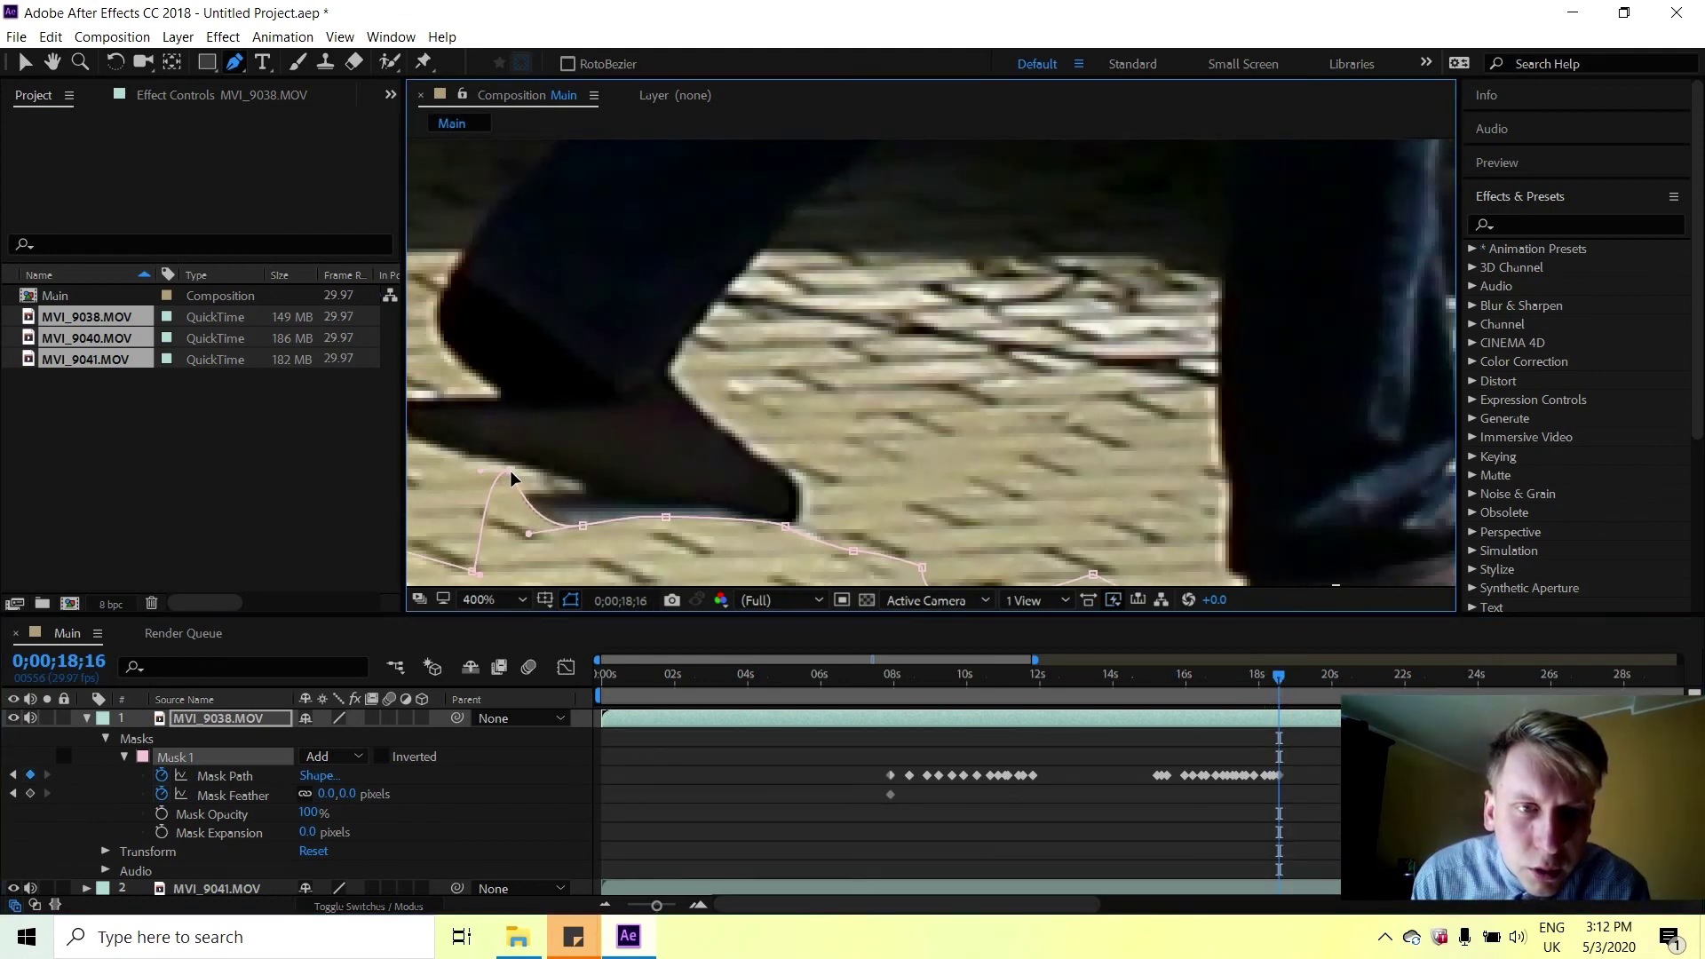
{"action": "left_click", "coordinate": [583, 522]}
{"action": "left_click_drag", "start_coordinate": [582, 521], "coordinate": [730, 507]}
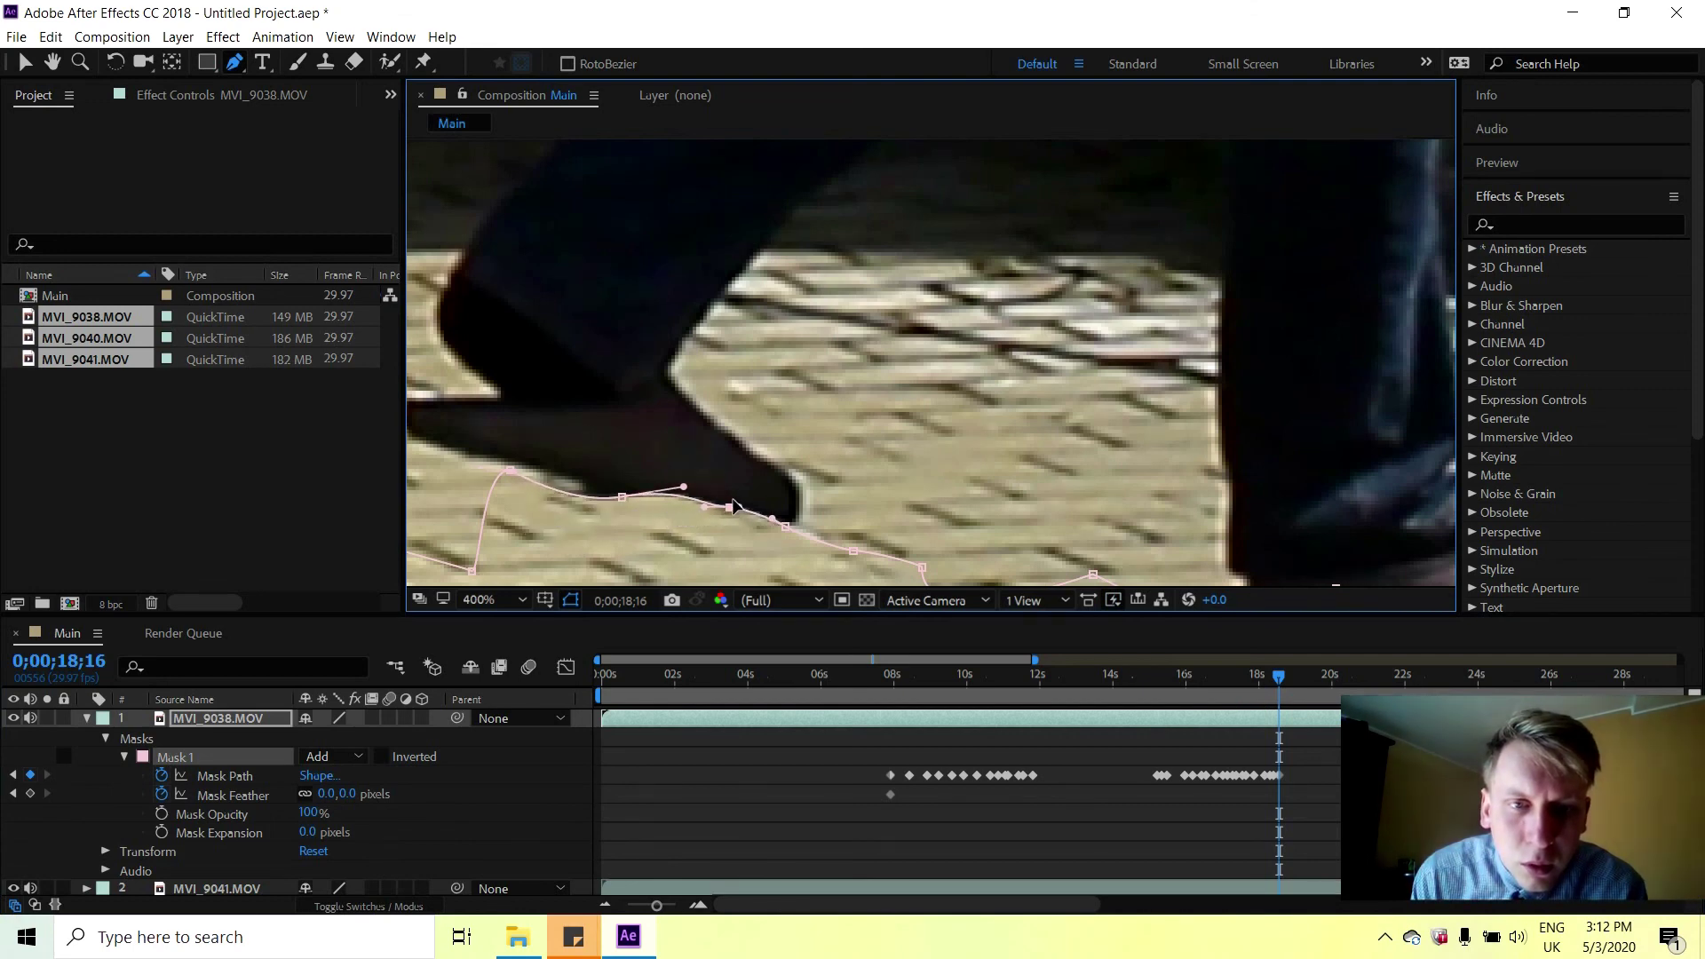
At 18;27, reshape the mask beneath the sole and around the shoe tip and shadow, then go to 19;08.
{"action": "left_click", "coordinate": [1282, 676]}
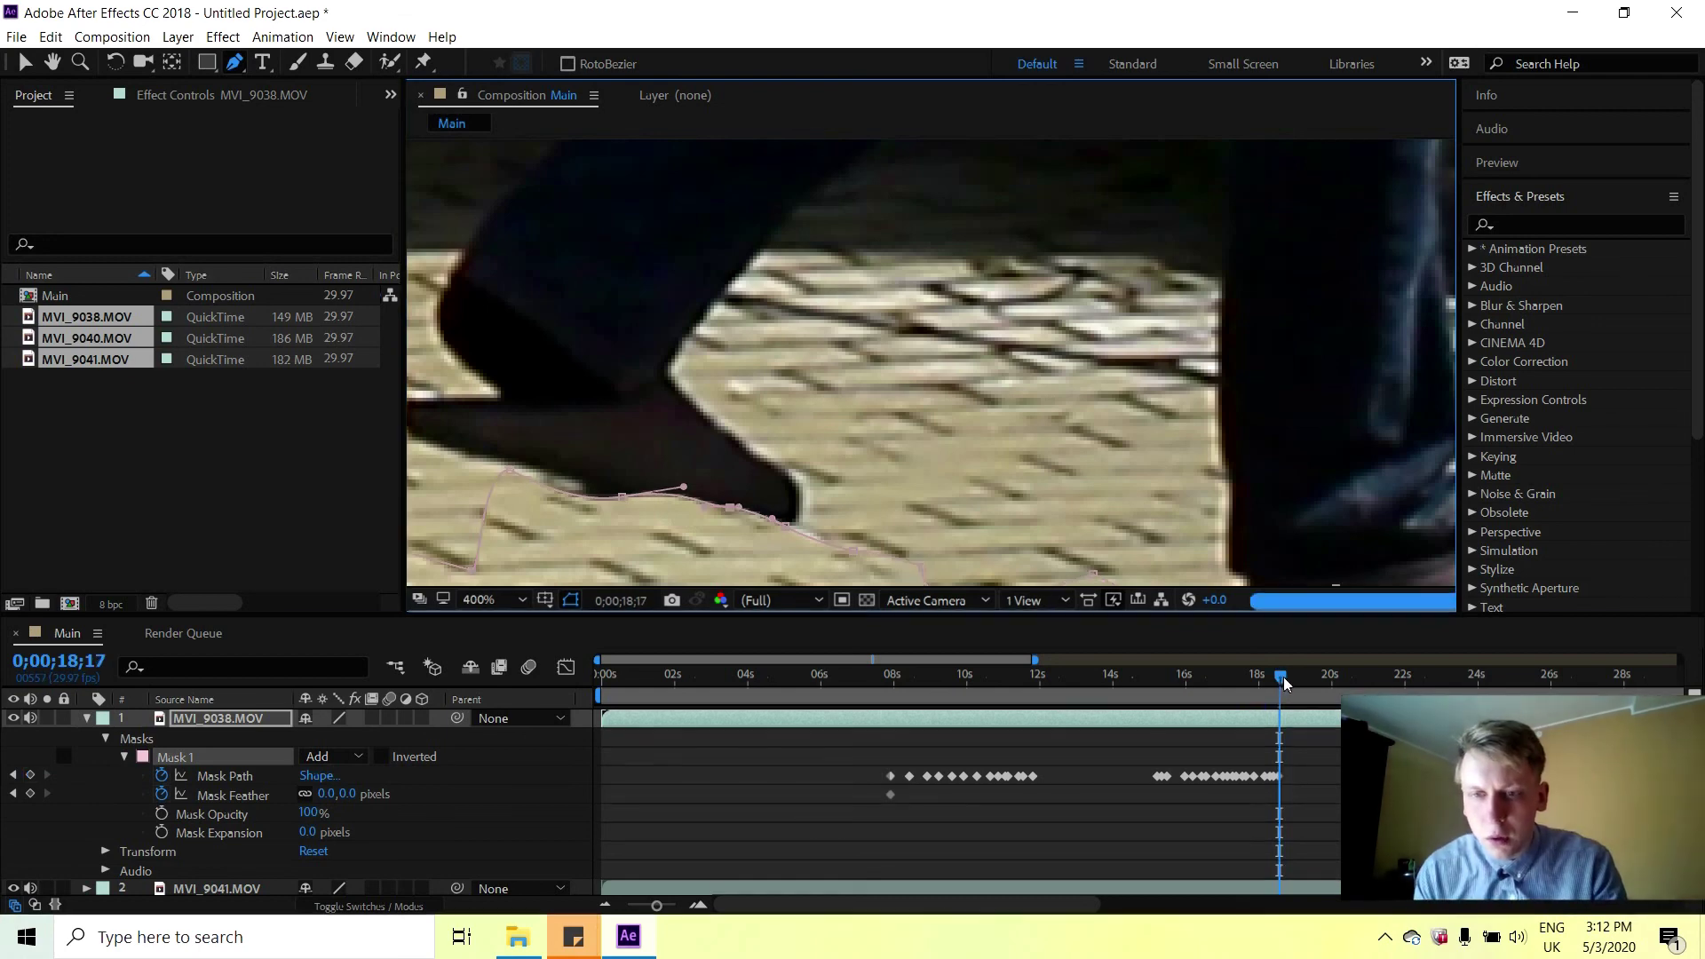
{"action": "left_click", "coordinate": [1289, 679]}
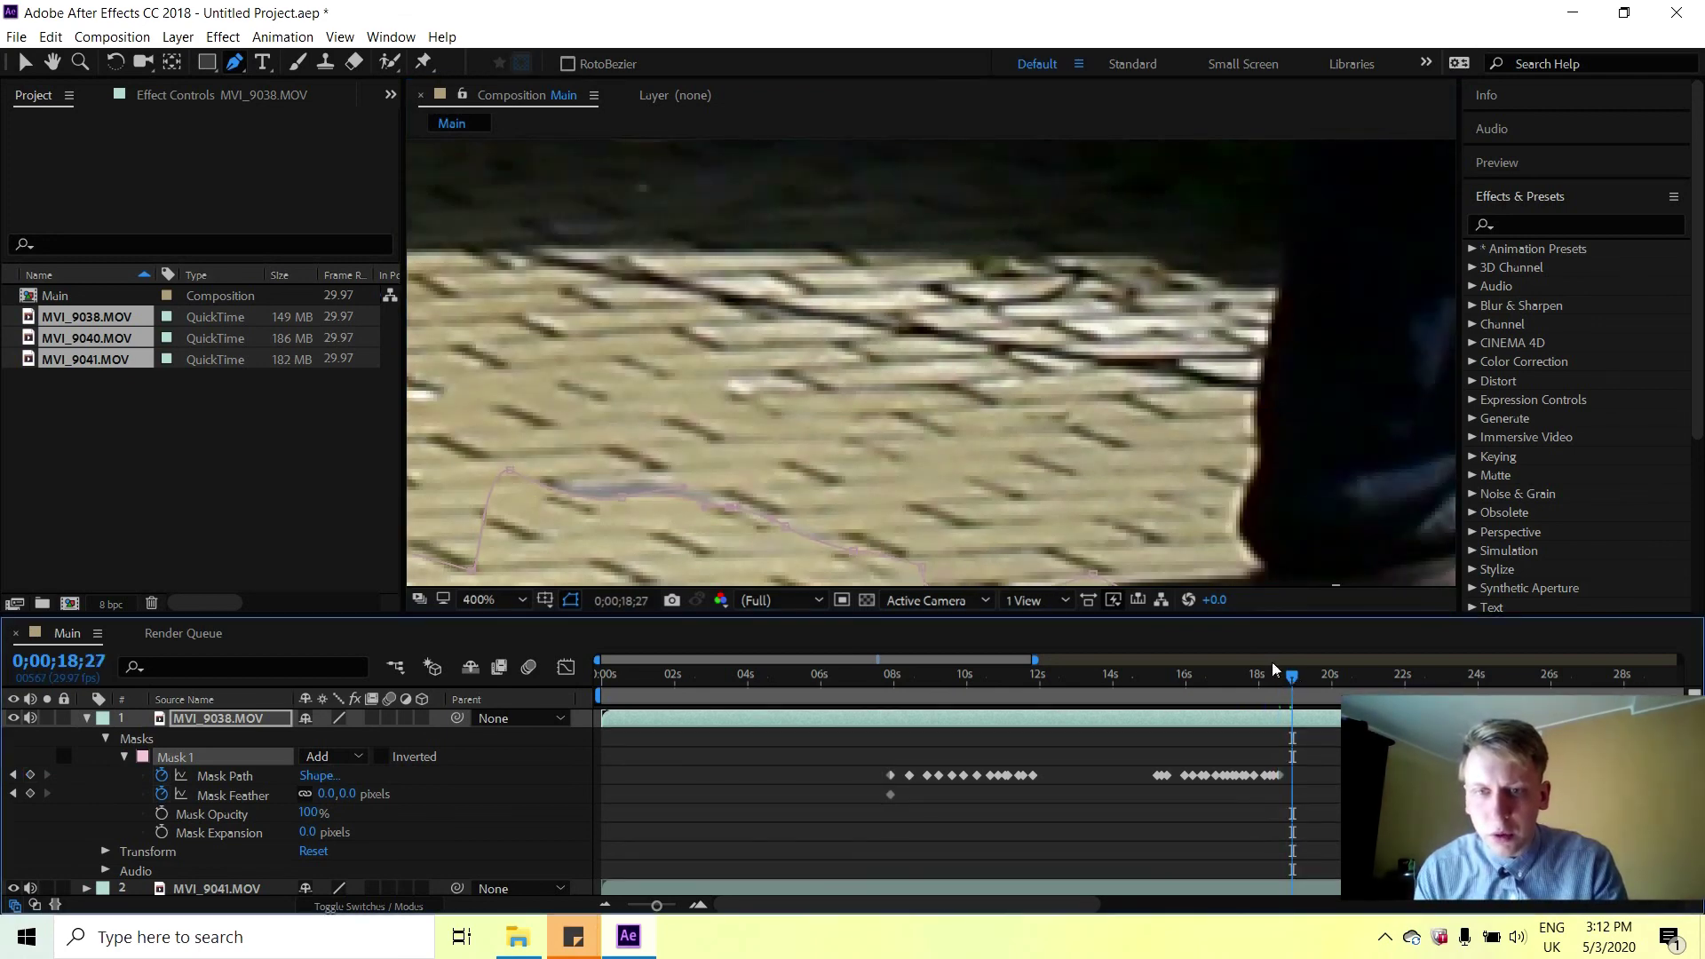
{"action": "key", "text": "h"}
{"action": "left_click_drag", "start_coordinate": [1218, 476], "coordinate": [740, 270]}
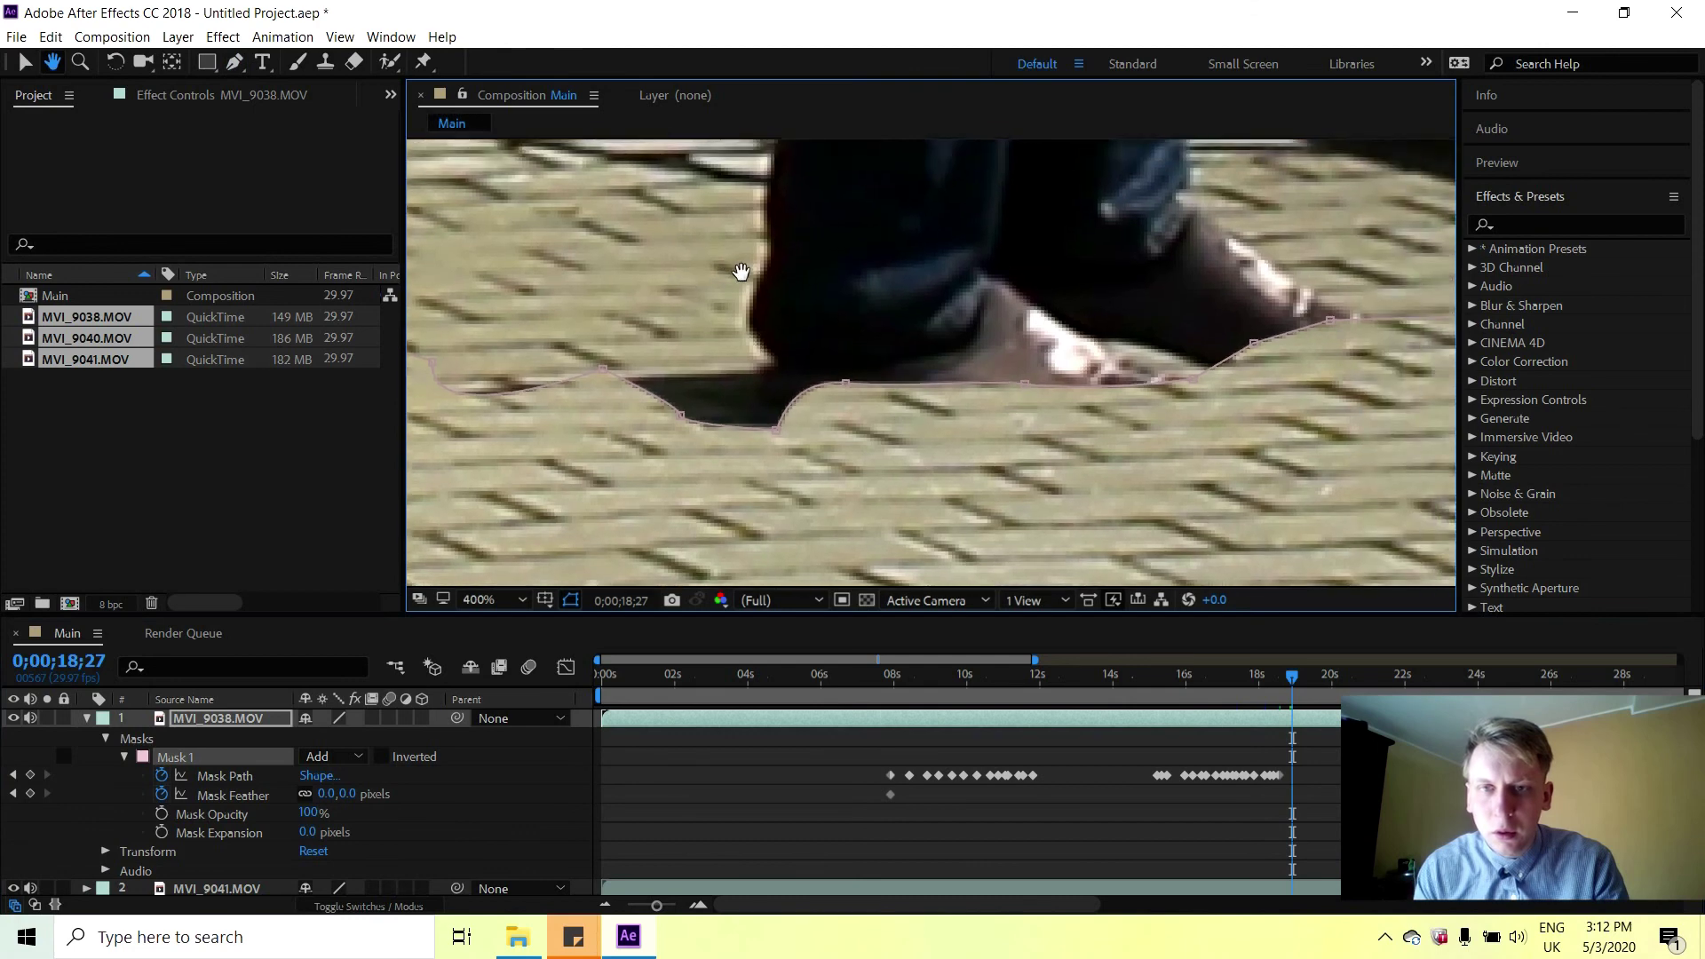
{"action": "key", "text": "g"}
{"action": "left_click_drag", "start_coordinate": [843, 381], "coordinate": [854, 426]}
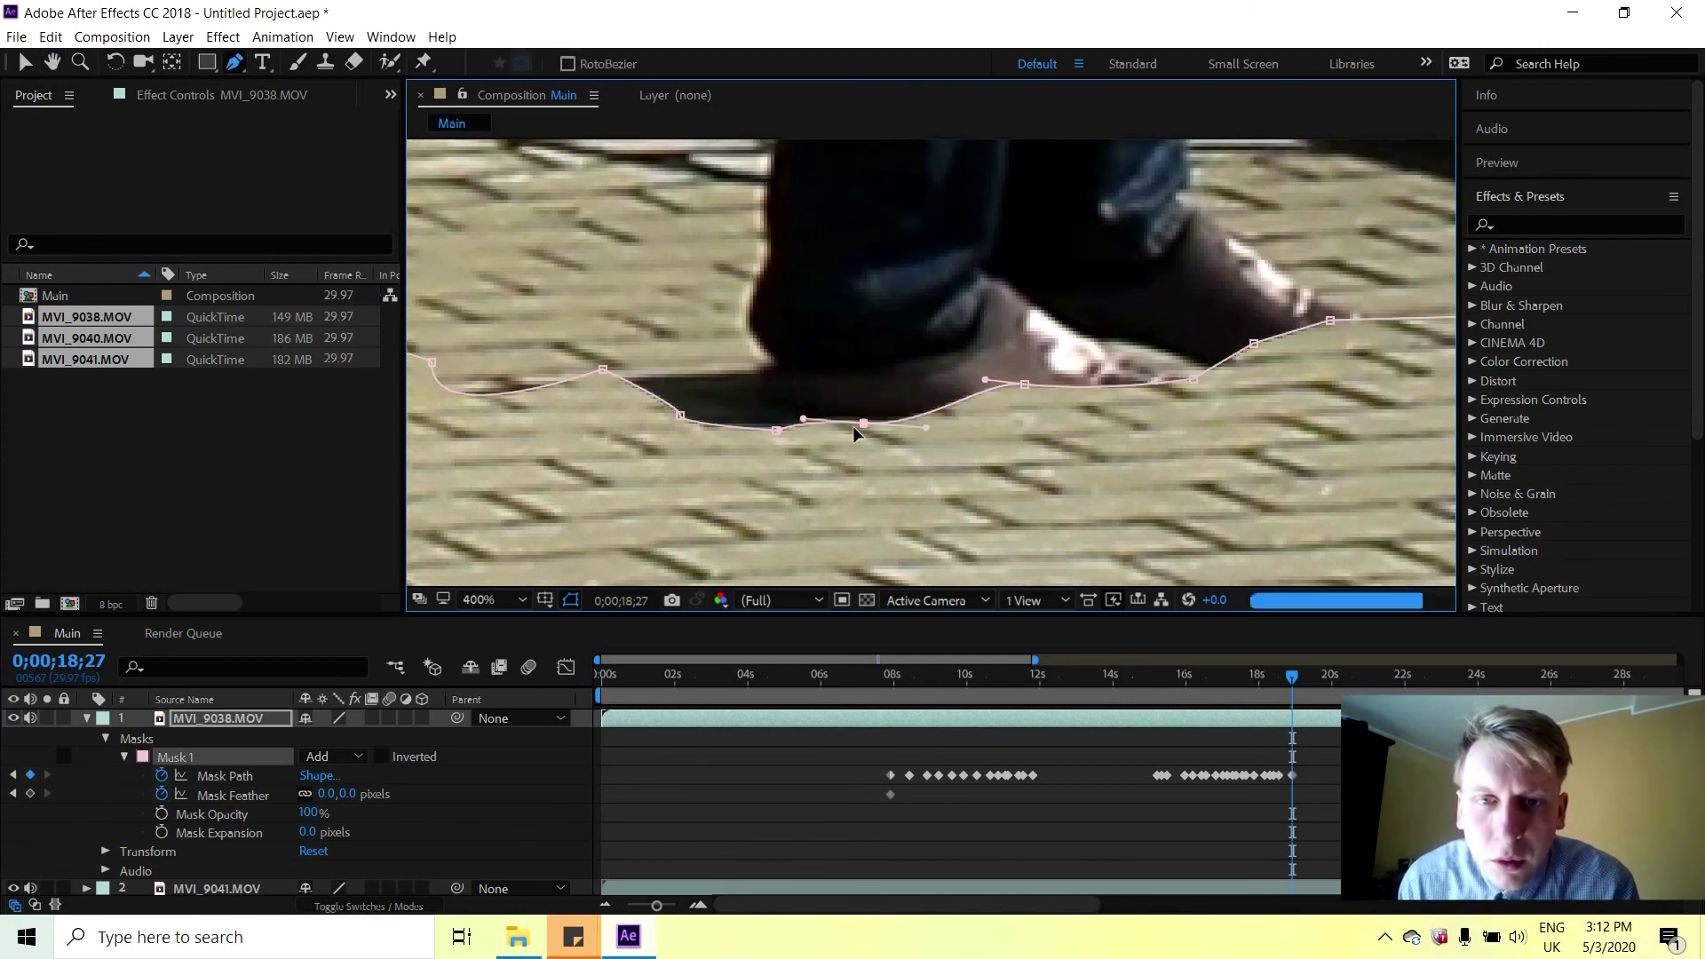
{"action": "left_click_drag", "start_coordinate": [1023, 384], "coordinate": [1227, 456]}
{"action": "left_click_drag", "start_coordinate": [1193, 379], "coordinate": [1323, 416]}
{"action": "left_click_drag", "start_coordinate": [1254, 344], "coordinate": [1395, 426]}
{"action": "left_click_drag", "start_coordinate": [1346, 331], "coordinate": [1202, 487]}
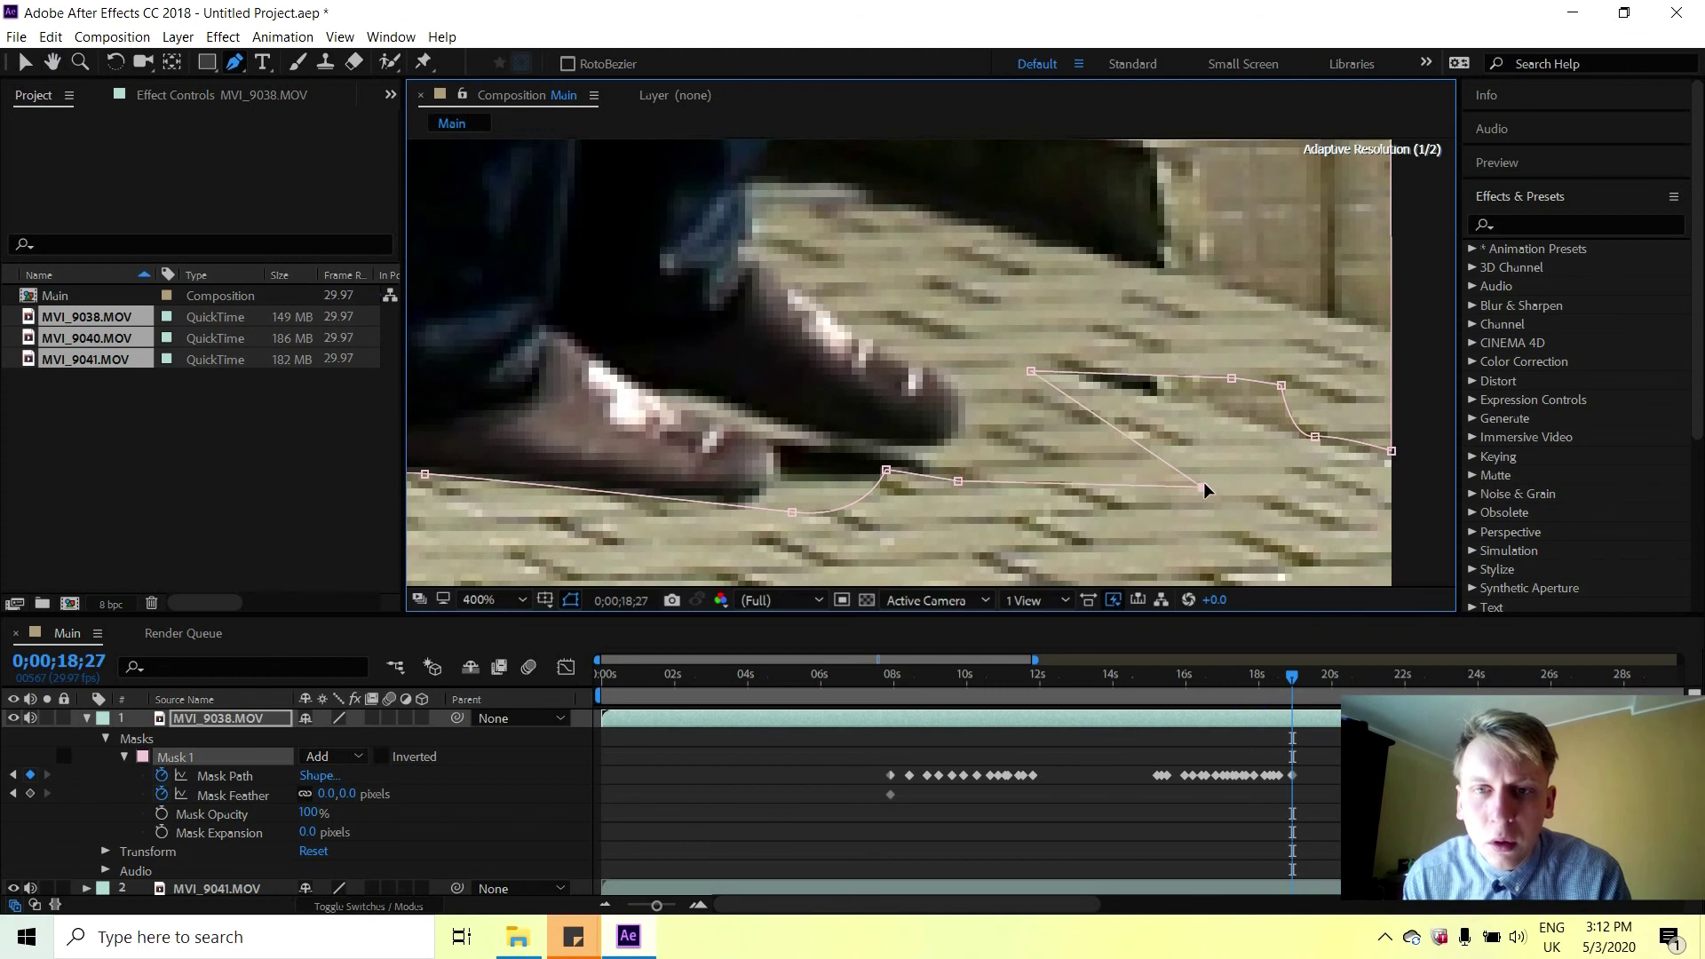
{"action": "left_click_drag", "start_coordinate": [1296, 679], "coordinate": [1309, 676]}
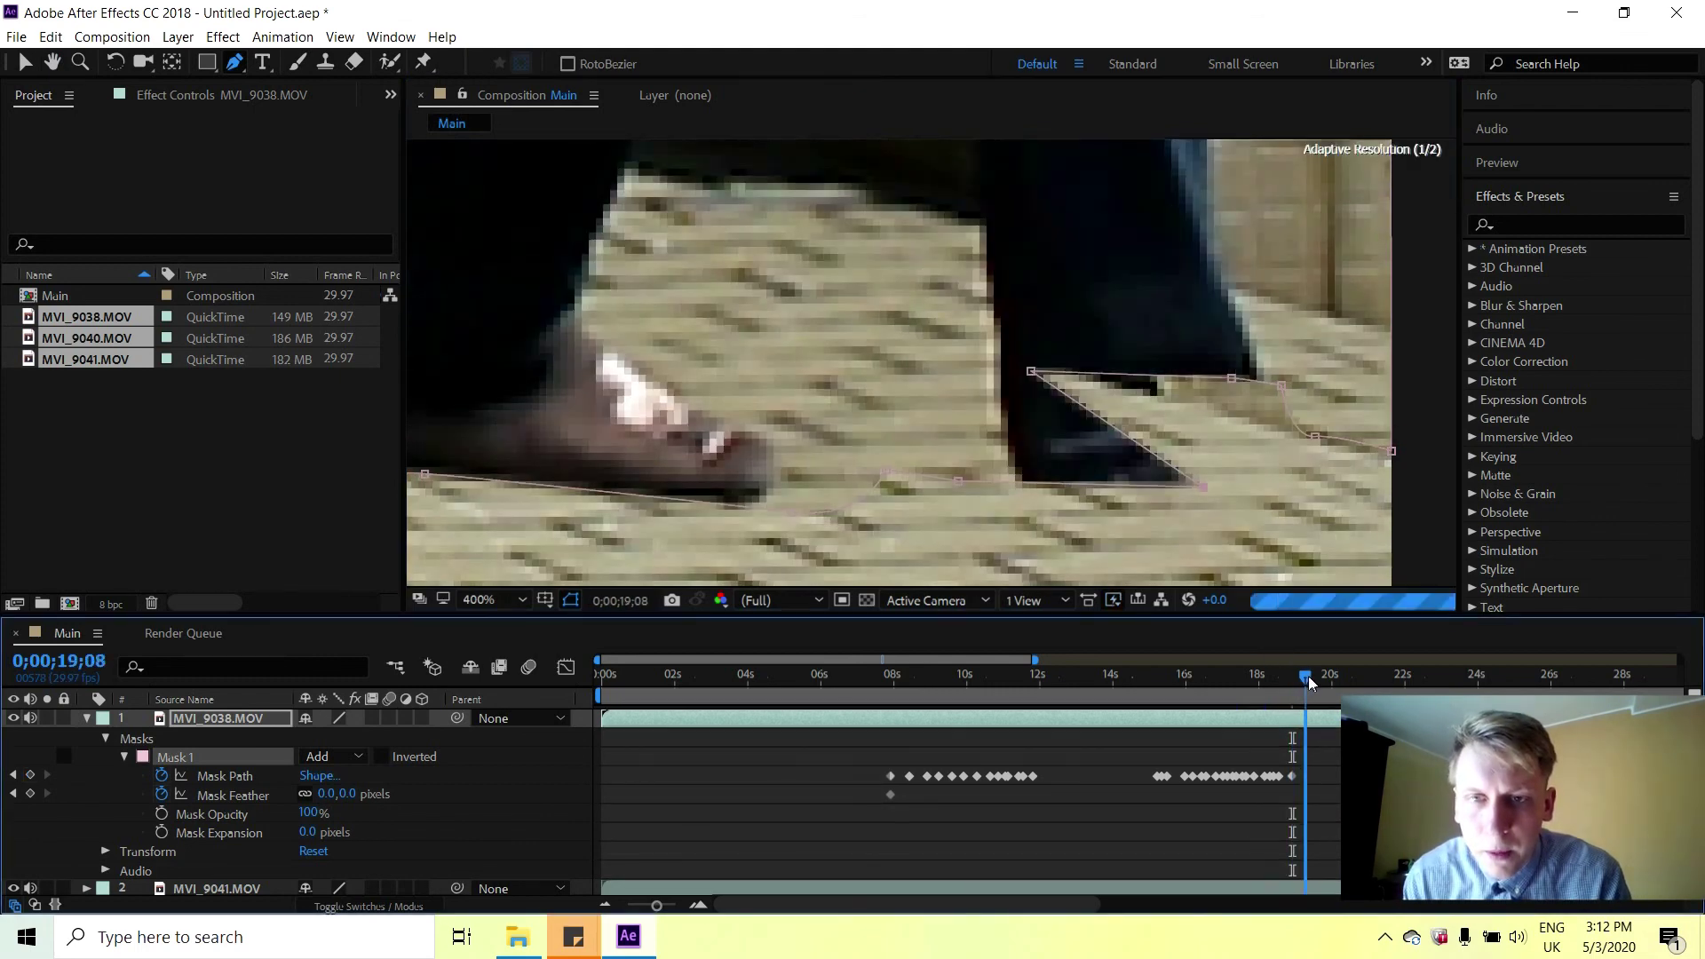
Pan to the shoe and drag the top mask points and segment down onto the shoe's heel.
{"action": "key", "text": "space"}
{"action": "left_click_drag", "start_coordinate": [1131, 436], "coordinate": [723, 285]}
{"action": "key", "text": "g"}
{"action": "left_click_drag", "start_coordinate": [622, 220], "coordinate": [1012, 517]}
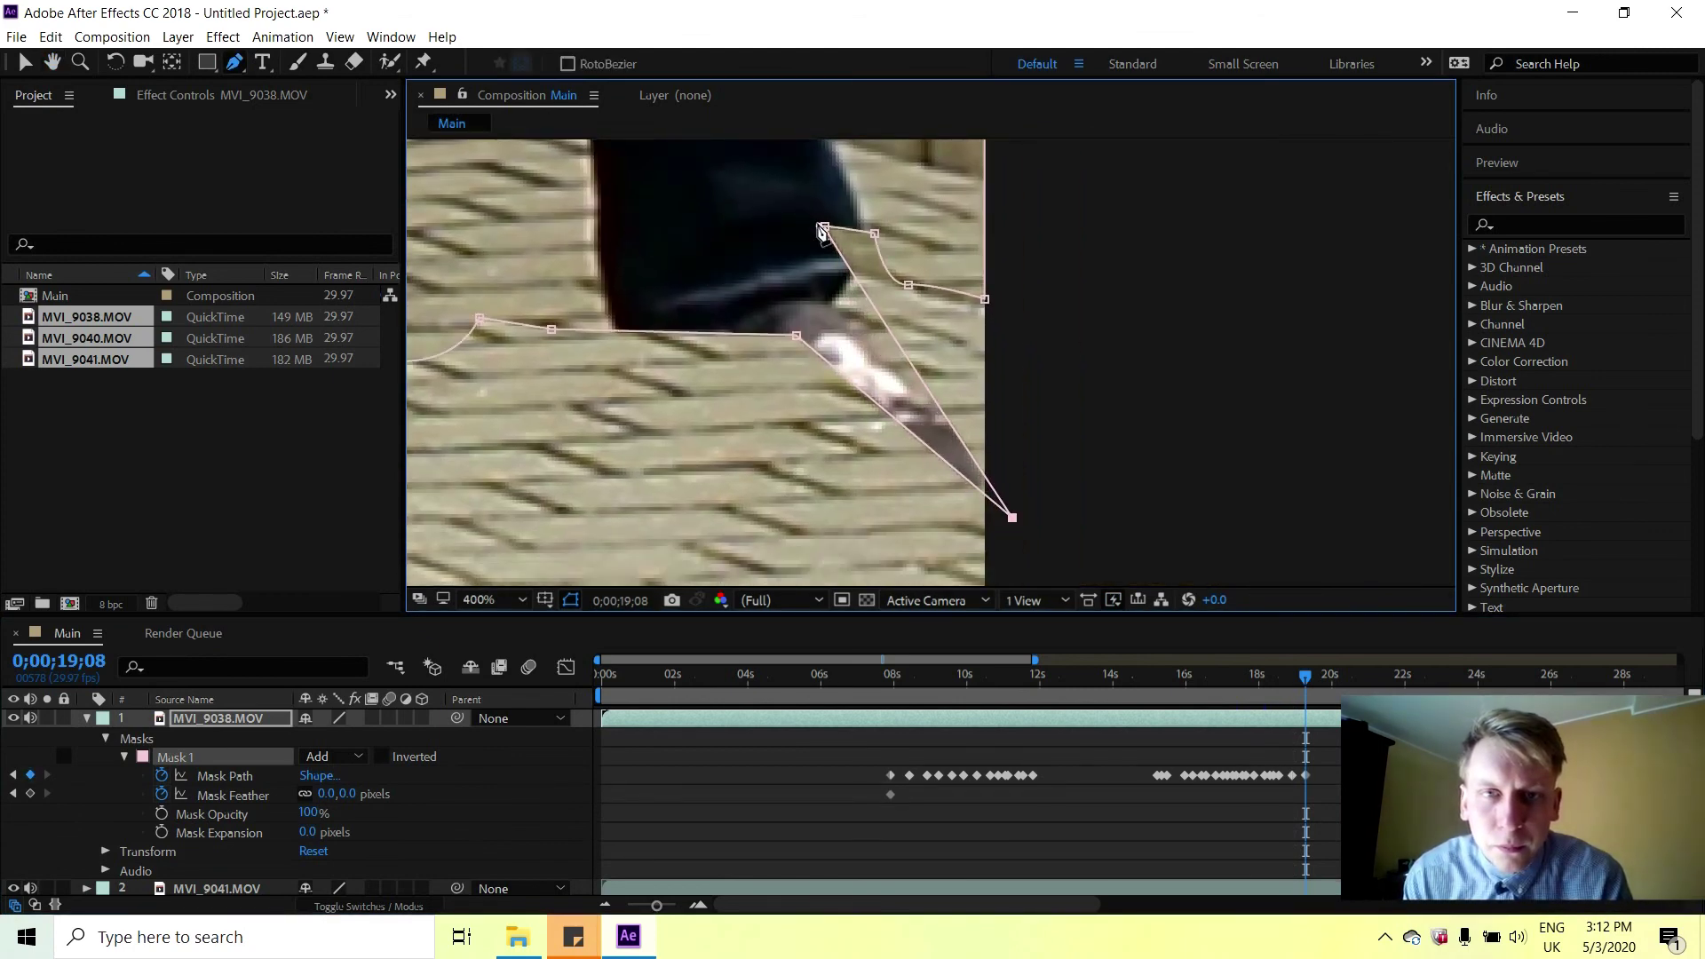
{"action": "left_click_drag", "start_coordinate": [821, 226], "coordinate": [1016, 423]}
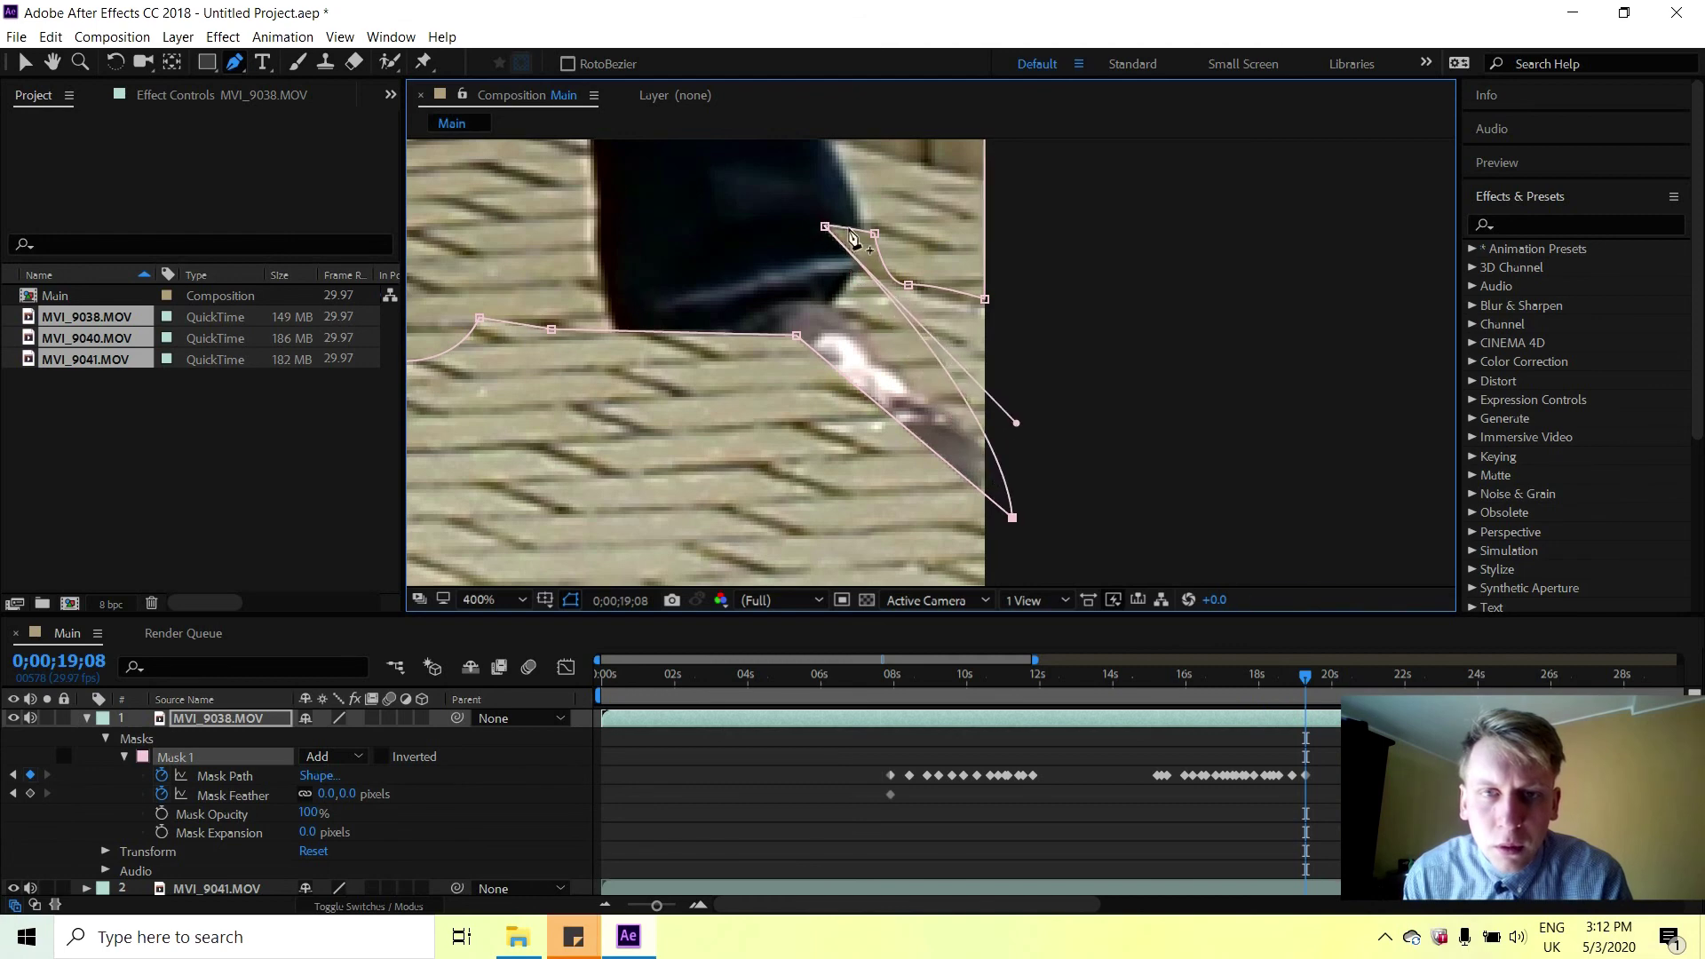
{"action": "left_click_drag", "start_coordinate": [826, 223], "coordinate": [1059, 397]}
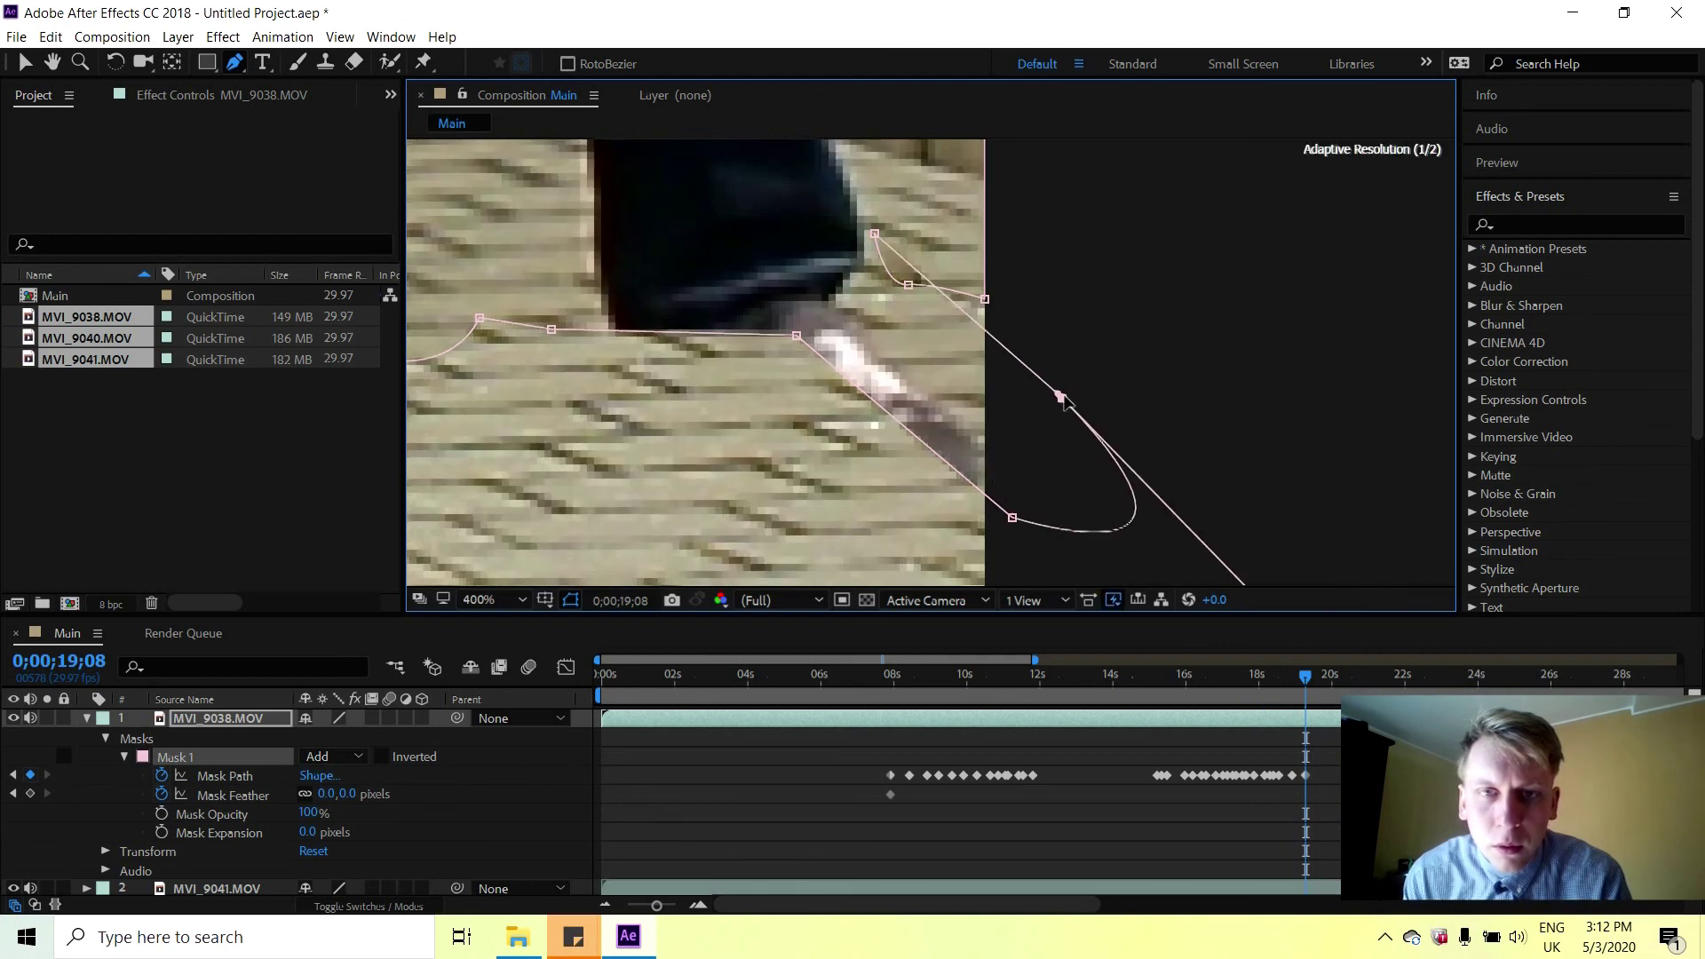
{"action": "left_click_drag", "start_coordinate": [791, 331], "coordinate": [643, 432]}
Add mask points beside the heel and under the sole, fitting them to the shoe, then zoom out.
{"action": "left_click", "coordinate": [611, 398]}
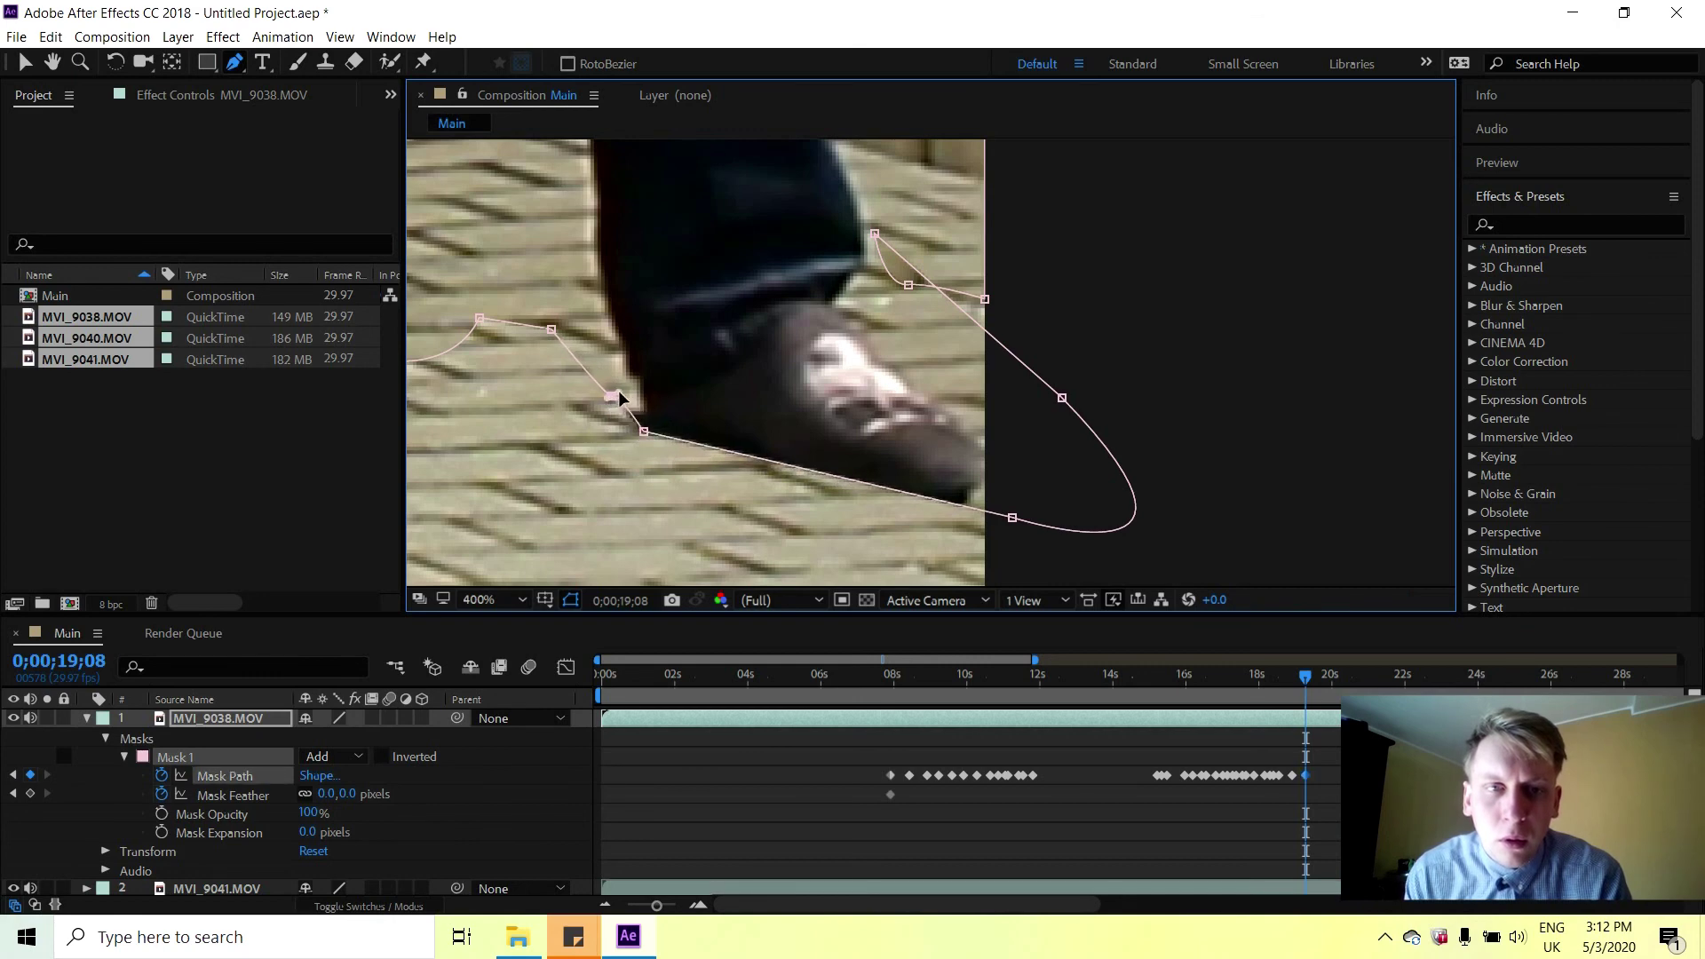
{"action": "left_click_drag", "start_coordinate": [627, 391], "coordinate": [639, 391]}
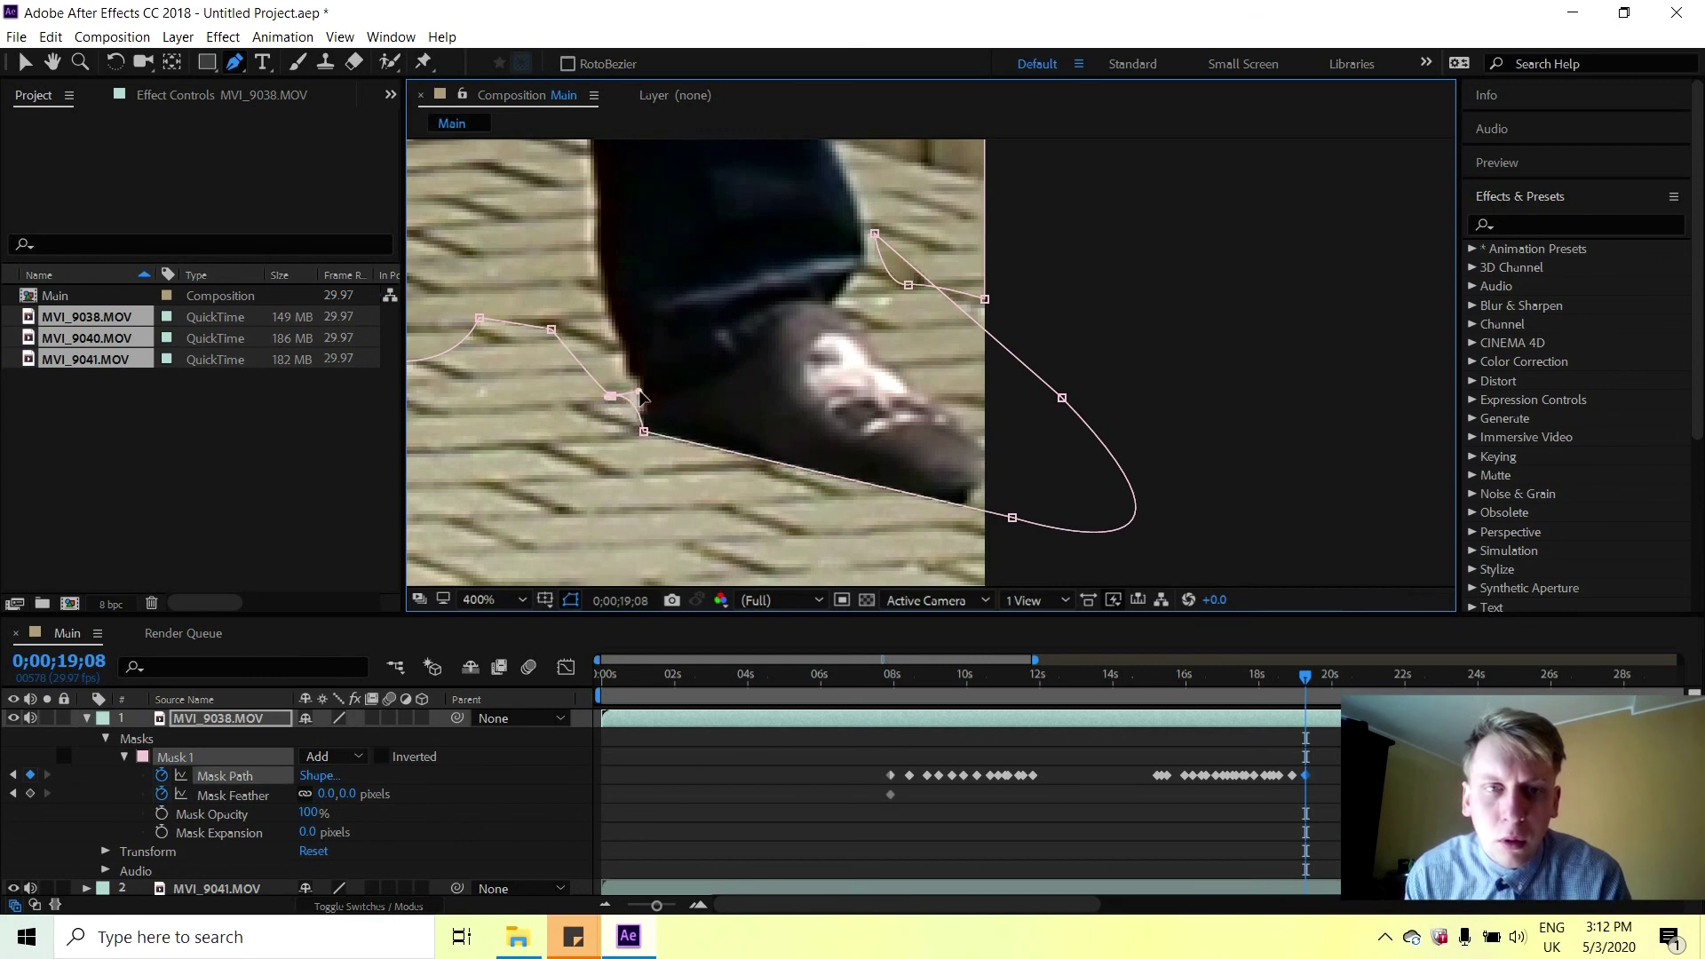
{"action": "left_click", "coordinate": [832, 477]}
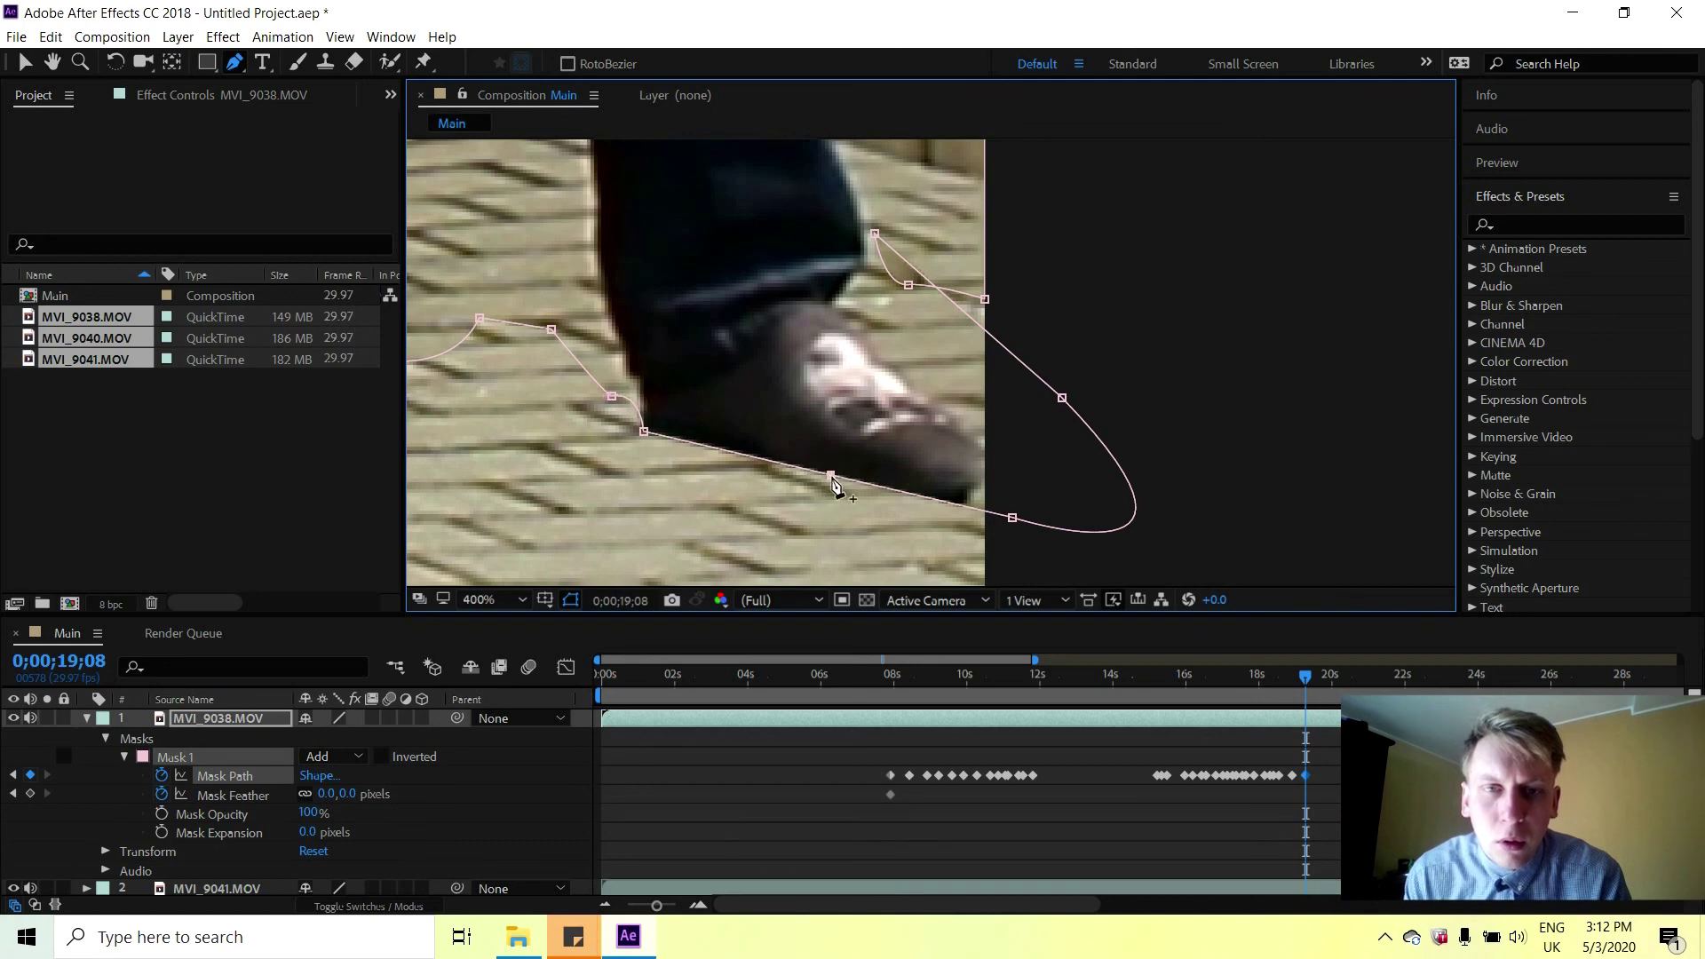
{"action": "left_click_drag", "start_coordinate": [831, 477], "coordinate": [817, 510]}
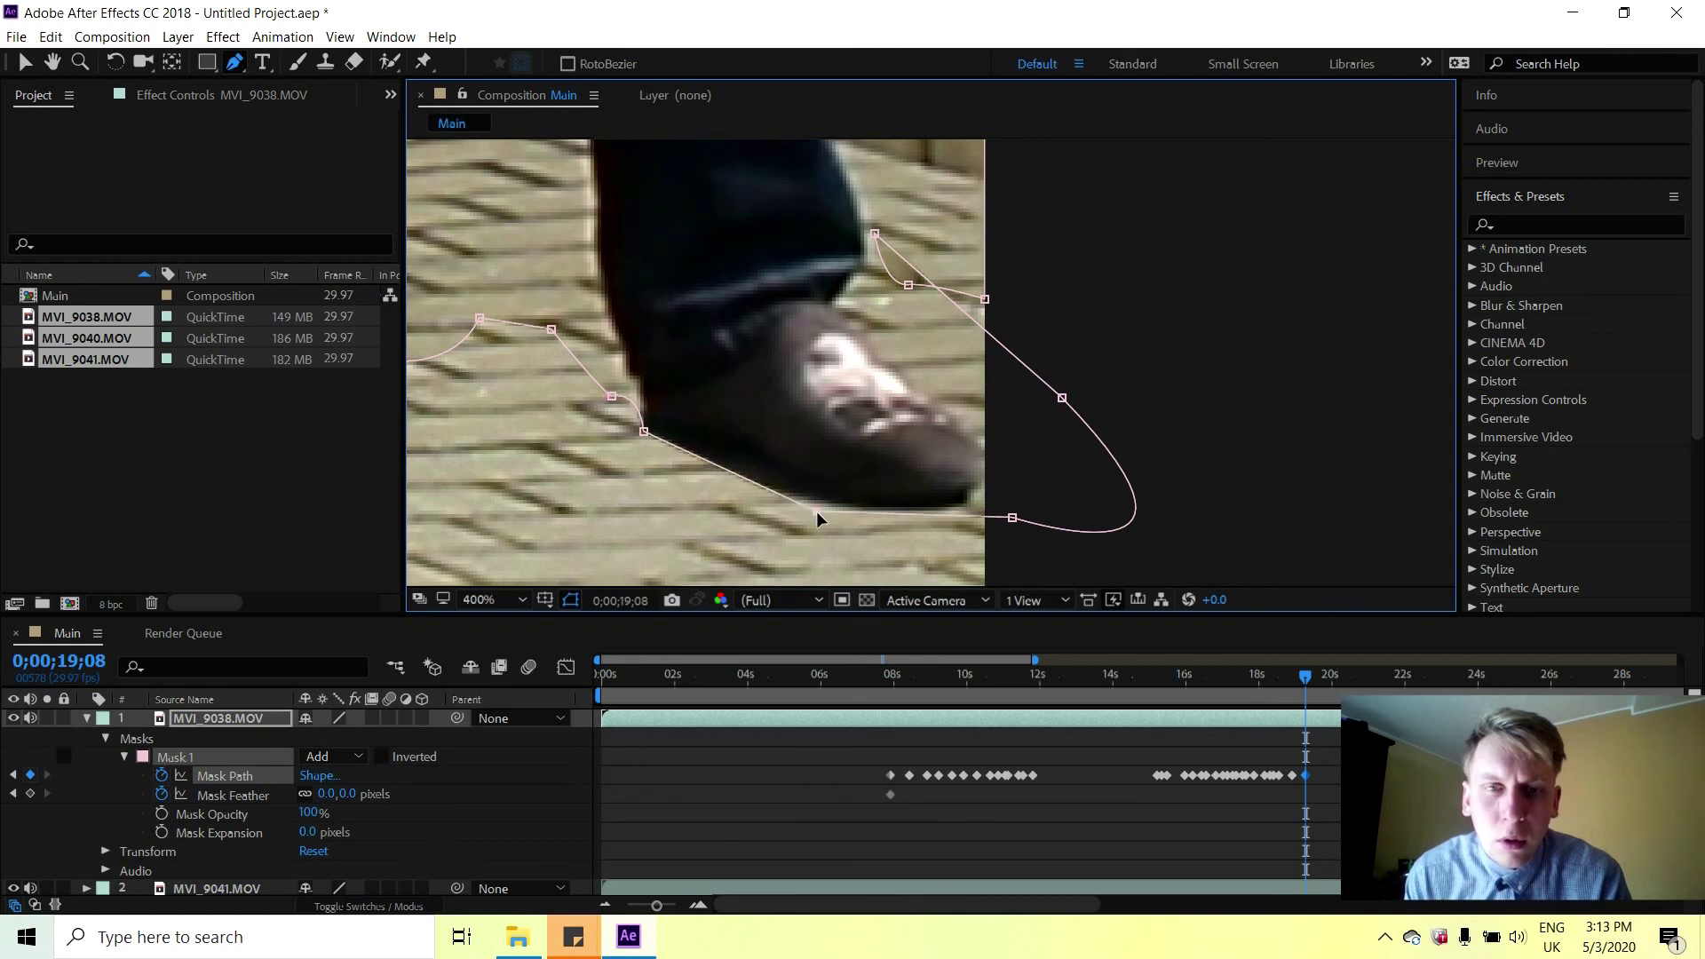
{"action": "scroll", "coordinate": [784, 391], "scroll_direction": "down", "scroll_amount": 8}
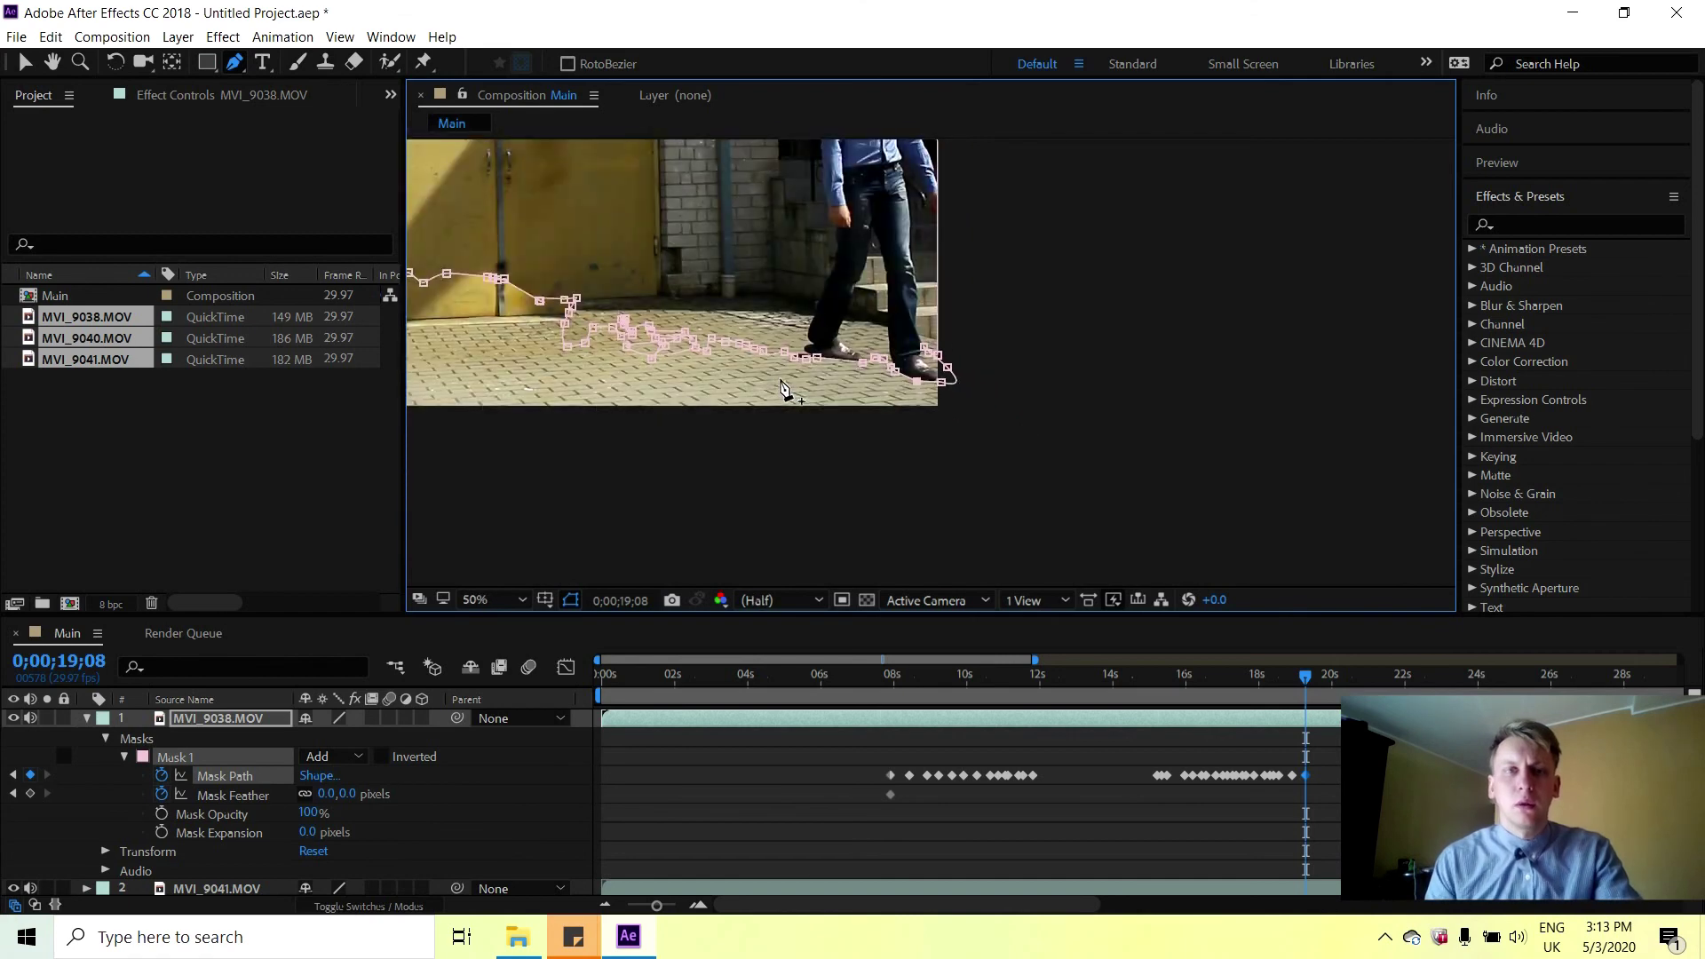